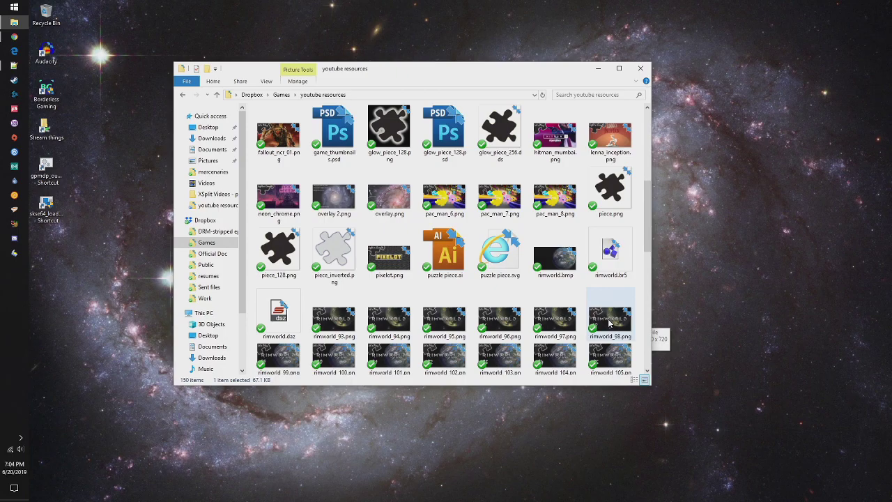
- Preview rimworld_98.png and rimworld_104.png in Photos, closing each afterwards
double_click(608, 323)
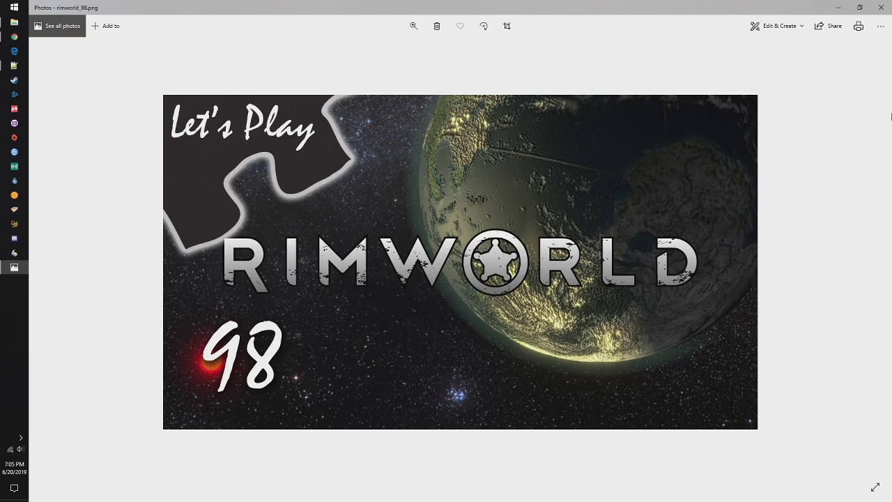
click(875, 10)
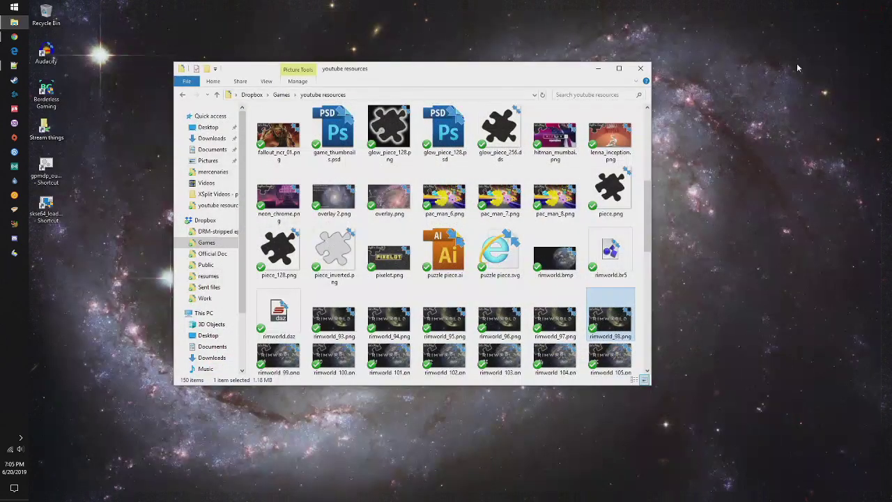
click(555, 349)
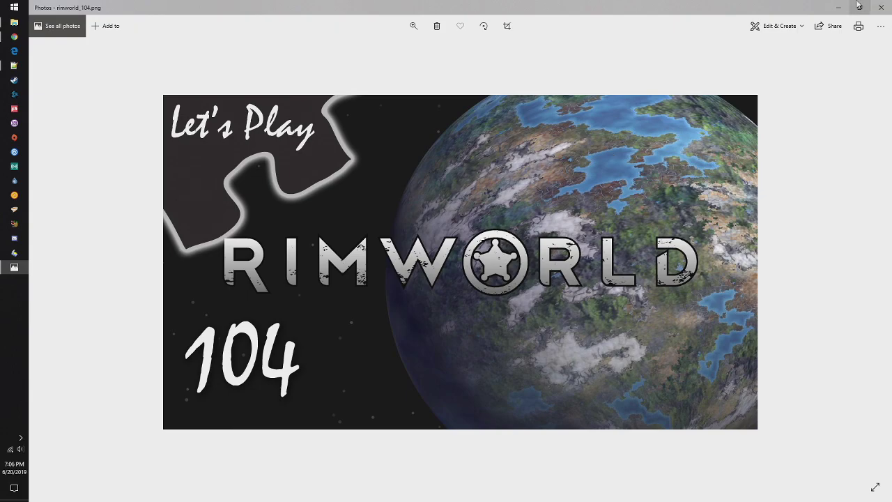
click(881, 8)
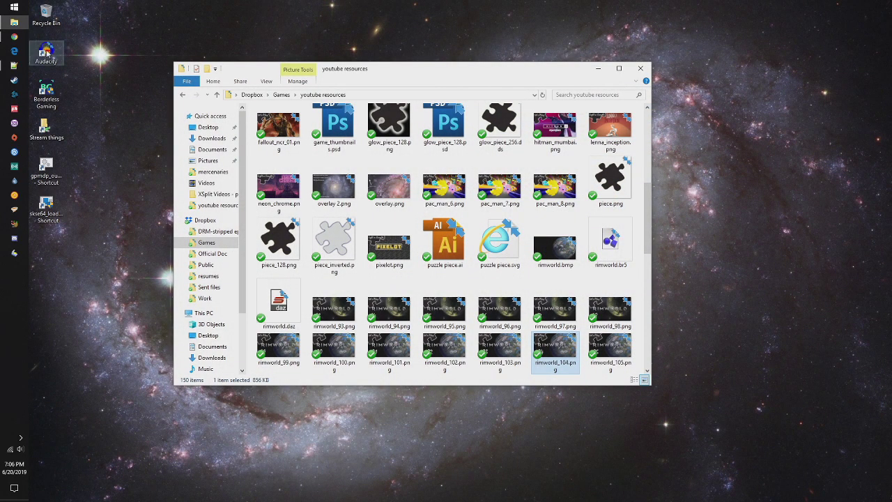
- Go to Downloads, open the Map Maker folder and select SML_MAP.psd
mouse_move(12, 28)
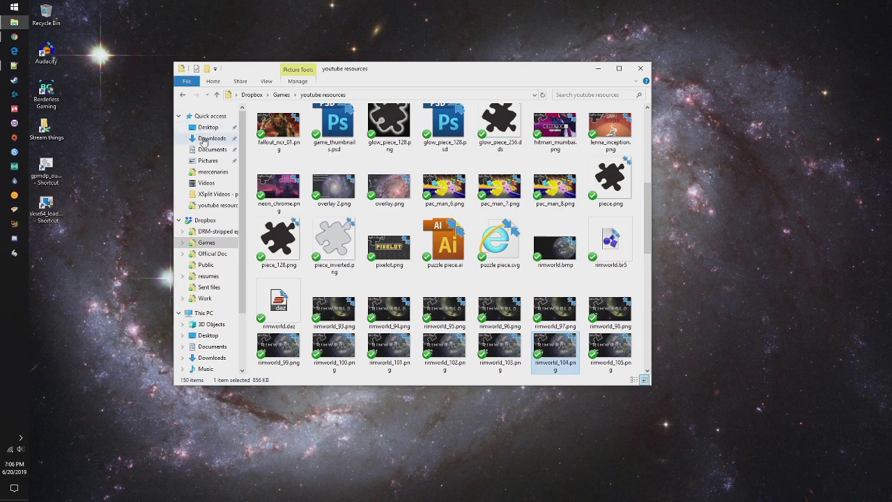
click(204, 139)
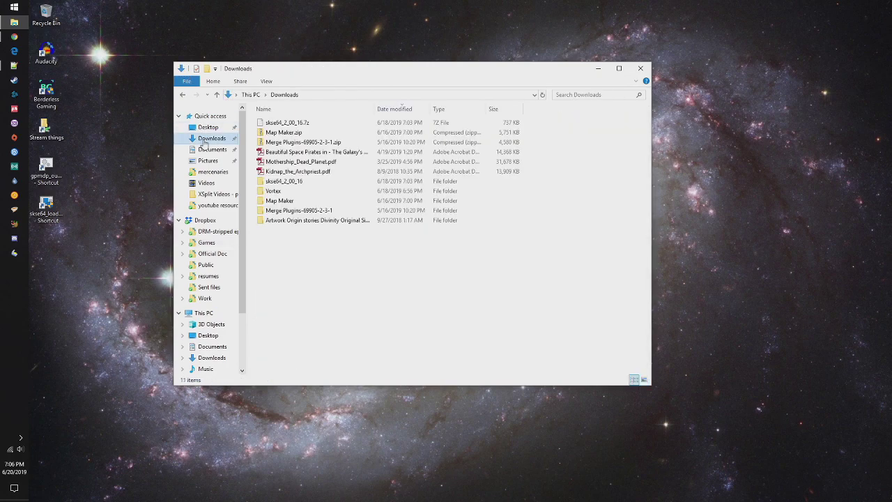
double_click(304, 204)
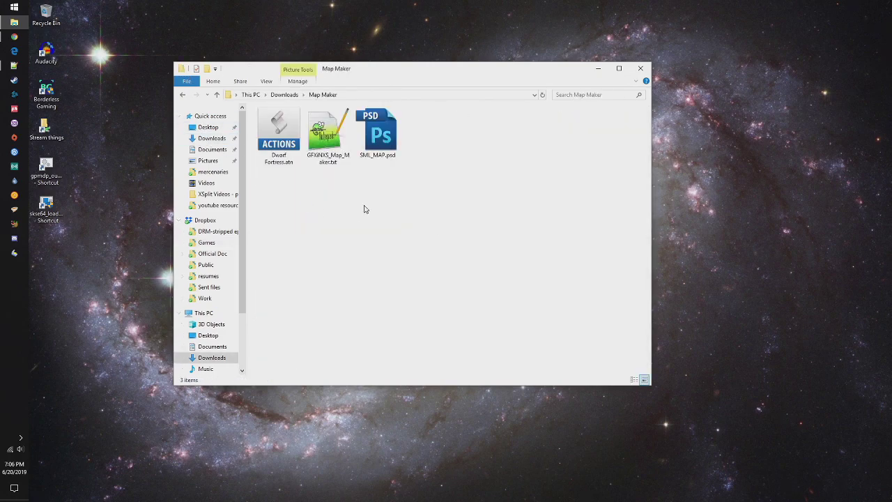
click(384, 136)
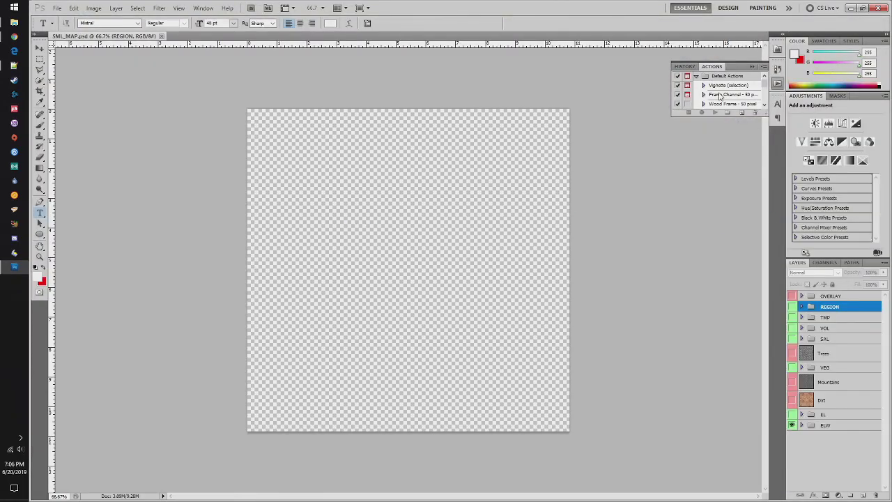
- Expand the Dwarf Fortress action set in the Actions panel to reveal Create_Region_Map
scroll(719, 95, down, 5)
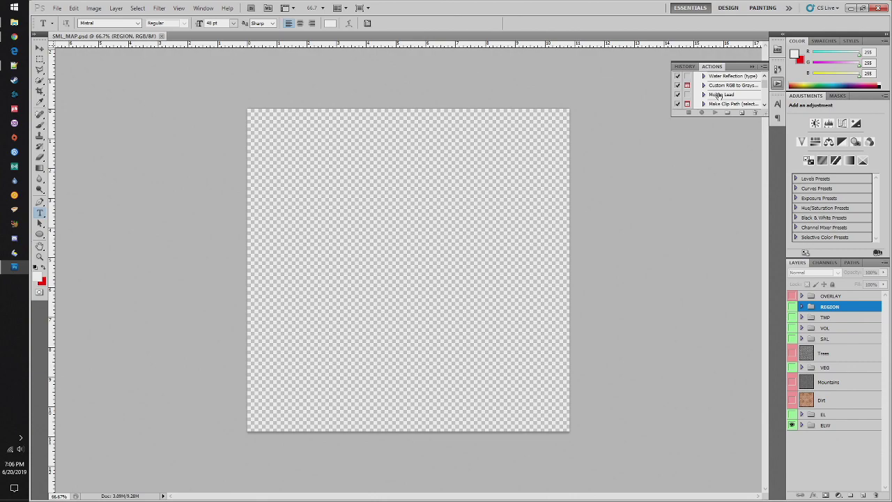
scroll(719, 96, down, 5)
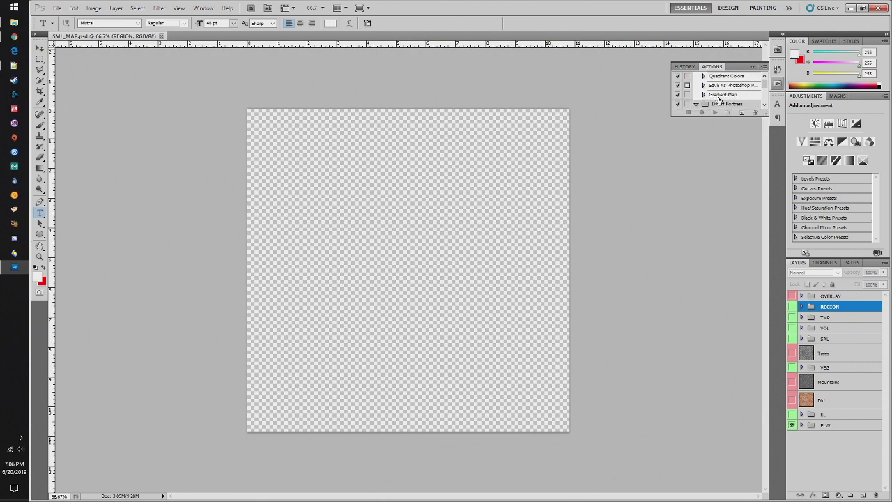
scroll(719, 98, down, 1)
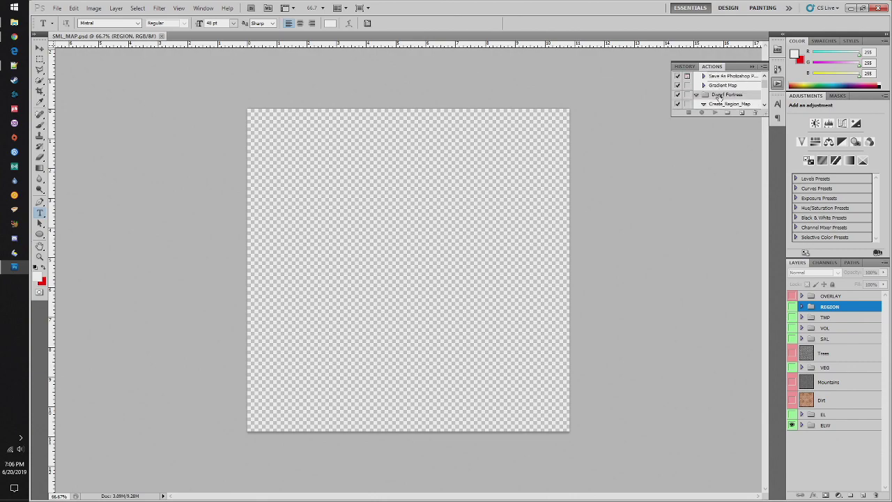
click(718, 95)
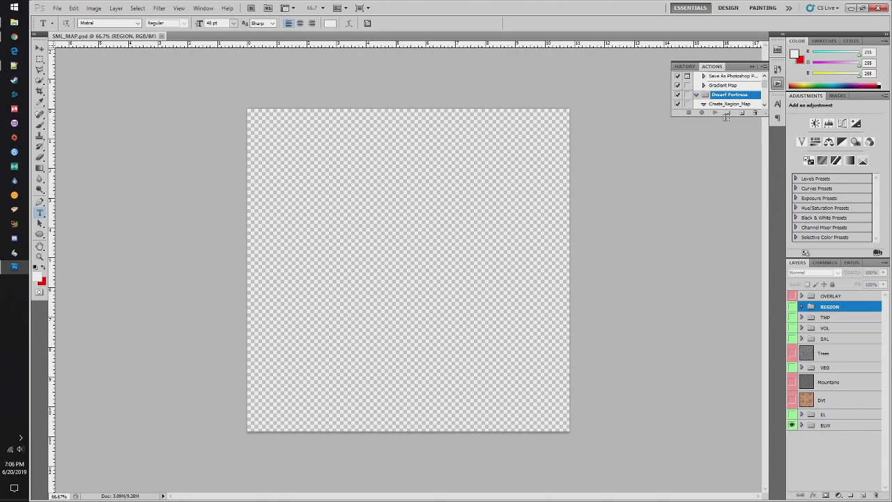
- Minimize Photoshop and read GFXiNXS_Map_Maker.txt in a taller Notepad++ window
click(851, 8)
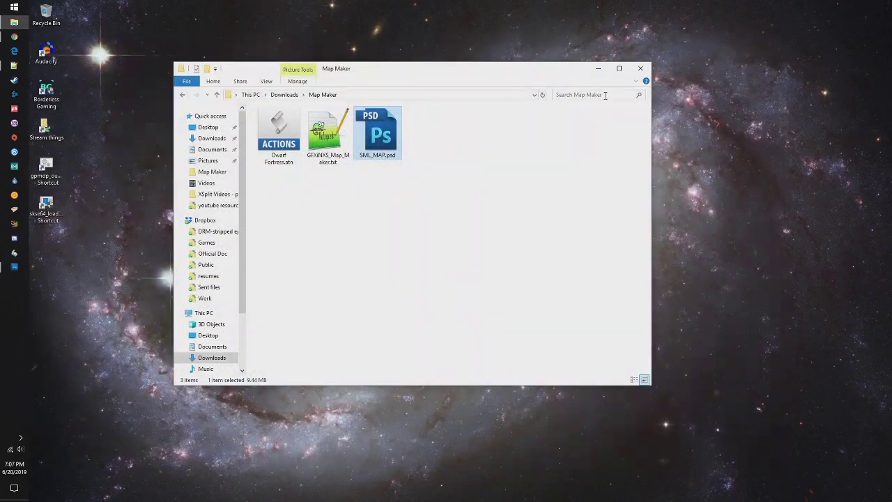
double_click(324, 144)
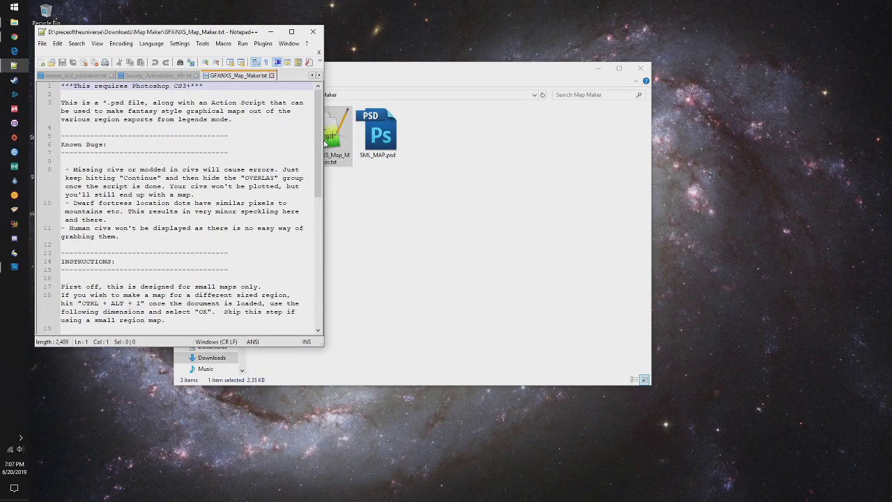
drag(193, 26, 183, 2)
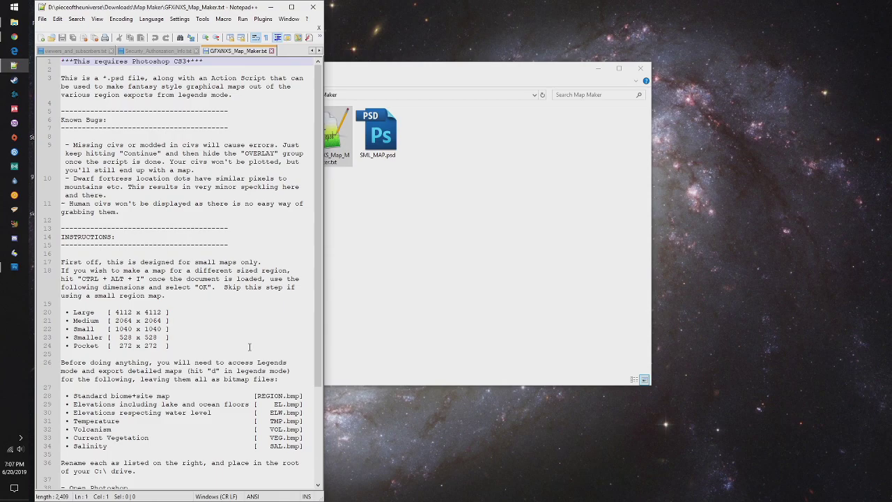
scroll(250, 347, down, 1)
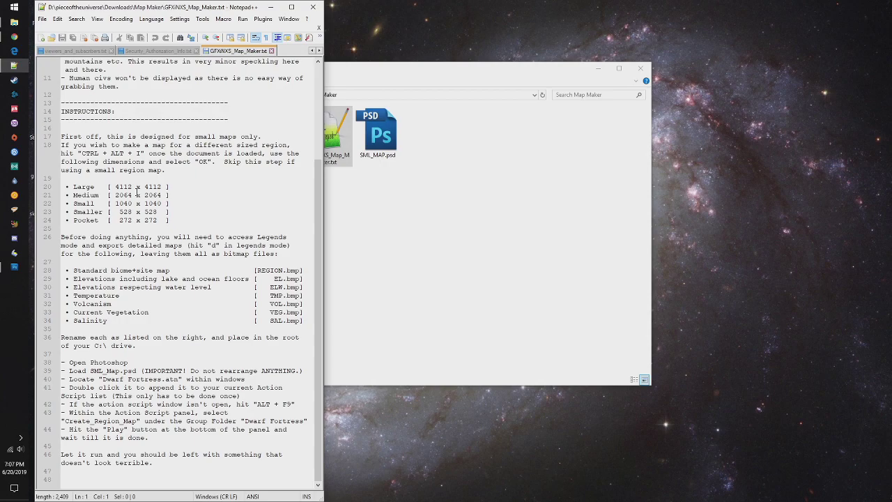
- Resize the SML_MAP canvas to 4112 × 4112 pixels
click(14, 266)
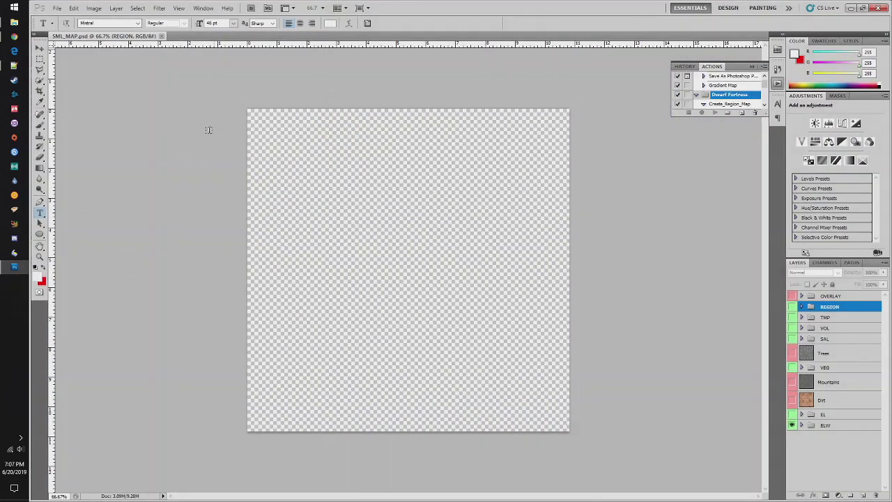
click(91, 7)
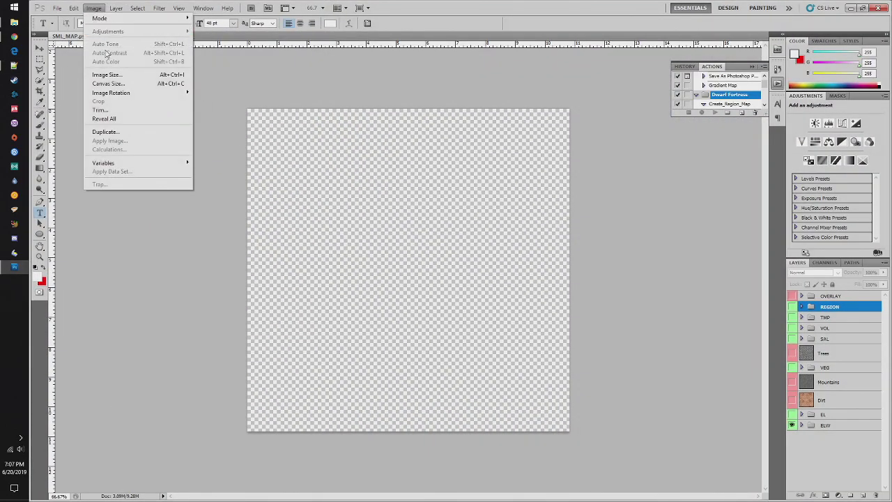
click(117, 85)
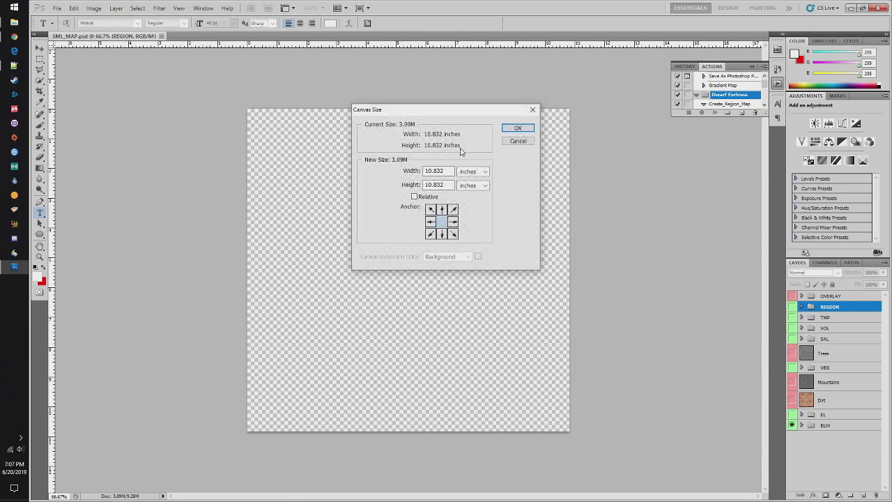
click(486, 173)
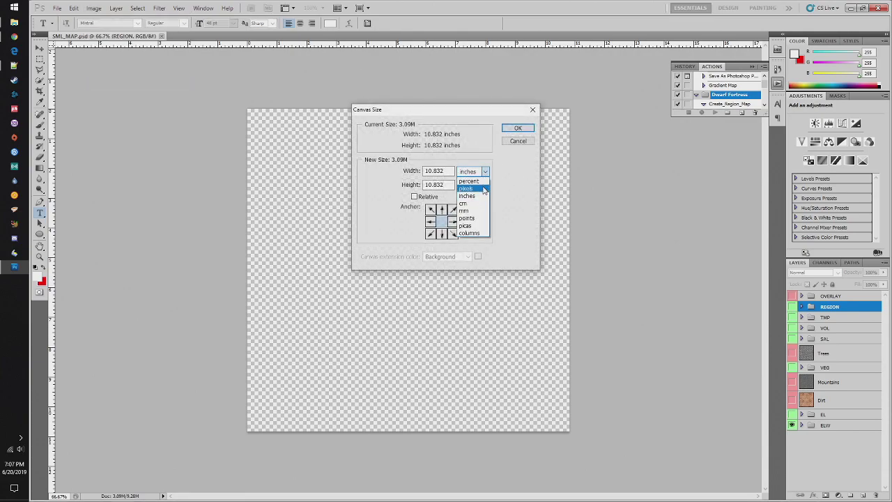
click(474, 181)
double_click(446, 170)
text(4112)
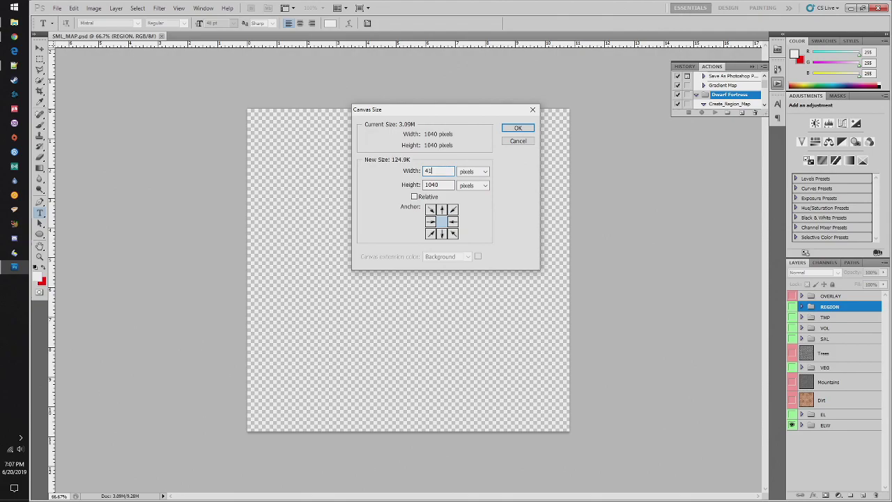
double_click(445, 184)
text(4112)
click(518, 129)
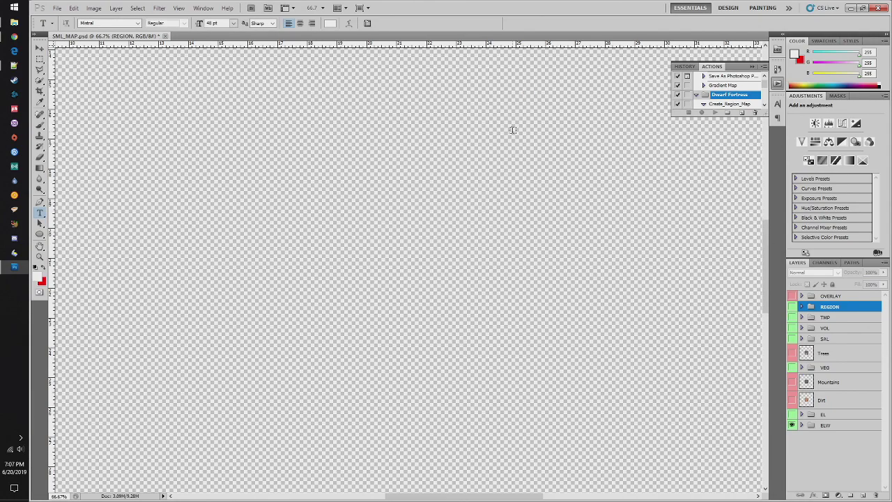
- Fit the enlarged canvas on screen
click(179, 7)
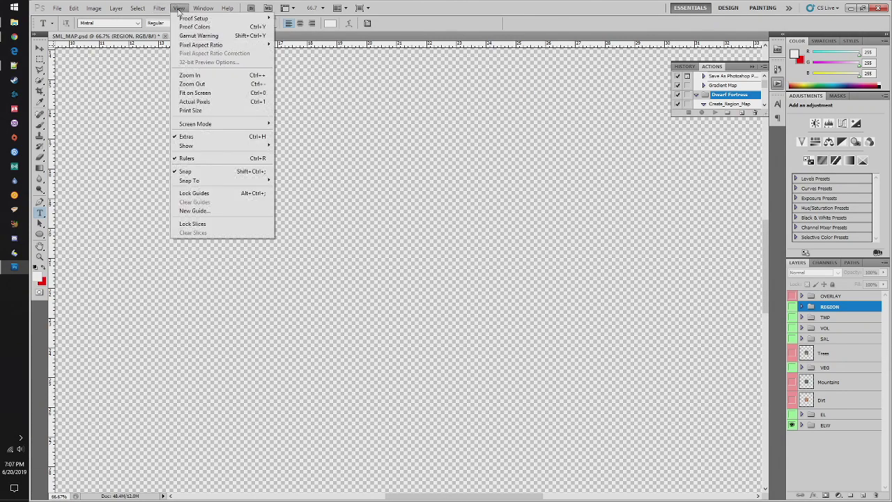
click(200, 93)
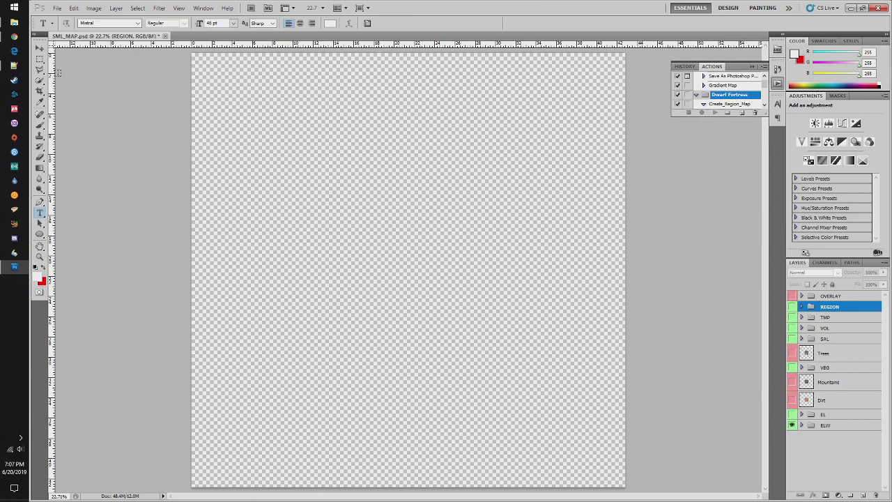
mouse_move(14, 65)
- Browse to D:\Dwarf Fortress 44.02\data\save in File Explorer
click(79, 69)
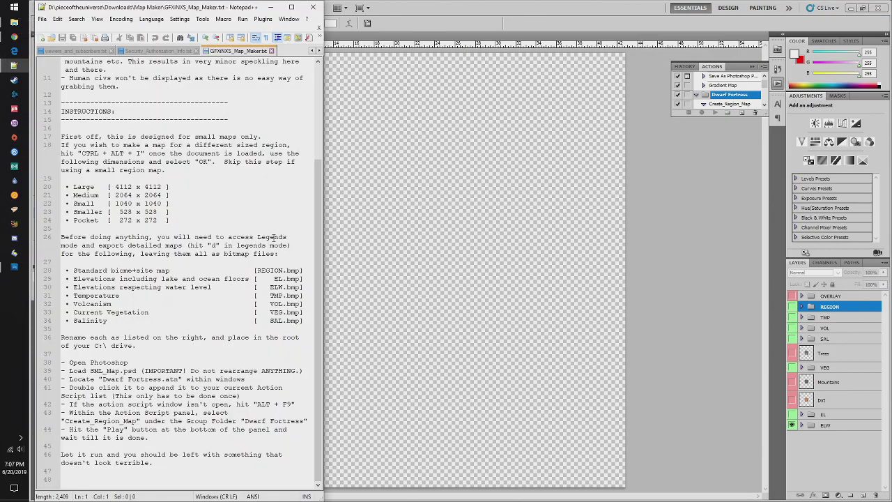
click(10, 23)
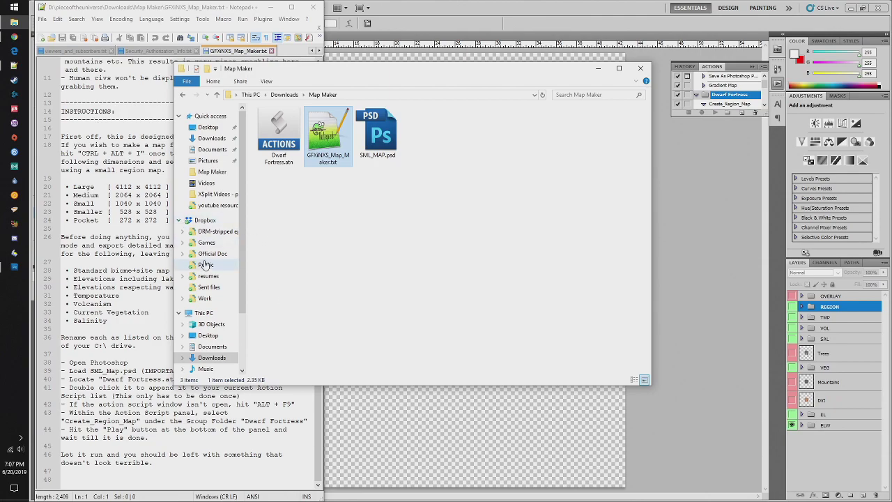
scroll(212, 334, down, 2)
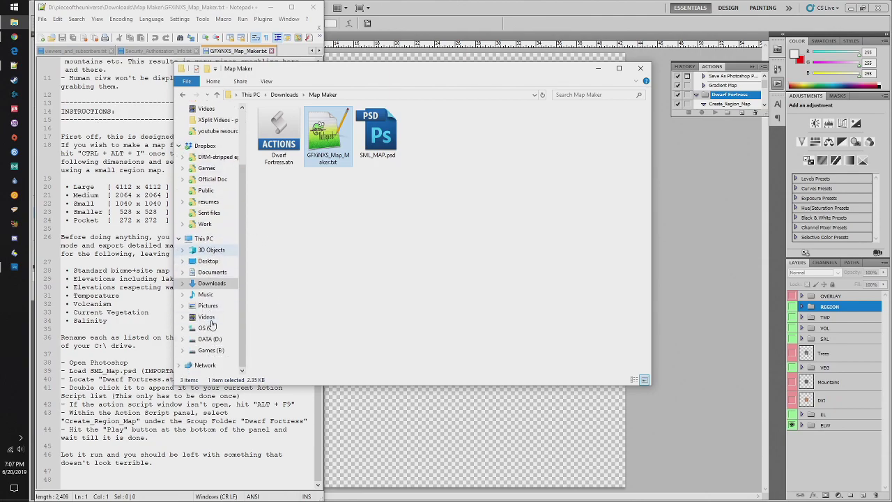
click(211, 350)
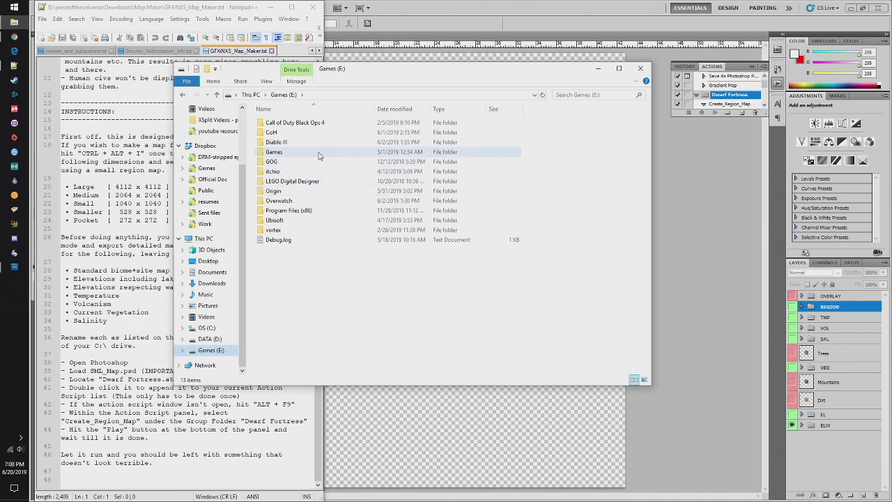
click(216, 339)
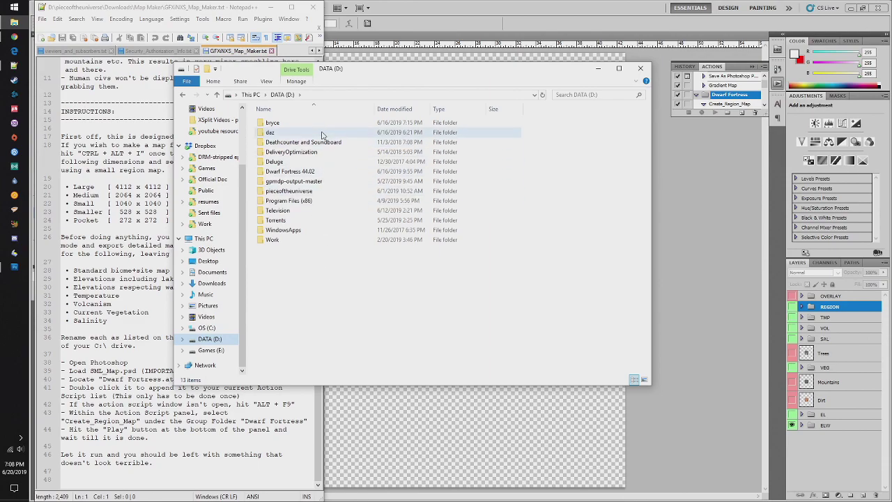
double_click(320, 171)
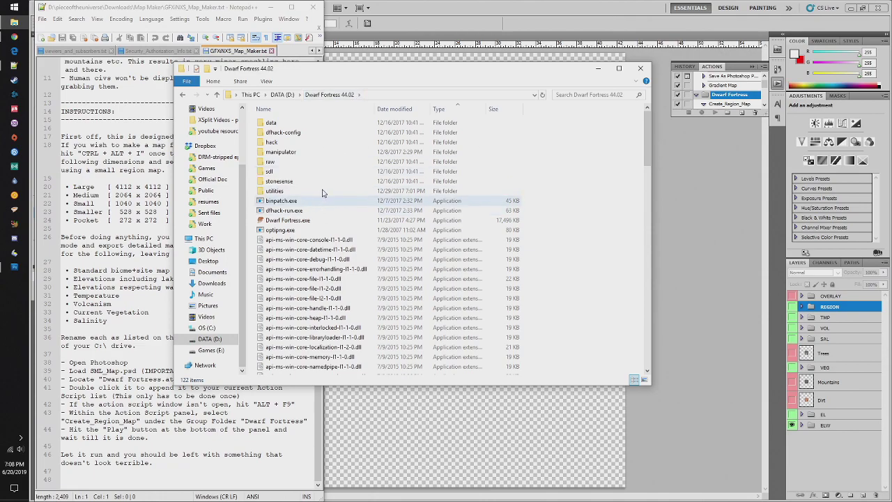
double_click(309, 122)
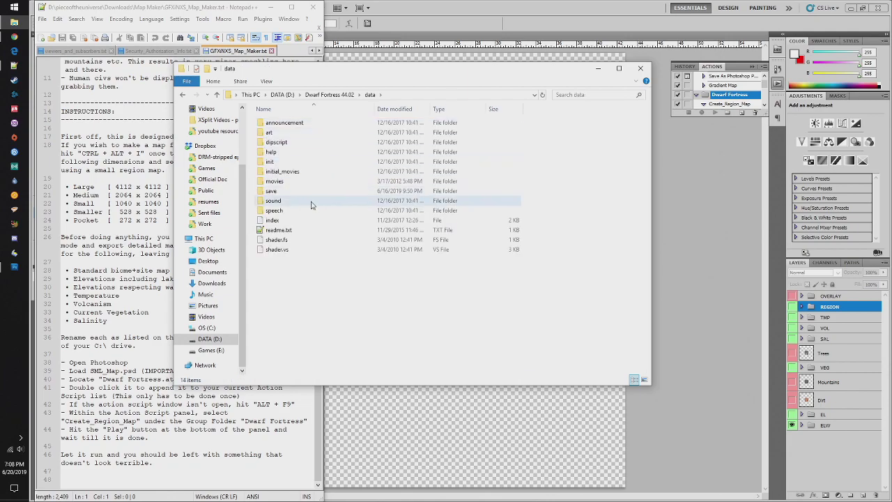
double_click(312, 191)
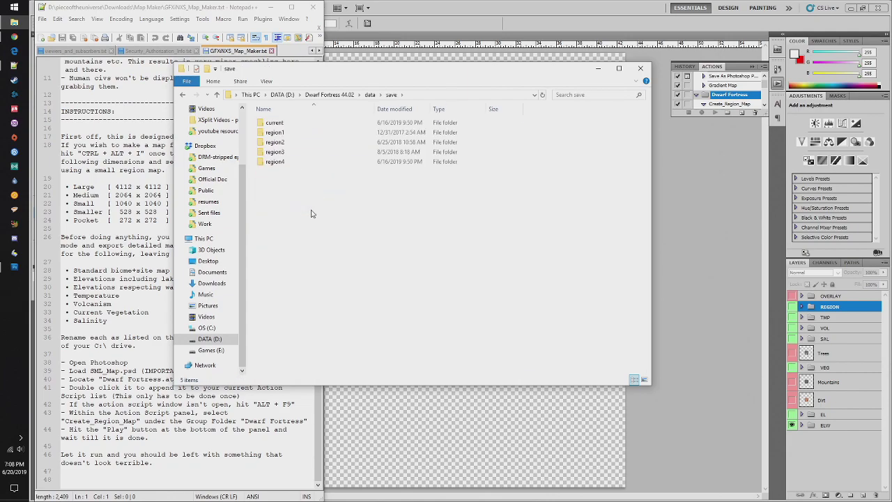
- Permanently delete all five saved world folders, current and region1–4
drag(312, 210, 280, 120)
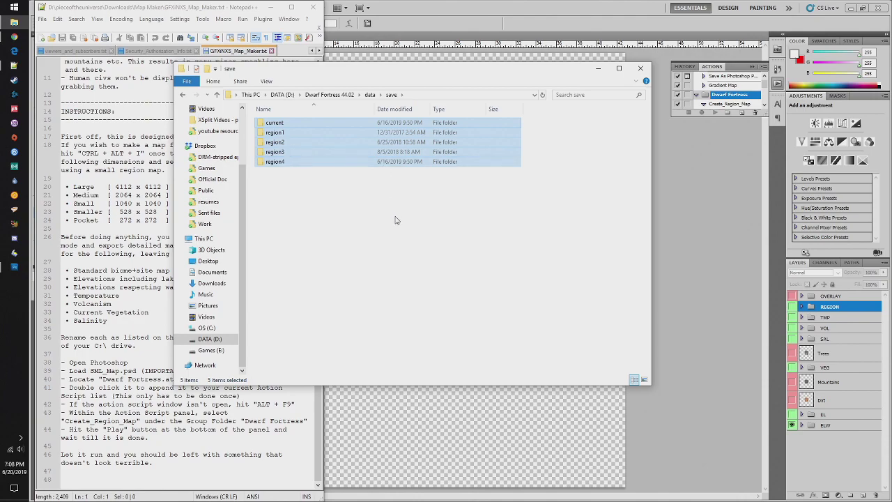
key(shift+Delete)
key(Escape)
key(Delete)
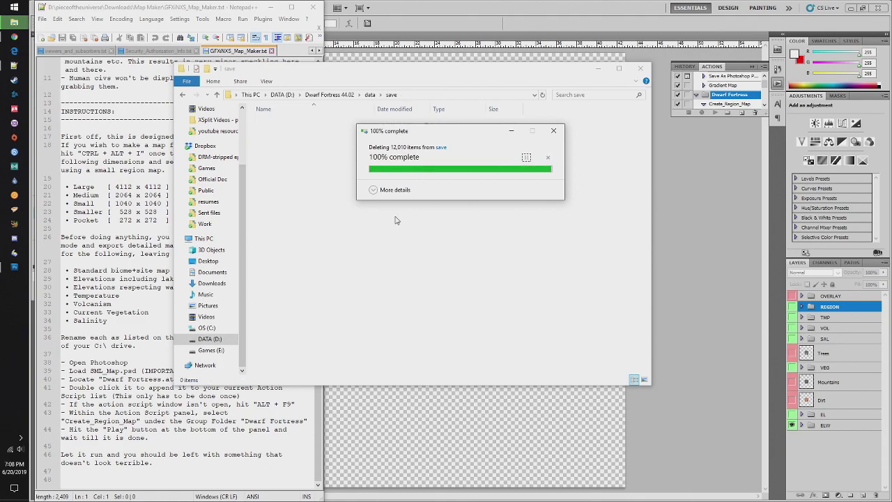
- Permanently delete the nine exported map images, EL.bmp through VOL.bmp
click(341, 96)
scroll(341, 278, down, 20)
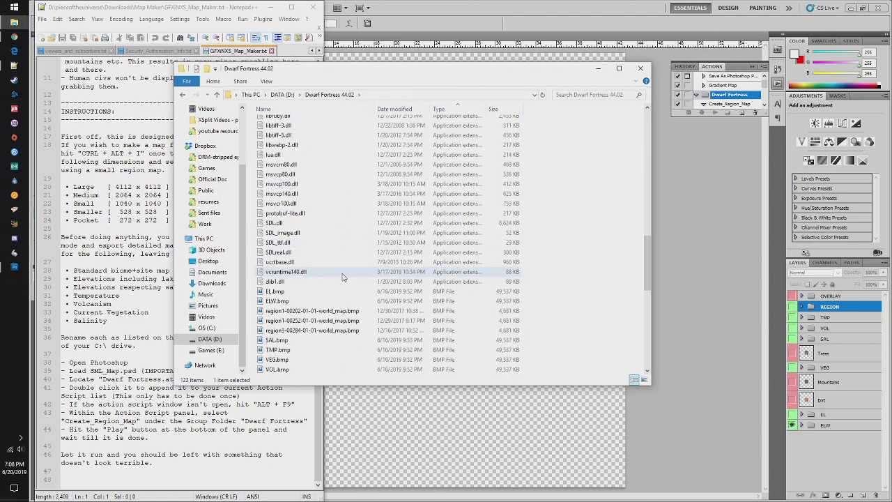
scroll(341, 277, down, 4)
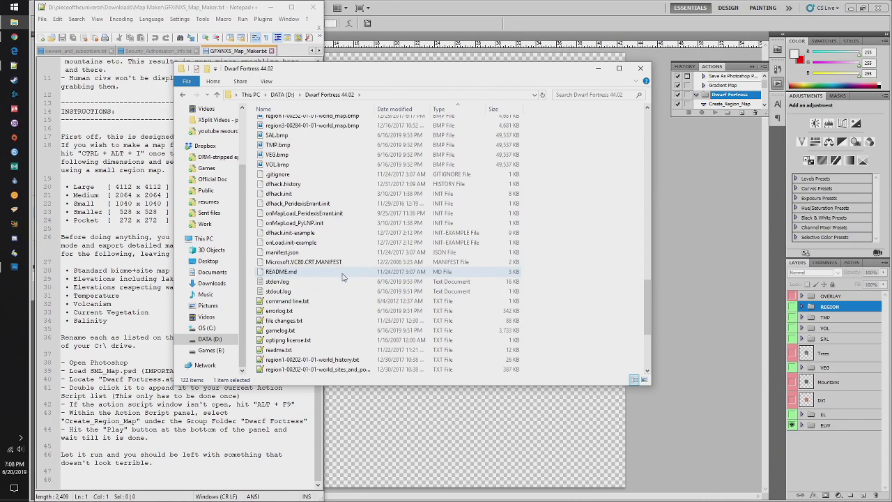
scroll(342, 277, up, 6)
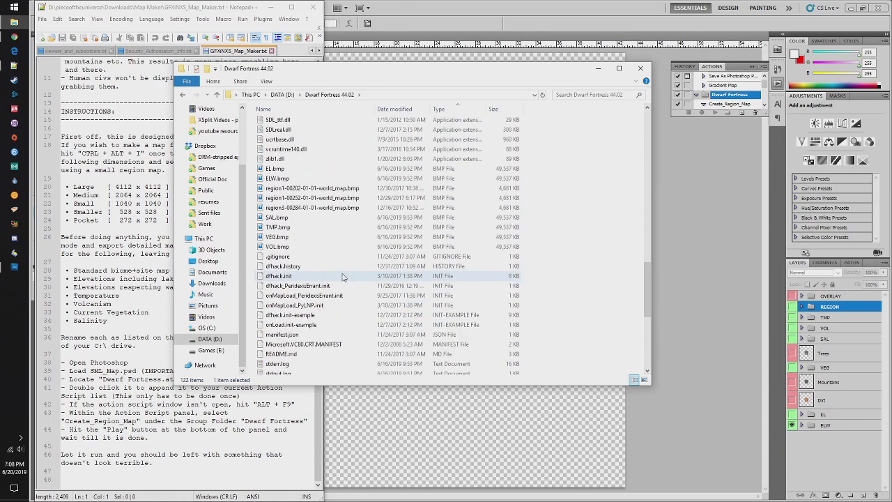
click(323, 171)
shift+click(320, 246)
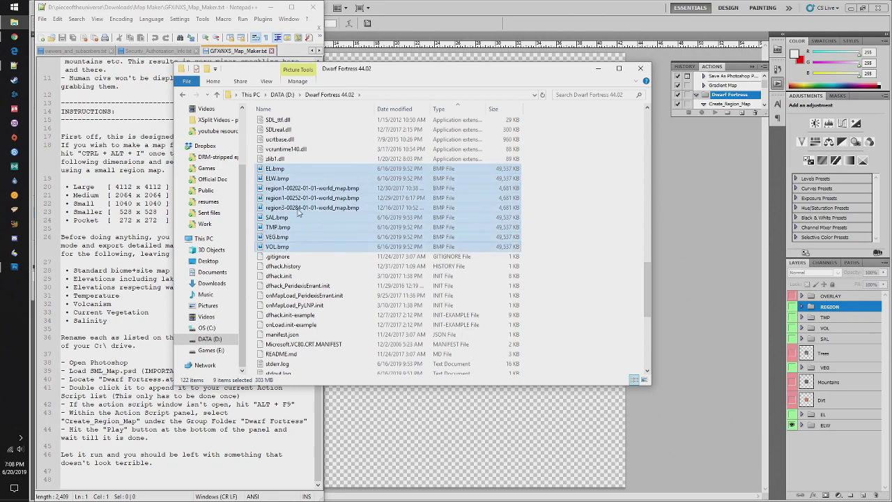
key(shift+Delete)
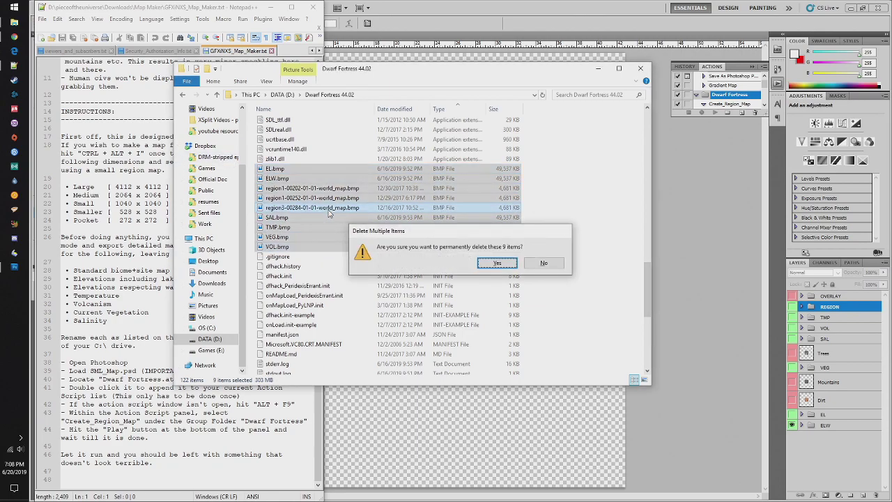
key(Return)
- Permanently delete the eleven region .txt files through region4-world_gen_param.txt
scroll(329, 213, down, 5)
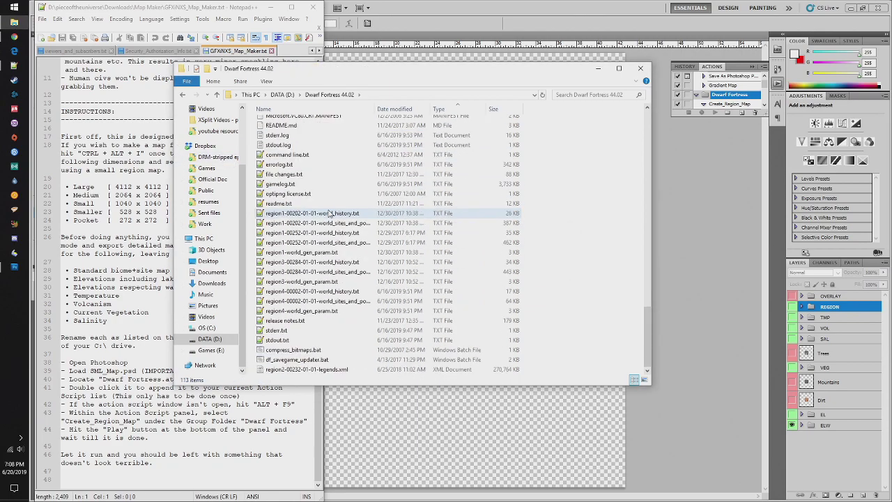
click(331, 212)
shift+click(330, 311)
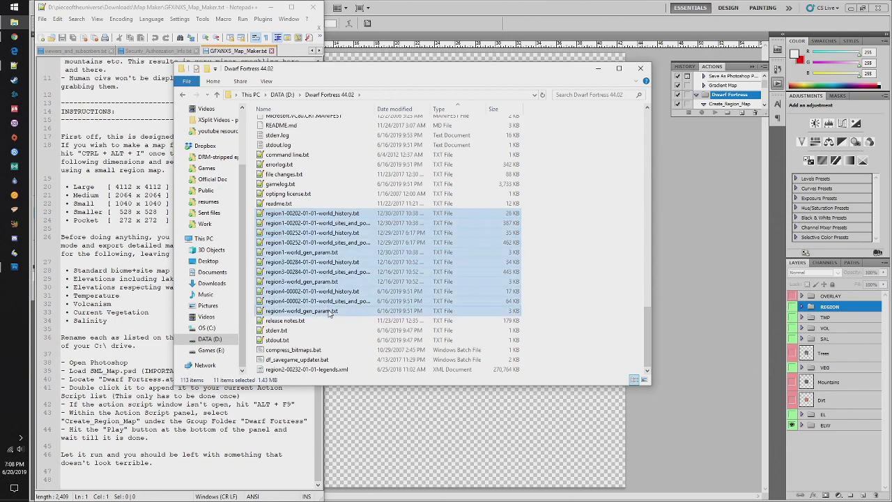
key(shift+Delete)
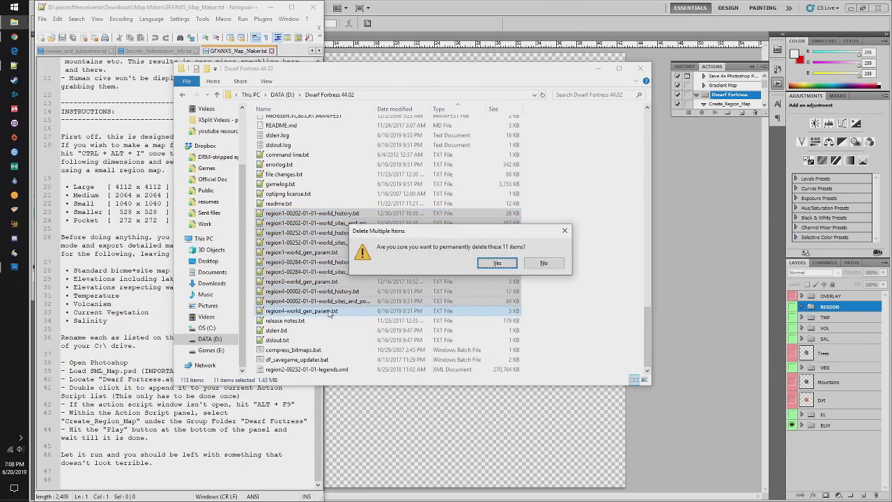
key(Return)
- Launch Dwarf Fortress.exe from the 44.02 folder
scroll(330, 299, up, 15)
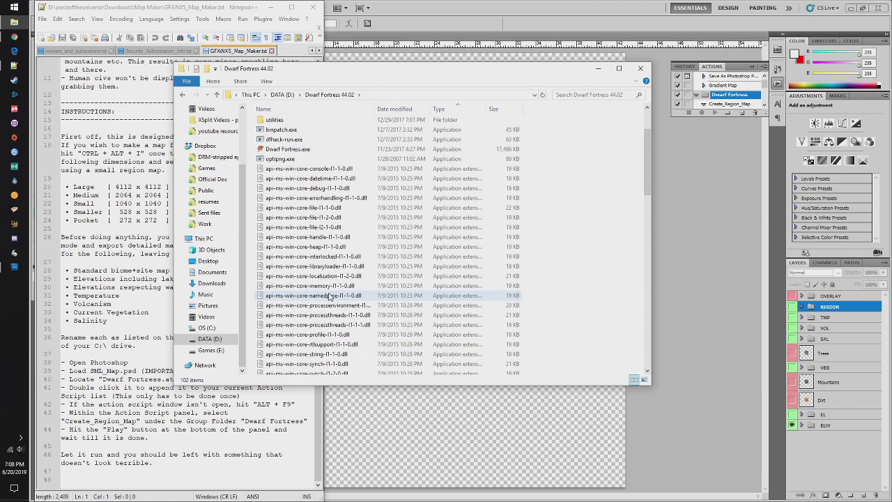
scroll(329, 298, up, 3)
double_click(307, 220)
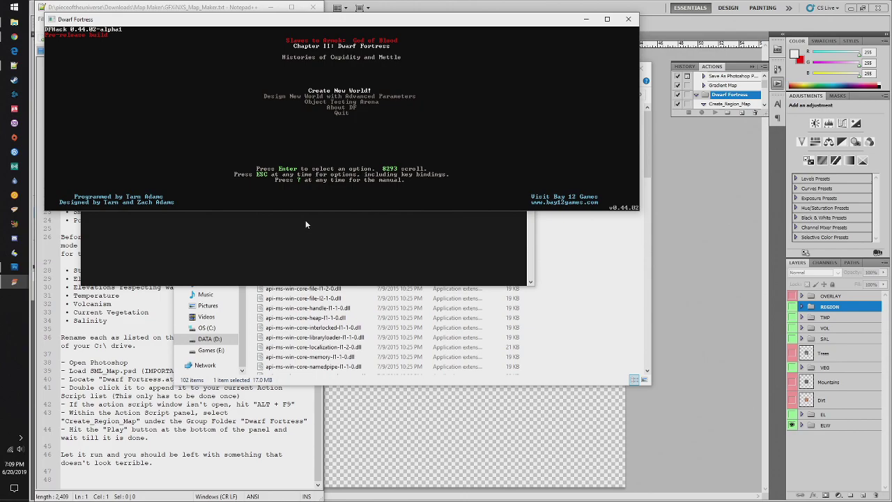
- Design a world with advanced parameters using the LARGE REGION preset
key(Down)
key(Return)
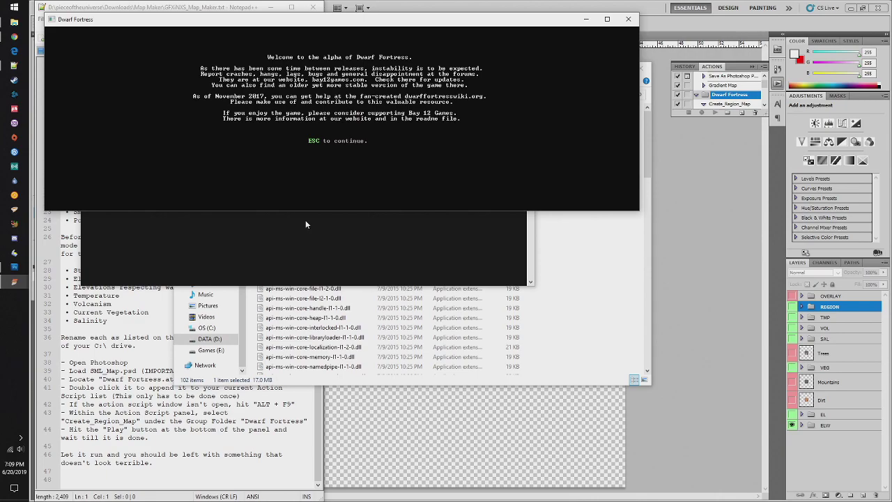
key(Escape)
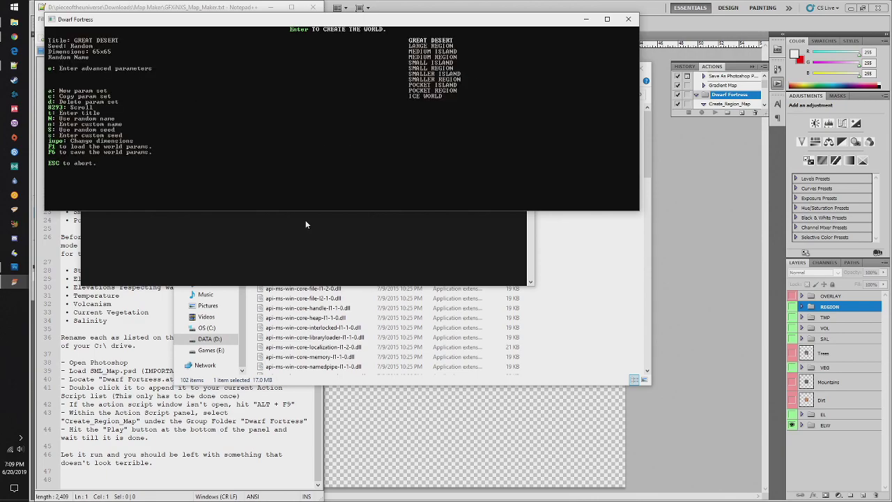
key(Down)
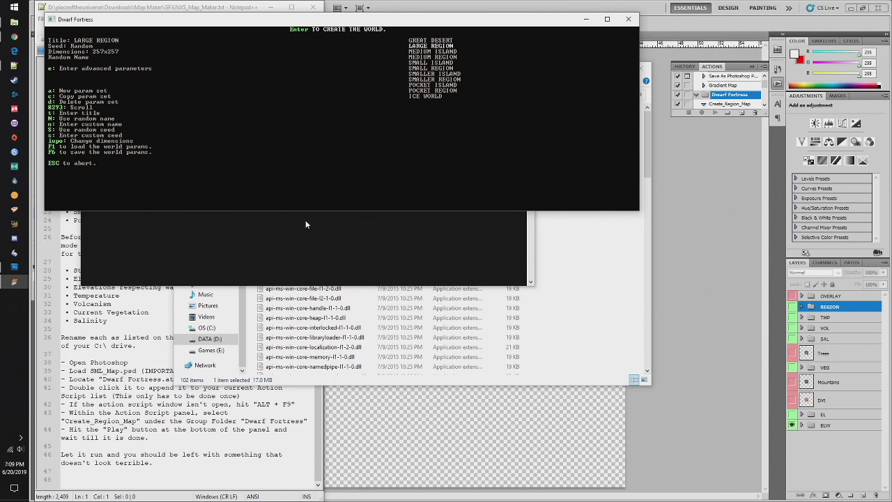
key(e)
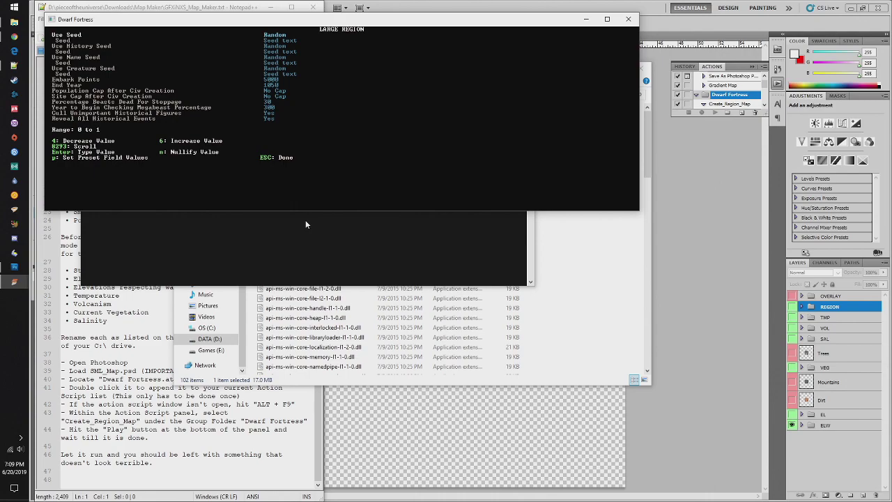
- Enter a custom seed phrase starting 'i sing the body' for the world
key(Down)
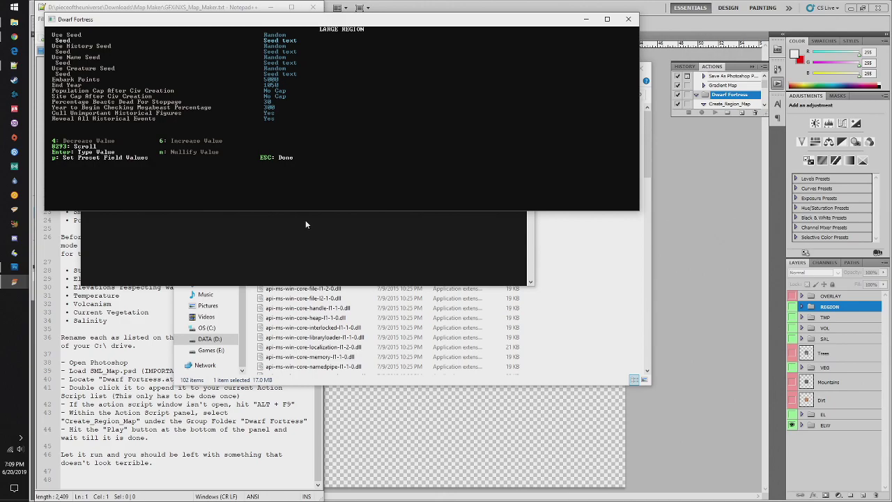
key(Return)
text(ddd)
key(BackSpace)
key(BackSpace)
text(i sing the body elec)
key(BackSpace)
key(BackSpace)
key(BackSpace)
key(BackSpace)
key(BackSpace)
text(ctri)
key(Return)
- Leave the advanced parameters and back out of the unsaved-changes warning
key(Down)
key(Down)
key(Down)
key(Down)
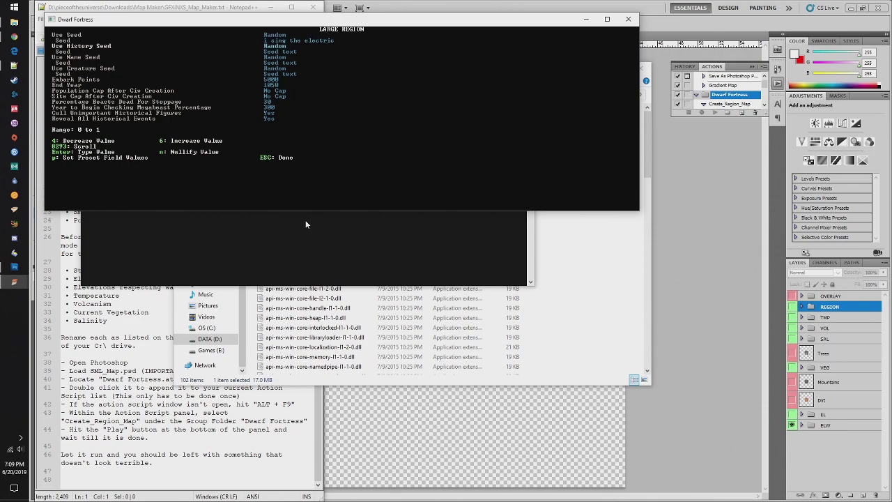
key(Down)
key(Down)
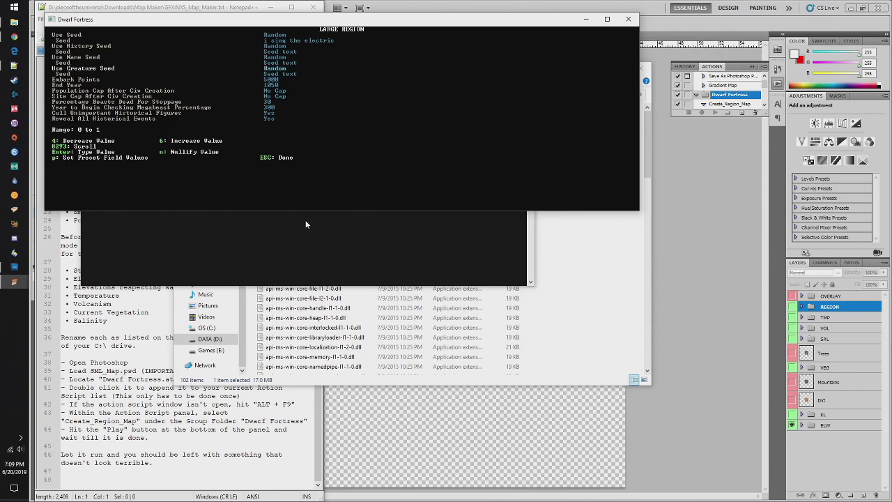
key(Up)
key(Up)
key(Up)
key(Up)
key(Up)
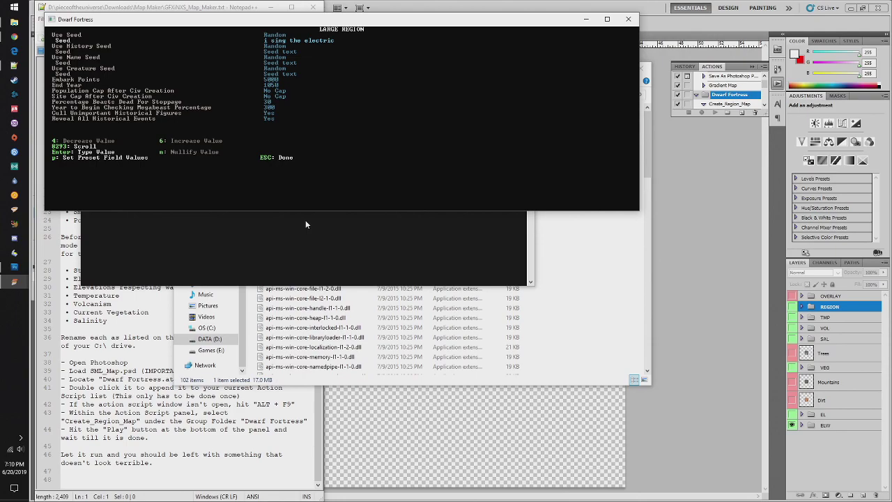
key(Escape)
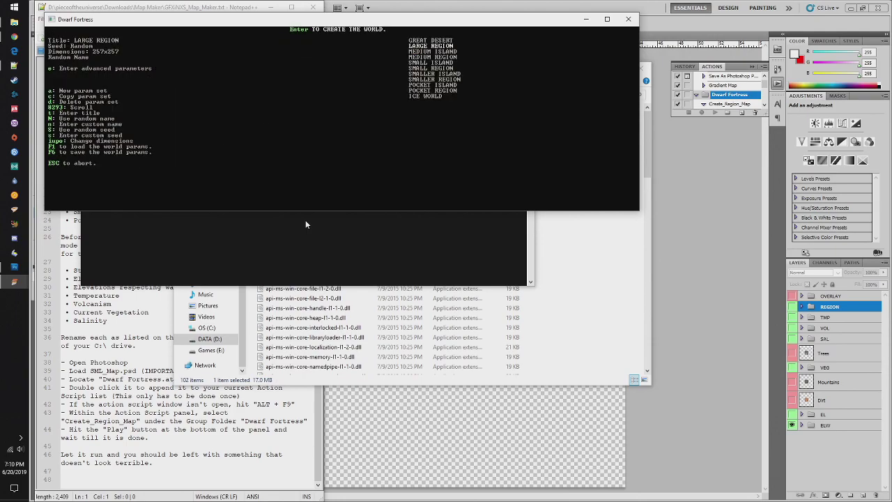
key(Escape)
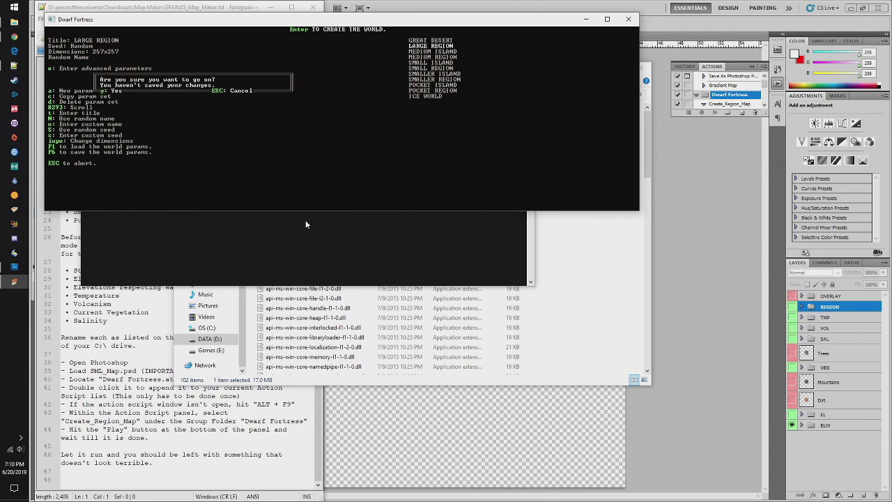
key(Escape)
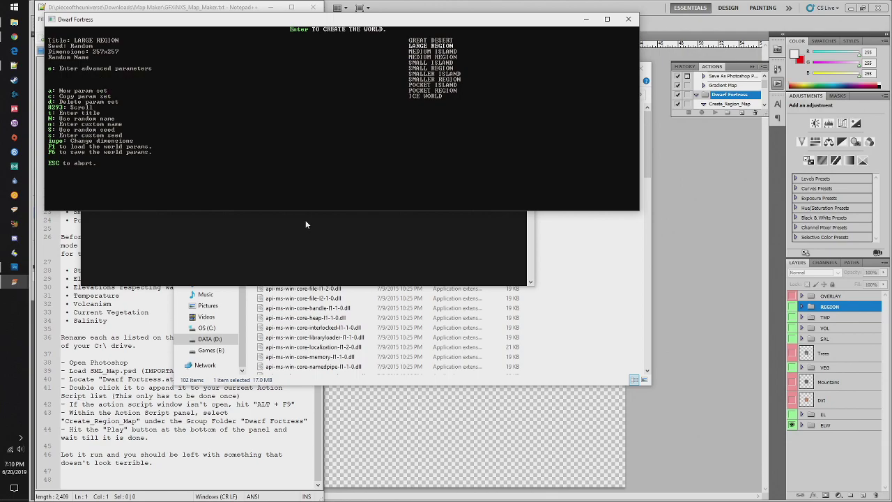
- Set End Year to 2 and proceed to create the world
key(e)
key(Down)
key(Down)
key(Down)
key(Down)
key(Down)
key(Down)
key(Down)
key(Down)
key(Down)
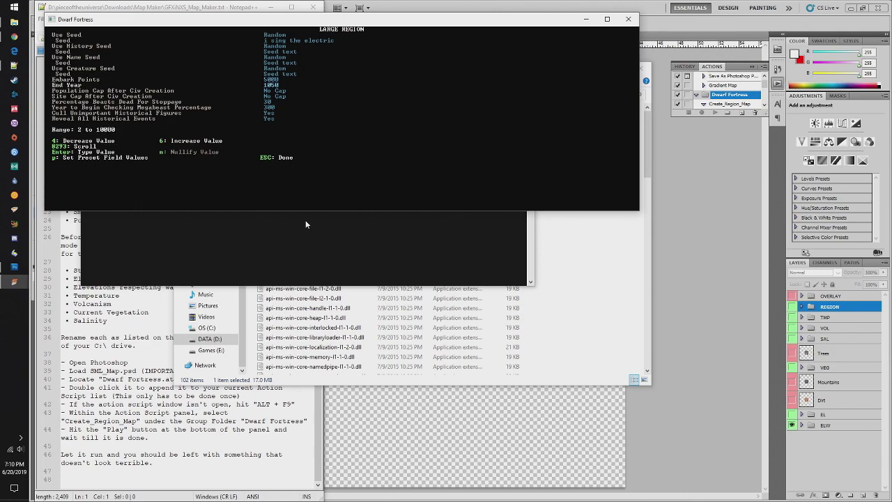
key(Return)
text(2)
key(Return)
key(Escape)
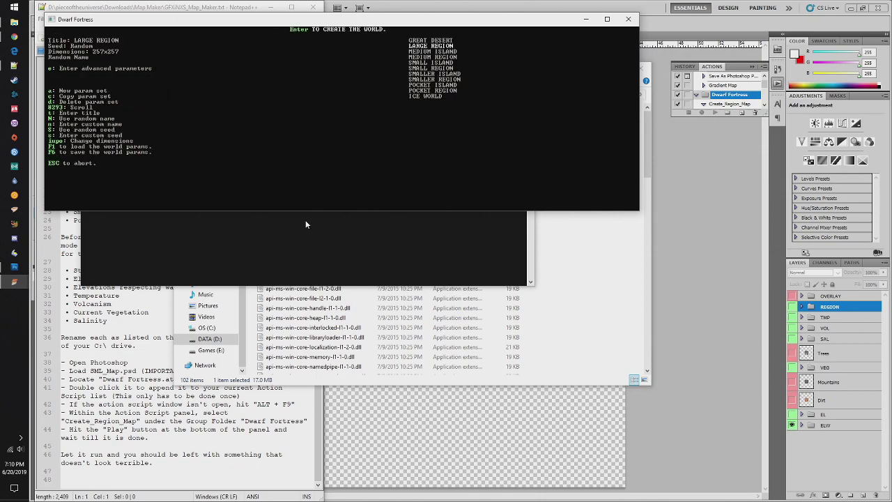
key(Escape)
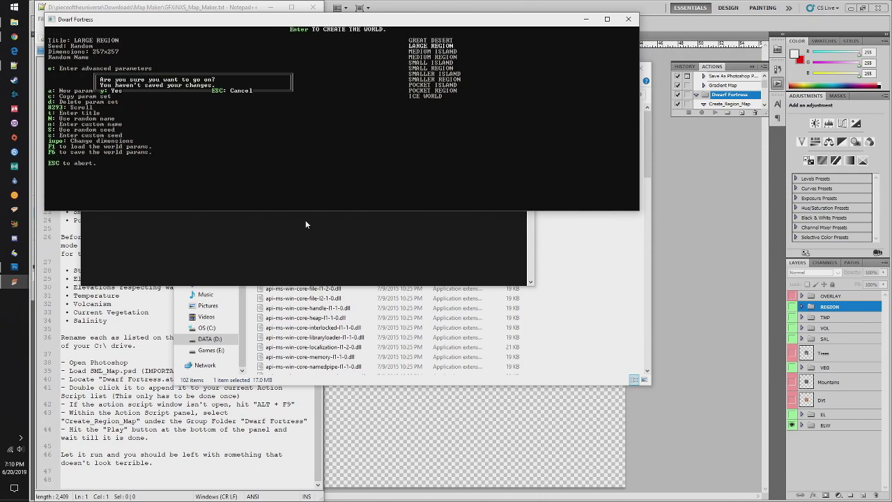
- Generate The Portentous Planet without saving parameters, then bring File Explorer forward
key(y)
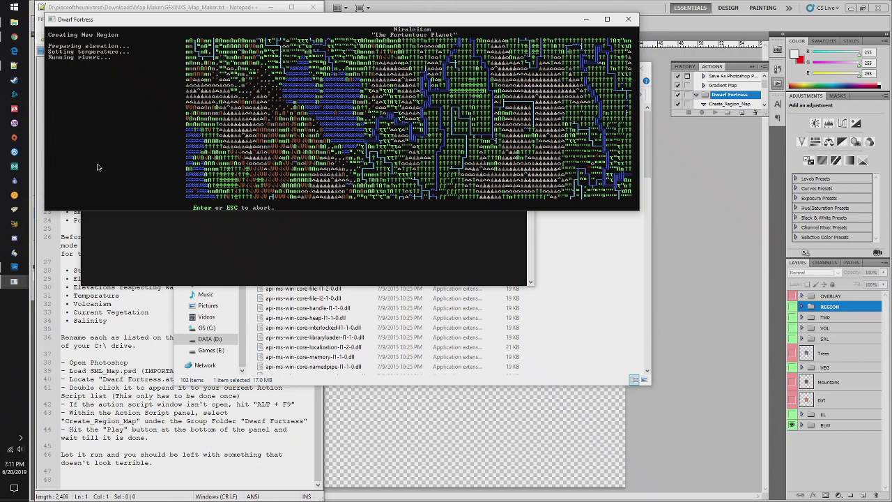
click(606, 286)
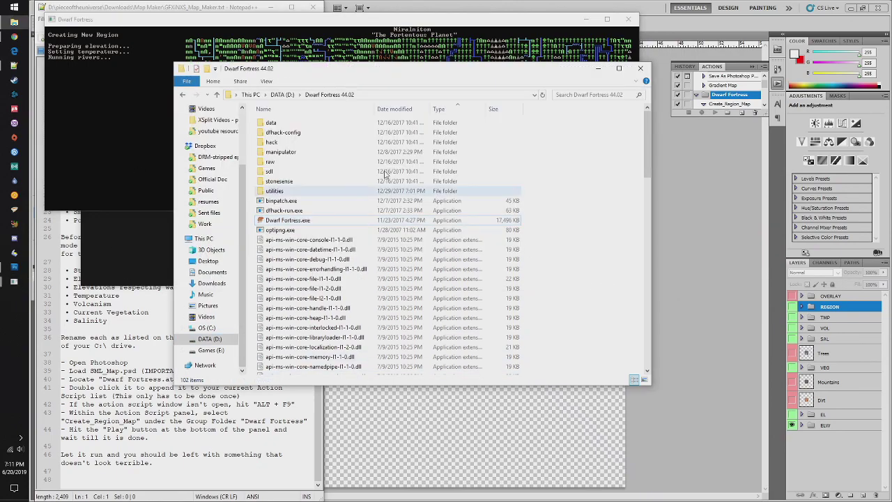
- Open rimworld_99.png from Dropbox Games > youtube resources in Photos
click(218, 168)
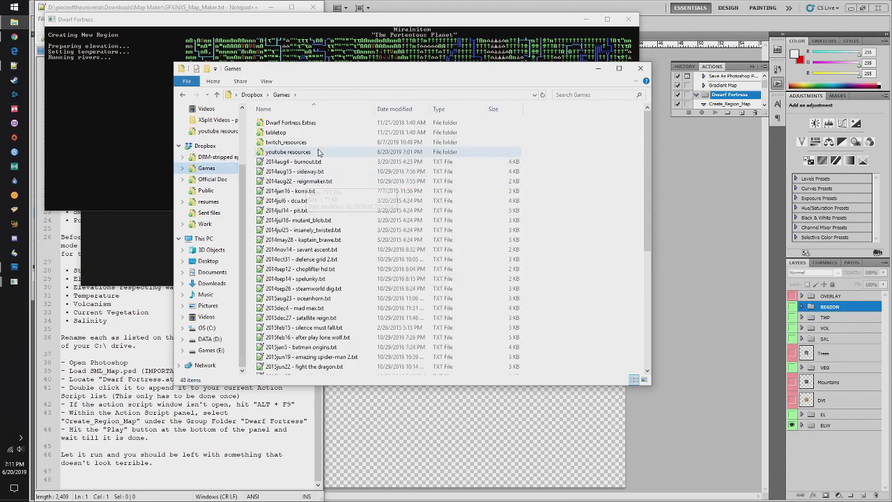
double_click(318, 151)
scroll(446, 241, down, 10)
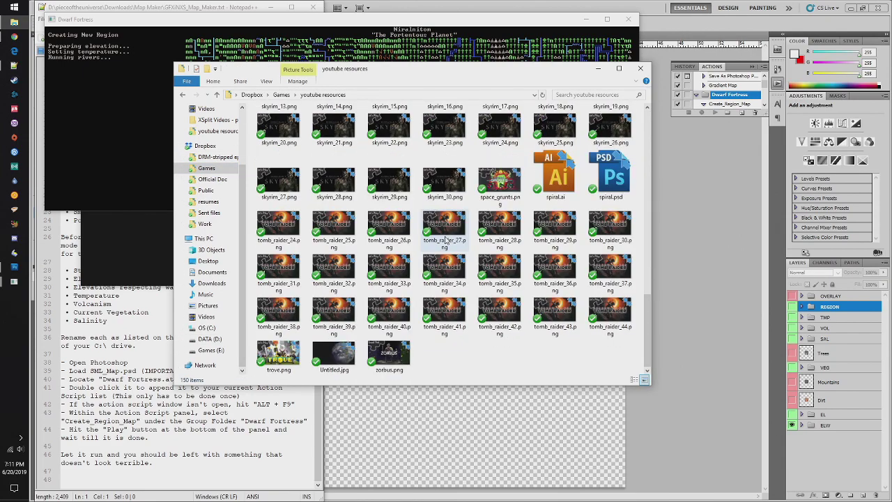
scroll(446, 240, up, 3)
scroll(446, 240, up, 3)
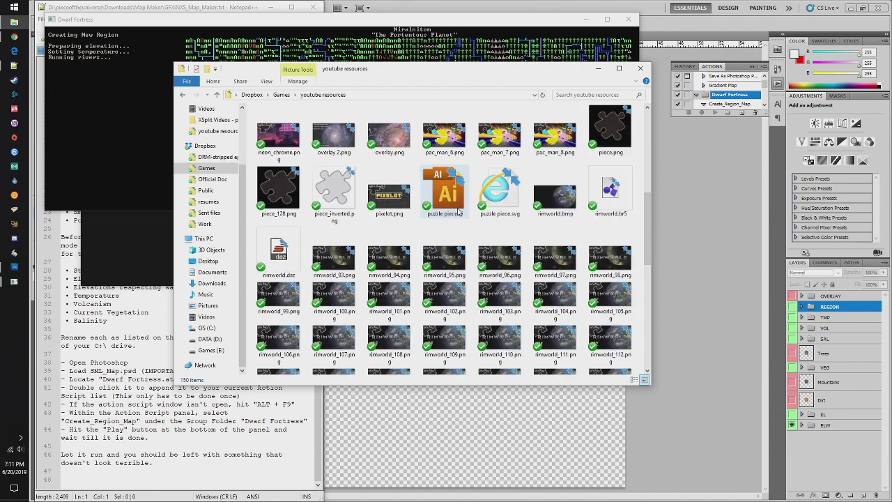
double_click(276, 298)
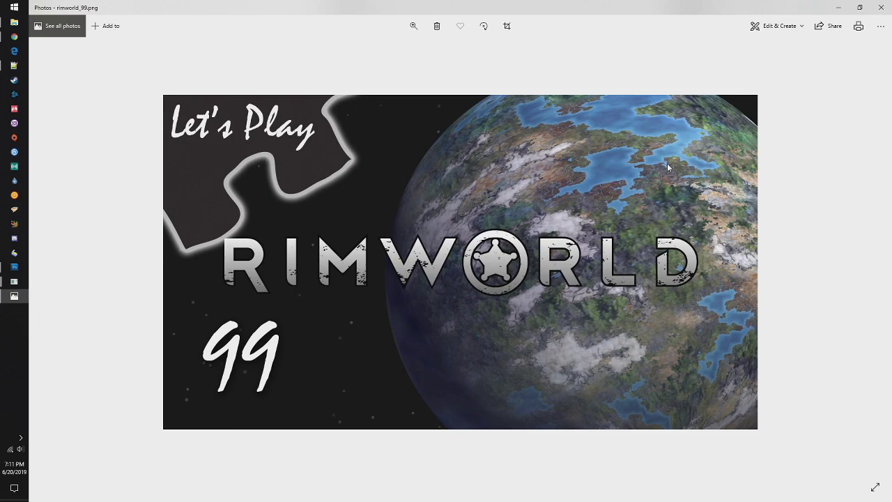
- Close the Photos viewer showing rimworld_99.png
click(883, 7)
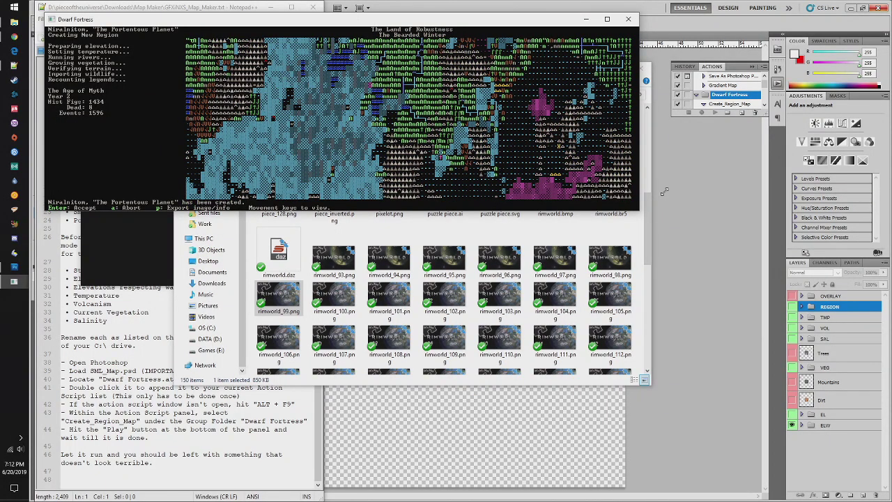
- Accept and save the new world, then load it in Legends mode
key(Return)
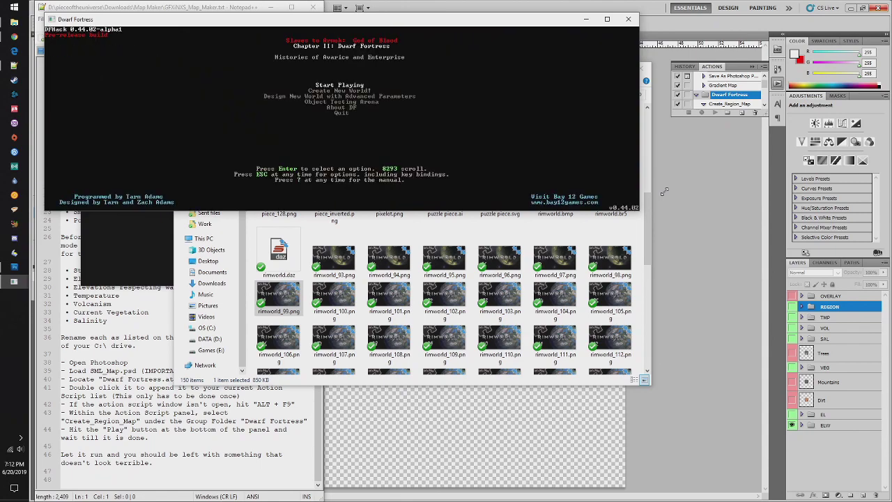
key(Return)
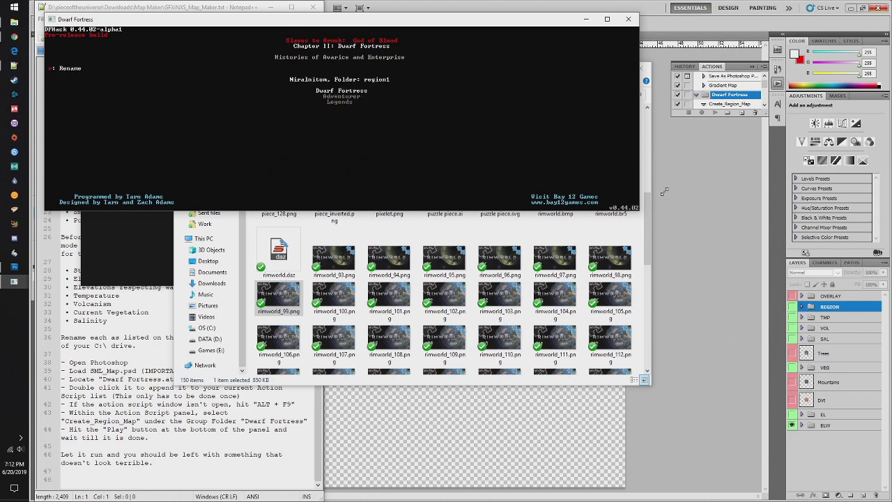
key(Return)
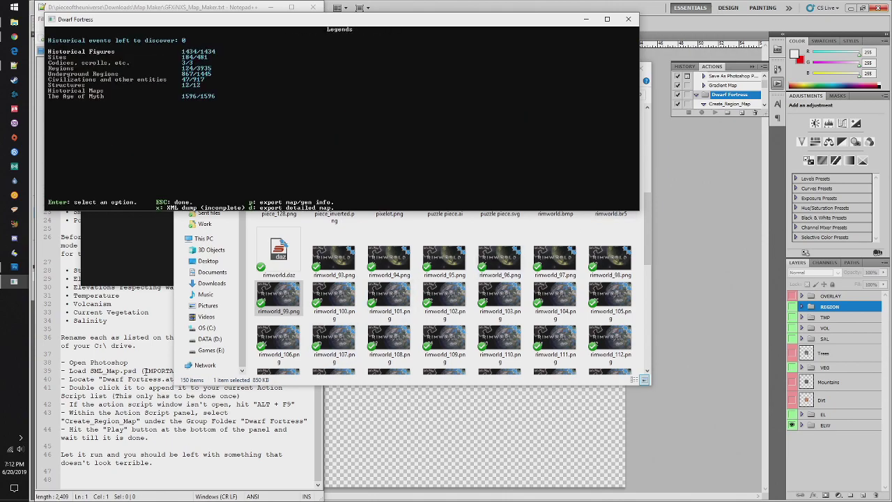
- Move the Dwarf Fortress window to the right of the Notepad++ instructions
click(144, 371)
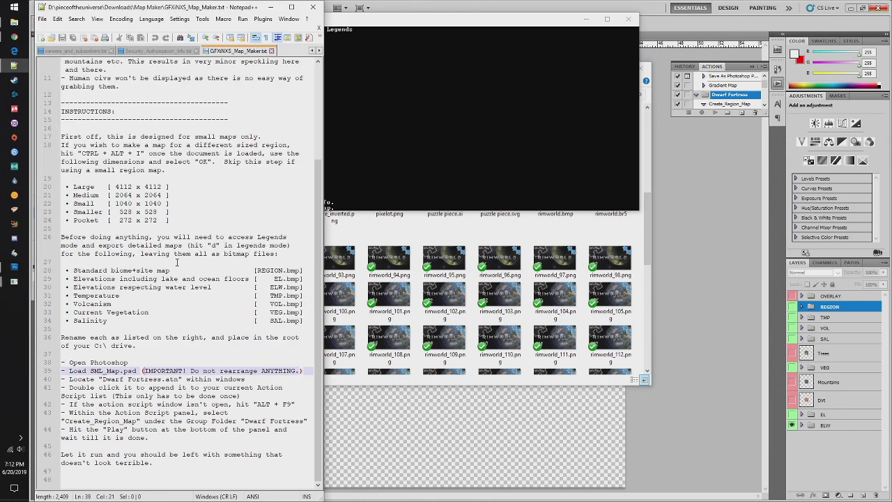
click(388, 26)
drag(388, 26, 617, 67)
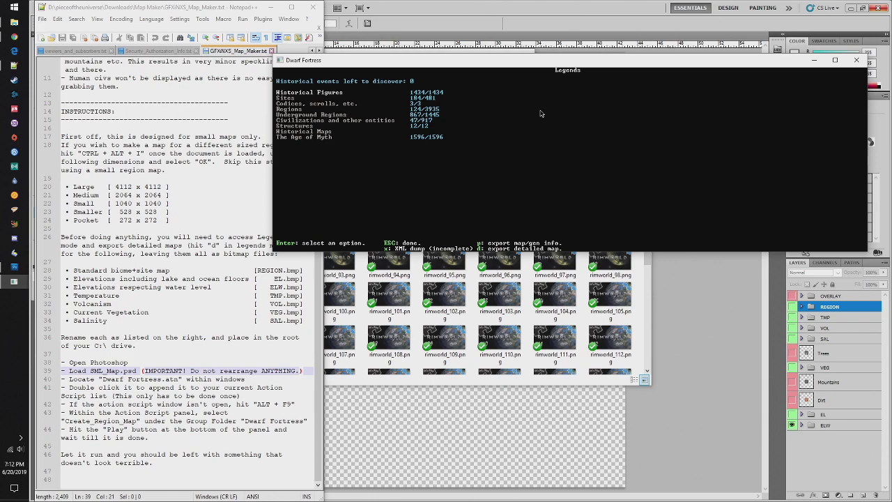
- Export the biome+site map and both elevation maps (including ocean floors, and respecting water level)
key(d)
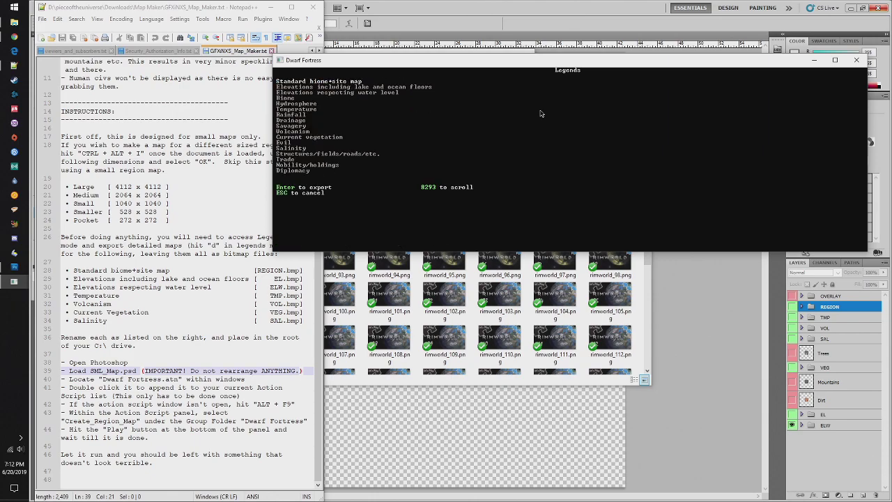
key(Return)
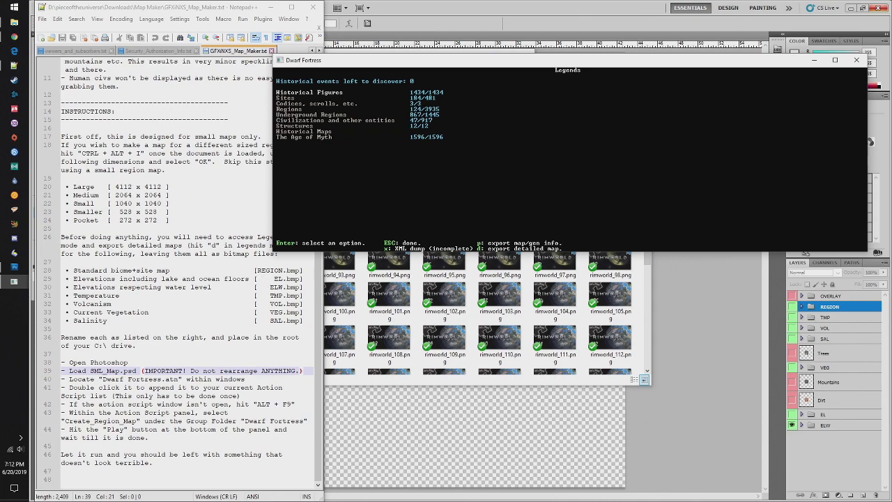
key(d)
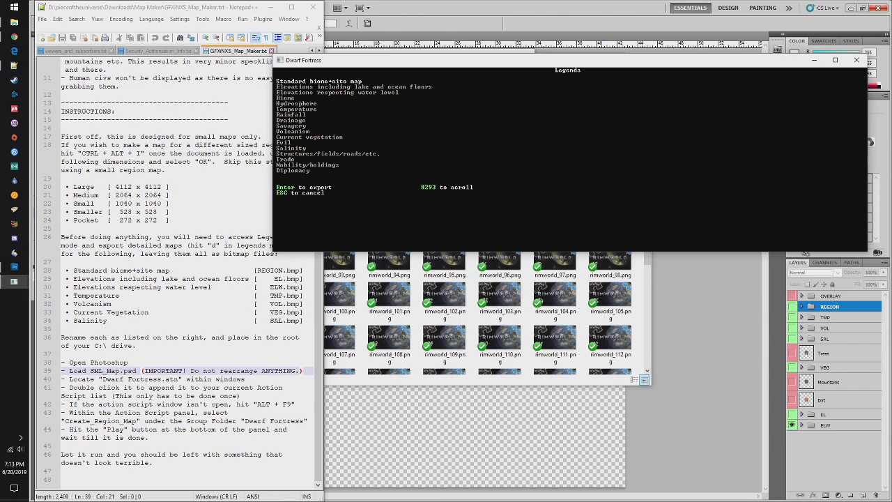
key(Down)
key(Return)
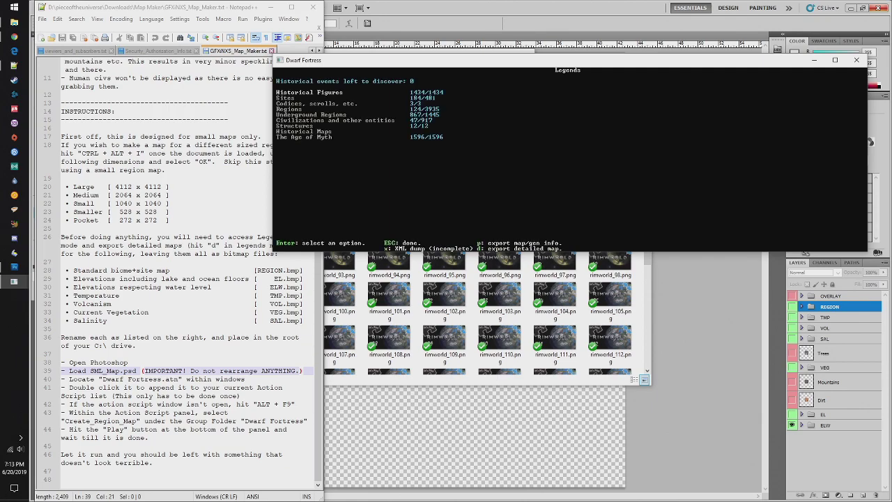
key(d)
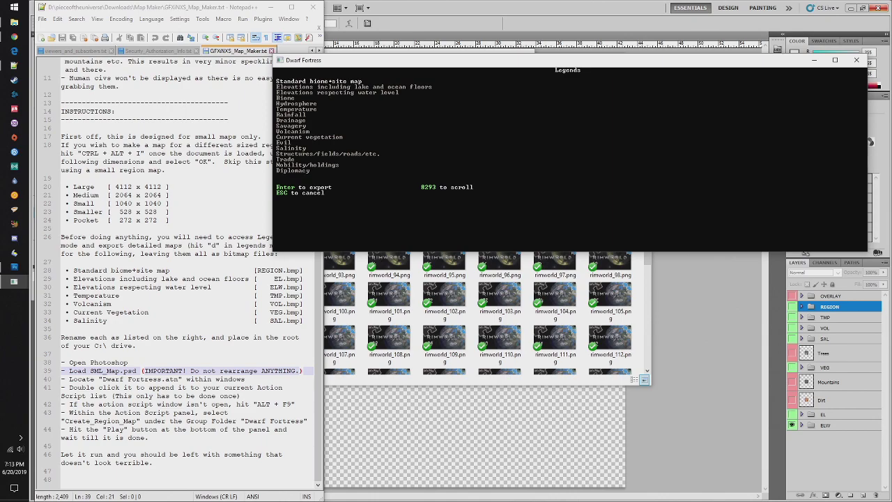
key(Down)
key(Down)
key(Return)
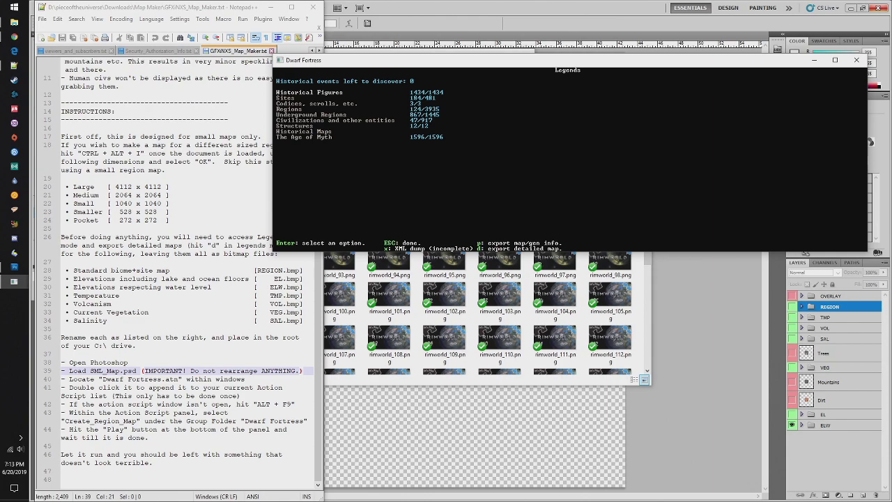
- Export the Temperature and Volcanism detailed maps
key(d)
key(Down)
key(Down)
key(Down)
key(Down)
key(Down)
key(Return)
key(d)
key(Down)
key(Down)
key(Down)
key(Down)
key(Down)
key(Down)
key(Down)
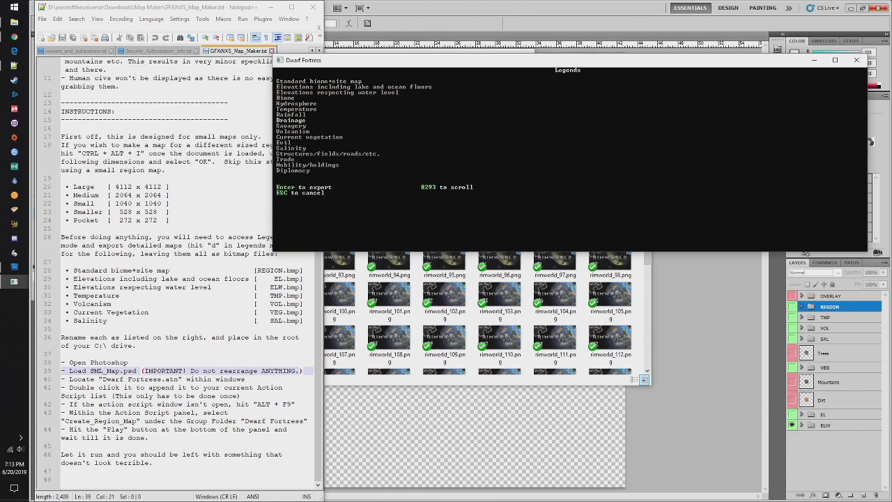
key(Down)
key(Down)
key(Return)
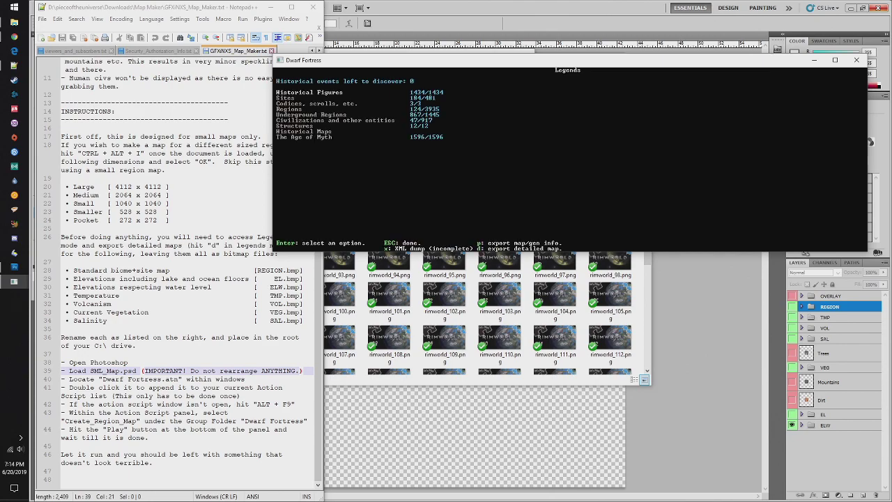
- Export the Current vegetation and Salinity maps, then leave Legends mode
key(d)
key(Down)
key(Down)
key(Down)
key(Down)
key(Down)
key(Down)
key(Down)
key(Down)
key(Down)
key(Down)
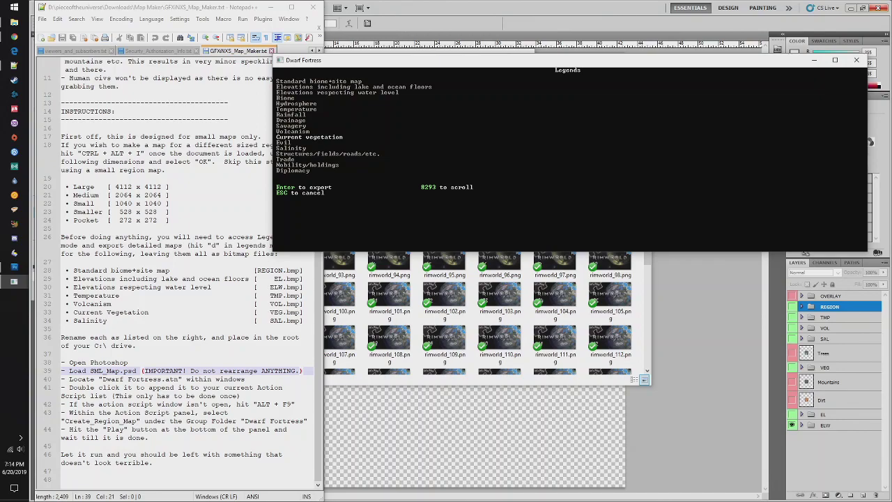
key(Return)
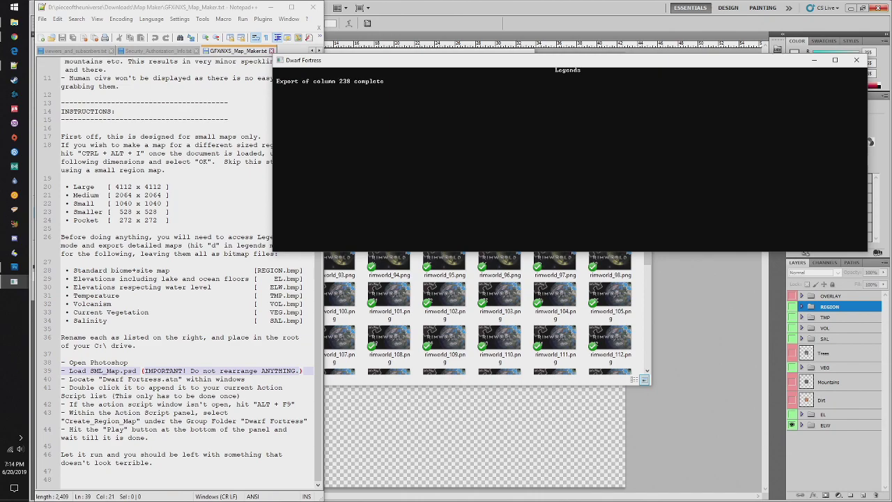
key(d)
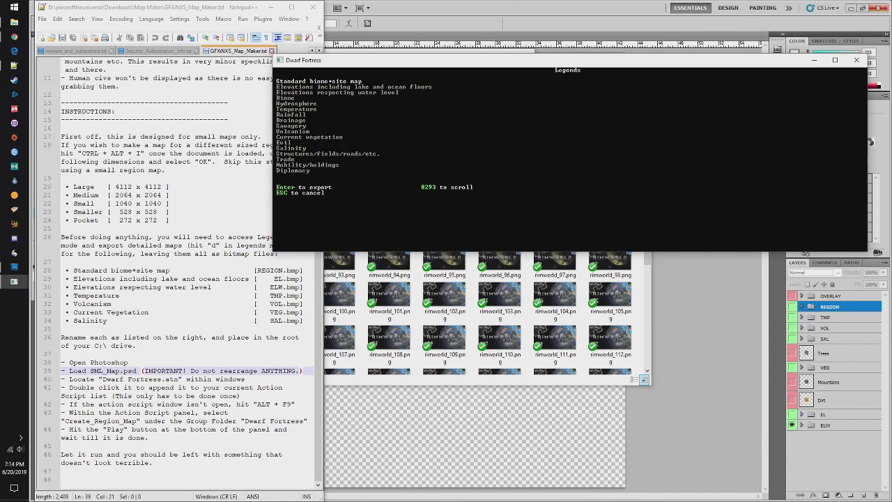
key(Down)
key(Down)
key(Down)
key(Down)
key(Down)
key(Down)
key(Down)
key(Down)
key(Down)
key(Down)
key(Down)
key(Down)
key(Return)
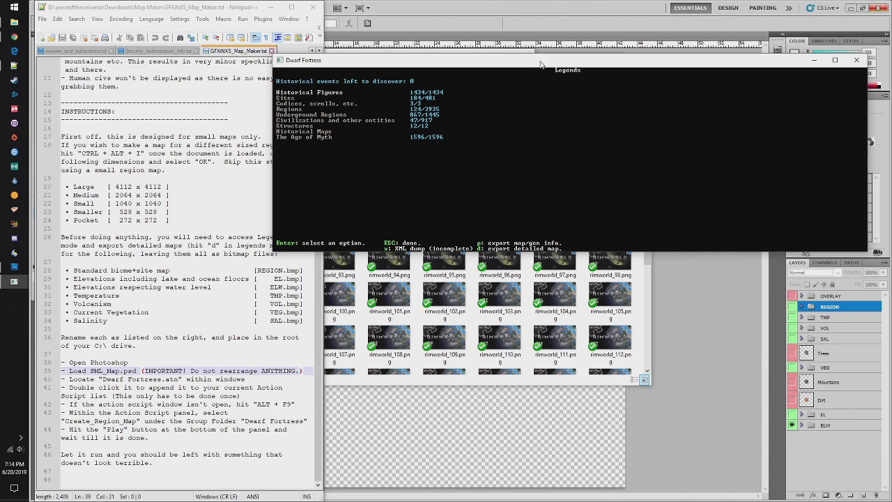
key(Escape)
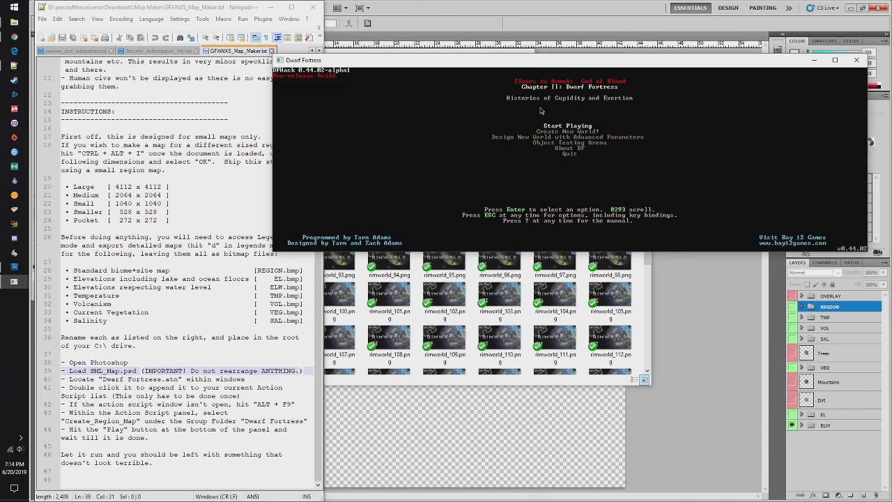
- Quit Dwarf Fortress and open the Dwarf Fortress 44.02 folder on the DATA (D:) drive
key(Down)
key(Down)
key(Down)
key(Down)
key(Down)
key(Return)
click(523, 84)
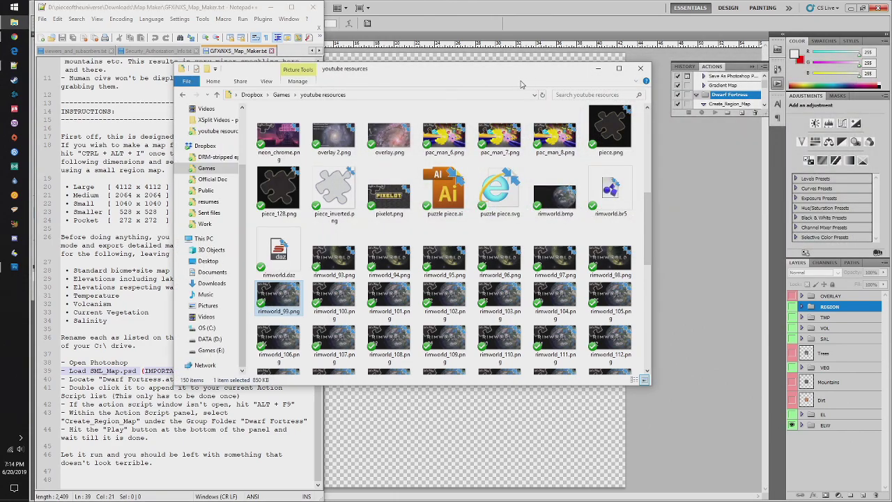
click(220, 339)
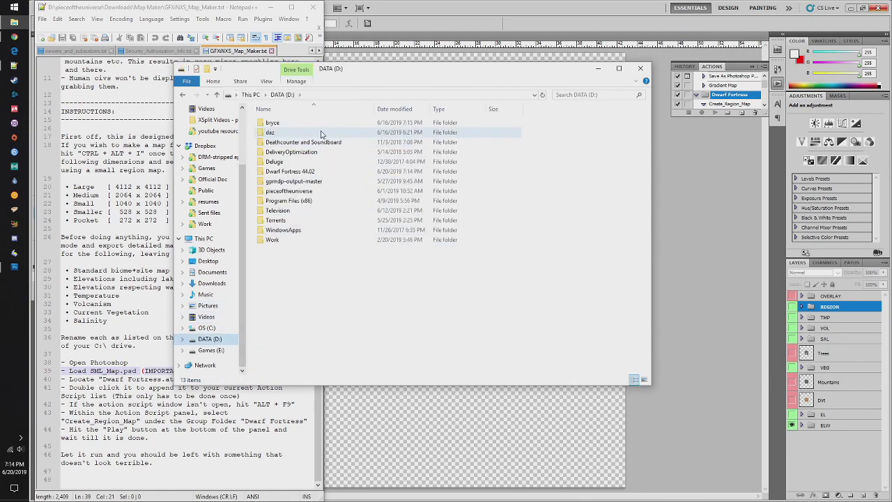
double_click(319, 171)
scroll(319, 169, down, 5)
scroll(318, 170, down, 18)
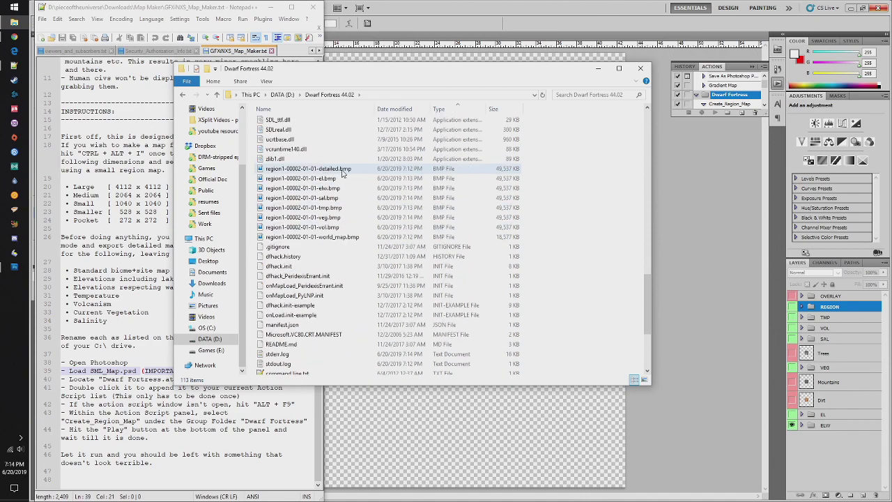
double_click(342, 238)
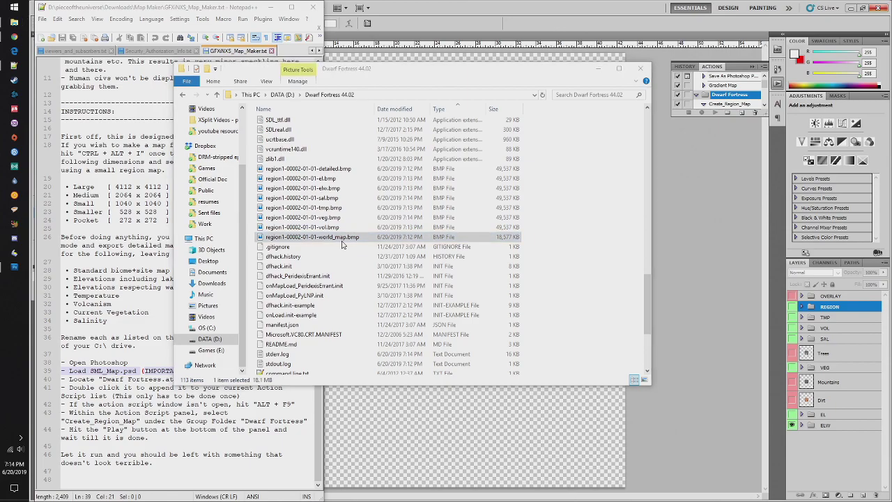
- View the world map image in Photos
double_click(418, 182)
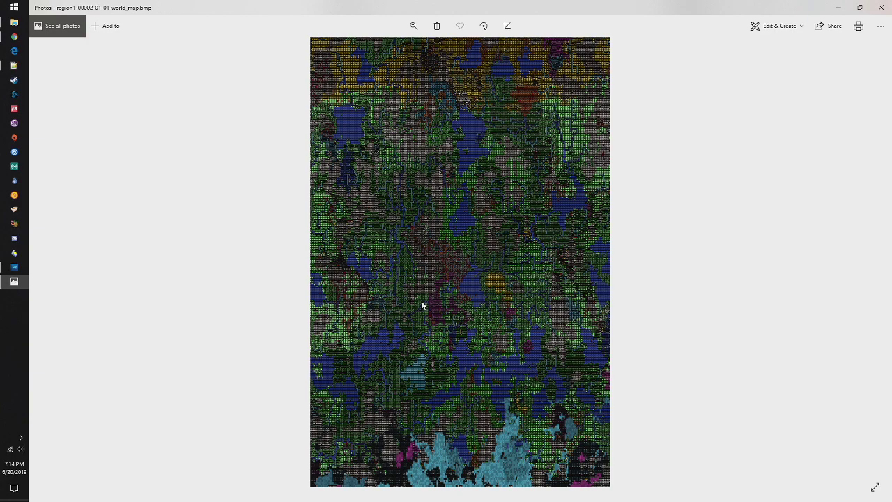
- Bring the Steam game library to the front
click(14, 80)
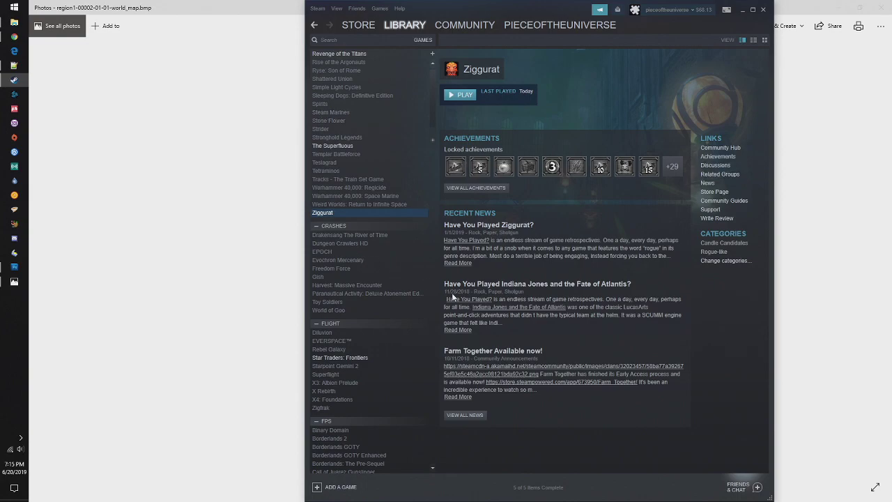
- Filter the Steam library to installed games and launch RimWorld from STRATEGY
scroll(417, 276, up, 15)
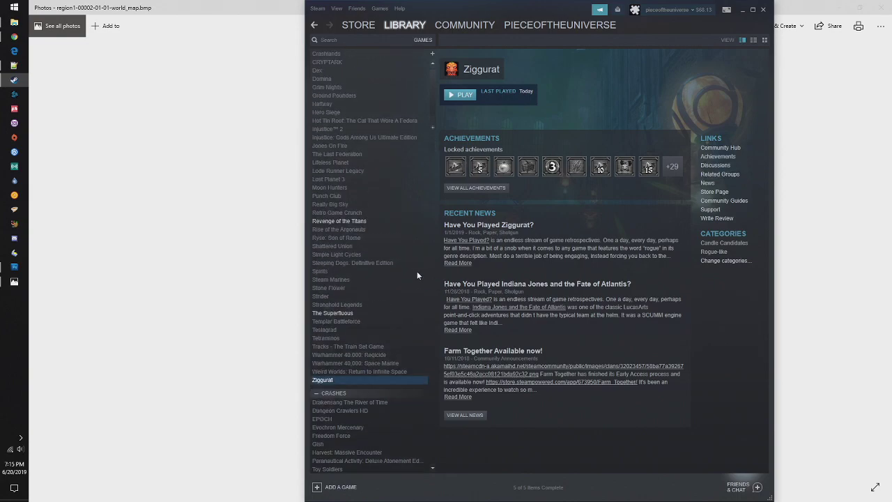
scroll(416, 275, up, 3)
mouse_move(405, 25)
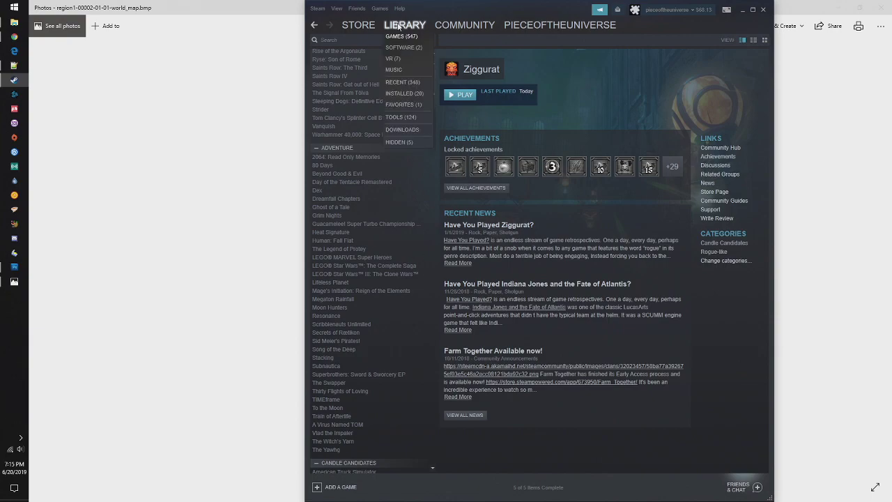
click(404, 92)
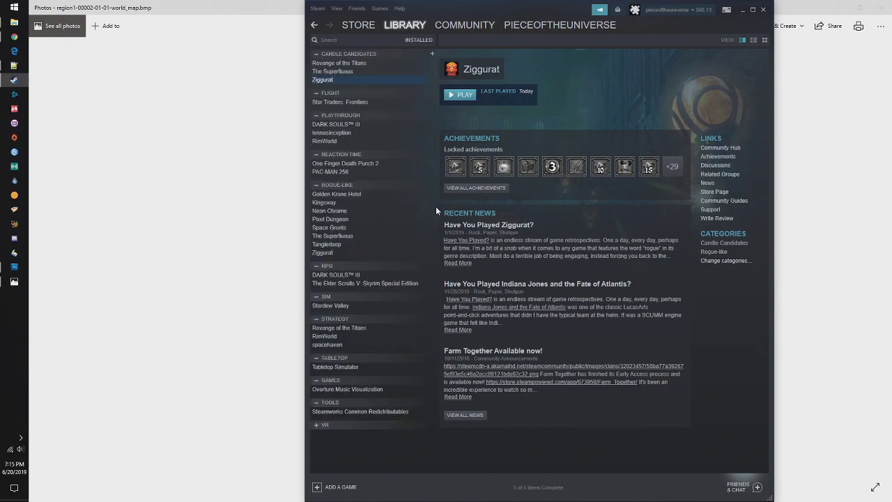
double_click(371, 337)
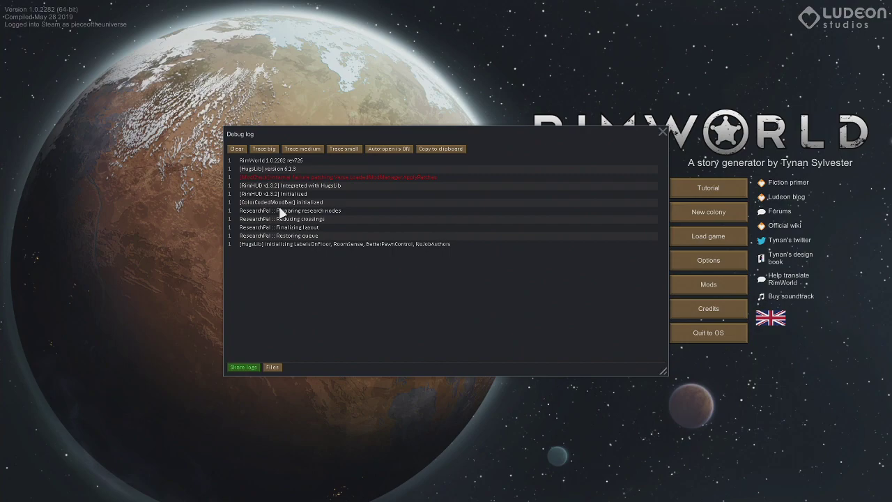
- Close the debug log and load the Permadeath colony save
click(663, 131)
click(704, 237)
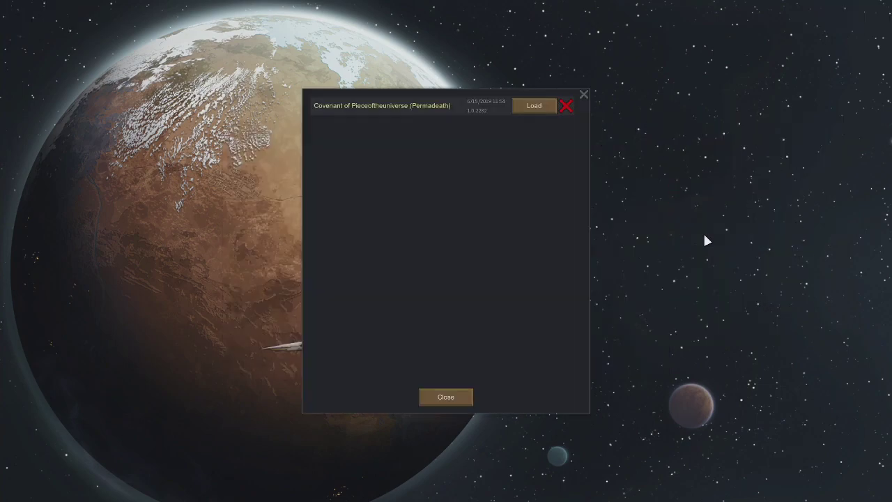
click(534, 107)
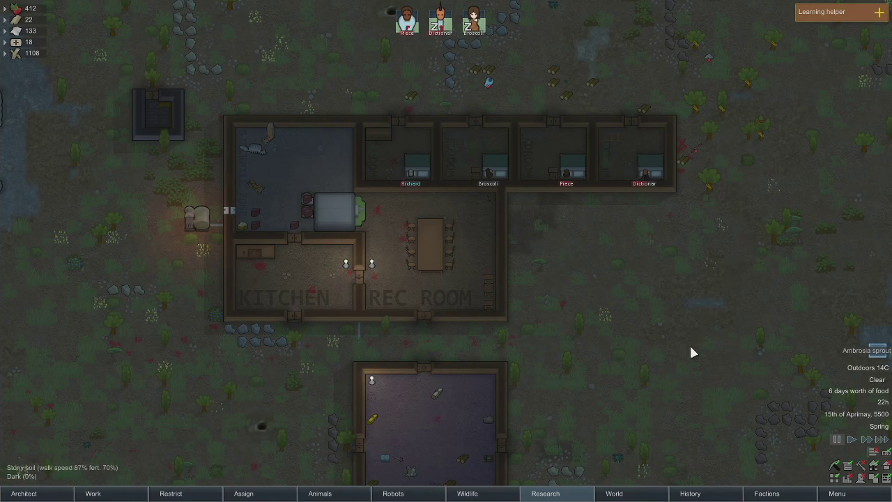
- Switch to the World view and zoom out until the full planet globe shows
click(616, 492)
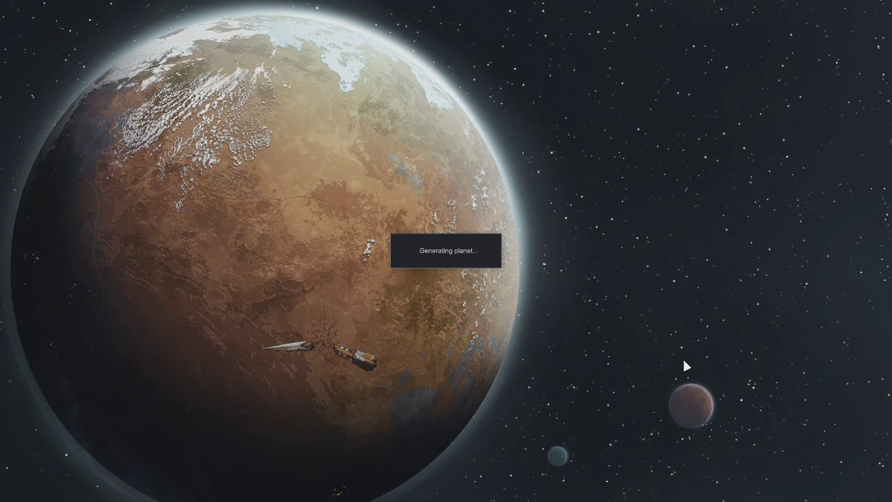
scroll(682, 360, down, 10)
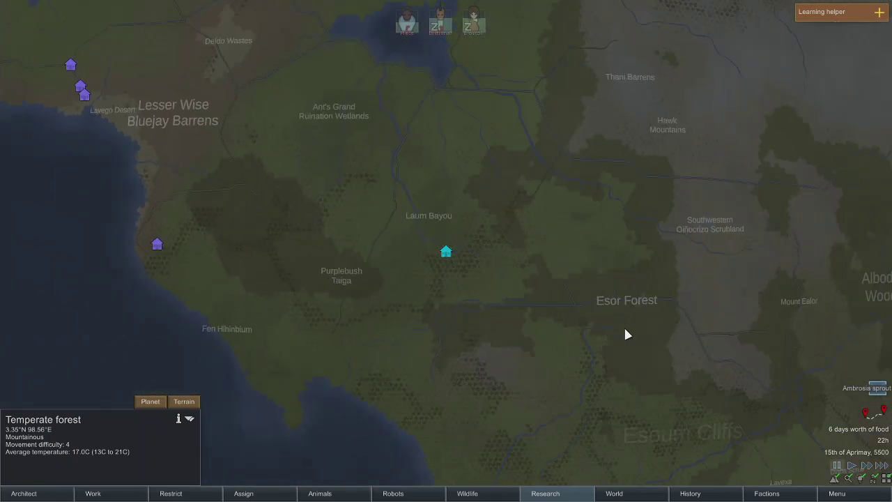
scroll(550, 290, down, 3)
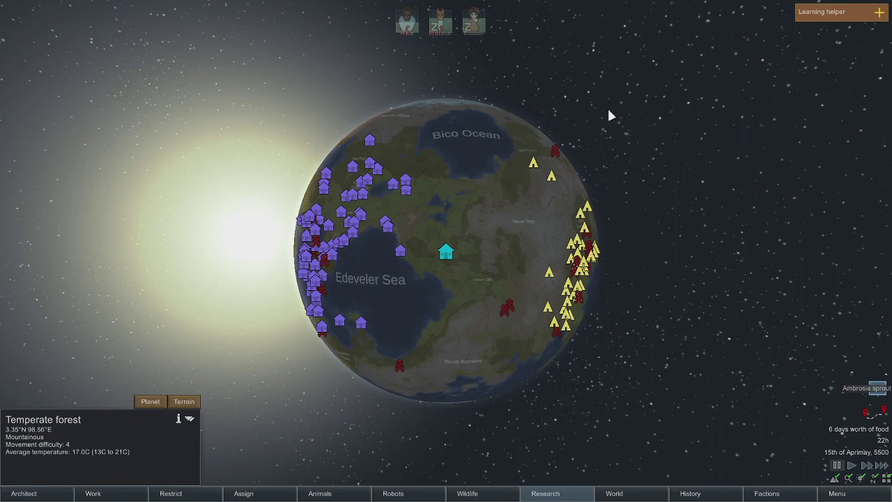
- Hide landform names and all settlement and world markers, leaving nothing selected
click(837, 479)
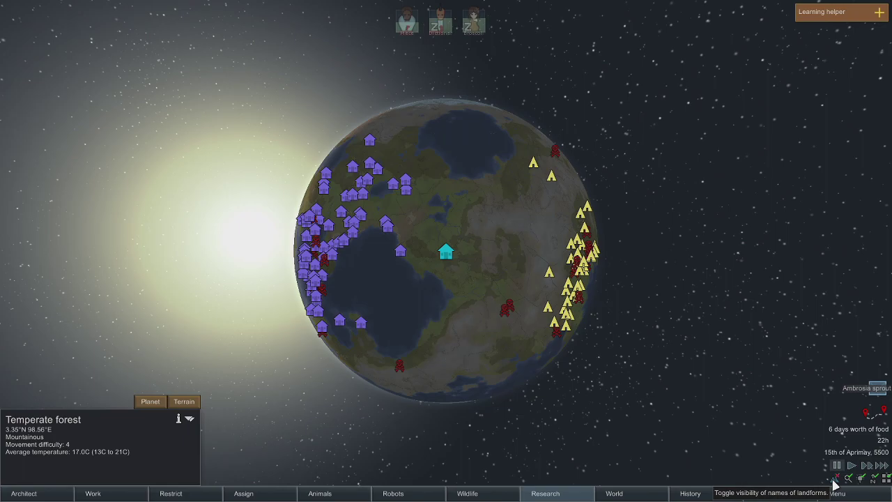
click(834, 480)
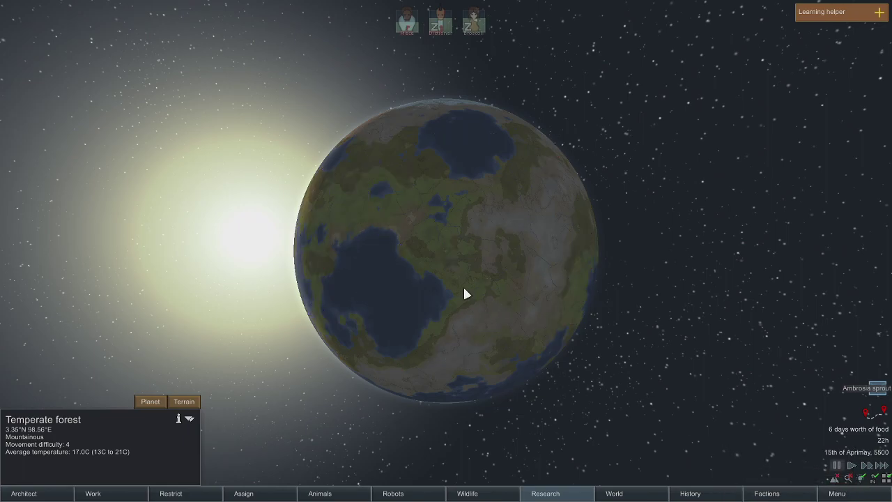
drag(463, 285, 630, 329)
click(648, 282)
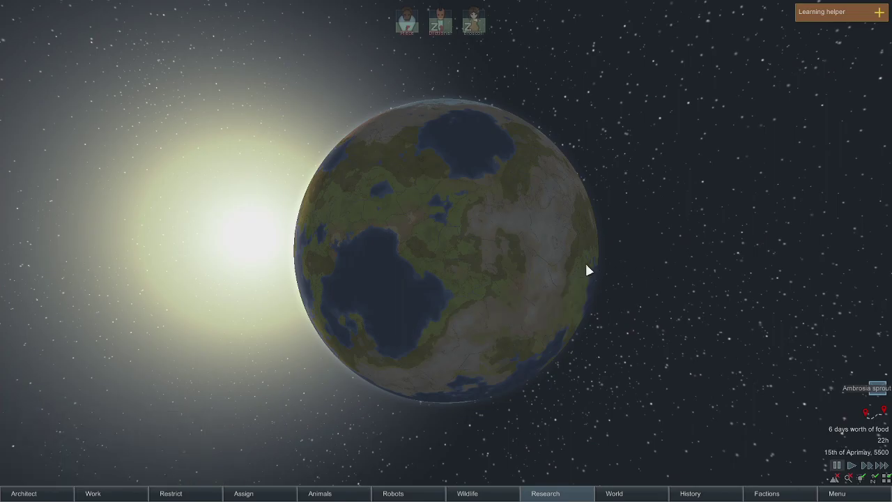
- Rotate and tilt the globe to inspect its continents
key(d)
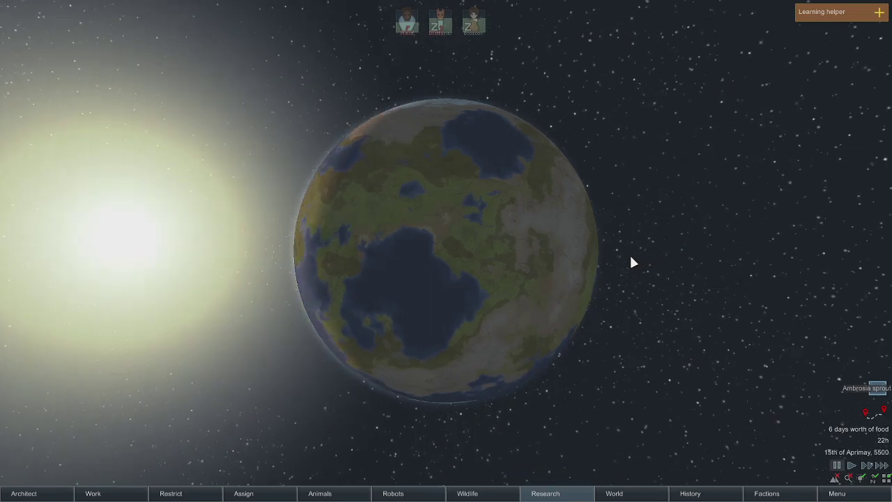
key(d)
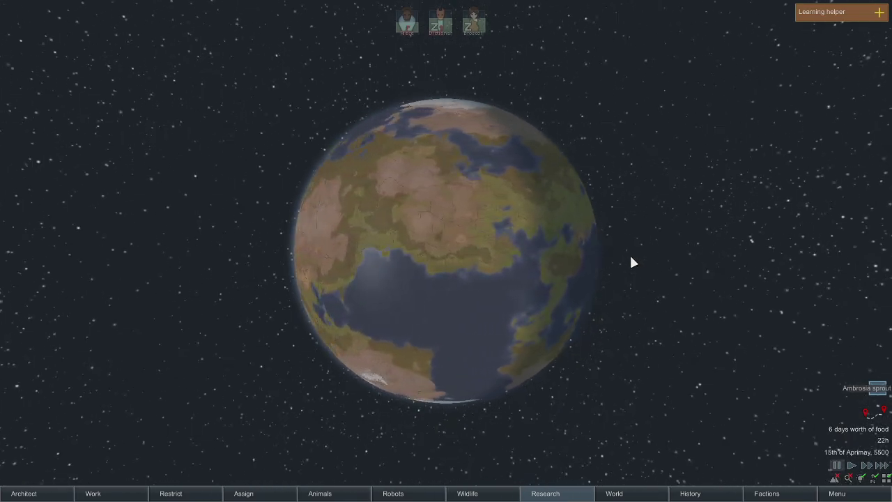
key(d)
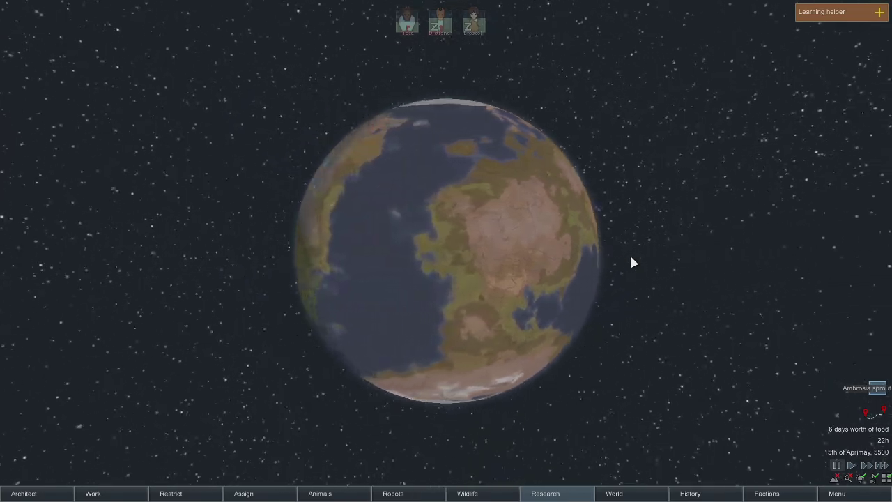
key(d)
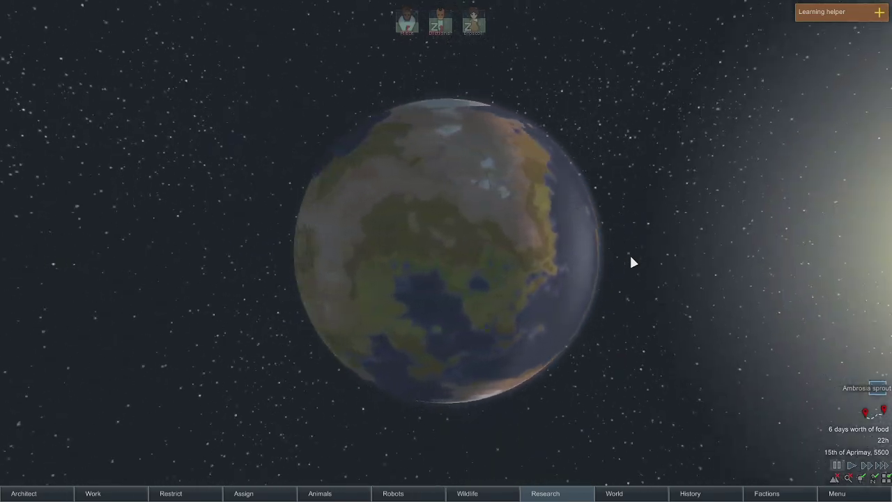
key(d)
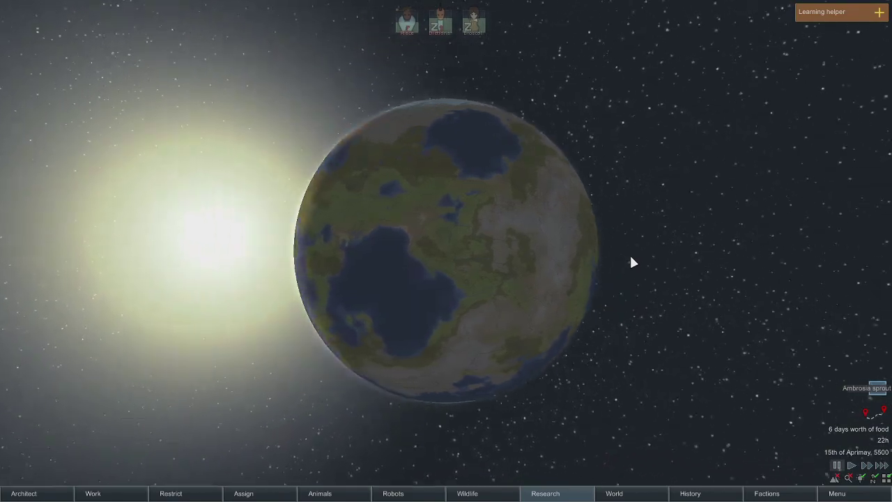
key(w)
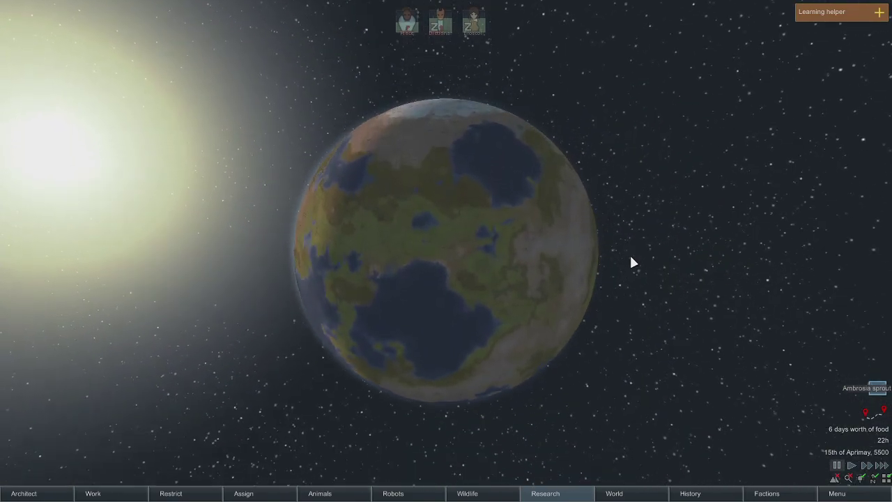
key(s)
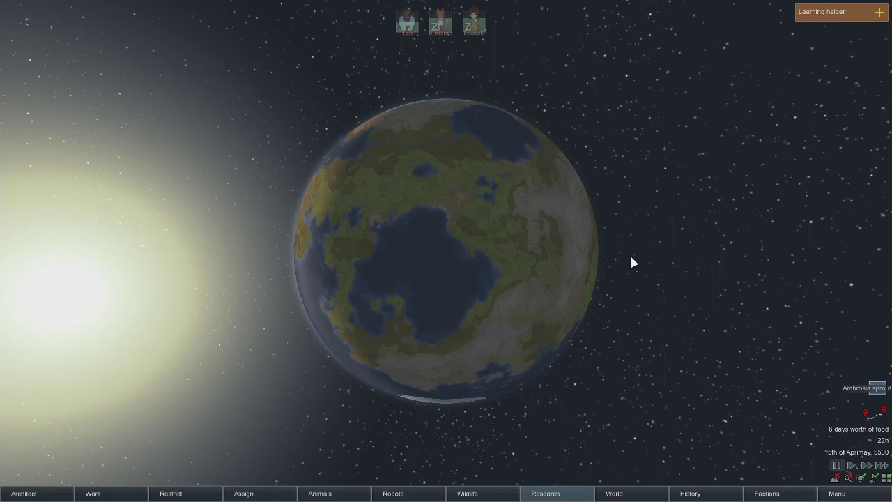
key(a)
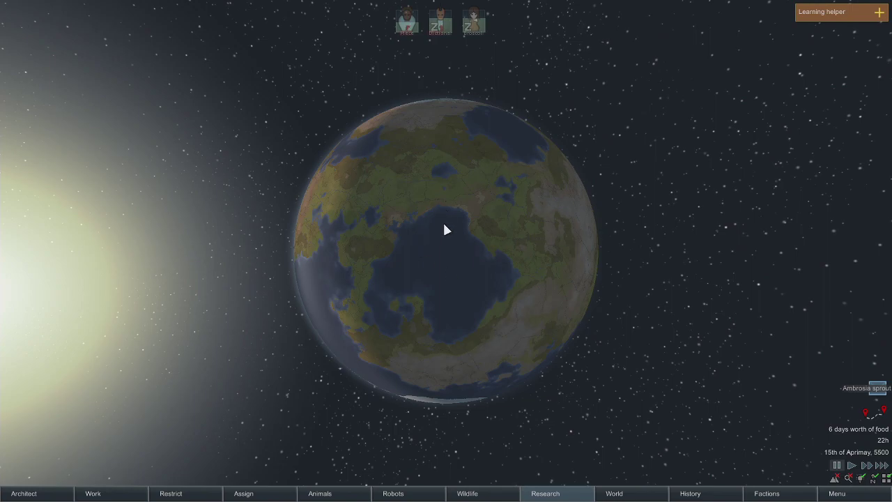
- Open RimWorld's save data folder in File Explorer via Menu > Options
click(838, 495)
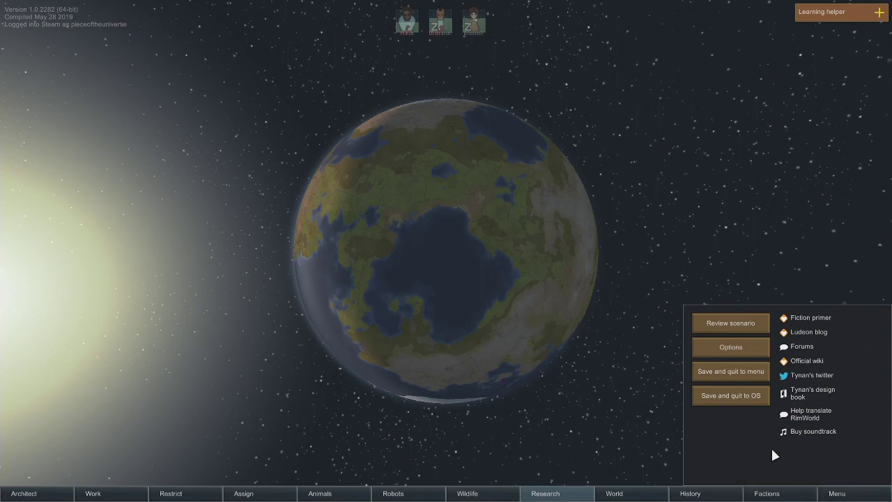
click(755, 347)
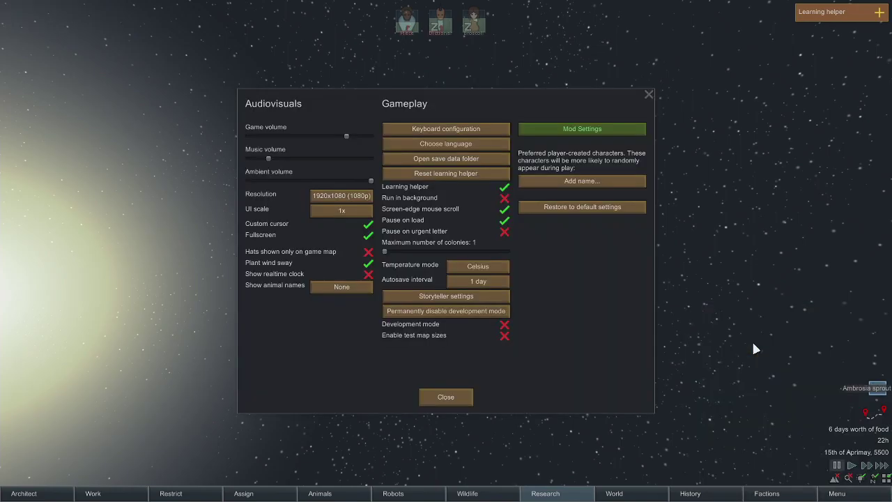
click(481, 161)
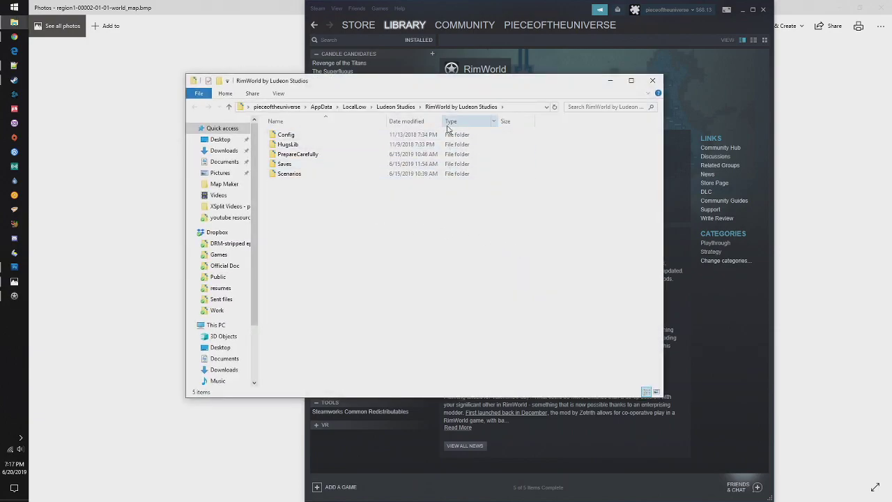
- Open the Saves folder, widen the Name column to show full file names, then return to RimWorld
double_click(432, 164)
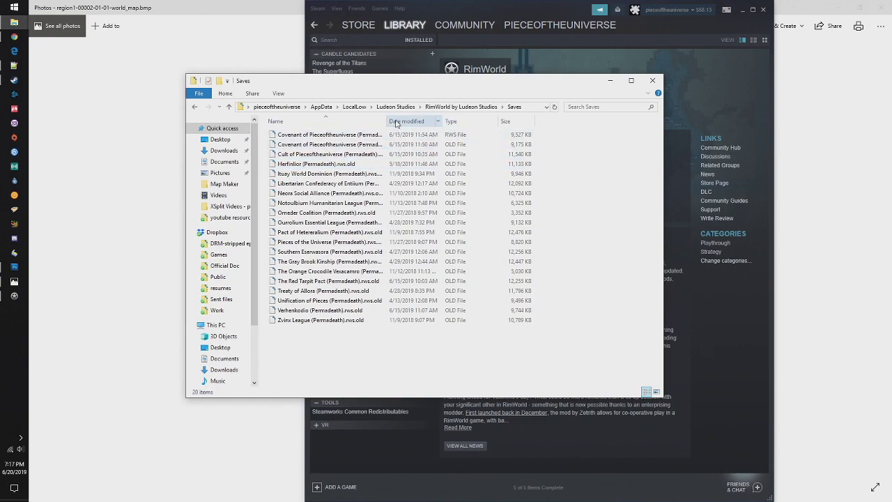
drag(388, 121, 502, 121)
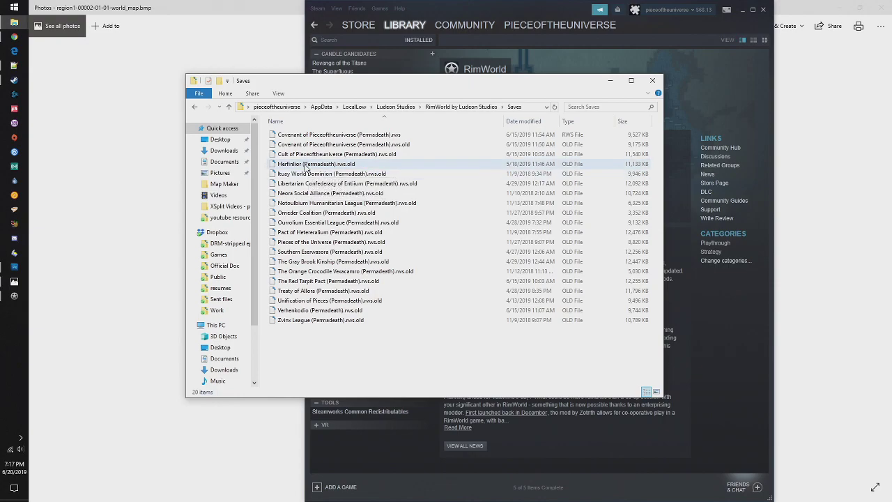
click(14, 297)
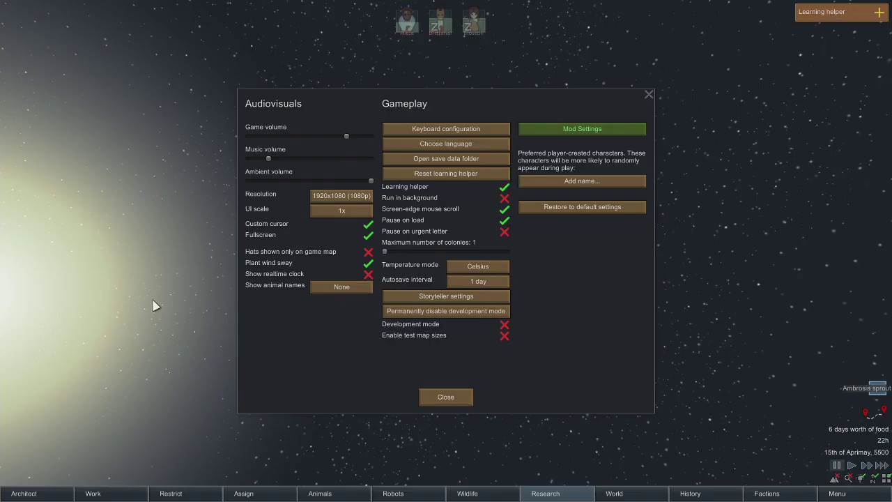
- Close the Options dialog, then view and close the Factions and colony wealth History panels
click(649, 94)
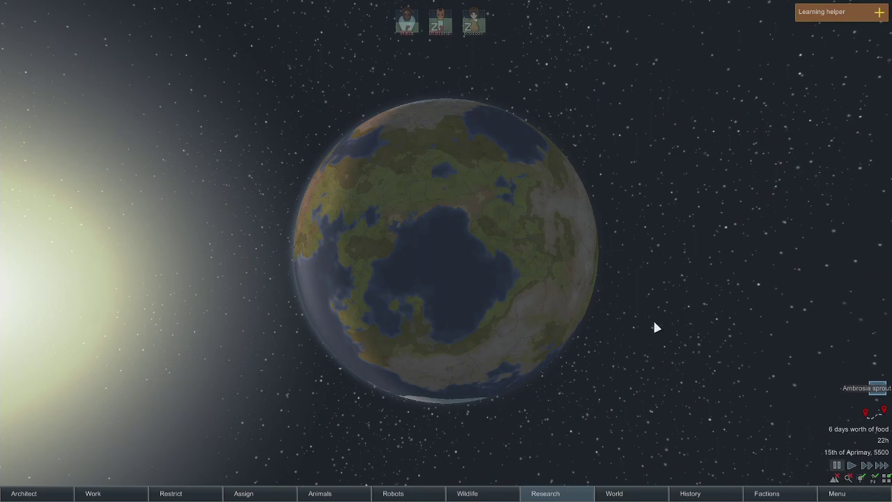
click(769, 494)
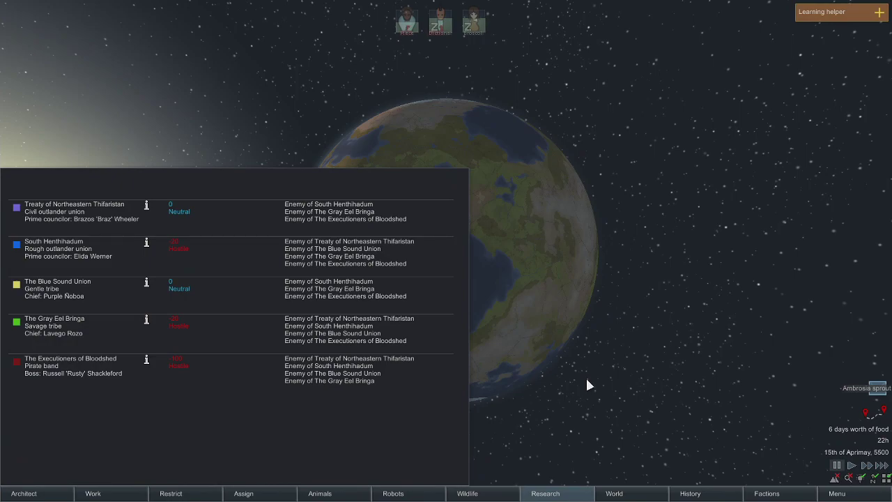
click(747, 493)
click(721, 495)
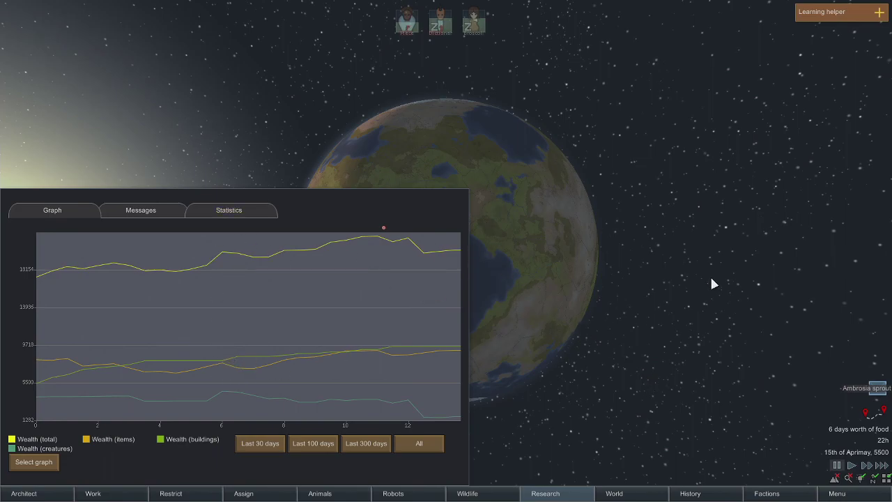
key(Escape)
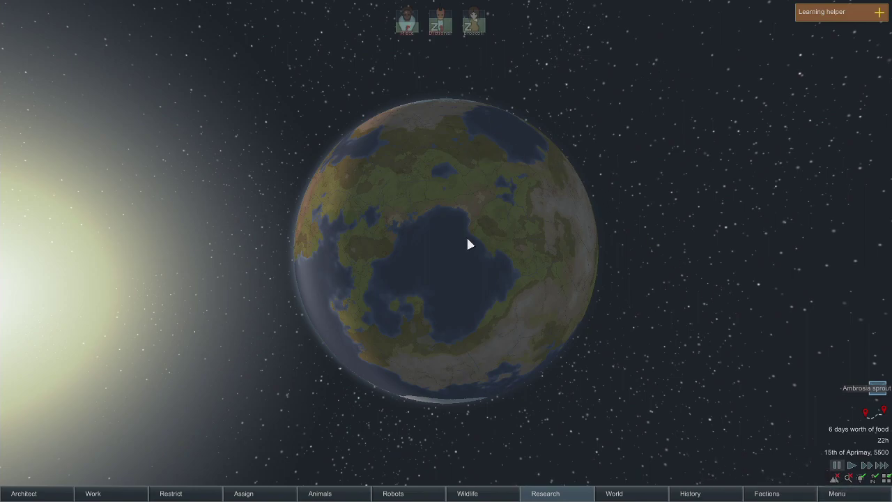
- Hide the colonist bar, unlock north, and toggle day/night lighting off and back on
mouse_move(845, 454)
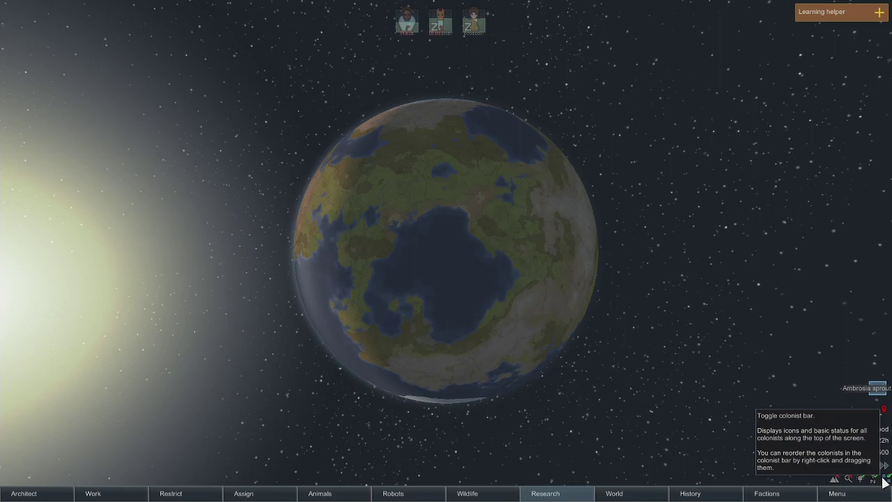
click(884, 483)
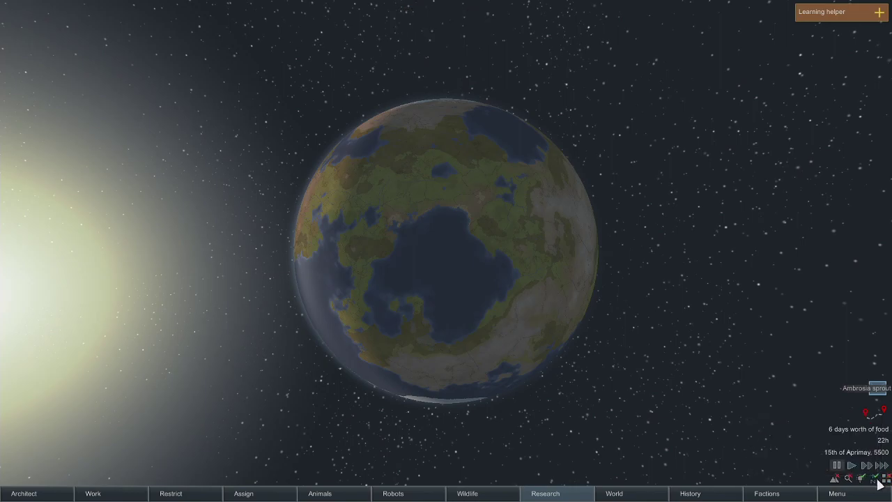
click(875, 478)
click(865, 479)
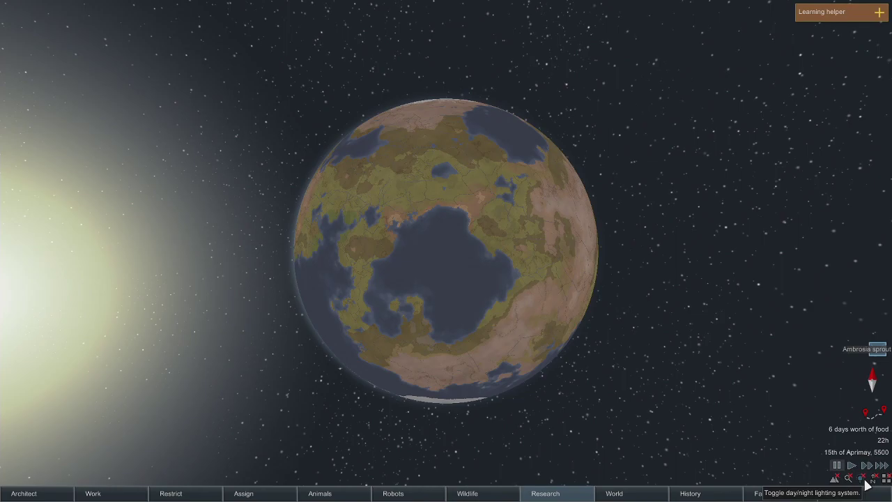
click(866, 481)
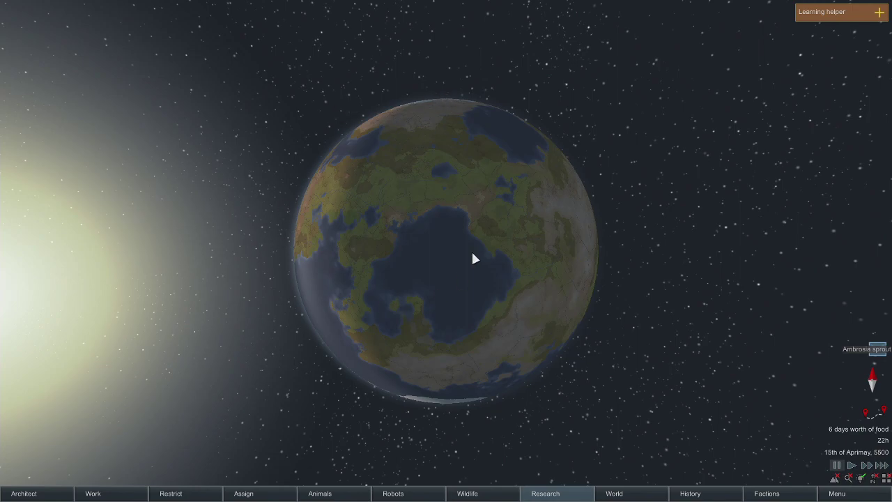
- Zoom and rotate the globe to bring other continents into view
scroll(363, 262, up, 3)
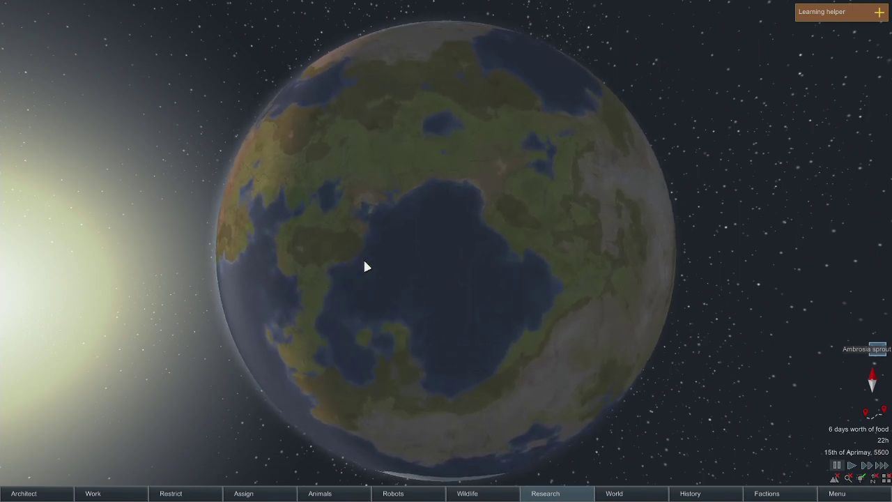
scroll(362, 262, up, 1)
scroll(359, 263, down, 1)
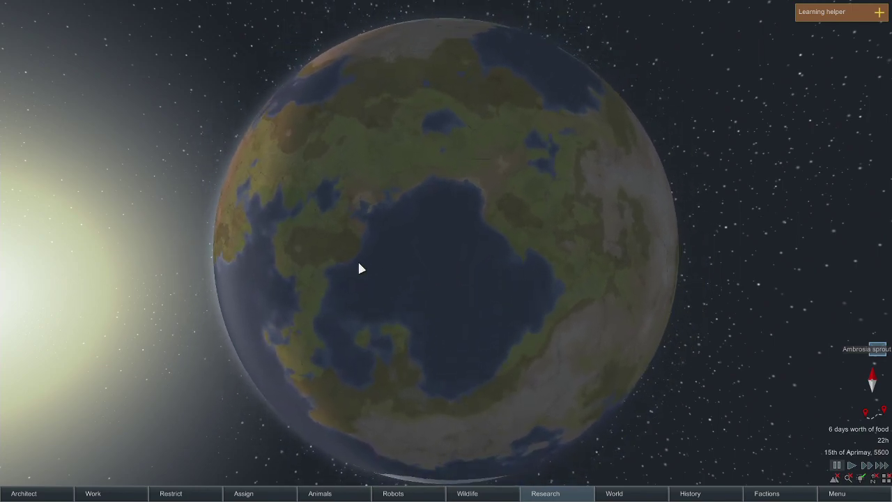
scroll(359, 269, up, 1)
scroll(359, 268, down, 2)
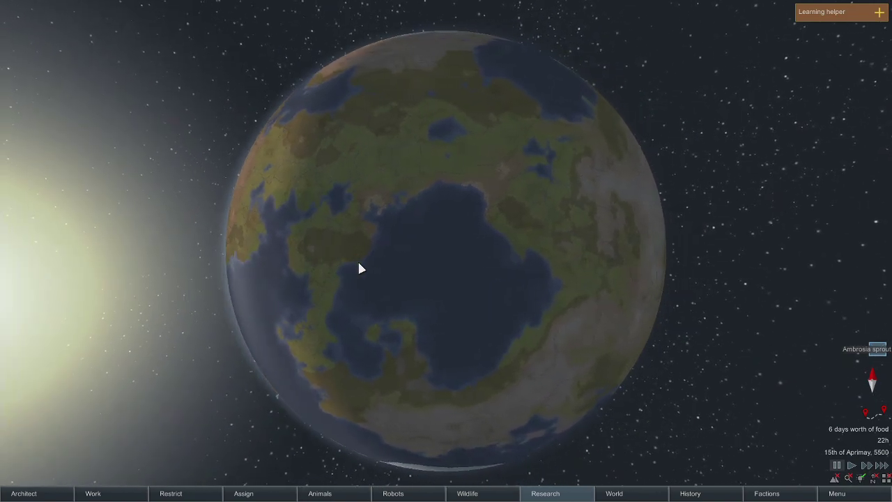
key(d)
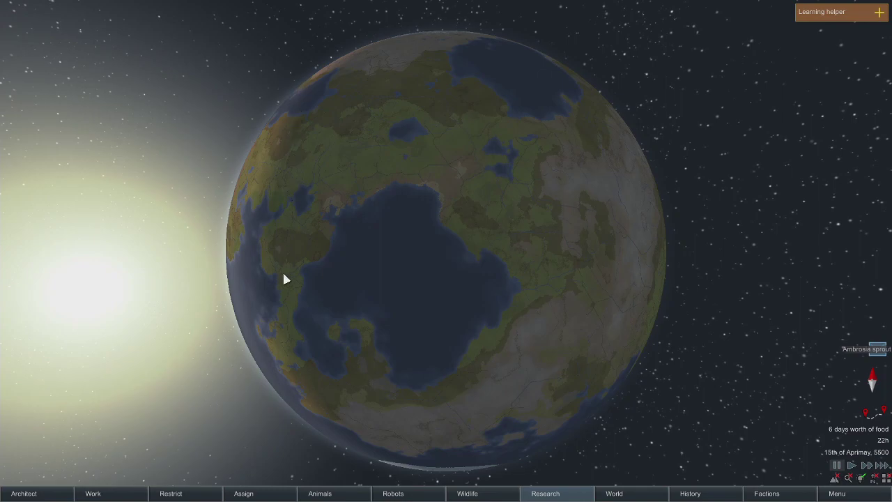
scroll(286, 279, down, 2)
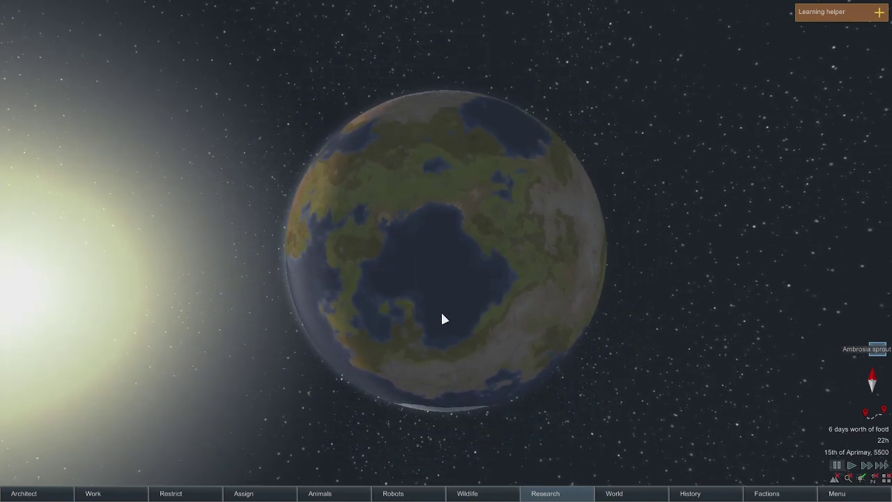
key(a)
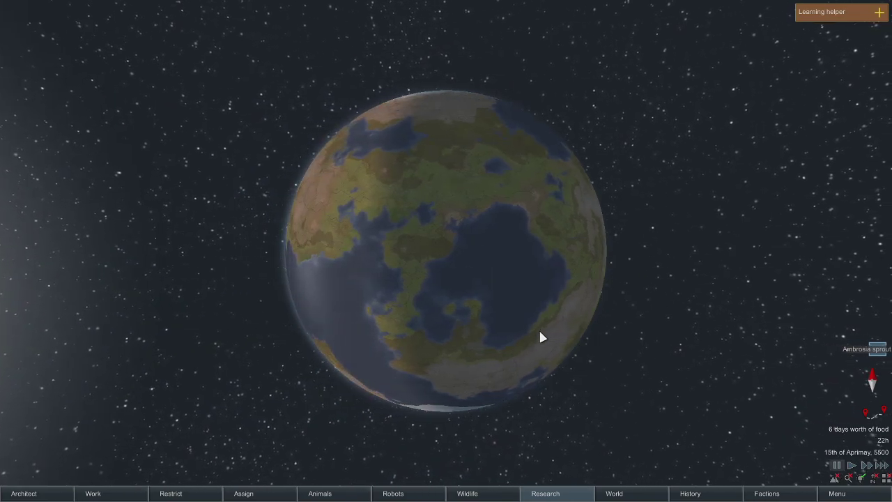
key(a)
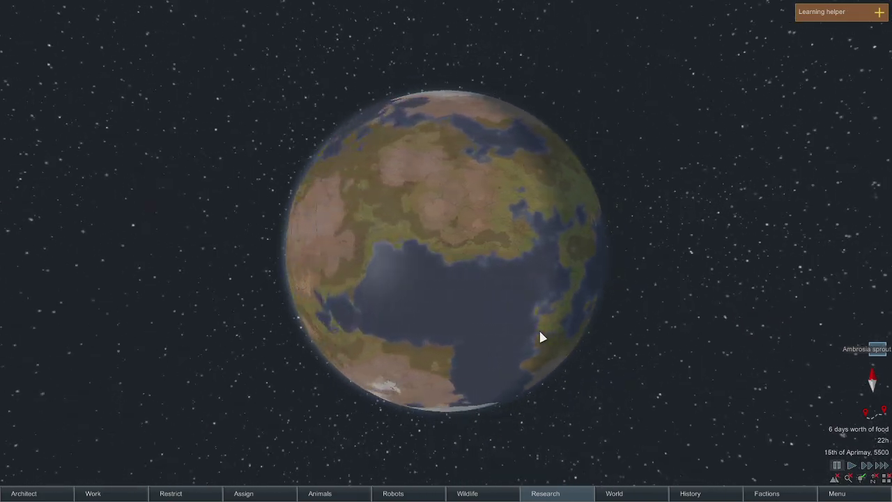
- Toggle landform names on and off, show settlement icons, and rotate to survey the settlements
click(836, 480)
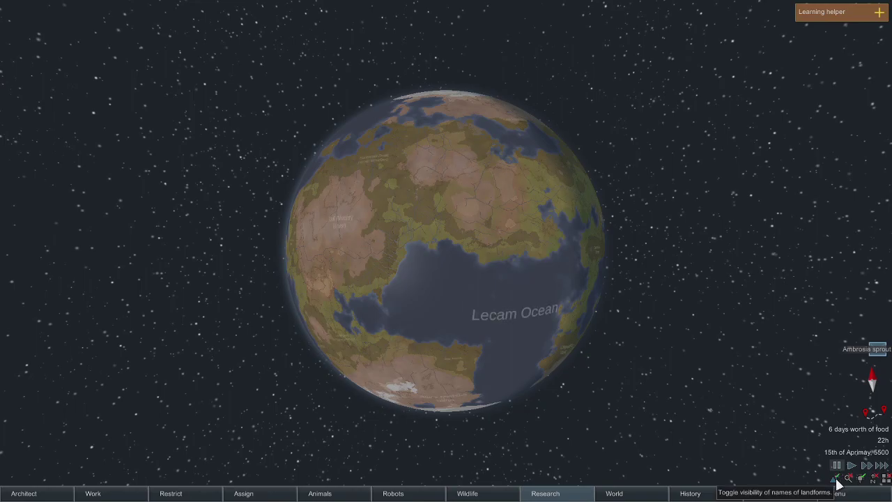
click(836, 479)
click(850, 480)
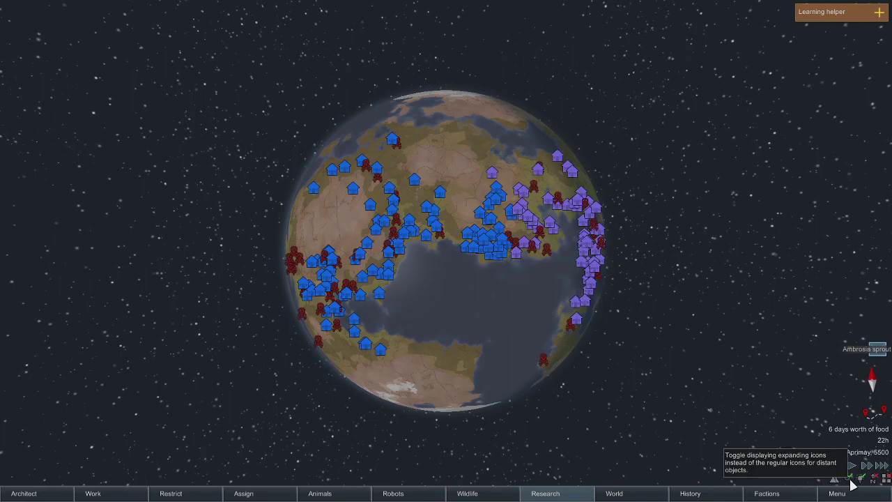
key(d)
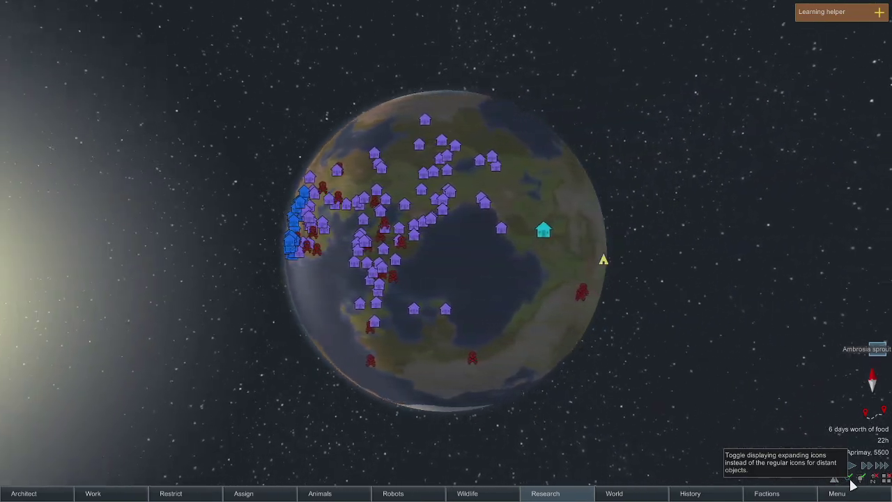
key(d)
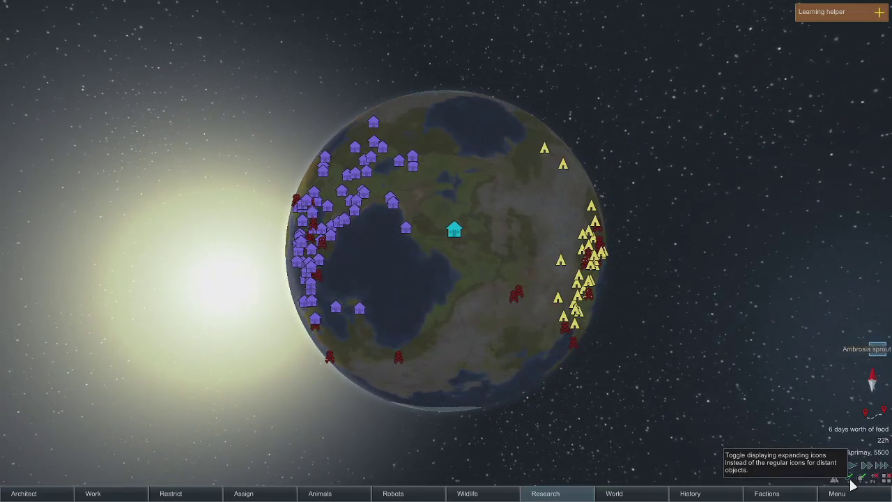
key(a)
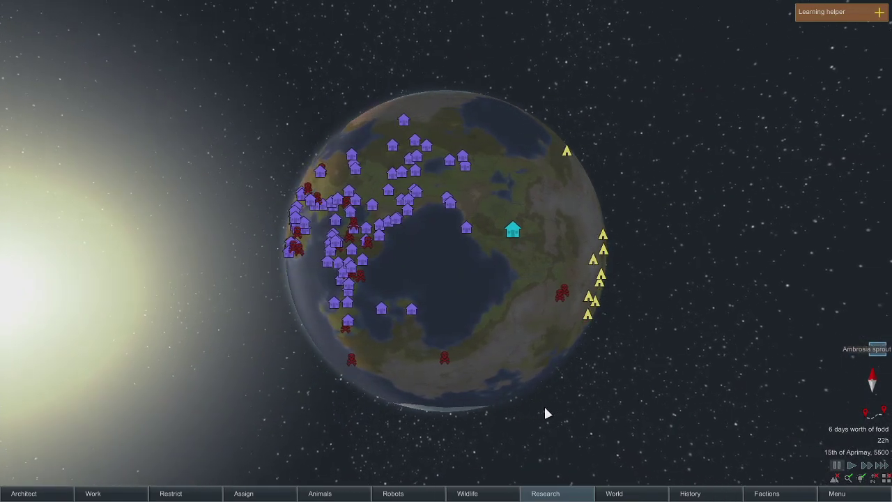
scroll(518, 272, up, 3)
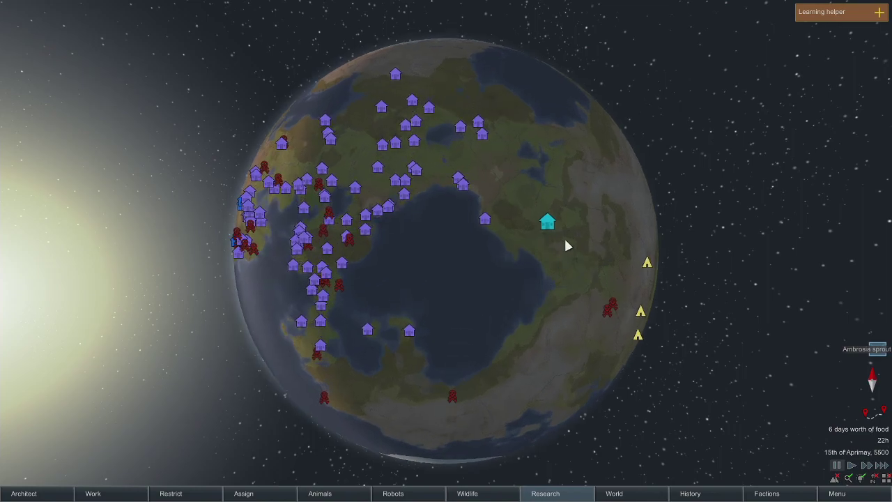
- Inspect the home settlement The Channel, deselect it, and hide all settlement icons
click(547, 223)
key(d)
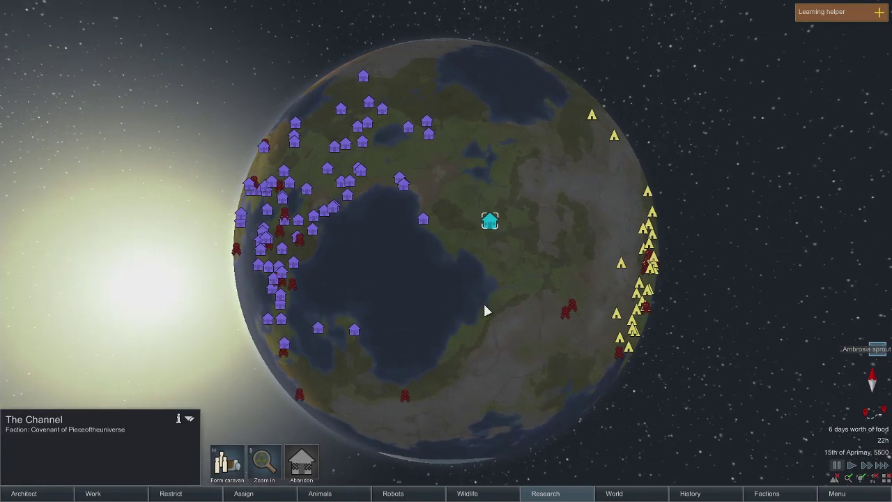
scroll(507, 275, down, 3)
key(a)
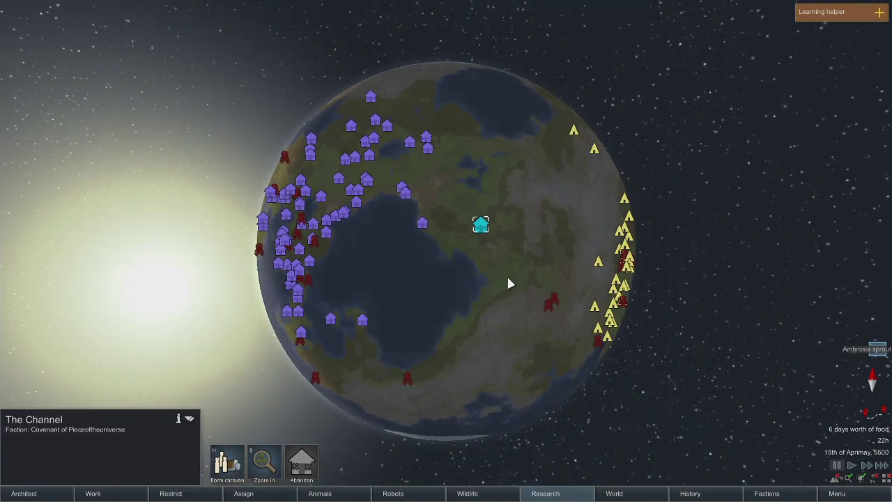
key(a)
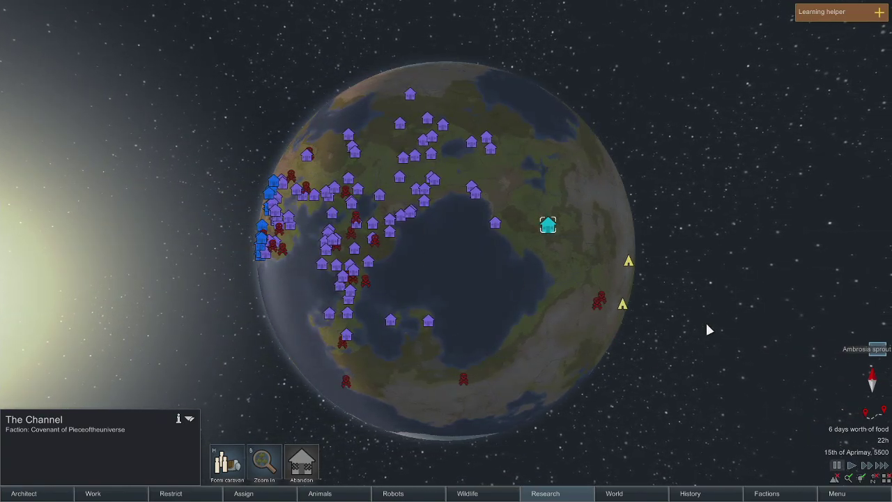
key(Escape)
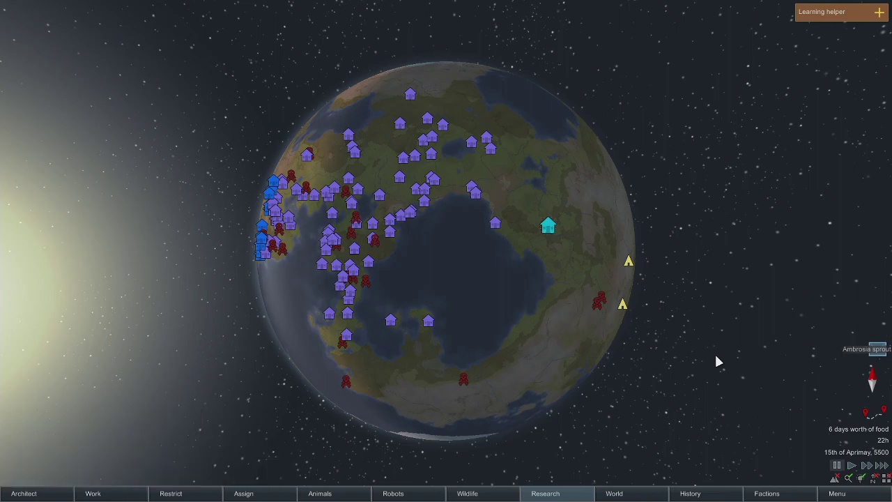
click(849, 478)
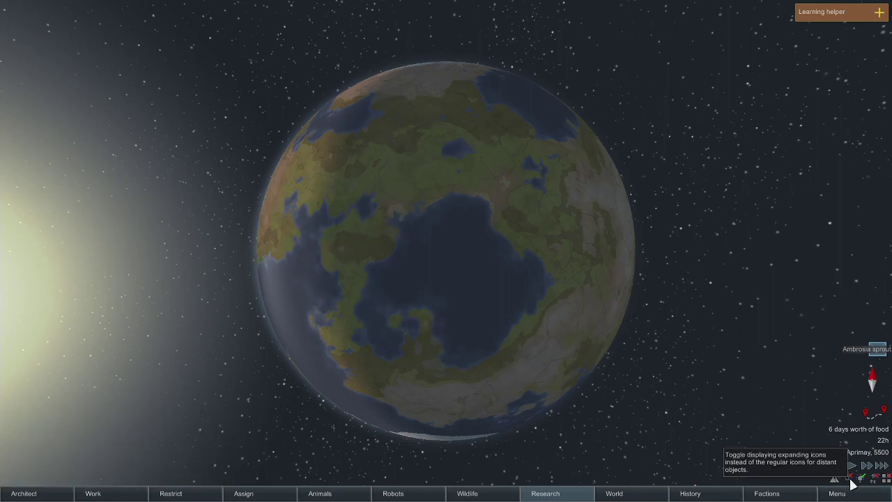
- Rotate the globe repeatedly to survey the planet's continents and oceans
scroll(661, 343, down, 2)
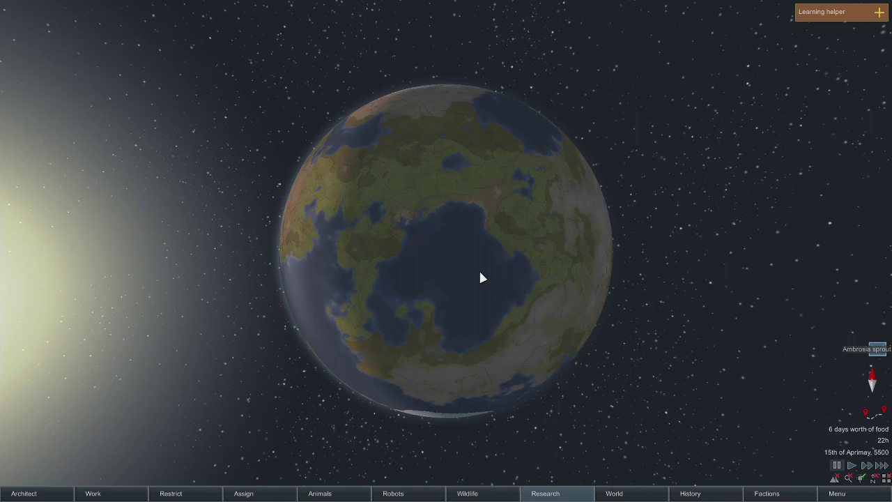
key(s)
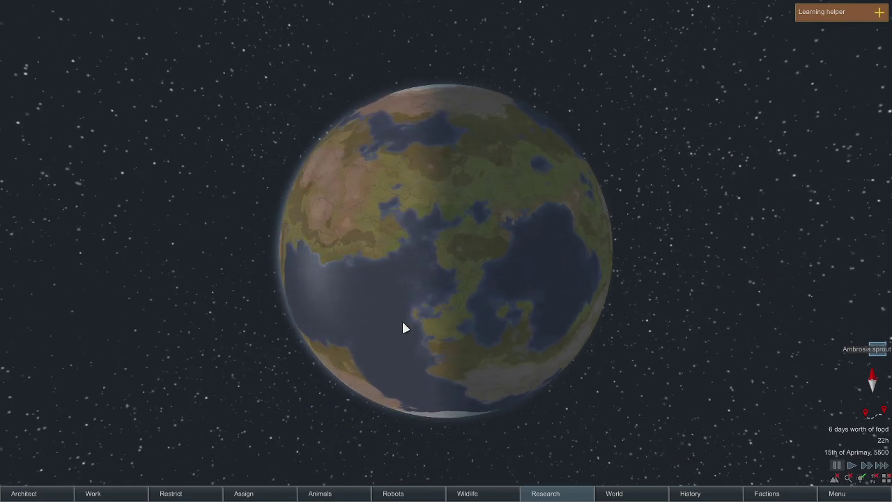
key(a)
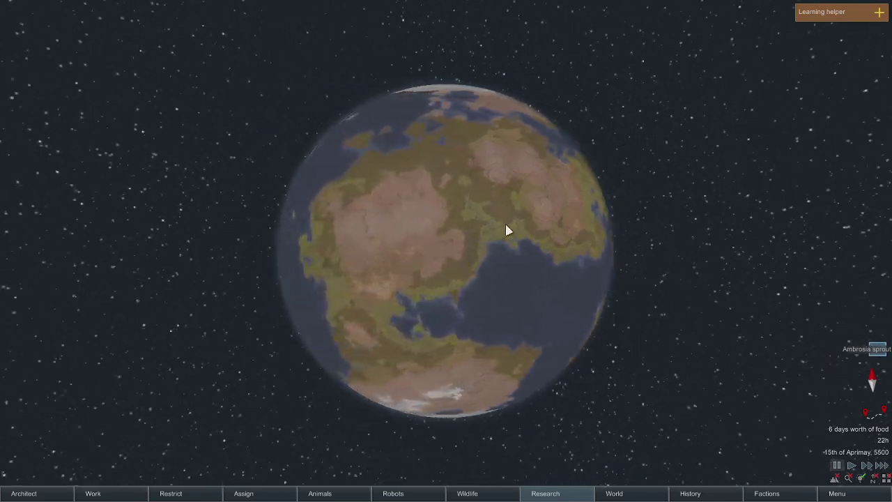
key(a)
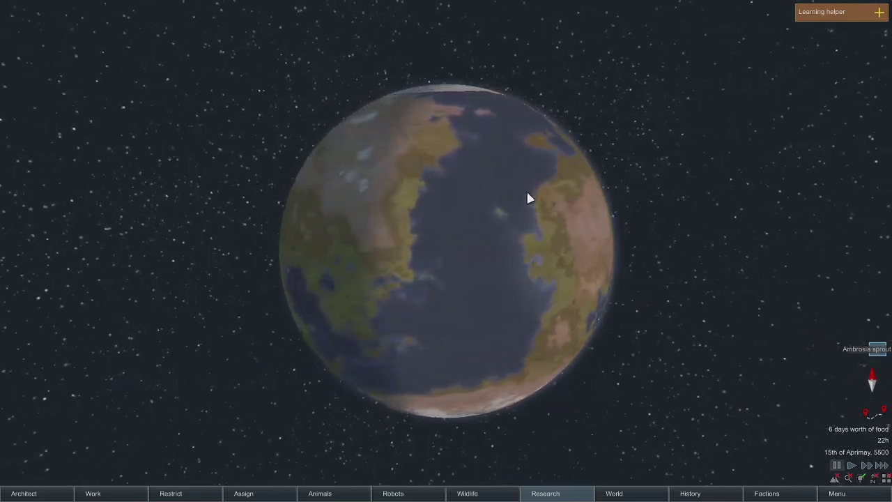
key(a)
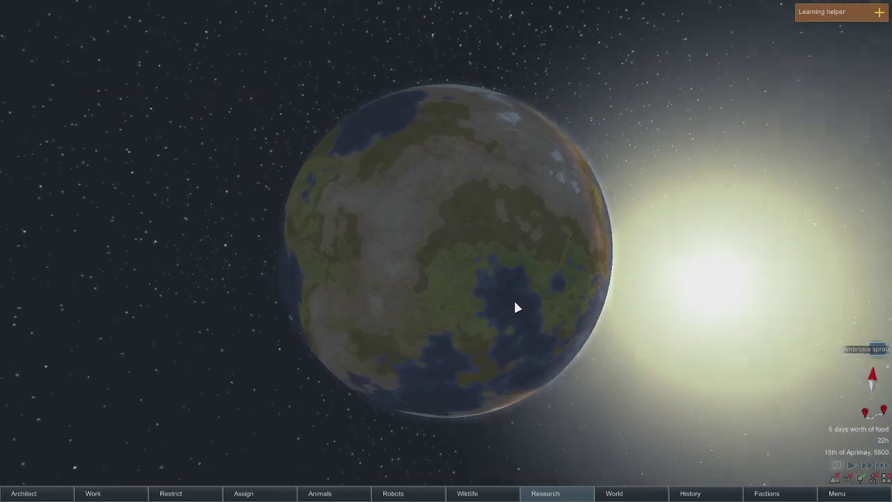
key(a)
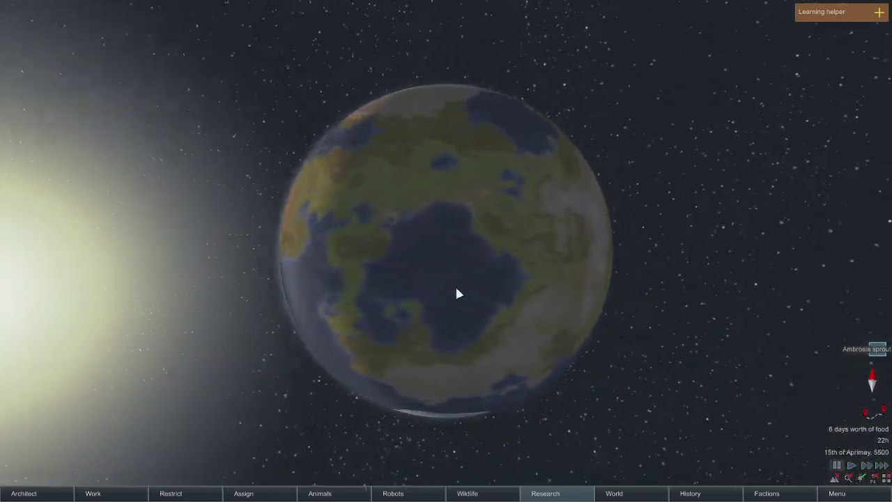
key(a)
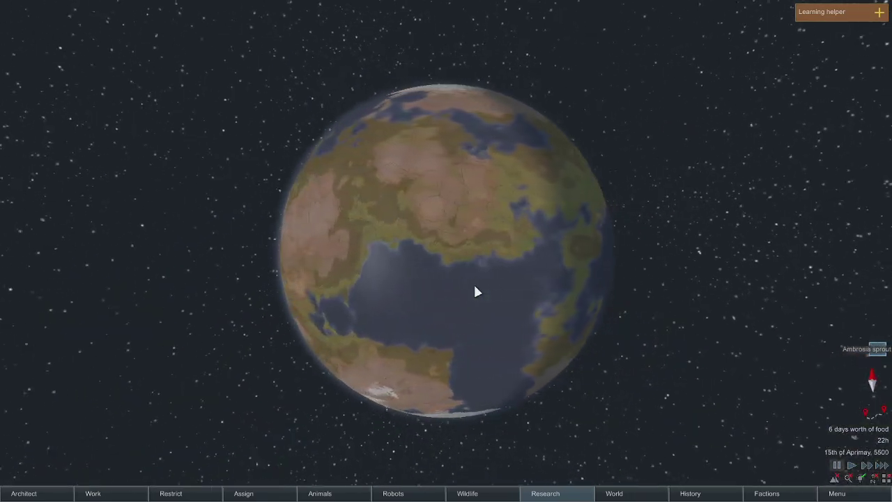
key(a)
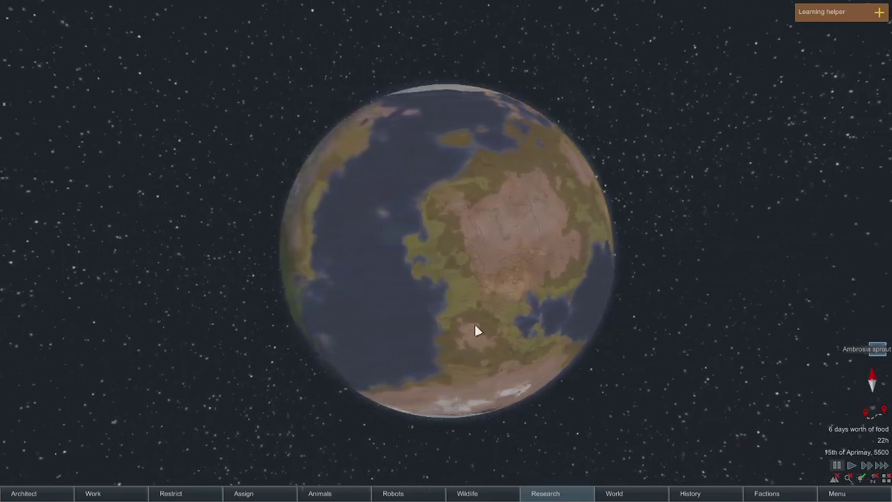
key(a)
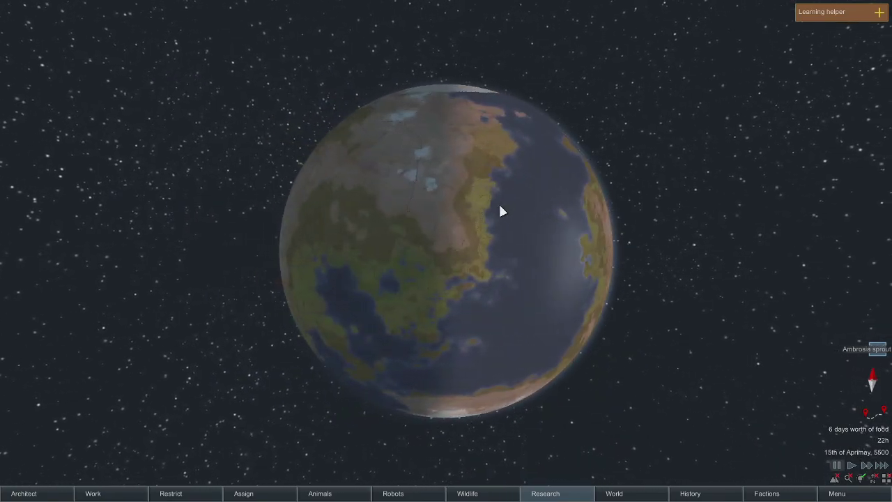
key(a)
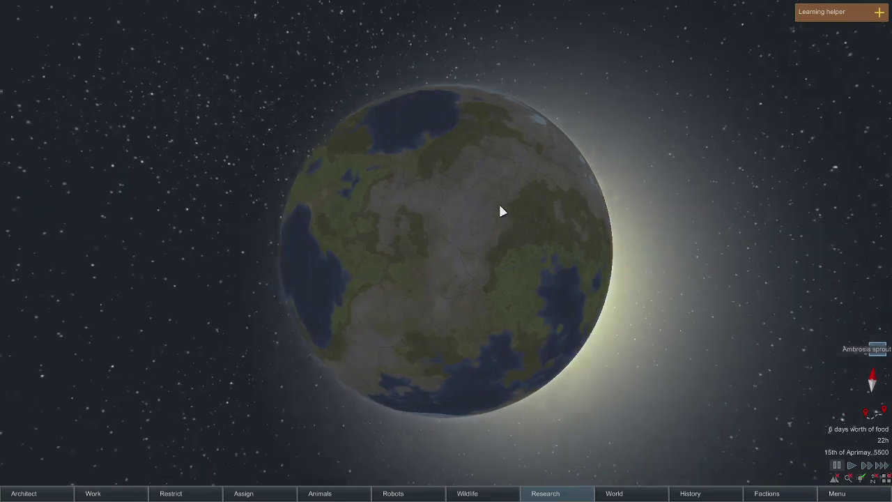
key(a)
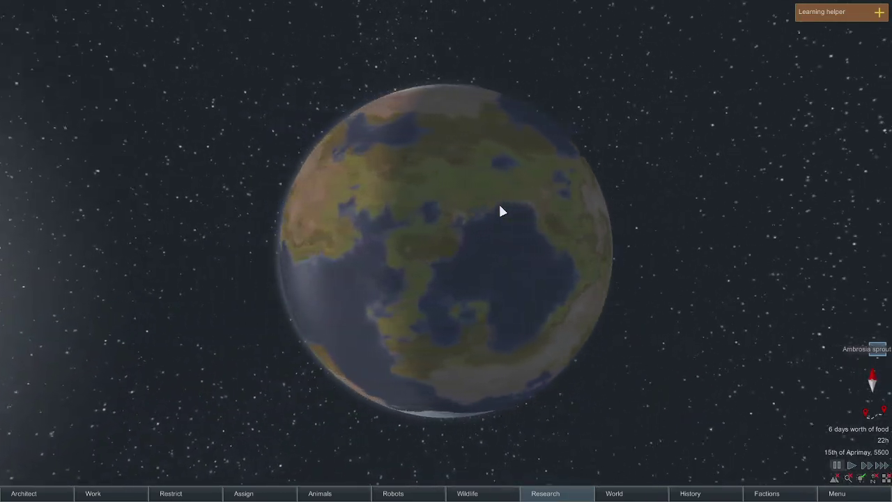
key(a)
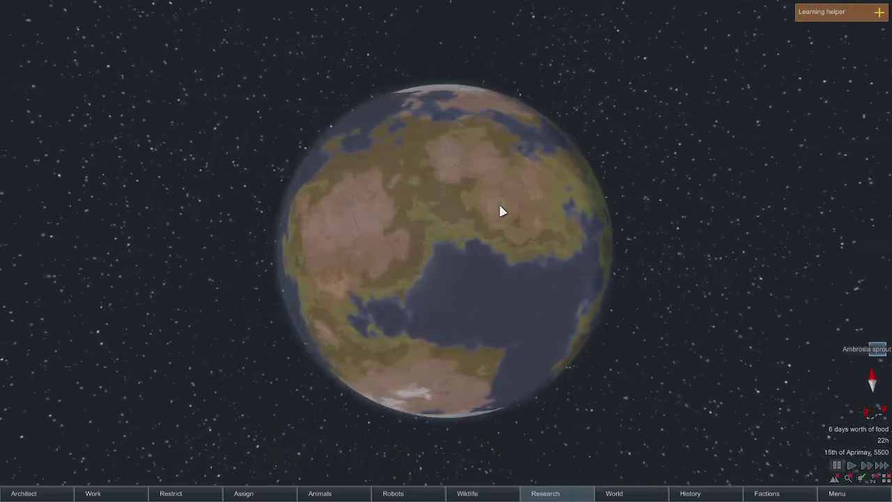
- Choose 'Save and quit to OS' from the RimWorld game menu
click(838, 493)
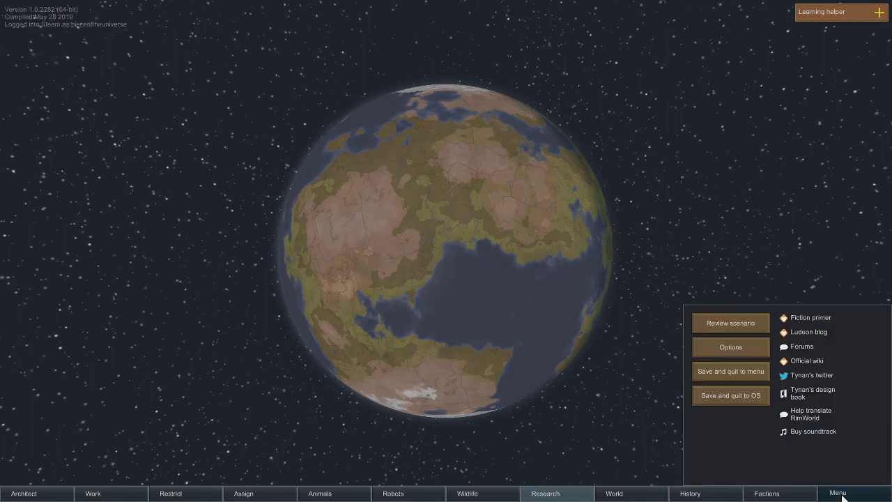
click(743, 402)
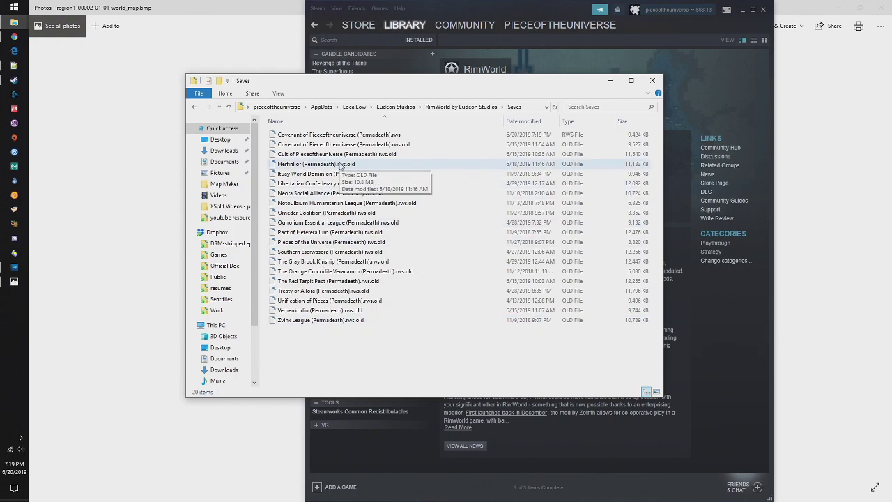
- Open Herfinlior (Permadeath).rws.old in Notepad++, scroll through its XML, and return to Explorer
right_click(321, 165)
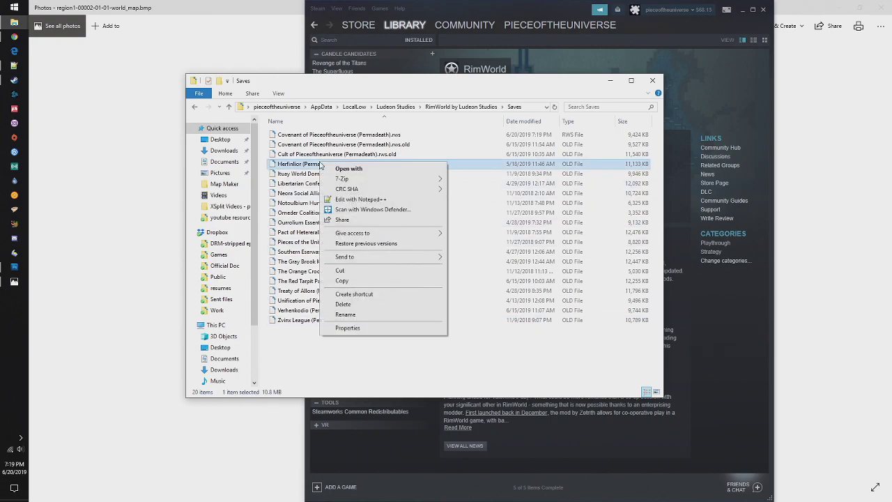
click(361, 199)
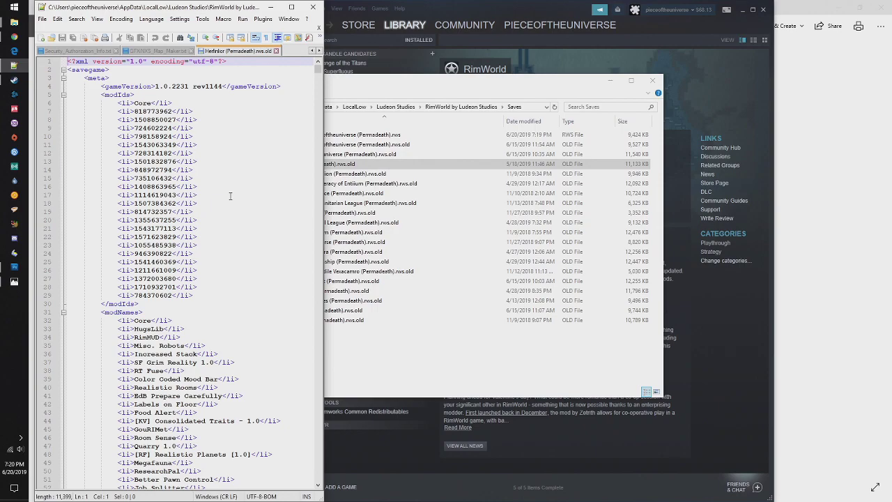
scroll(230, 195, down, 7)
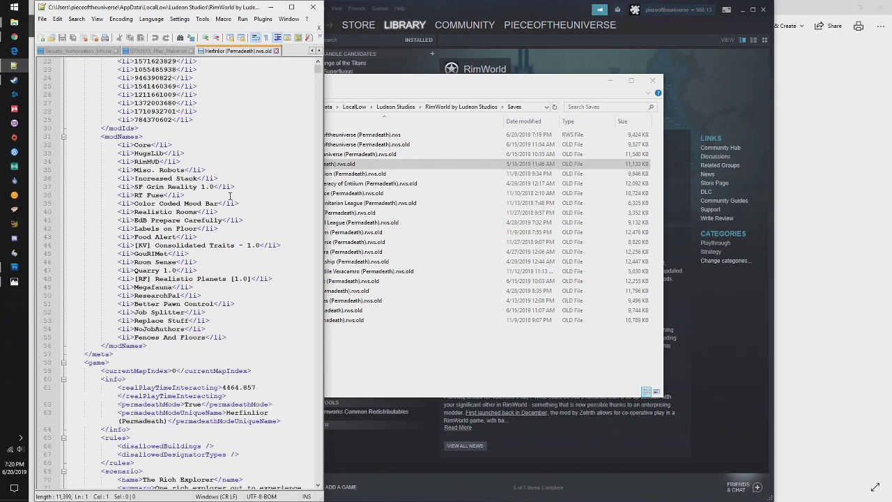
scroll(181, 197, down, 7)
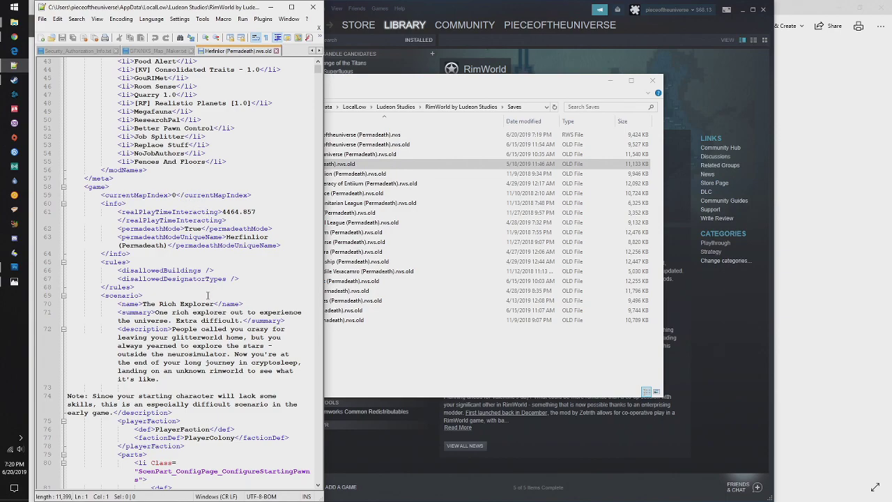
scroll(261, 294, down, 16)
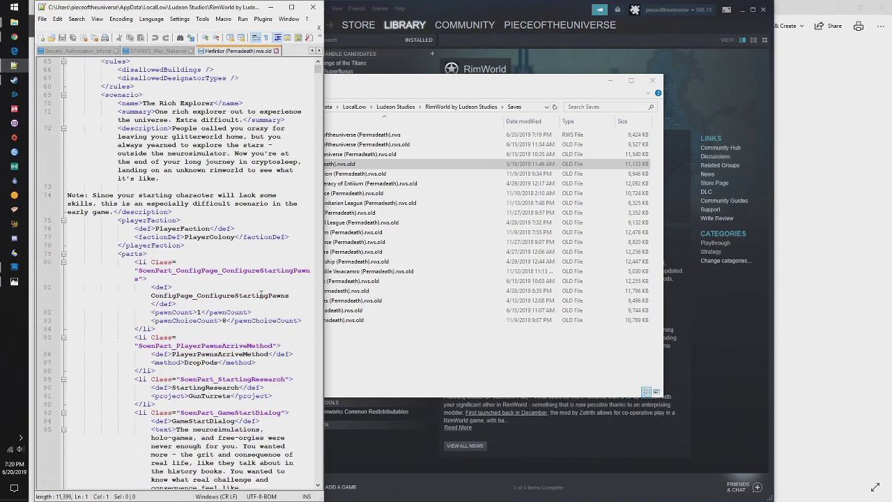
scroll(262, 294, down, 12)
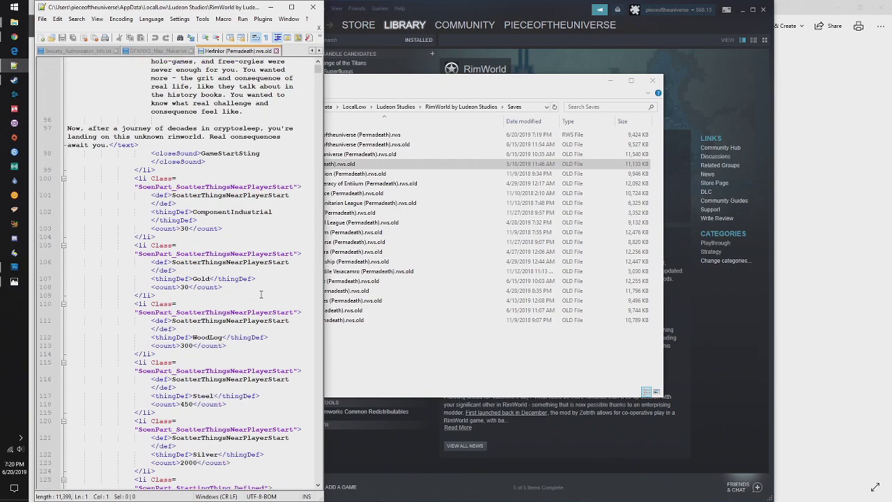
scroll(275, 244, down, 17)
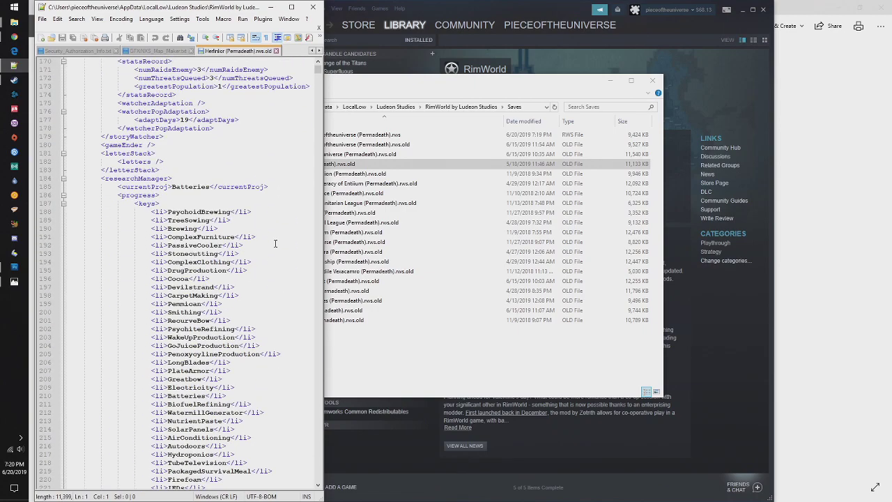
scroll(276, 243, down, 20)
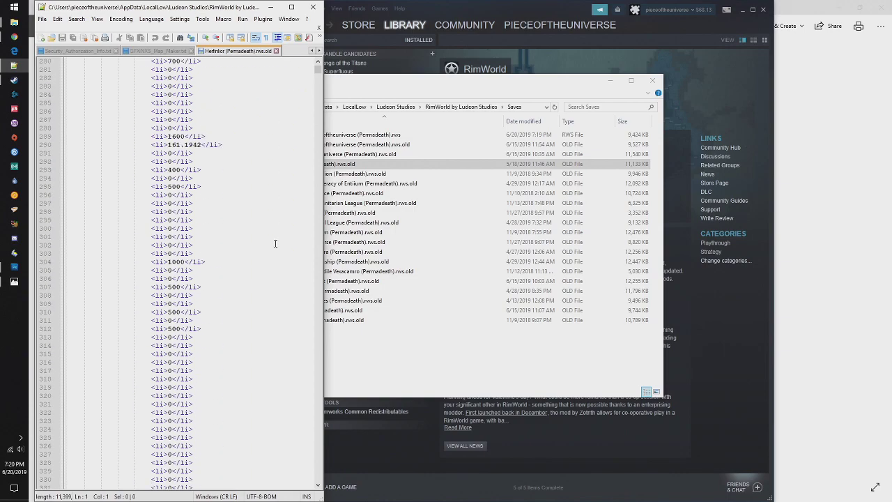
scroll(275, 243, down, 20)
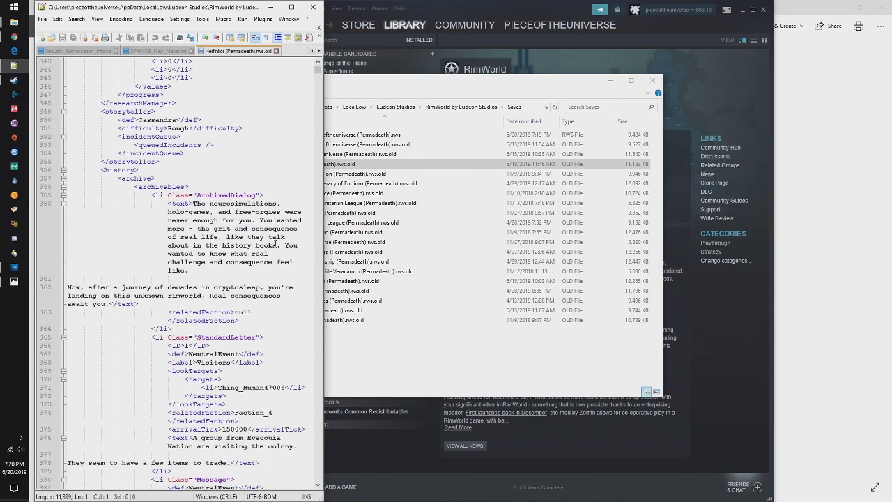
scroll(276, 243, down, 8)
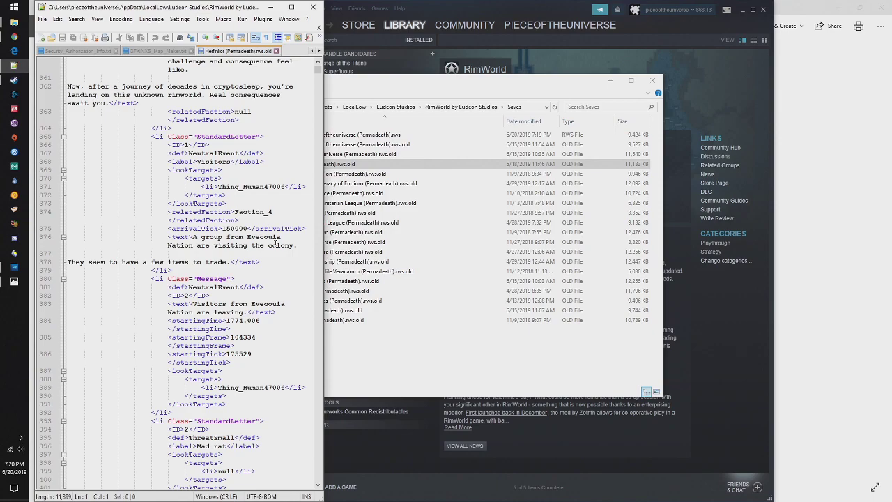
scroll(276, 244, down, 8)
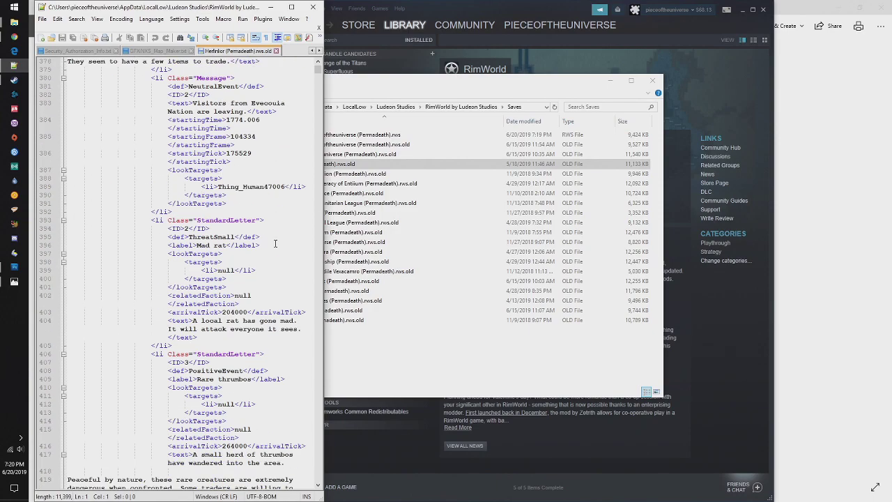
click(443, 87)
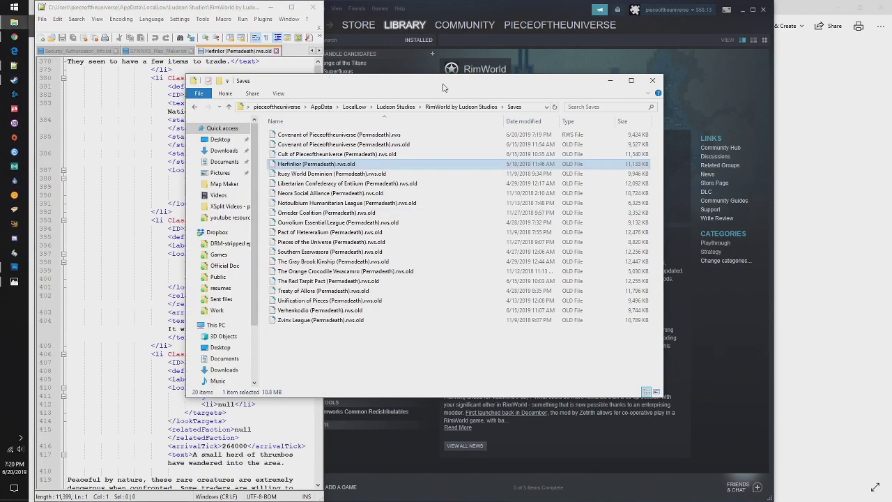
- Sort by Date modified, close the Herfinlior tab, and open Verhenkodio (Permadeath).rws.old in Notepad++
click(398, 304)
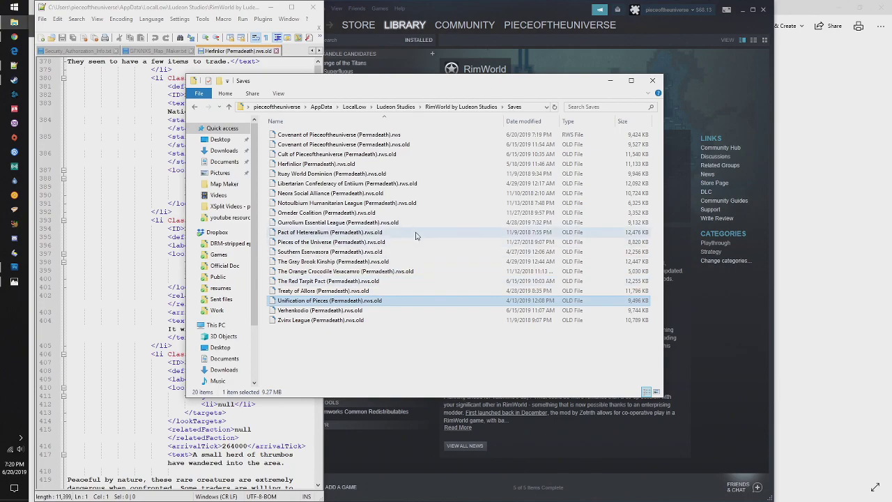
click(525, 122)
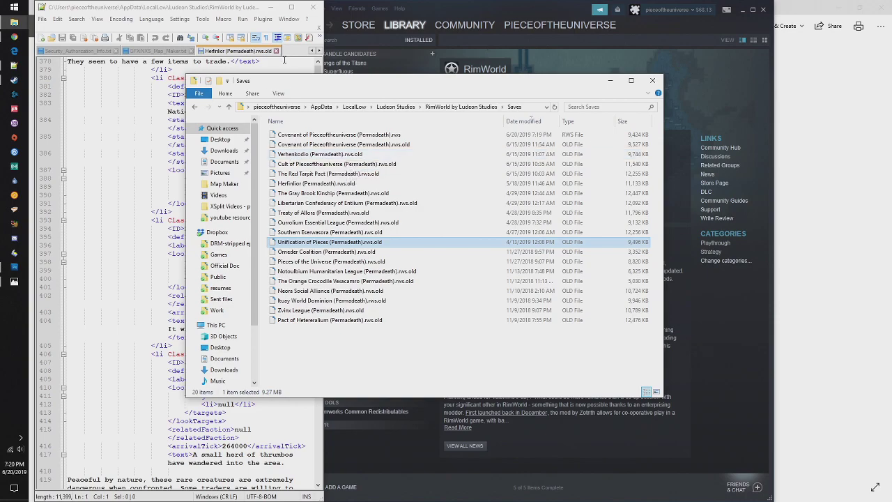
click(276, 51)
click(368, 93)
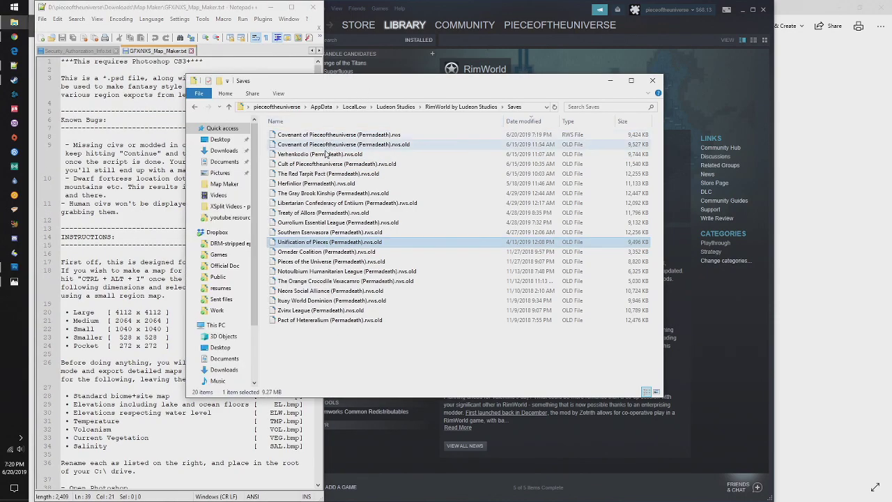
click(322, 154)
right_click(322, 156)
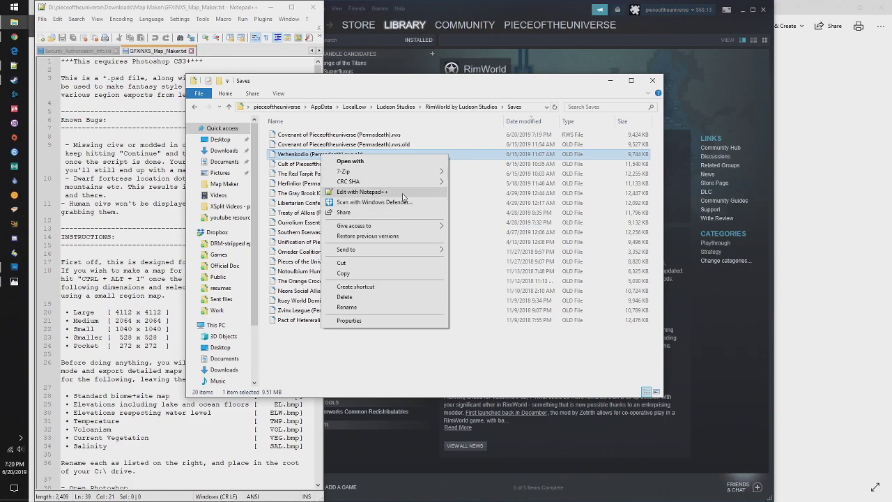
click(362, 192)
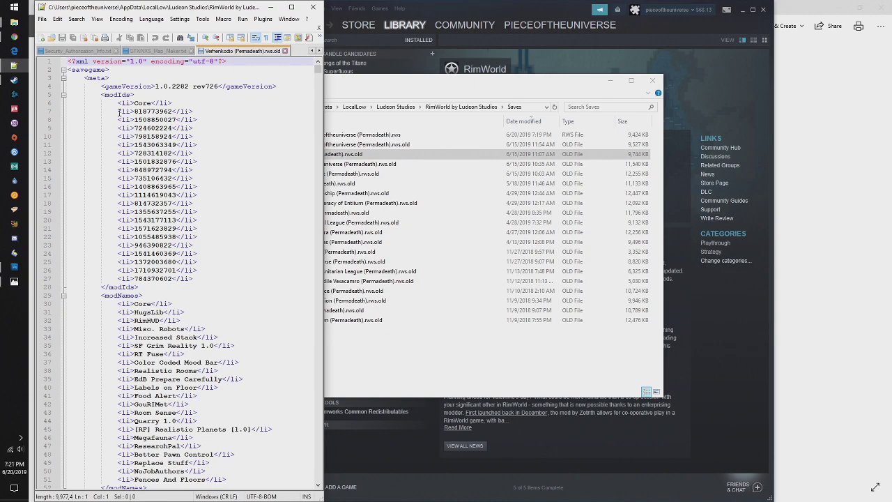
- Bring the save file editor forward and highlight the play-time value 1205.665
scroll(129, 164, down, 15)
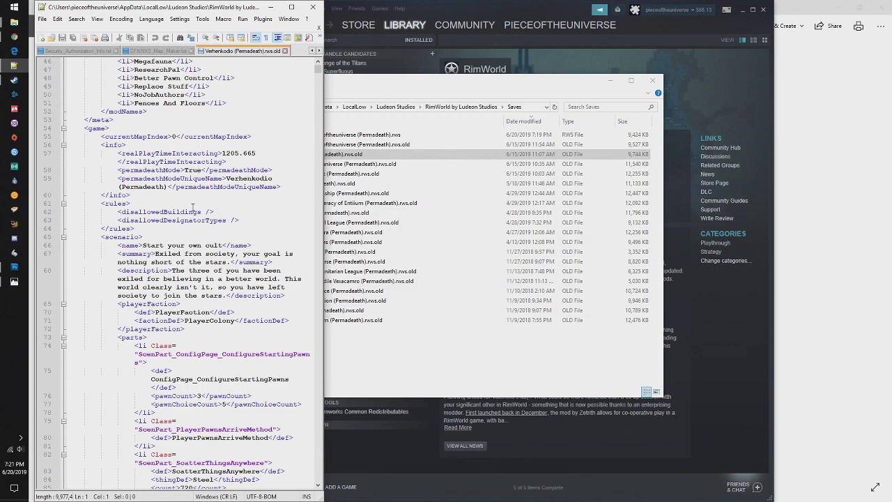
click(564, 13)
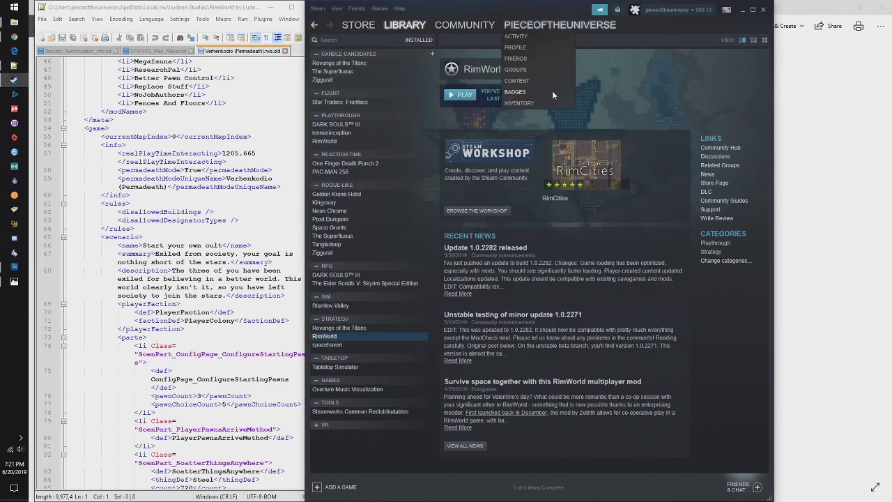
click(237, 10)
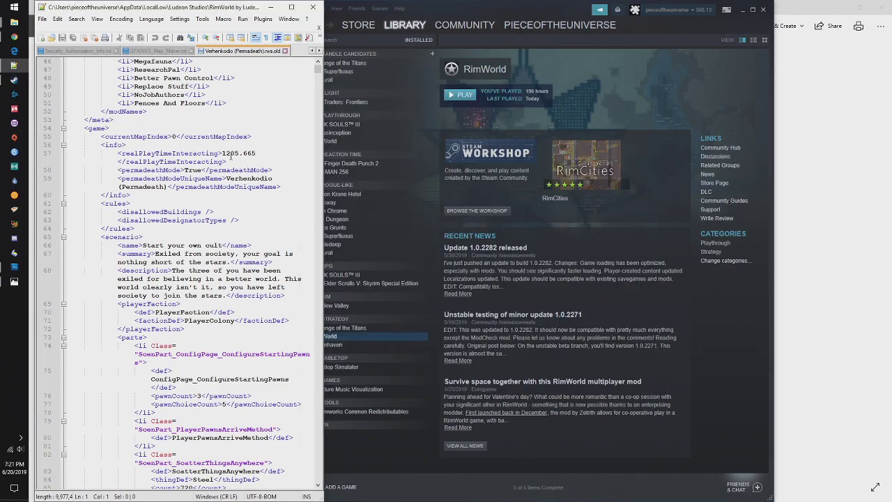
drag(222, 153, 258, 153)
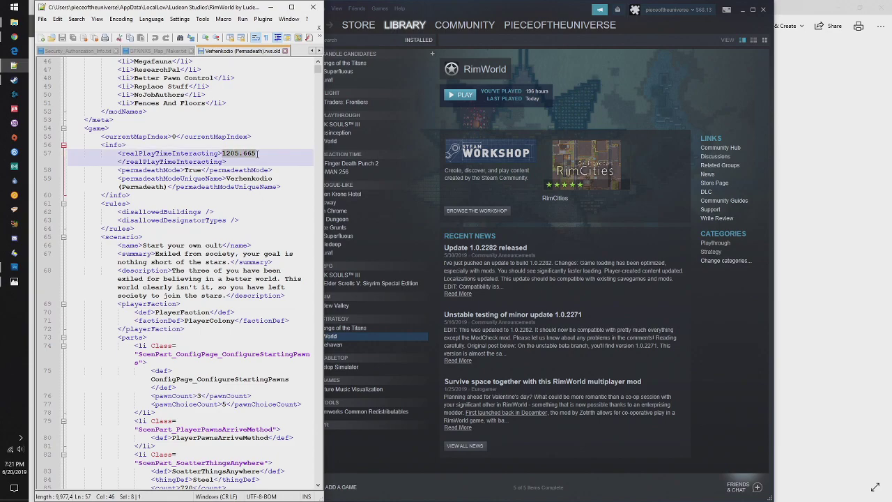
click(260, 153)
- Scroll through the save file's XML to locate the world data
scroll(265, 160, down, 3)
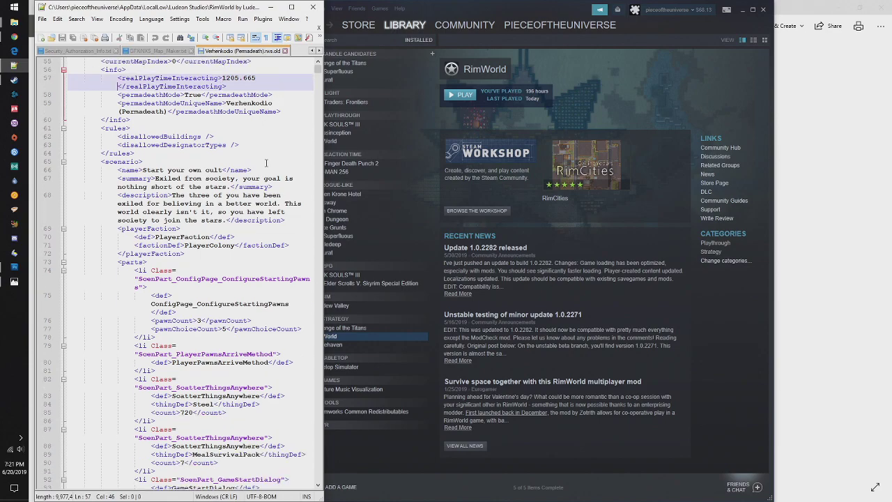
scroll(266, 163, down, 18)
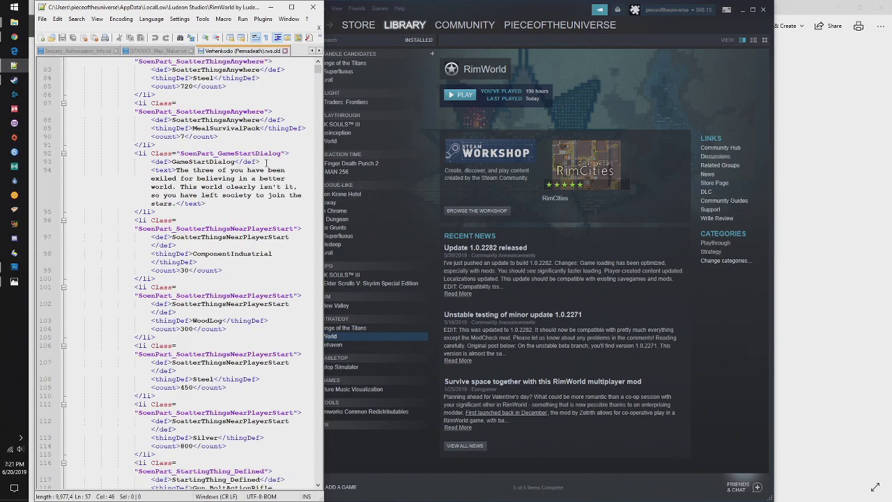
scroll(266, 163, down, 10)
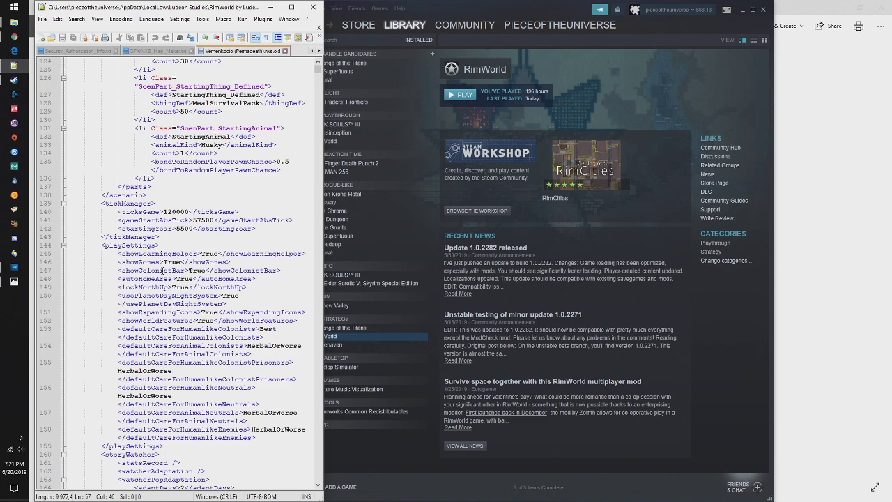
scroll(160, 258, down, 10)
scroll(163, 270, down, 20)
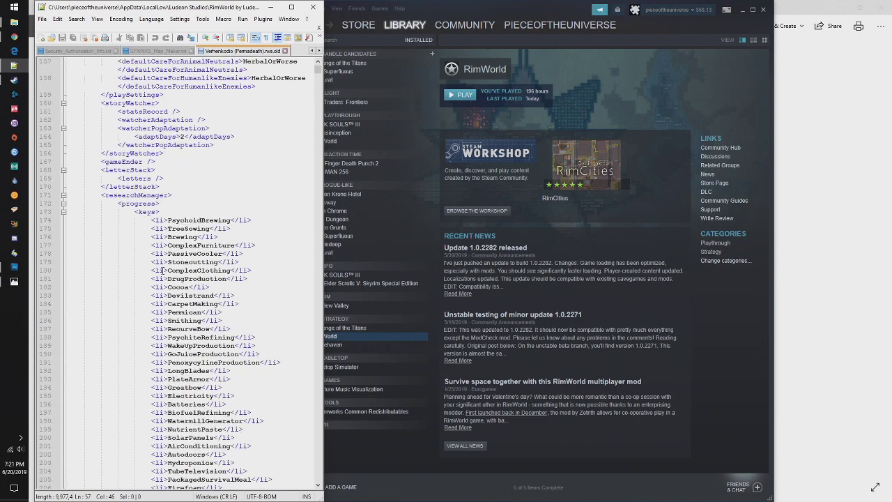
scroll(162, 270, down, 20)
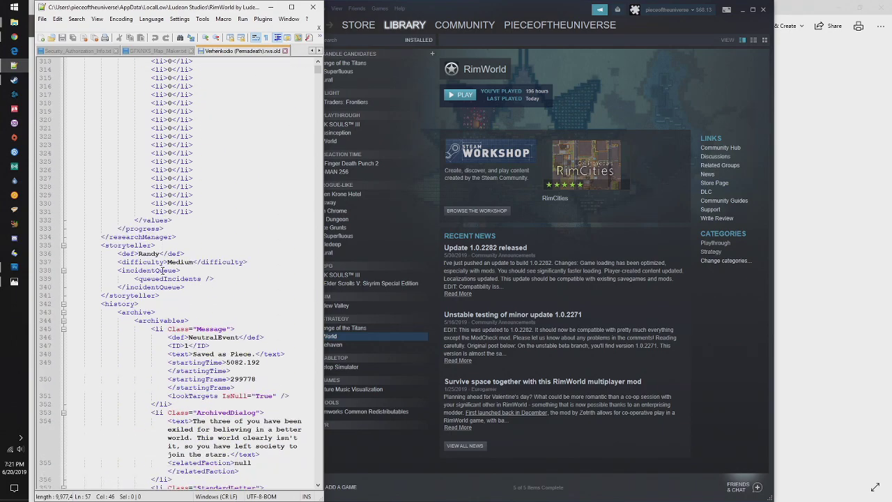
scroll(164, 270, down, 6)
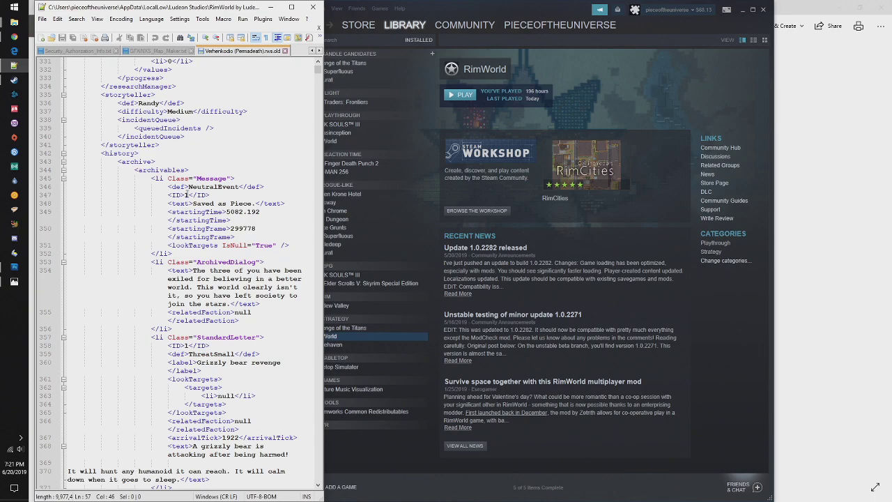
scroll(132, 258, down, 5)
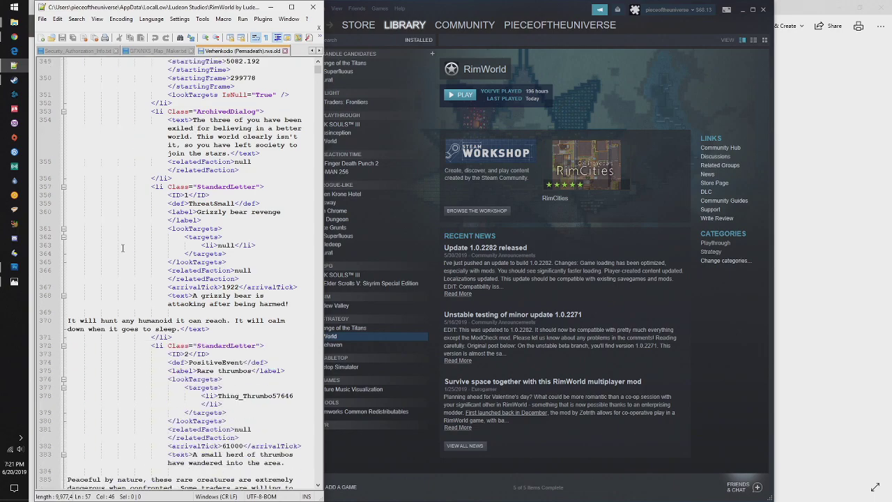
scroll(123, 248, down, 7)
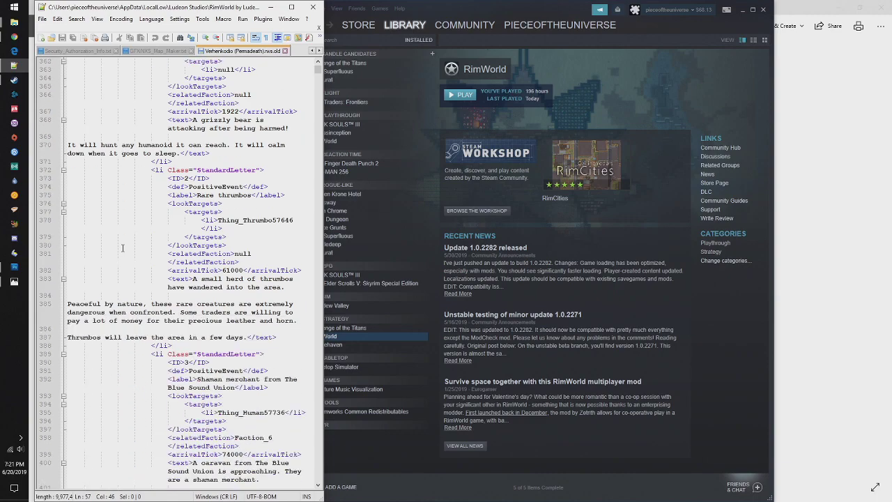
scroll(123, 247, down, 8)
scroll(123, 248, down, 8)
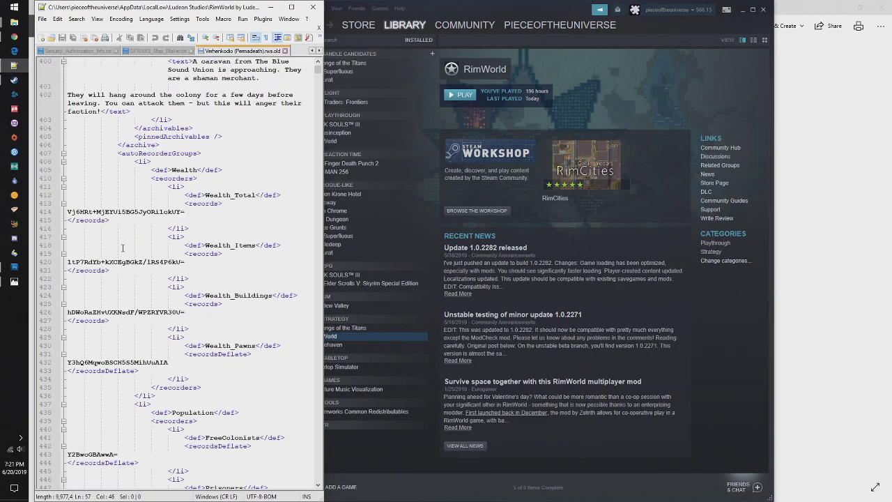
scroll(123, 247, down, 20)
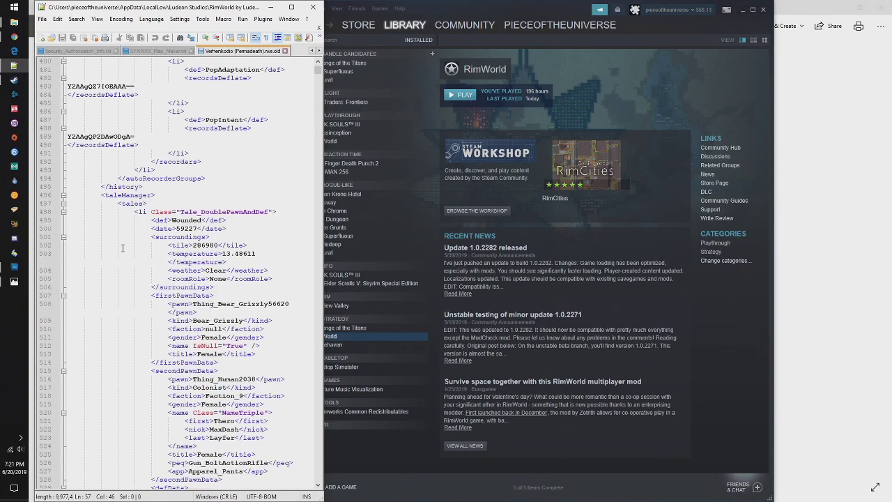
scroll(123, 248, down, 20)
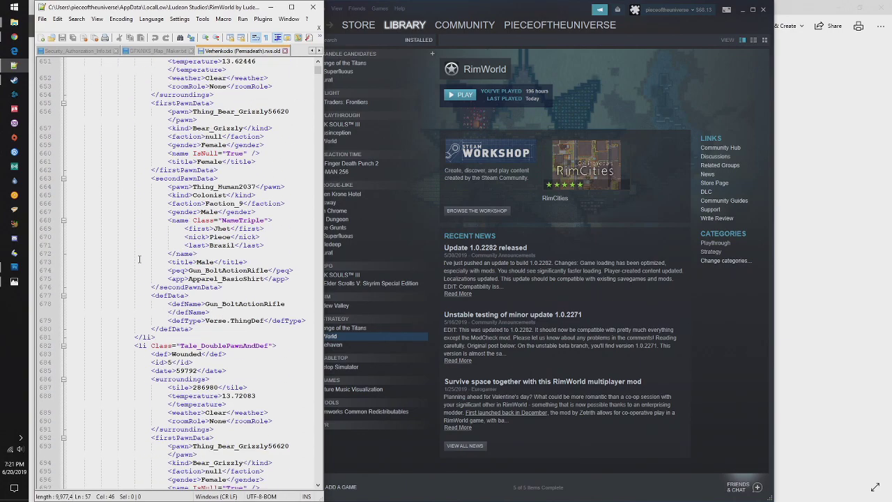
mouse_move(317, 69)
mouse_down()
mouse_move(317, 88)
mouse_move(317, 75)
mouse_up()
scroll(272, 122, up, 20)
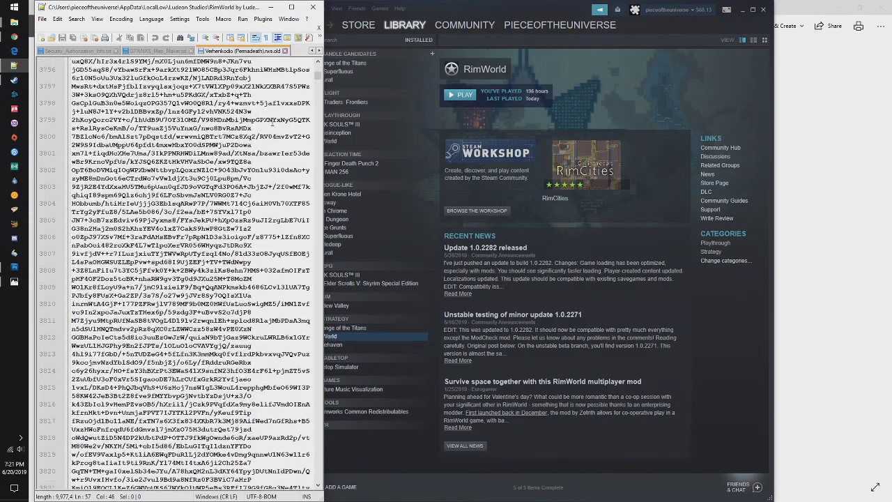
scroll(271, 122, up, 20)
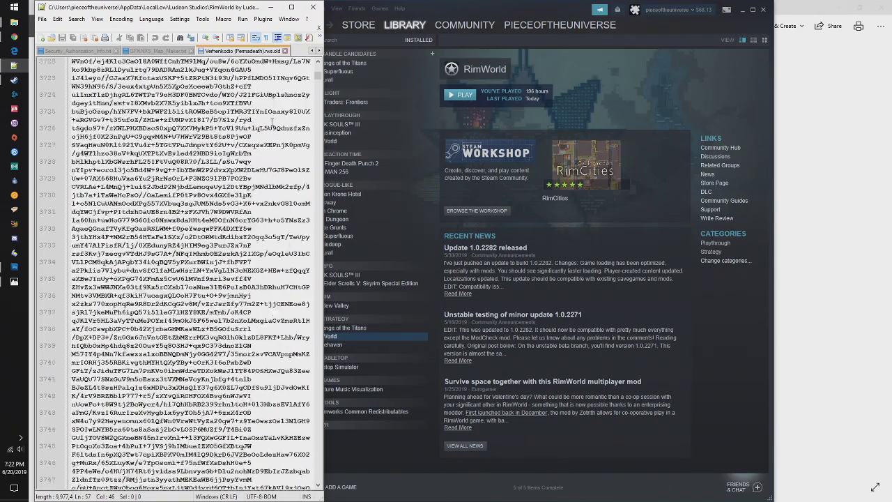
scroll(272, 122, up, 16)
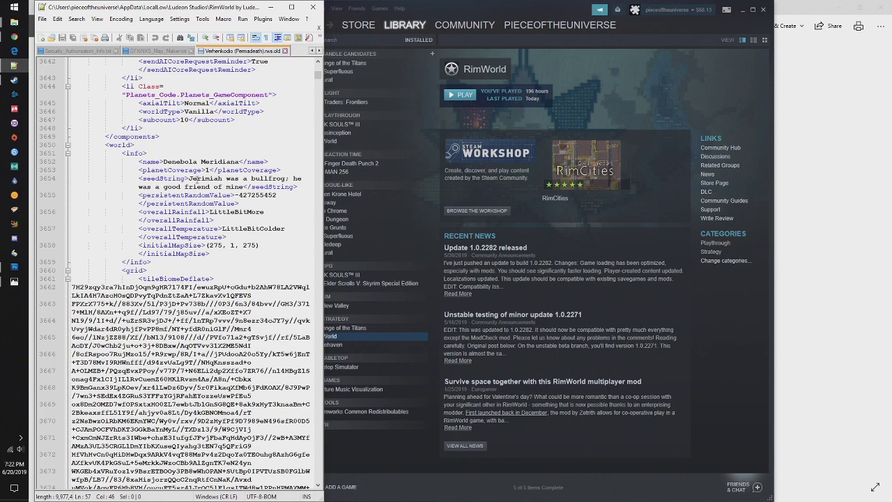
- Select the planet's seed string and persistentRandomValue 427255452, then switch to Photoshop
drag(190, 179, 244, 187)
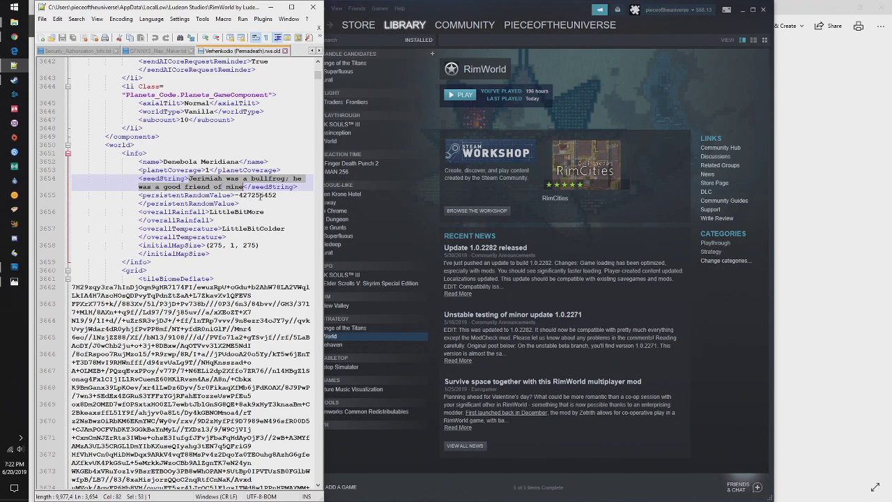
double_click(261, 195)
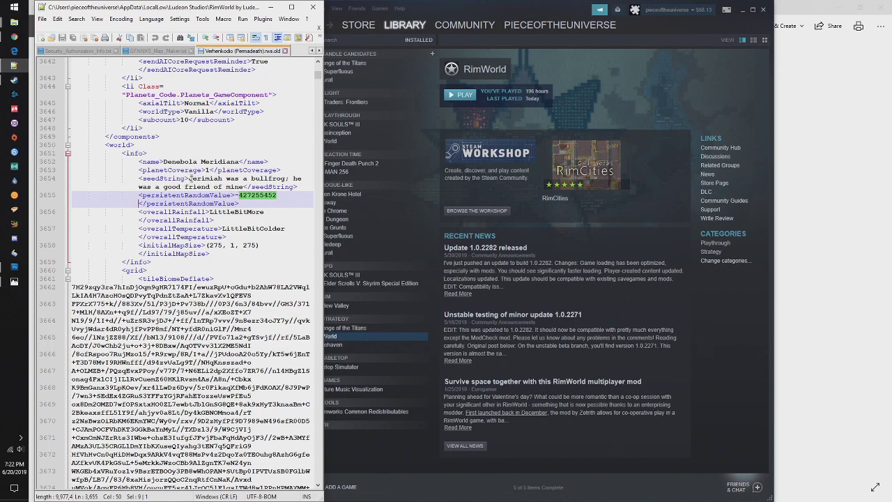
scroll(223, 230, up, 3)
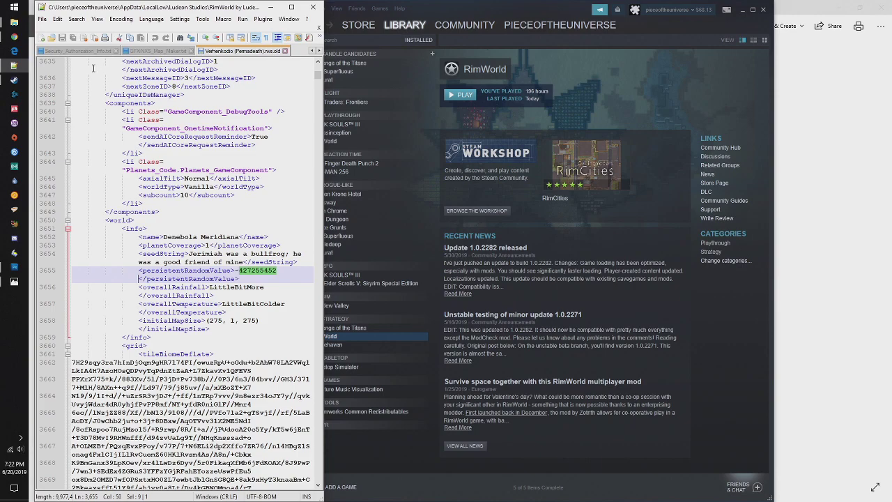
click(14, 267)
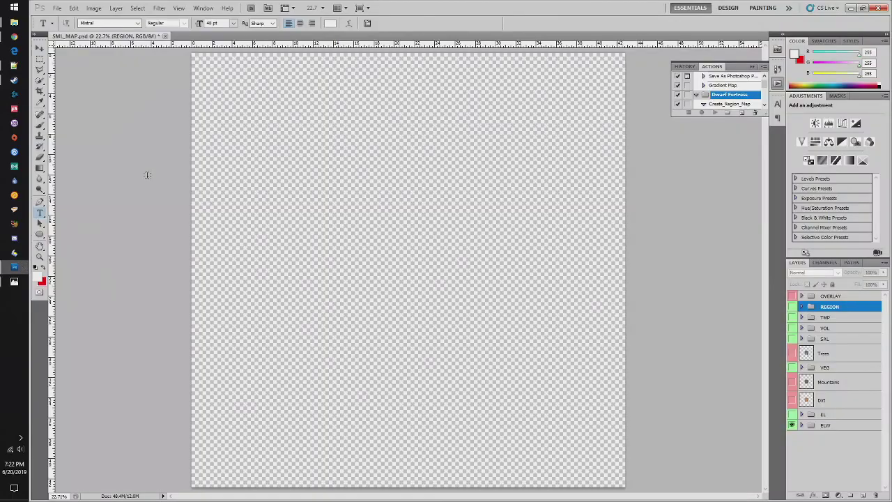
- Create a new 1920×1080, 72 ppi document and paste the planet screenshot as Layer 1
click(57, 8)
click(77, 20)
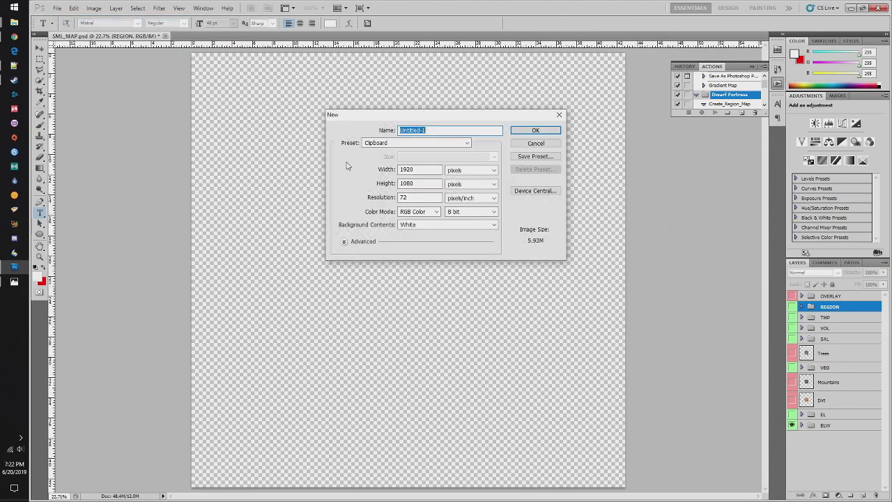
click(408, 197)
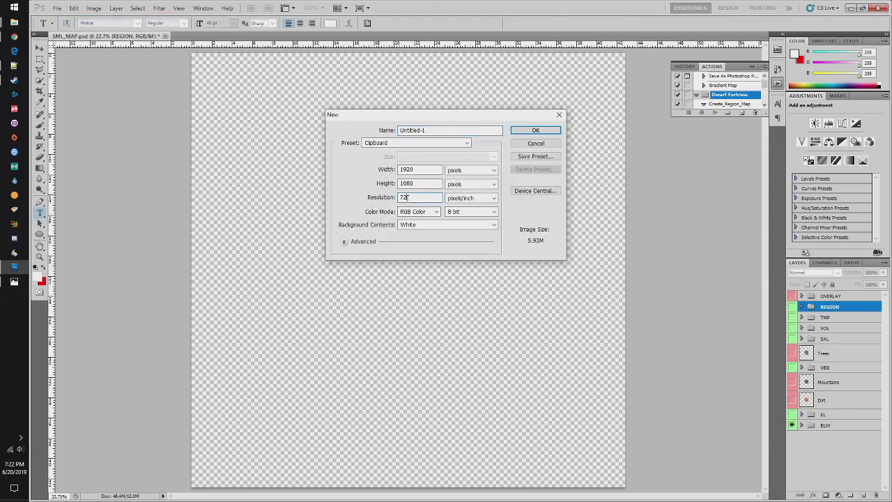
double_click(407, 197)
key(Return)
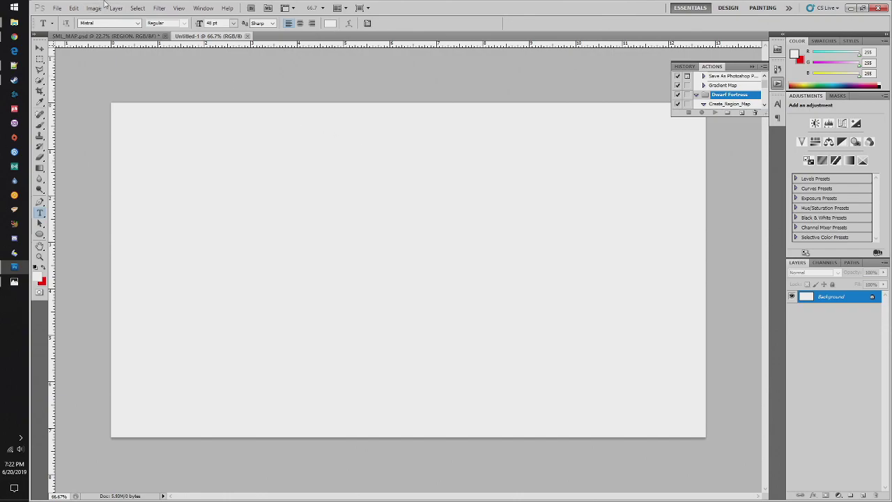
click(73, 8)
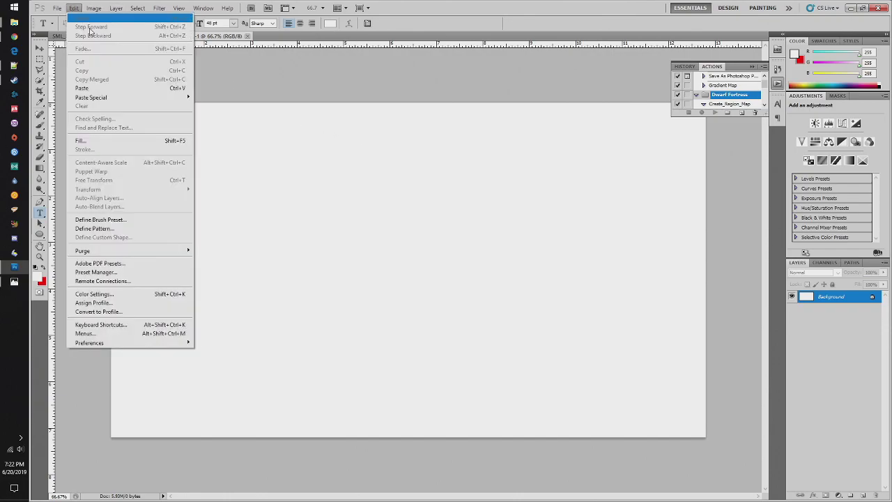
click(81, 87)
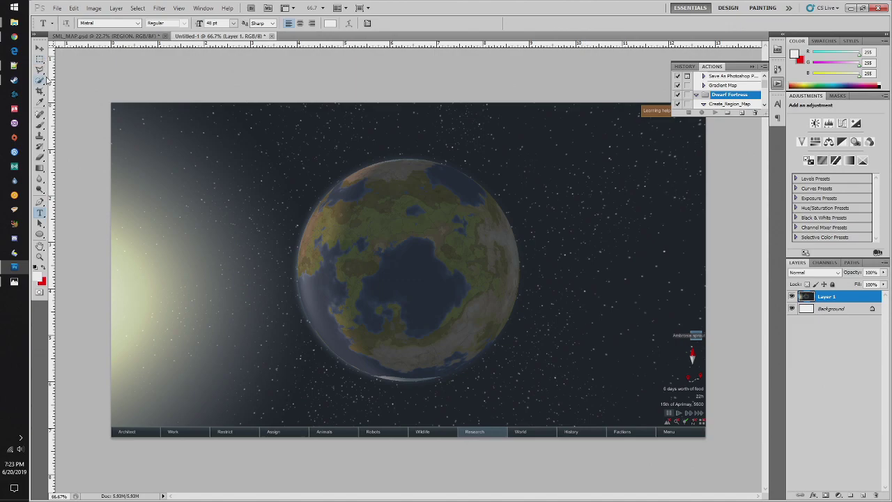
- Crop the screenshot to a vertical strip between guides at the planet's left and right edges
drag(51, 82, 295, 161)
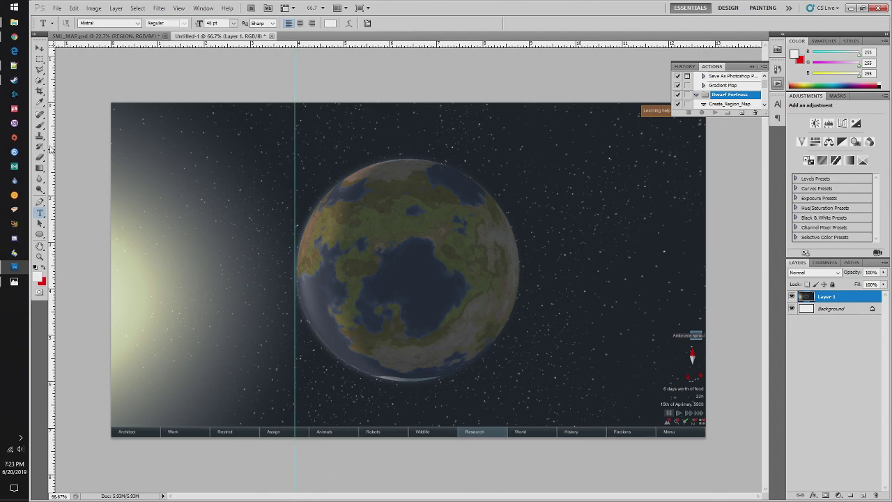
drag(51, 149, 523, 236)
click(39, 59)
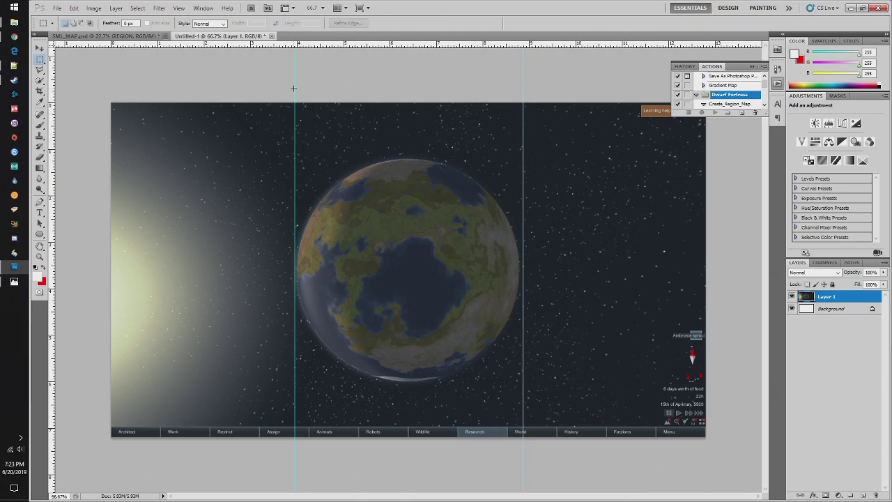
drag(294, 79, 522, 469)
click(93, 8)
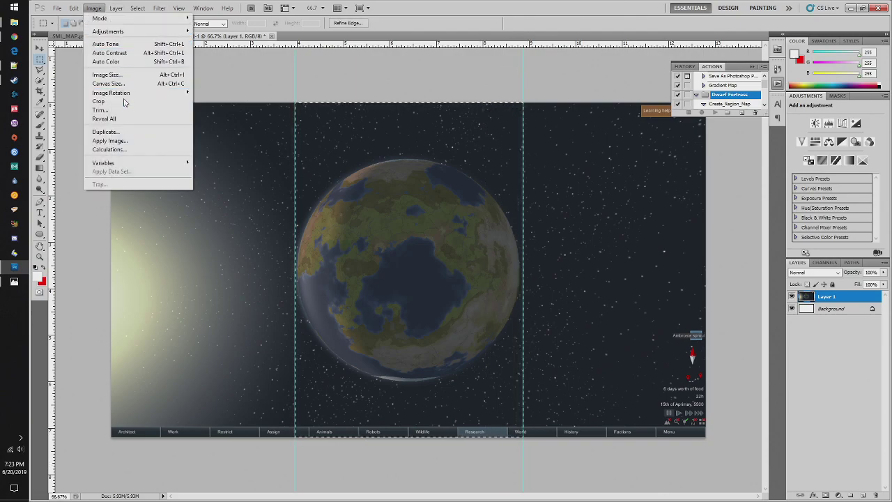
click(101, 85)
key(ctrl+d)
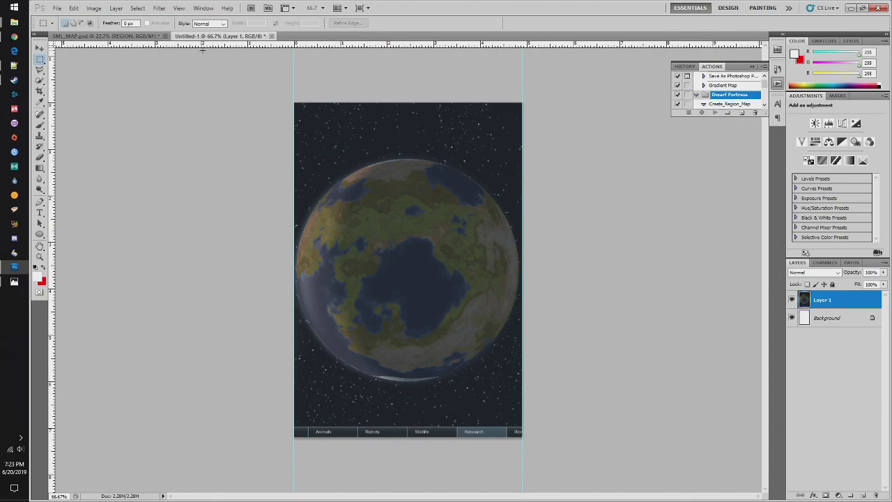
- Add guides at the globe's top and bottom and crop to that square
drag(202, 46, 171, 157)
drag(188, 45, 188, 383)
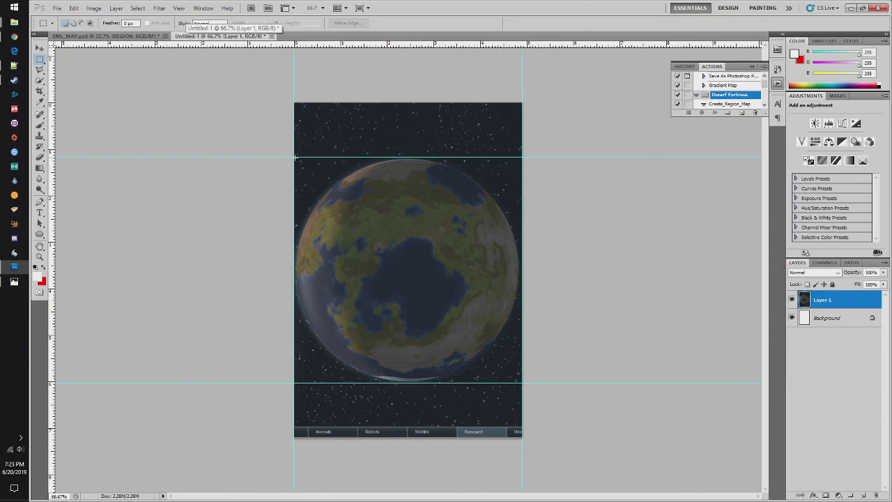
drag(292, 158, 522, 382)
click(93, 8)
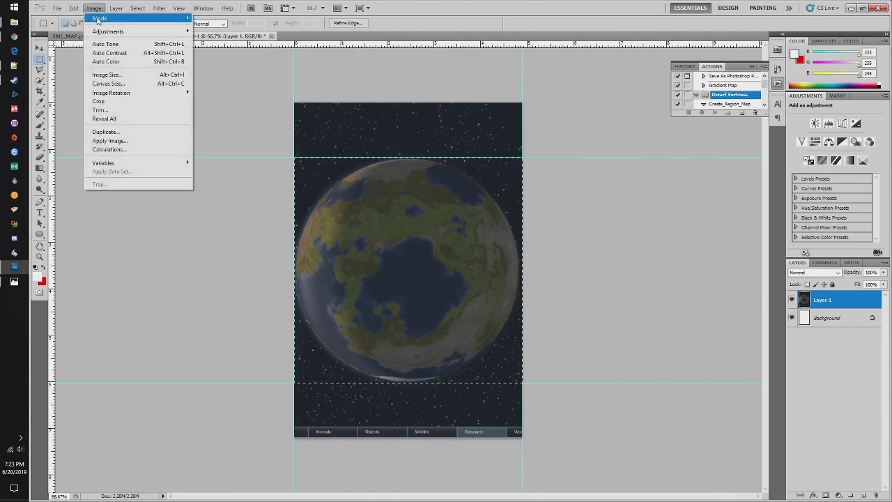
click(118, 100)
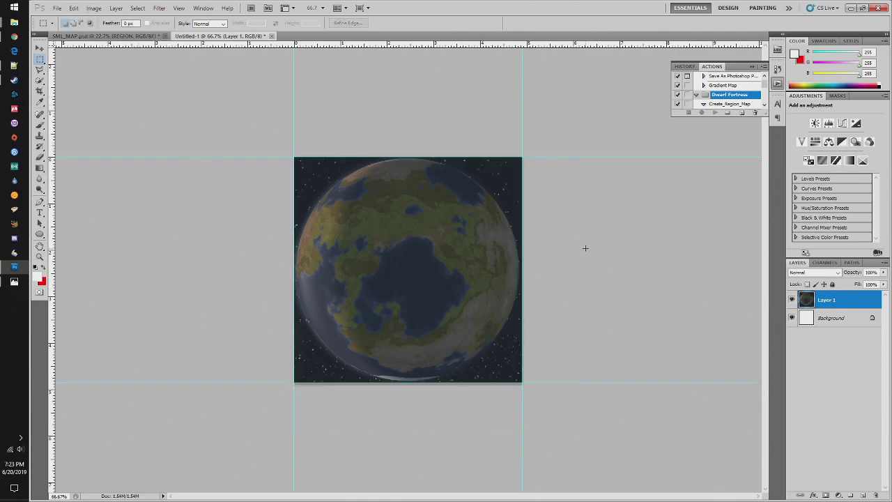
- Create a new document with resolution 300 and paste the planet screenshot into it
click(57, 8)
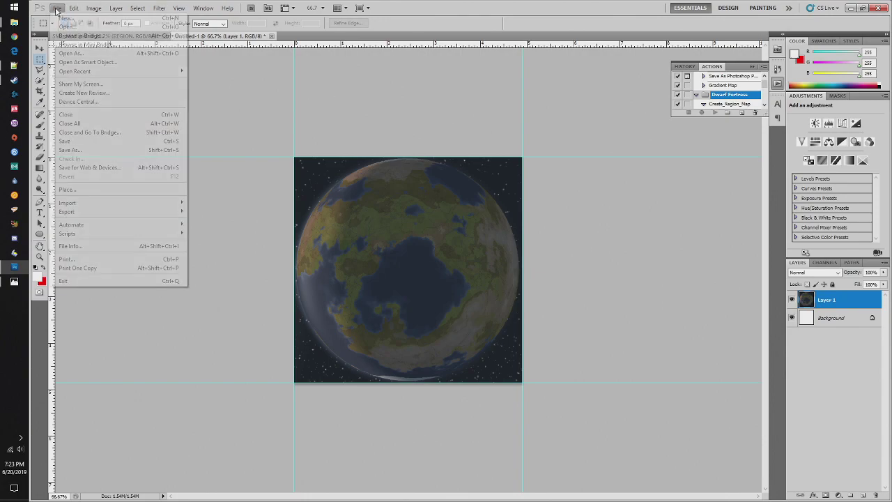
click(64, 18)
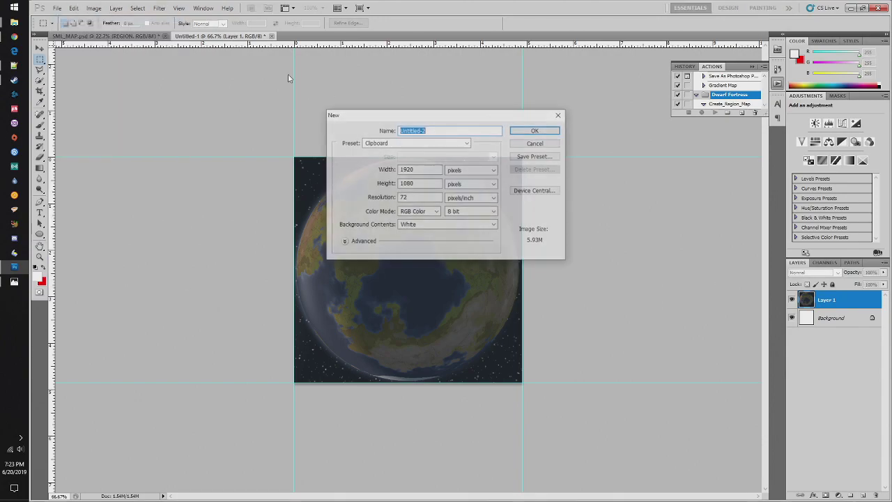
click(421, 199)
key(BackSpace)
key(BackSpace)
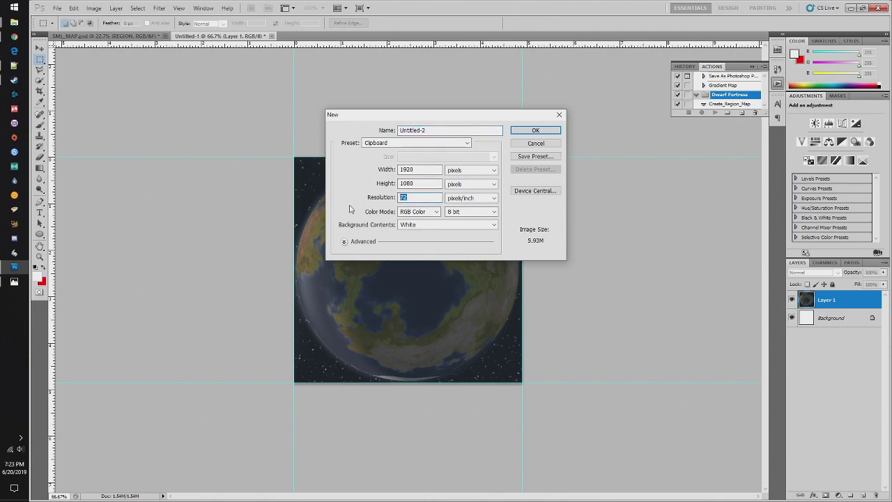
text(300)
key(Return)
key(ctrl+v)
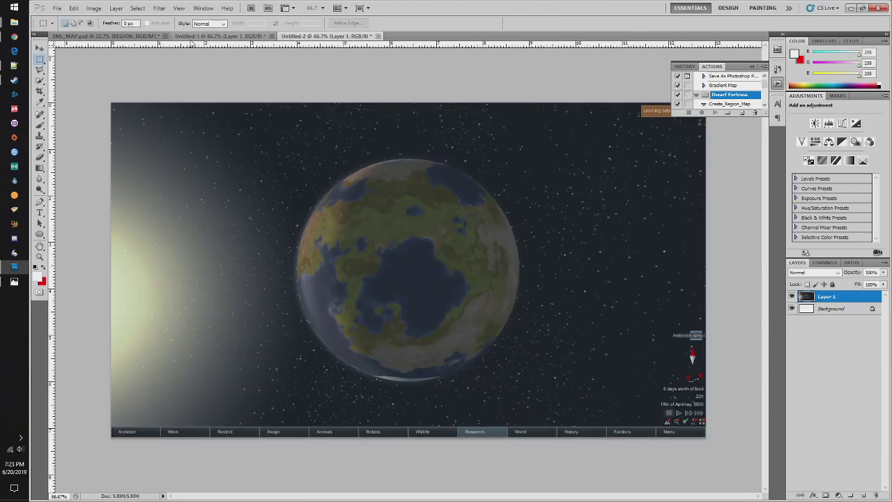
- In the cropped planet document, select the dark sea and space with Color Range
click(193, 36)
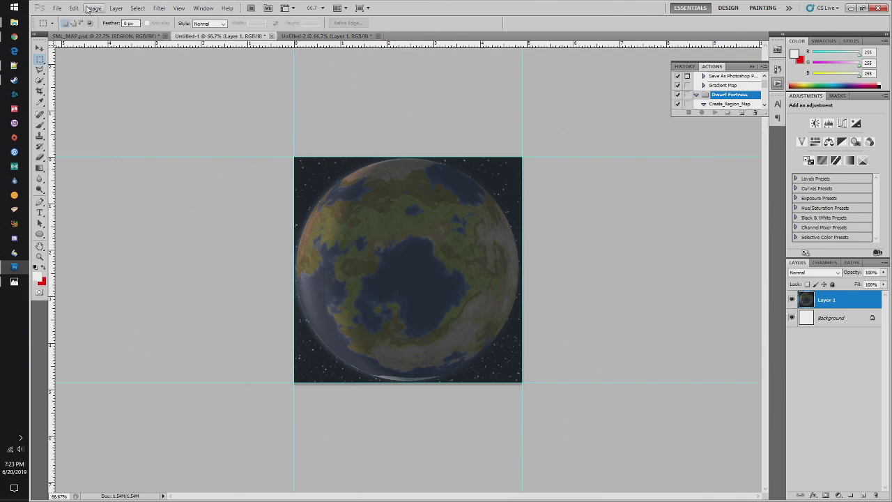
click(137, 8)
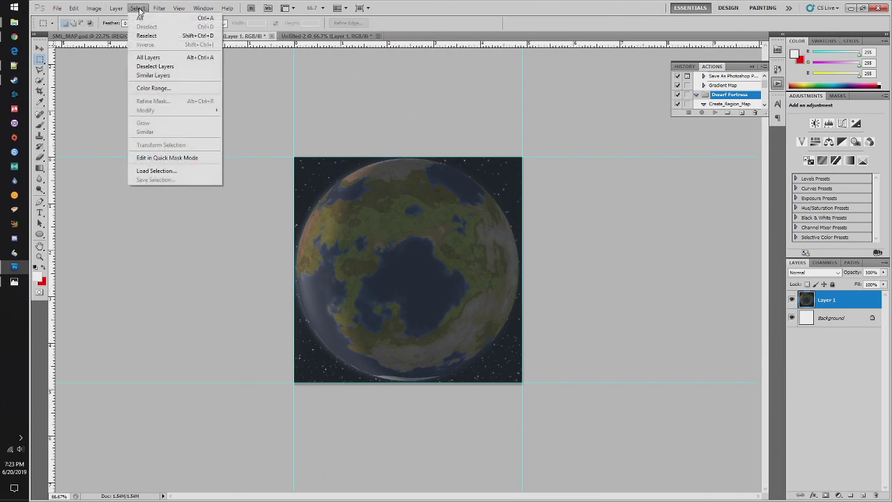
click(153, 87)
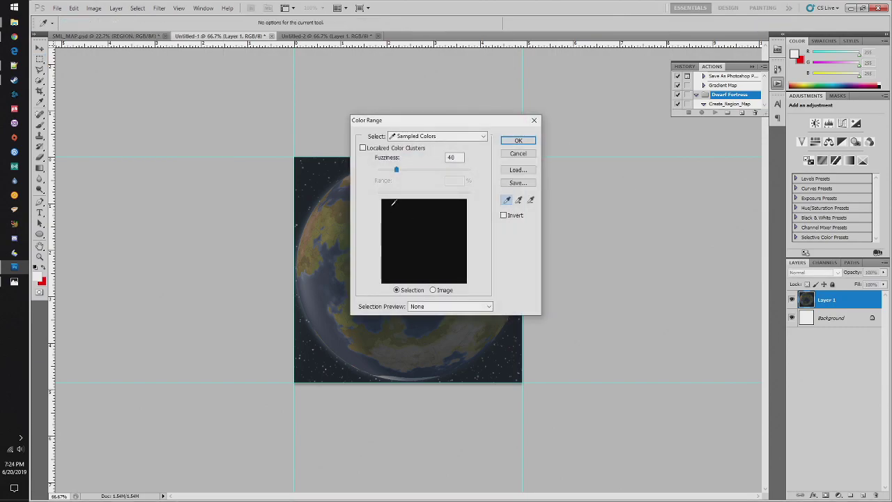
click(387, 204)
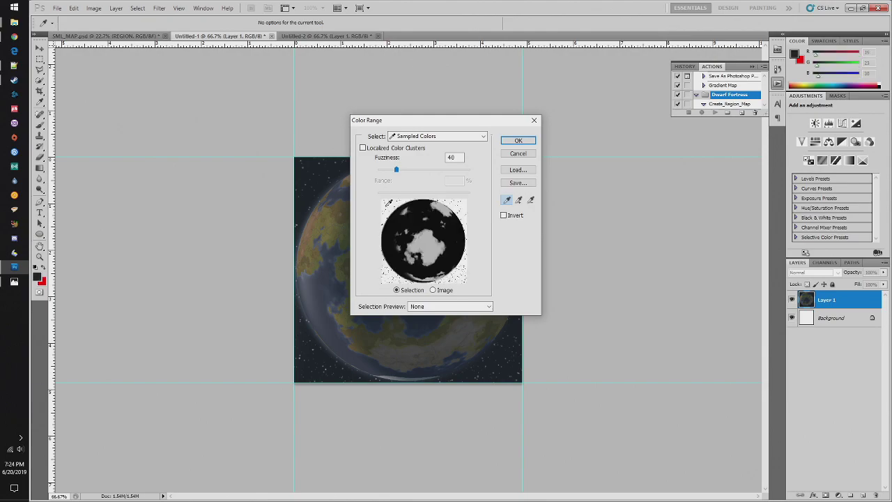
click(520, 140)
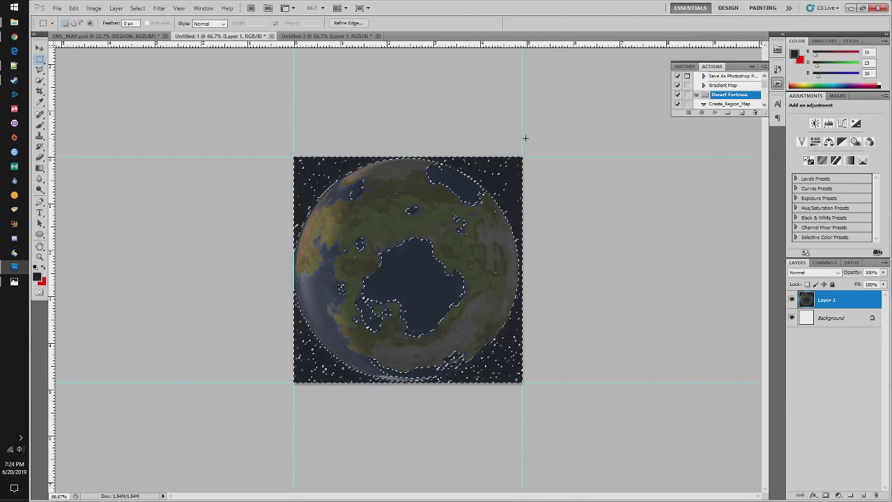
- Delete the selected dark sea and space to white, then drop the selection
click(93, 9)
mouse_move(139, 9)
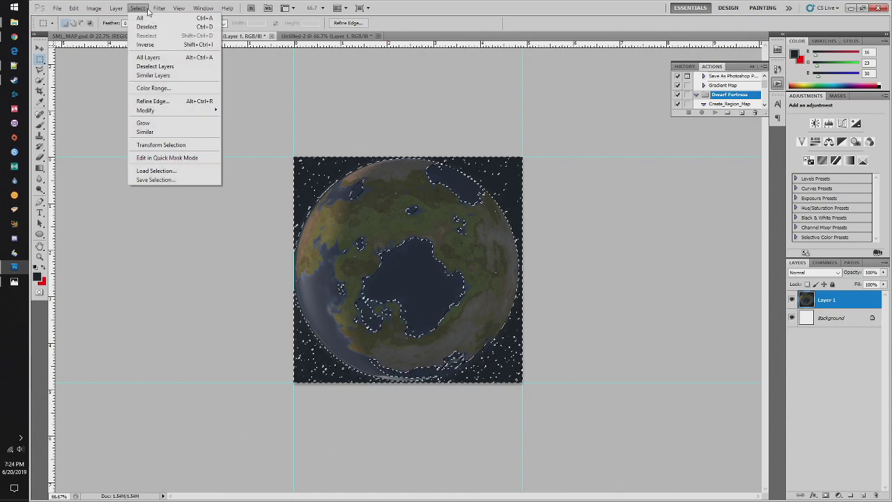
click(146, 45)
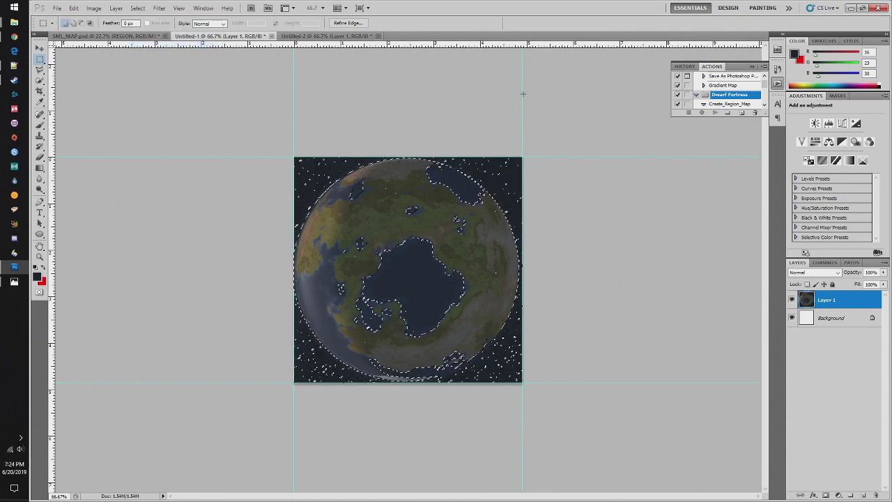
key(Delete)
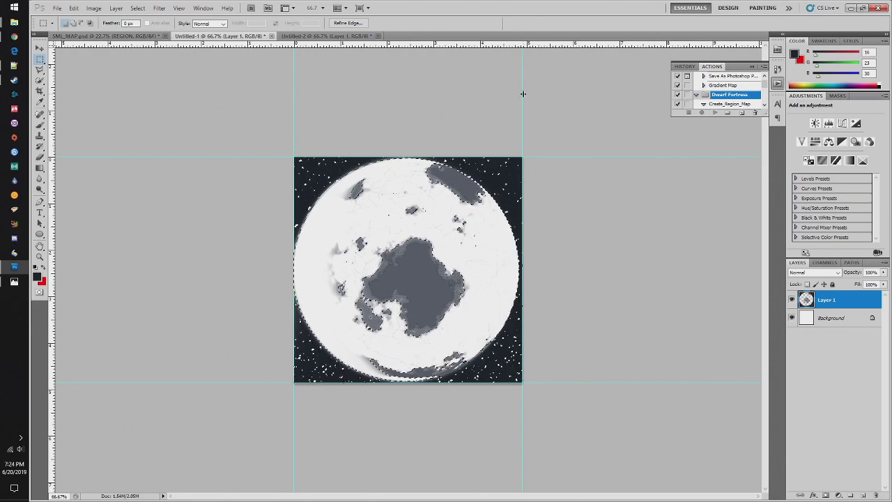
key(ctrl+z)
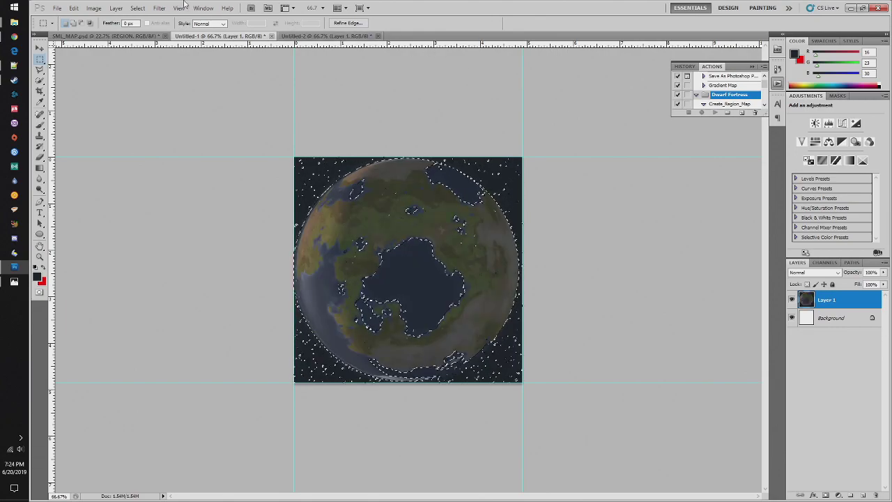
click(138, 8)
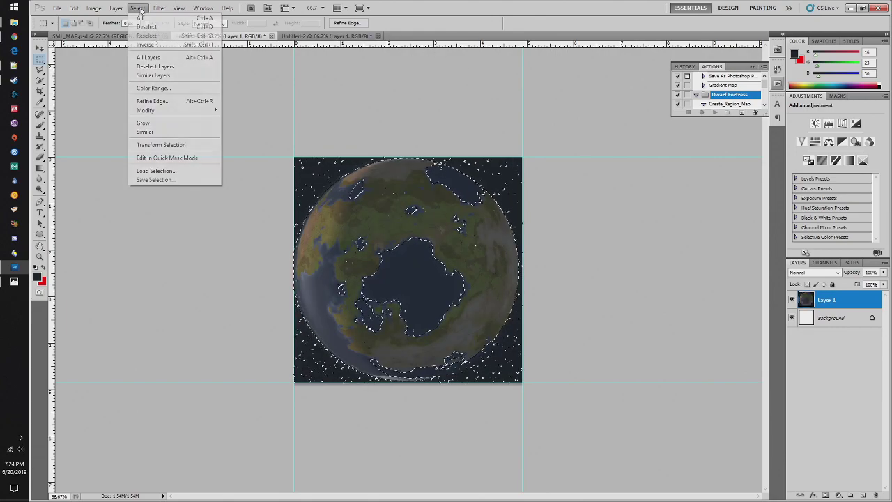
click(146, 46)
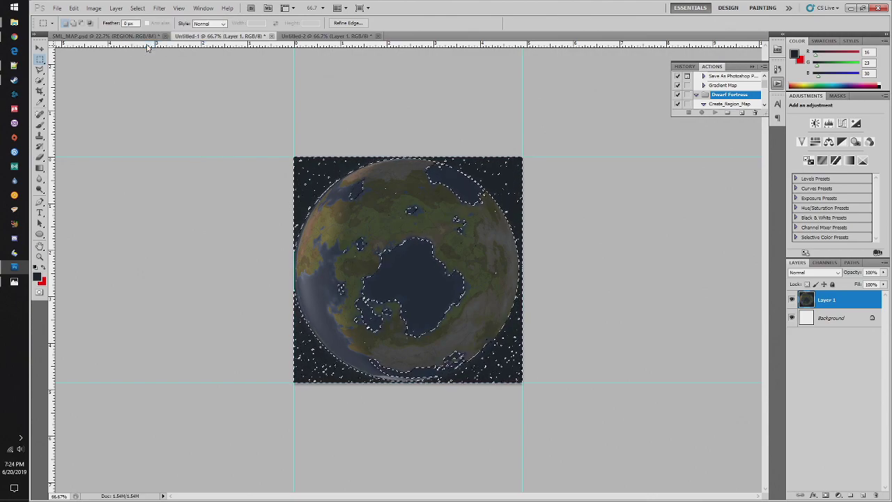
key(Delete)
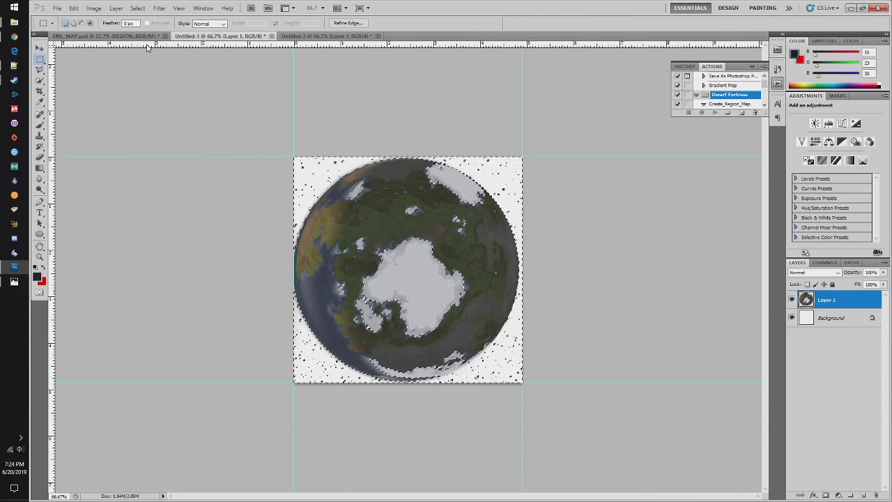
click(39, 49)
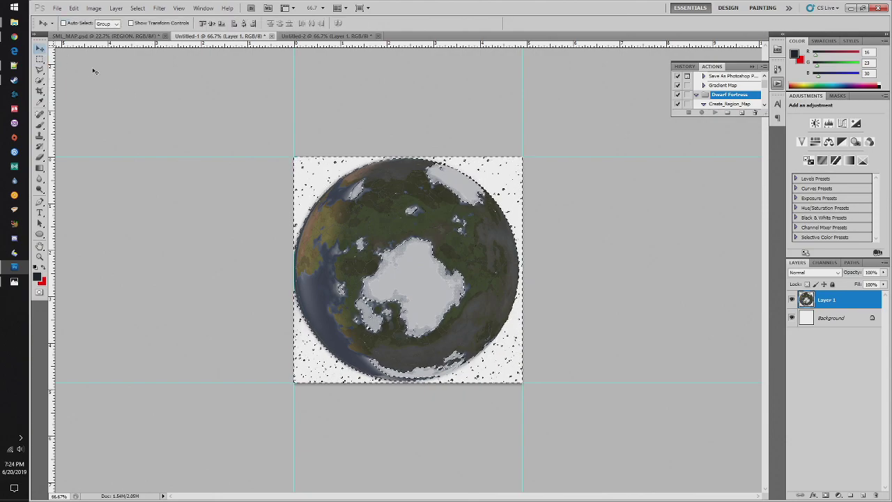
click(40, 61)
click(179, 122)
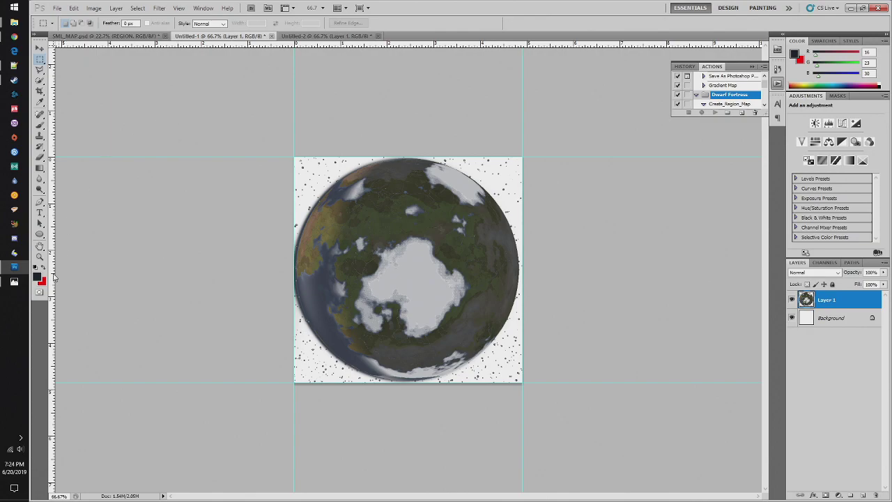
- Zoom into the globe to 200% to check the land and cleared sea
click(39, 256)
drag(336, 173, 287, 128)
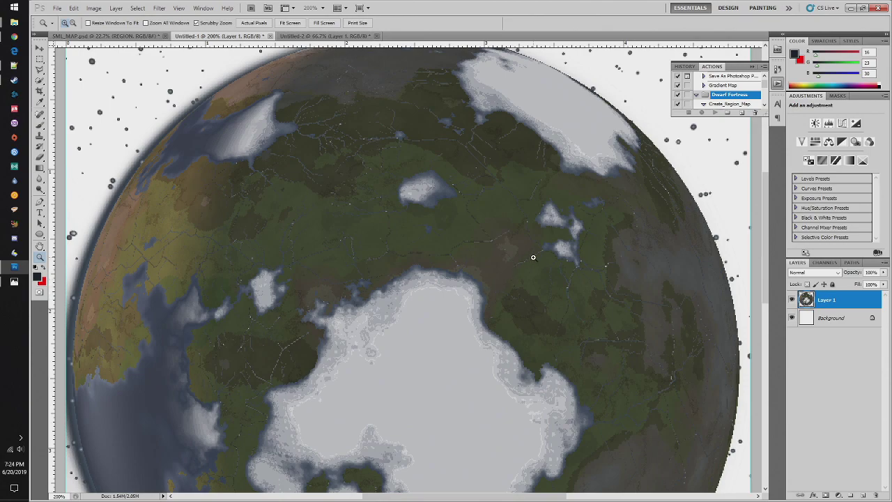
scroll(515, 253, down, 2)
scroll(499, 244, up, 3)
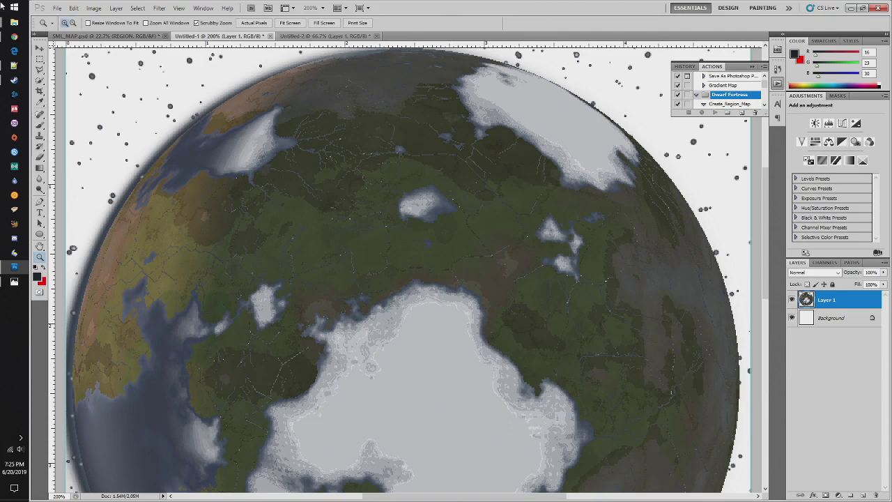
- Search 'earth' in a new Chrome tab, view Images, and preview the Explore Google Earth photo
click(14, 36)
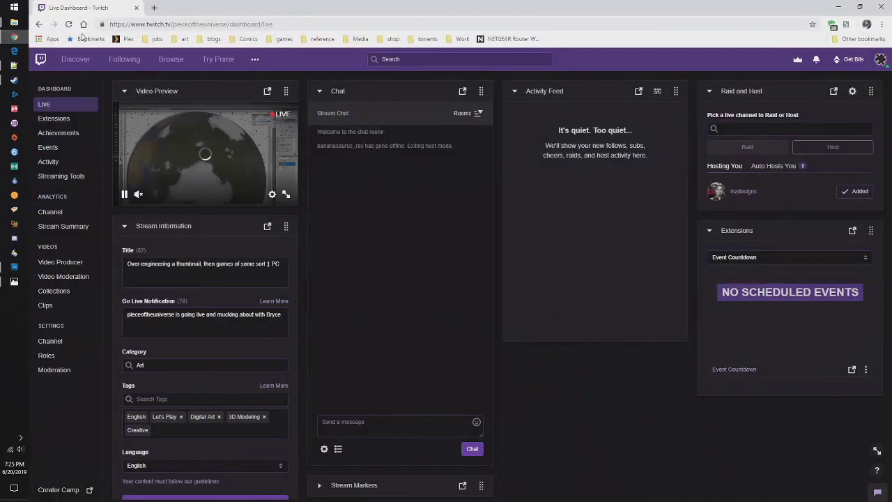
click(150, 8)
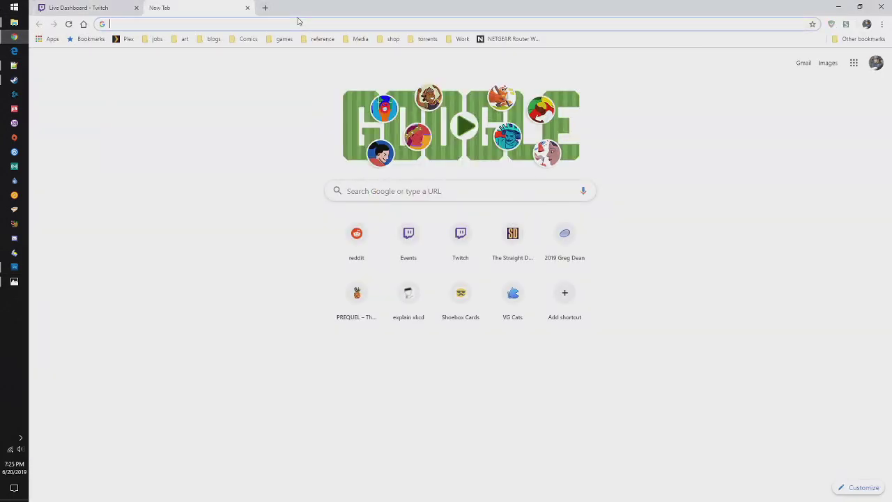
text(earth)
key(Return)
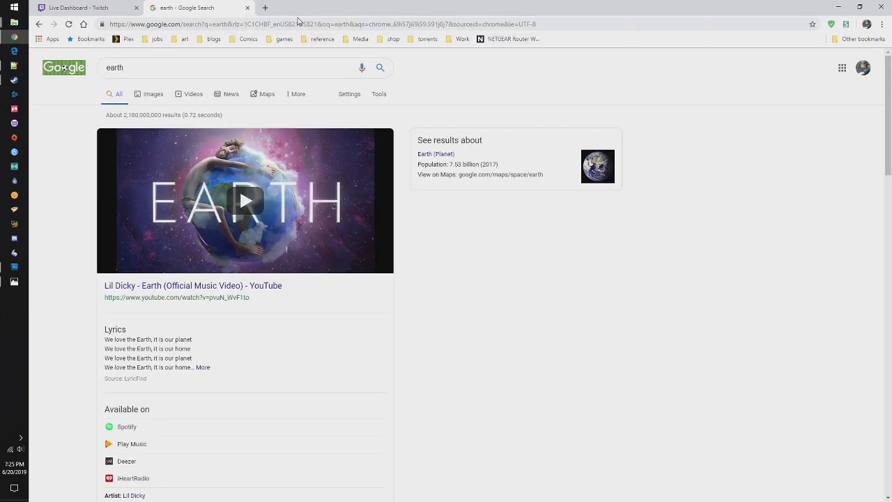
click(151, 98)
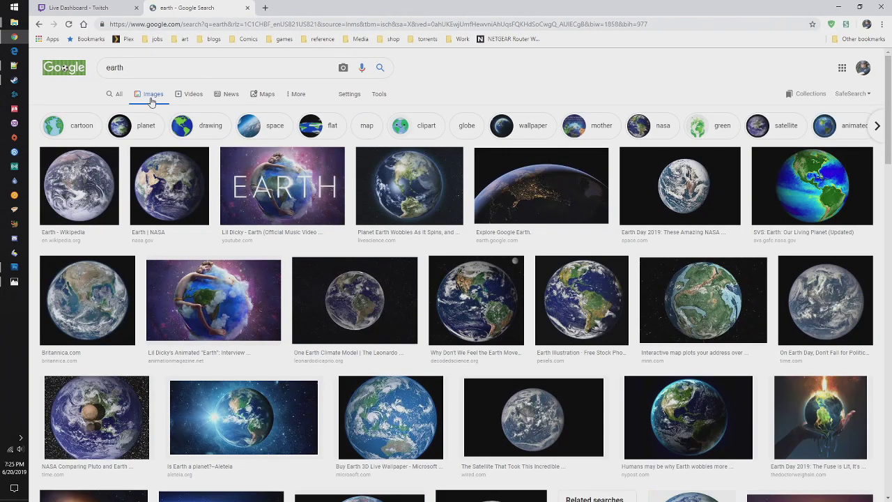
click(538, 187)
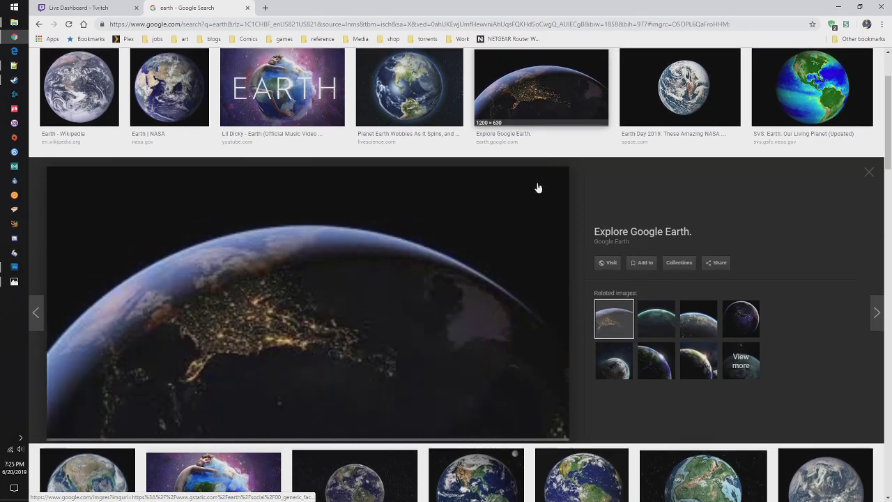
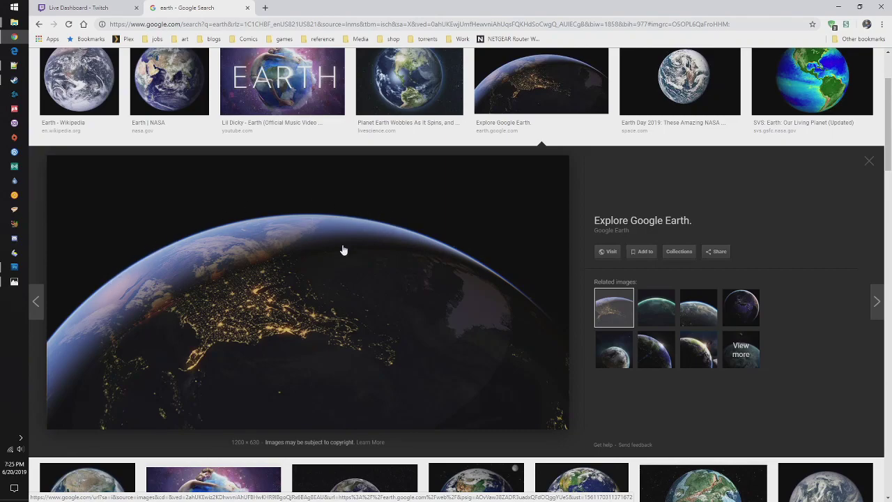
- Toggle between Photoshop and Chrome to compare the planet texture with the earth image, ending on Photoshop
click(14, 269)
click(14, 269)
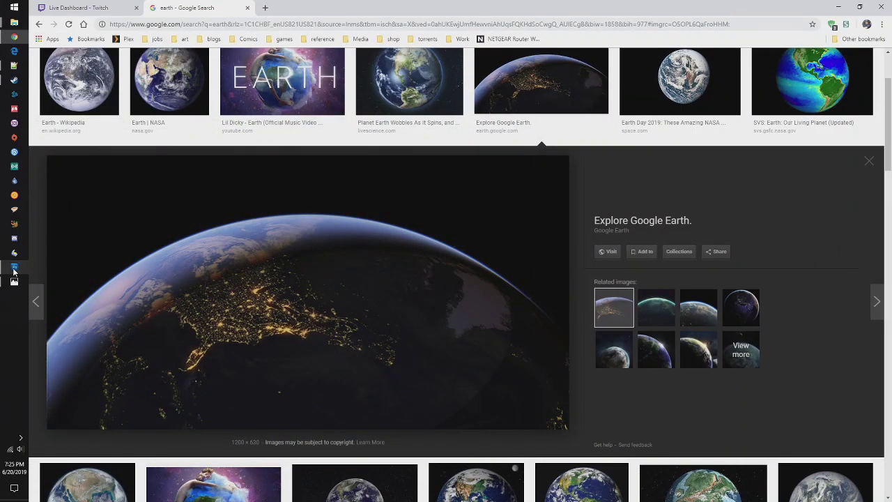
click(14, 269)
click(14, 269)
click(14, 269)
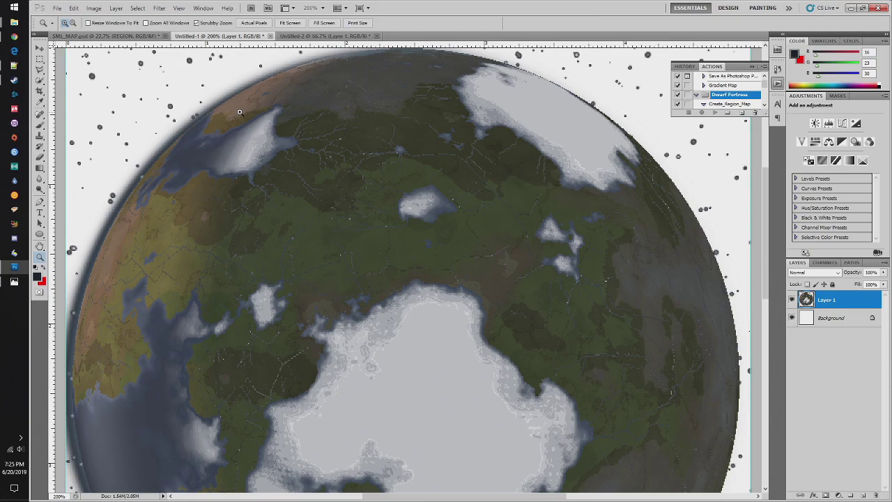
- Browse File Explorer to the Dropbox Games > youtube resources folder
click(14, 283)
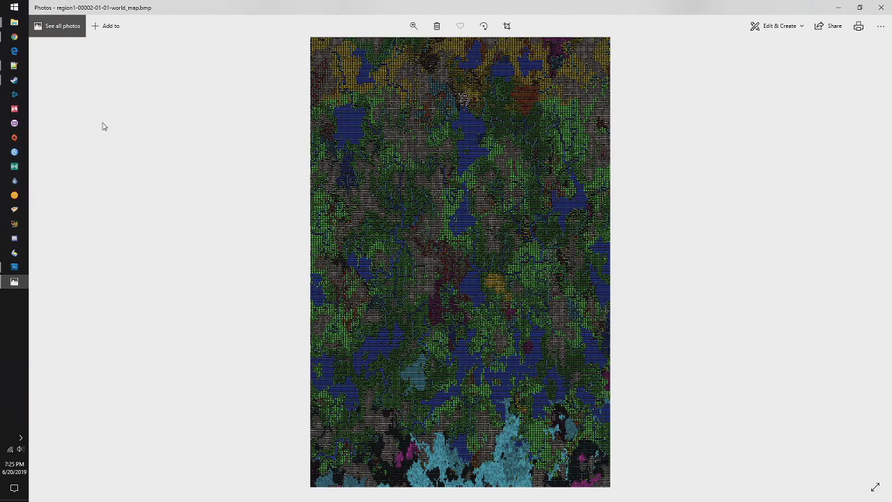
mouse_move(15, 25)
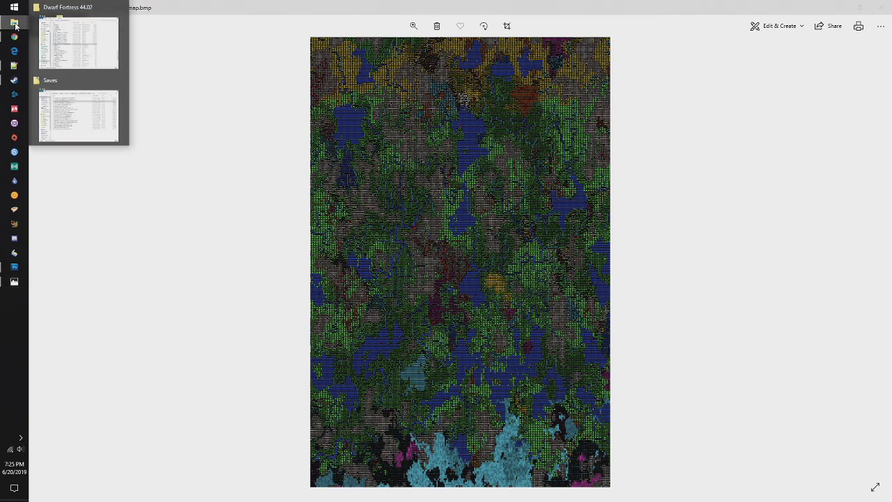
click(101, 44)
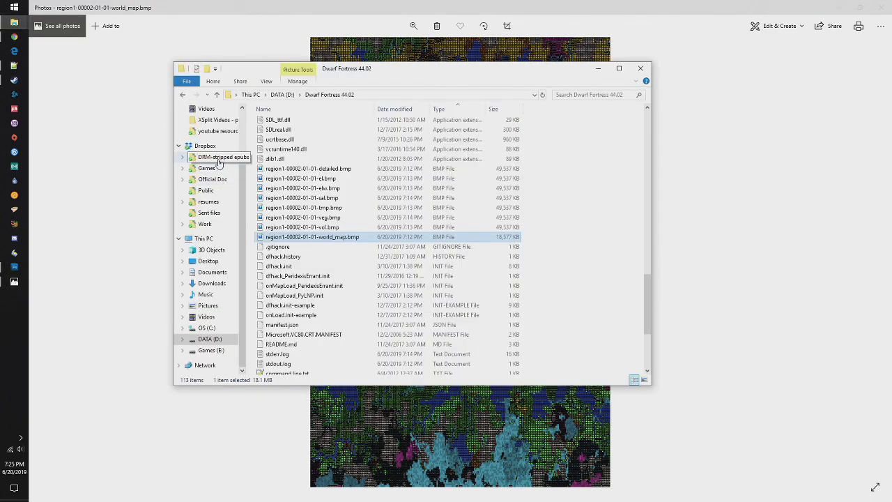
click(218, 168)
double_click(323, 145)
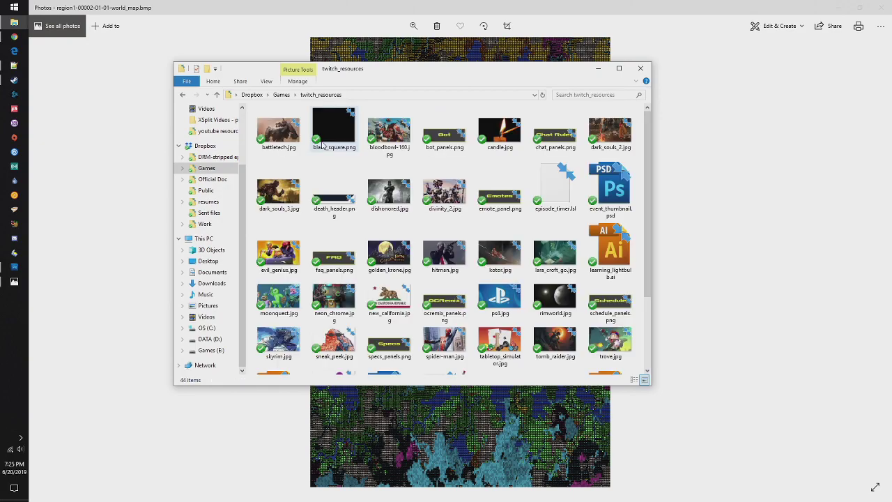
click(281, 94)
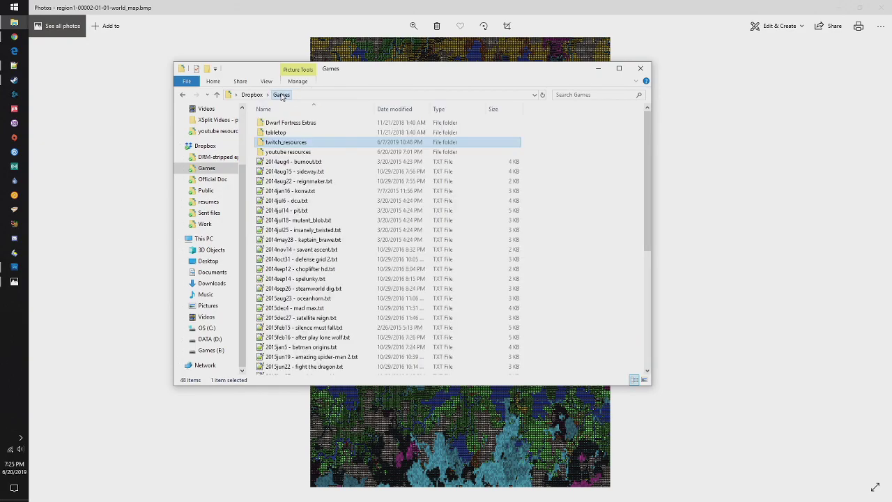
double_click(287, 151)
- View rimworld_101.png in Photos, minimize it, and raise the world_map.bmp viewer
scroll(411, 225, down, 10)
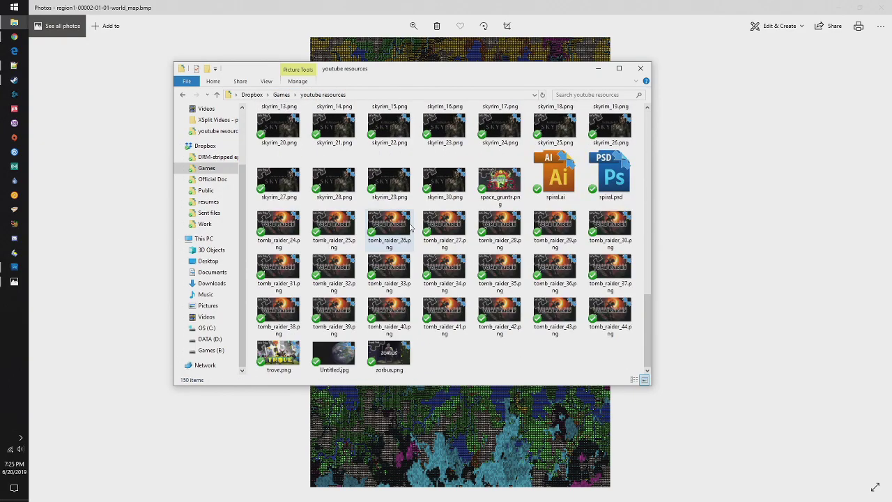
scroll(412, 225, up, 5)
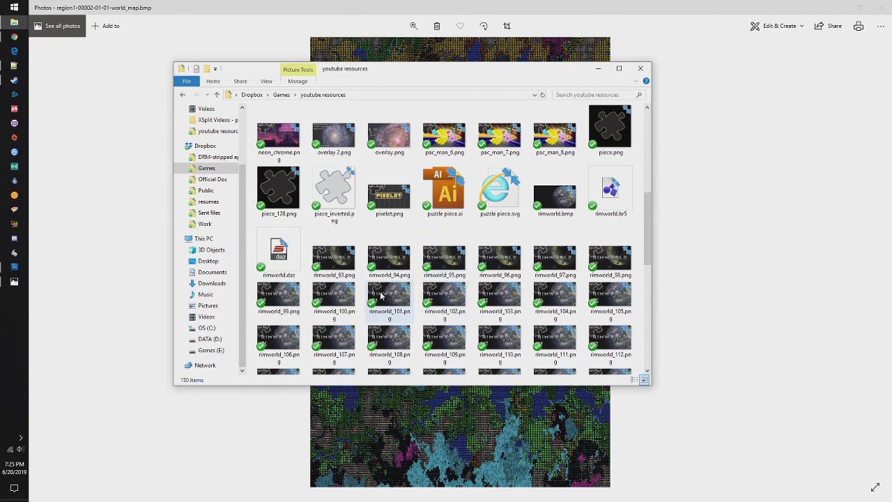
double_click(381, 297)
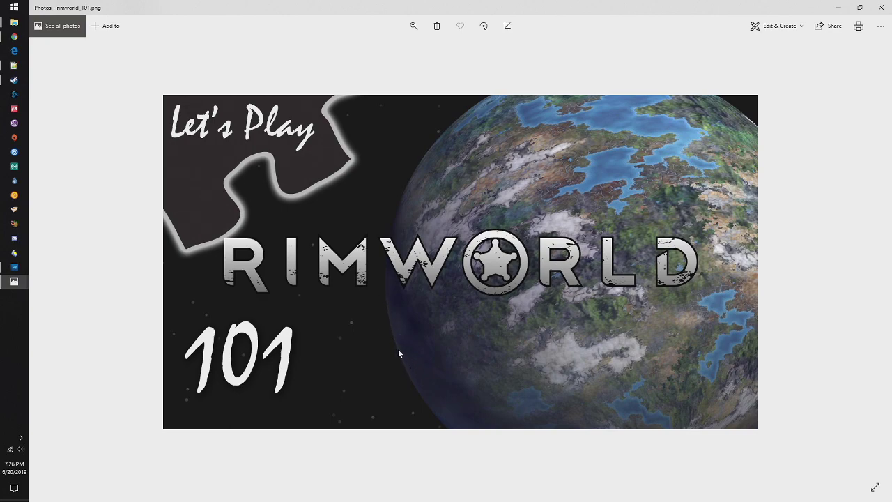
click(839, 8)
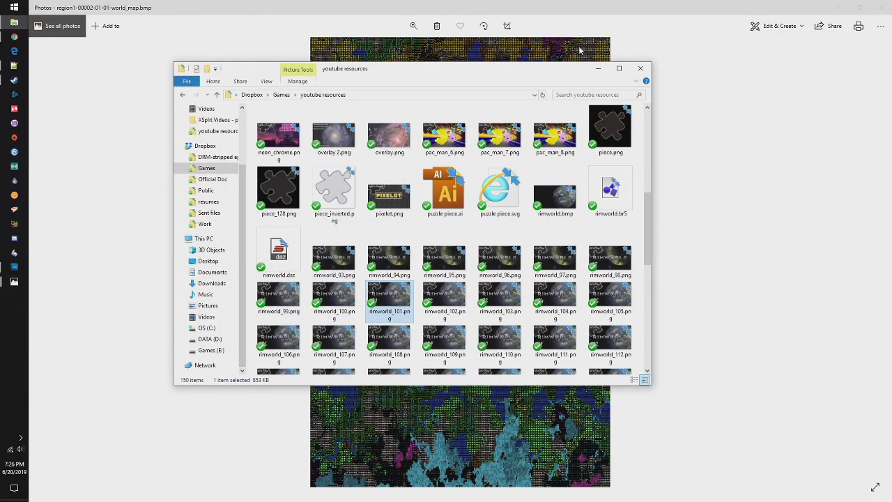
click(734, 89)
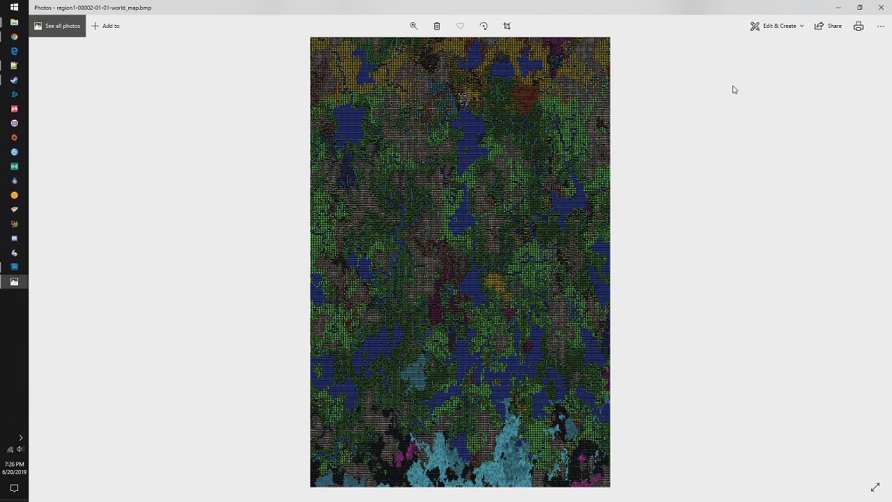
- Close the world map viewer and show Photoshop's Untitled-2 document with the RimWorld planet screenshot
click(877, 8)
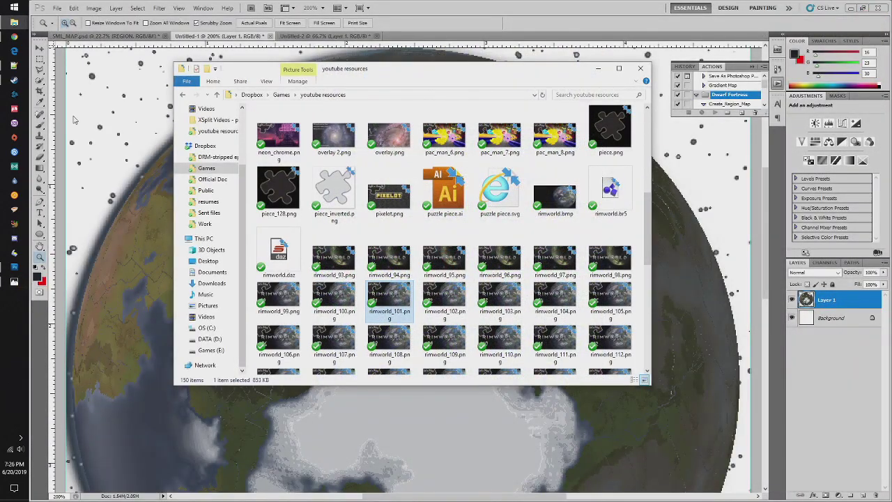
click(404, 17)
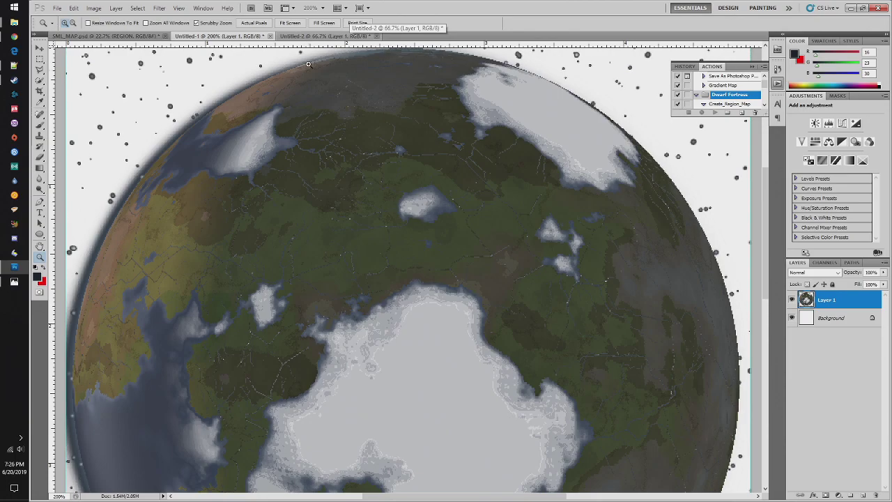
click(310, 37)
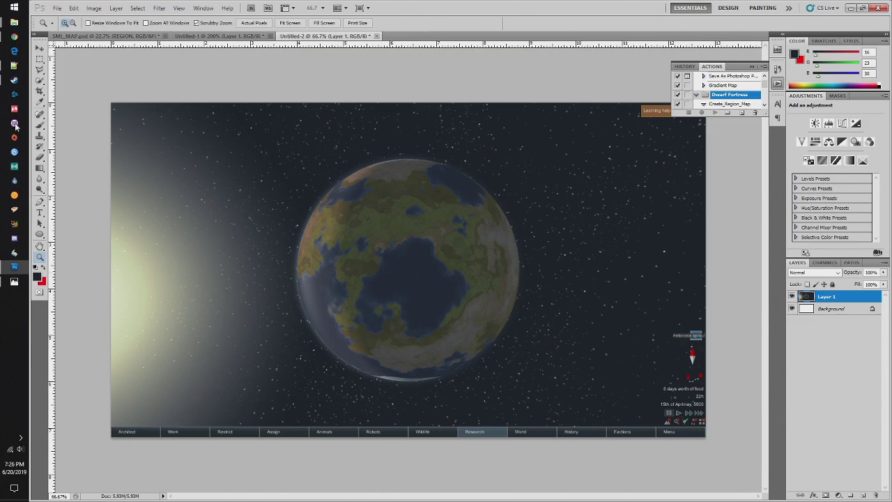
mouse_move(14, 41)
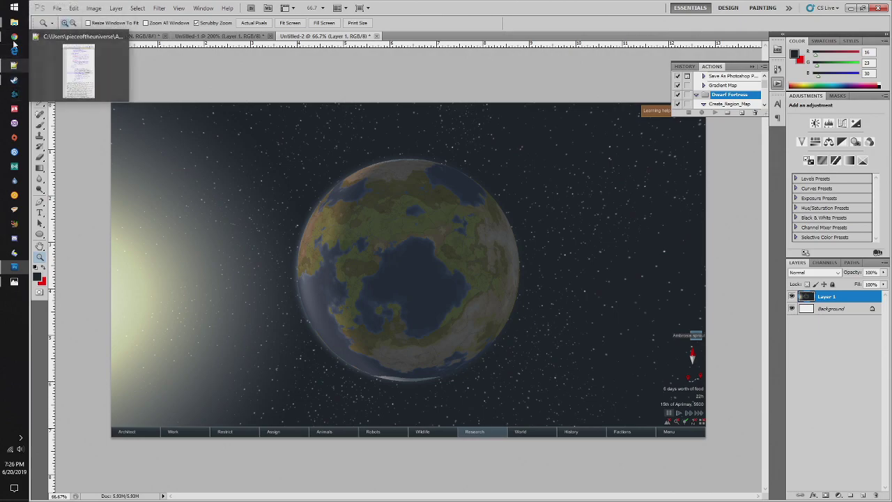
mouse_move(14, 20)
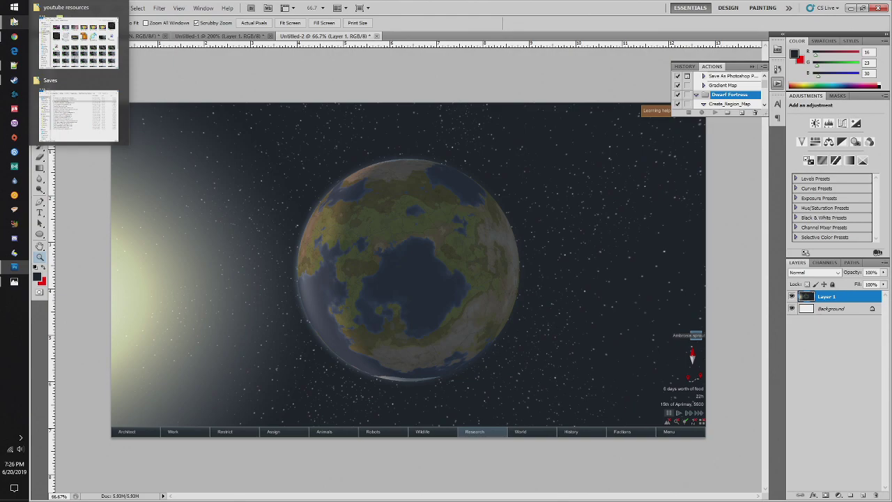
- Review the Verhenkodio save in Notepad++, then show the DATA (D:) drive in the Saves Explorer window
click(97, 117)
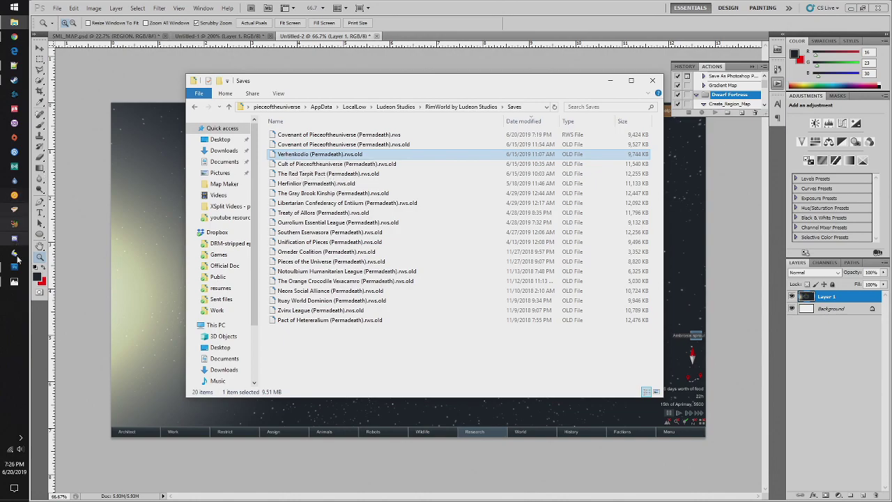
click(12, 64)
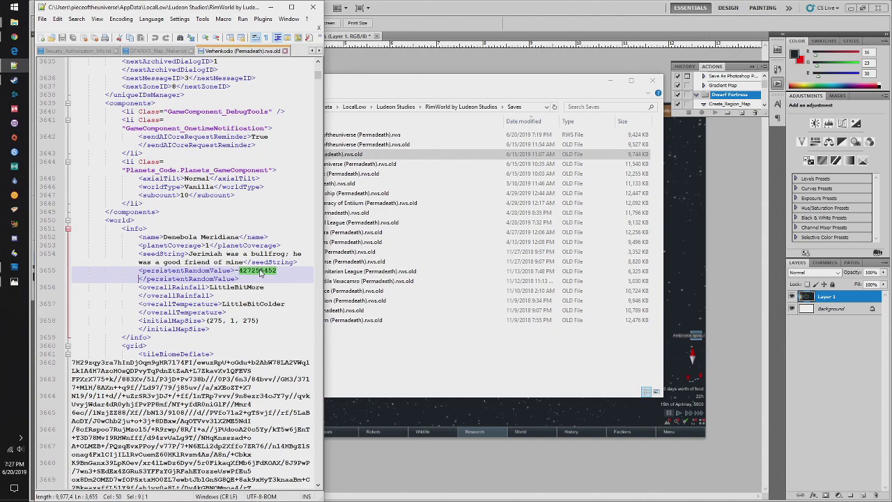
click(398, 91)
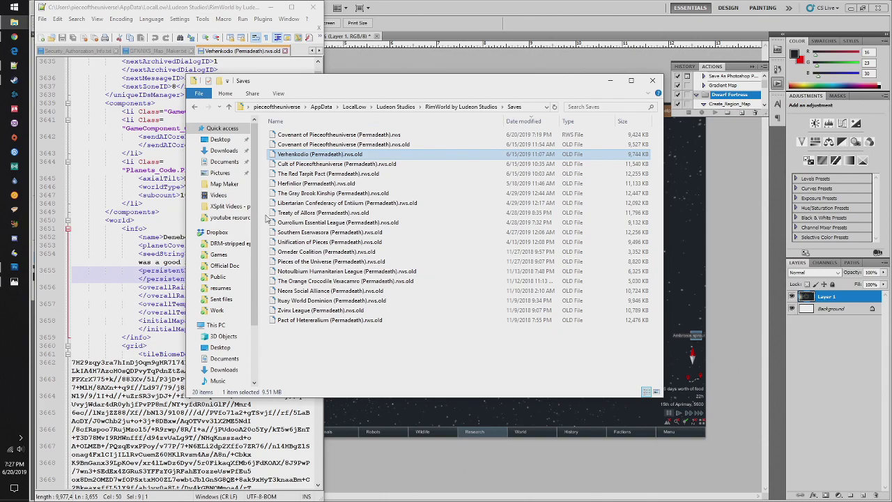
scroll(252, 334, down, 3)
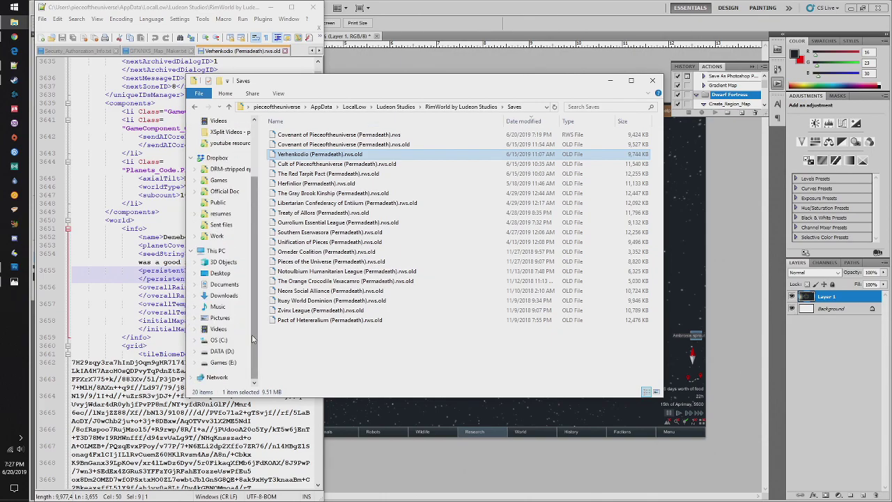
click(220, 352)
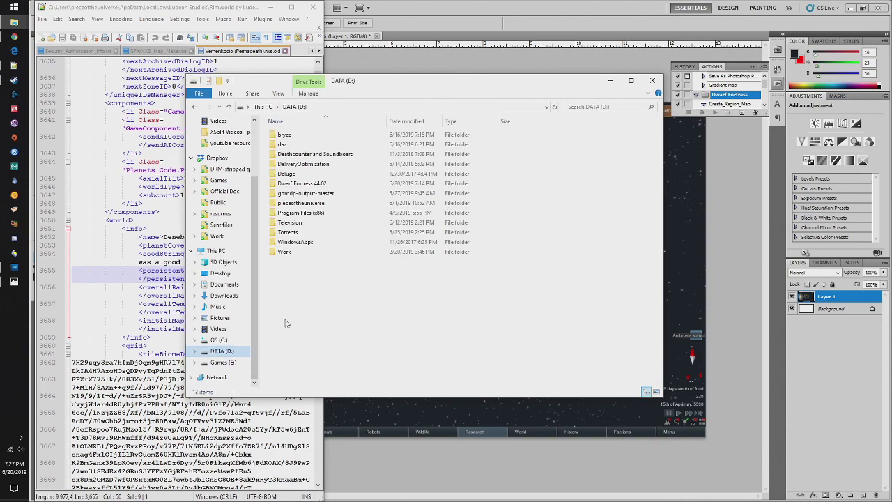
- Launch Dwarf Fortress 44.02 and start Design New World with Advanced Parameters, selecting LARGE REGION
double_click(318, 184)
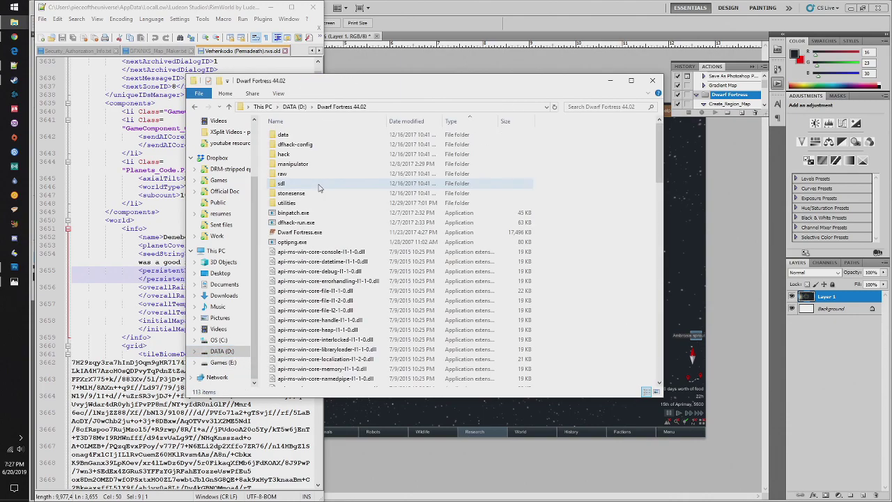
double_click(303, 232)
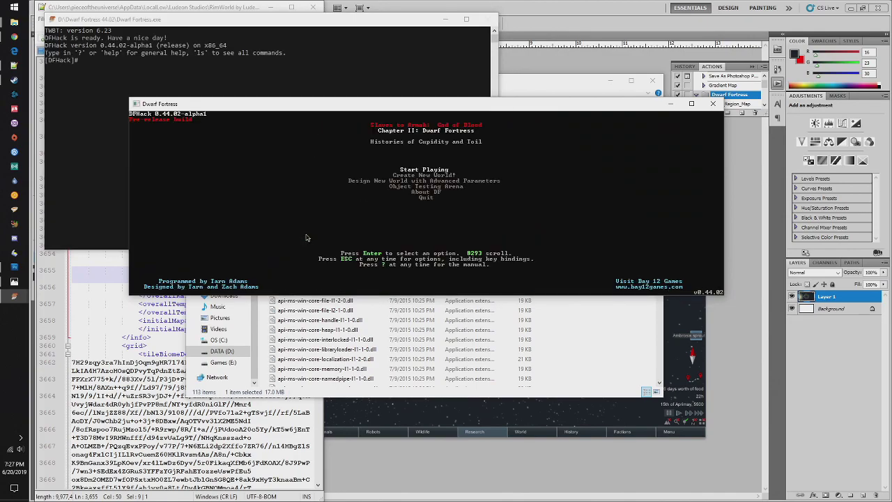
key(Down)
key(Down)
key(Return)
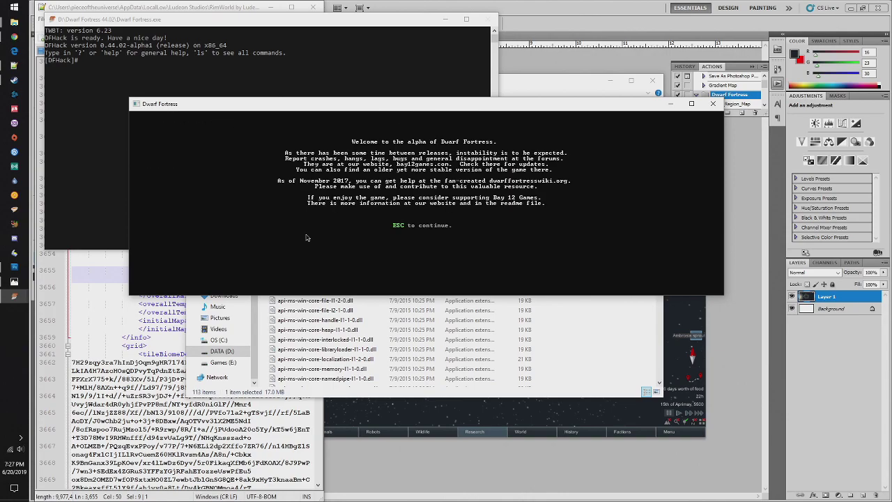
key(Escape)
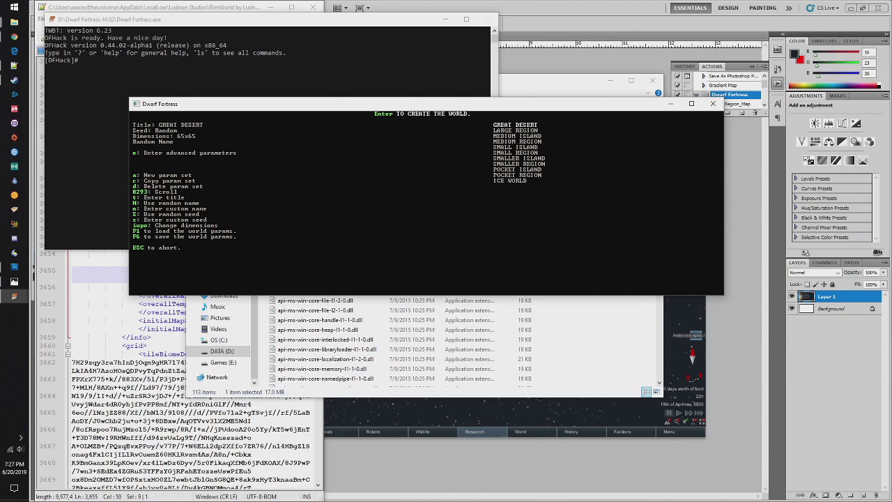
key(Down)
key(Down)
key(Down)
key(Down)
key(Down)
key(Down)
key(Down)
key(Down)
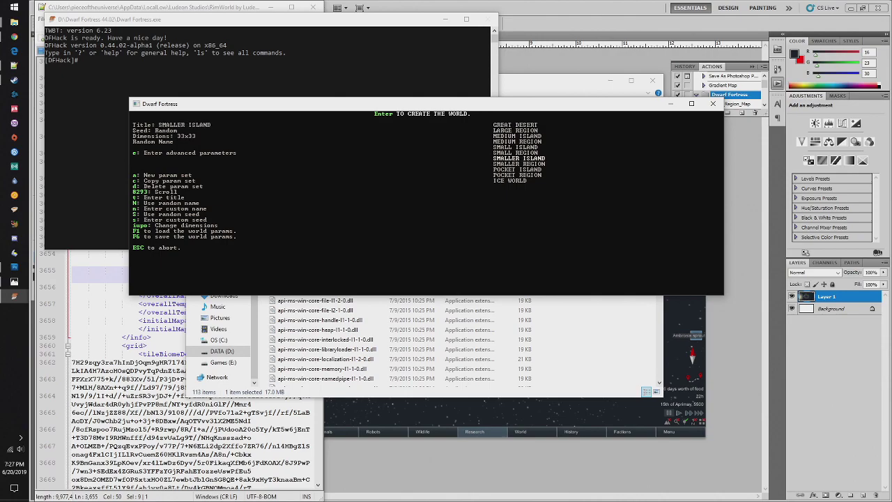
key(Up)
key(Up)
key(Up)
key(Up)
key(Up)
key(Up)
key(Up)
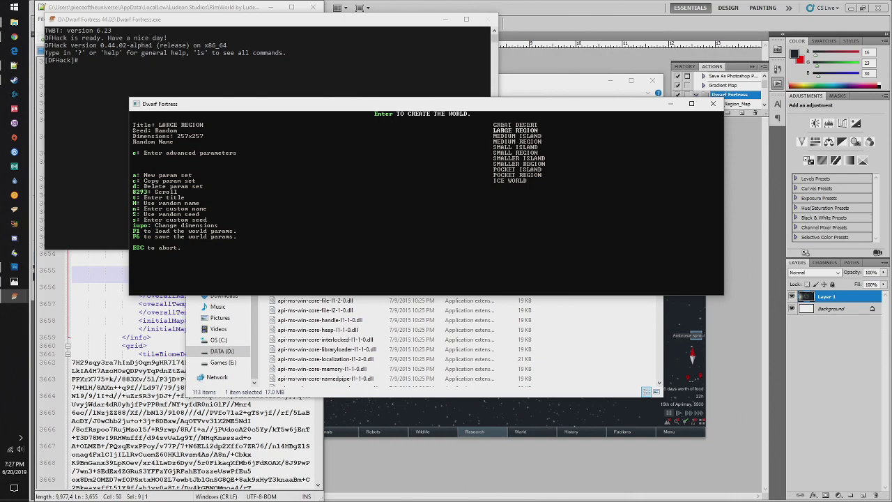
- Open LARGE REGION's advanced parameters and begin entering 2 for the End Year
key(e)
key(Down)
key(Down)
key(Down)
key(Down)
key(Down)
key(Down)
key(Down)
key(Down)
key(Down)
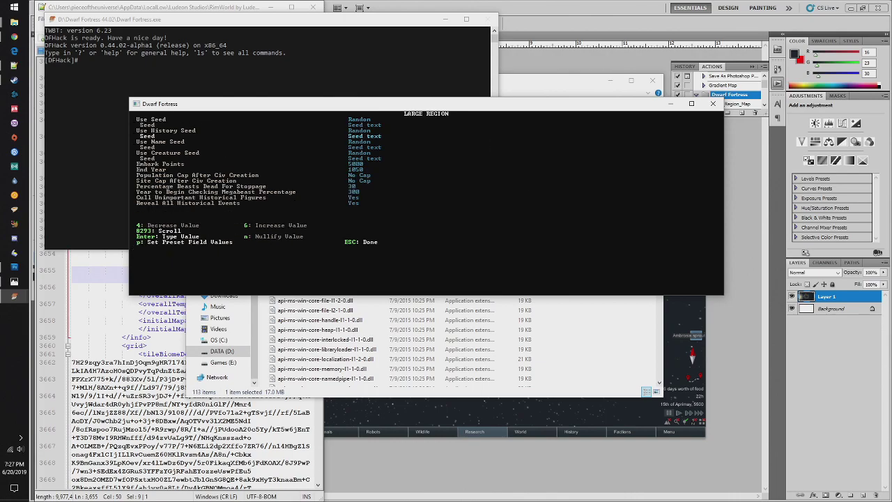
key(Return)
text(2)
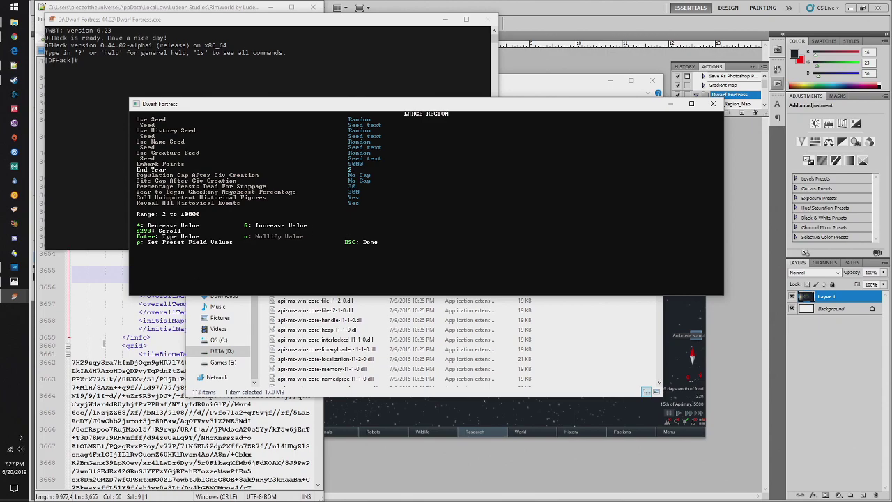
- Copy the save's persistentRandomValue into the world Seed as 427255452
click(103, 344)
click(265, 274)
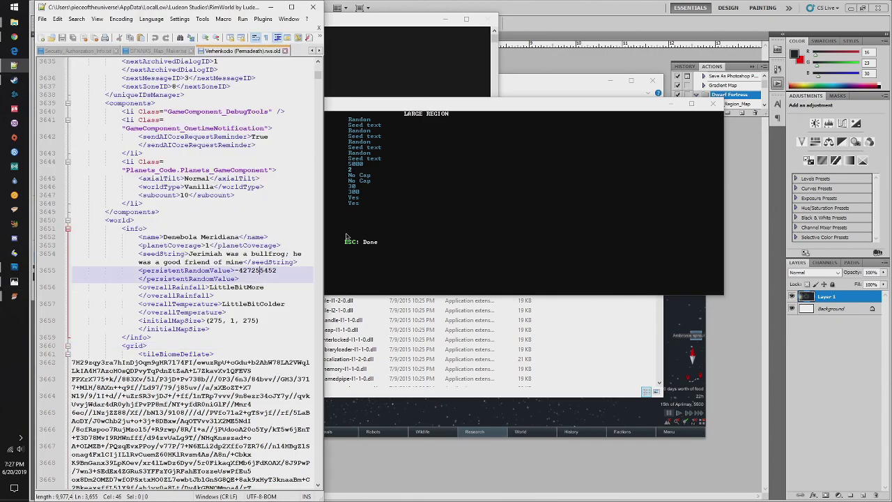
click(418, 105)
drag(418, 105, 492, 60)
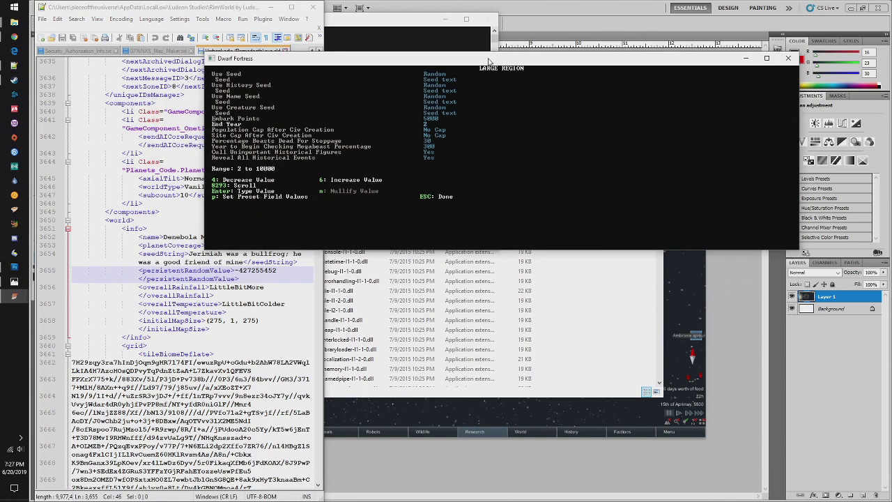
key(Up)
key(Up)
key(Up)
key(Up)
key(Up)
key(Up)
key(Up)
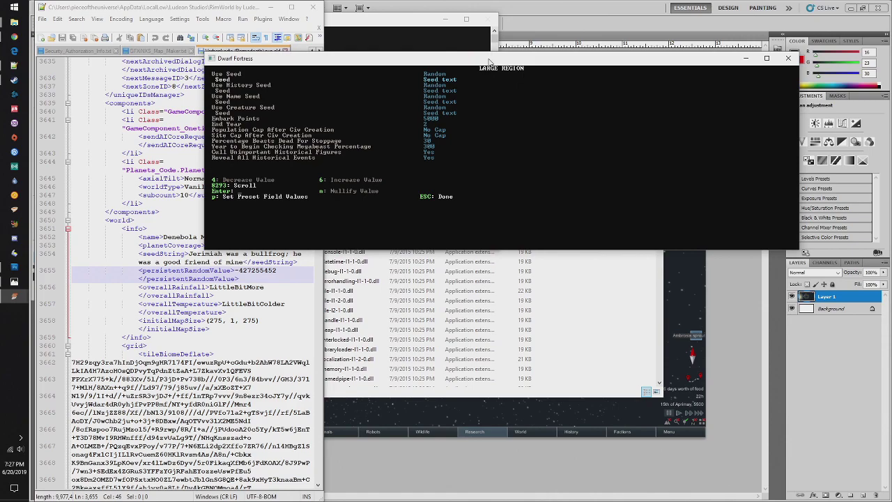
text(427255452)
key(Return)
key(Down)
key(Down)
key(Down)
key(Down)
key(Down)
key(Down)
key(Down)
key(Down)
key(Down)
key(Down)
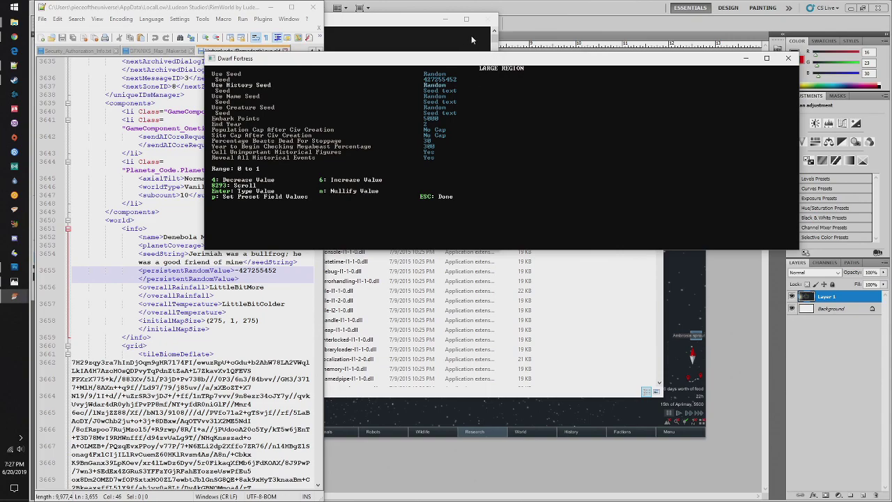
- Step past the elevation, rainfall and savagery ranges and set Pole to North and South
key(Down)
key(Down)
key(Down)
key(Down)
key(Down)
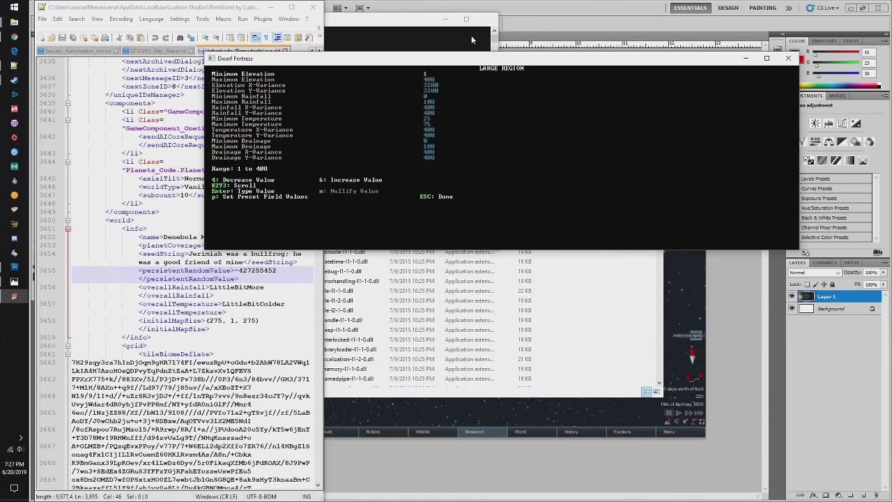
key(Down)
key(Down)
key(Down)
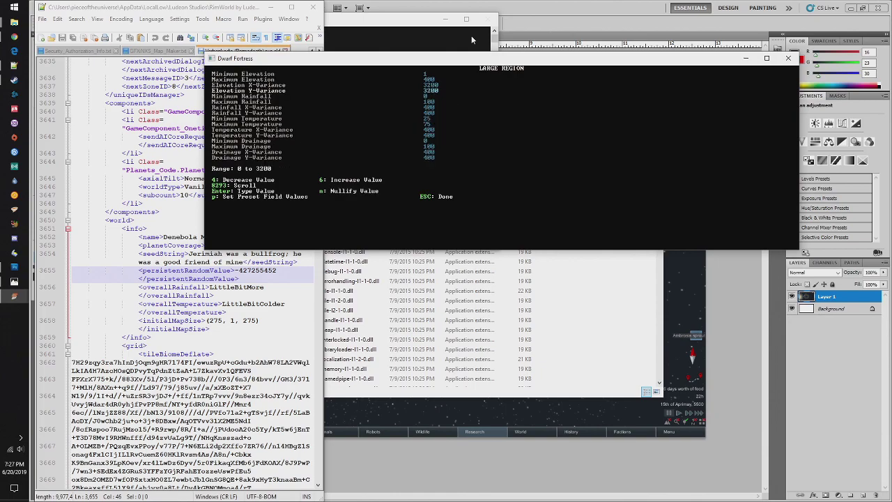
key(Down)
key(Down)
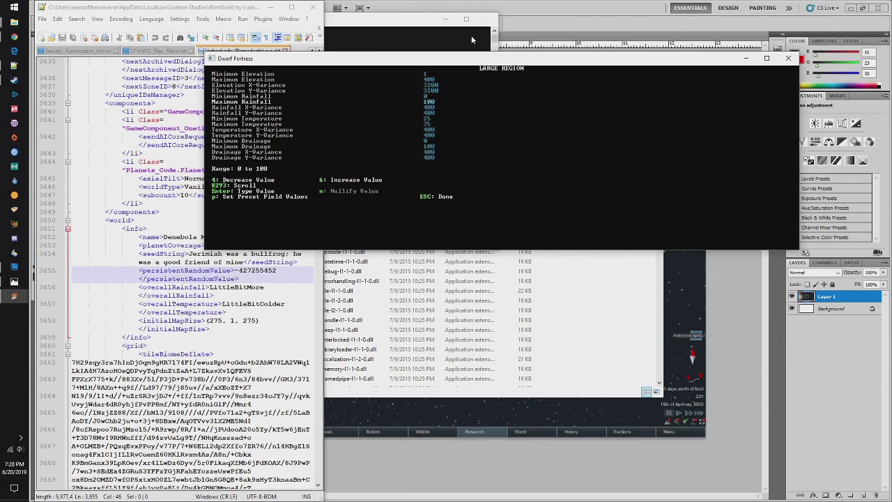
key(Up)
key(Up)
key(Up)
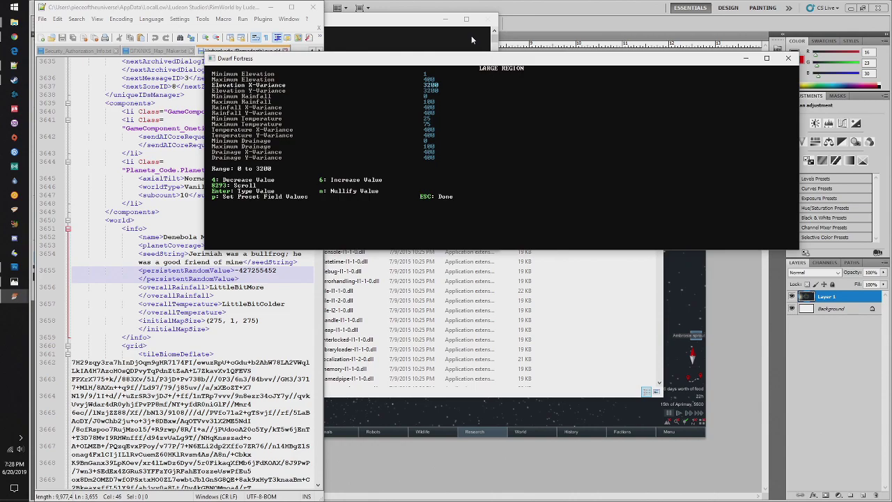
key(Up)
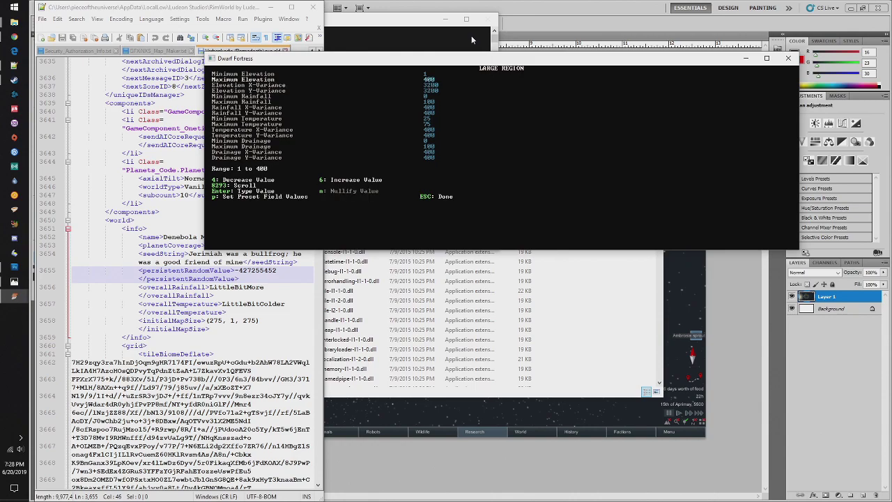
key(Up)
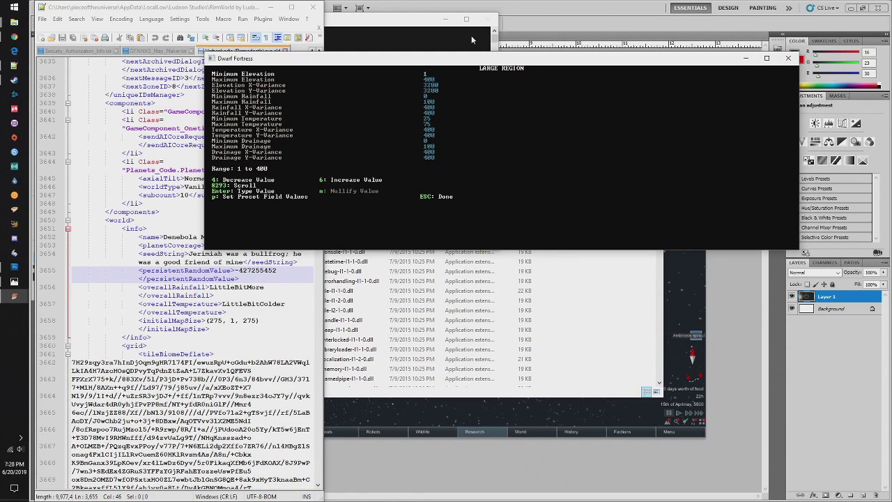
key(Down)
key(Down)
key(Down)
key(Down)
key(Down)
key(Down)
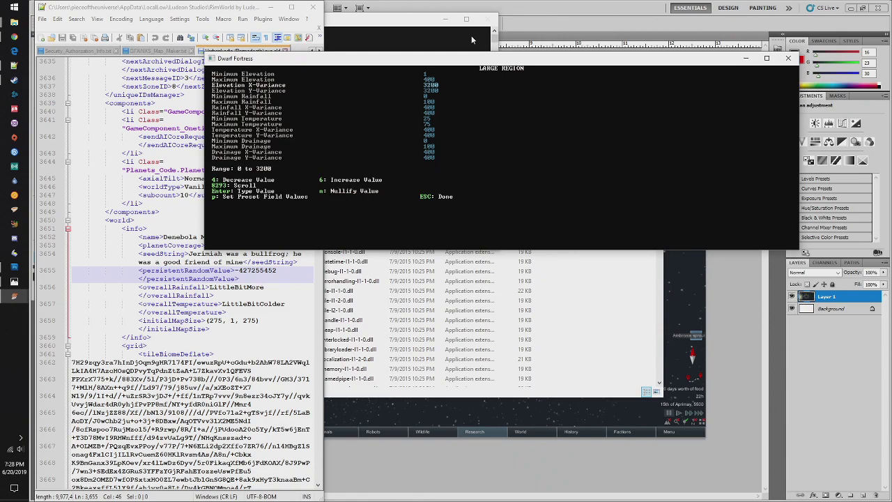
key(Down)
key(Down)
key(Down)
key(Down)
key(Down)
key(Down)
key(Down)
key(Down)
key(Down)
key(Down)
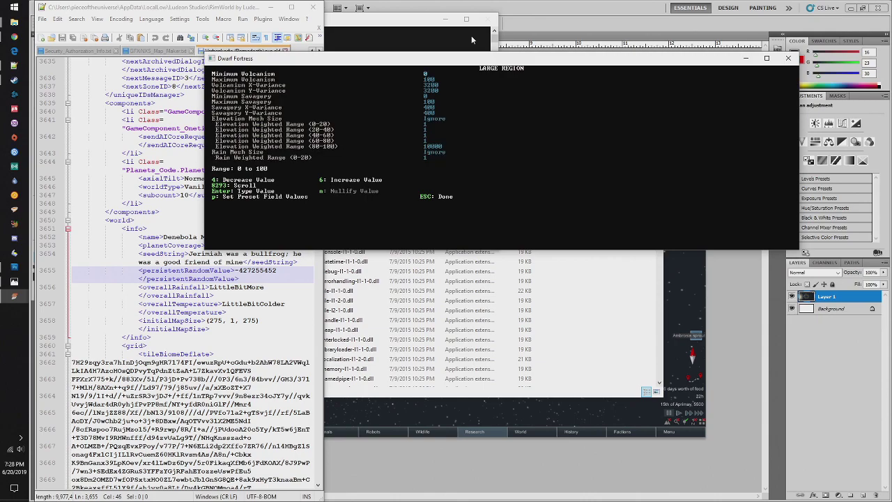
key(Down)
key(Down)
key(Down)
key(Down)
key(Down)
key(Down)
key(Down)
key(Down)
key(Down)
key(Down)
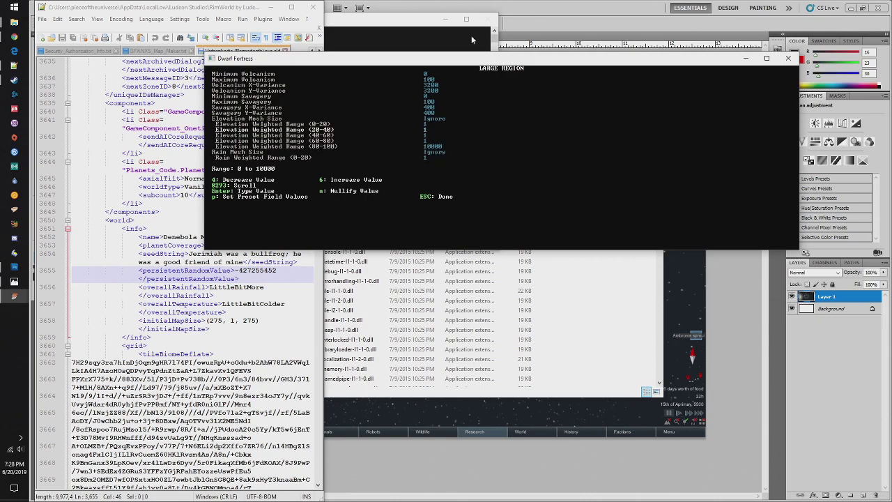
key(Down)
key(Down)
key(Down)
key(Down)
key(Down)
key(Down)
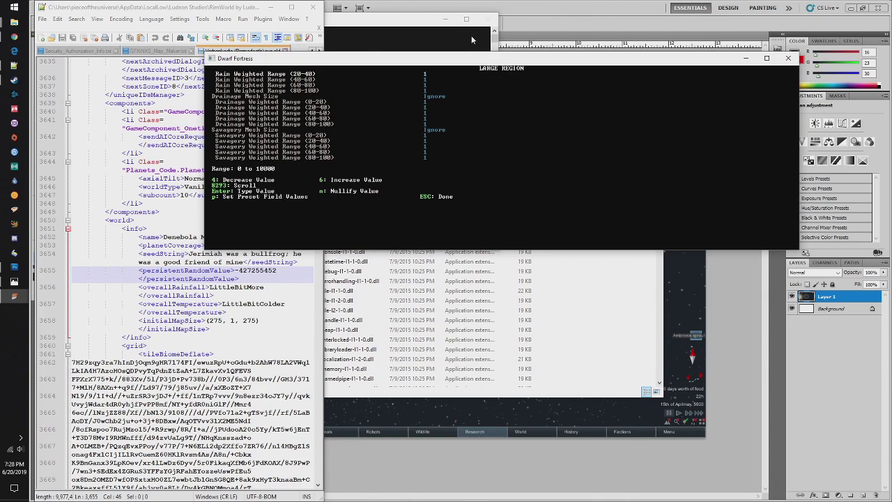
key(Down)
key(Down)
key(Down)
key(Down)
key(Down)
key(Down)
key(Down)
key(Down)
key(Down)
key(Down)
key(Down)
key(Down)
key(Down)
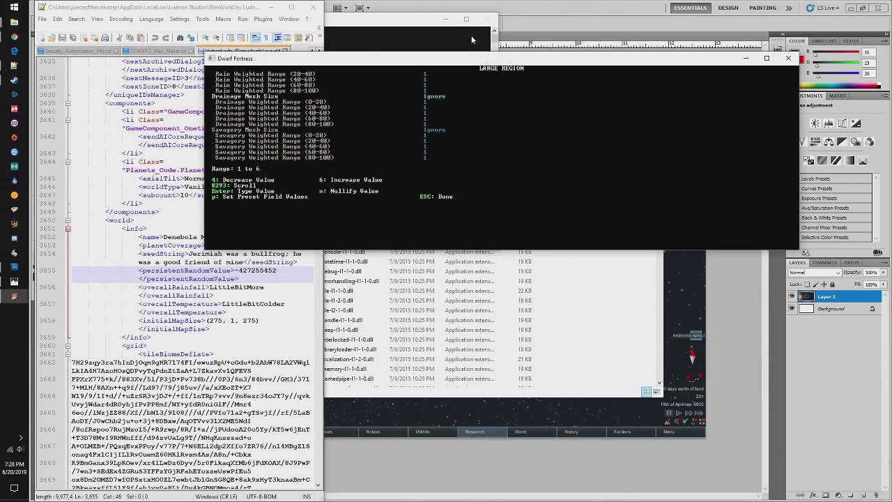
key(Down)
key(Down)
key(Down)
key(Down)
key(Down)
key(Down)
key(Down)
key(Down)
key(Down)
key(Down)
key(Down)
key(Down)
key(Down)
key(Down)
key(Down)
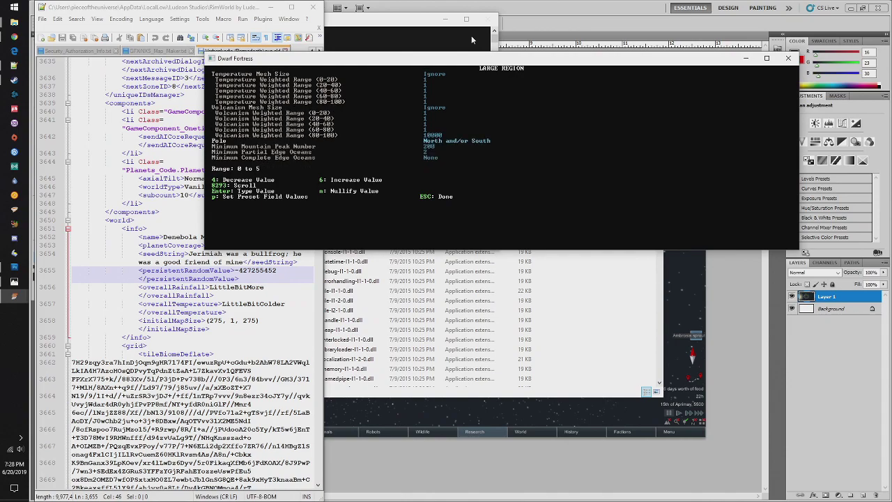
key(6)
key(6)
key(6)
- Set Minimum Mountain Peak Number to 2 and Minimum Partial Edge Oceans to 3
key(Down)
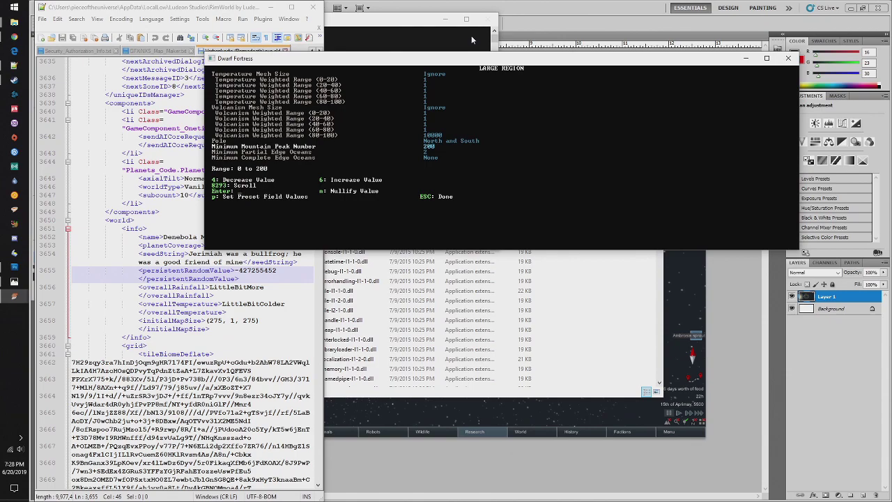
key(BackSpace)
key(BackSpace)
key(Return)
key(Down)
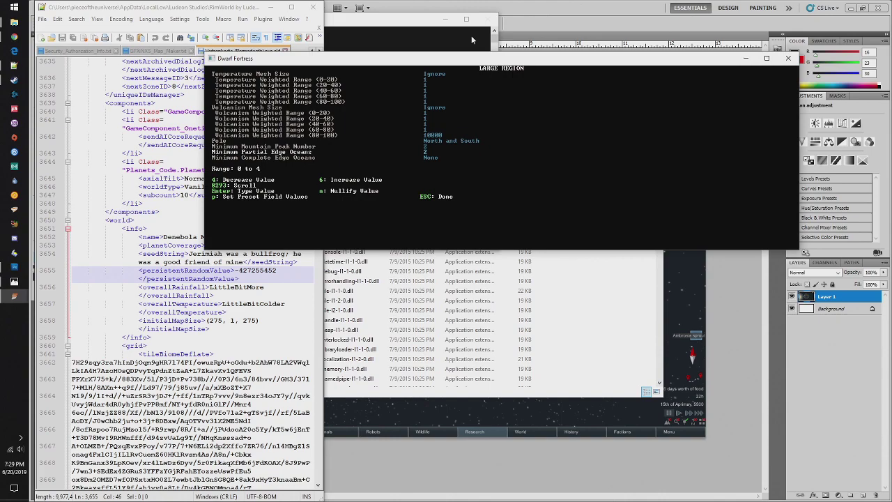
key(Return)
text(3)
key(Return)
- Set Minimum Complete Edge Oceans to 0
key(Down)
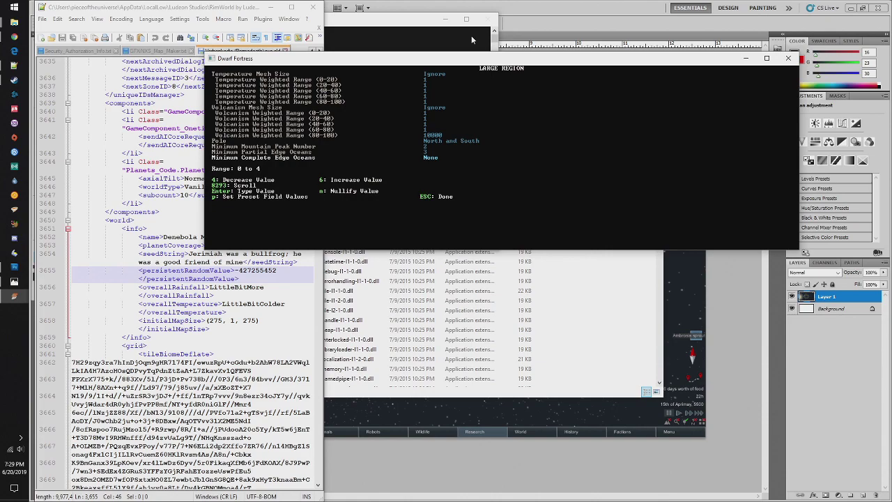
key(Up)
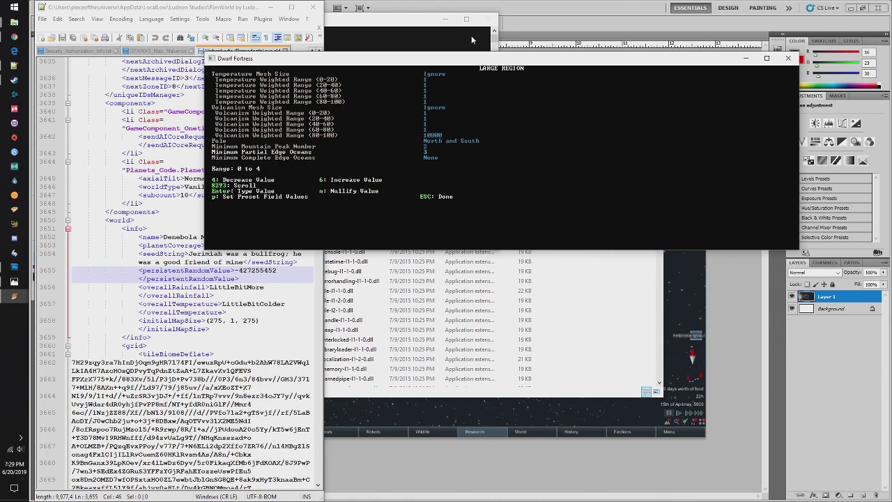
key(Down)
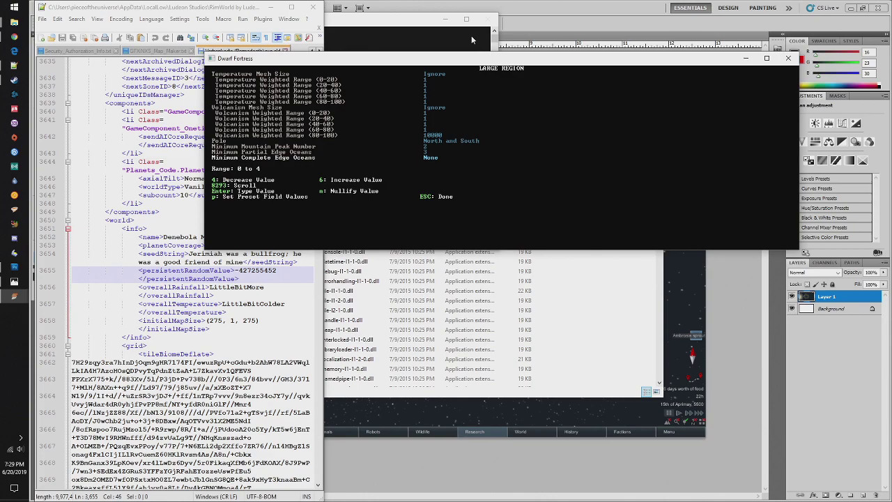
key(Return)
text(0)
key(Return)
key(Down)
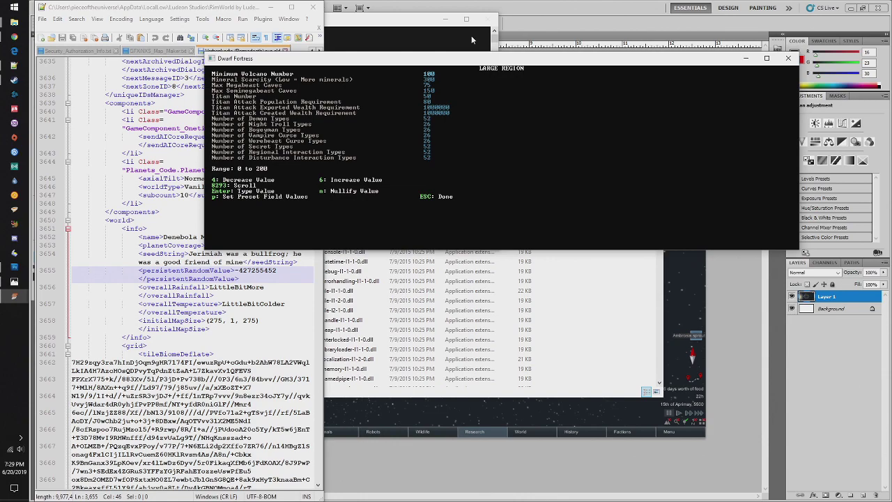
- Set Minimum Volcano Number to 2
key(Return)
text(2)
key(Return)
key(Down)
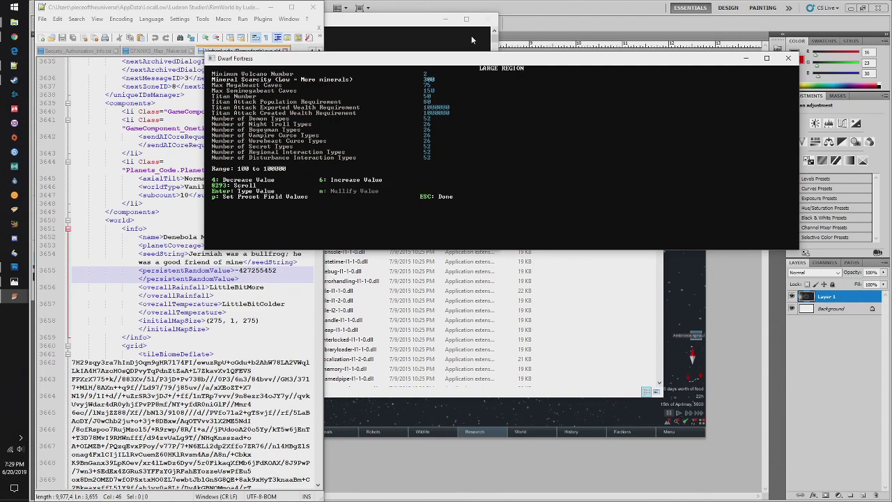
key(Down)
key(Down)
key(Down)
key(Down)
key(Down)
key(Down)
key(Down)
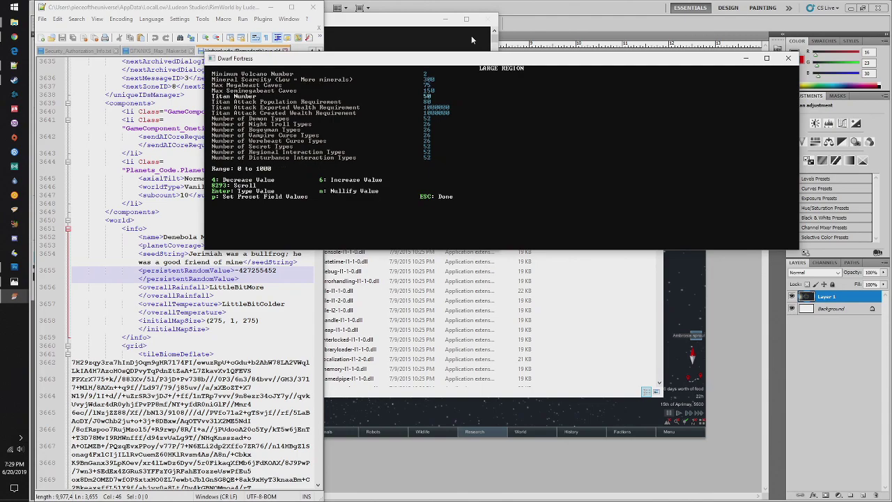
- Page through the region, cavern and civilization settings, then exit advanced parameters
key(Down)
key(Down)
key(Down)
key(Down)
key(Down)
key(Down)
key(Down)
key(Down)
key(Down)
key(Down)
key(Down)
key(Down)
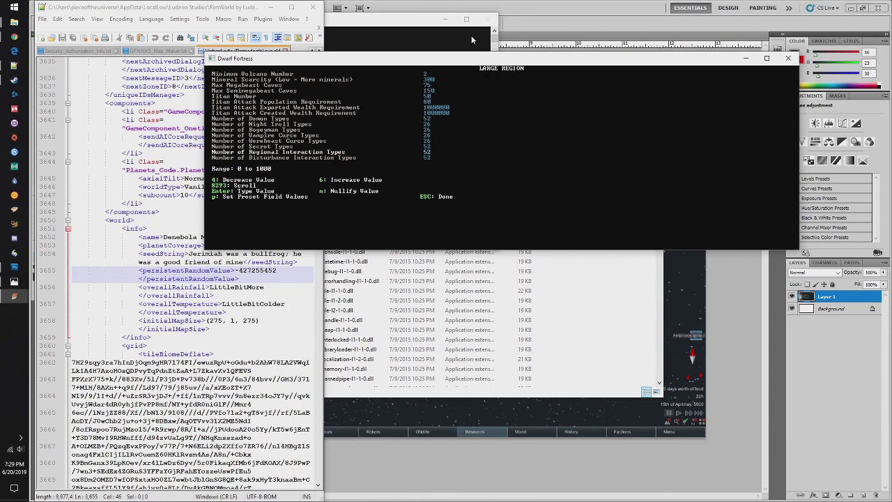
key(Down)
key(Down)
key(Down)
key(Down)
key(Down)
key(Down)
key(Down)
key(Down)
key(Down)
key(Down)
key(Down)
key(Down)
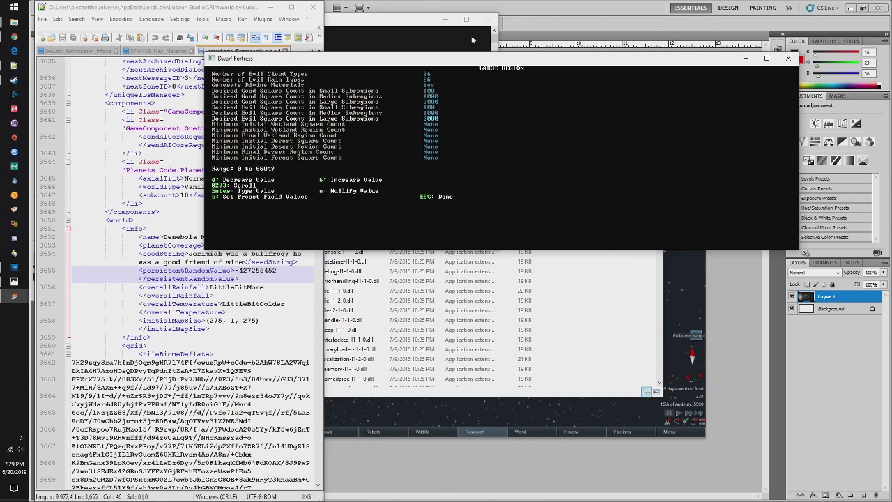
key(Down)
key(Down)
key(Down)
key(Down)
key(Down)
key(Down)
key(Down)
key(Down)
key(Down)
key(Down)
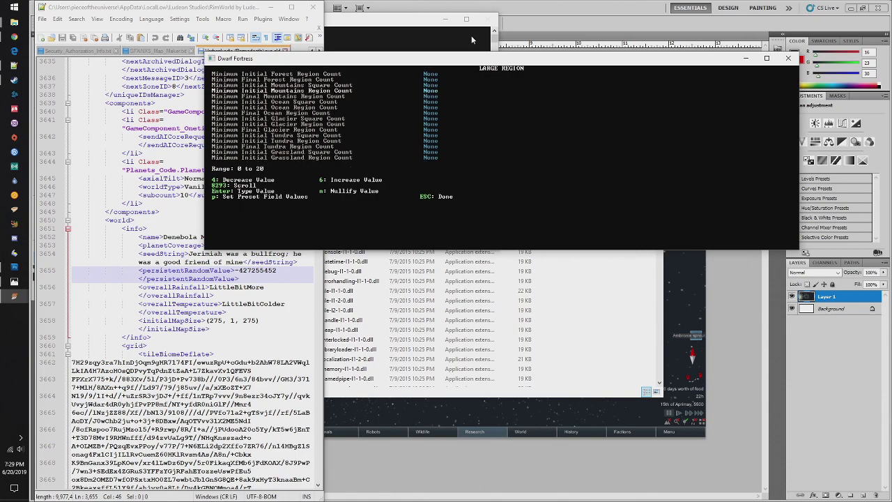
key(Down)
key(Down)
key(Down)
key(Down)
key(Down)
key(Down)
key(Down)
key(Down)
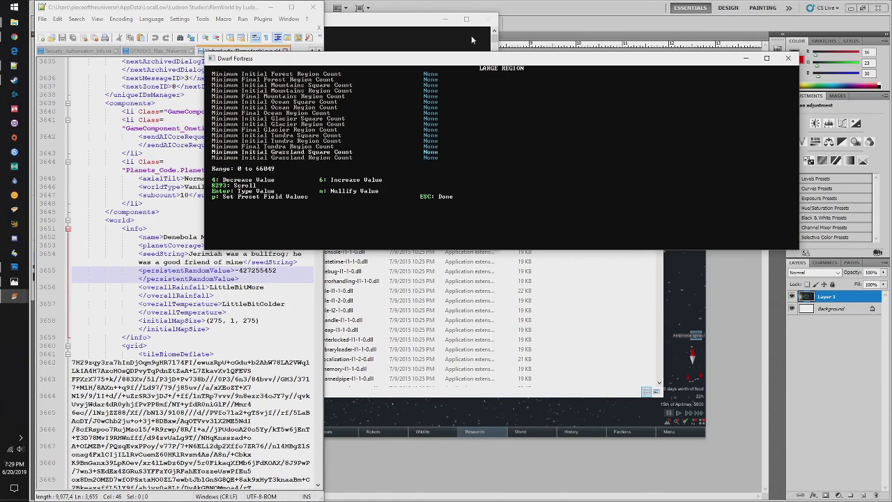
key(Down)
key(Down)
key(Down)
key(Down)
key(Down)
key(Down)
key(Down)
key(Down)
key(Down)
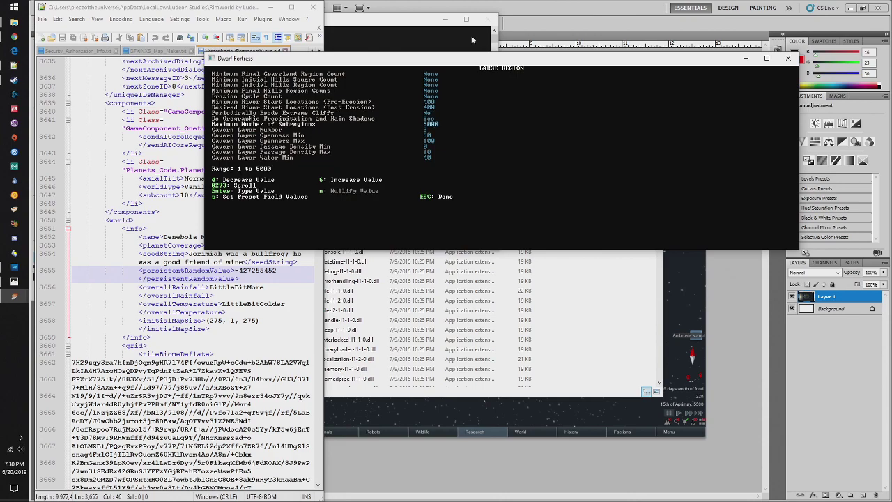
key(Down)
key(Down)
key(Down)
key(Down)
key(Down)
key(Down)
key(Down)
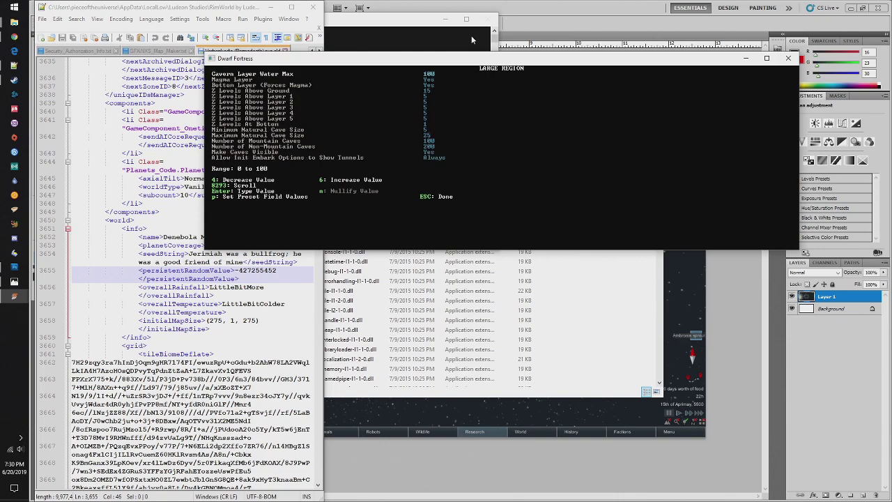
key(Down)
key(Down)
key(Down)
key(Down)
key(Down)
key(Down)
key(Down)
key(Down)
key(Down)
key(Down)
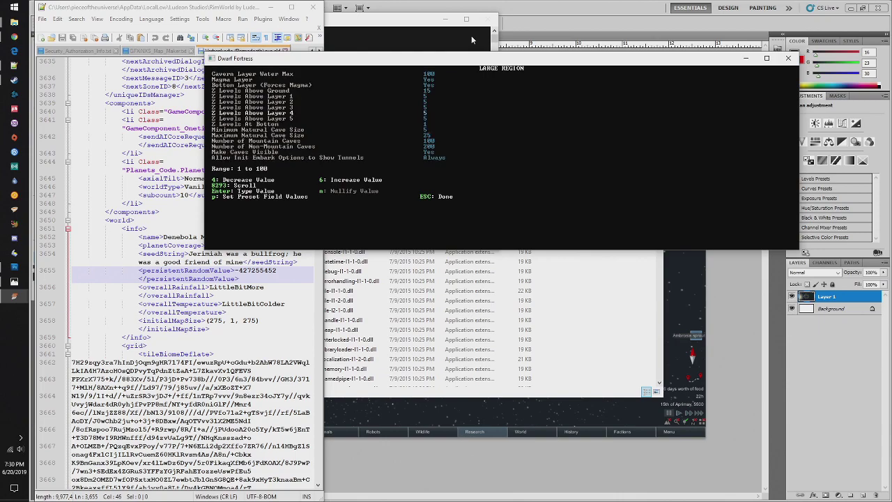
key(Down)
key(Down)
key(Down)
key(Down)
key(Down)
key(Down)
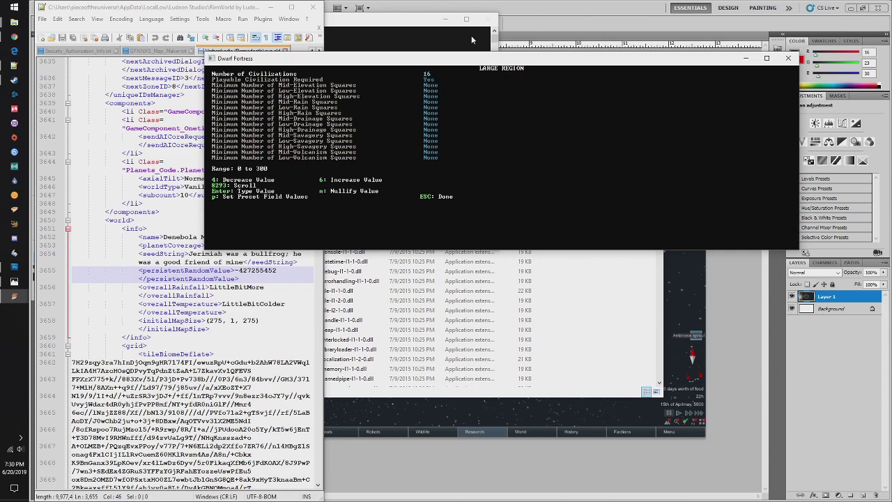
key(Escape)
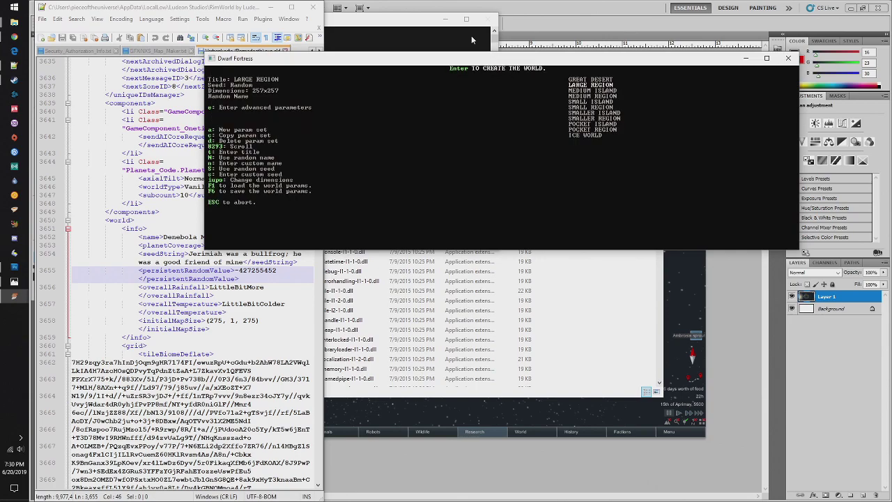
- Generate the world without saving the parameters, answering y at the unsaved-changes prompt
key(Escape)
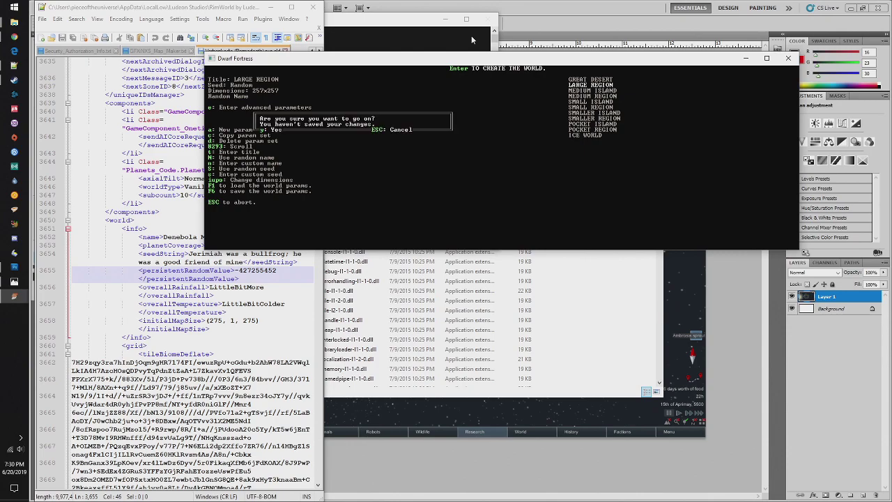
key(y)
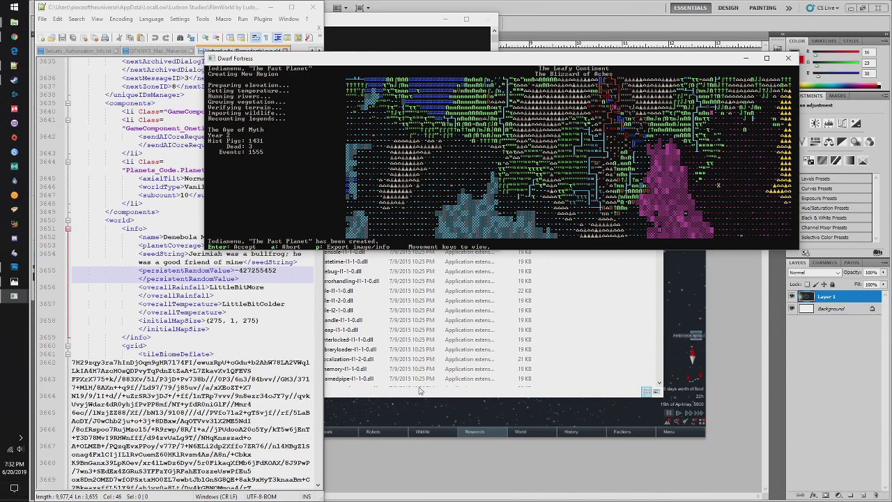
- Preview the region2 and region1 world_map.bmp images in Photos to compare them
click(598, 326)
scroll(291, 249, down, 20)
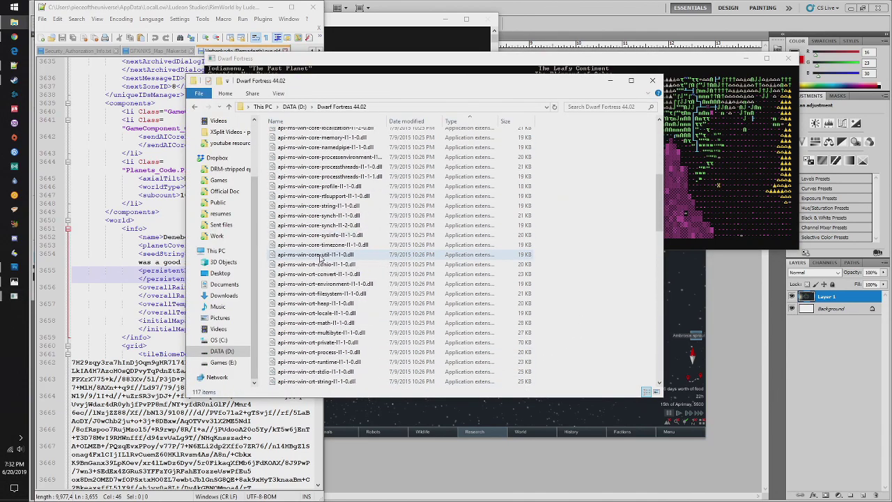
scroll(319, 259, up, 2)
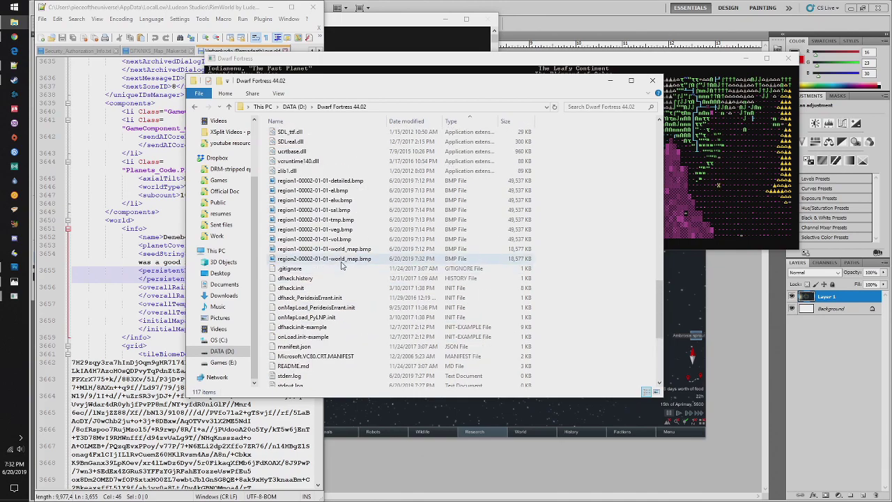
double_click(341, 263)
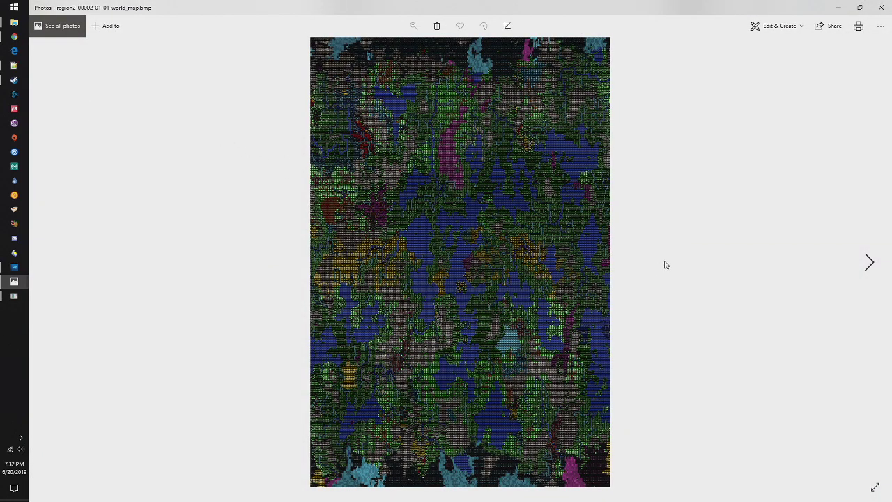
scroll(460, 170, down, 1)
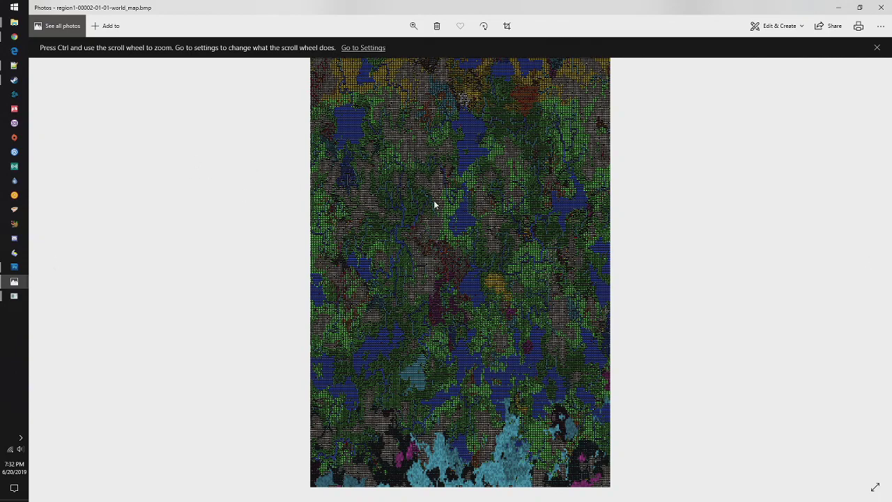
click(882, 8)
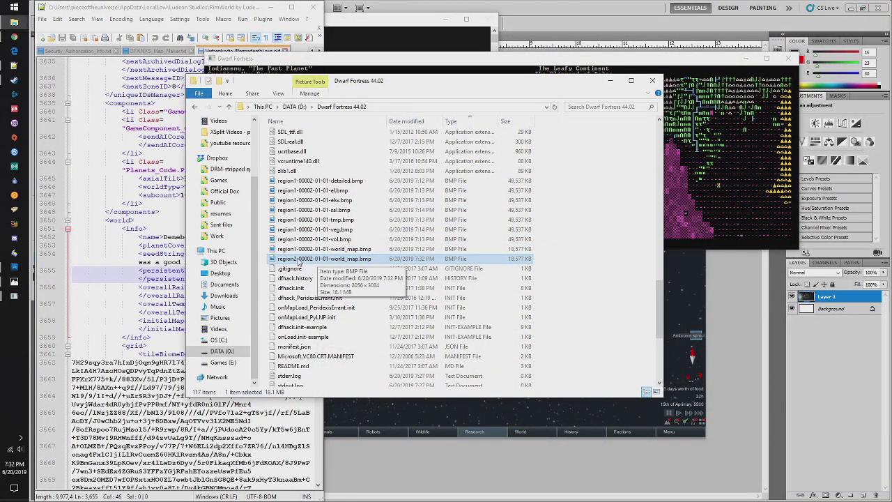
double_click(318, 259)
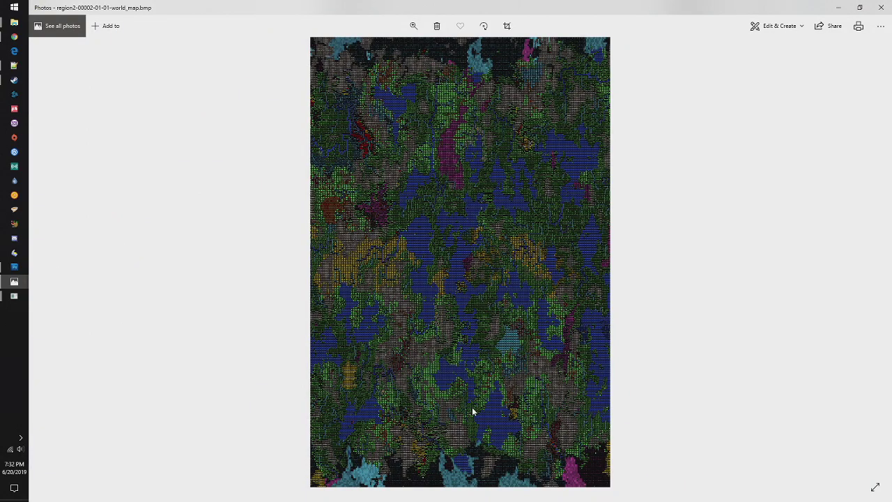
click(881, 7)
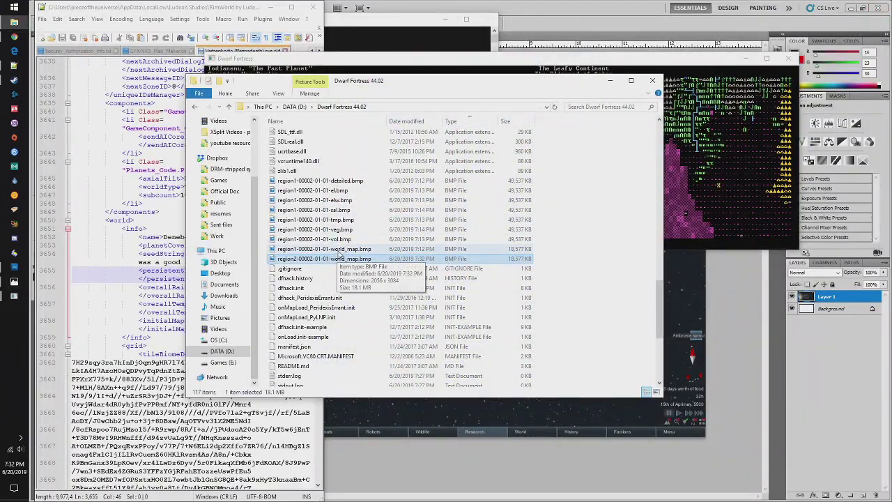
double_click(324, 248)
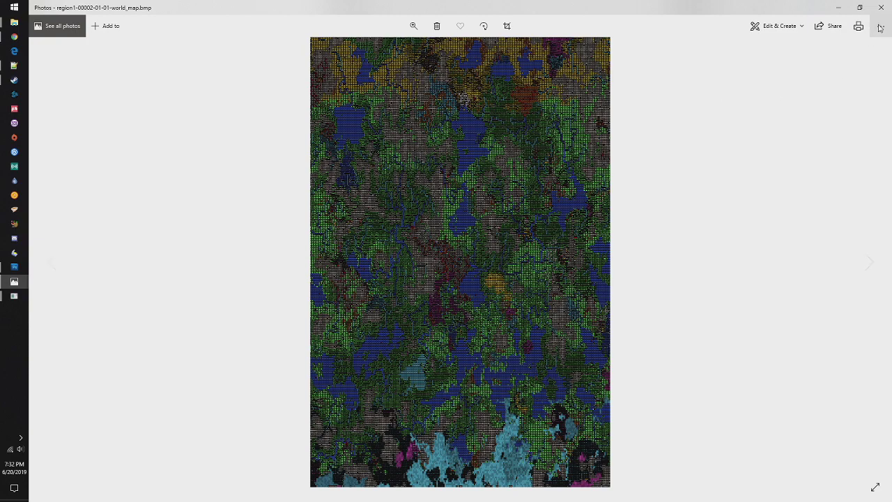
click(881, 7)
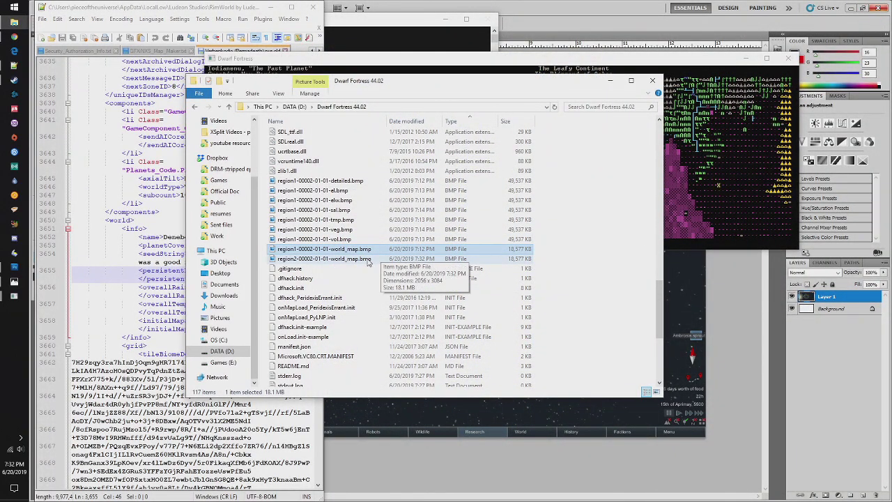
- Permanently delete the eight region1 BMP exports, then show the GFXNXS_Map_Maker.txt instructions
click(351, 183)
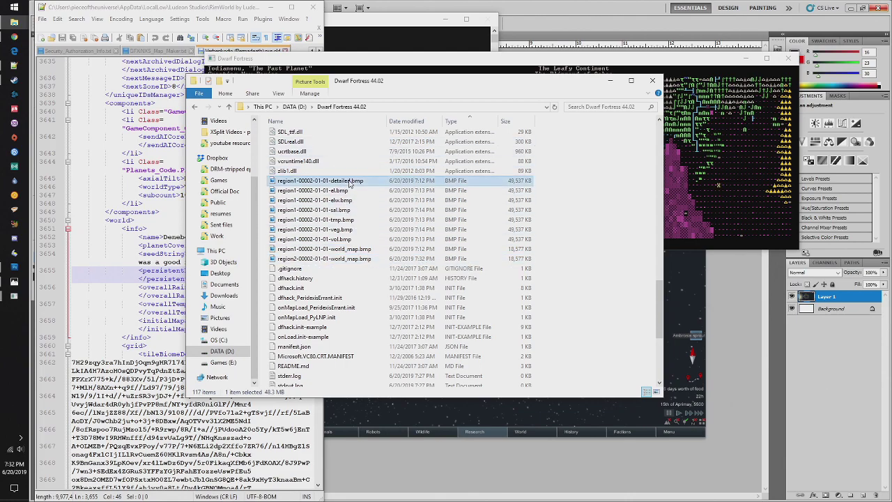
shift+click(349, 248)
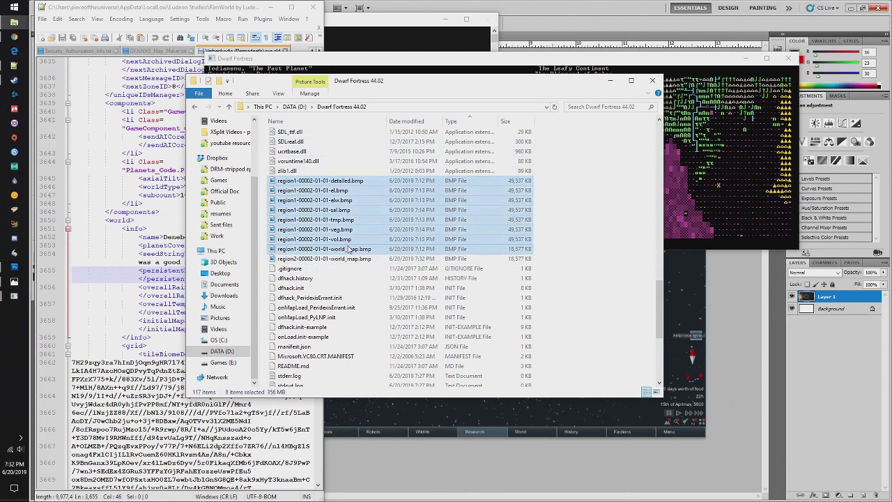
key(shift+Delete)
key(Return)
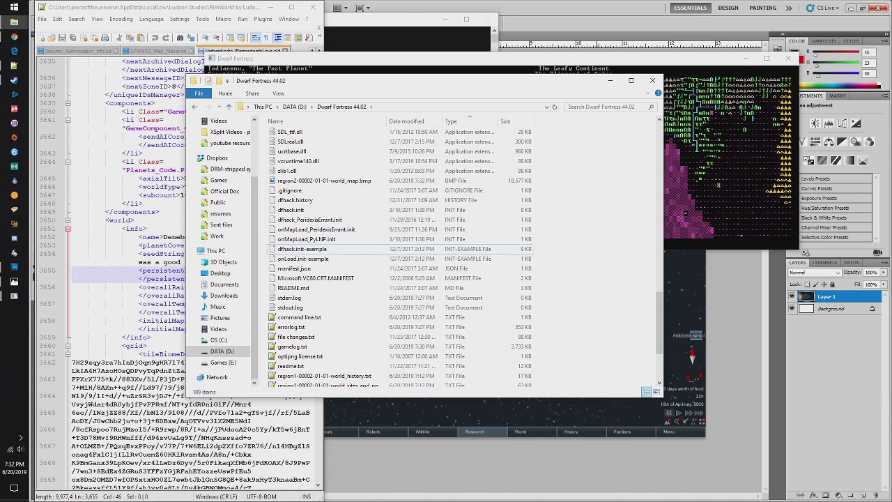
click(147, 52)
click(540, 64)
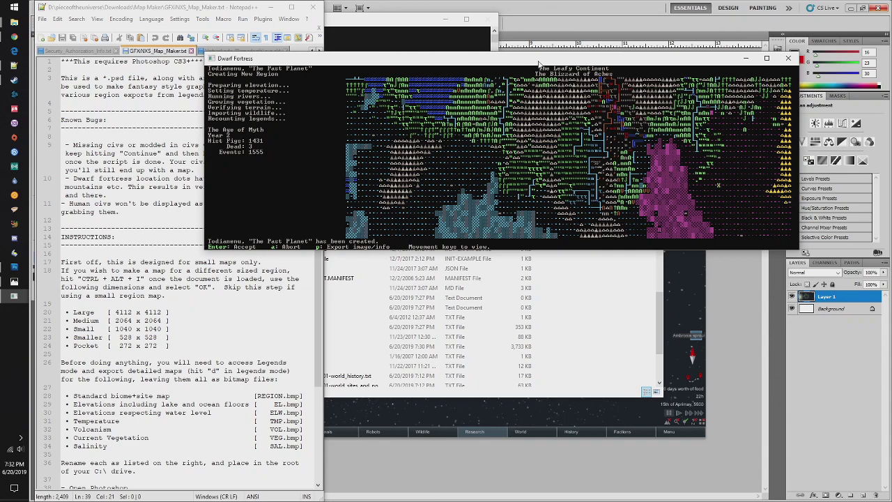
- Accept the new world and load the region2 world Todianenu in Legends mode
key(Return)
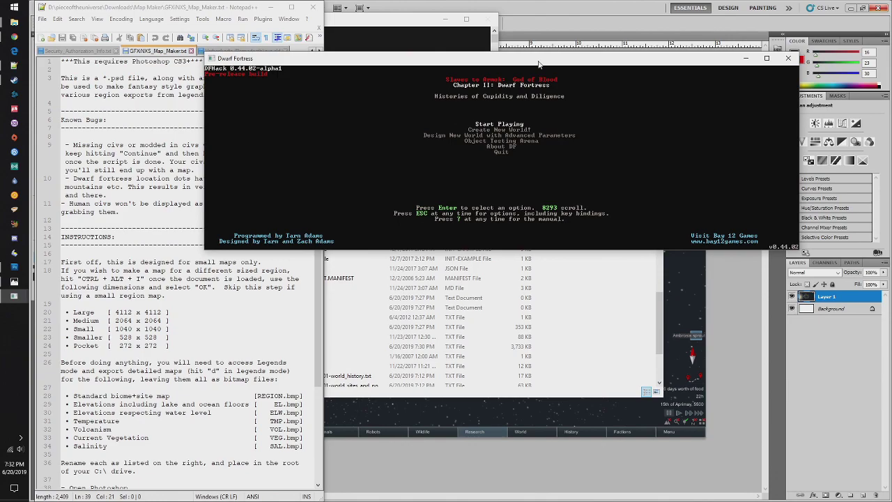
key(Return)
key(Down)
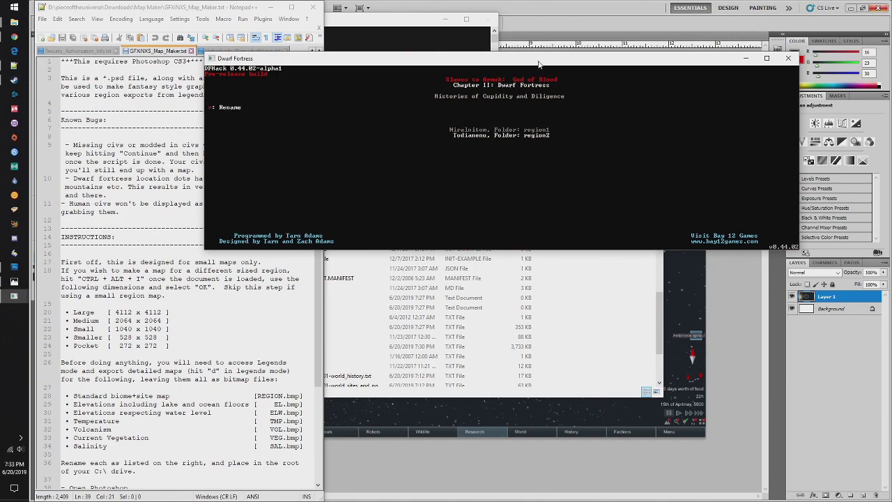
key(Return)
key(Down)
key(Down)
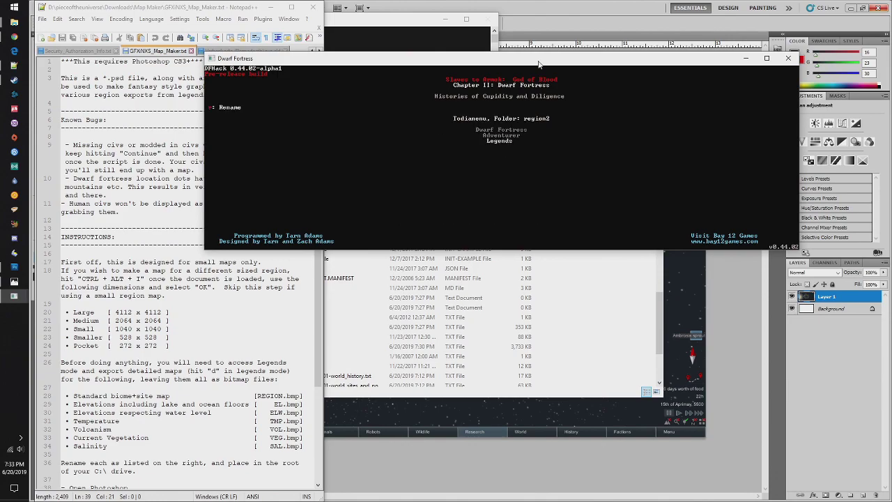
key(Return)
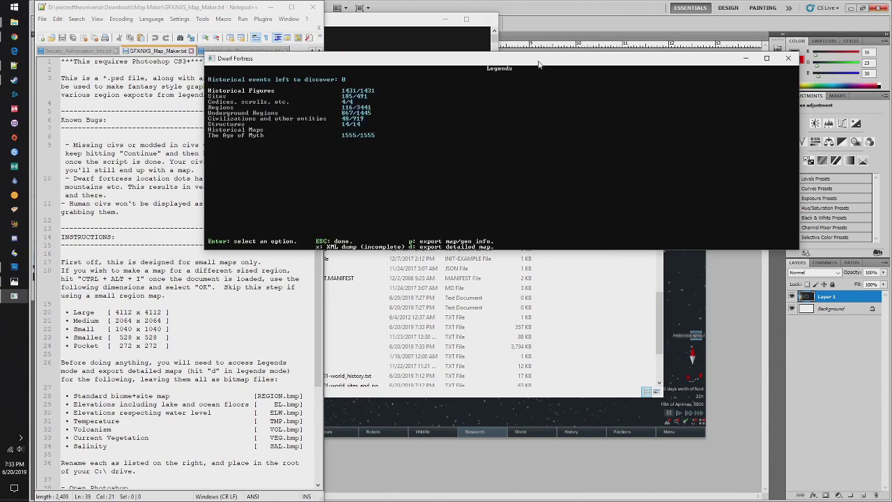
- Export the standard biome+site detailed map and the next two detailed map layers
key(d)
key(Return)
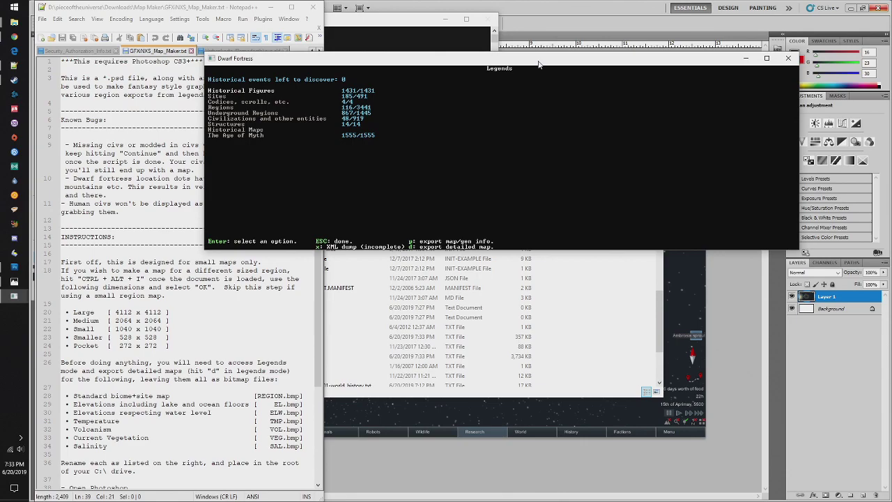
key(d)
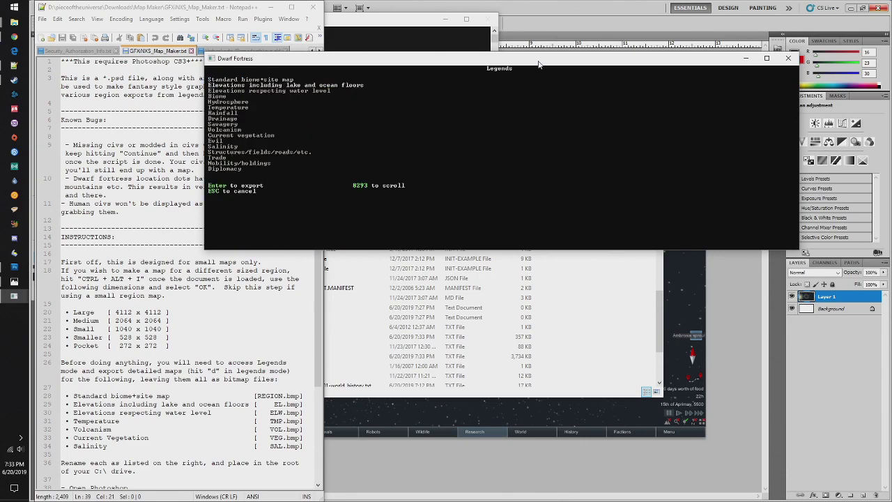
key(Return)
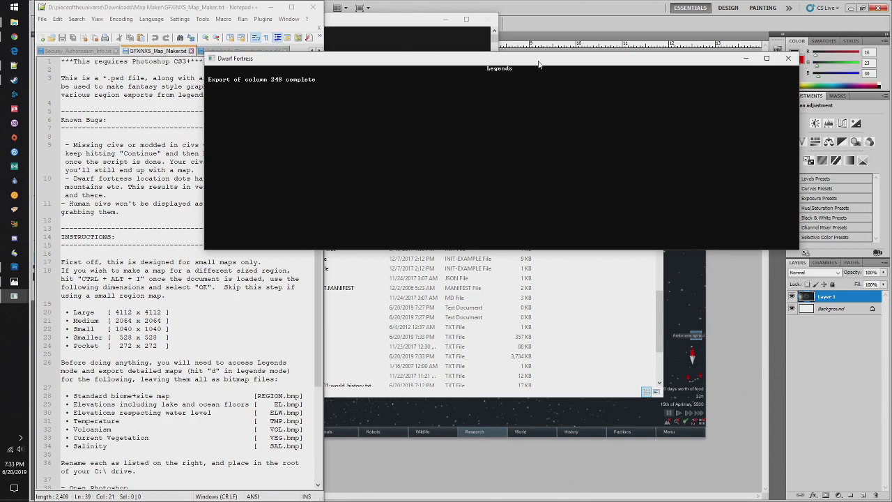
key(d)
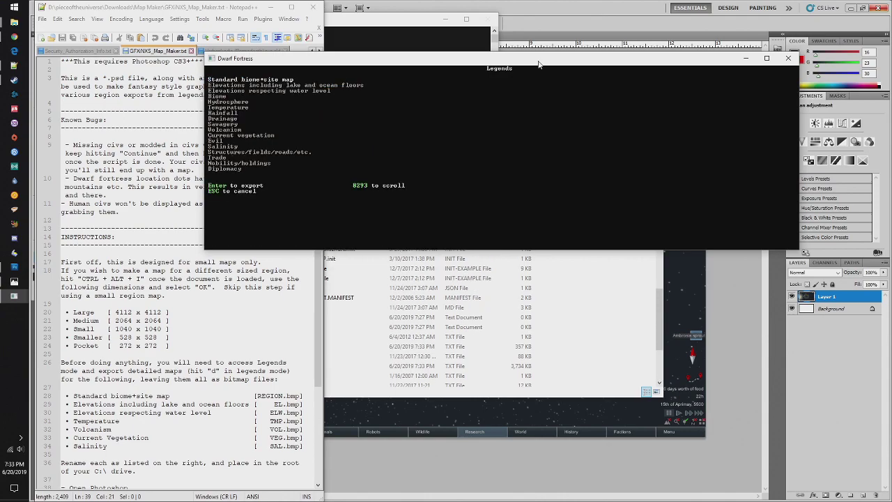
key(Down)
key(Down)
key(Return)
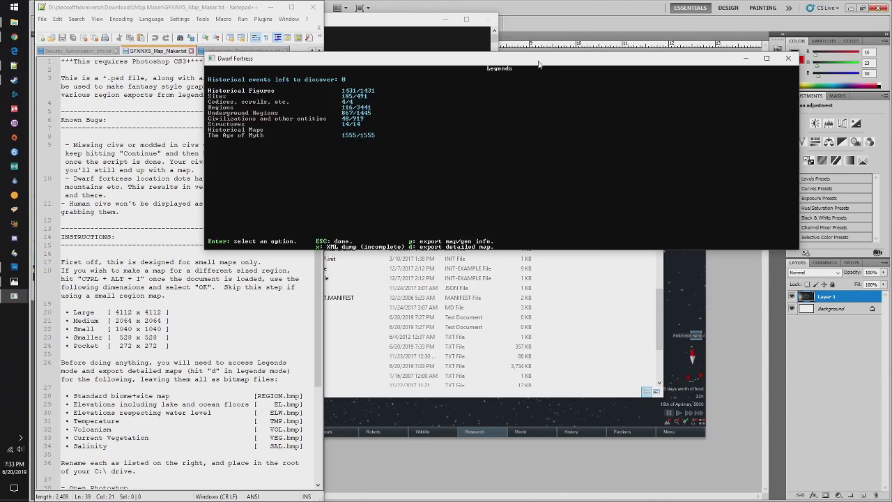
- Export the Temperature, Volcanism, Current vegetation and one further detailed map layer
key(d)
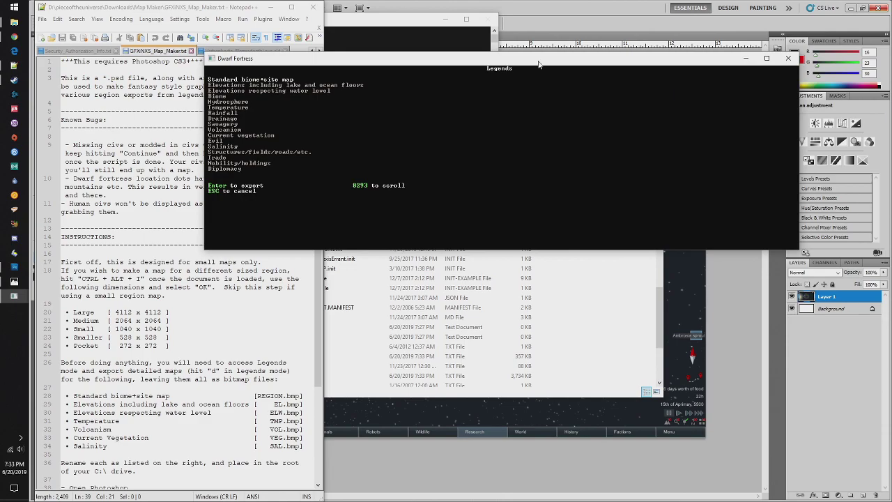
key(Down)
key(Down)
key(Down)
key(Down)
key(Down)
key(Return)
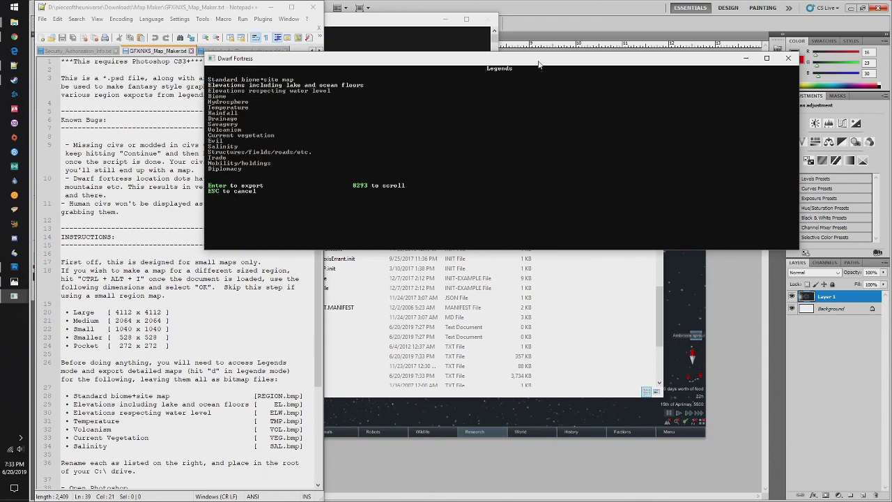
key(Down)
key(Down)
key(Down)
key(Down)
key(Down)
key(Down)
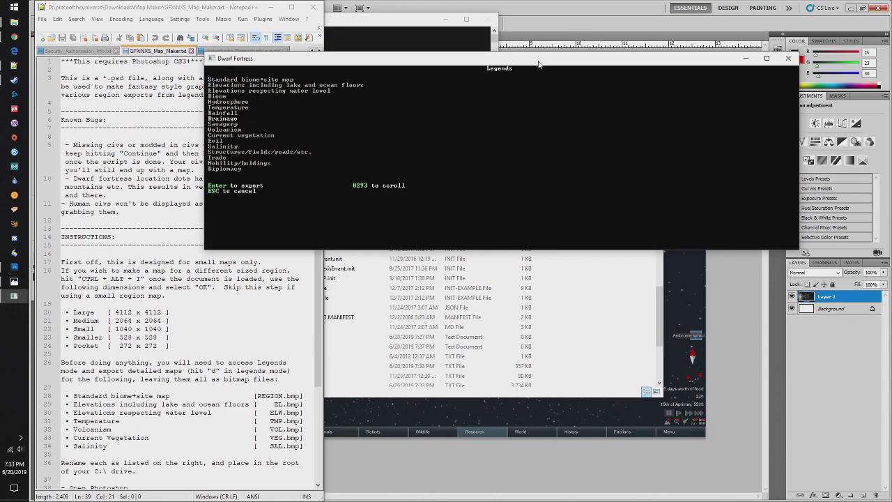
key(Return)
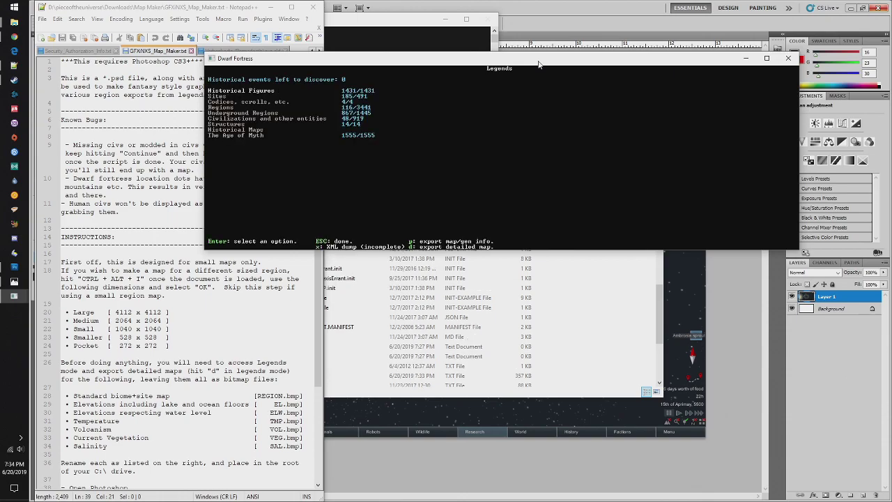
key(d)
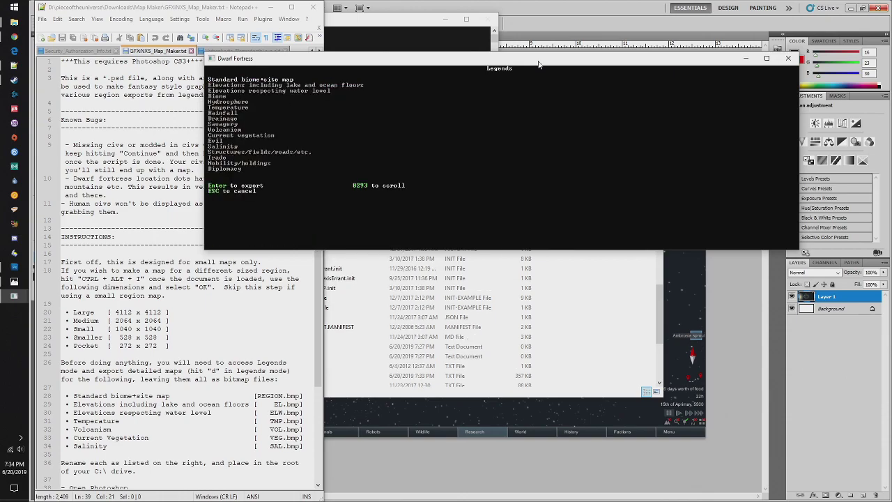
key(Down)
key(Down)
key(Down)
key(Down)
key(Down)
key(Down)
key(Down)
key(Down)
key(Down)
key(Down)
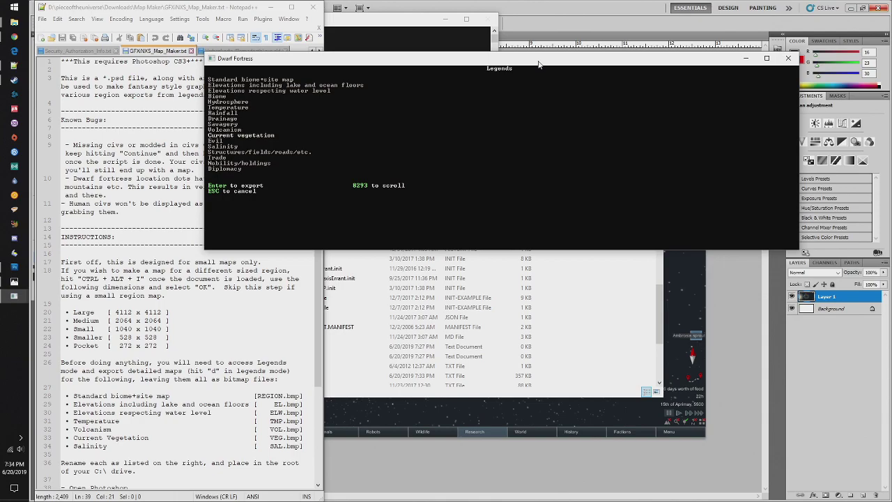
key(Return)
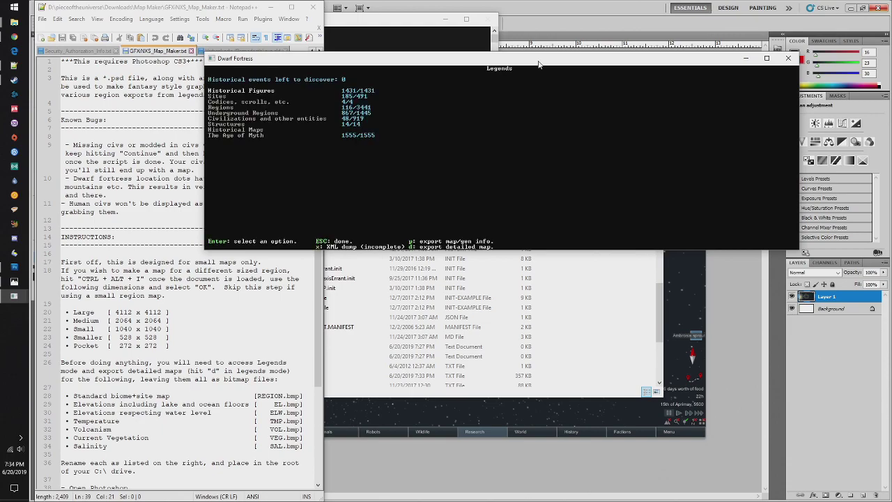
key(d)
key(Down)
key(Down)
key(Down)
key(Down)
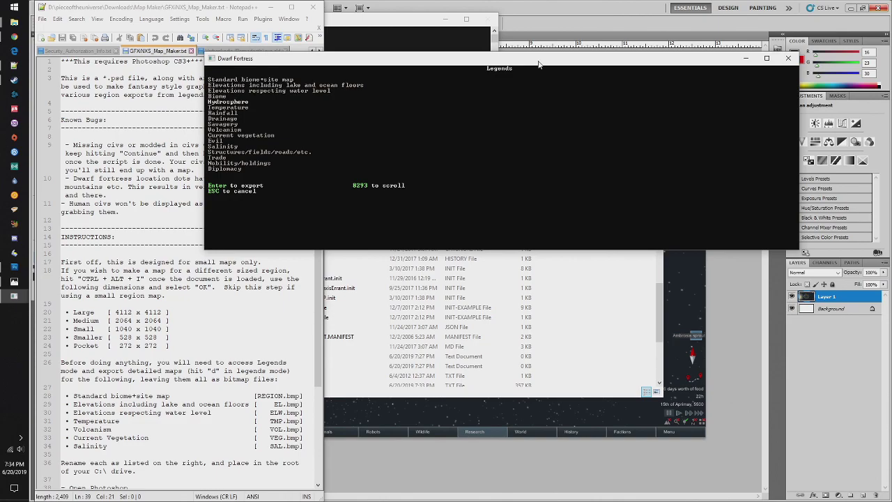
key(Down)
key(Down)
key(Down)
key(Down)
key(Down)
key(Down)
key(Return)
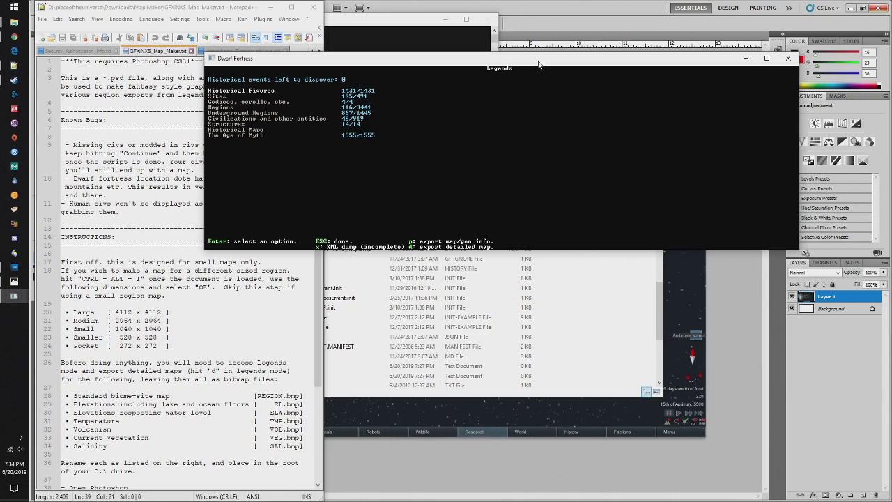
- Leave Legends mode and choose Quit on the main menu
key(Escape)
key(Down)
key(Down)
key(Down)
key(Down)
key(Down)
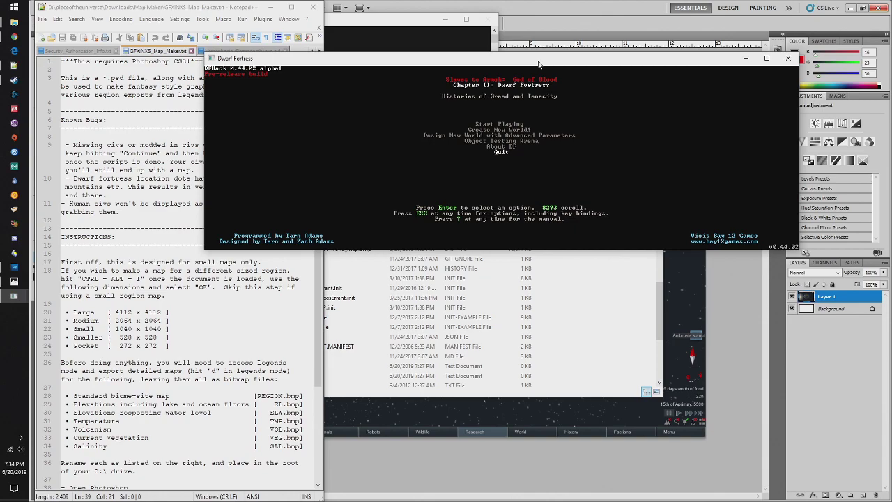
key(Return)
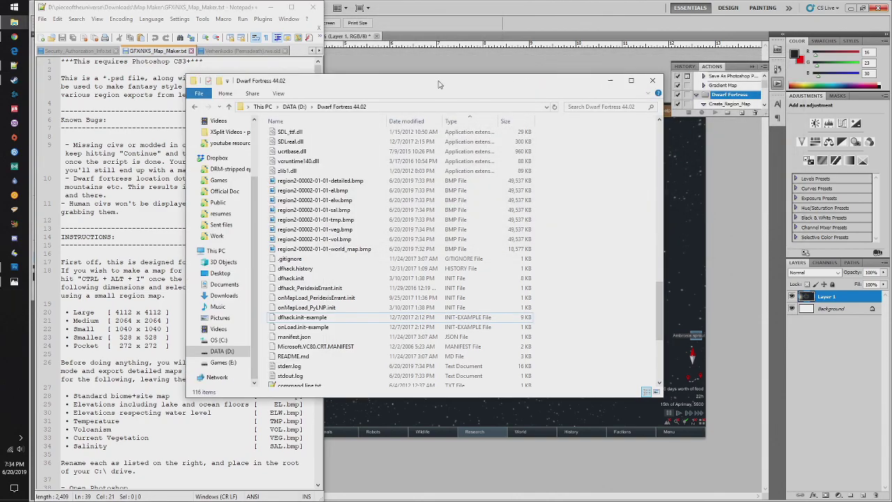
- Rename the detailed, el and elw maps to REGION.bmp, EL.bmp and ELW.bmp
drag(557, 82, 581, 79)
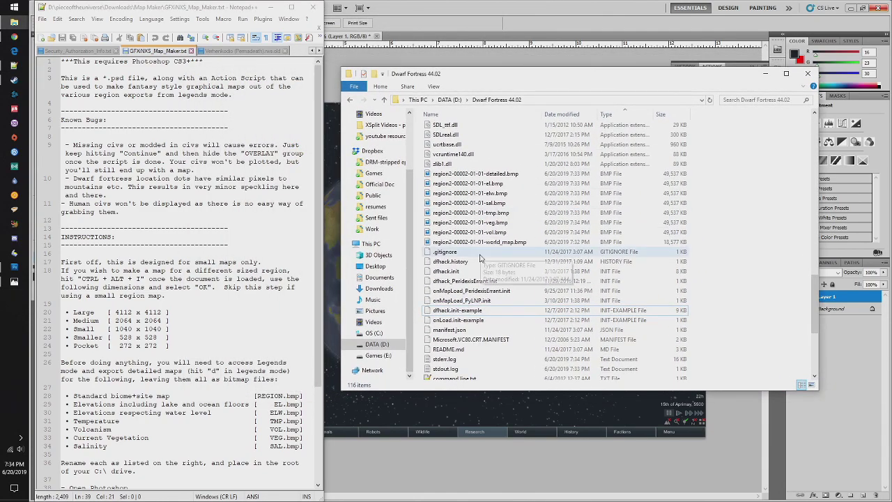
click(485, 174)
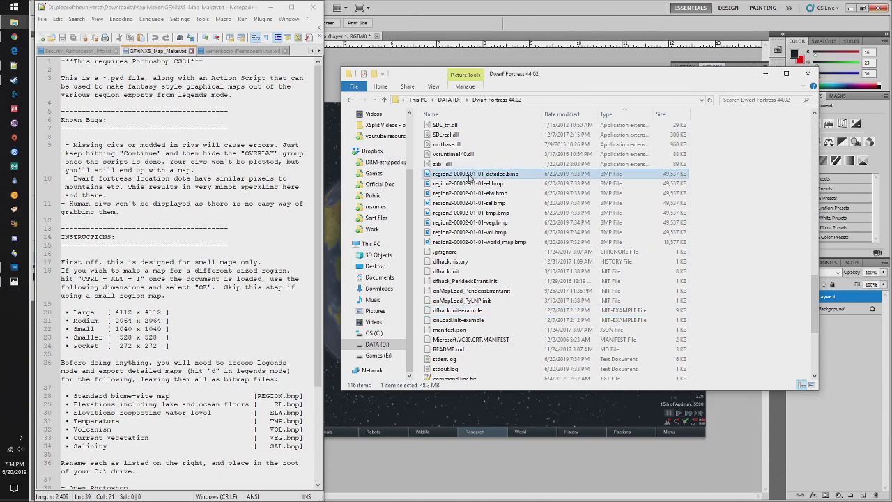
click(471, 174)
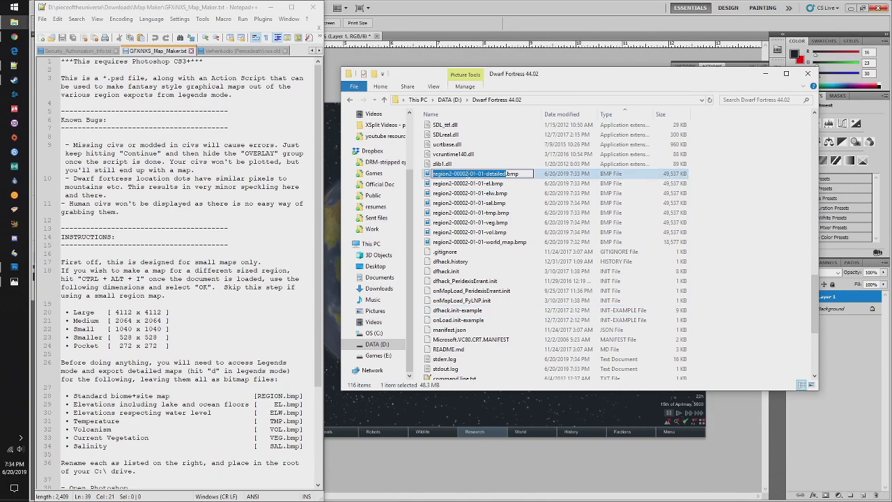
text(REGION)
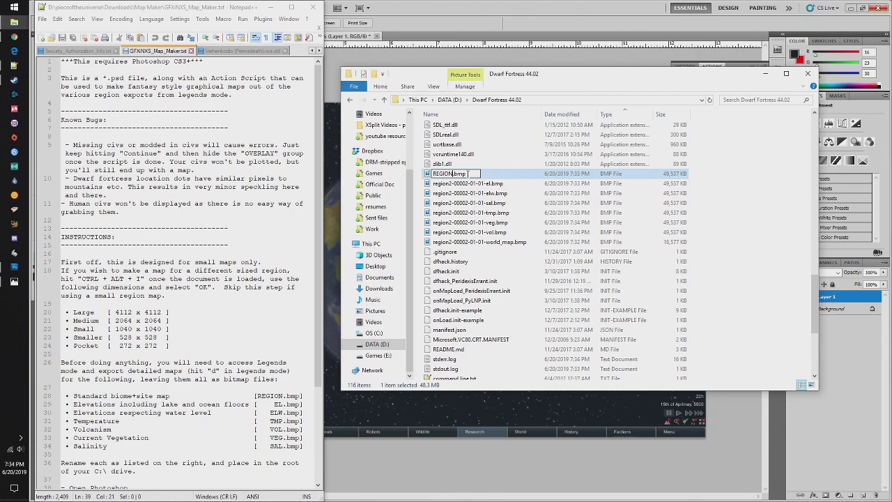
key(Return)
click(467, 184)
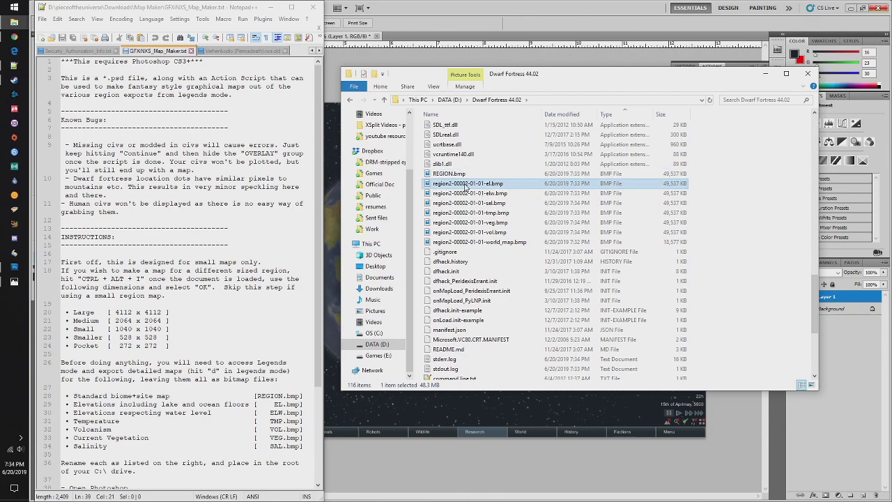
click(465, 184)
text(EL)
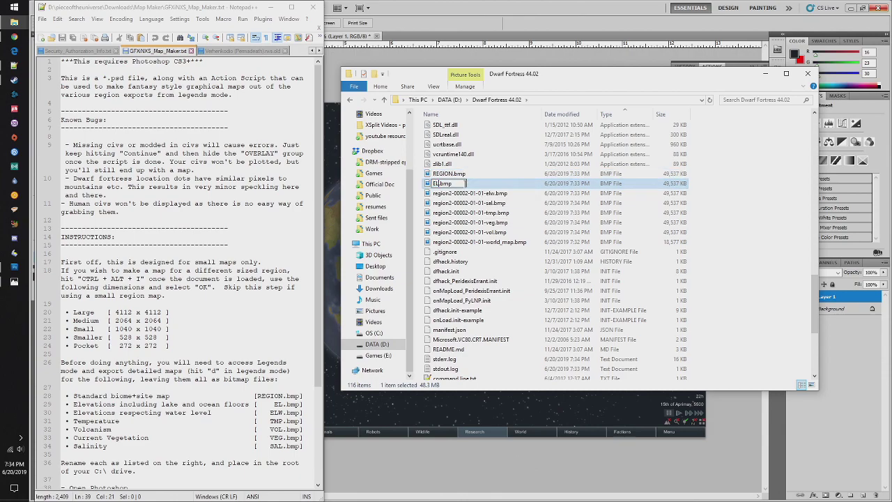
key(Return)
click(465, 194)
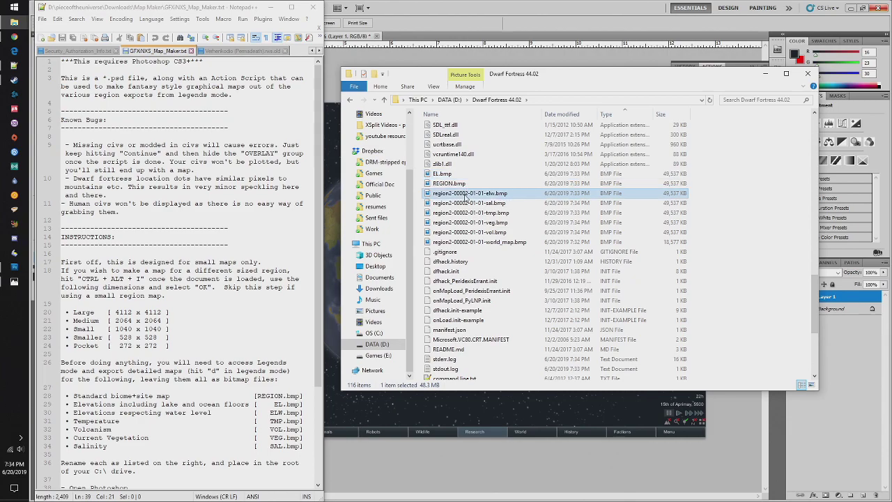
click(466, 195)
text(ELW)
key(Return)
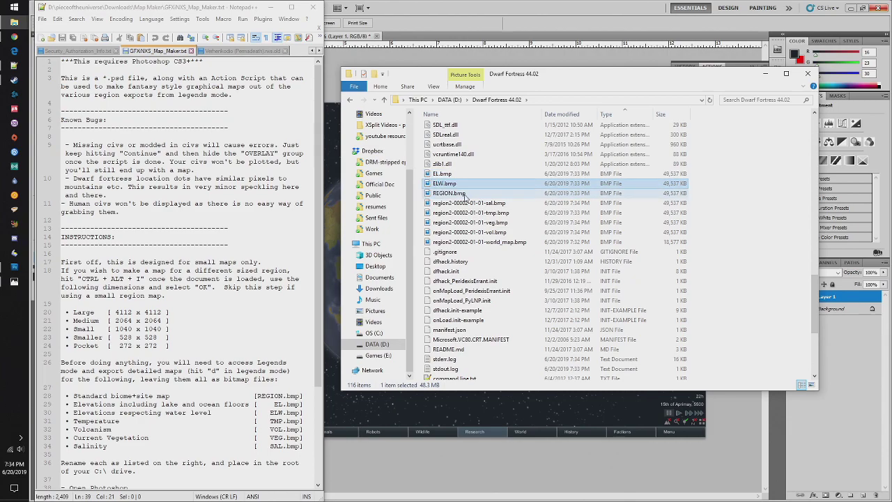
- Rename the sal, tmp, veg and vol maps to SAL, TMP, VEG and VOL .bmp
click(465, 201)
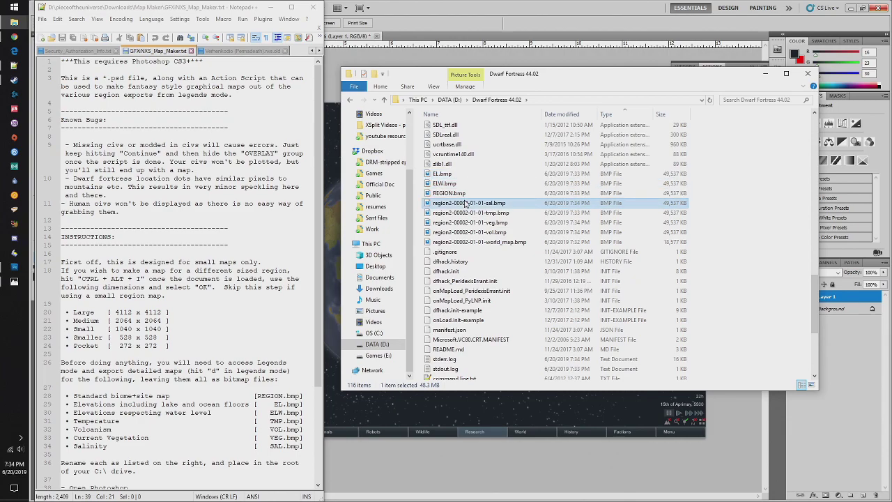
click(466, 203)
text(SAL)
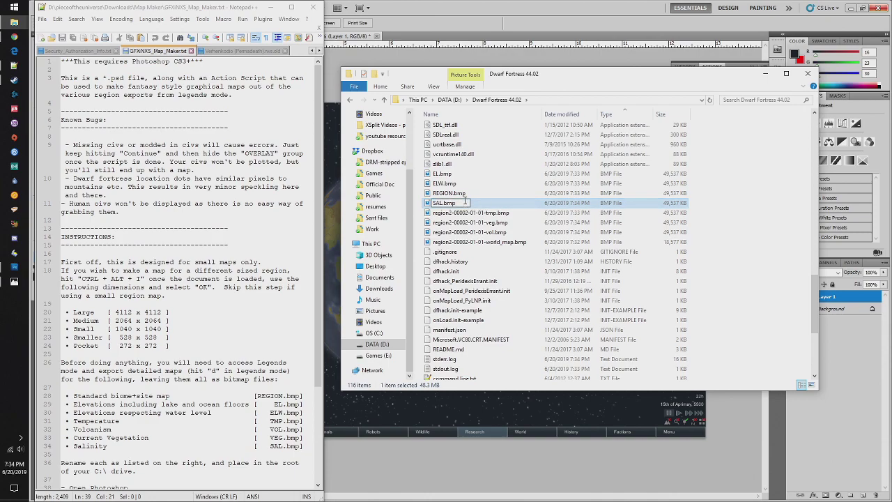
key(Return)
click(466, 202)
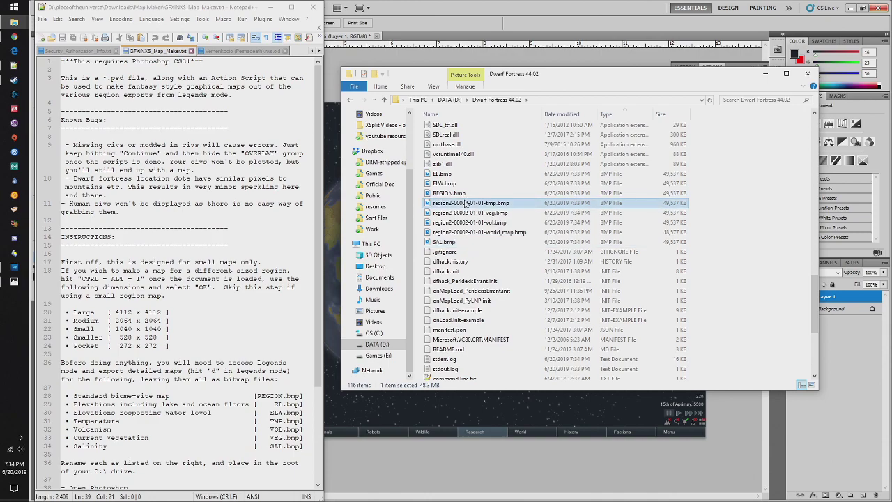
click(466, 203)
text(TMP)
key(Return)
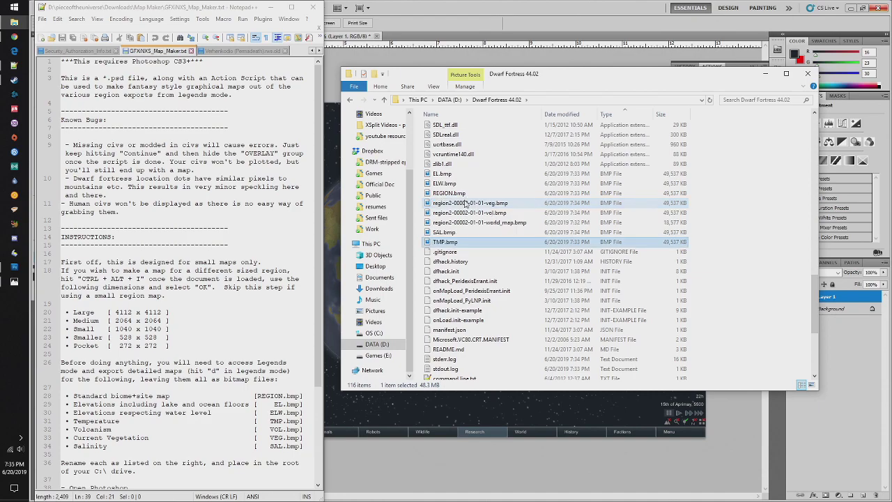
click(465, 203)
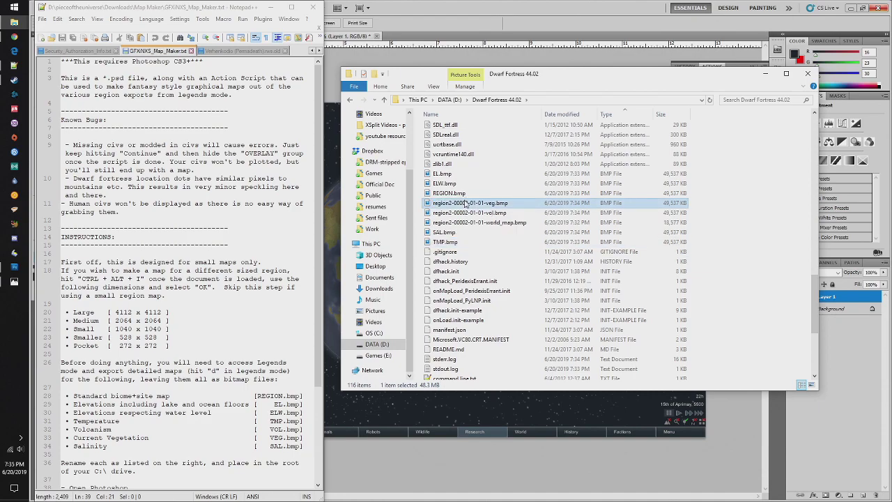
click(466, 203)
text(VEG)
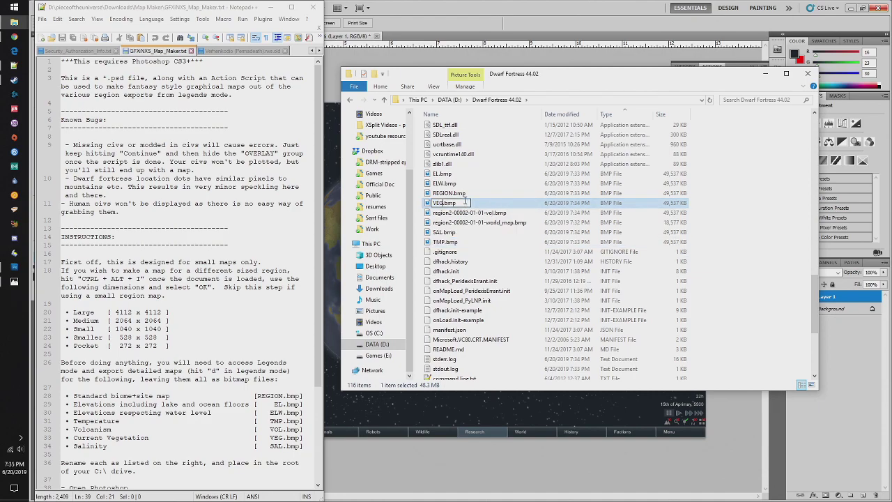
key(Return)
click(465, 203)
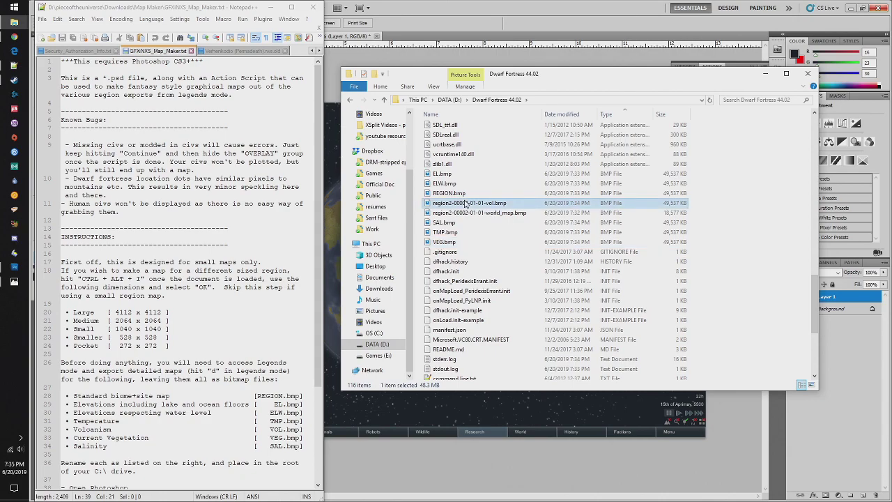
click(466, 203)
text(VOL)
key(Return)
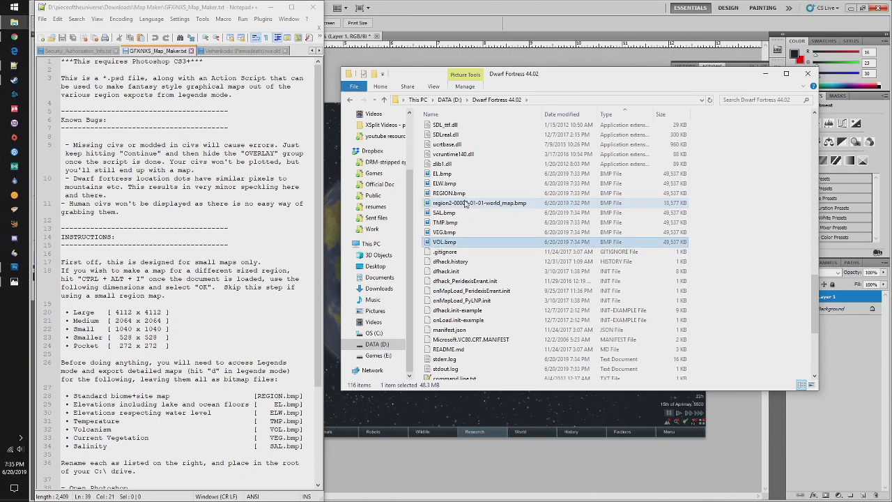
click(465, 202)
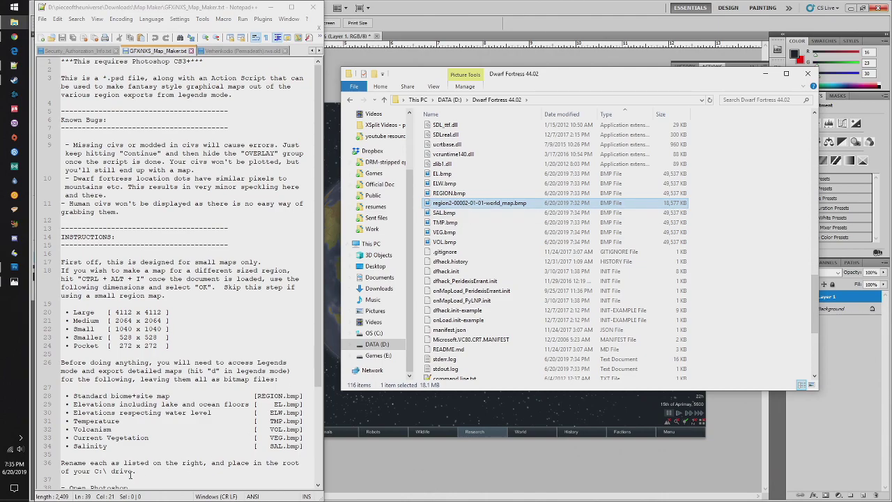
scroll(211, 406, down, 3)
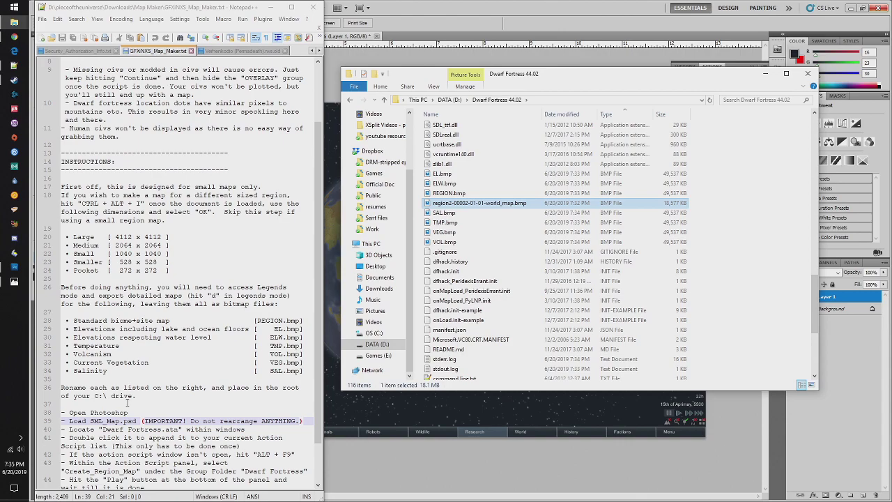
- Select the seven renamed maps: EL, ELW, REGION, SAL, TMP, VEG and VOL .bmp
click(453, 175)
ctrl+click(449, 183)
ctrl+click(449, 193)
ctrl+click(449, 213)
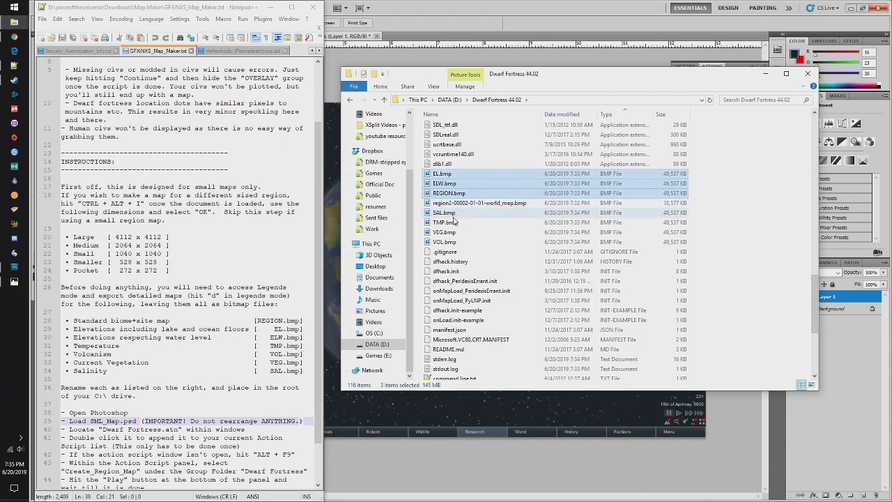
ctrl+click(449, 222)
ctrl+click(450, 242)
ctrl+click(449, 233)
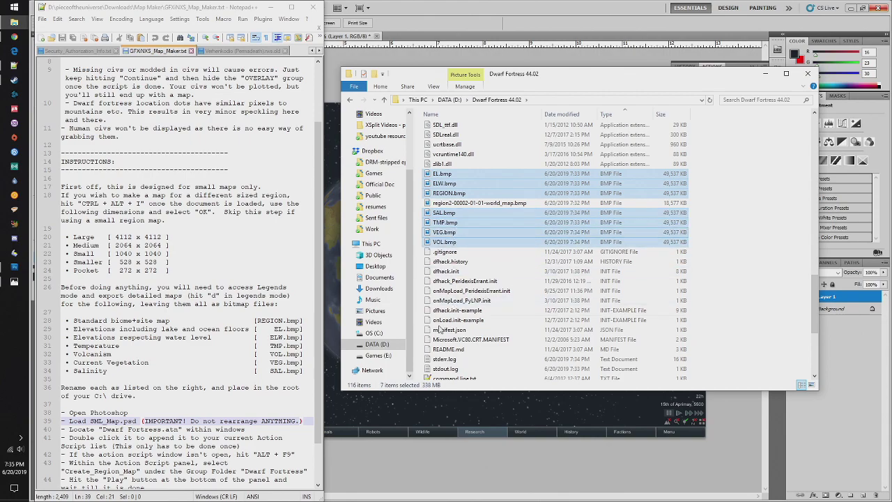
- Paste the seven maps into the root of OS (C:), granting administrator permission
click(380, 335)
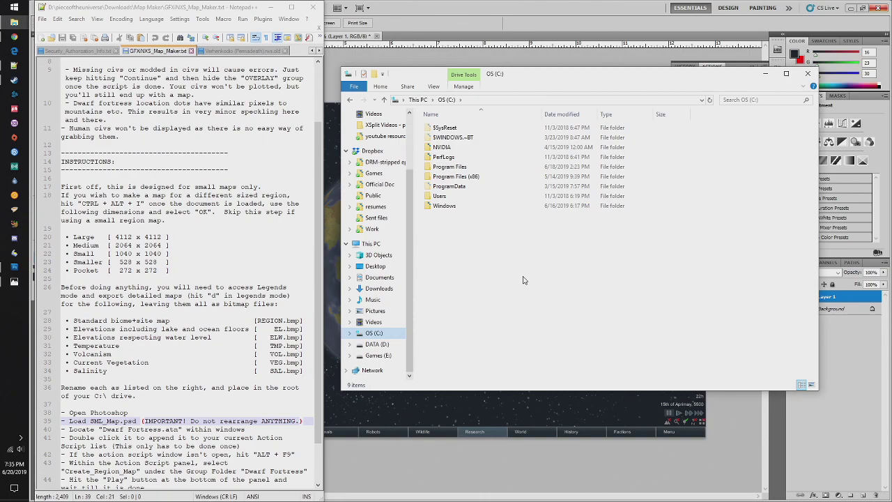
key(ctrl+v)
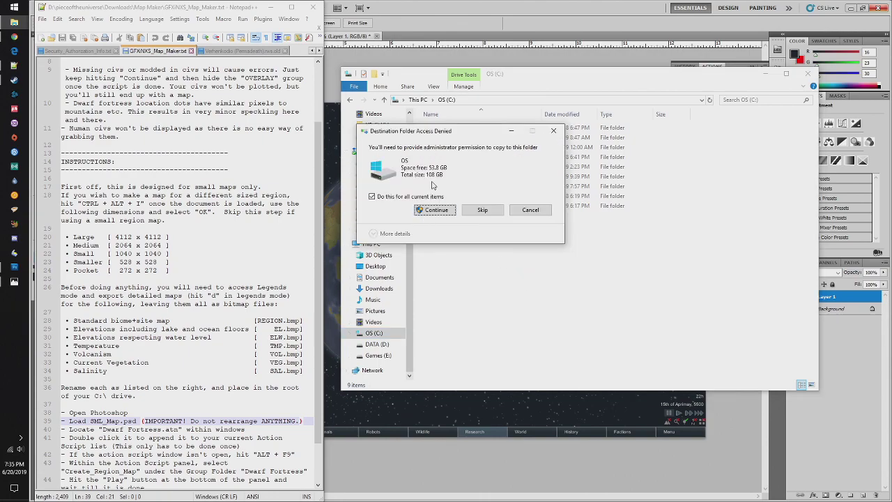
click(435, 210)
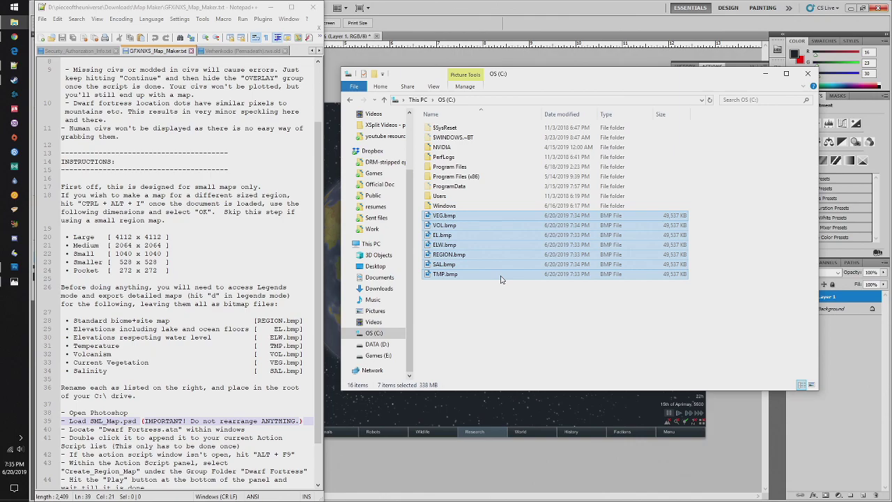
click(502, 308)
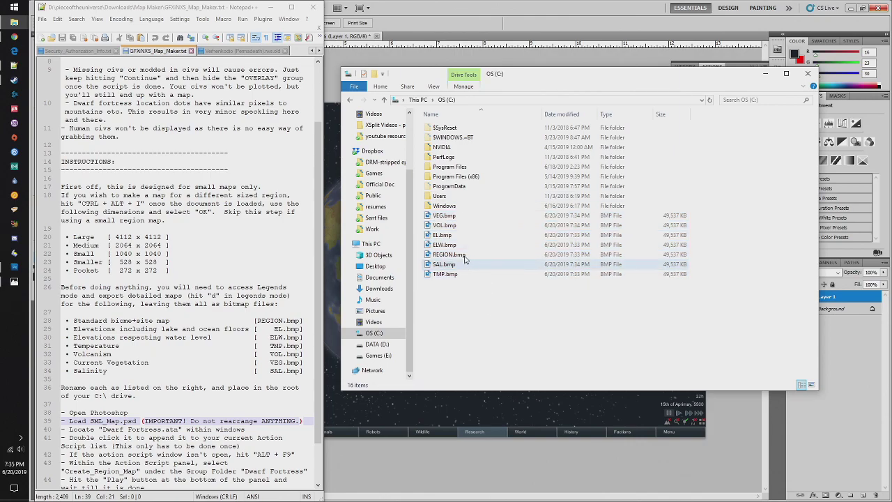
scroll(168, 370, down, 2)
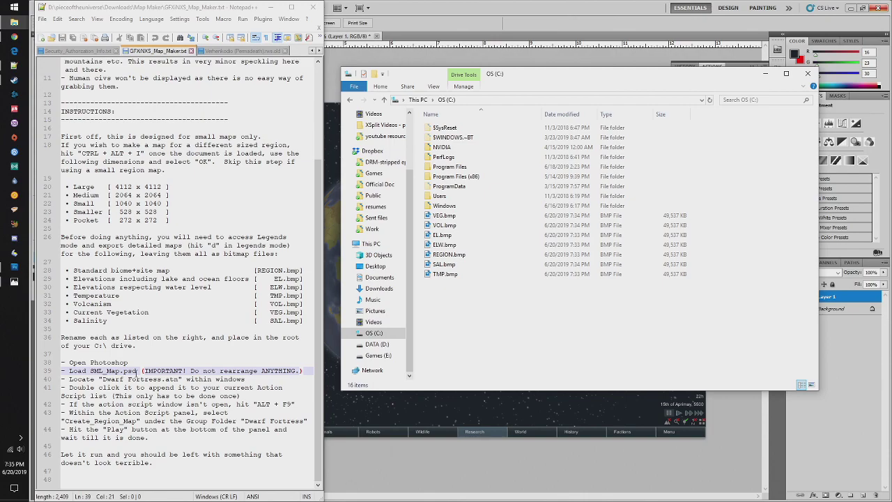
click(137, 370)
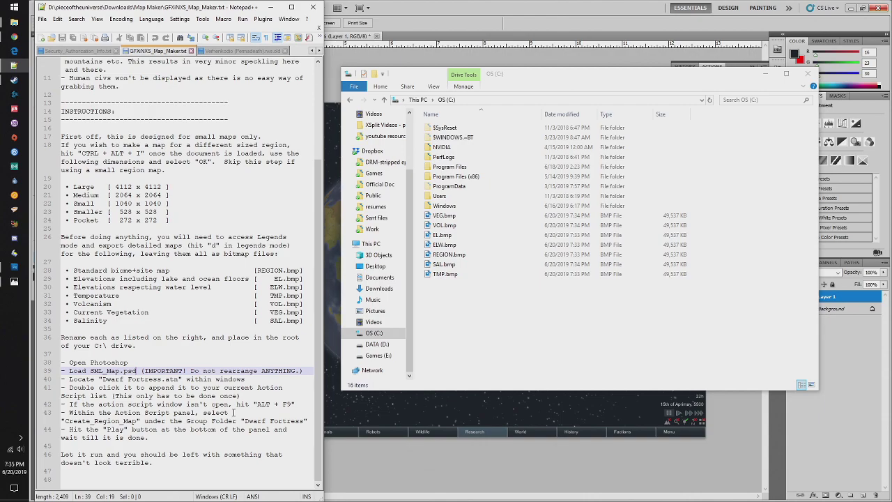
- Keep Untitled-2 open after cancelling an accidental close, and bring up its Save As dialog
click(453, 21)
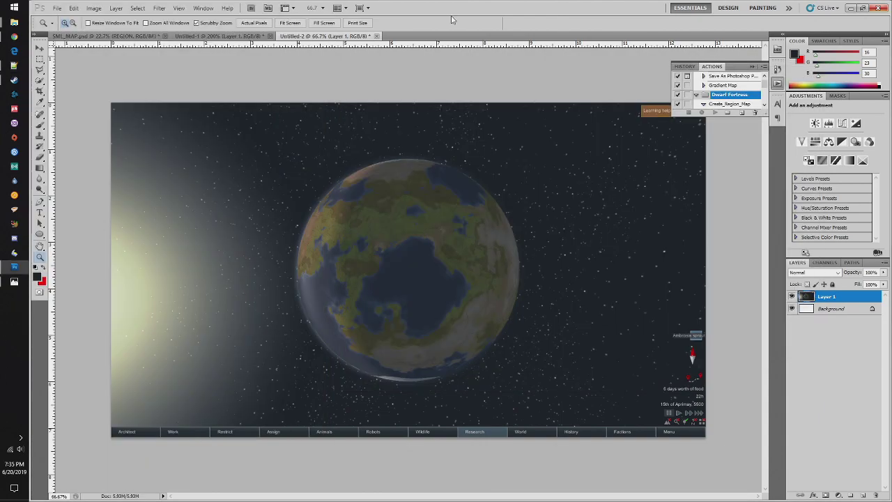
click(377, 36)
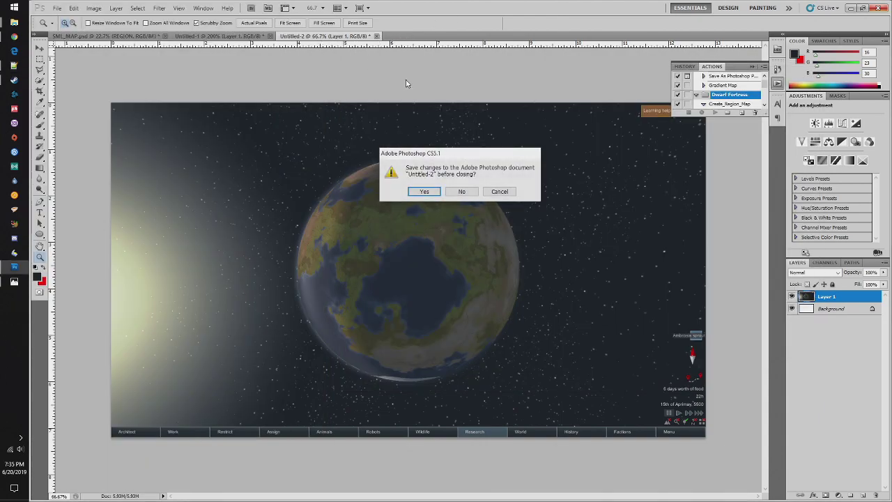
click(503, 195)
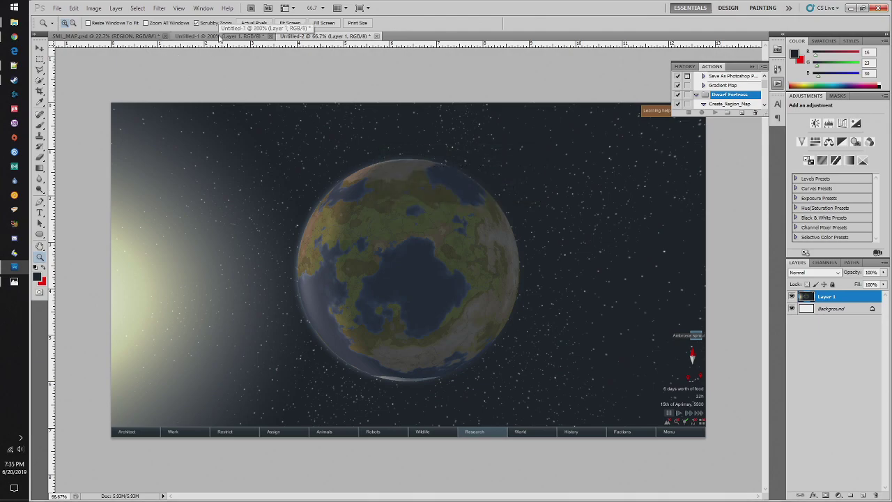
click(57, 7)
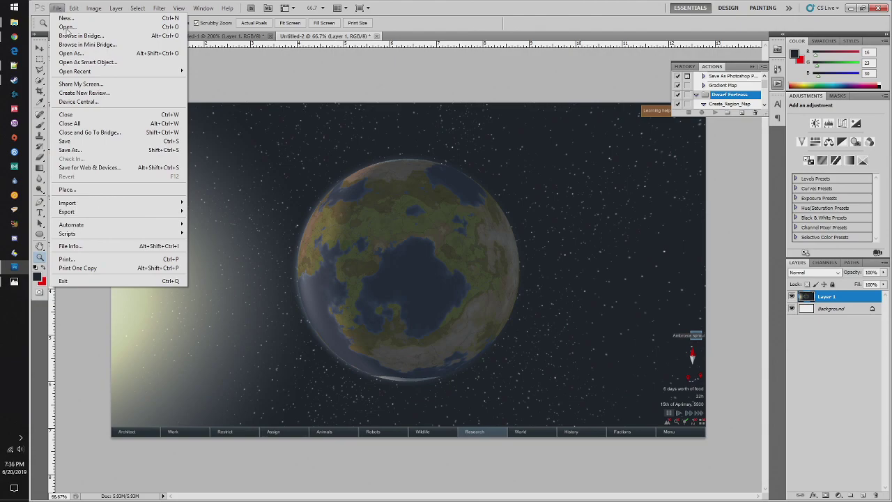
click(76, 150)
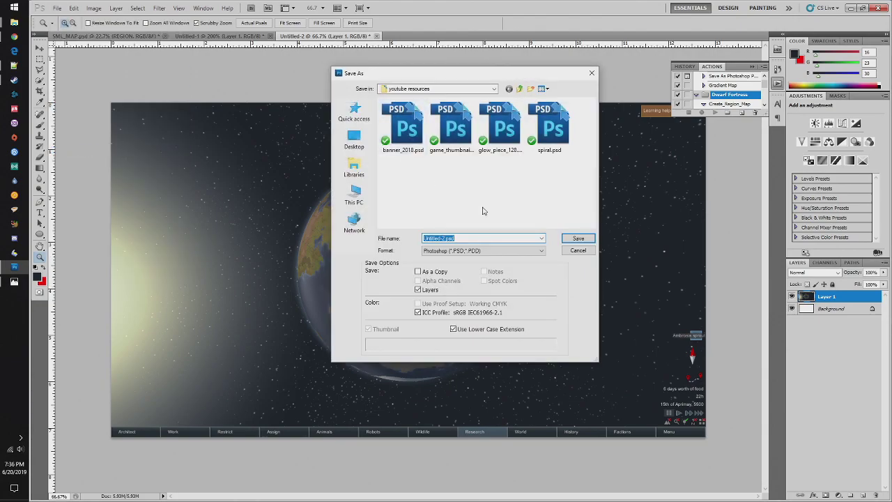
- Save the screenshot as rimworld_screenshot.psd, accepting Maximize Compatibility
text(rimworl)
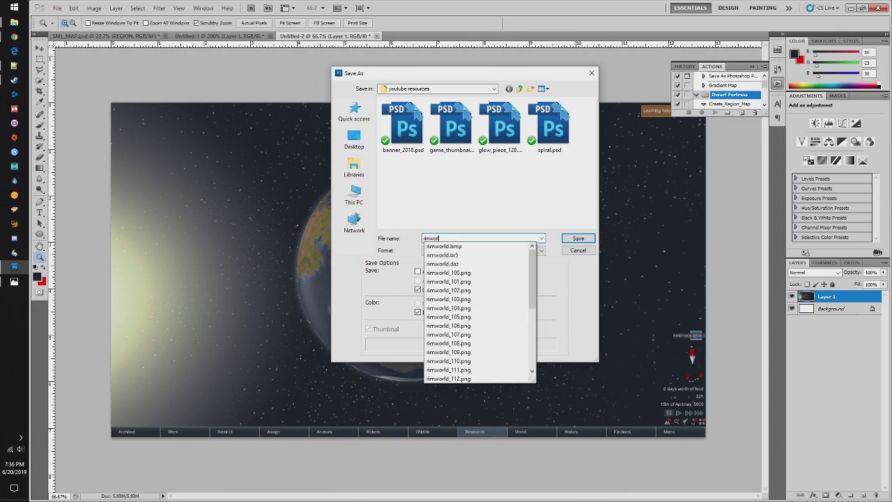
text(d_screenshot)
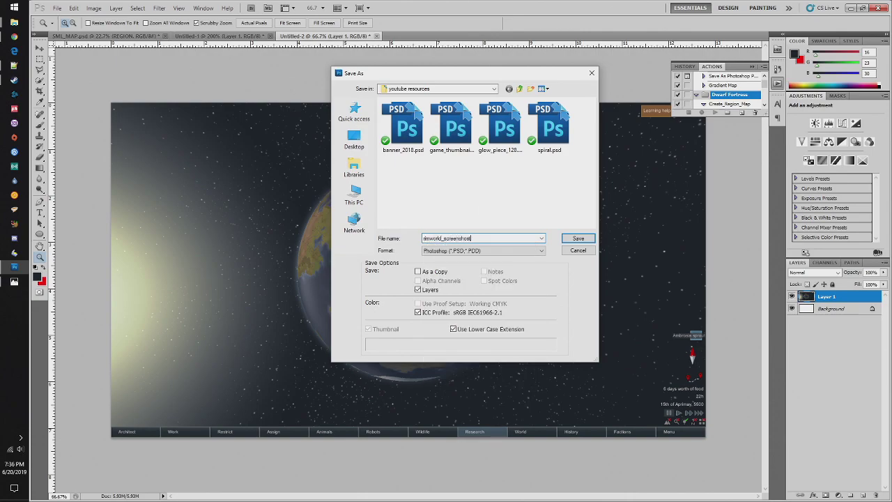
key(BackSpace)
key(BackSpace)
text(ot)
key(Return)
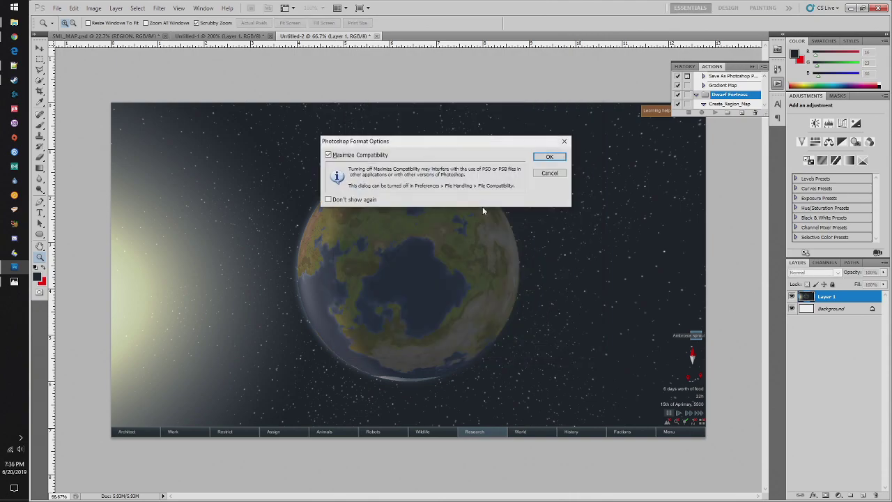
click(550, 157)
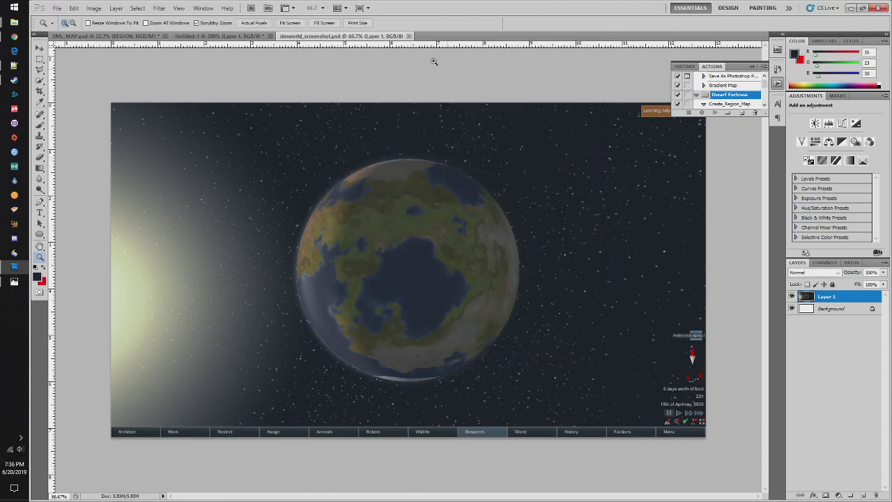
- Close all documents without saving changes to Untitled-1 and SML_MAP.psd
click(411, 36)
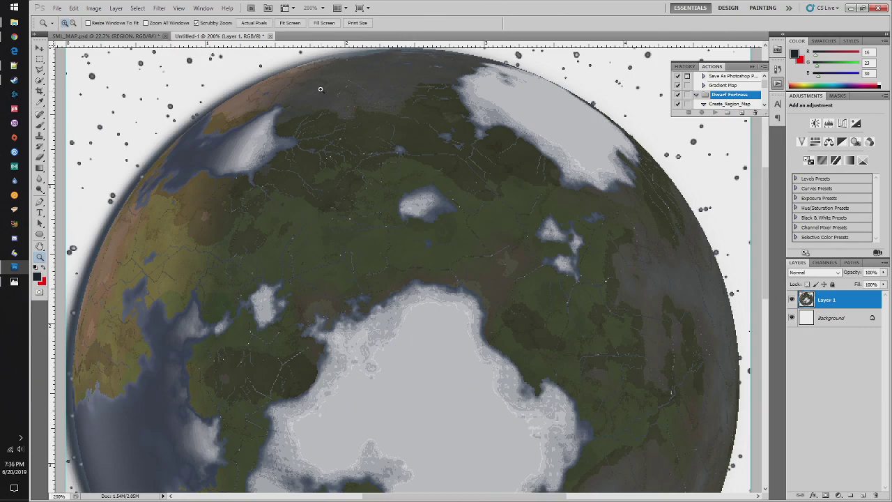
click(269, 35)
click(461, 192)
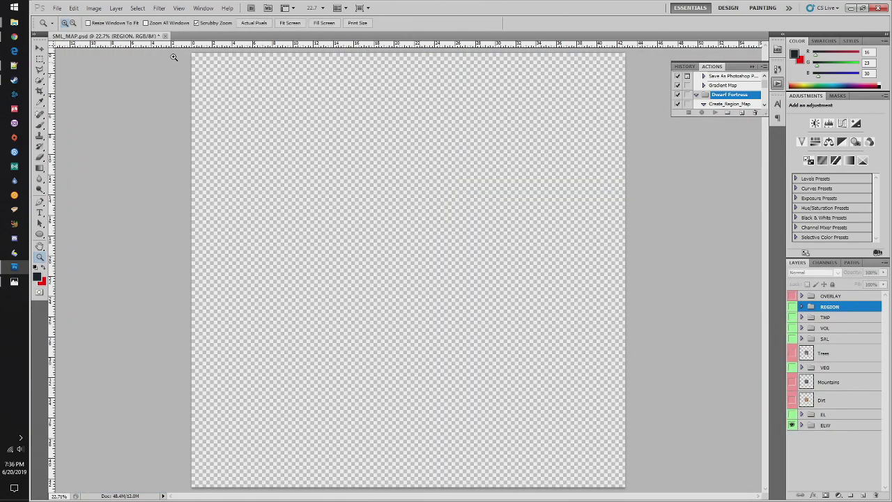
click(166, 35)
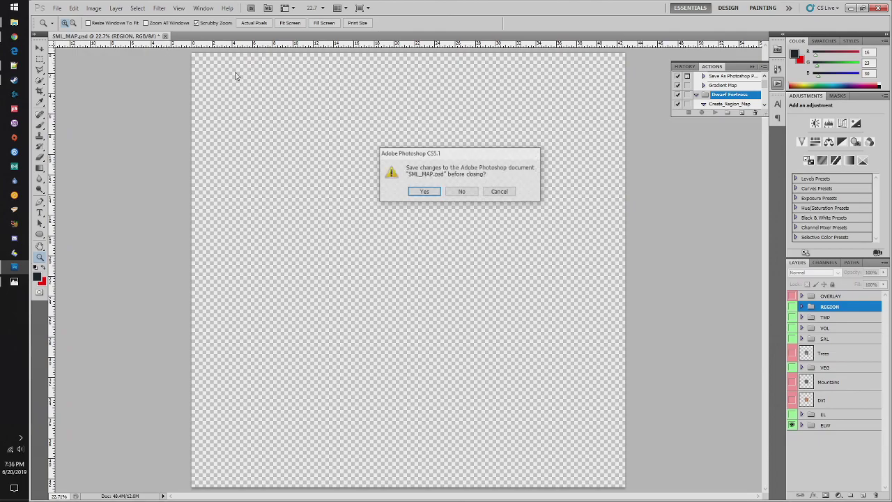
click(469, 193)
- Open SML_MAP.psd from Downloads\Map Maker in the OS (C:) Explorer window
mouse_move(14, 23)
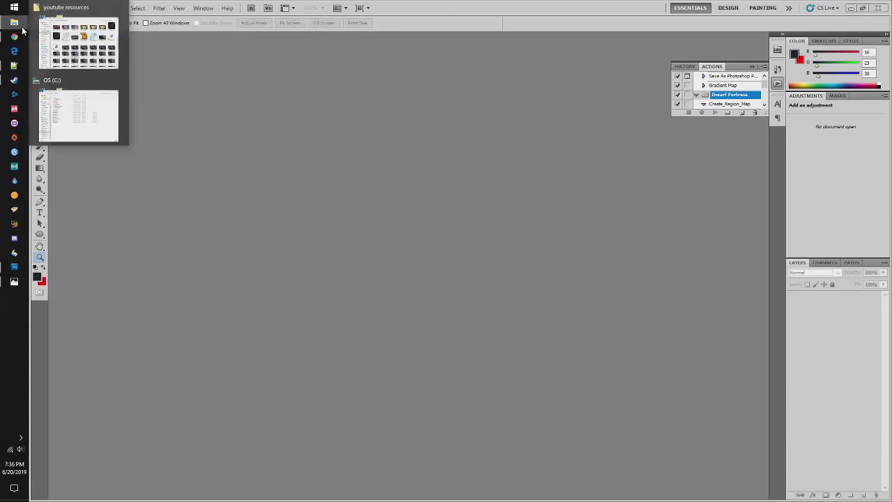
click(76, 101)
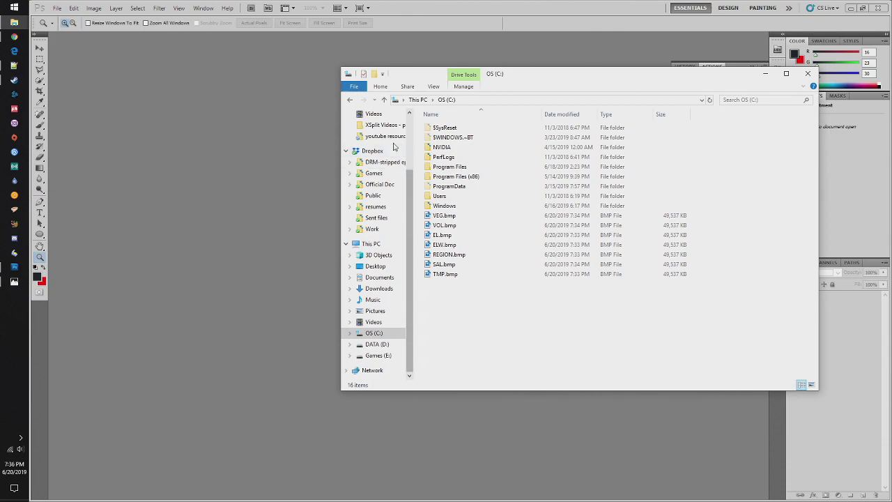
scroll(411, 144, up, 3)
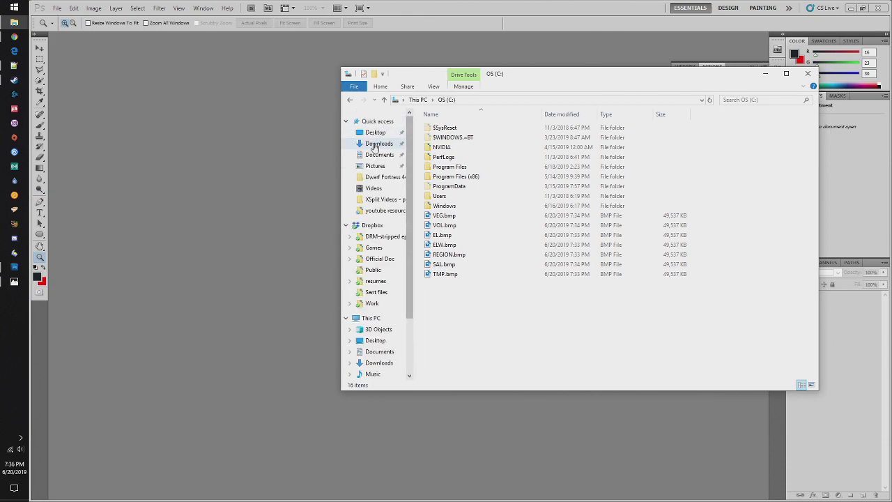
click(369, 144)
double_click(462, 204)
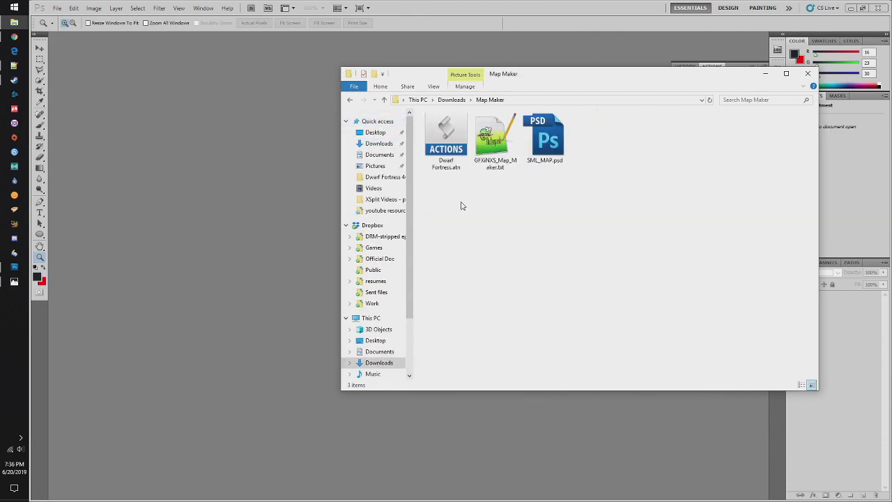
double_click(544, 142)
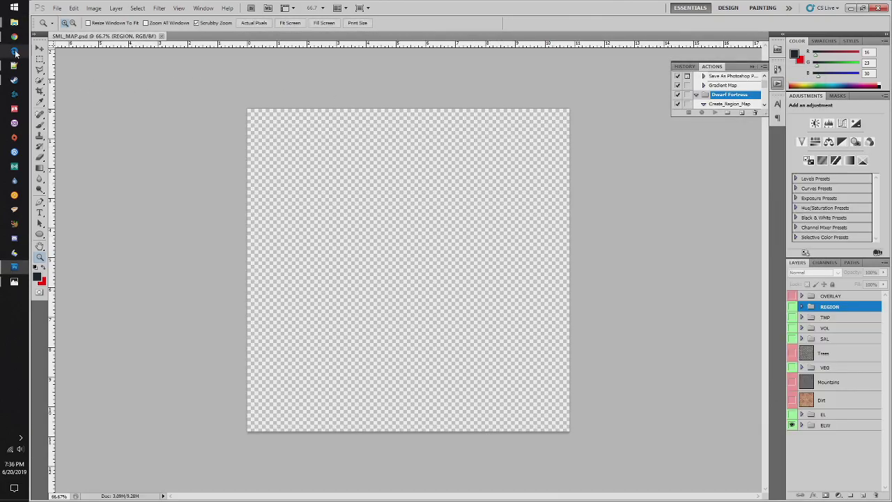
- Check the Large size in the instructions, set Image Size width to 65, then fit on screen
mouse_move(14, 66)
click(90, 72)
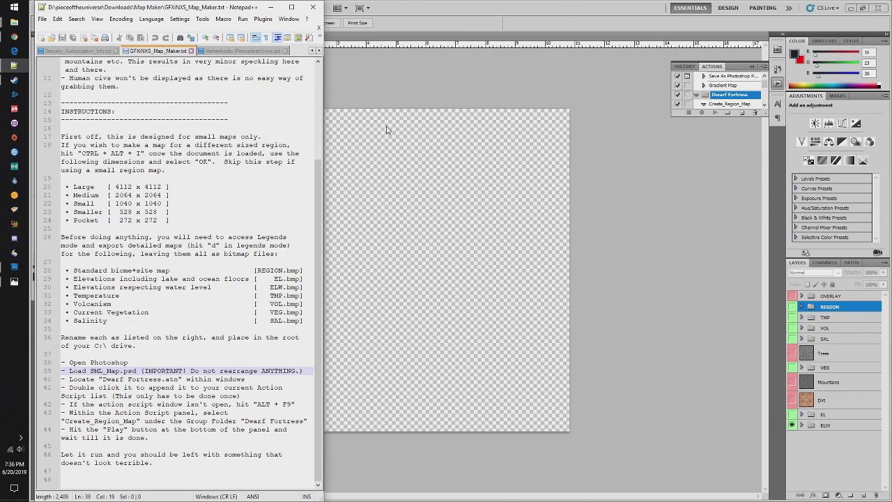
click(418, 14)
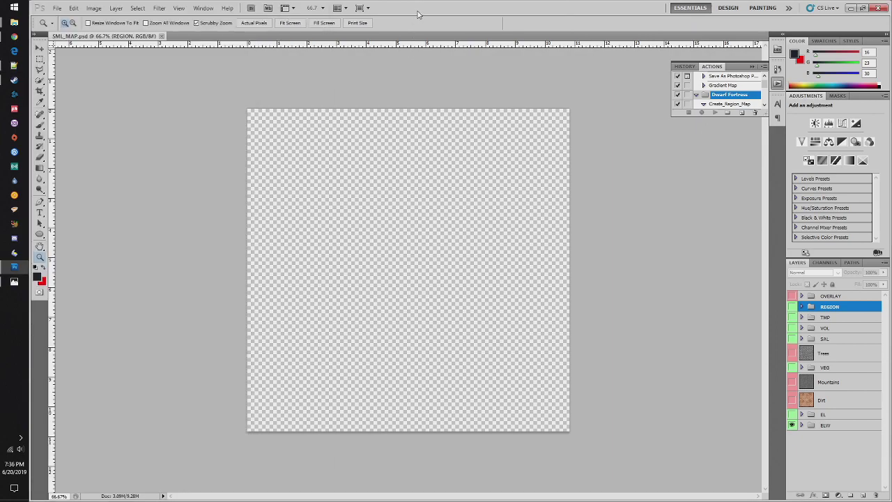
key(ctrl+alt+i)
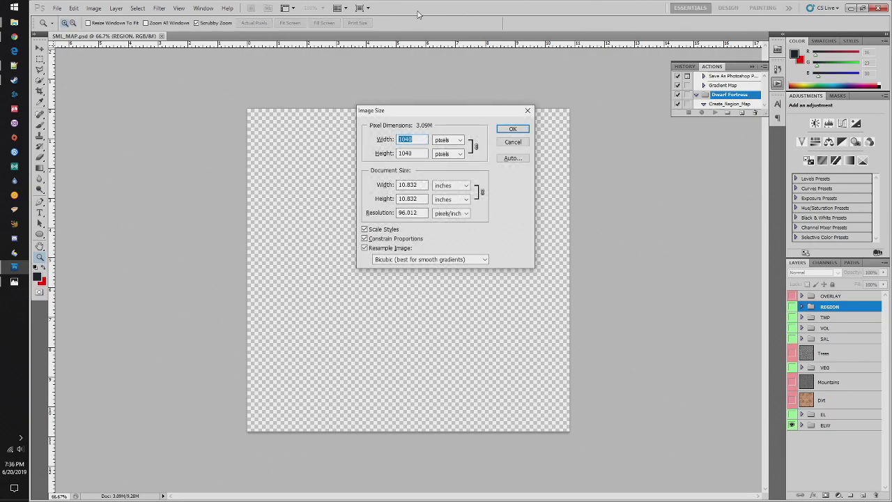
text(65)
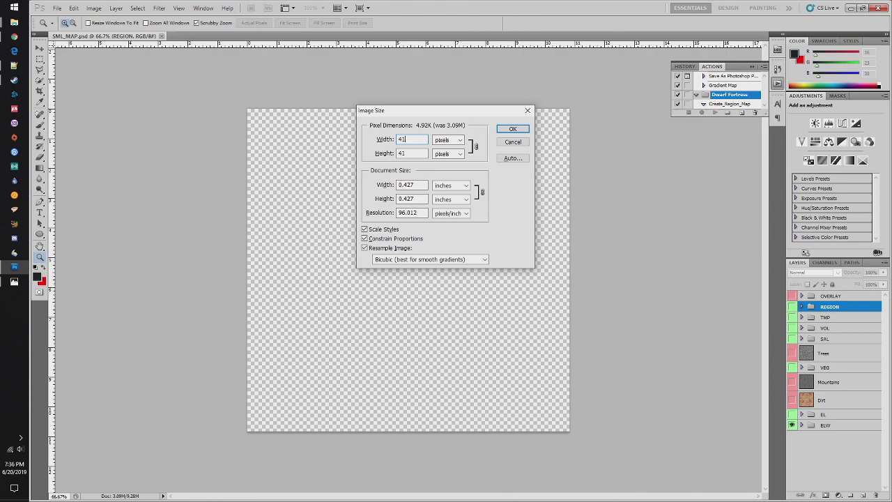
key(Return)
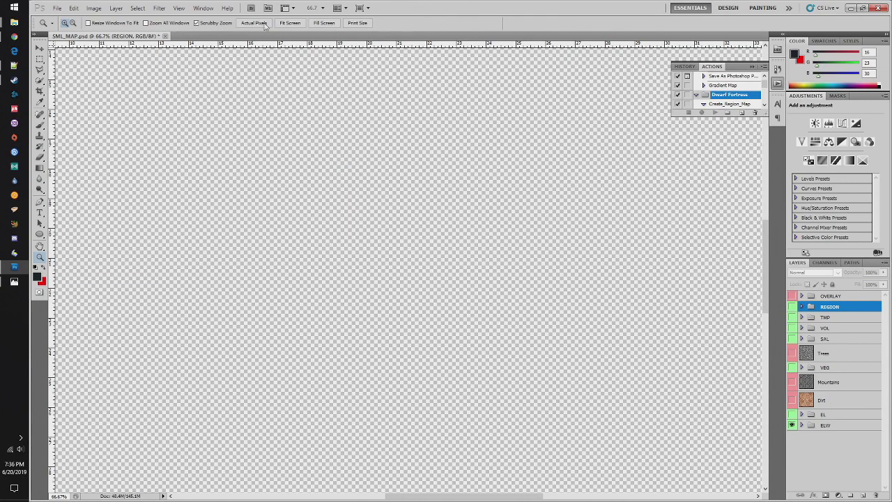
click(186, 10)
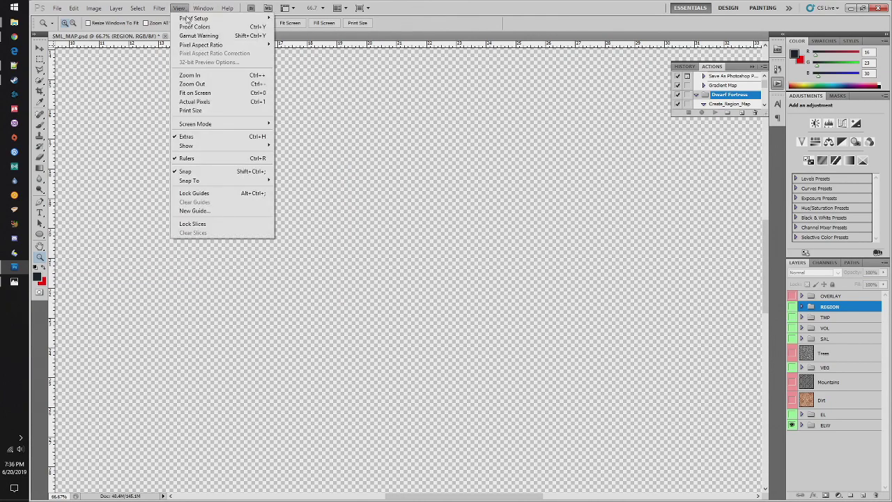
click(198, 89)
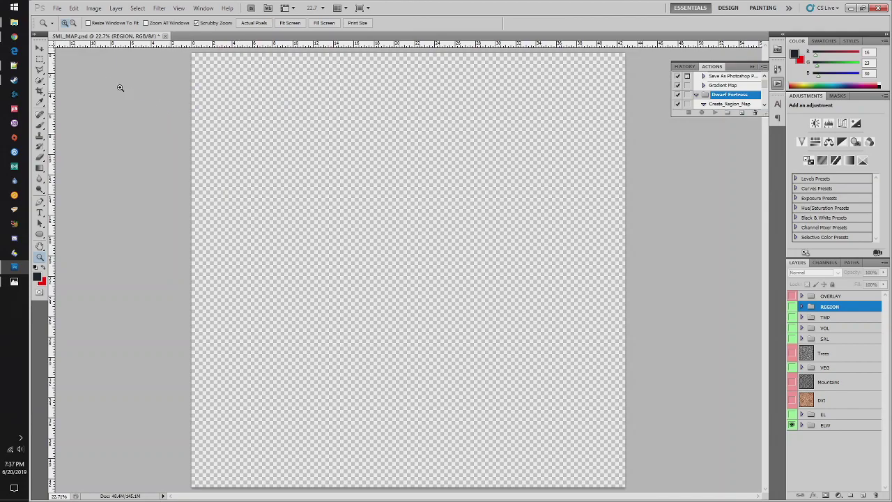
click(13, 66)
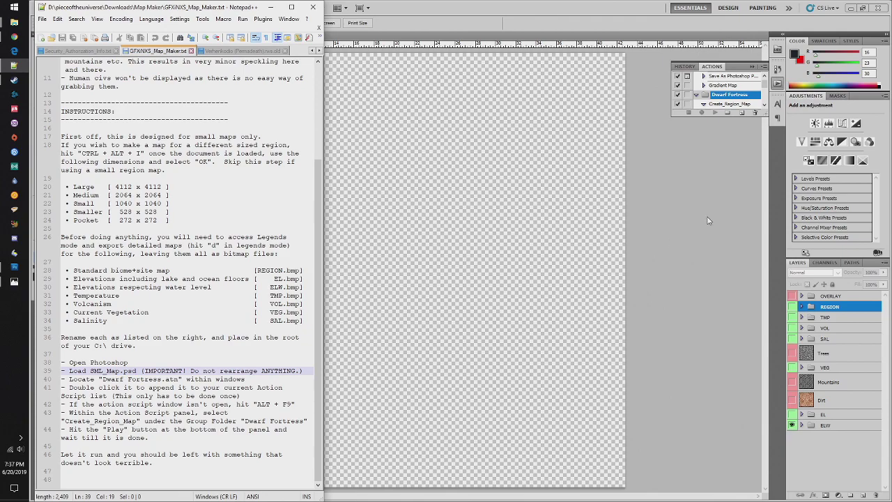
- Play Create_Region_Map, continuing past every 'not currently available' warning until it finishes
click(725, 103)
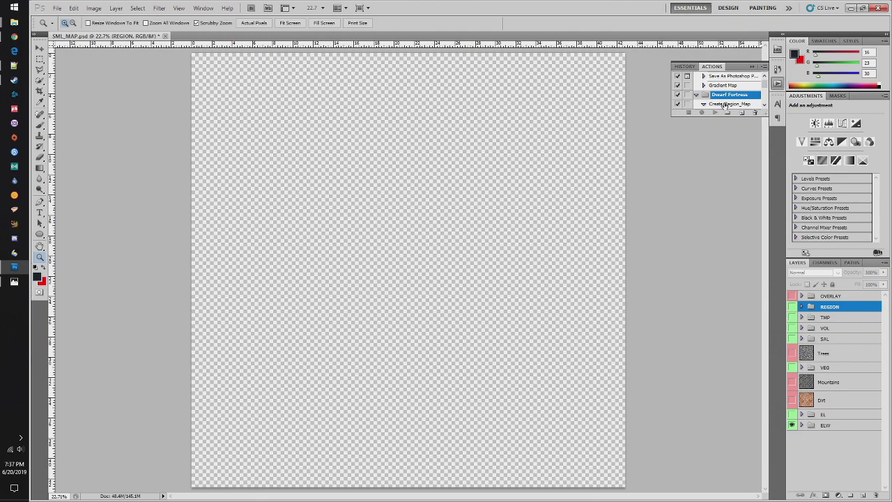
click(724, 103)
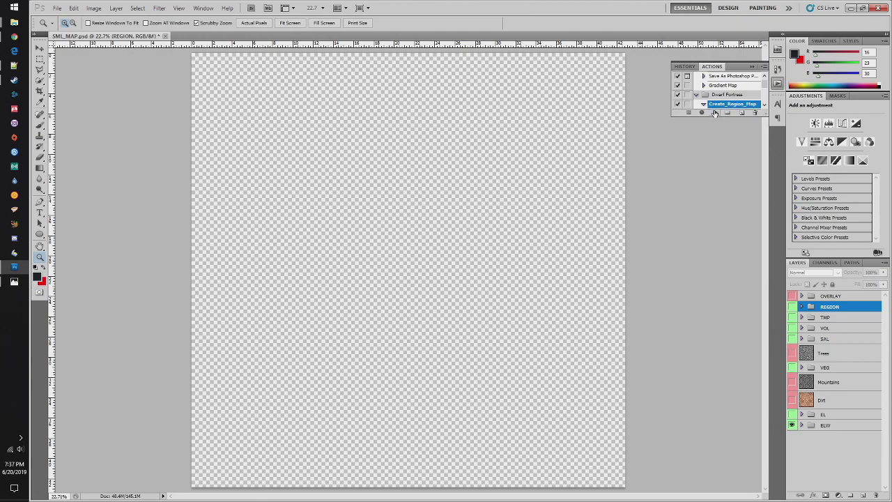
click(716, 113)
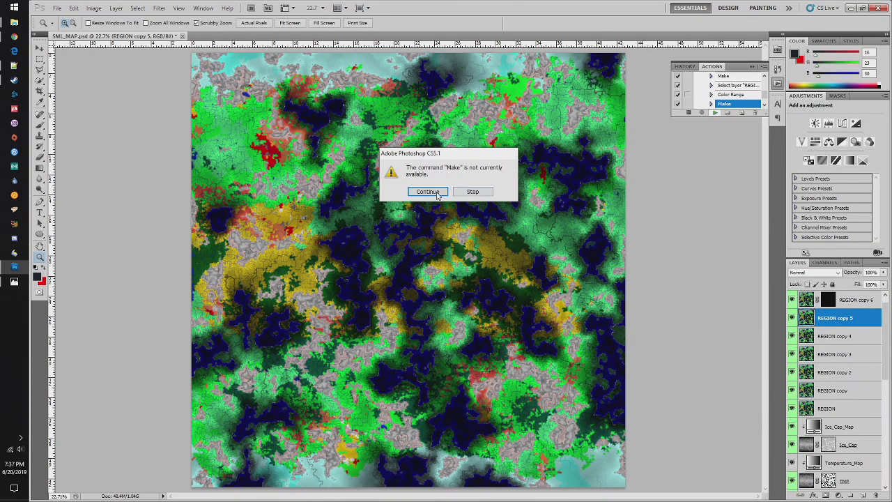
click(437, 193)
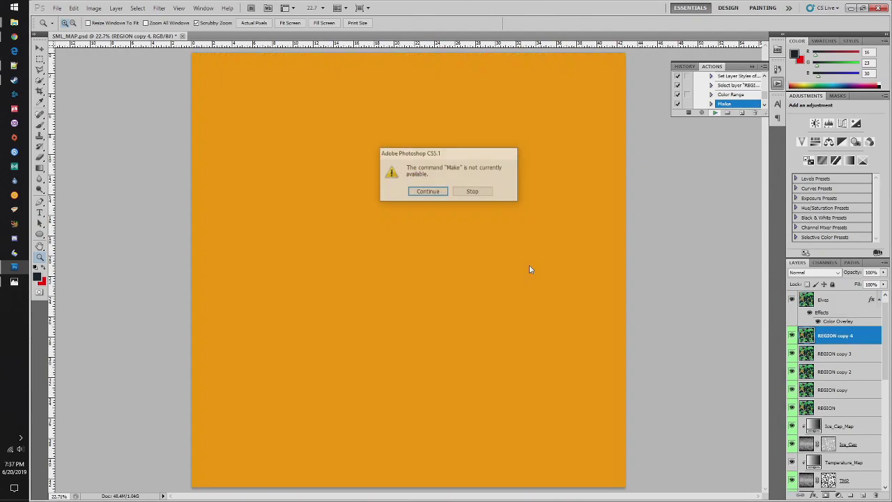
click(432, 198)
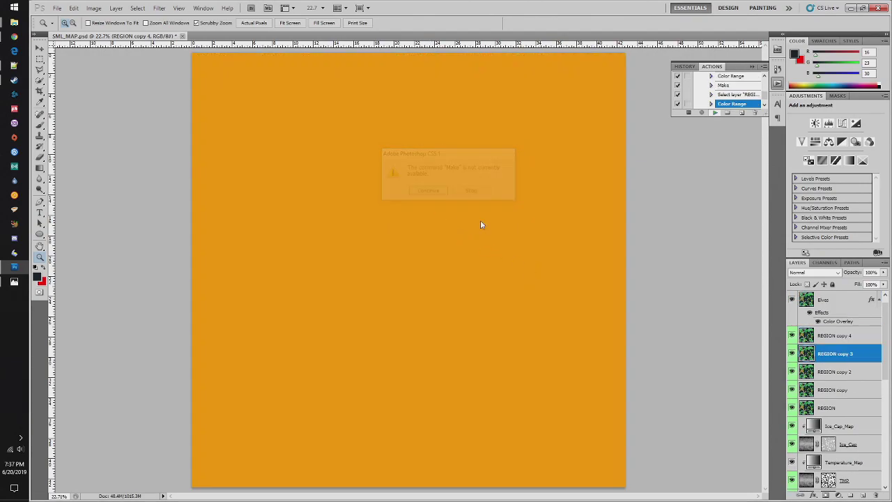
click(425, 194)
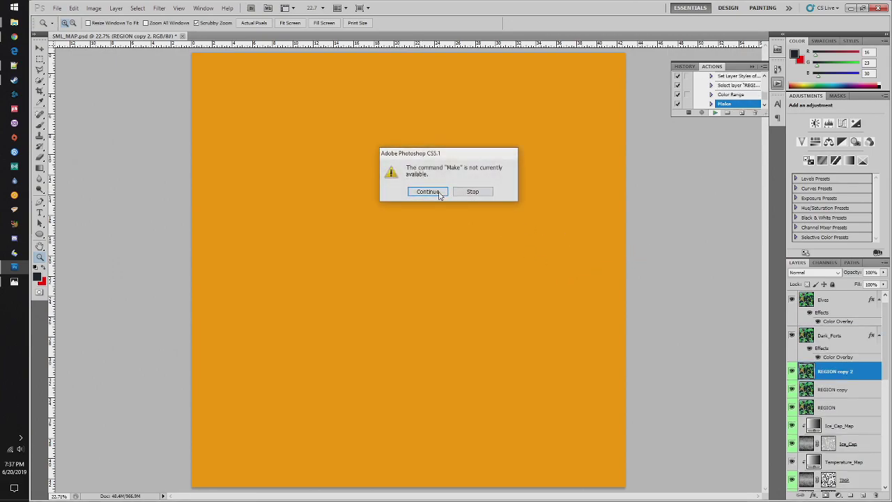
key(Return)
click(428, 191)
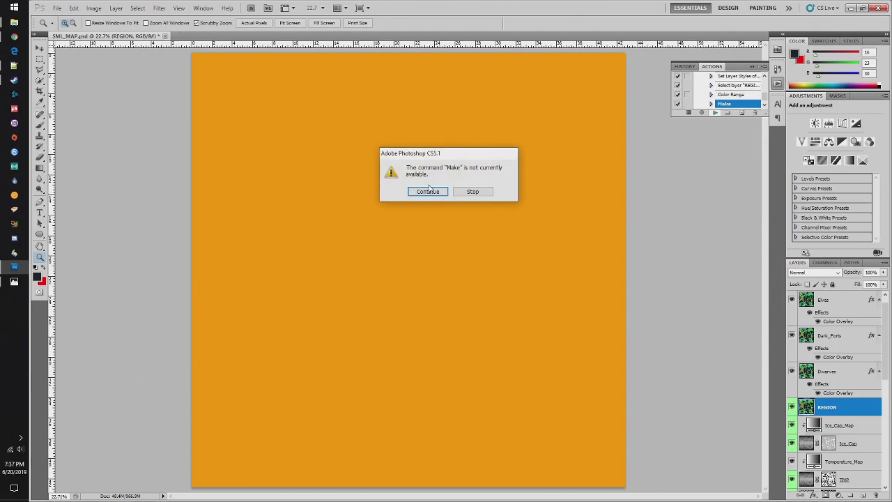
click(428, 191)
click(442, 192)
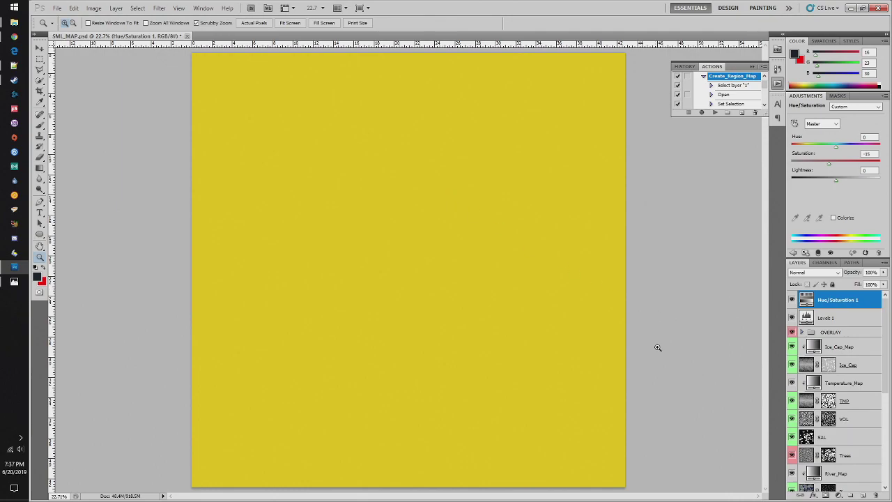
click(791, 299)
click(791, 318)
click(791, 332)
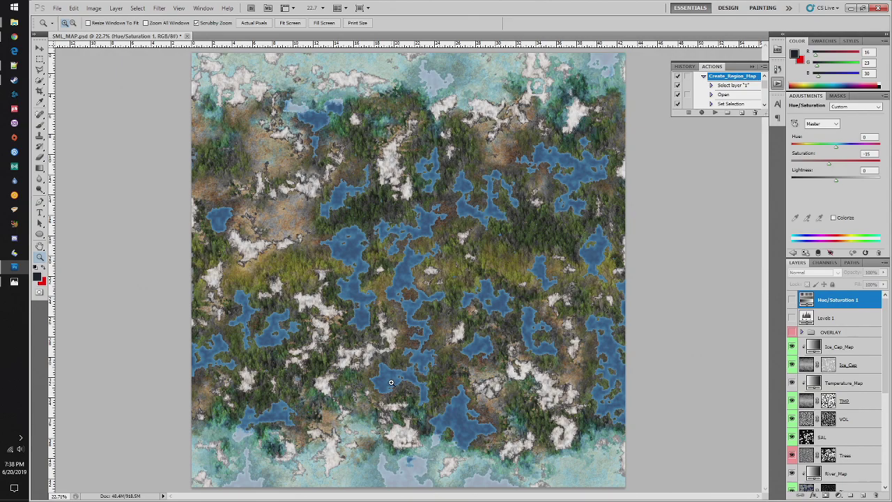
click(386, 252)
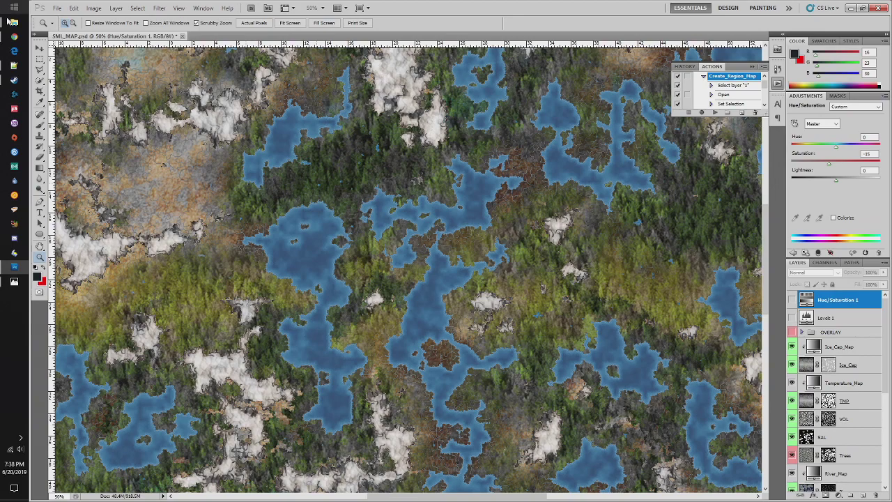
click(40, 49)
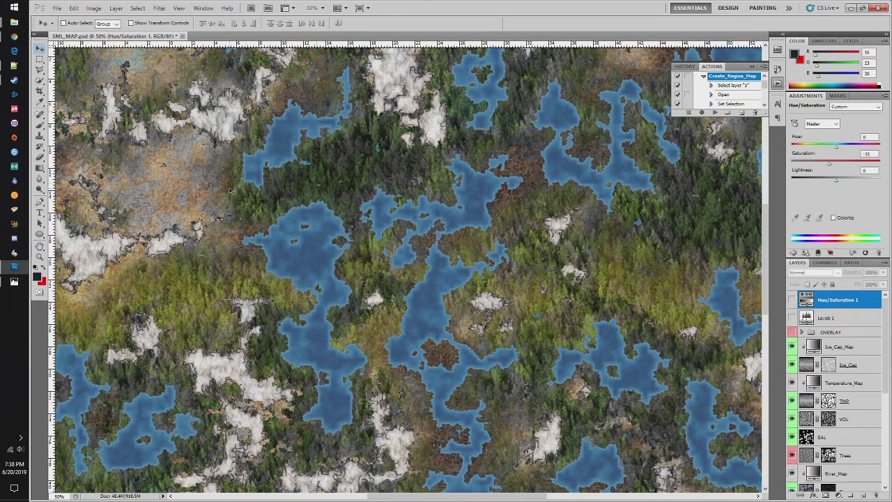
mouse_move(446, 495)
mouse_down()
mouse_move(386, 495)
mouse_move(544, 495)
mouse_move(459, 498)
mouse_up()
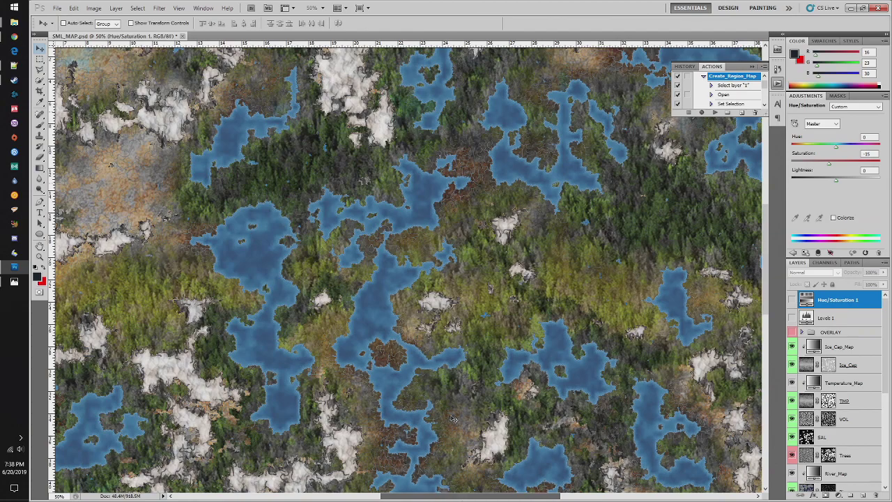
scroll(453, 418, up, 6)
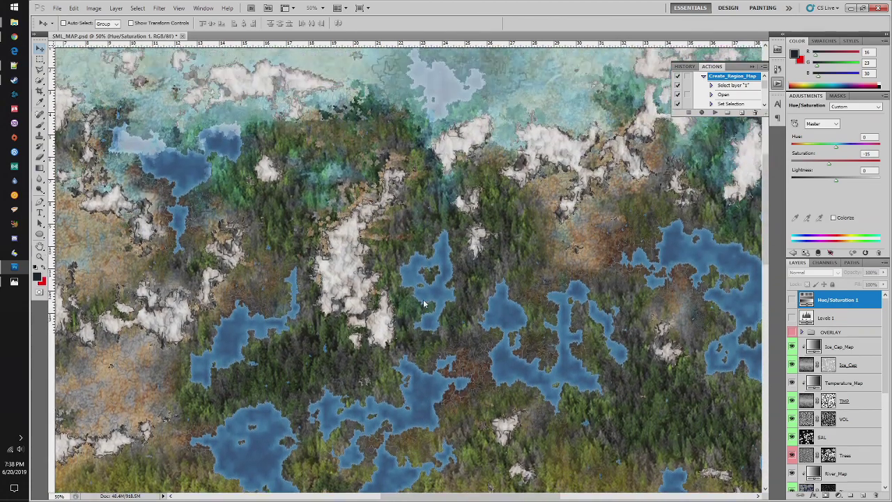
scroll(423, 303, down, 6)
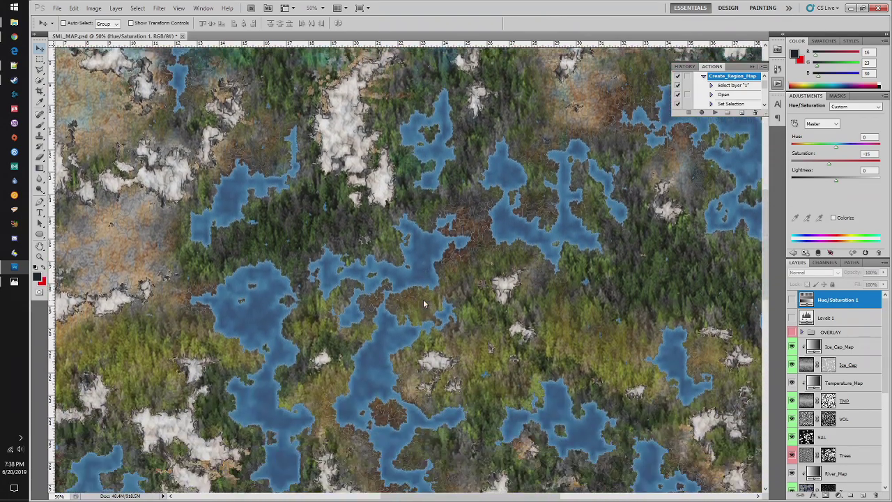
scroll(423, 303, down, 2)
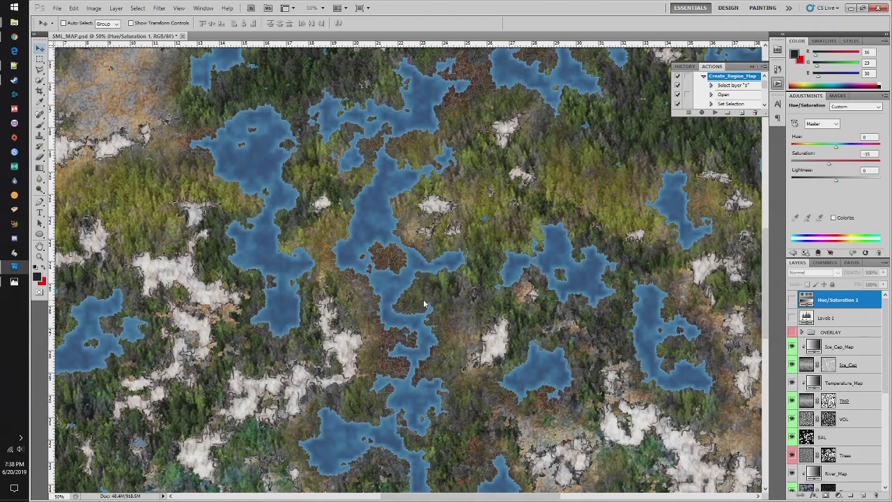
scroll(423, 303, down, 6)
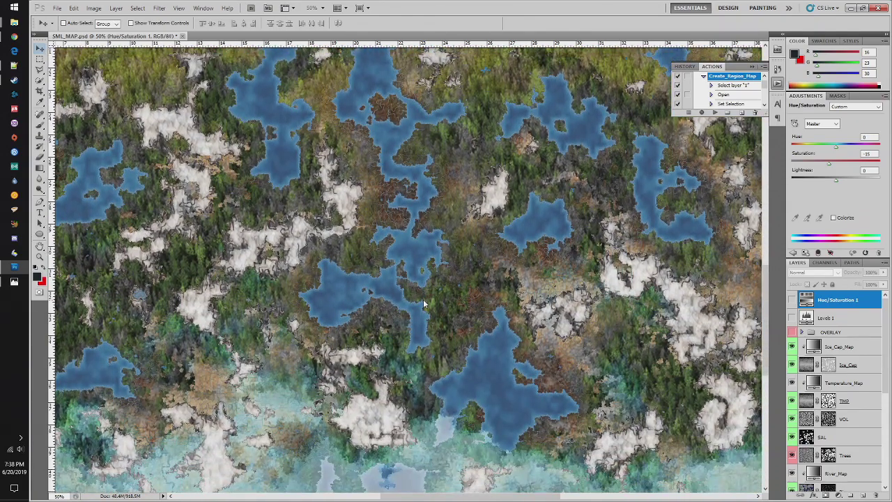
scroll(423, 299, up, 8)
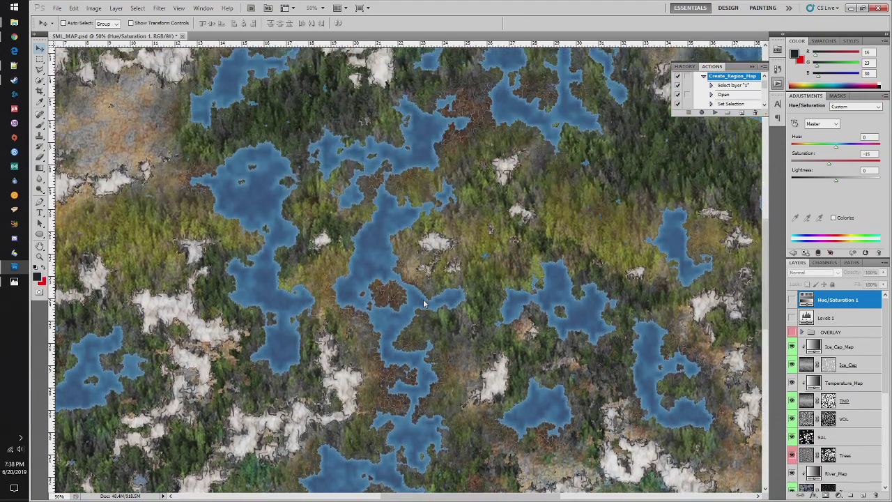
scroll(423, 301, up, 2)
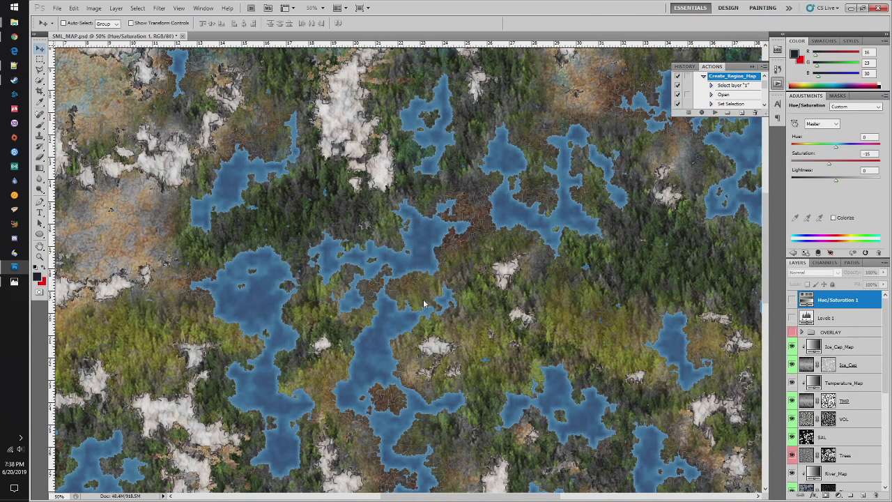
- Save the map as rimworld in JPEG format at maximum quality 12
click(57, 7)
click(69, 150)
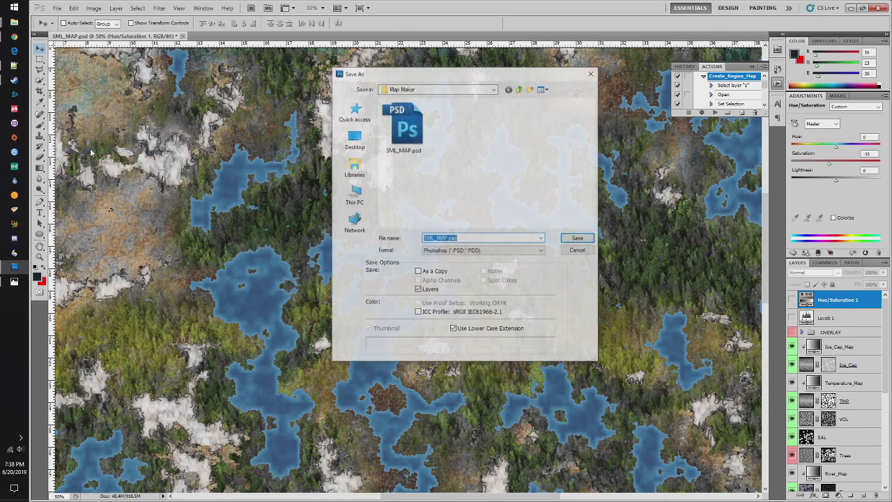
click(454, 251)
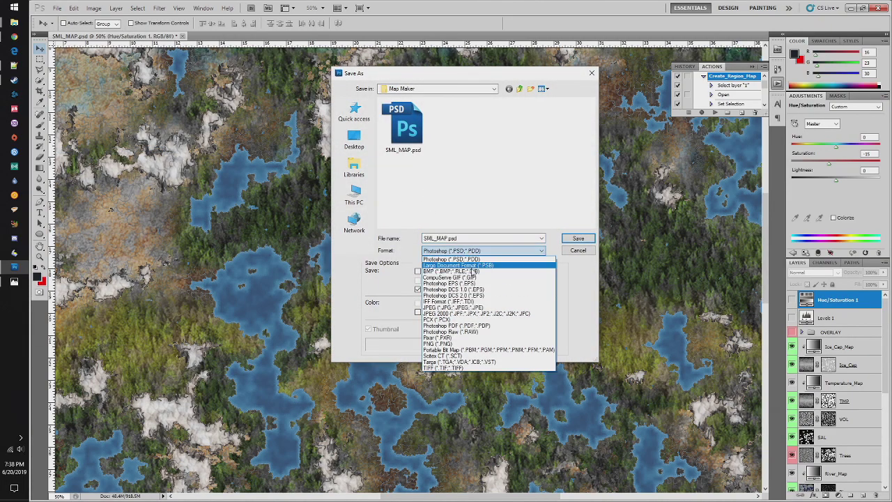
click(487, 315)
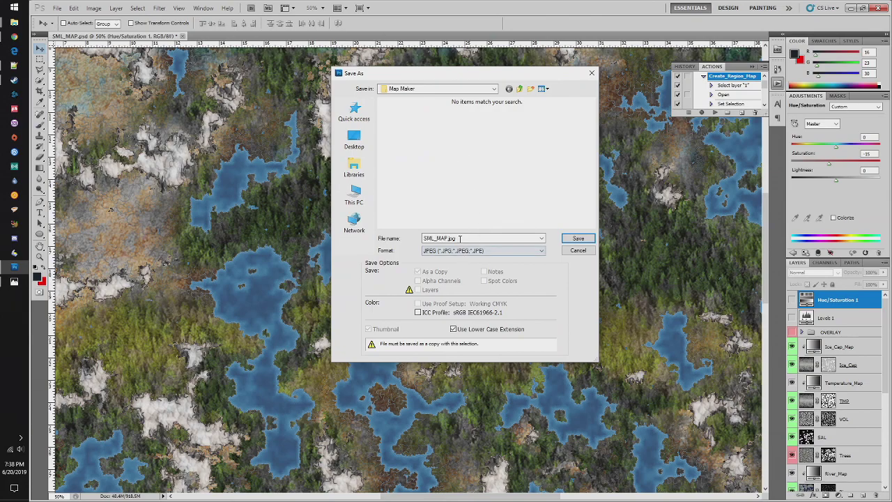
double_click(463, 238)
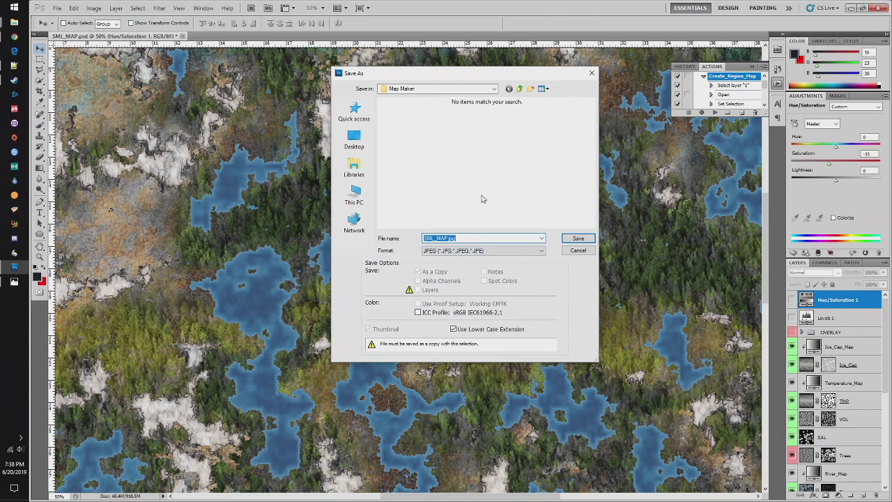
text(rimworld)
key(Return)
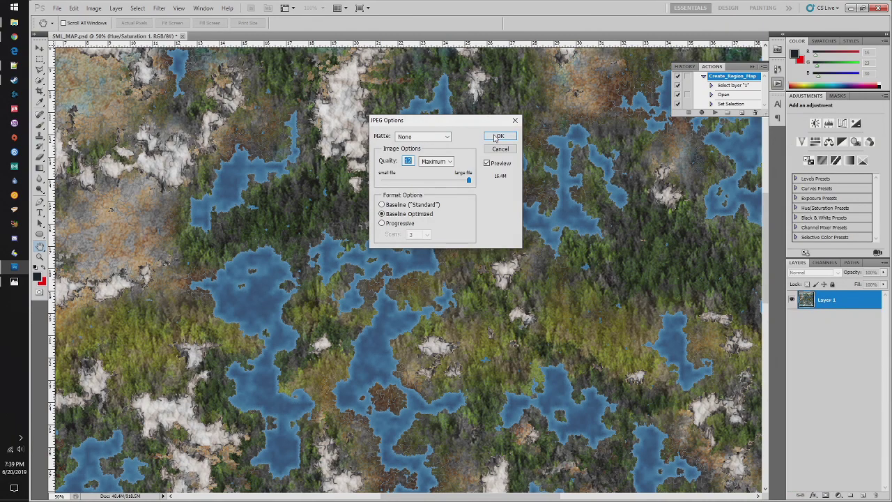
click(497, 136)
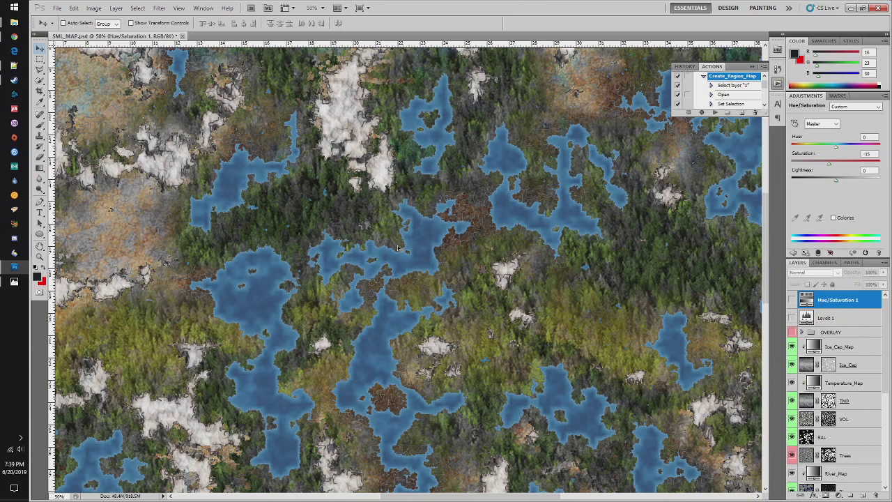
- Search Start for bryce, then launch Bryce 5.5 from the DAZ Productions folder
mouse_move(15, 25)
click(14, 5)
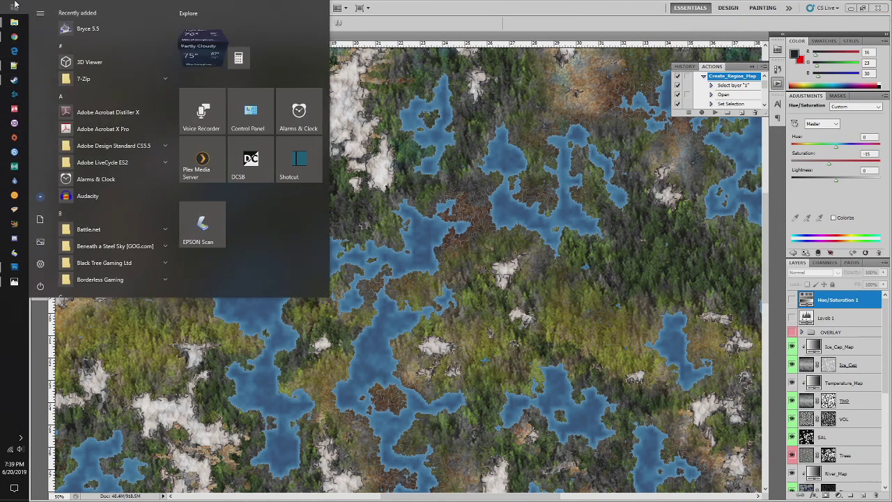
text(bryc)
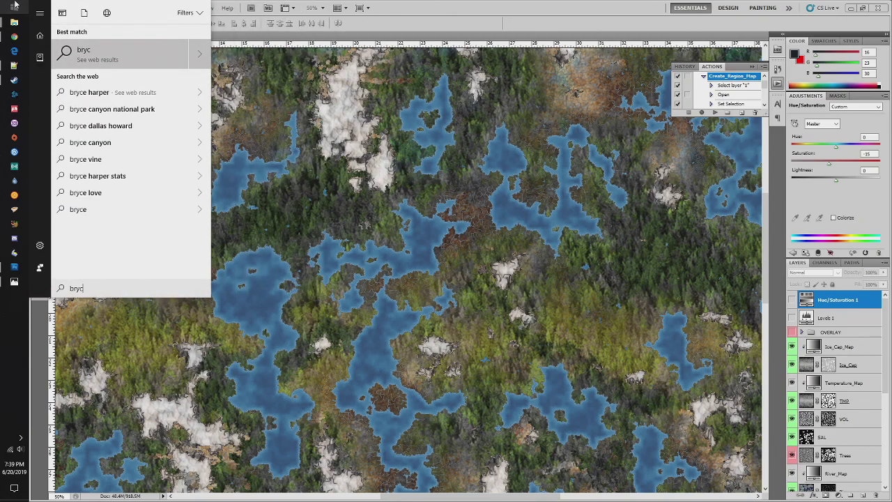
text(e)
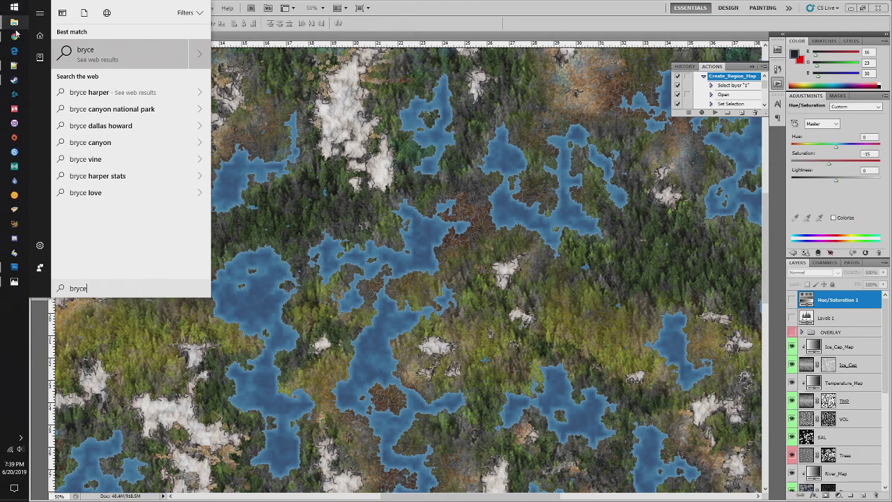
click(42, 11)
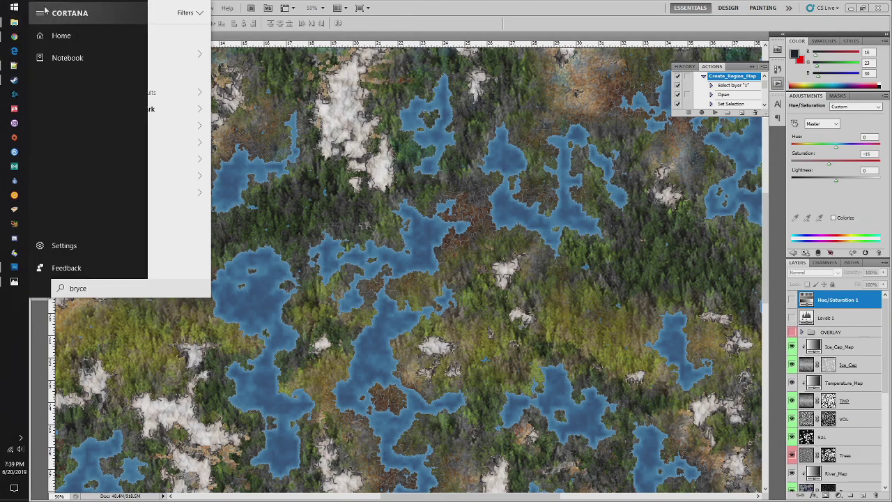
click(41, 11)
click(14, 8)
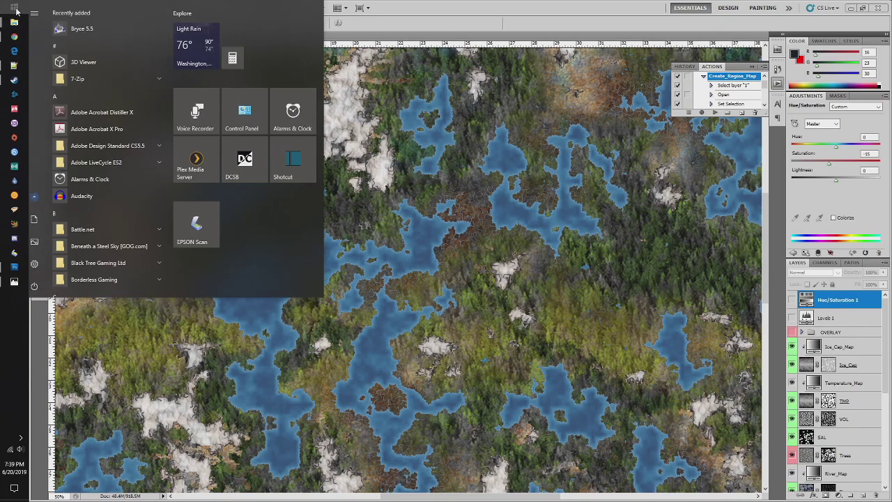
scroll(122, 144, down, 3)
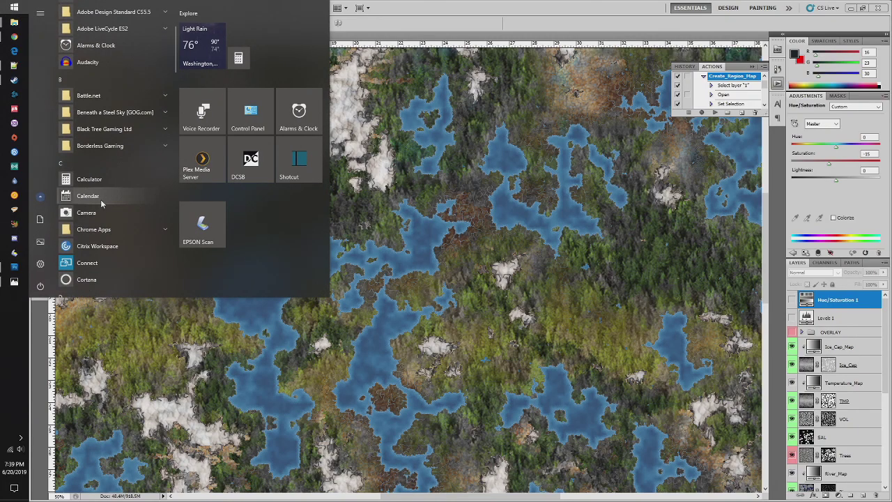
scroll(121, 143, down, 4)
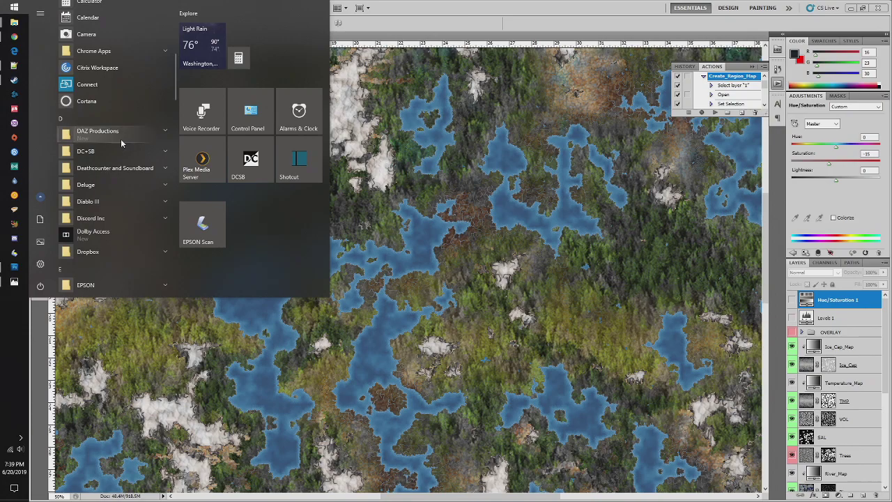
click(121, 139)
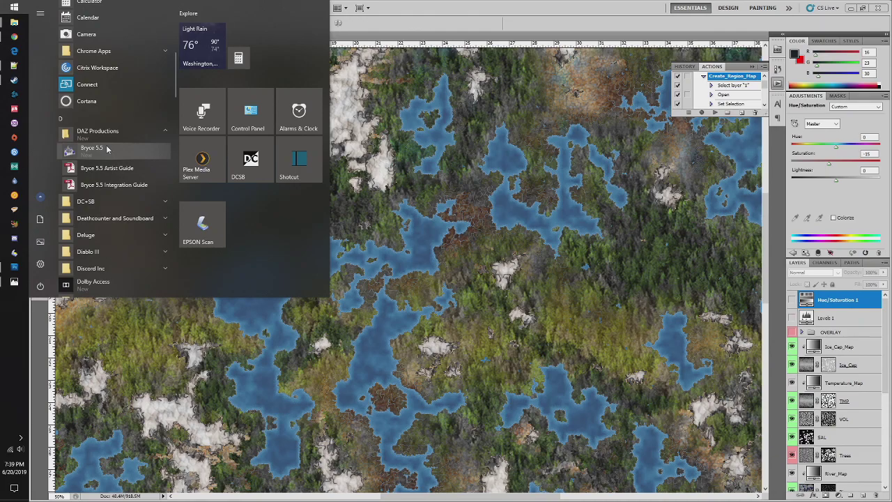
click(106, 149)
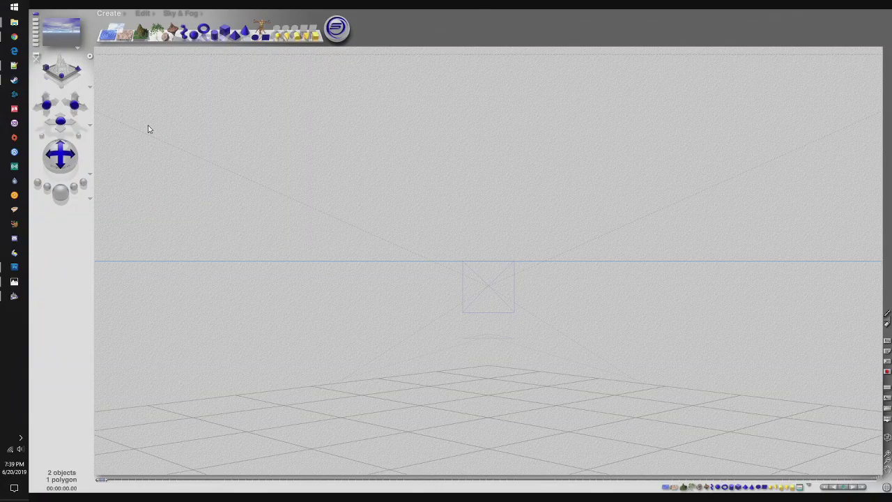
- Choose Atmosphere Off in the Sky & Fog sky options and delete the default ground plane
click(187, 16)
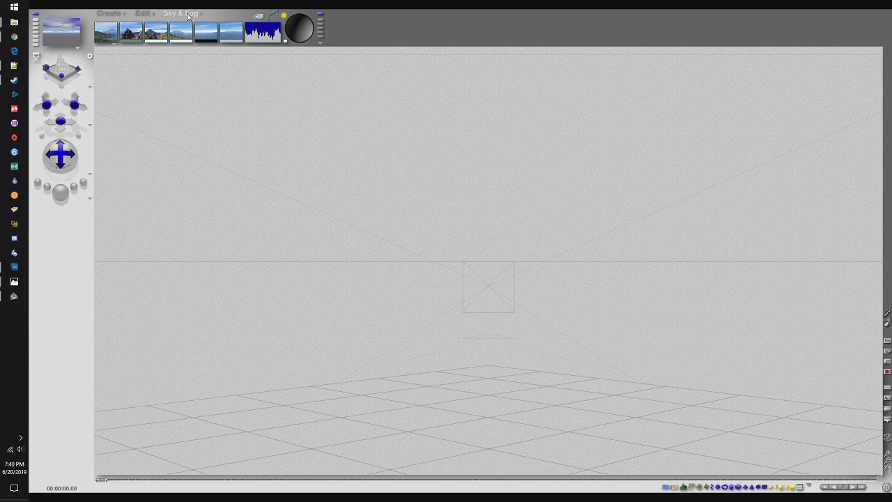
click(115, 43)
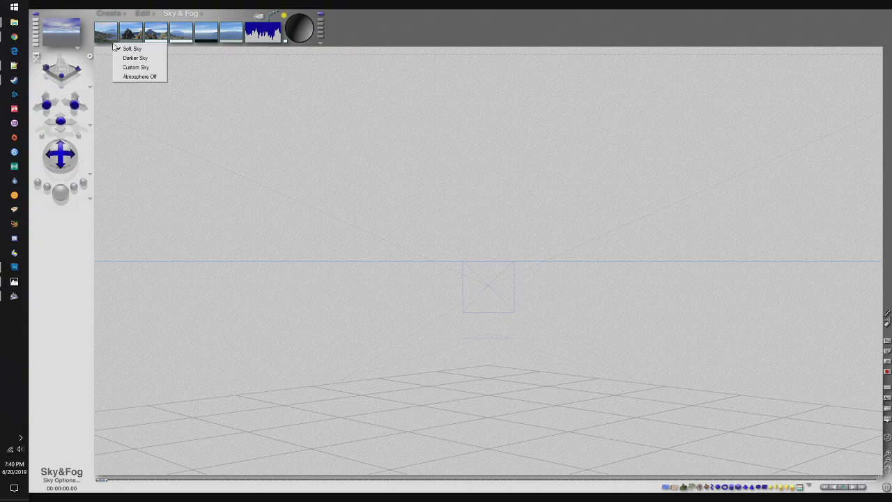
click(132, 77)
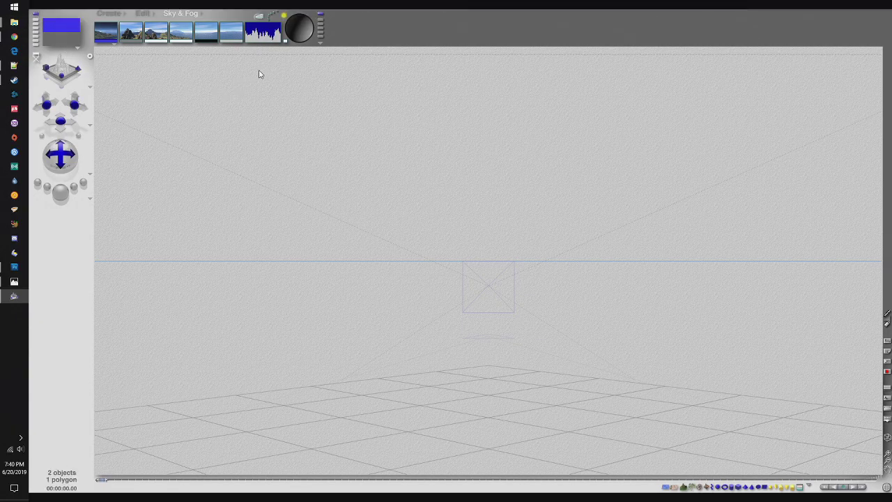
click(434, 399)
key(Delete)
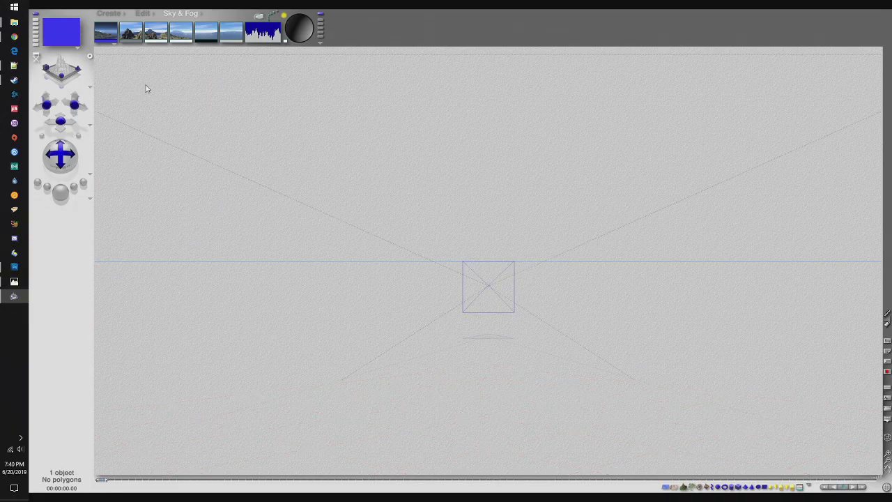
- In Sky Lab, hide the sun and moon, enable Celestial stars, and raise the star amount to about 10546
click(303, 29)
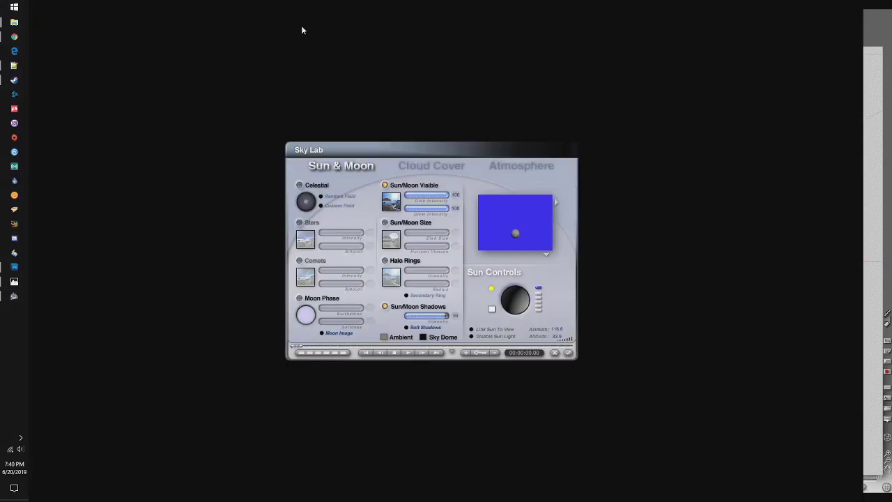
click(386, 186)
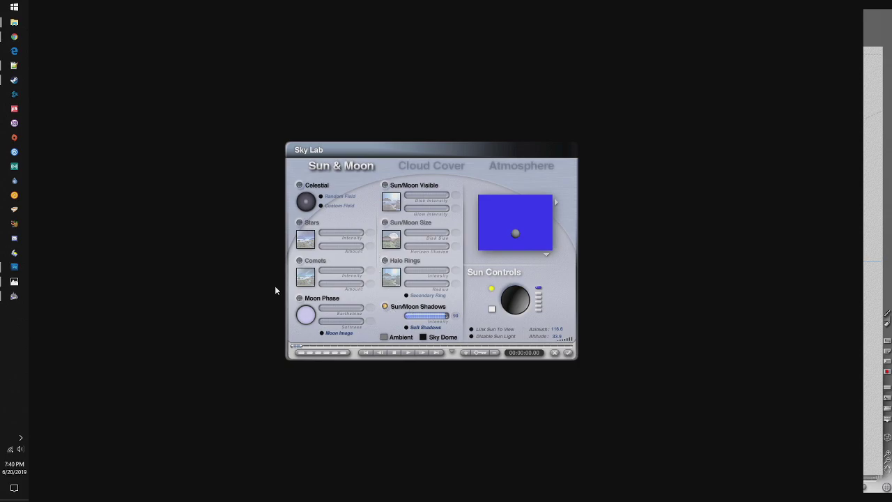
click(298, 185)
click(299, 222)
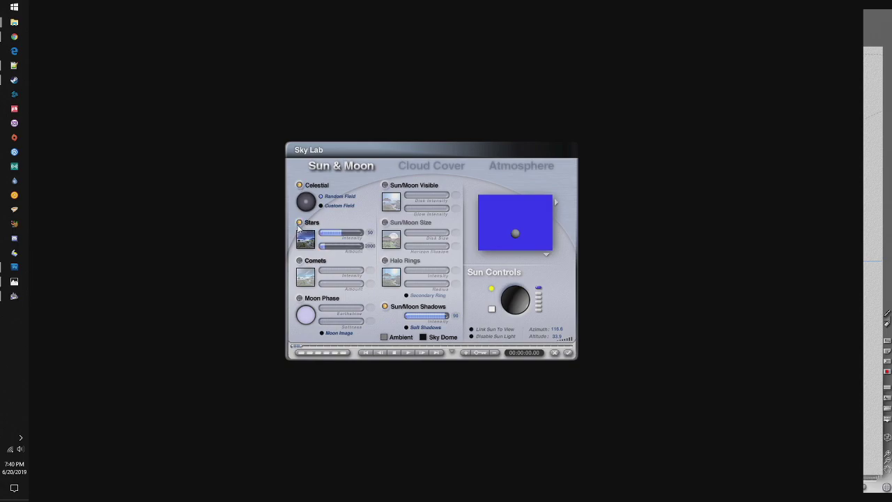
click(351, 249)
click(569, 354)
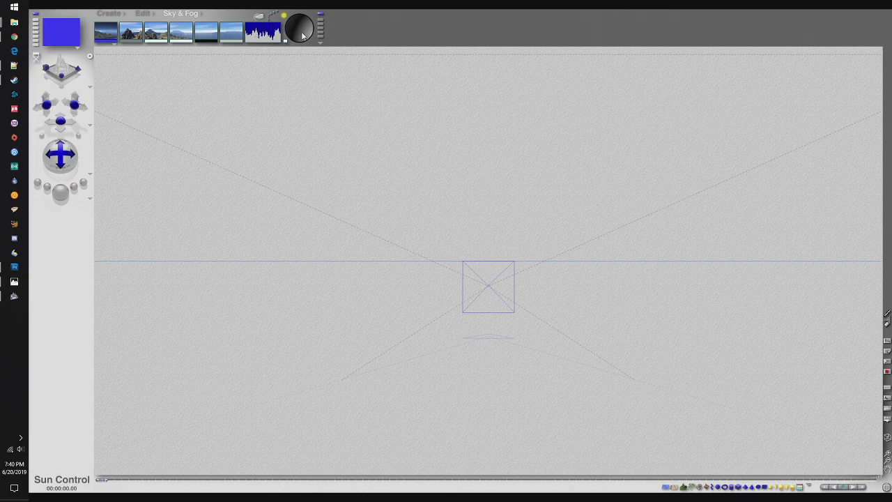
- Lower the sun, set the clouds to 0 and 70, and set the fog to 0
drag(299, 28, 302, 36)
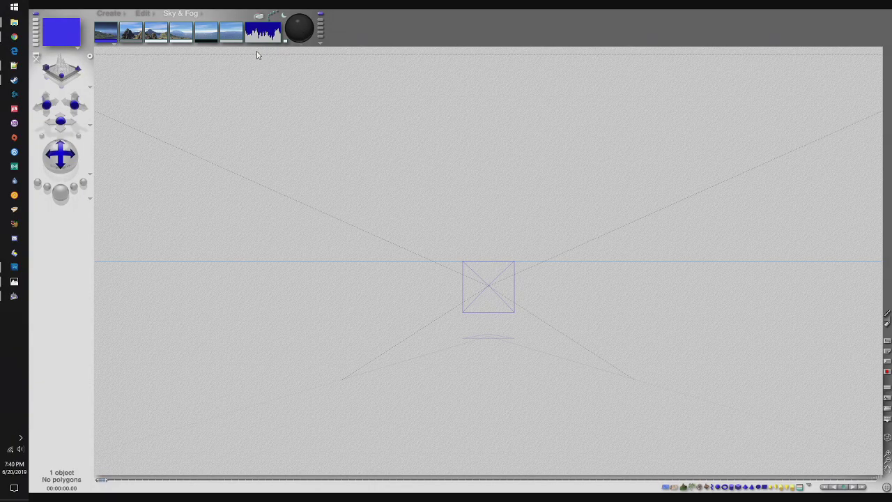
drag(264, 31, 258, 37)
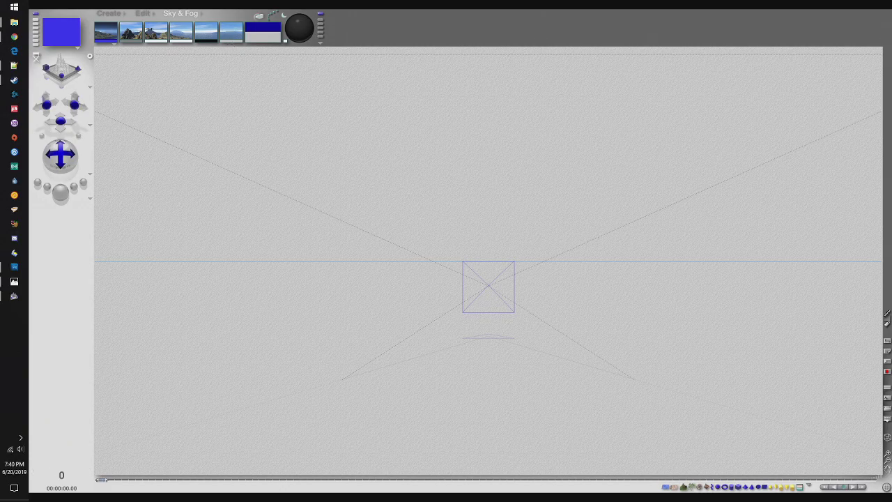
drag(165, 34, 179, 30)
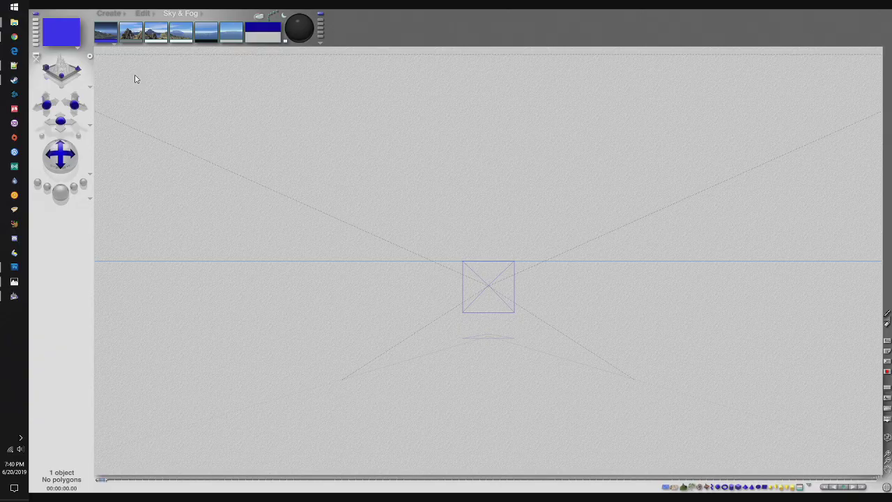
click(78, 51)
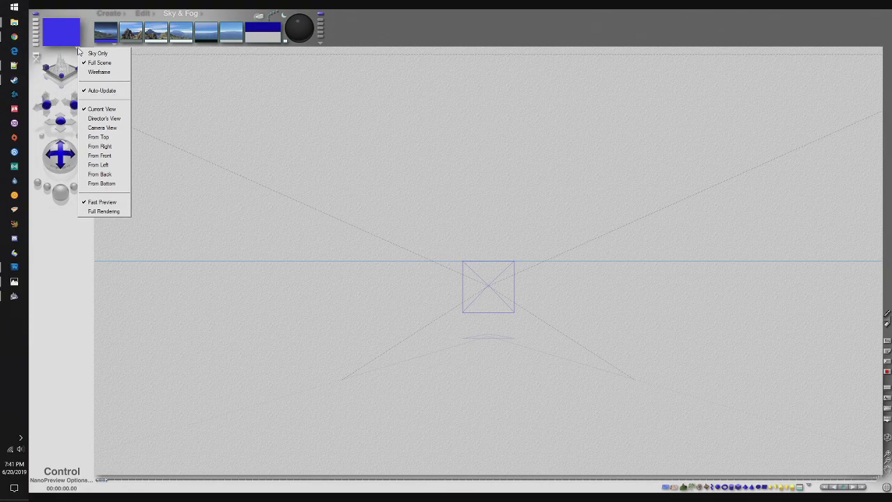
click(292, 104)
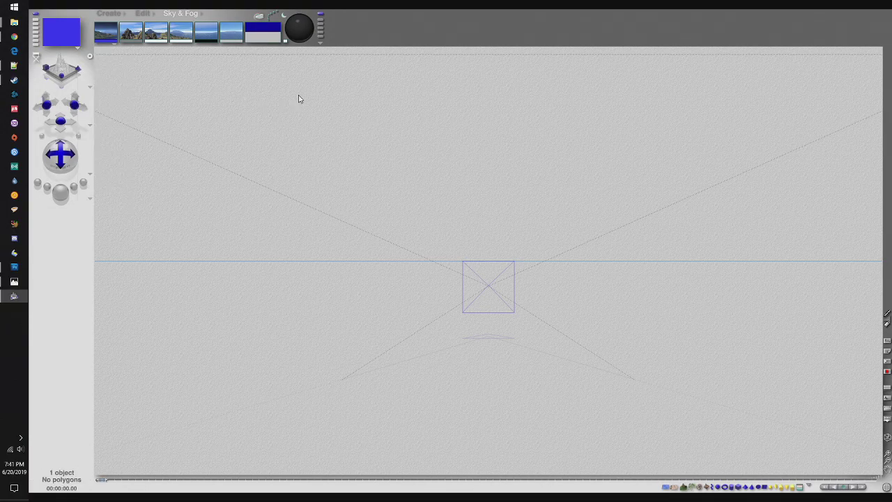
- Drop the sun to altitude -26.3 in Sky Lab and bring up the Create palette
click(300, 28)
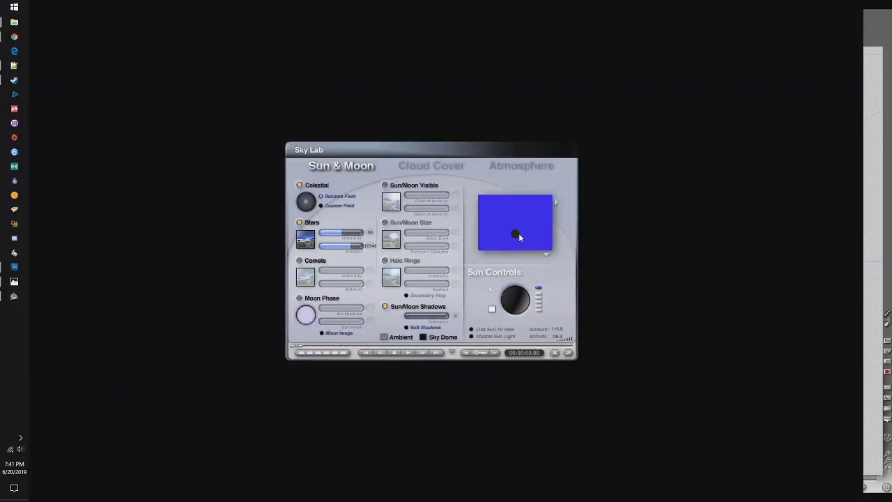
mouse_move(518, 234)
mouse_down()
mouse_move(515, 259)
mouse_move(516, 224)
mouse_up()
click(422, 337)
click(422, 337)
click(567, 352)
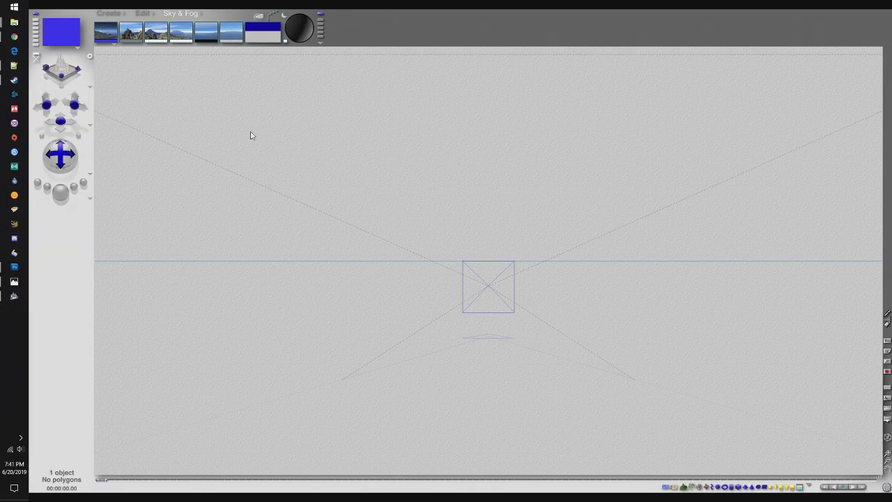
click(112, 14)
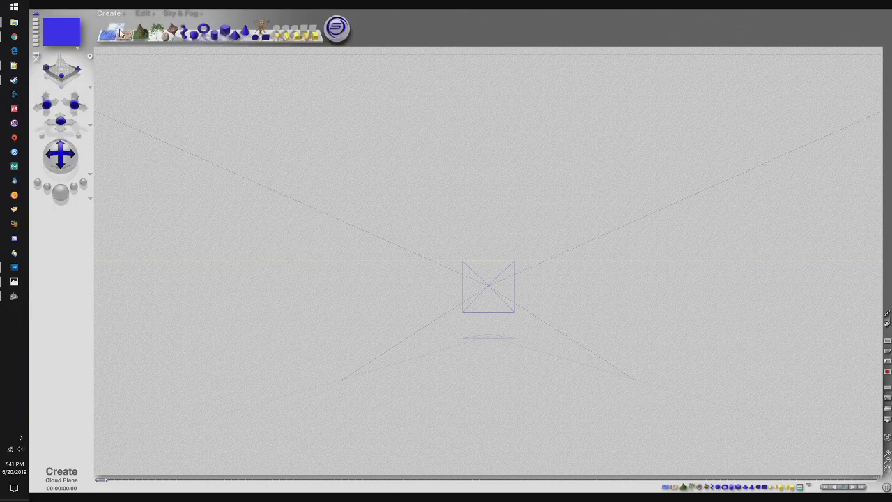
- Add Plane 2, rotate it upright on X and Y to face the camera, and open its Materials Lab
click(120, 33)
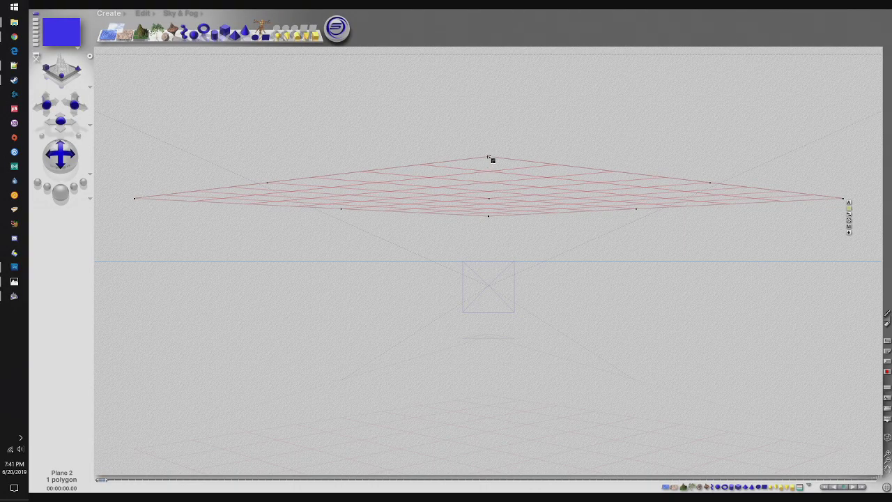
click(144, 16)
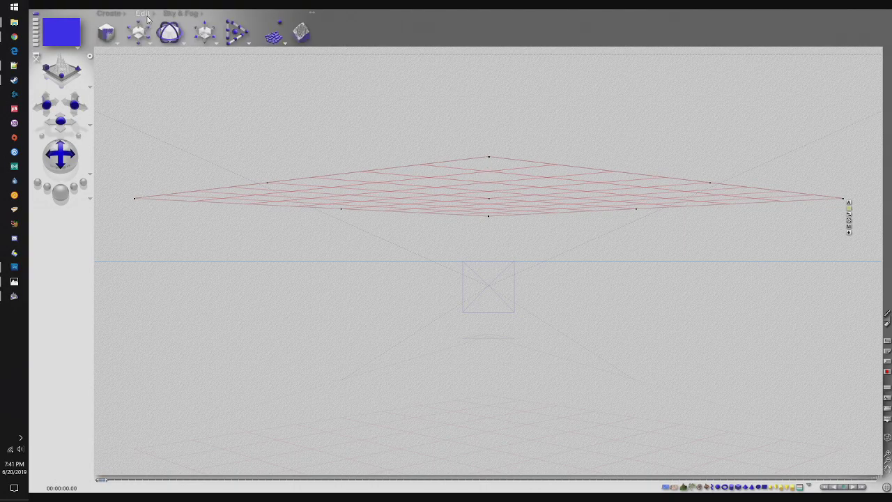
drag(167, 35, 167, 122)
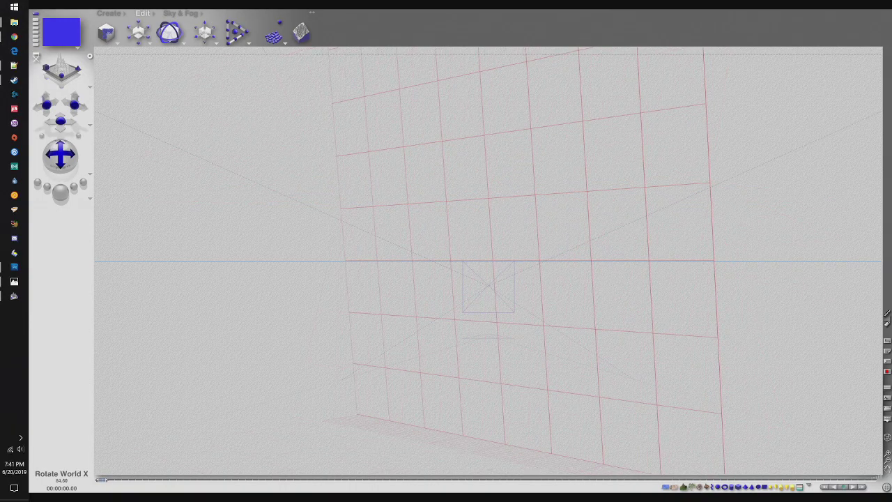
mouse_move(169, 32)
mouse_down()
mouse_move(120, 33)
mouse_move(167, 32)
mouse_up()
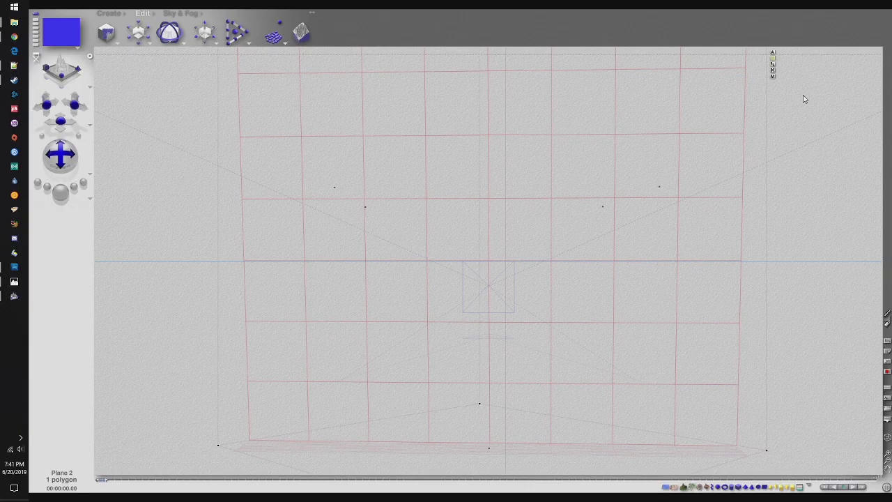
click(773, 78)
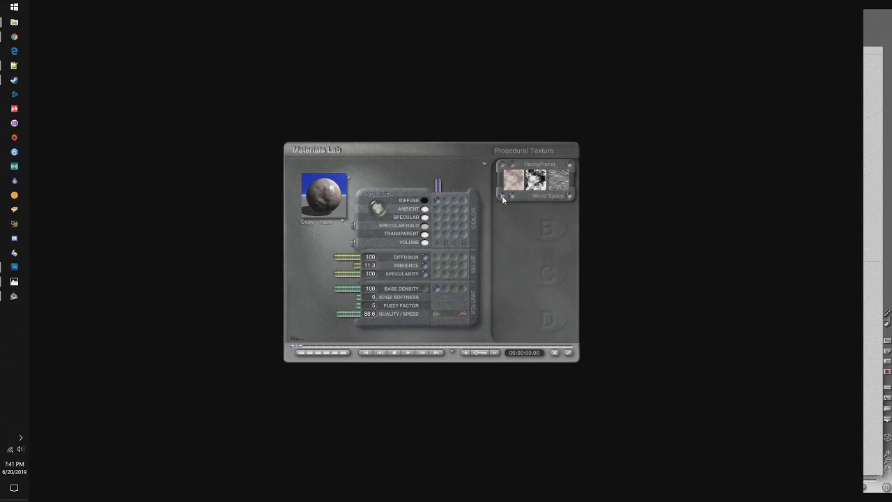
- Apply the Clouds > Stars texture to Plane 2 and close the Materials Lab
click(570, 165)
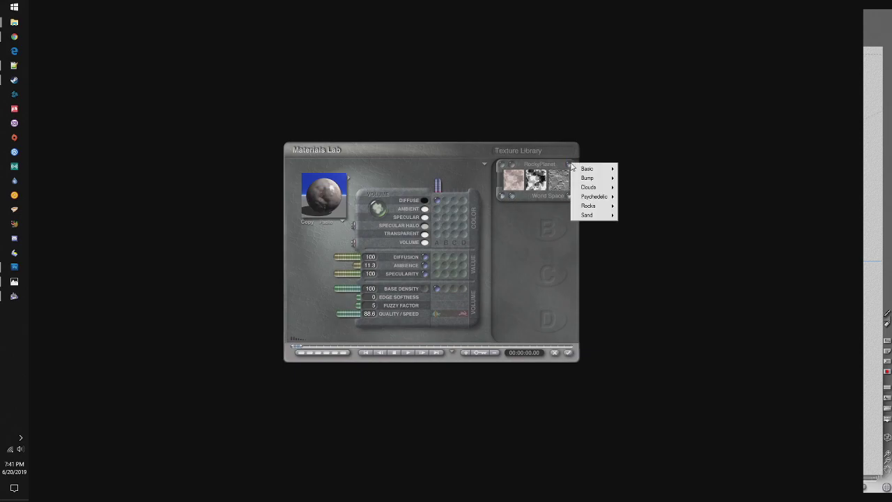
mouse_move(601, 189)
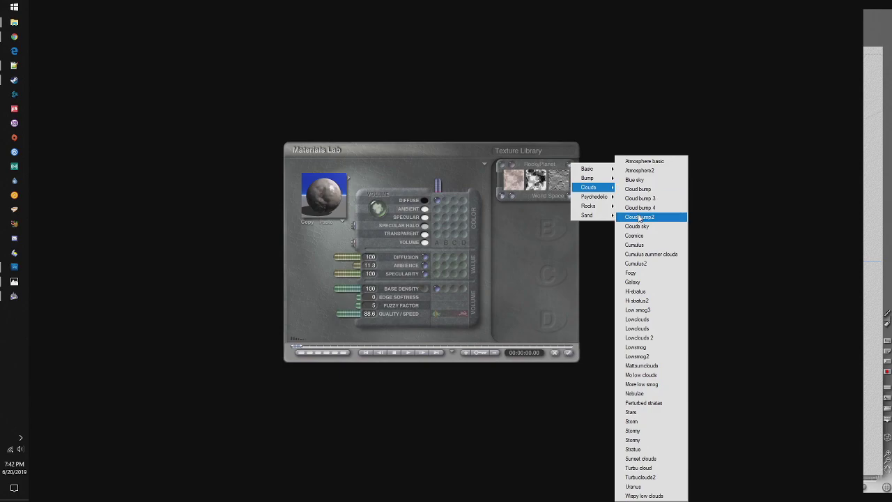
click(640, 416)
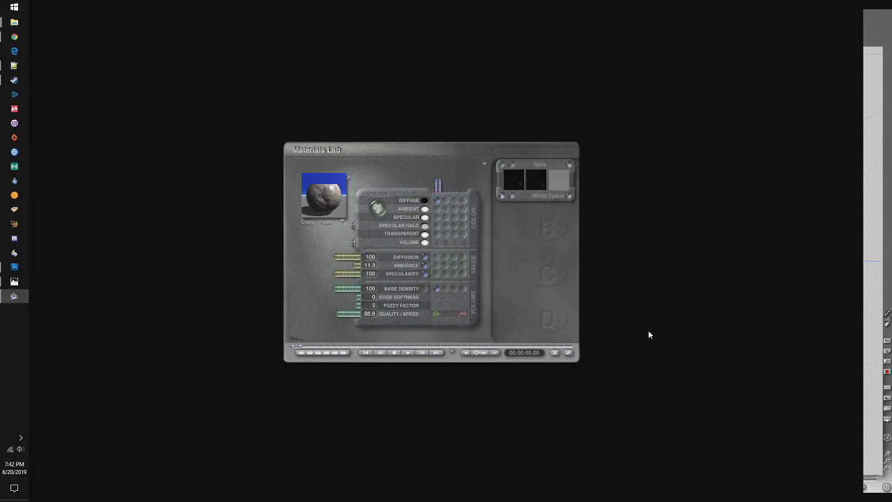
click(569, 354)
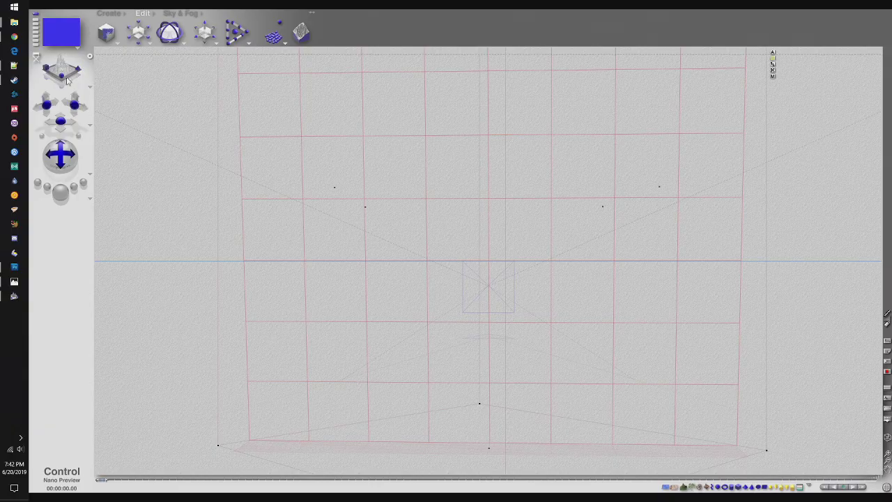
- Start a test render, stop it, and switch to the Sky & Fog palette
click(60, 192)
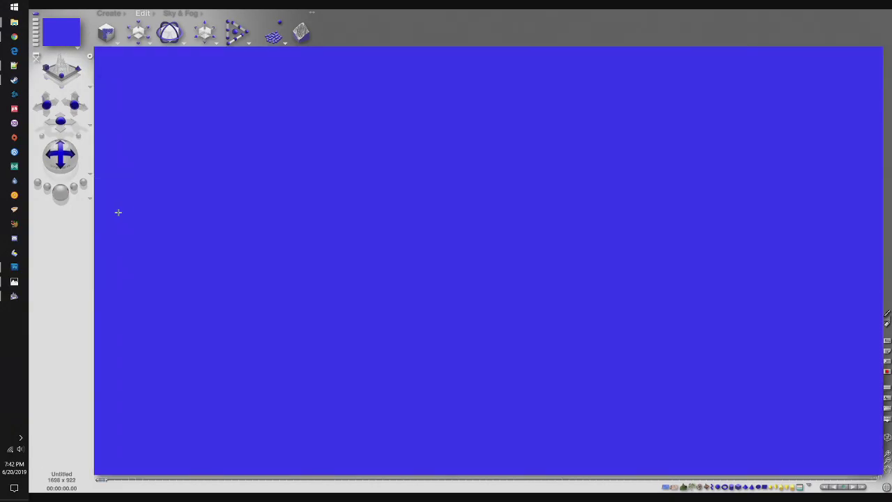
click(108, 13)
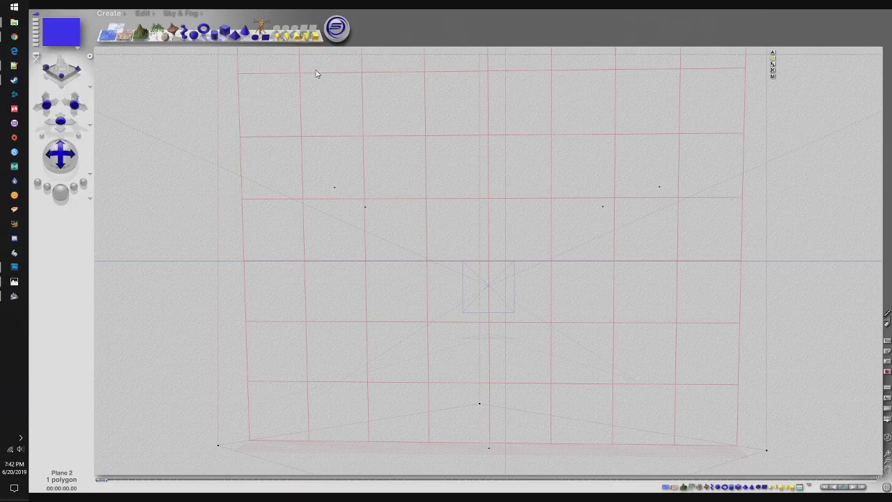
click(191, 15)
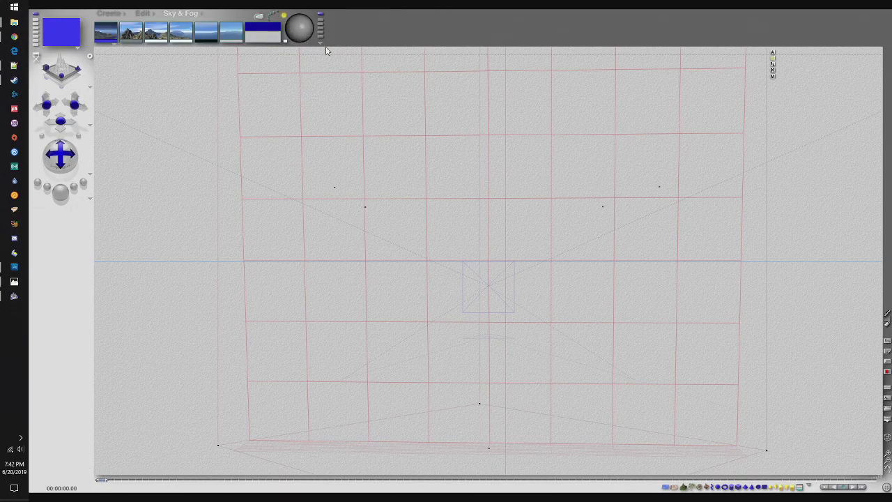
- In Sky Lab, turn off the celestial star field and make the sun and moon visible
click(303, 29)
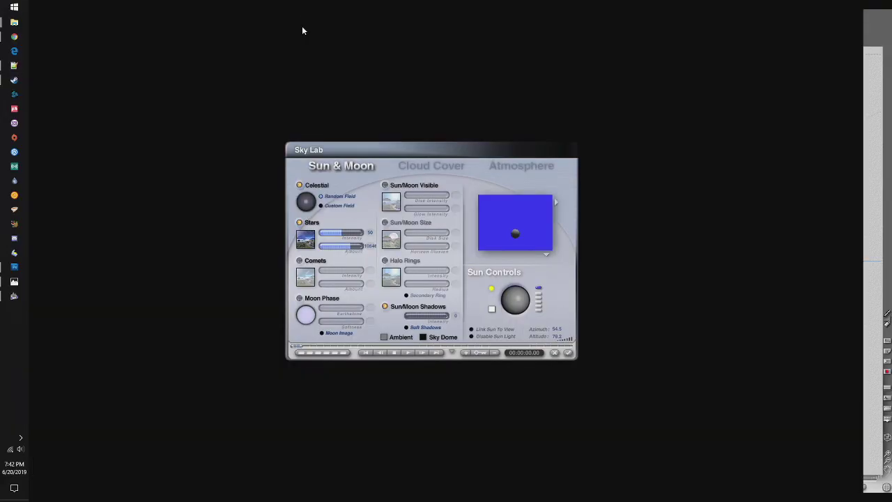
click(298, 185)
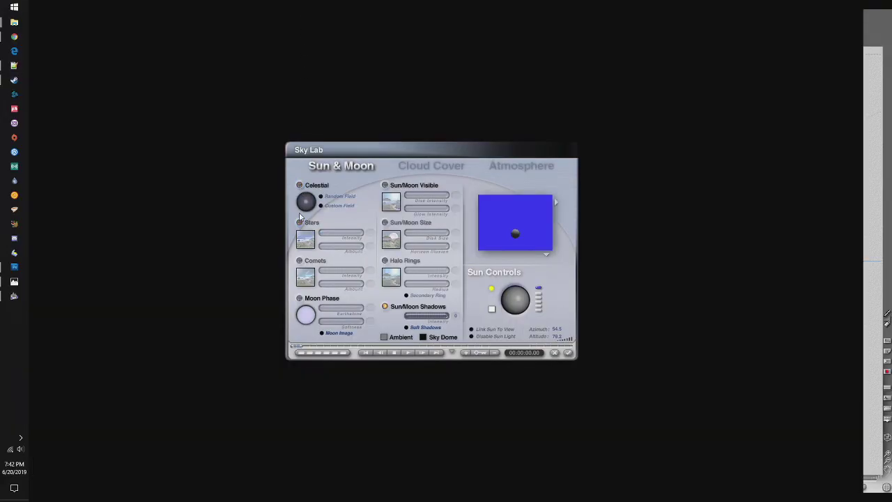
click(385, 185)
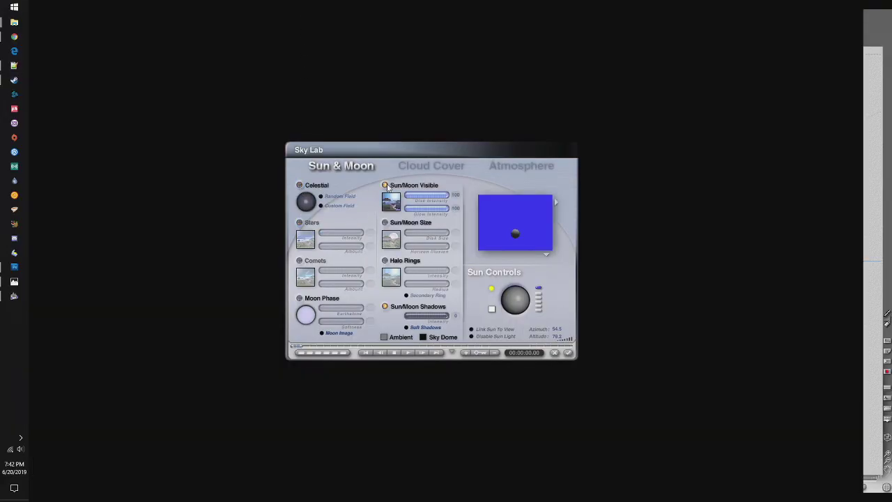
- Browse the sky presets past Good Vibes and Typical Bryce Night, and apply Because the Night
click(555, 203)
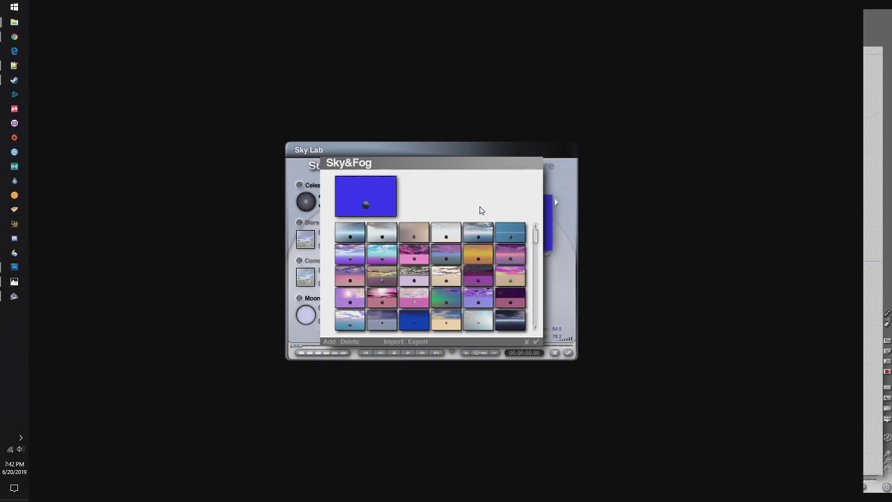
drag(536, 237, 537, 255)
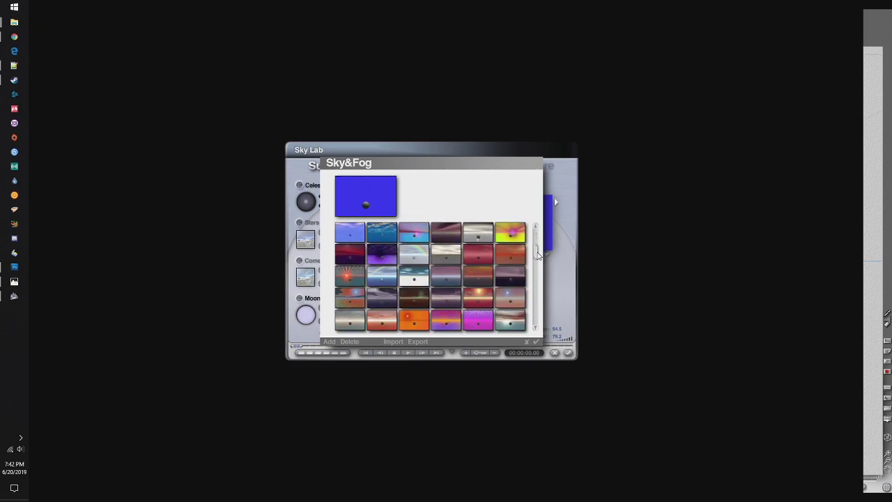
click(349, 277)
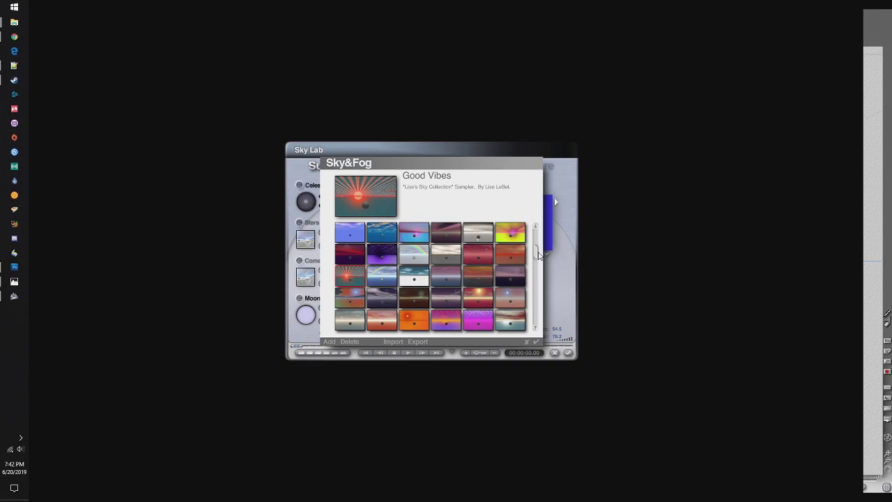
scroll(538, 255, down, 4)
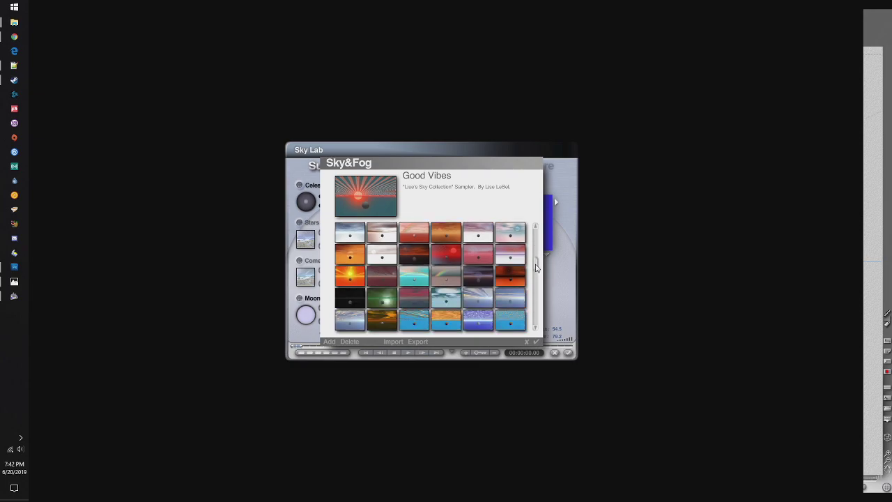
click(348, 277)
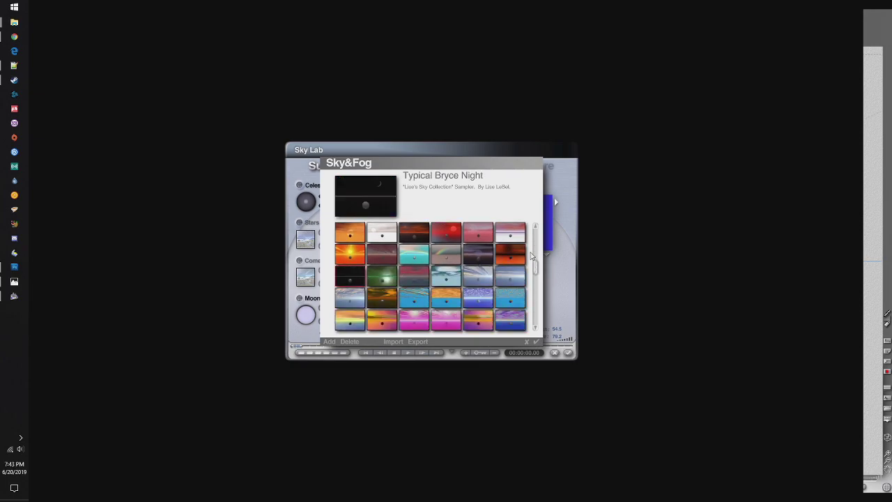
scroll(536, 274, down, 3)
scroll(535, 275, down, 2)
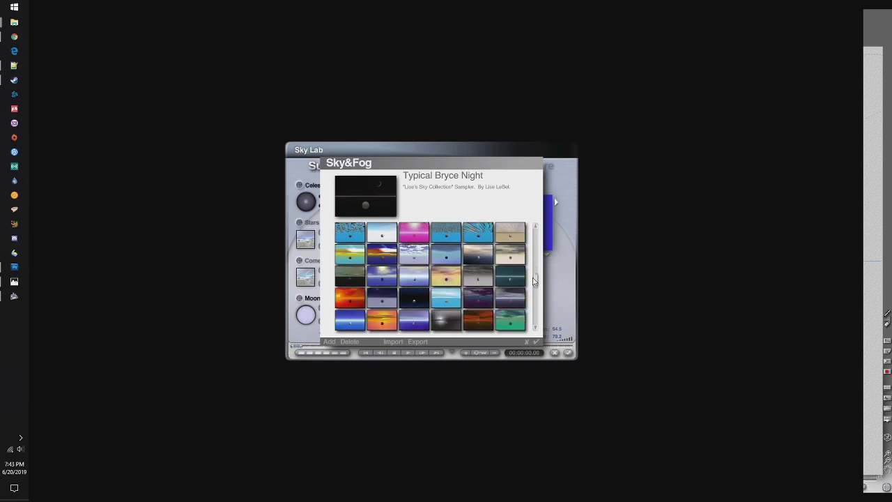
click(412, 301)
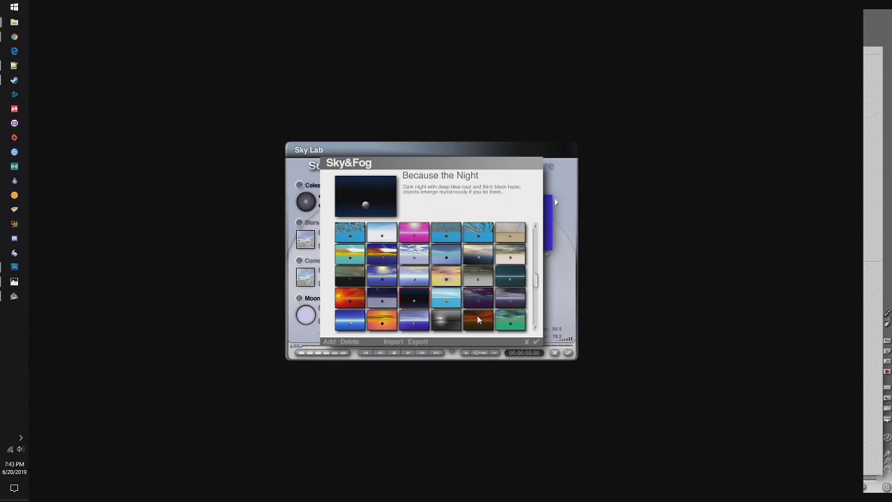
click(536, 341)
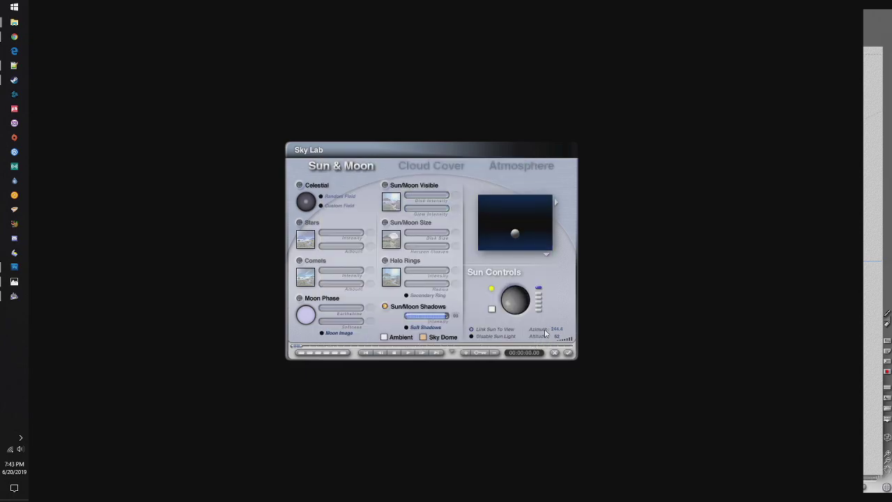
- Close Sky Lab, test-render the night sky, stop it, and return to the wireframe edit view
click(569, 354)
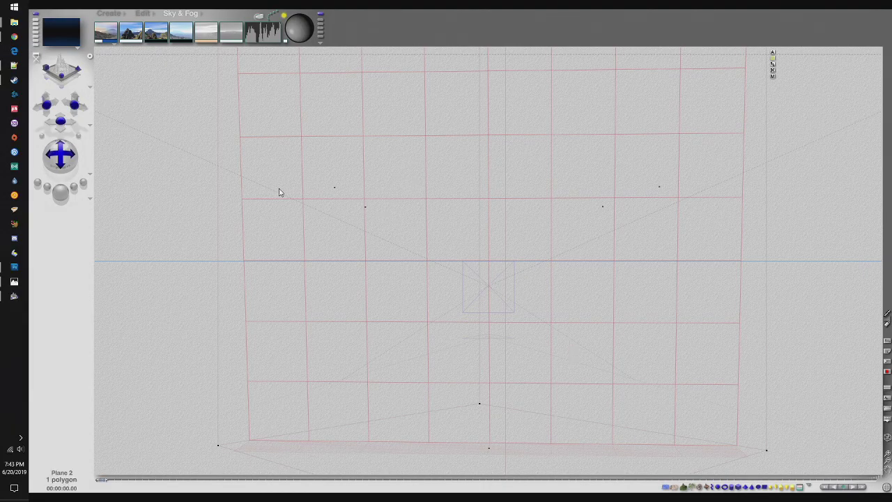
click(60, 193)
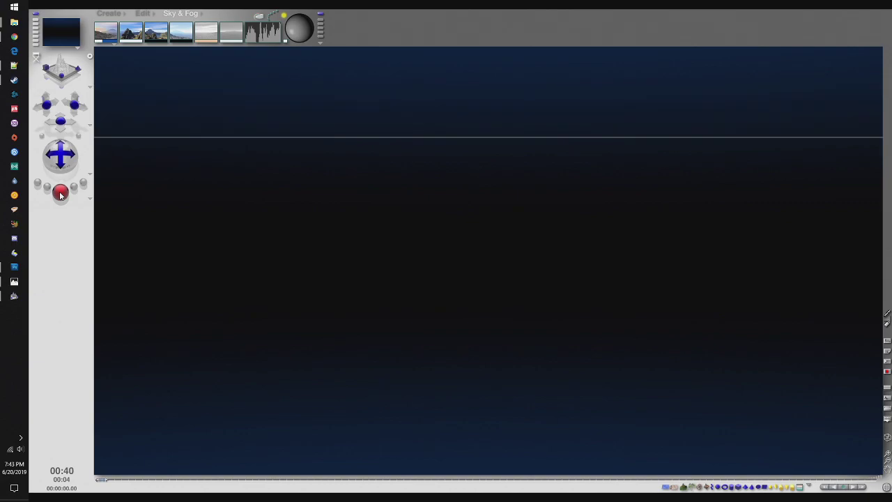
click(60, 195)
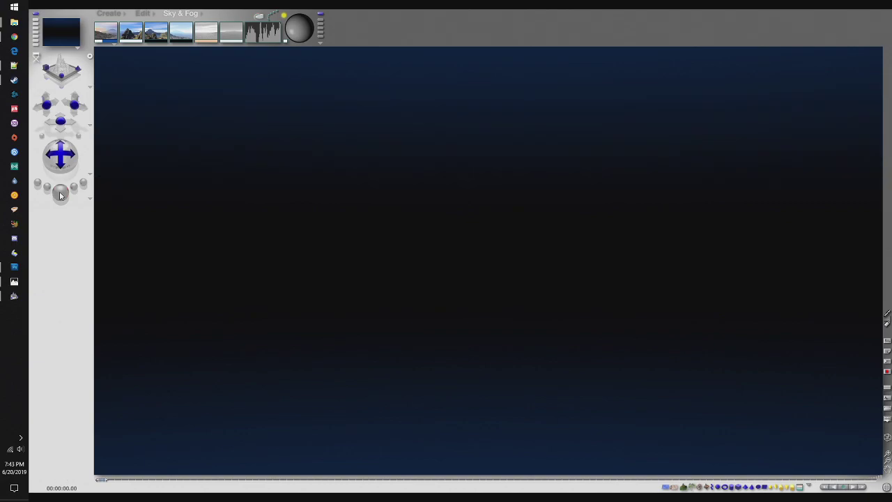
click(116, 15)
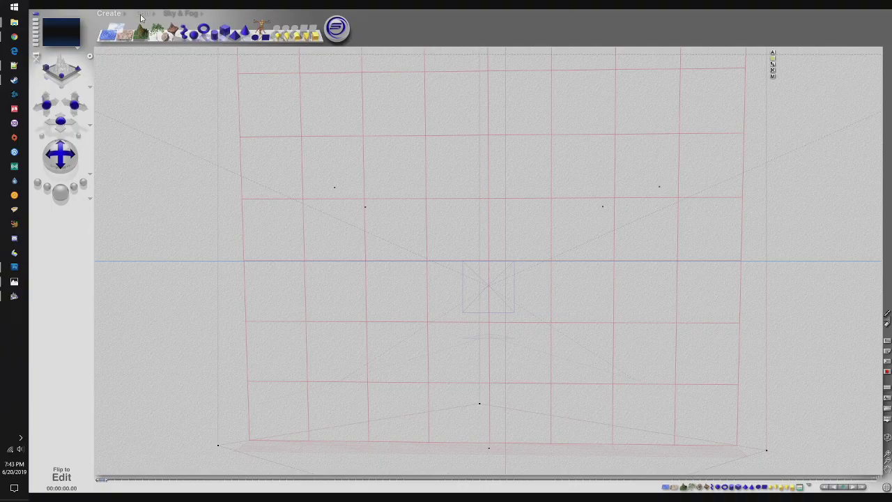
click(142, 15)
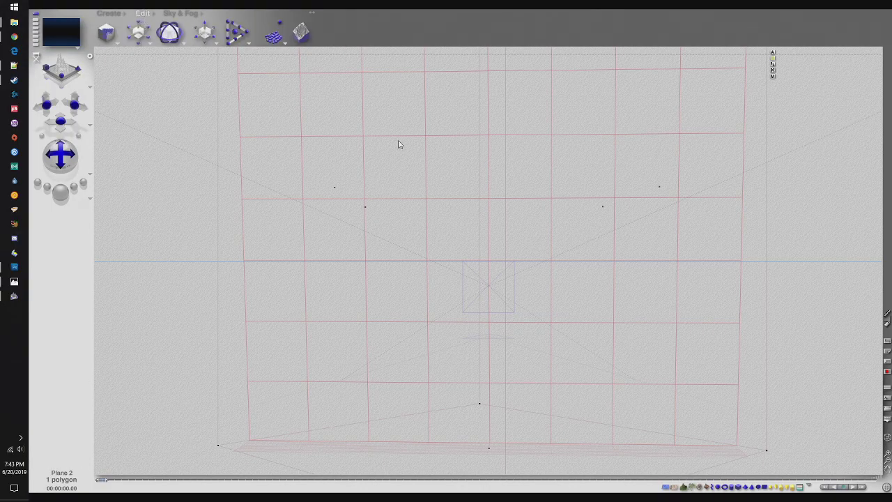
- Delete the ground plane, reposition the camera and drop it to the ground, then show the Create palette
click(518, 146)
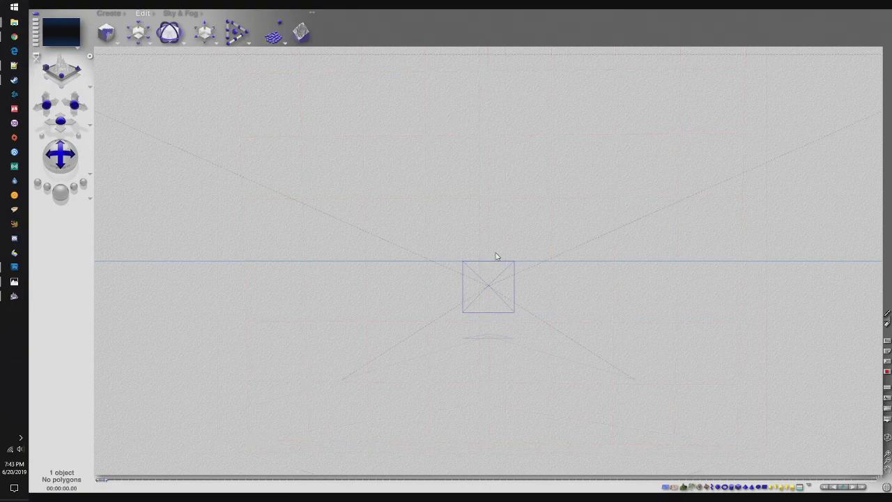
click(503, 283)
click(506, 206)
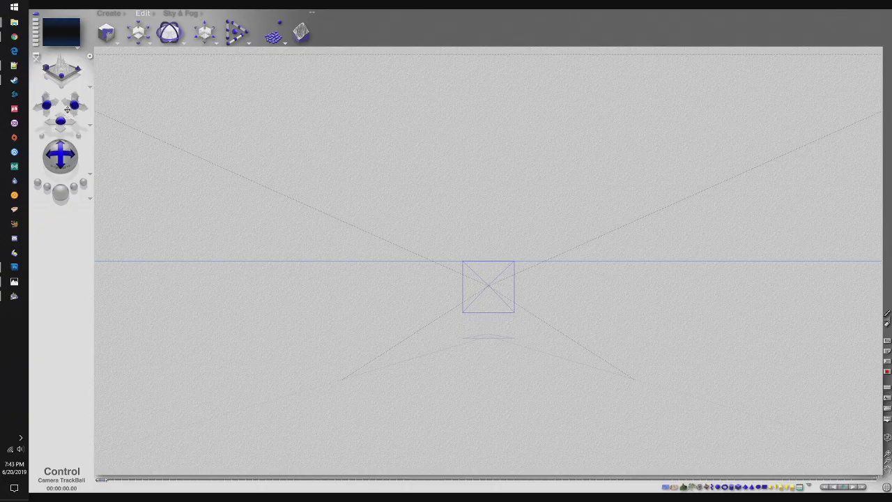
mouse_move(60, 121)
mouse_down()
mouse_move(39, 122)
mouse_move(79, 122)
mouse_move(35, 121)
mouse_move(76, 122)
mouse_move(50, 122)
mouse_up()
click(495, 297)
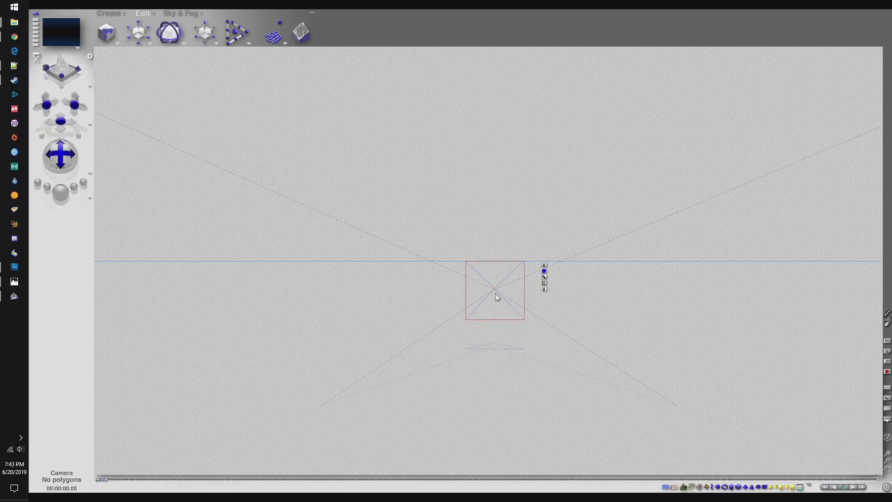
click(545, 289)
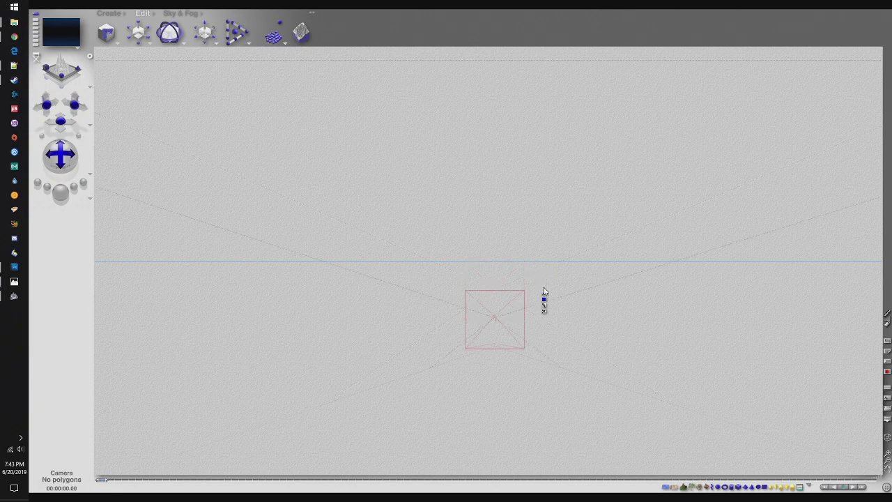
click(540, 174)
click(106, 14)
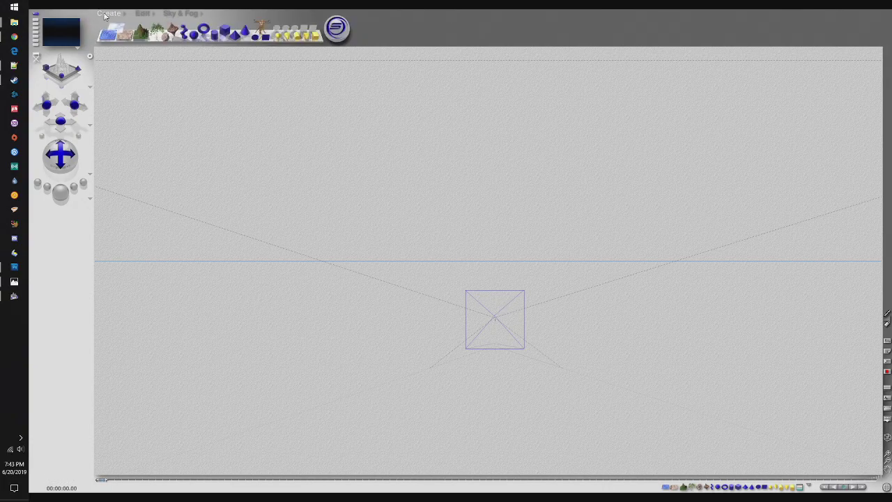
- Add a sphere and move it near the centre of the scene
click(196, 37)
drag(502, 425, 529, 213)
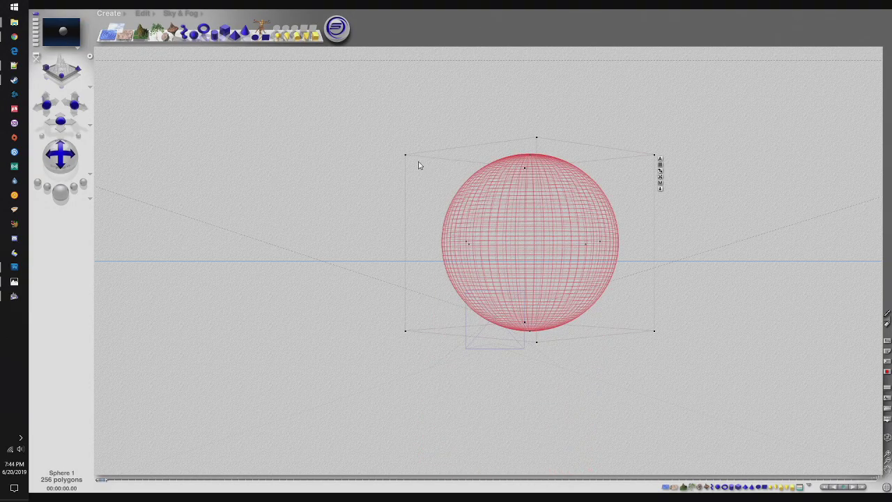
drag(511, 208, 483, 235)
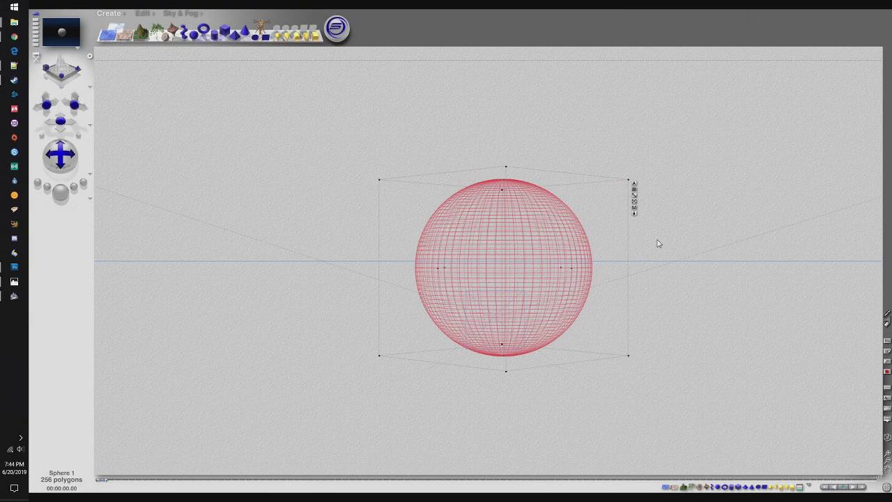
- Drive the sphere's Diffuse colour from a Parametric picture texture and open the picture library
click(634, 206)
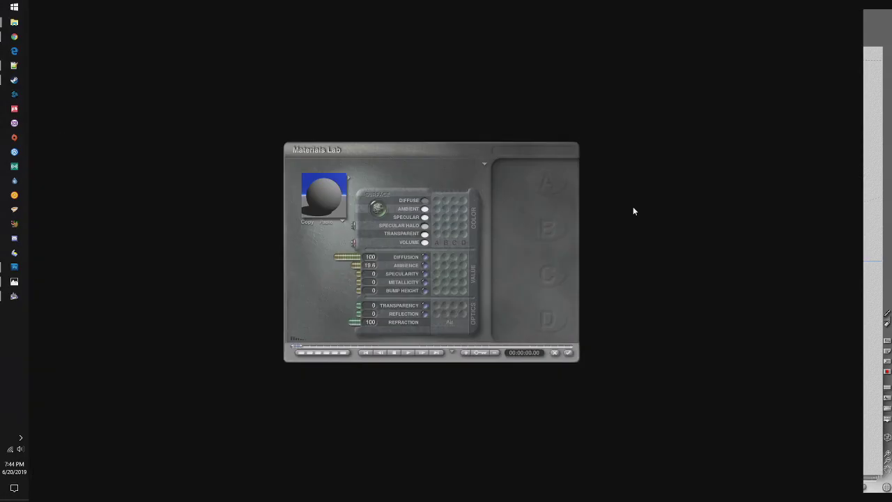
click(436, 203)
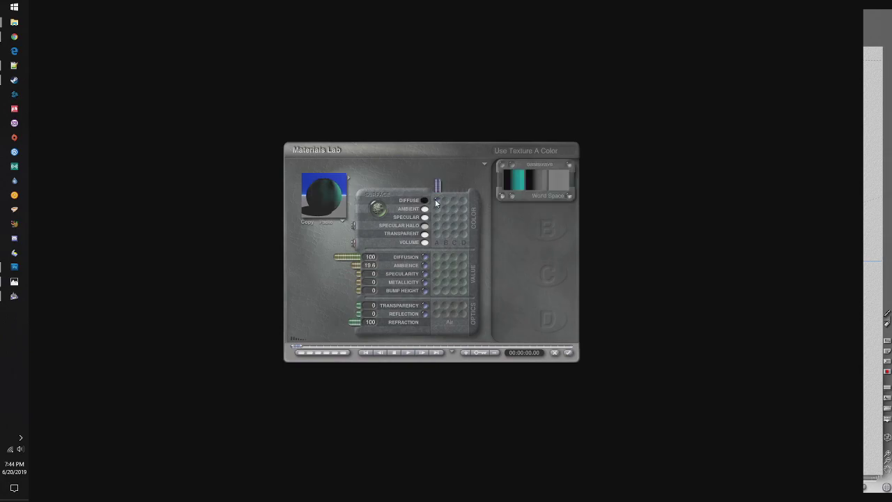
click(512, 198)
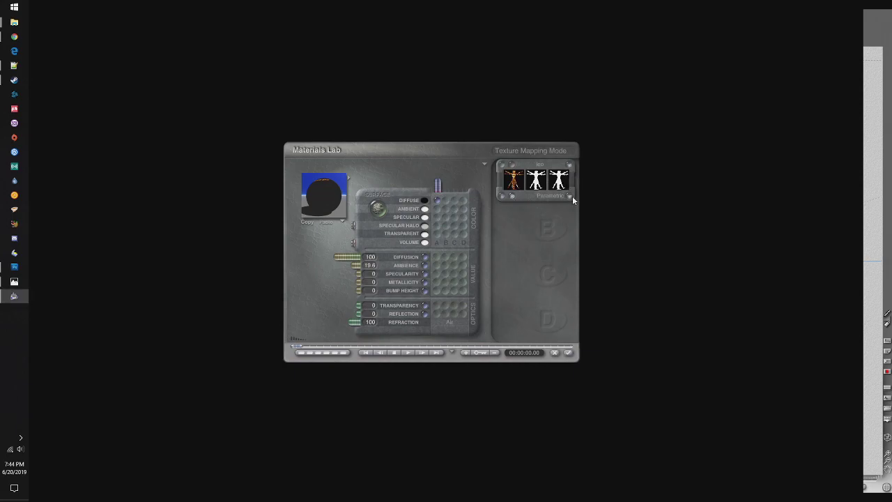
click(569, 198)
click(574, 192)
click(514, 168)
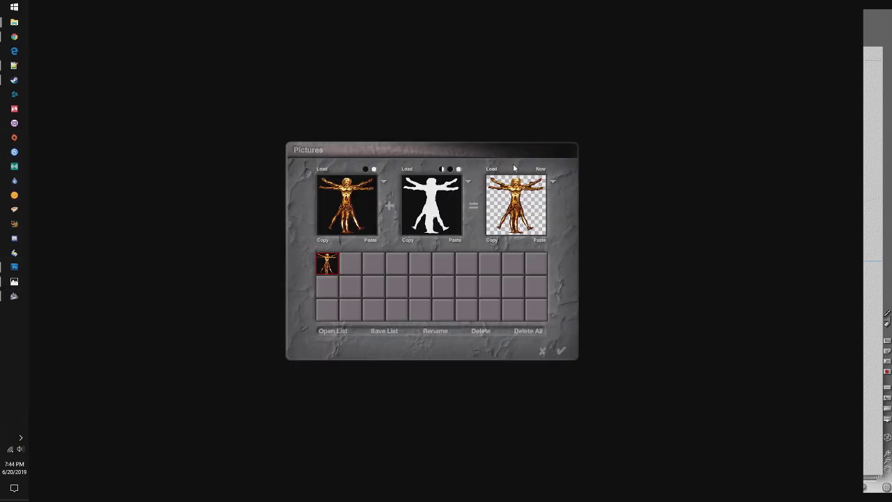
- Load rimworld.jpg from Downloads > Map Maker as the sphere's texture picture and accept it
click(351, 267)
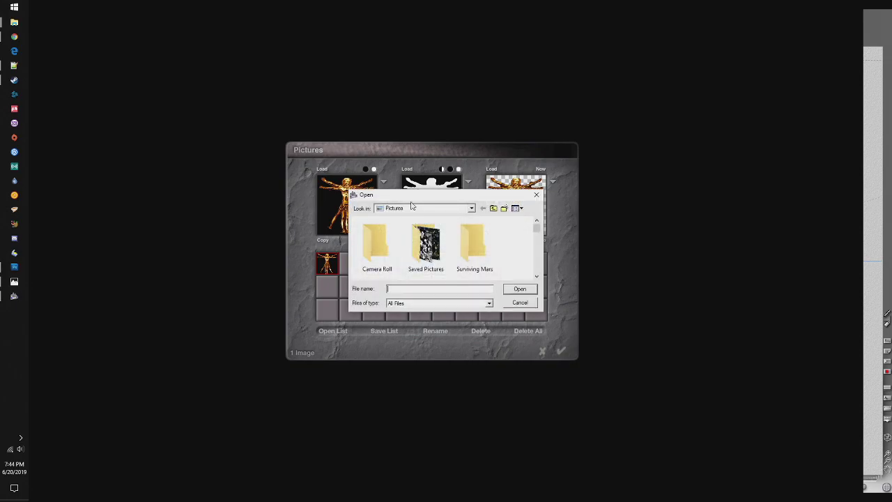
click(471, 208)
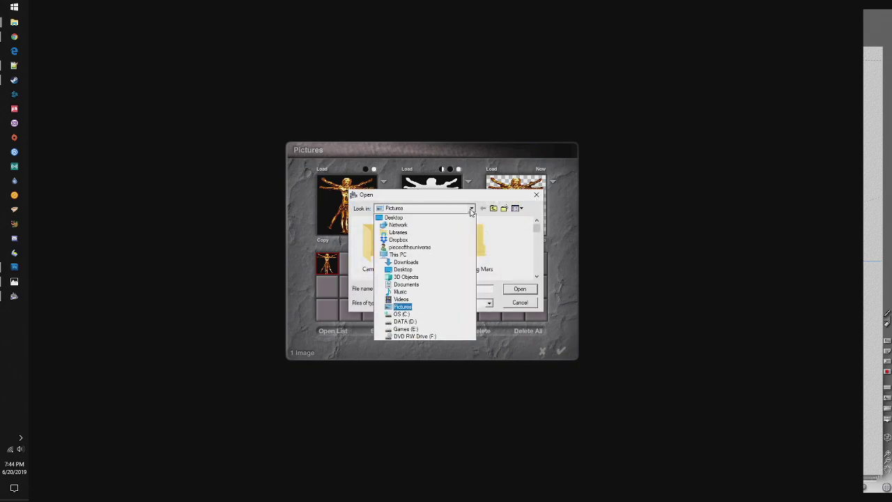
click(459, 263)
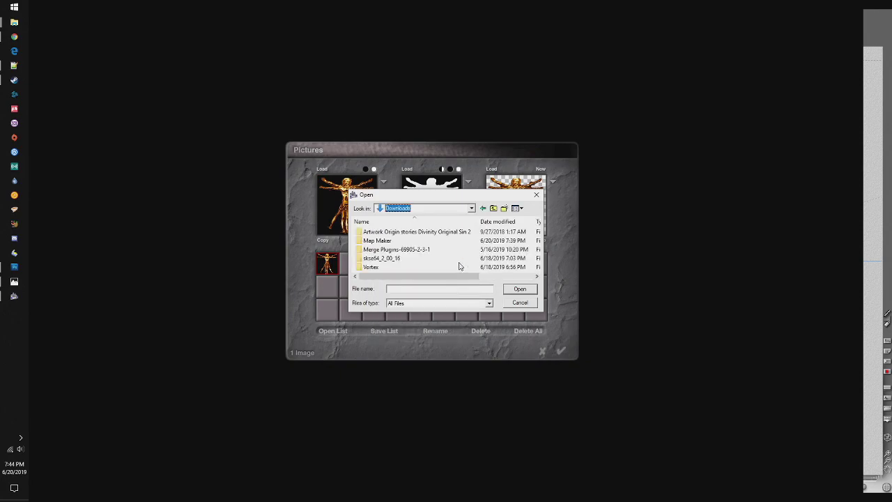
double_click(373, 238)
double_click(375, 242)
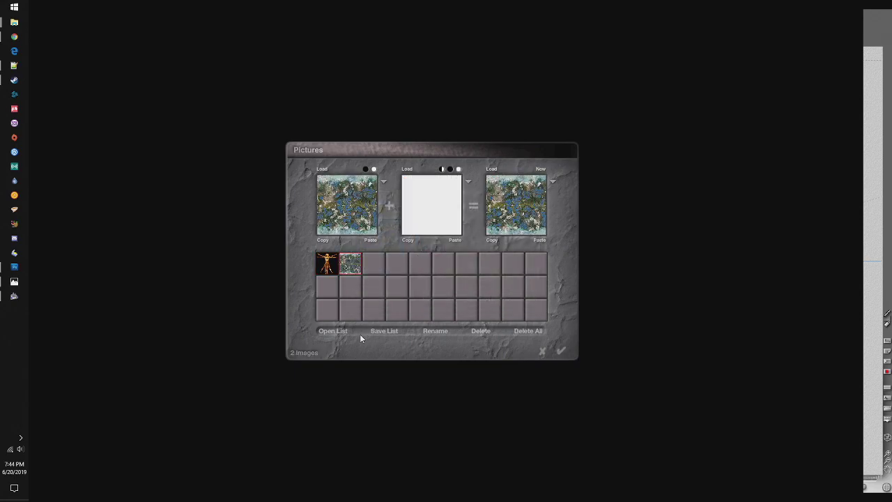
click(561, 350)
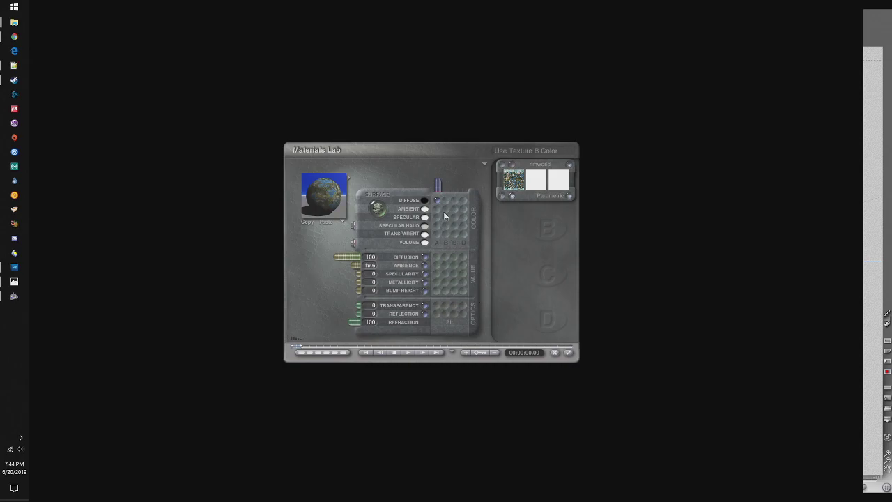
- Keep the planet material's ambience as a plain value of 15.2 and close Materials Lab
click(435, 266)
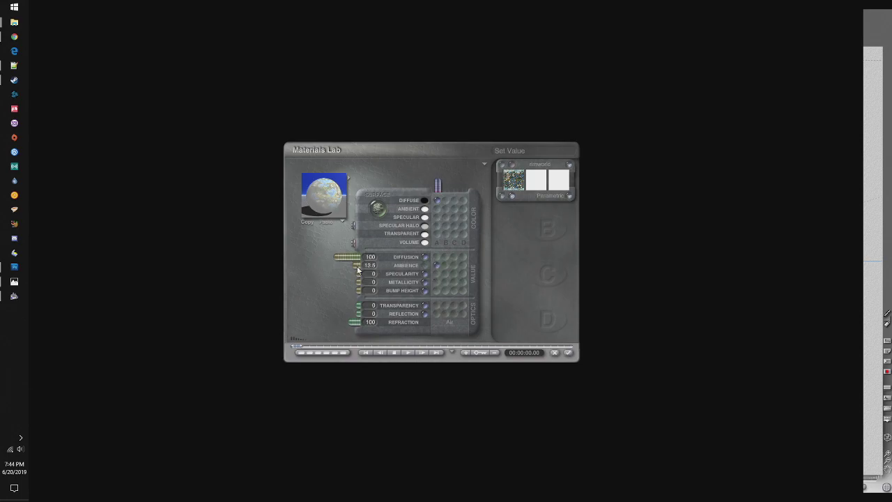
drag(358, 270, 363, 273)
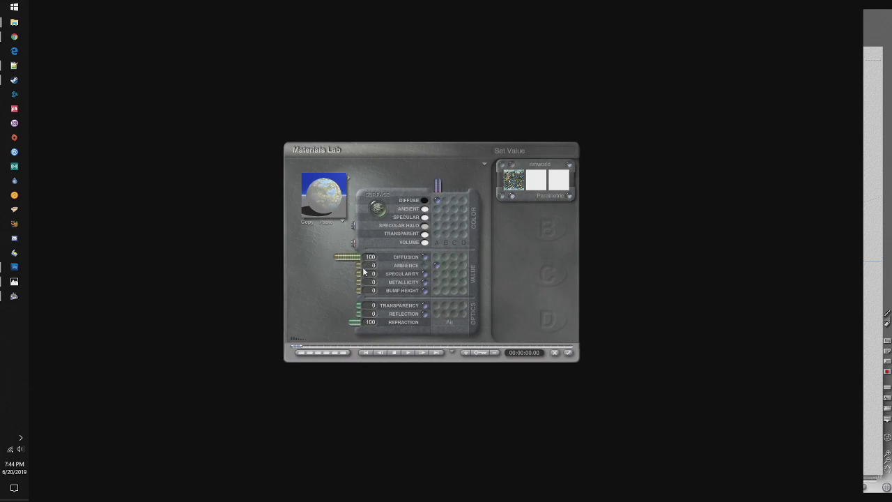
click(425, 266)
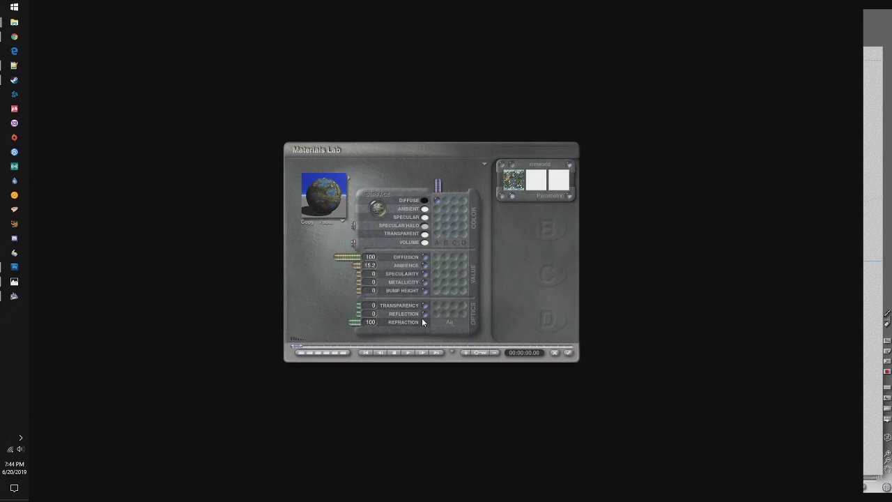
click(568, 352)
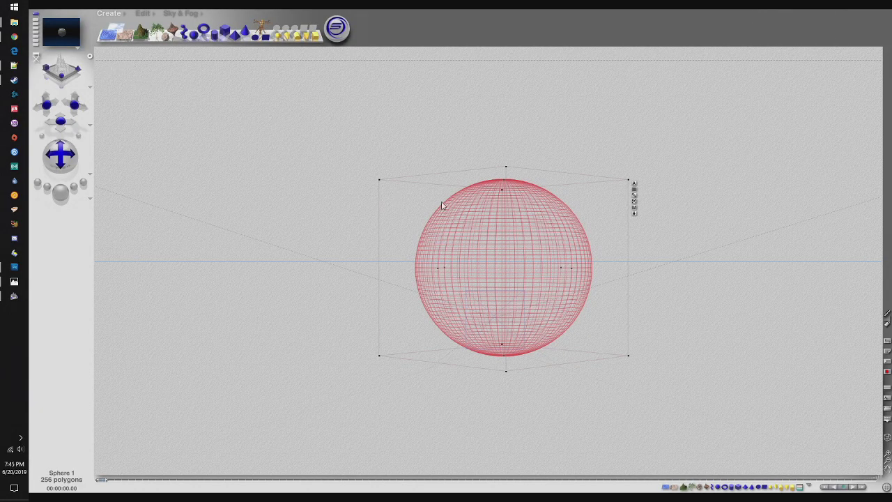
- Move the camera toward the map-textured planet and check it in a preview render
drag(61, 154, 46, 130)
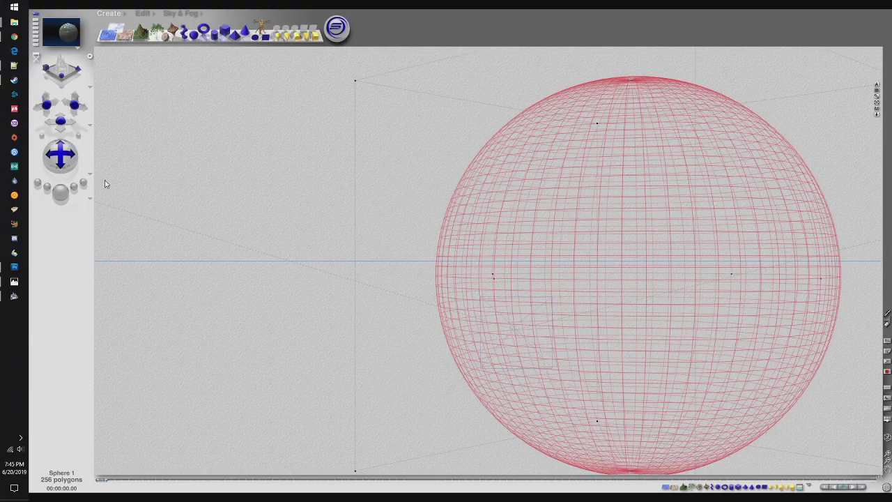
click(61, 193)
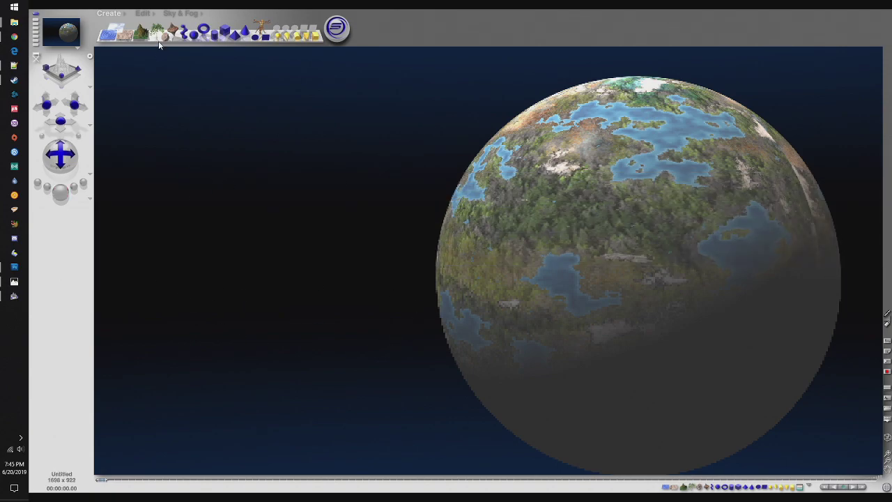
click(141, 14)
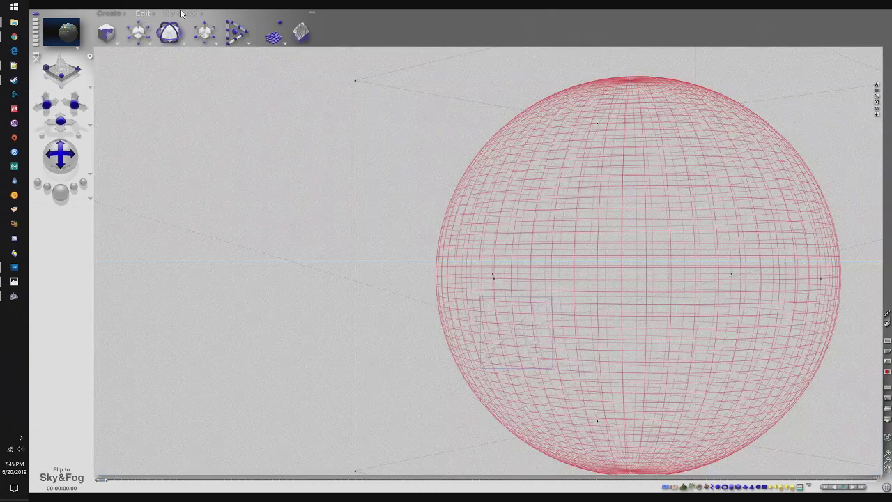
- Swing the sun in Sky & Fog until the sky turns to night, then render the planet
click(182, 14)
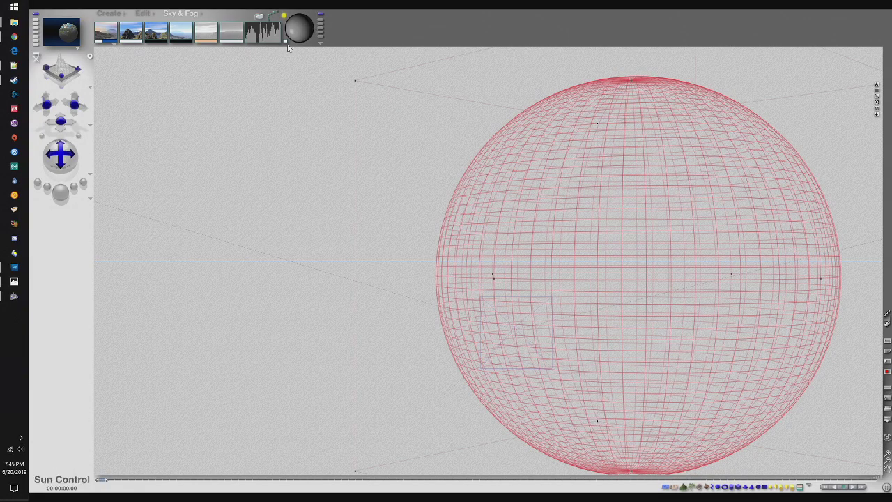
drag(293, 34, 289, 31)
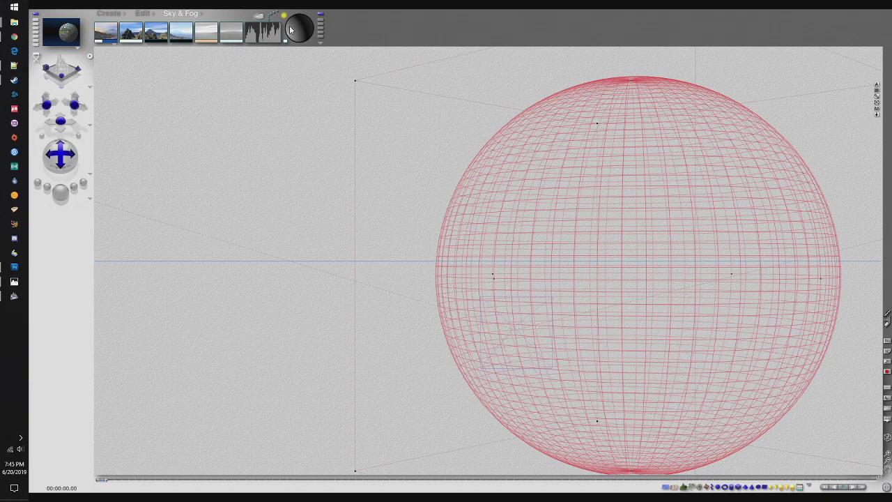
drag(307, 28, 292, 30)
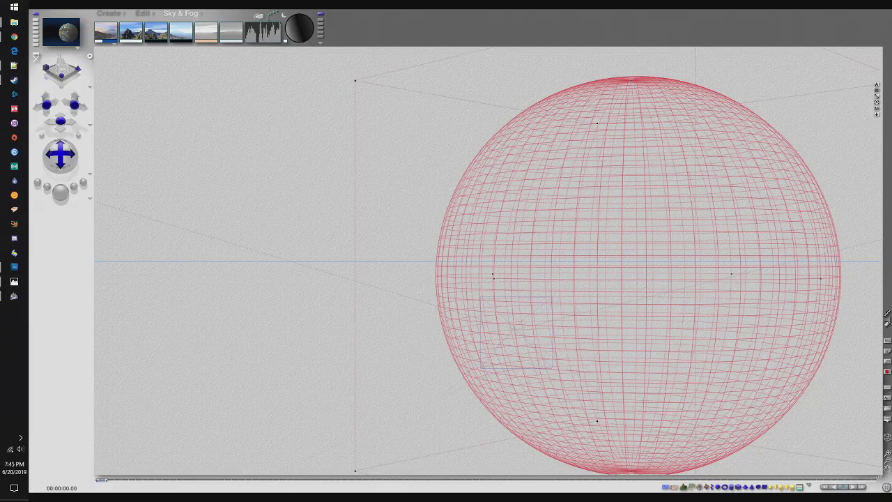
drag(291, 30, 292, 31)
click(61, 195)
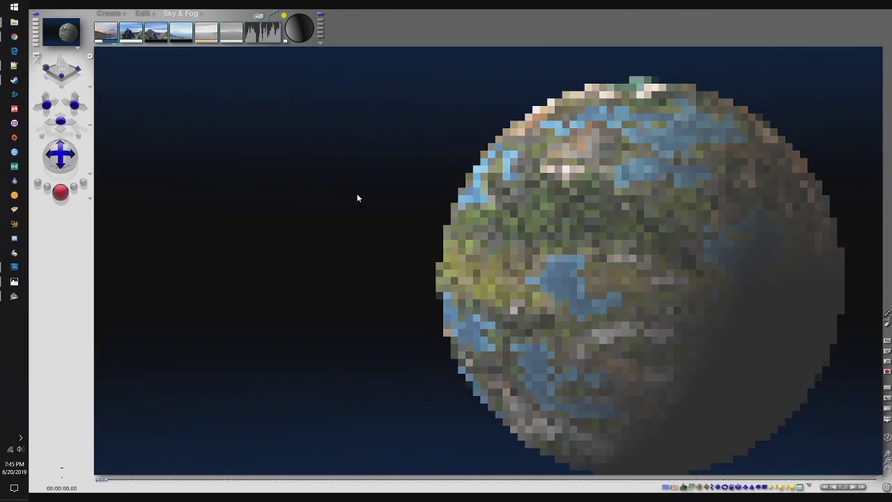
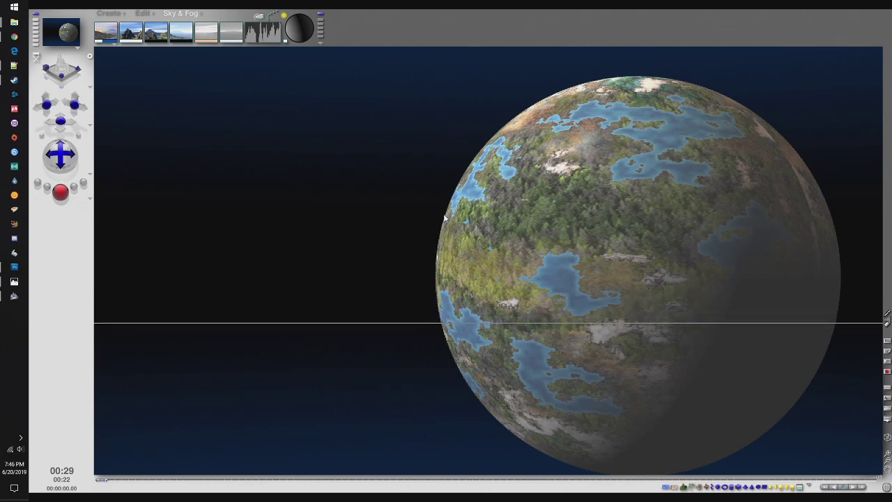
- Stop the textured planet test render and go back to the wireframe Edit view
click(371, 182)
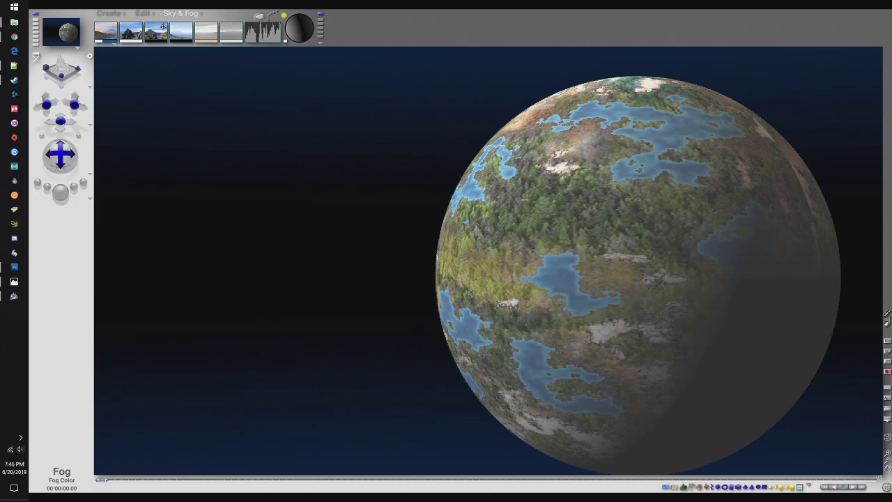
click(143, 14)
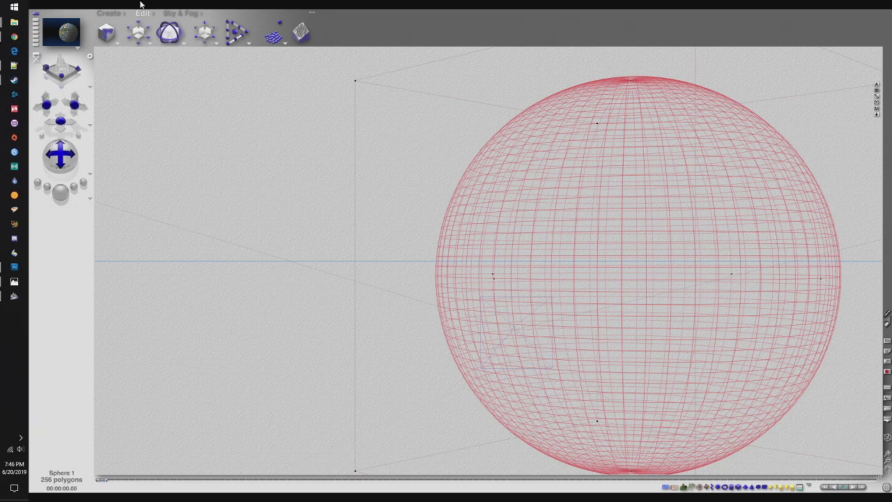
- Add a new sphere from the Create palette and move it up over the planet
click(117, 19)
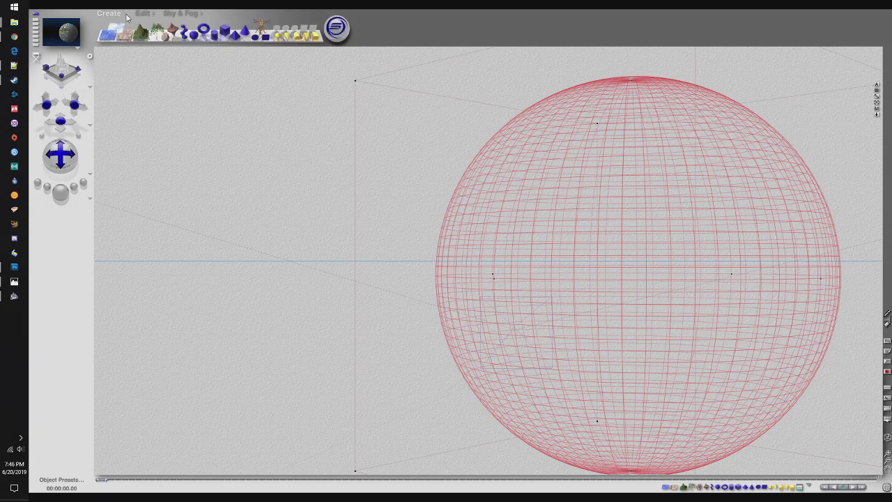
click(193, 38)
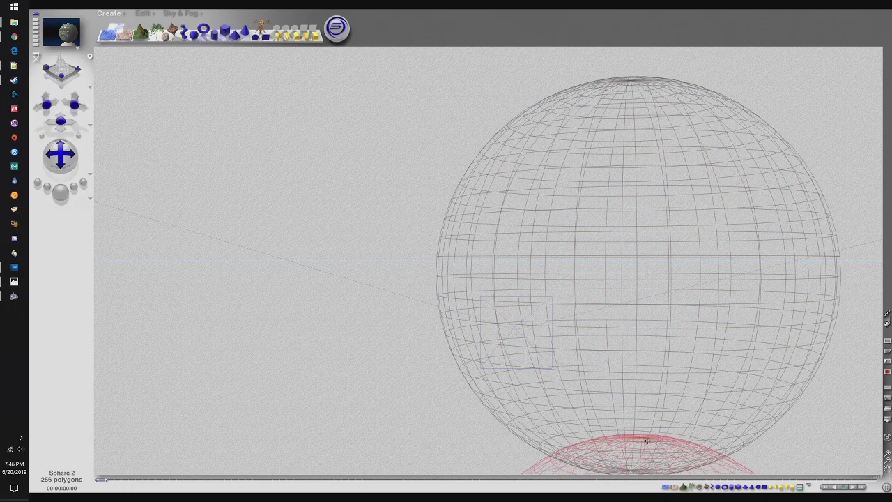
drag(647, 441, 633, 76)
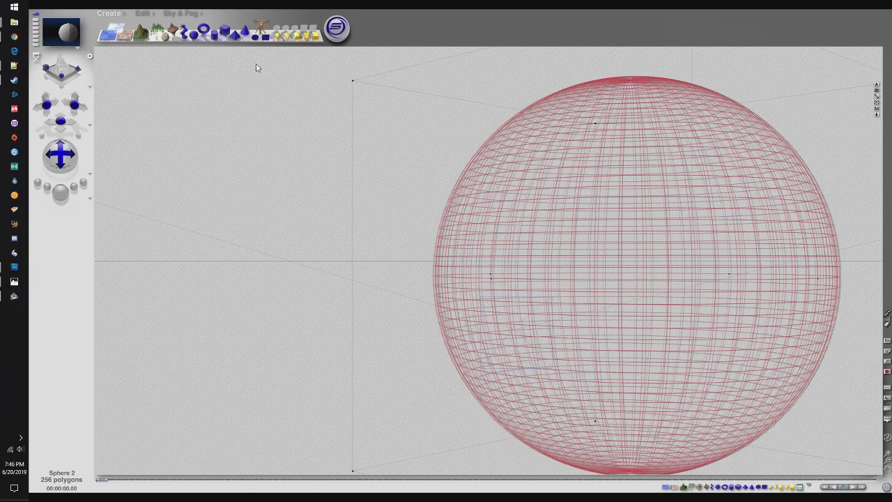
- Enlarge the new sphere slightly beyond the planet and open its Materials Lab
click(143, 15)
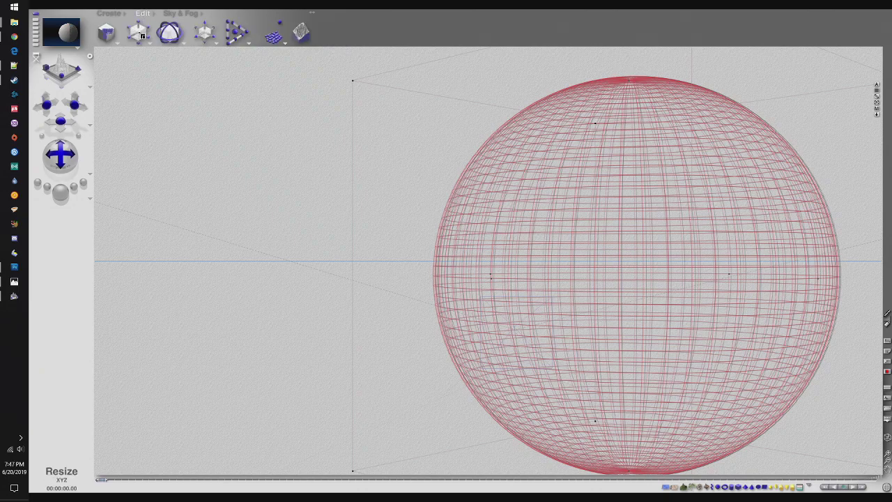
drag(138, 32, 141, 34)
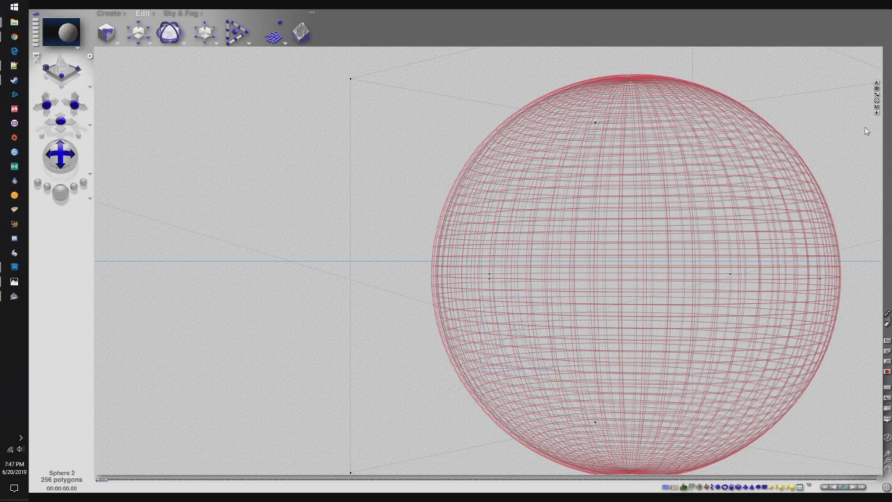
click(878, 108)
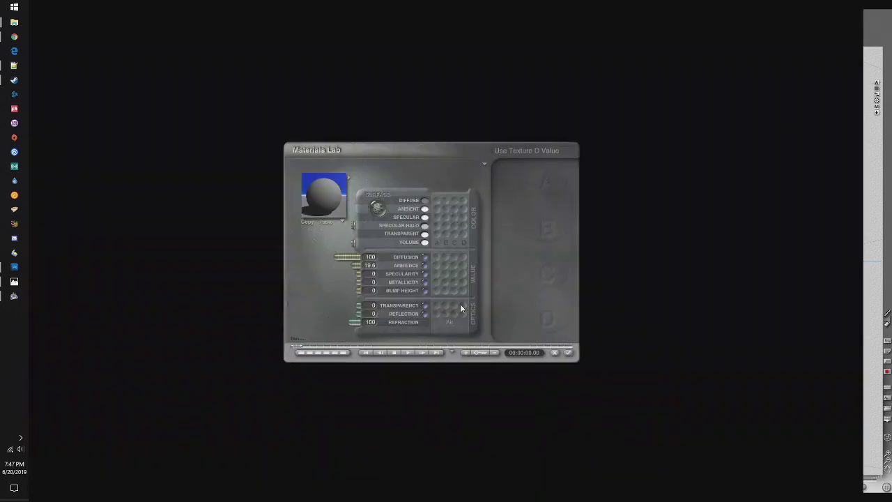
- Enable texture A, set Transparency to 47.4, and apply the Cloud bump 3 texture
click(438, 308)
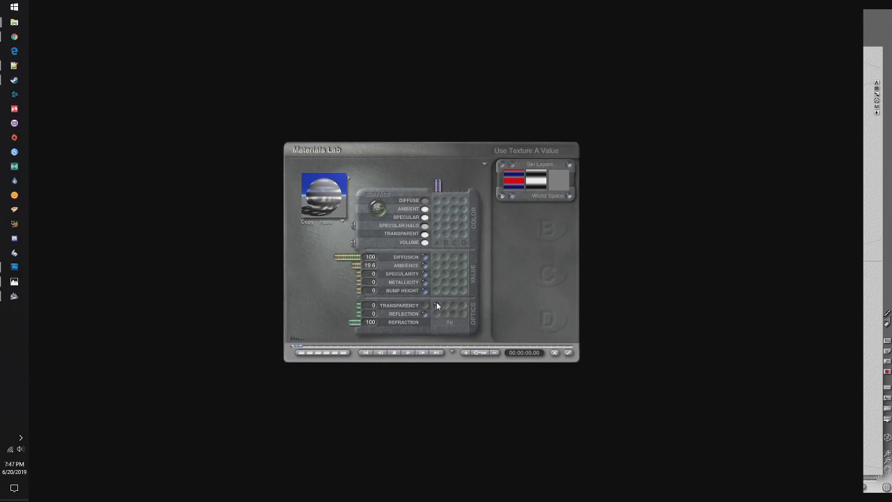
drag(366, 307, 349, 310)
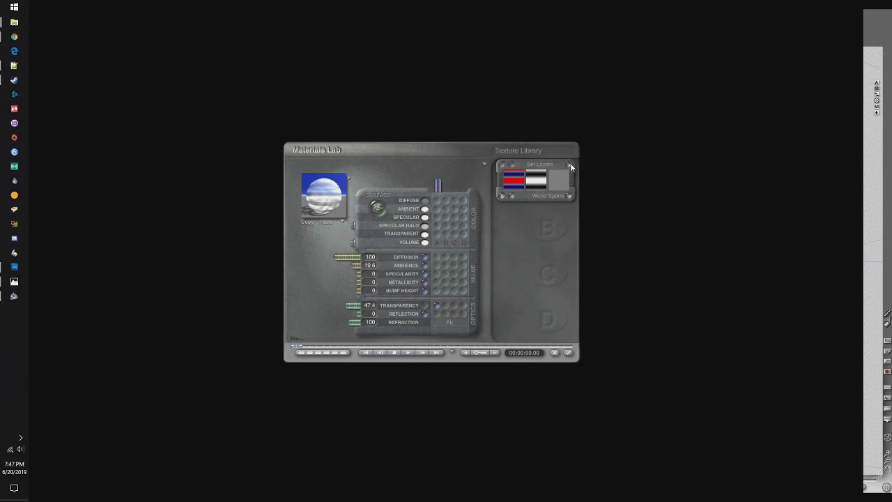
click(571, 166)
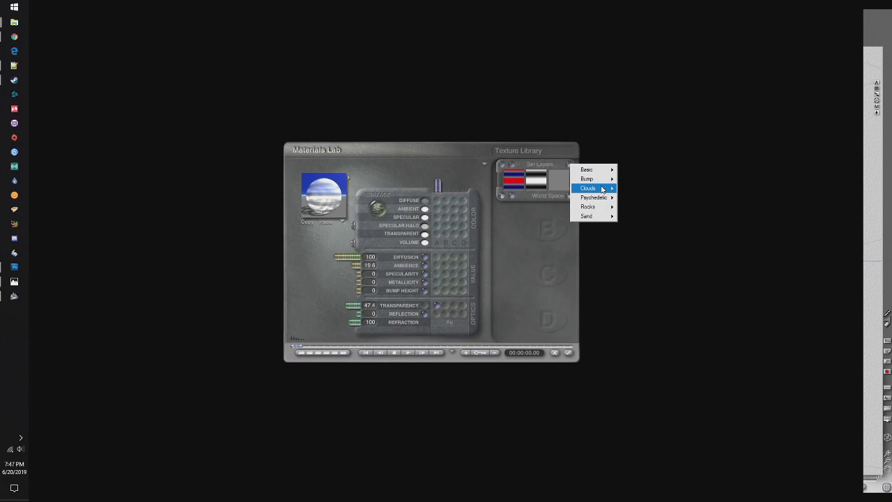
mouse_move(603, 188)
click(666, 199)
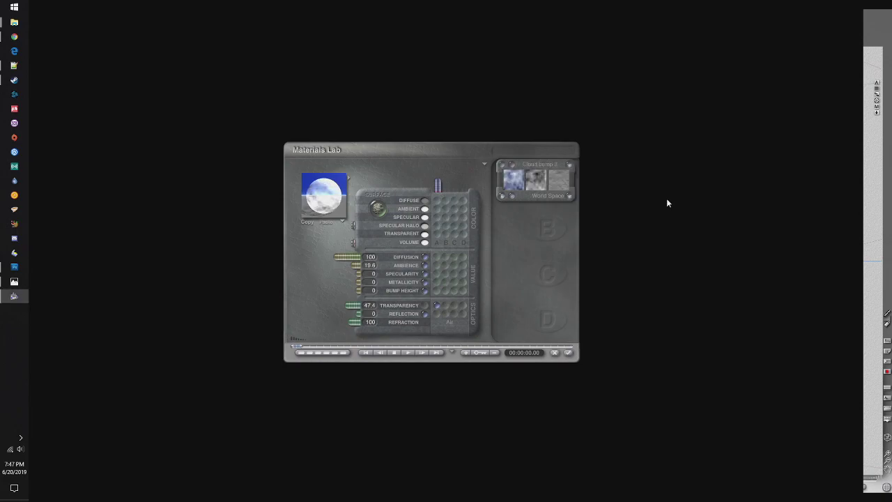
- Try other library cloud textures, including Cloud bump 4 and Cloud bump2
click(571, 165)
mouse_move(589, 190)
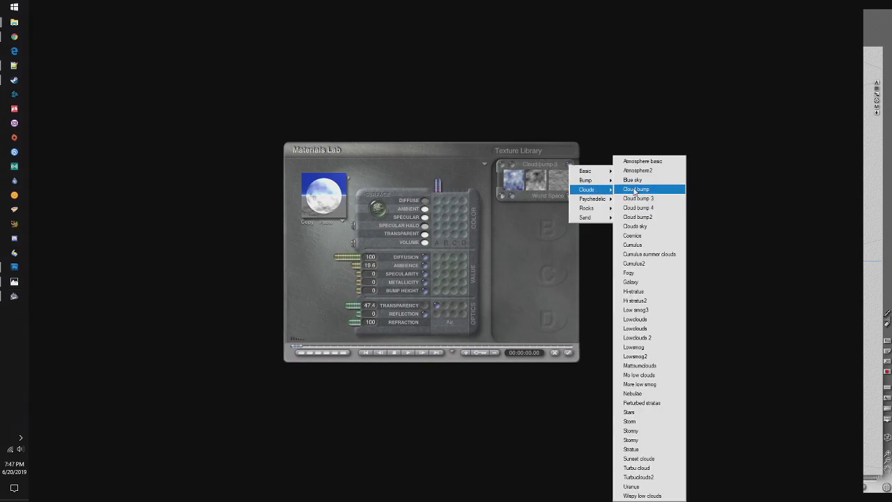
click(634, 191)
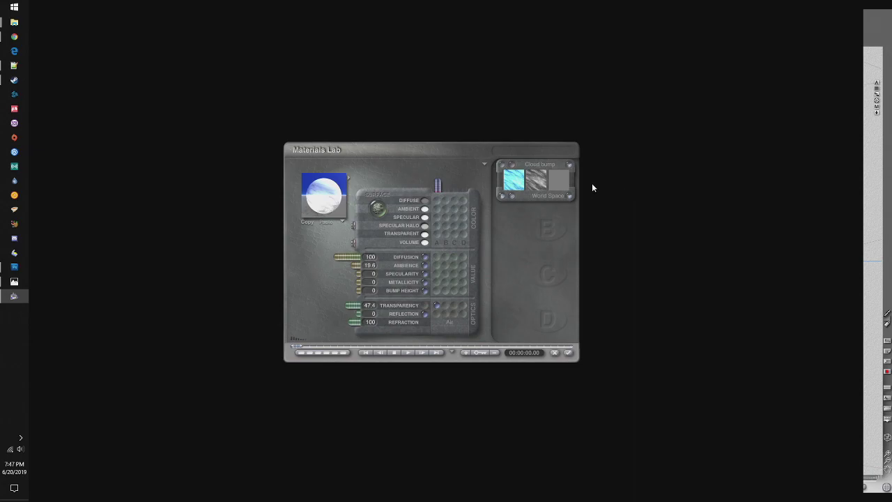
click(570, 167)
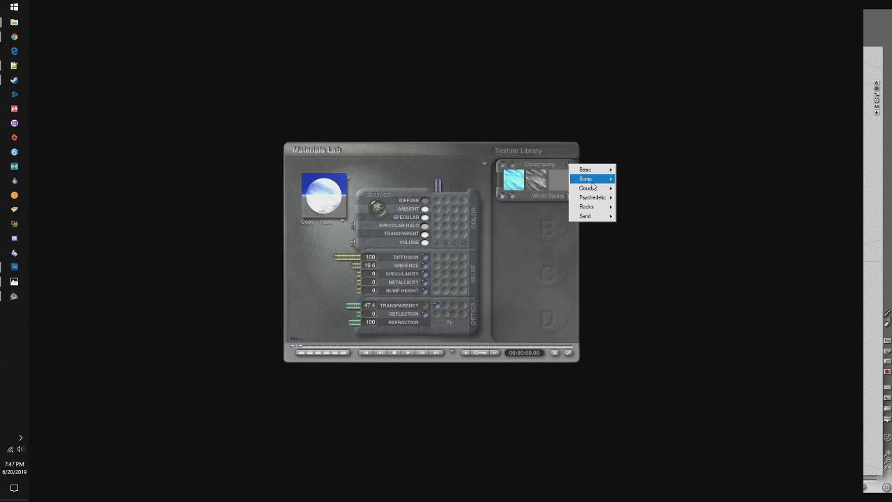
mouse_move(589, 188)
click(638, 207)
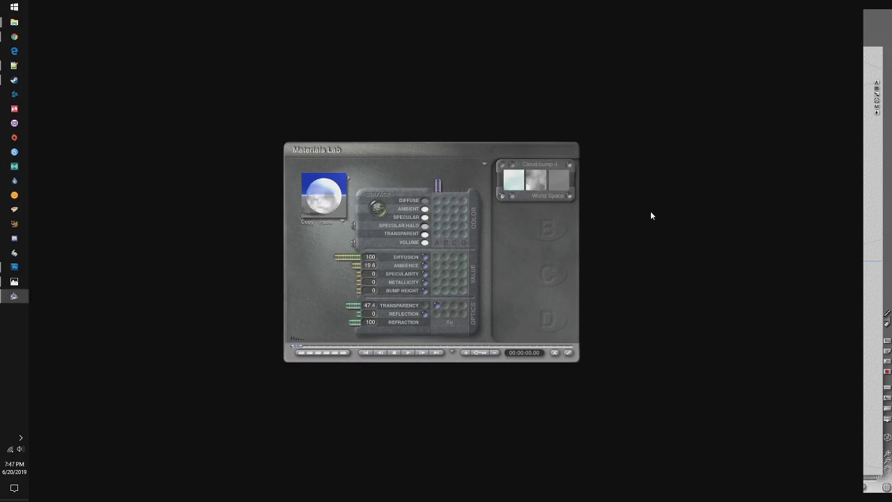
click(570, 165)
mouse_move(589, 188)
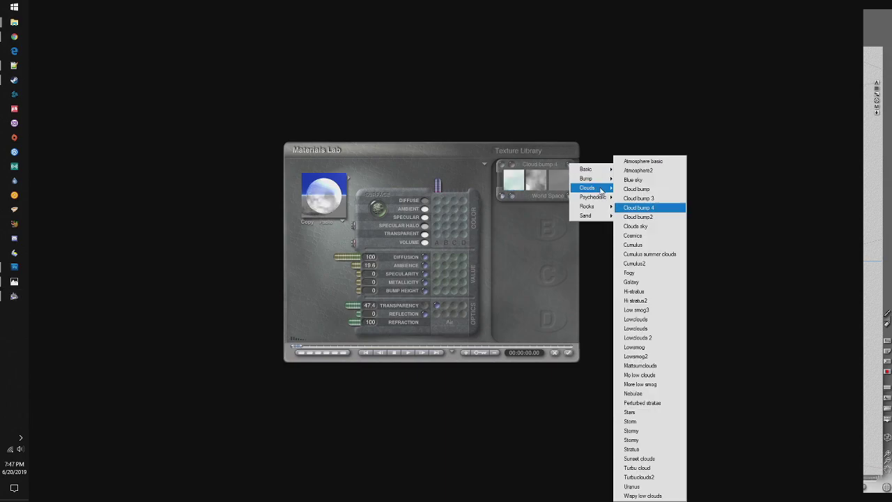
click(643, 202)
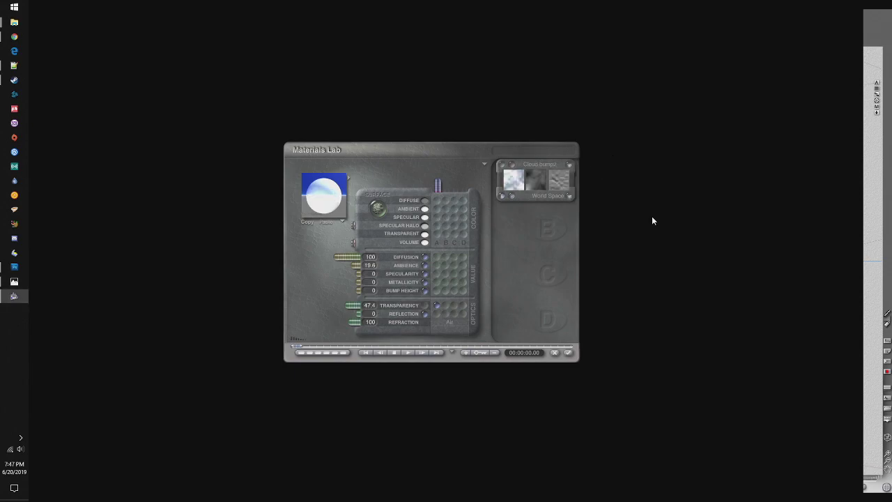
- Try Cumulus cloud and Cosmics, settling on the Cumulus summer clouds texture
click(570, 166)
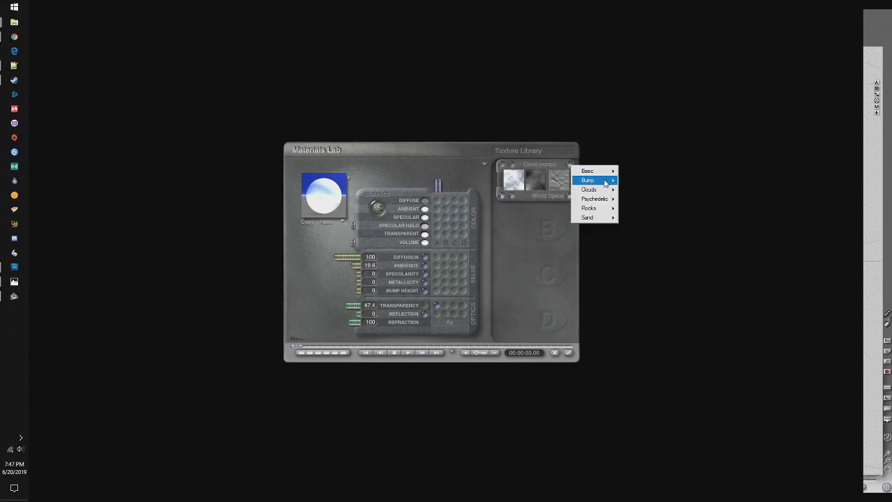
mouse_move(604, 190)
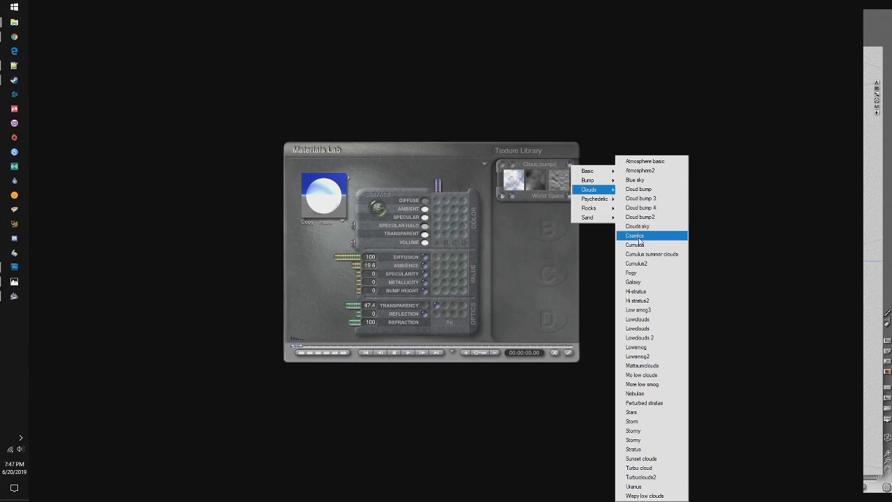
click(639, 242)
click(571, 165)
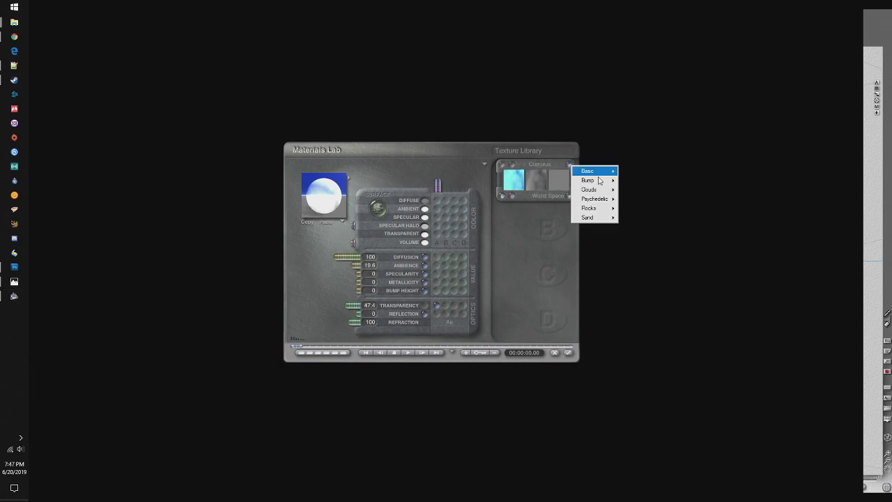
mouse_move(599, 190)
click(646, 241)
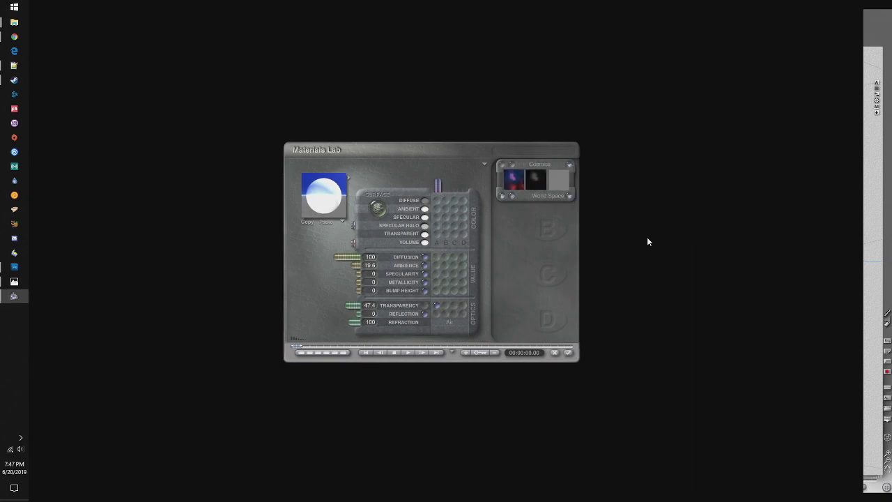
click(570, 165)
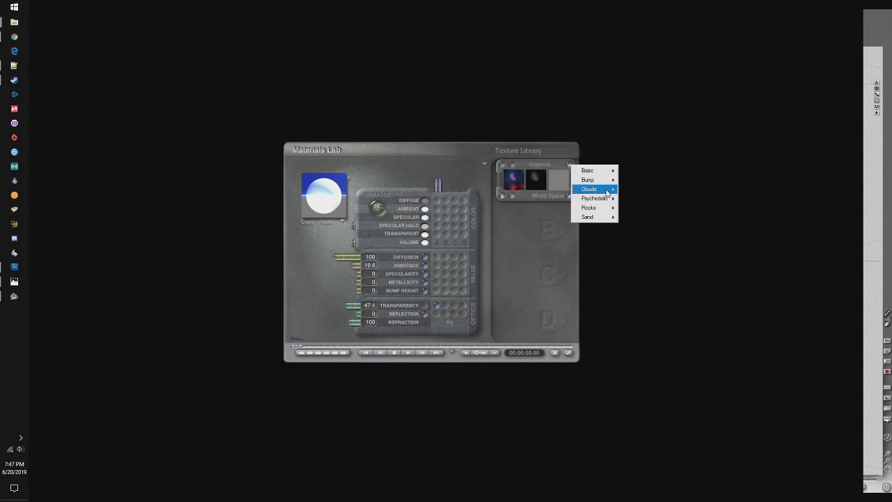
mouse_move(607, 193)
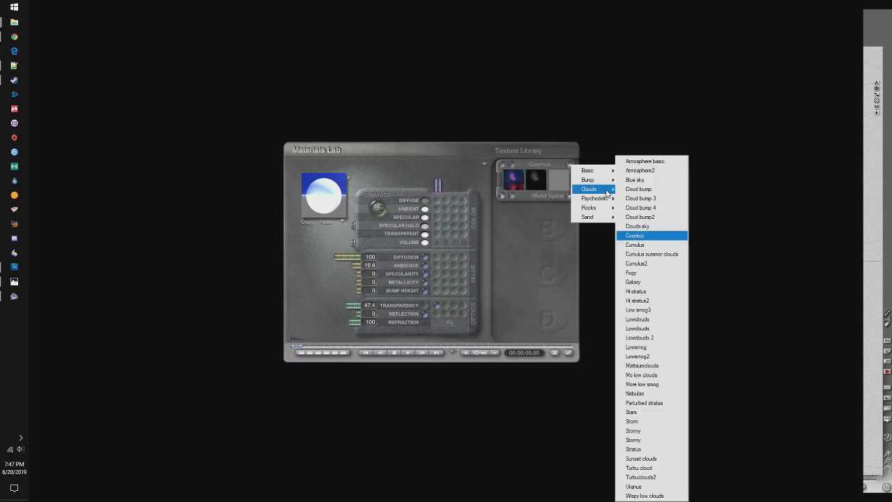
click(664, 255)
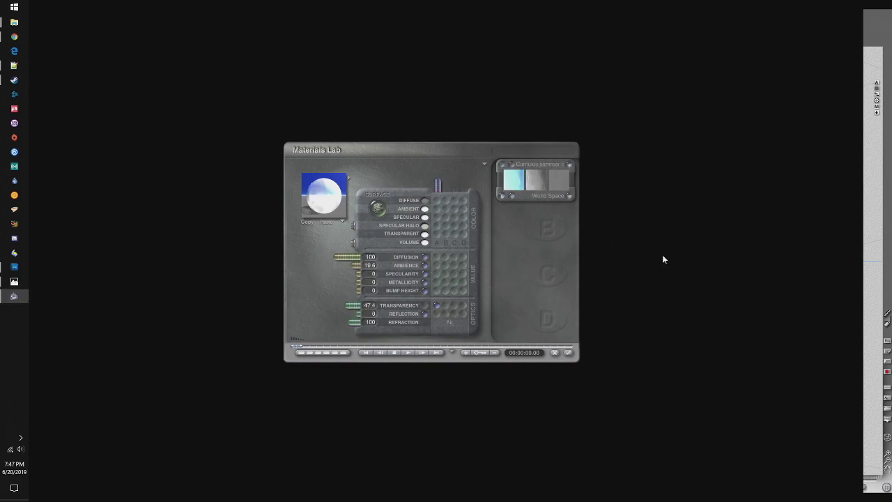
- Try the Galaxy, Low smog3 and Earth bump textures on the sphere
click(569, 165)
mouse_move(594, 189)
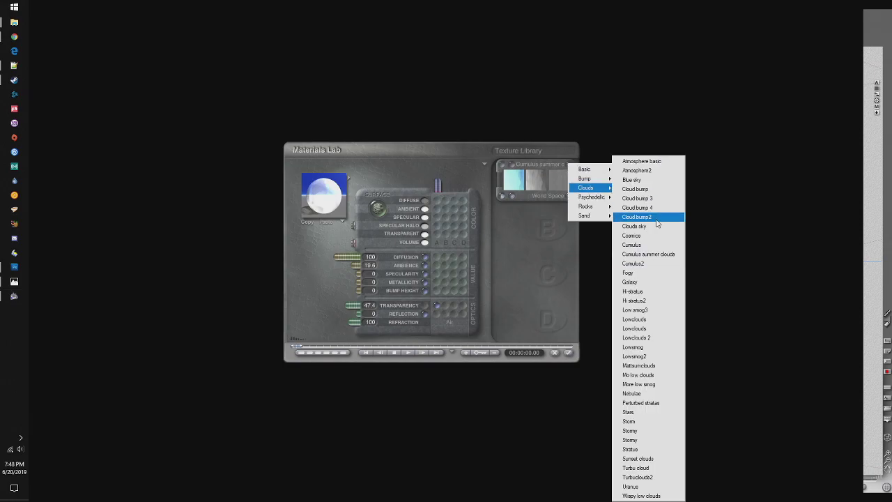
click(656, 282)
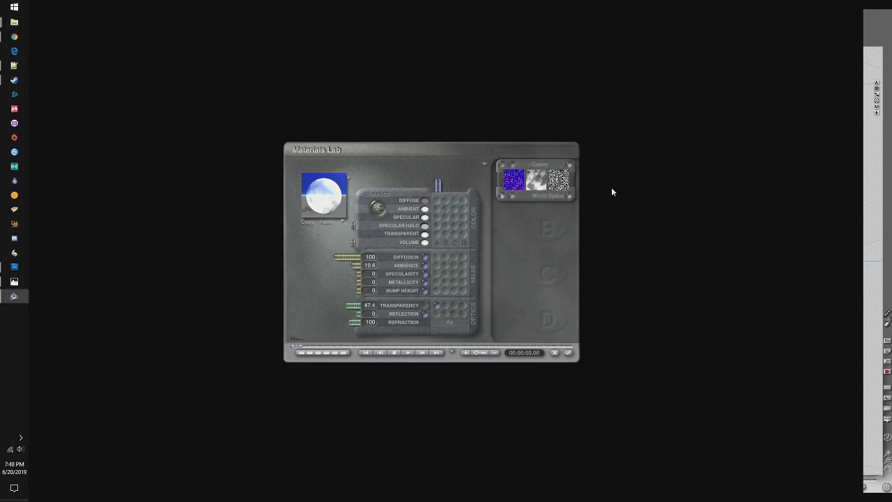
click(570, 162)
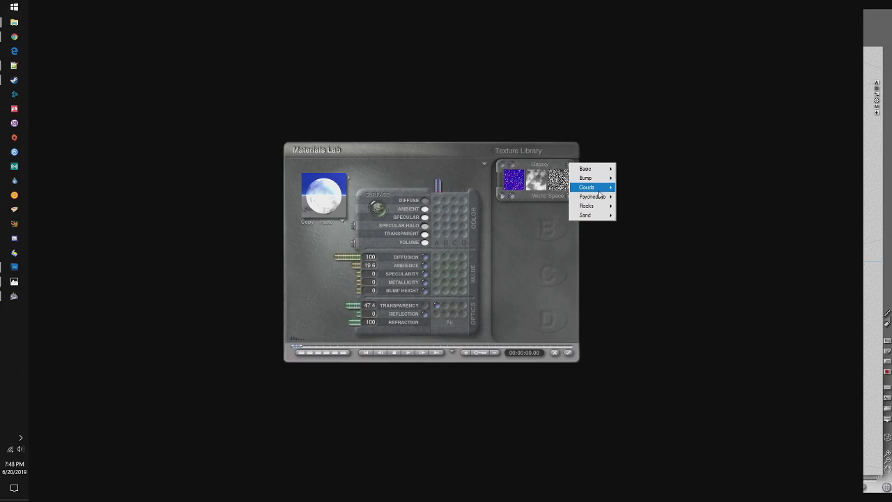
mouse_move(600, 188)
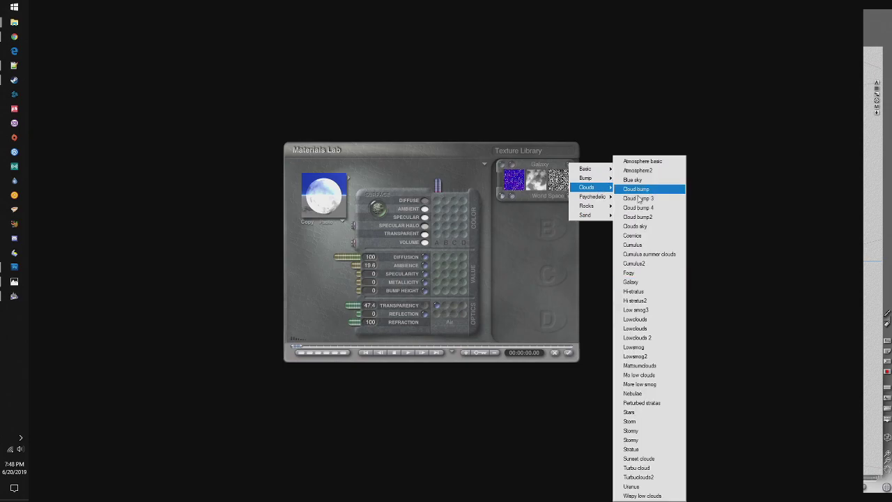
click(667, 308)
click(571, 164)
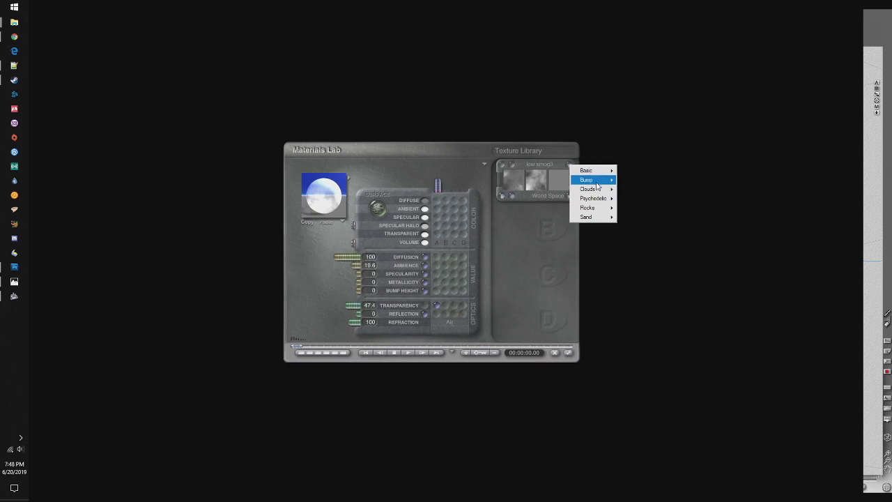
mouse_move(597, 183)
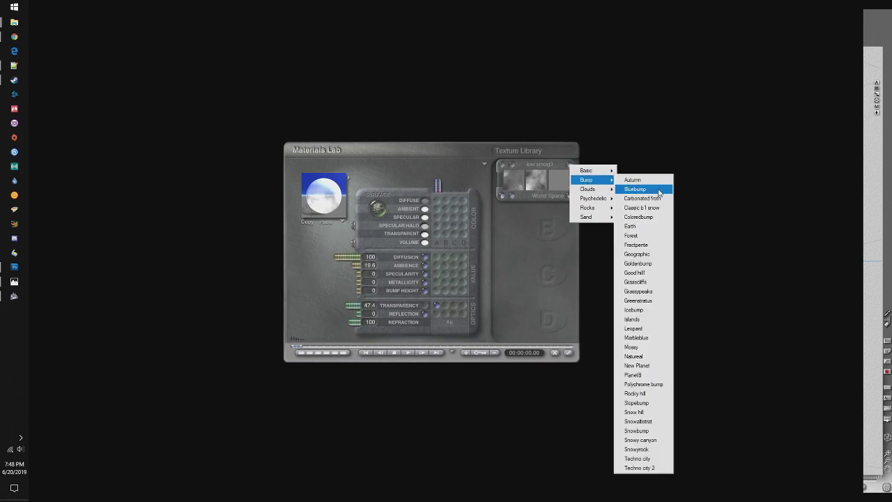
click(660, 226)
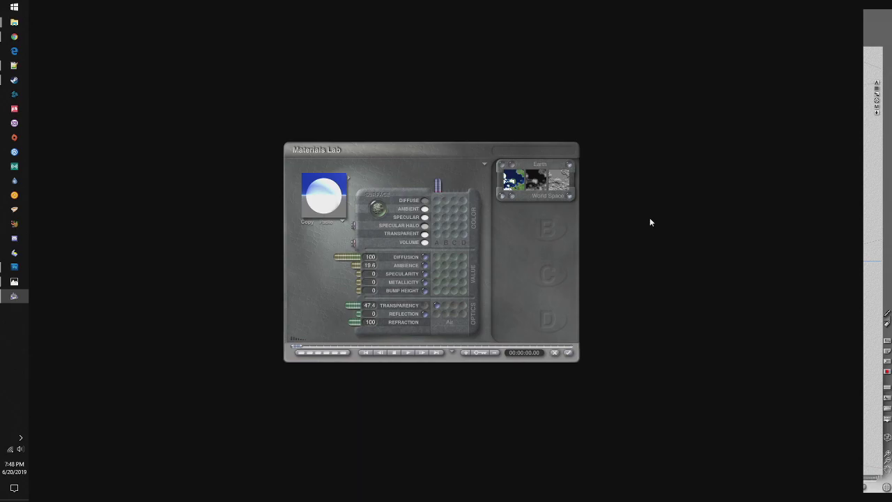
- Try the Islands bump, Nebulae and Storm textures
click(570, 165)
mouse_move(596, 180)
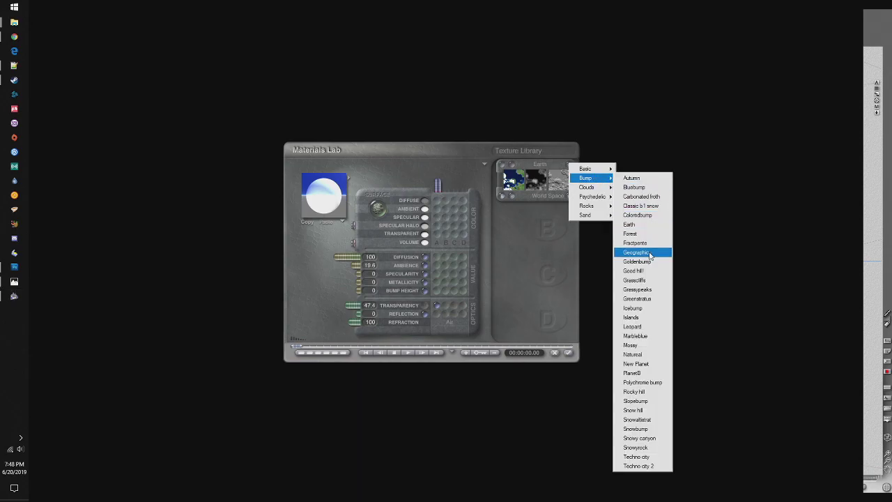
click(651, 319)
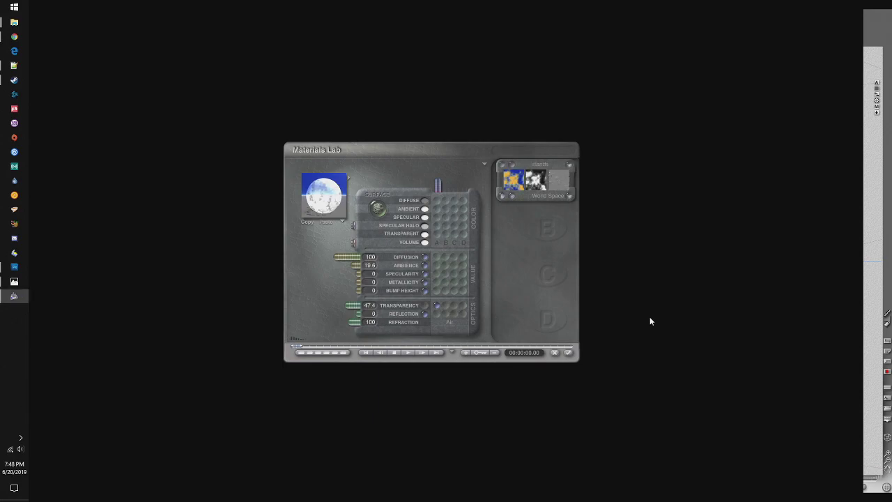
click(571, 164)
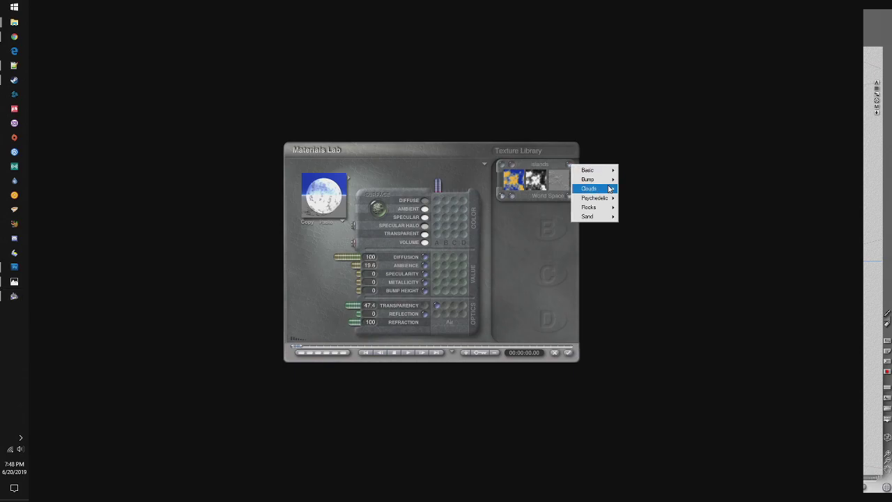
mouse_move(593, 189)
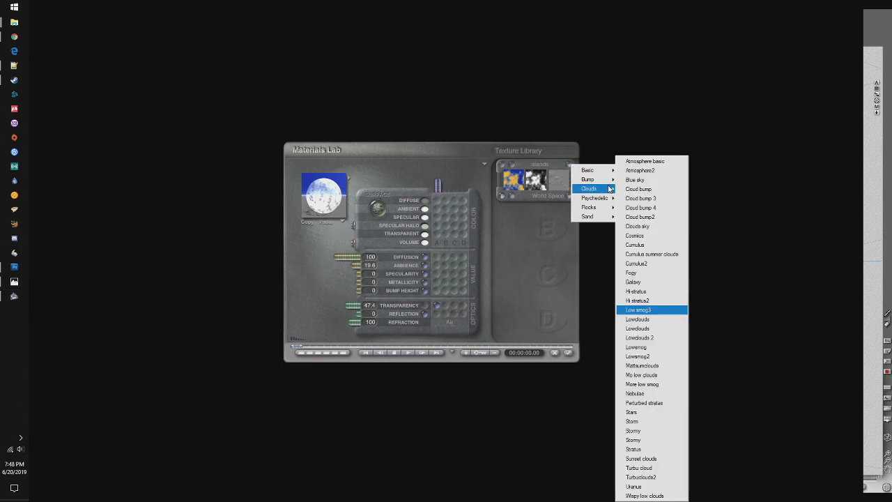
click(657, 394)
click(570, 161)
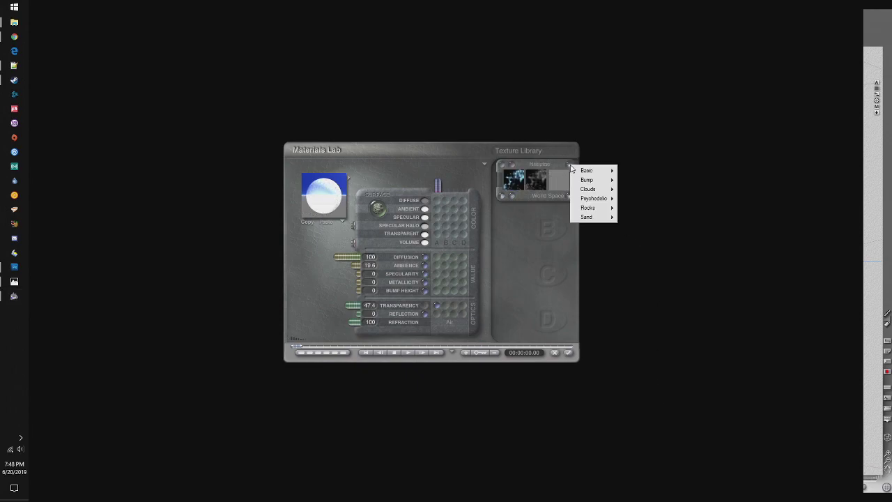
mouse_move(601, 189)
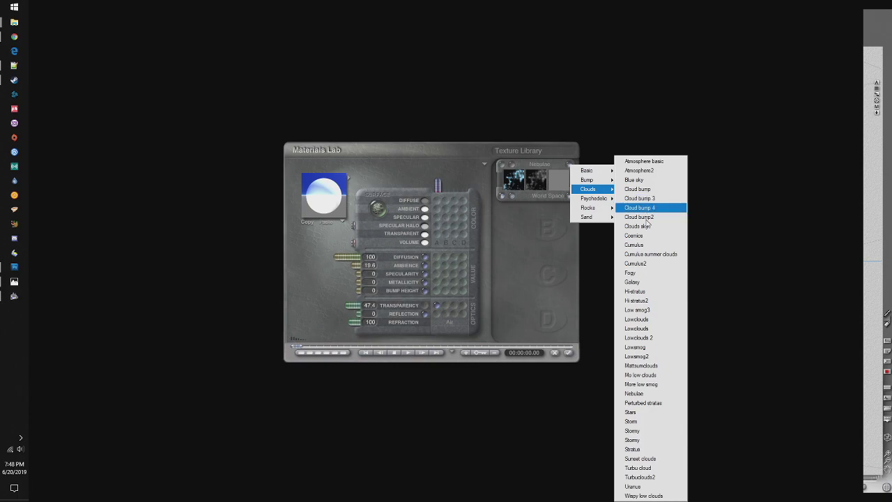
click(651, 424)
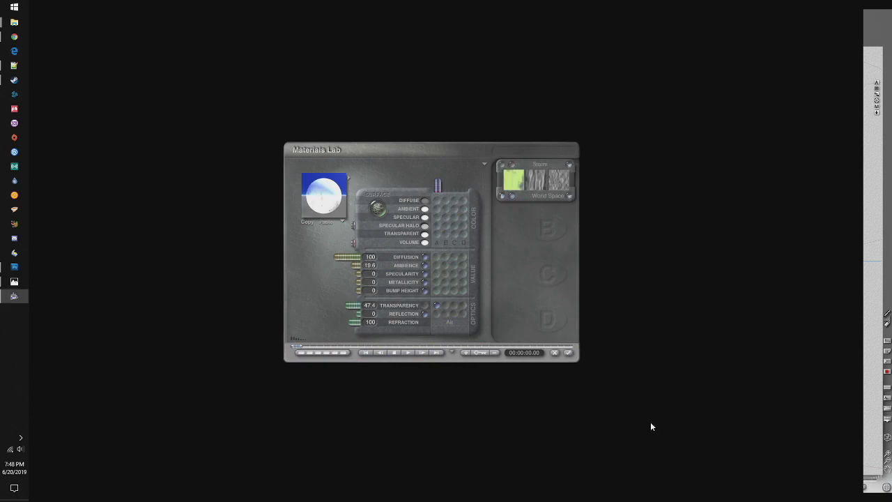
- Try the Stormy, blue Stormy and Turbu cloud textures
click(570, 164)
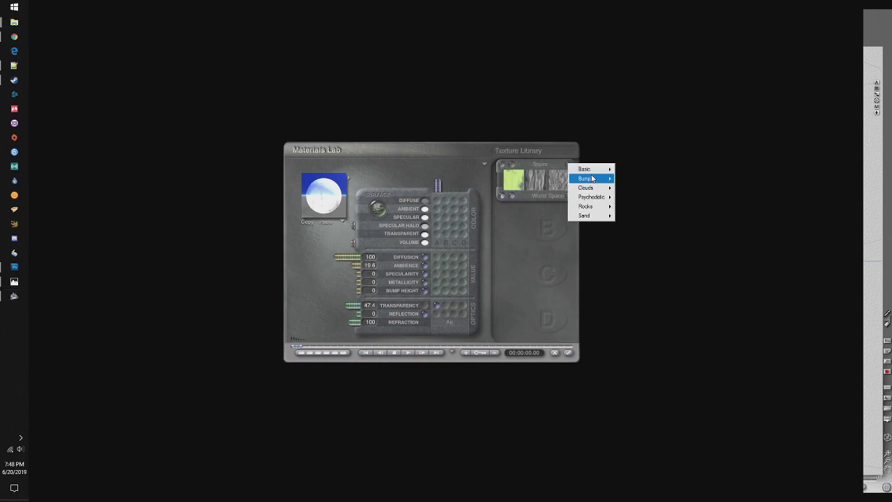
mouse_move(592, 188)
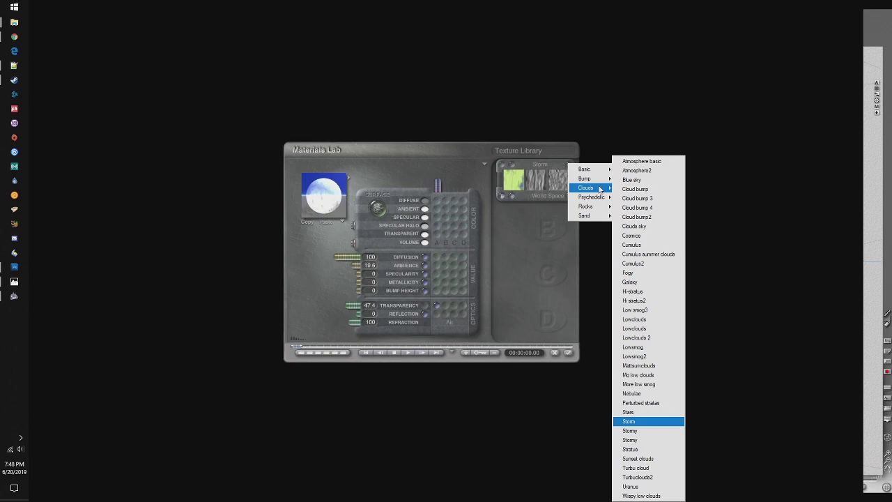
click(642, 432)
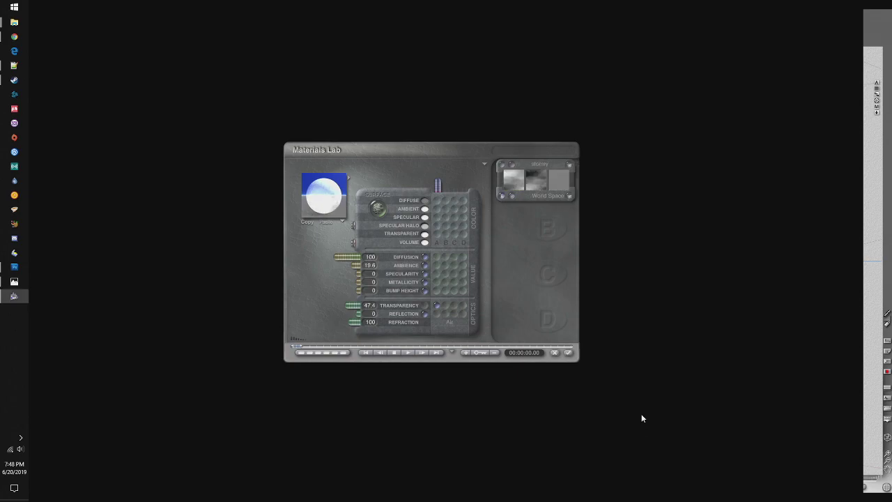
click(569, 163)
mouse_move(617, 189)
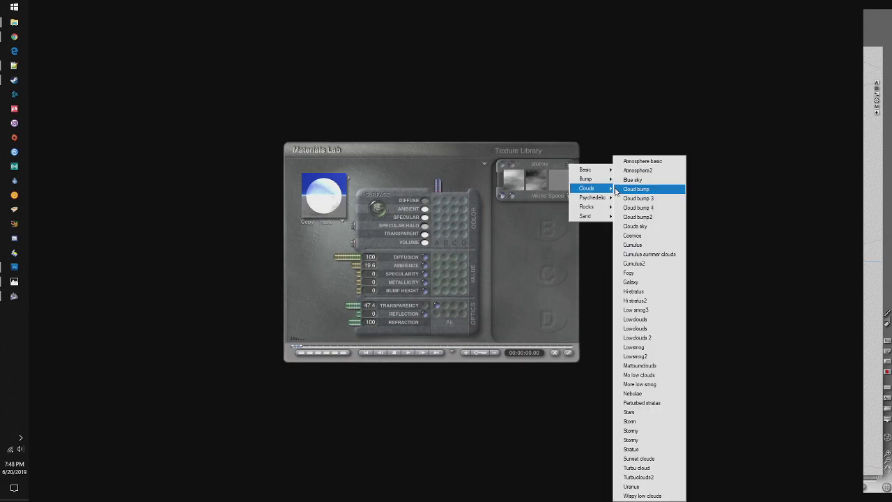
click(649, 440)
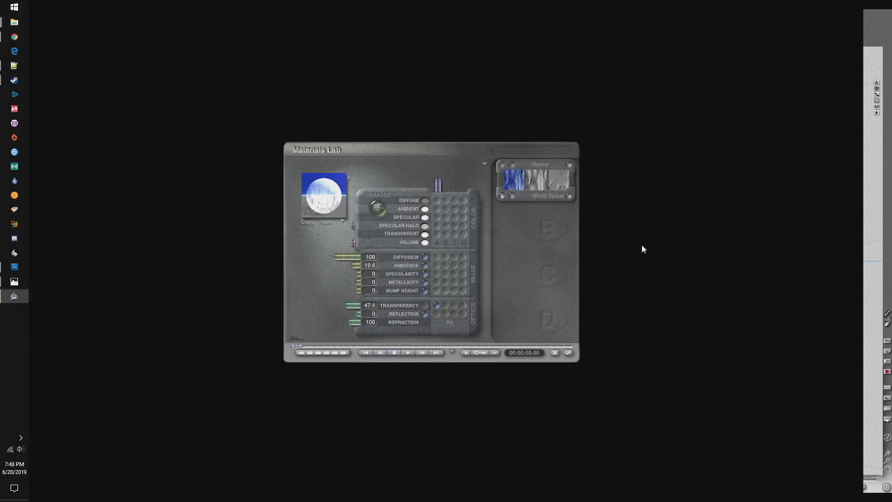
click(569, 165)
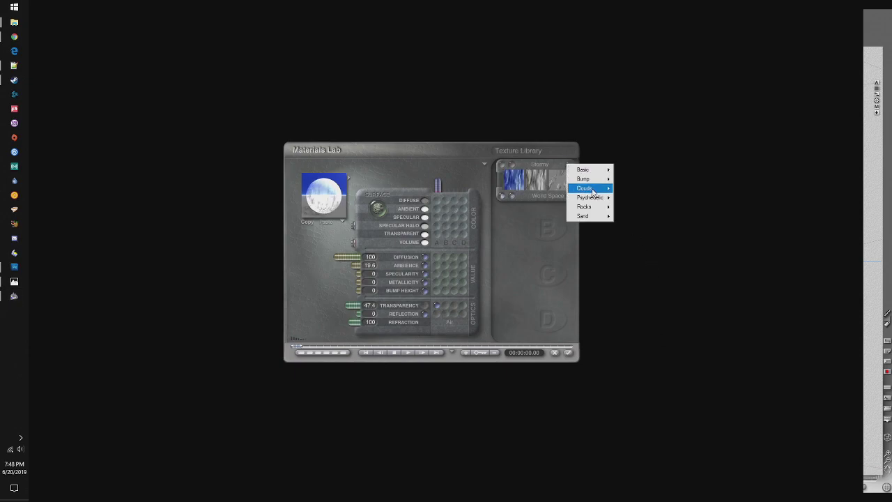
mouse_move(591, 188)
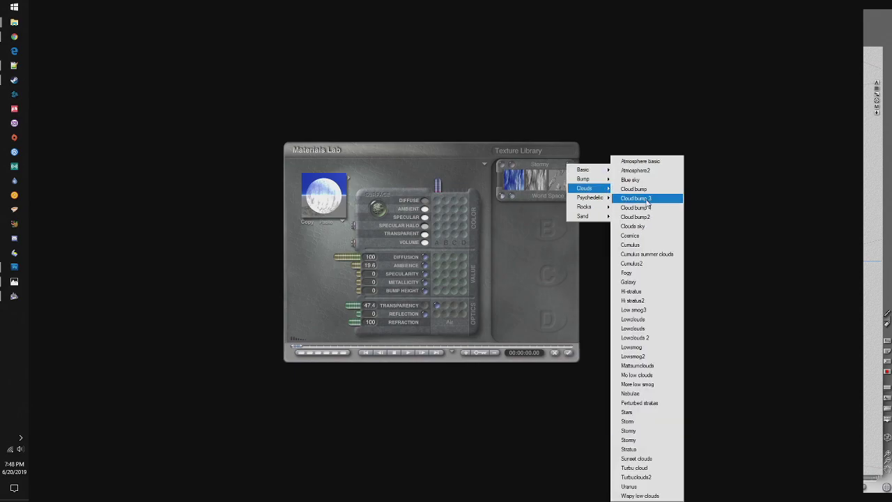
click(649, 468)
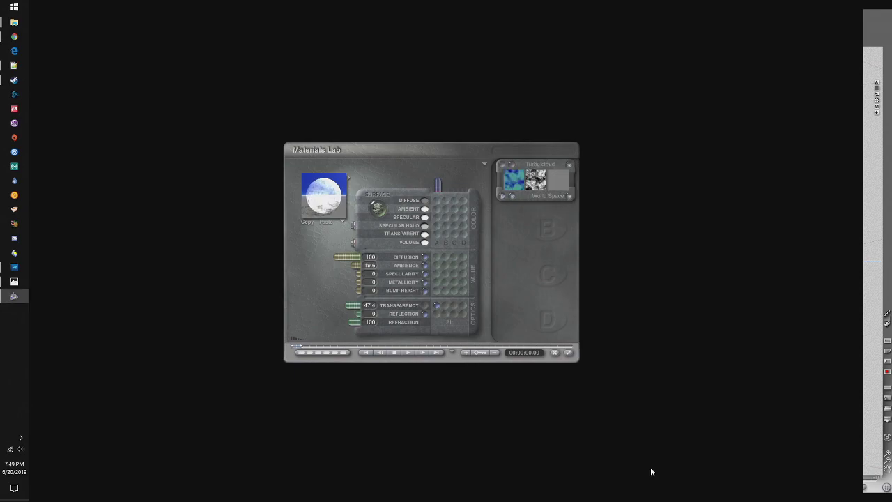
- Try Turbuclouds2 and Uranus, then apply Atmosphere2 and accept the material
click(571, 167)
mouse_move(596, 188)
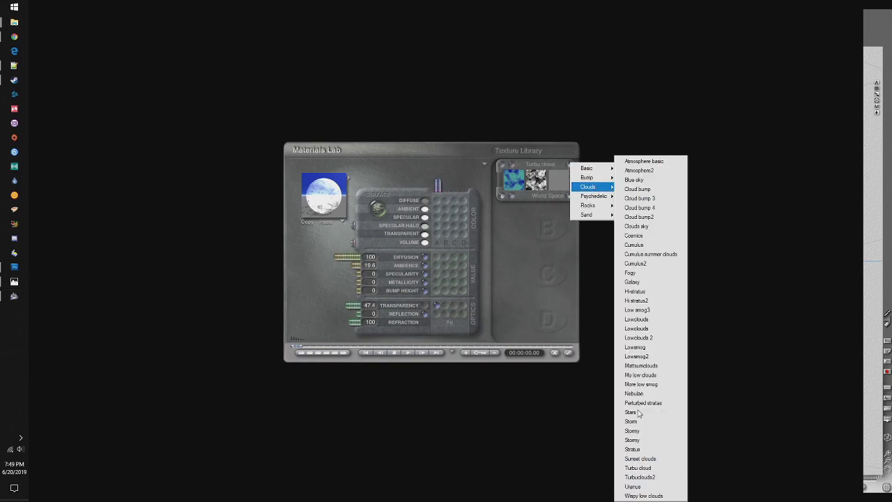
click(642, 478)
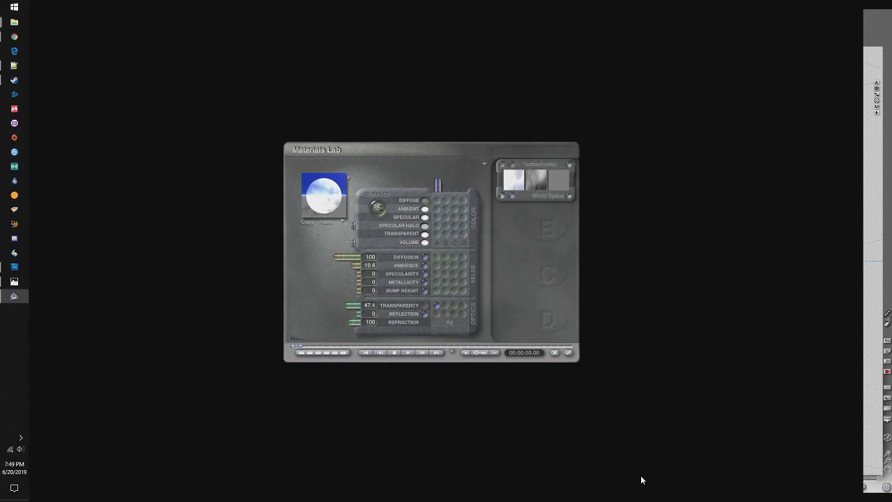
click(571, 167)
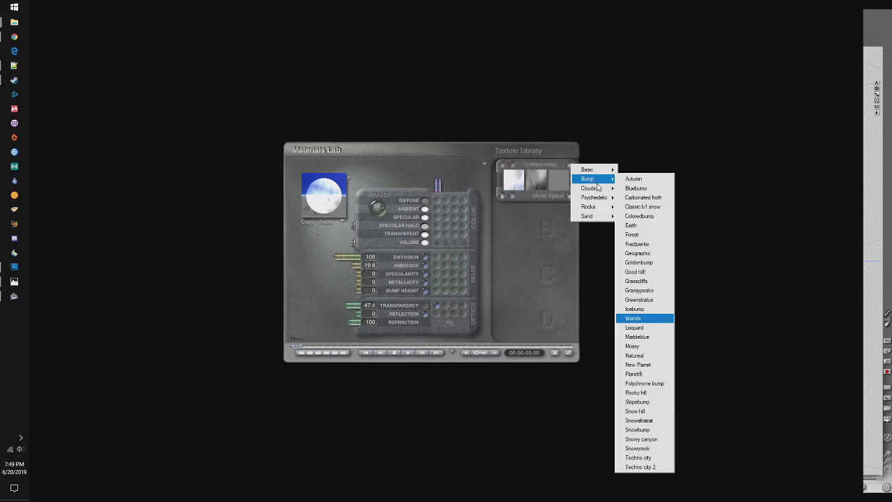
mouse_move(596, 188)
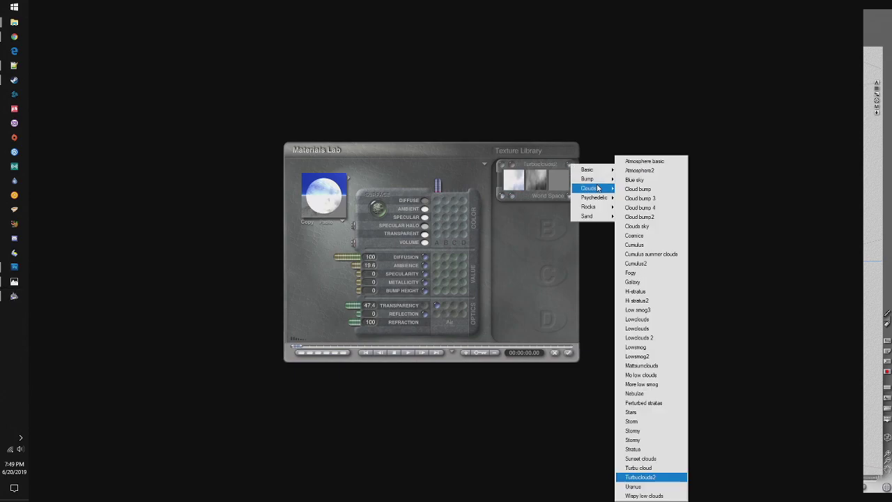
click(645, 487)
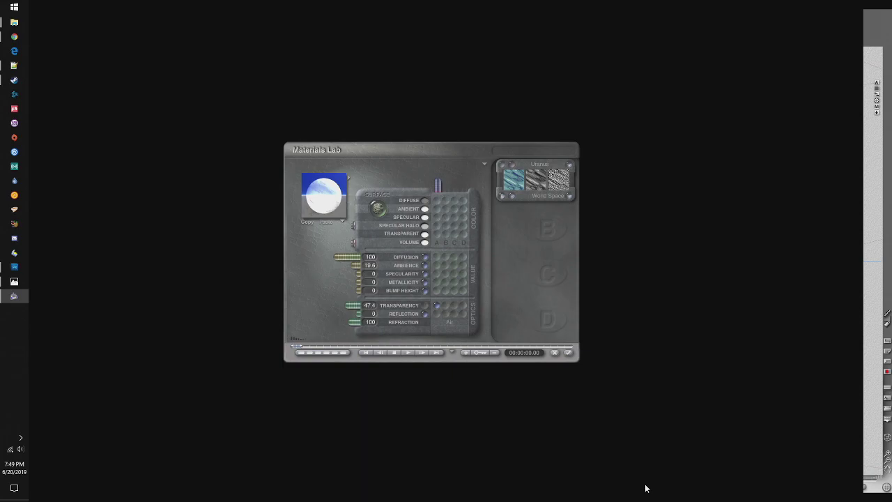
click(573, 169)
mouse_move(604, 189)
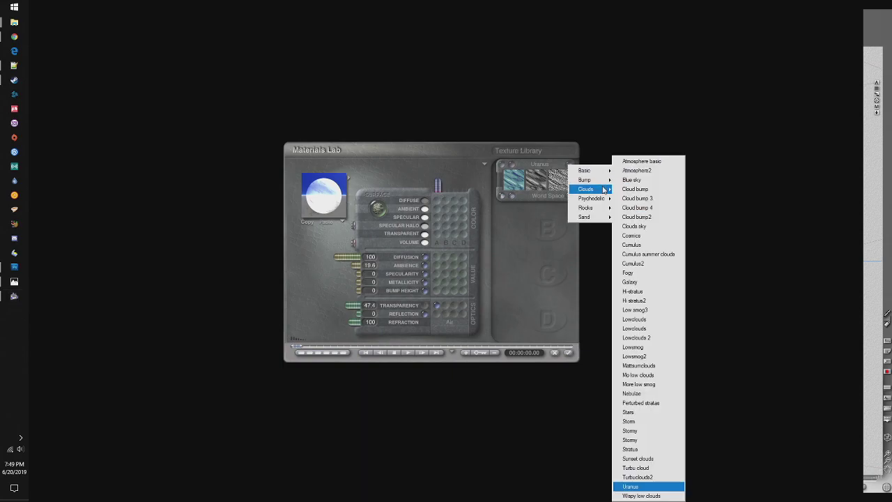
click(646, 177)
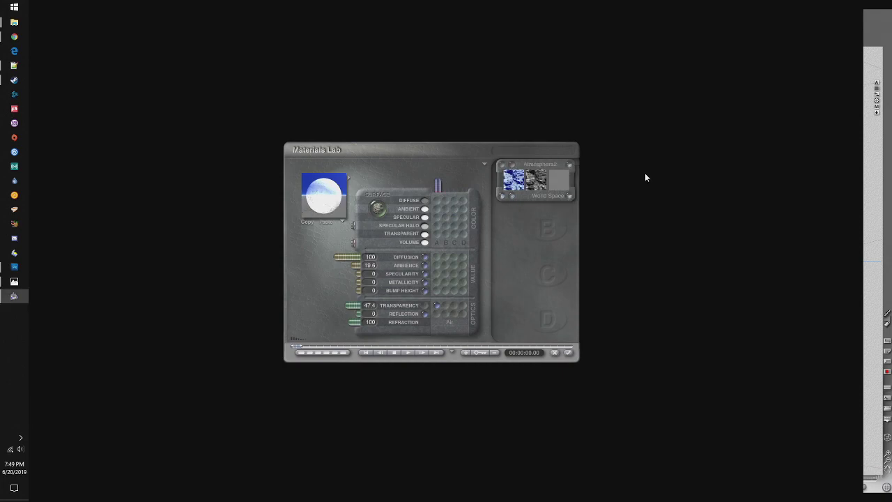
click(568, 353)
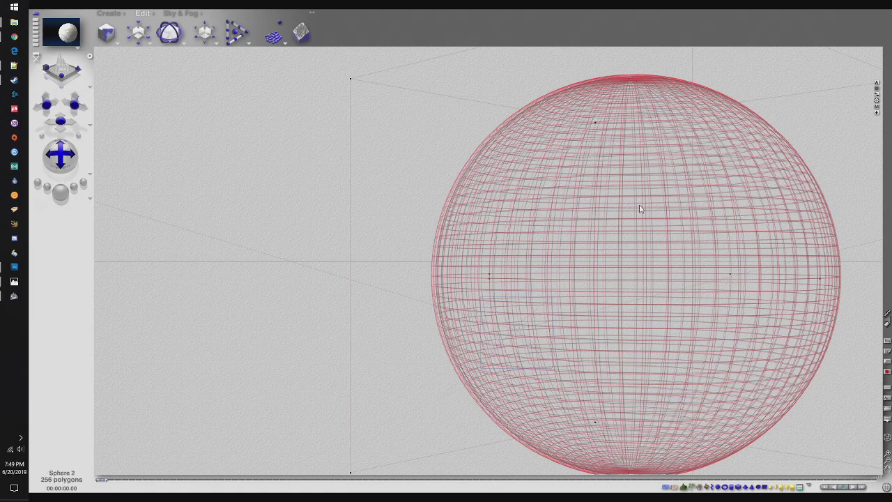
- Lower the atmosphere sphere's Transparency in Materials Lab and accept the material
click(877, 112)
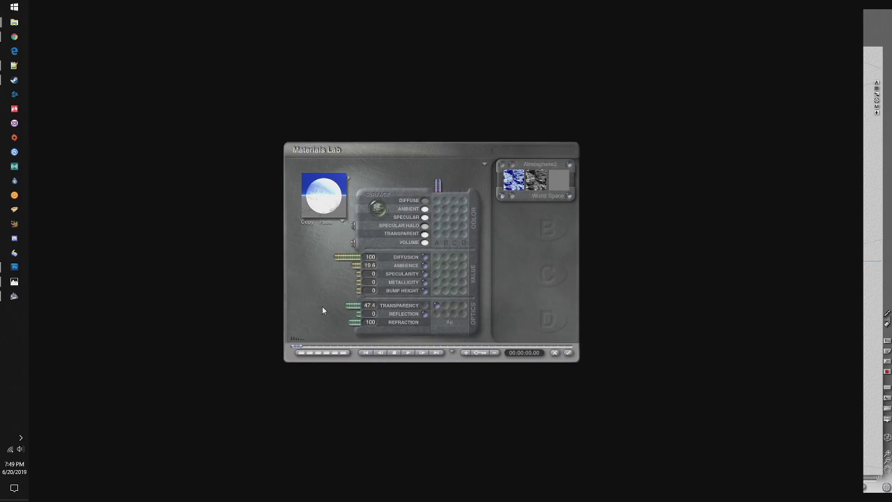
drag(335, 302, 337, 307)
click(568, 352)
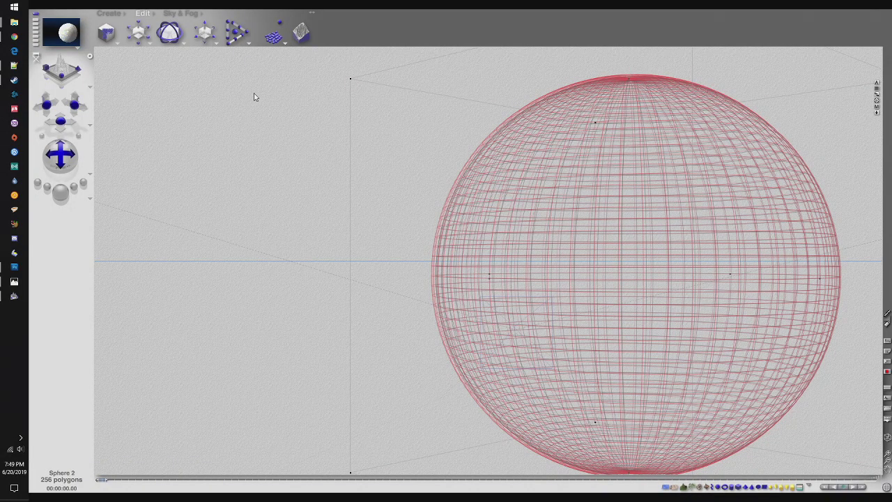
- Run a partial test render of the planet, then return to wireframe
click(60, 193)
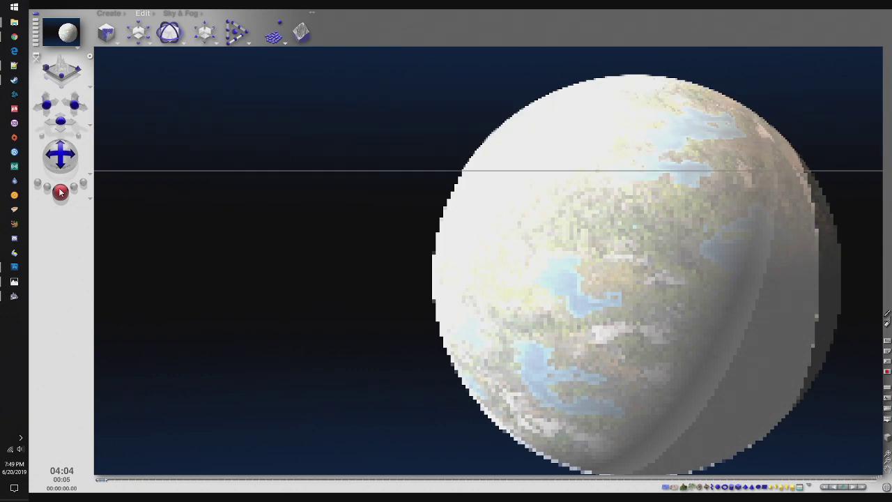
click(124, 170)
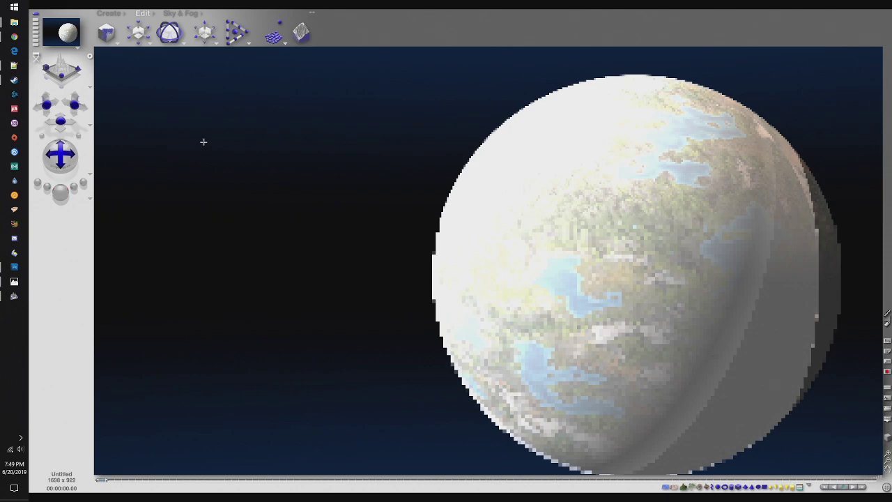
click(174, 17)
click(144, 17)
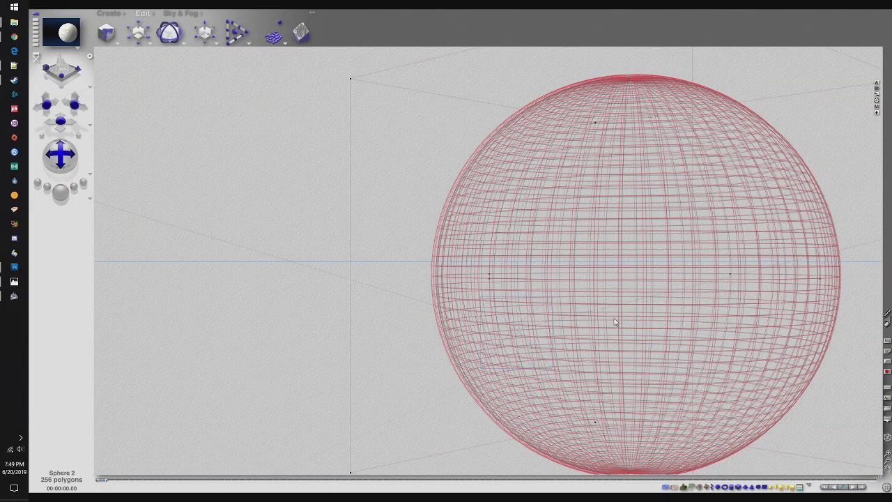
- Drop the atmosphere's Ambience to 0, set Refraction to 36, and apply the material
click(877, 106)
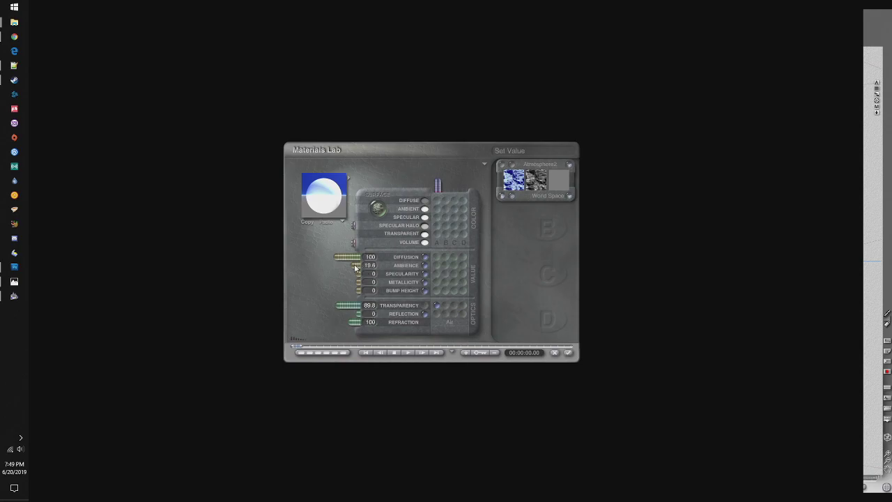
drag(352, 268, 355, 260)
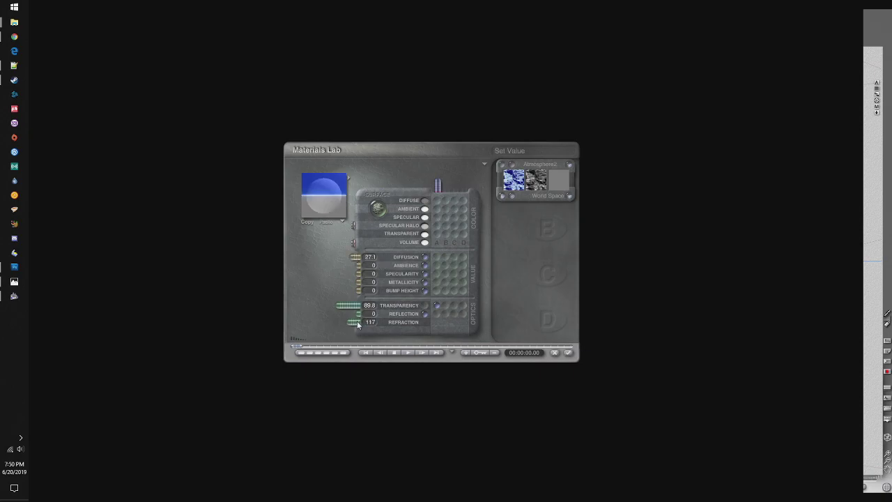
drag(357, 324, 398, 334)
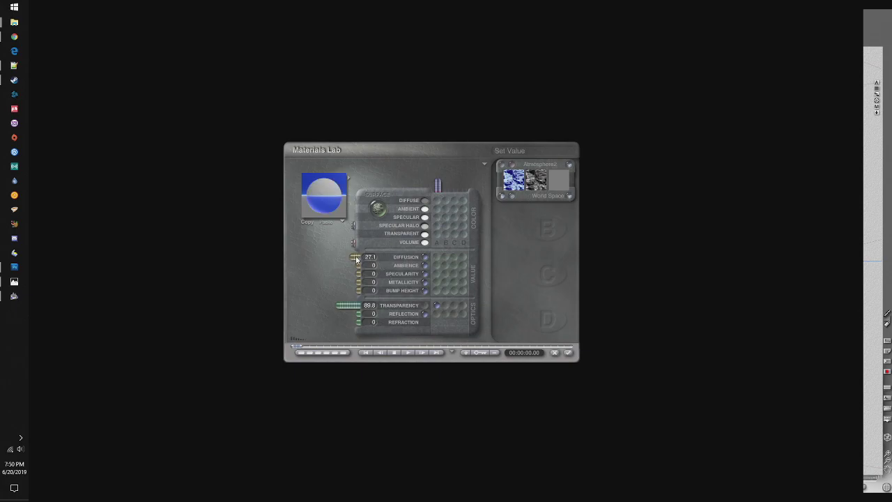
drag(352, 325, 355, 324)
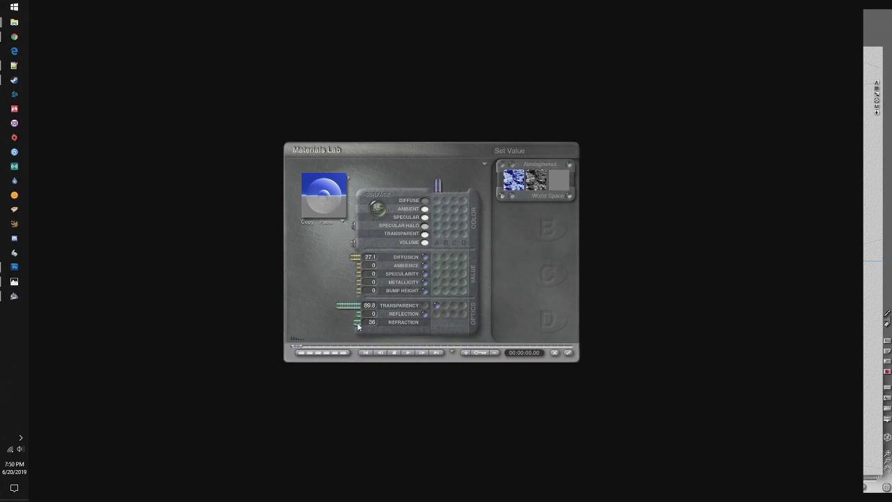
click(569, 355)
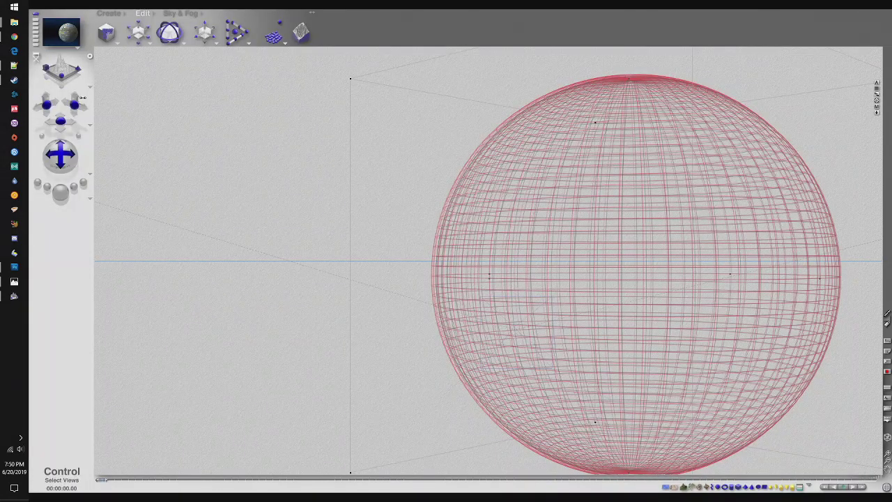
key(ctrl+r)
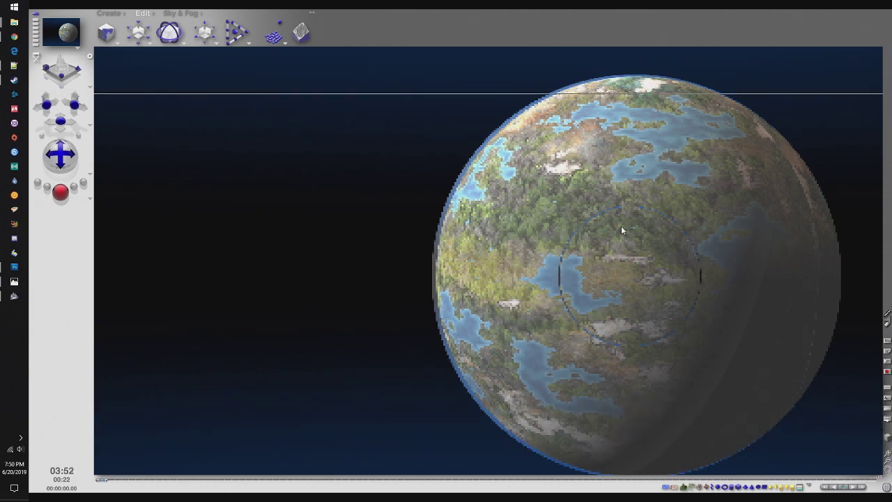
click(592, 244)
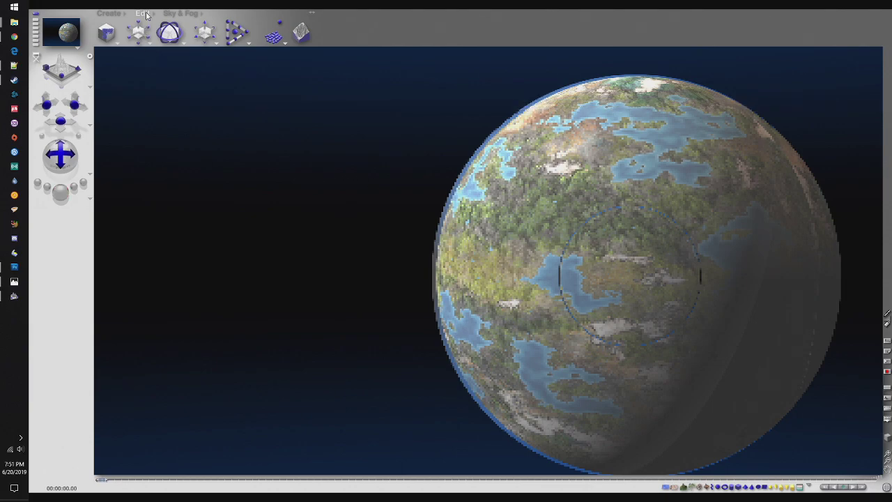
click(110, 14)
click(143, 13)
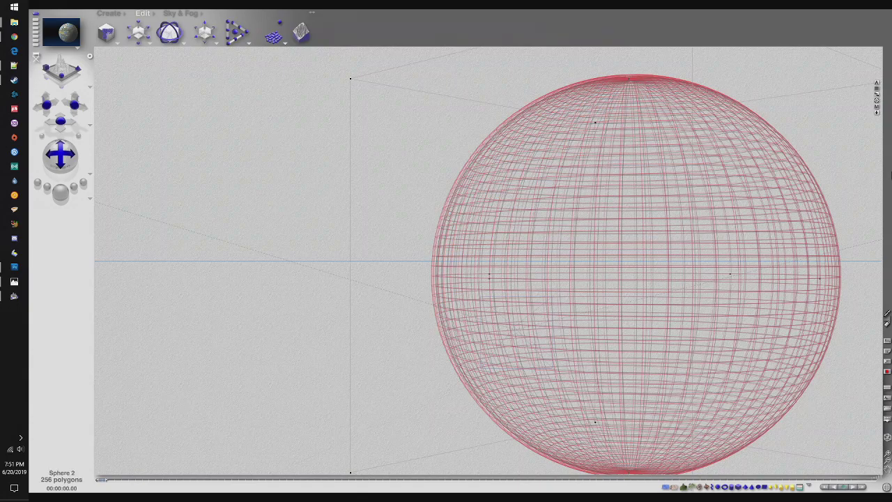
- Enter 100 in the atmosphere material's Refraction field in Materials Lab
click(878, 106)
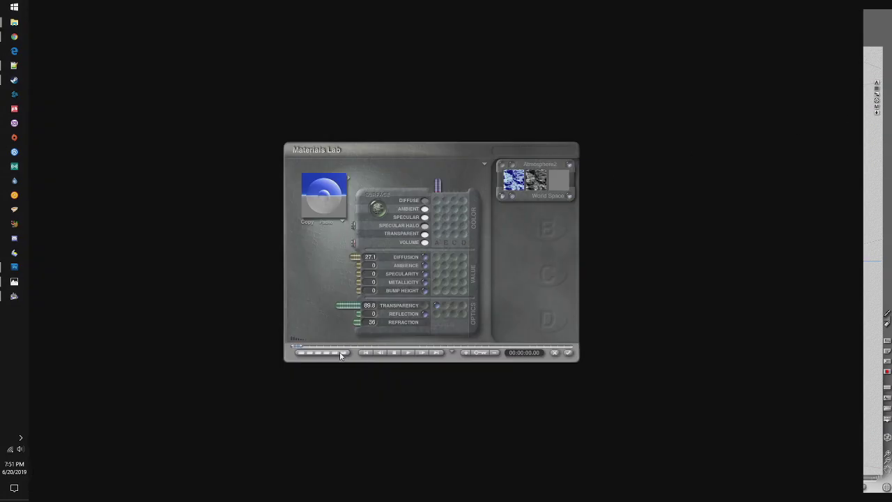
click(352, 322)
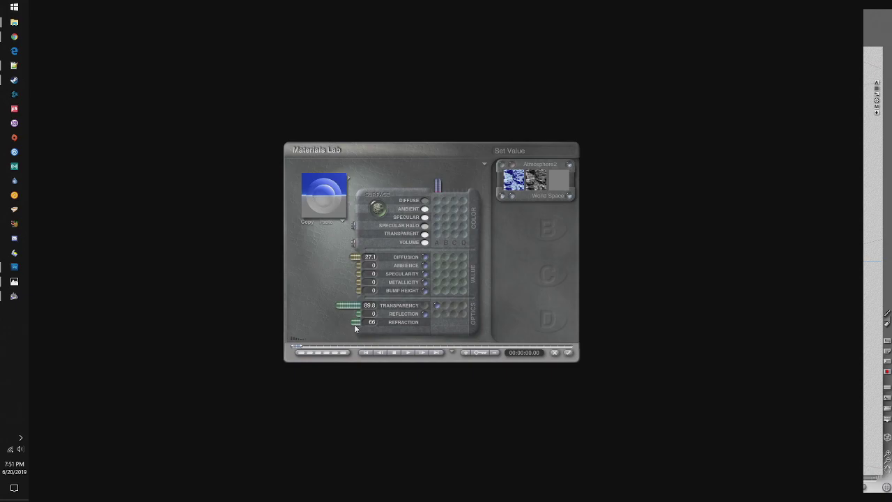
click(351, 323)
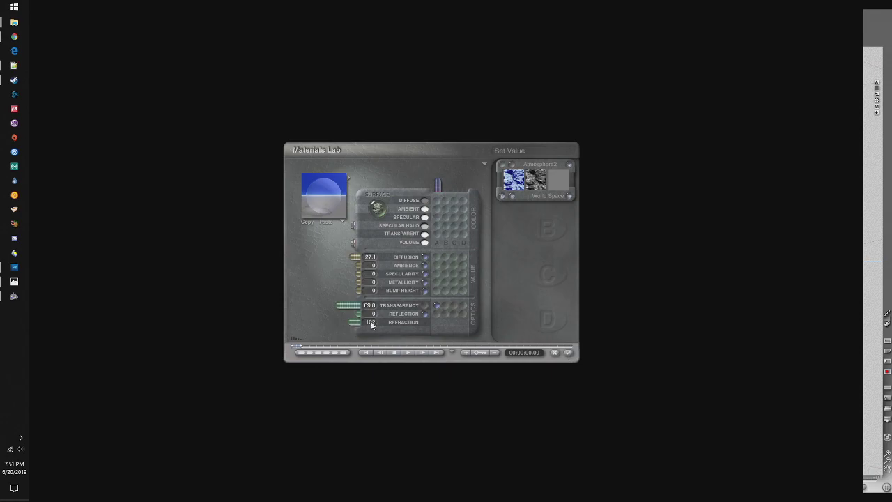
text(100)
key(Return)
- Apply the material and run a partial test render with Refraction at 100
click(573, 355)
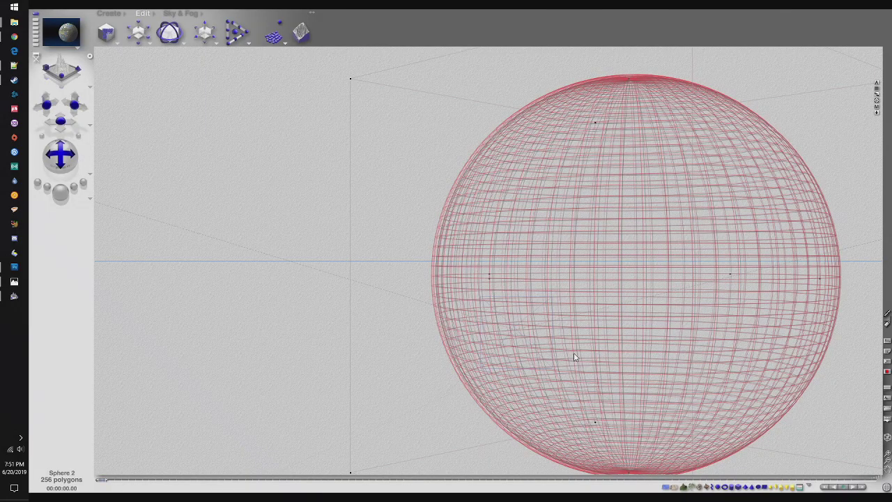
click(62, 194)
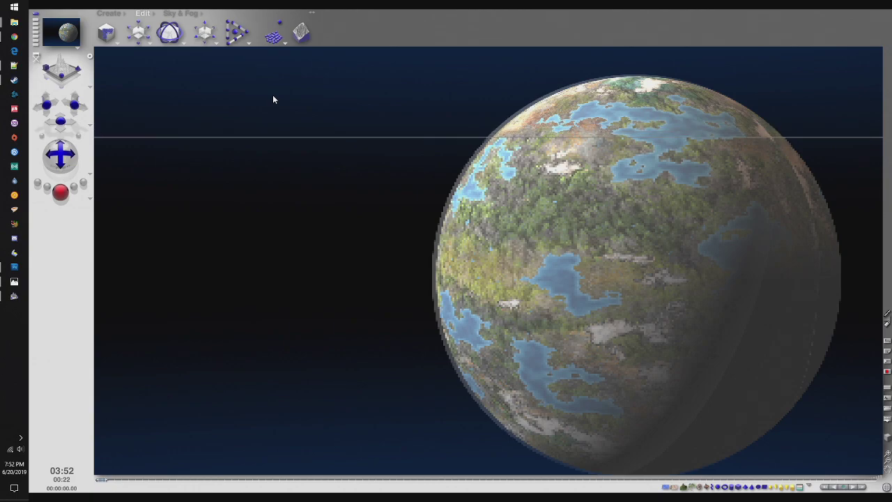
click(199, 56)
- Pick blue from the atmosphere's Ambient colour swatch palette and apply the material
click(787, 122)
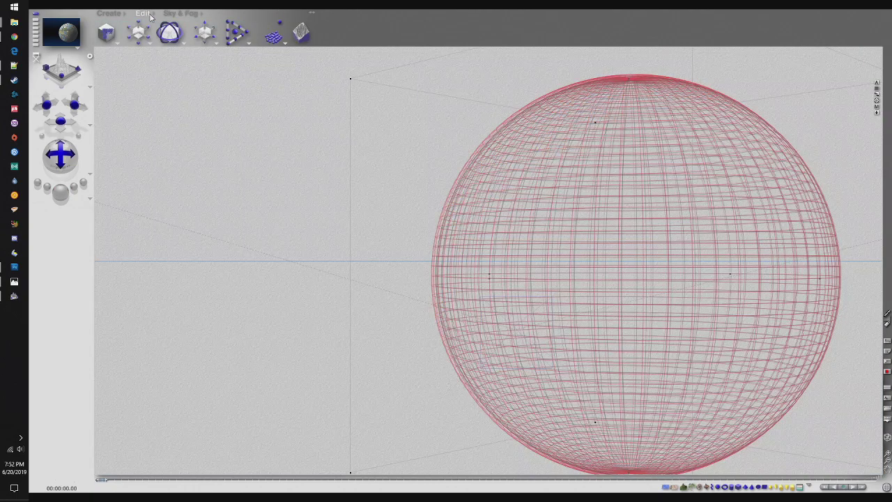
click(877, 105)
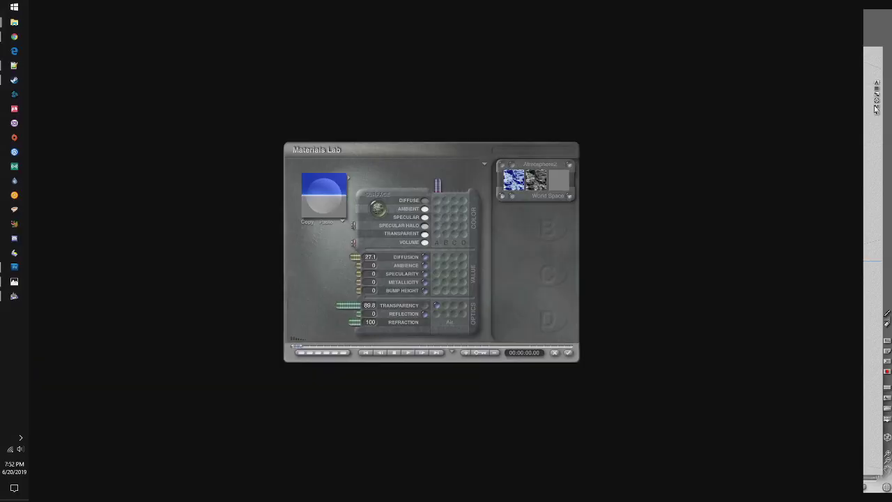
click(425, 208)
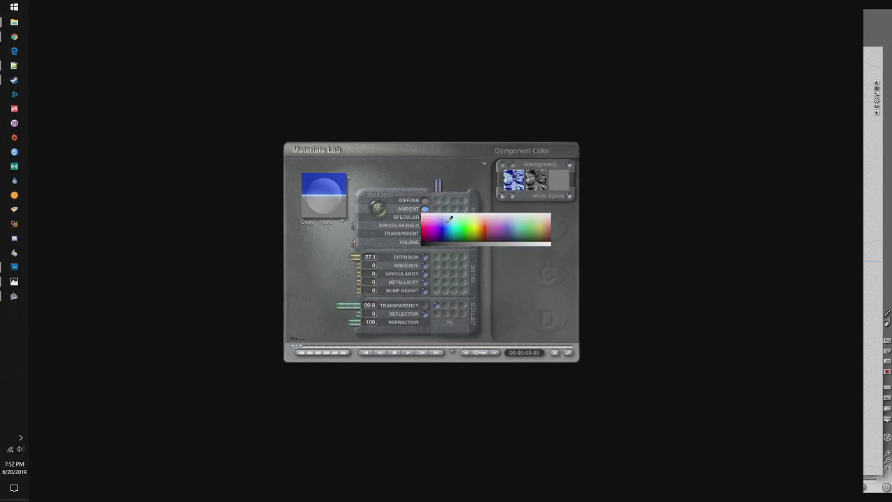
click(446, 222)
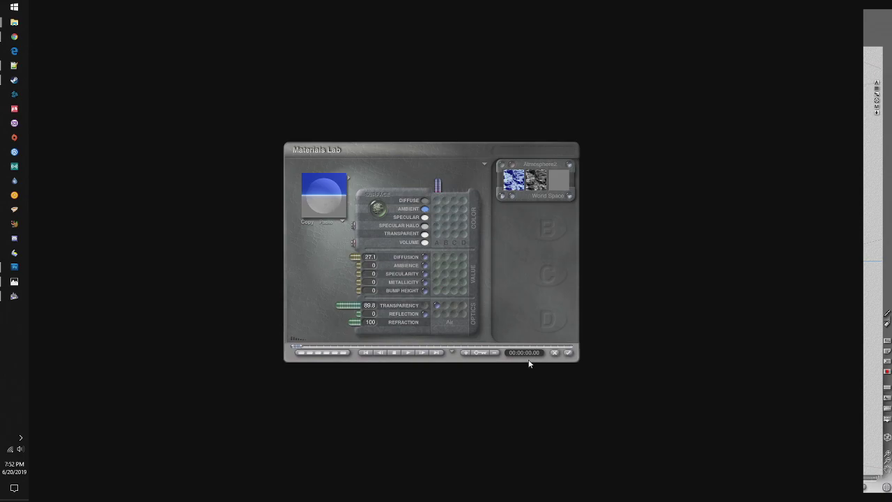
click(568, 353)
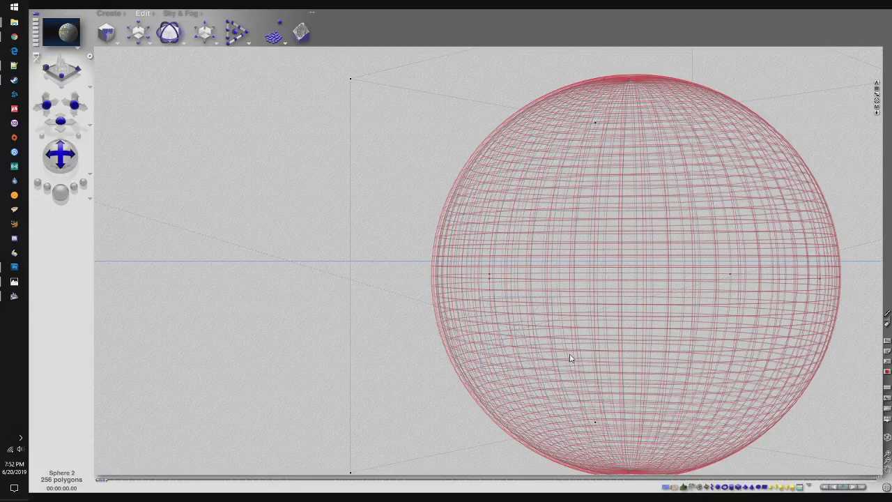
- Test-render the blue ambient tint, then set the atmosphere's Specular colour to blue and apply
click(64, 191)
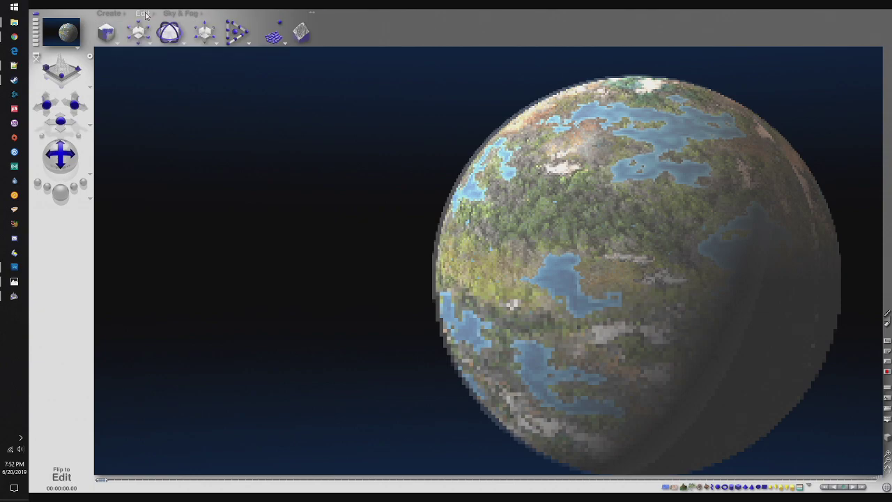
click(799, 247)
click(872, 113)
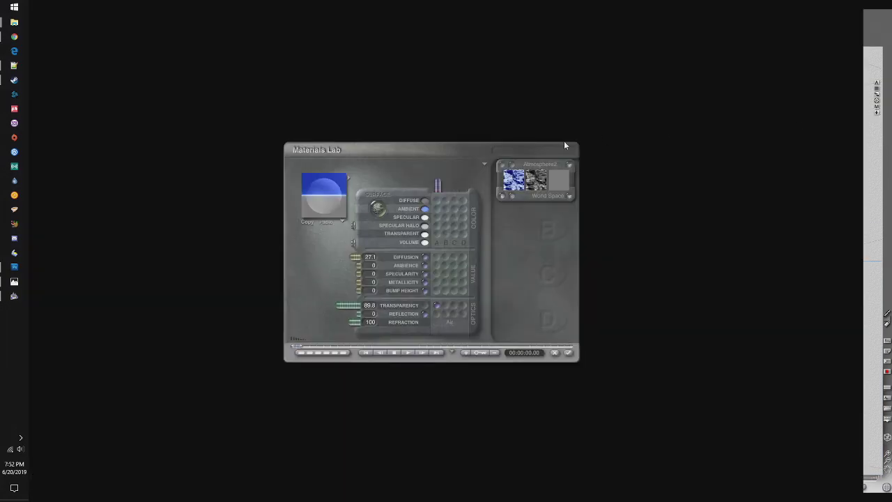
click(424, 218)
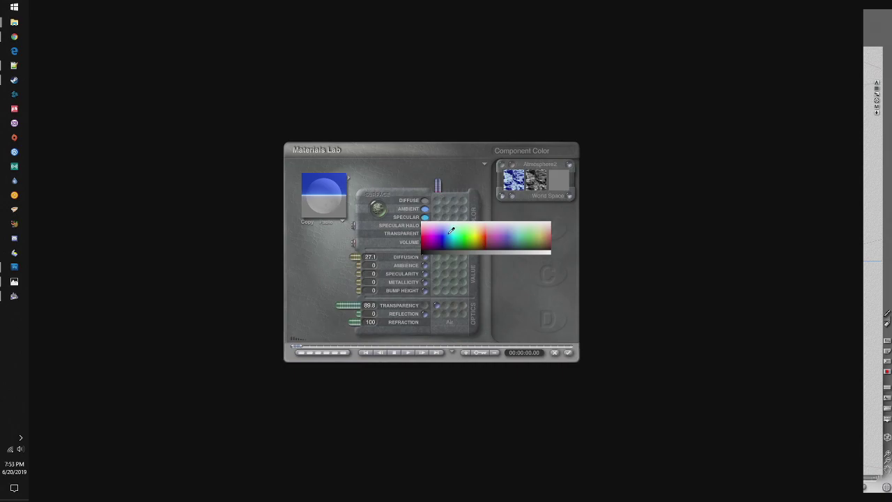
click(449, 232)
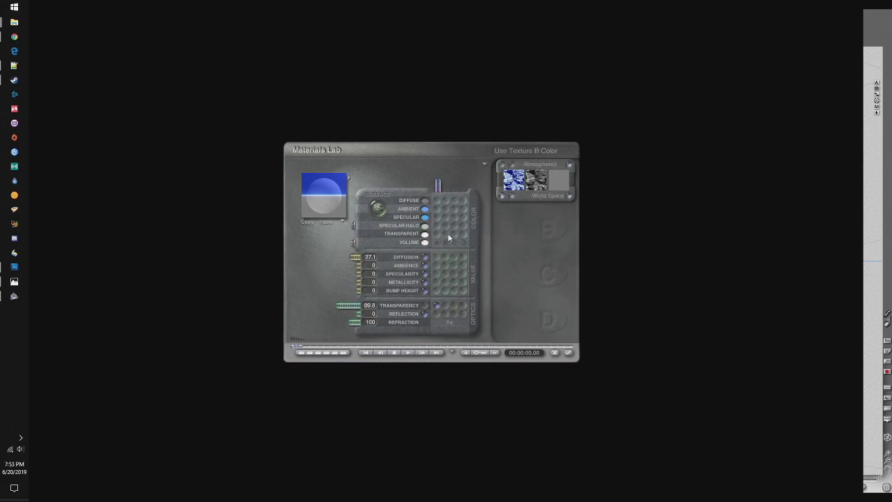
click(571, 355)
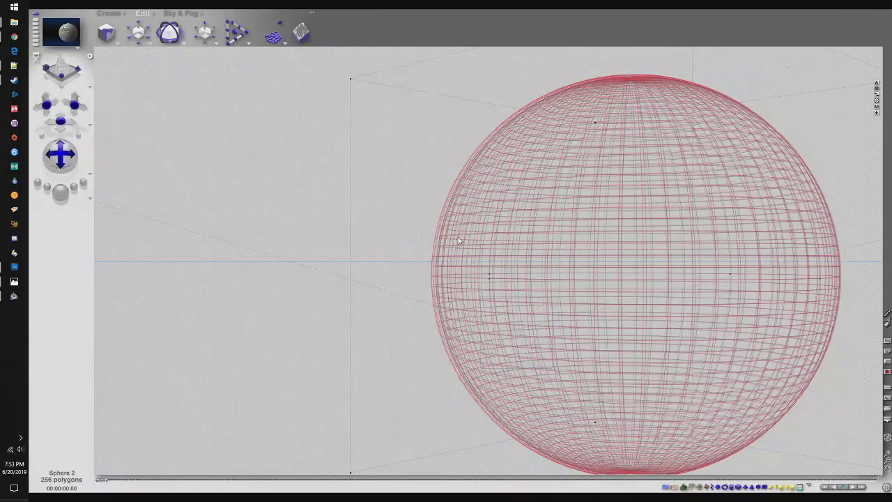
- Run a brief test render of the planet, then reopen the atmosphere sphere's Materials Lab
click(60, 193)
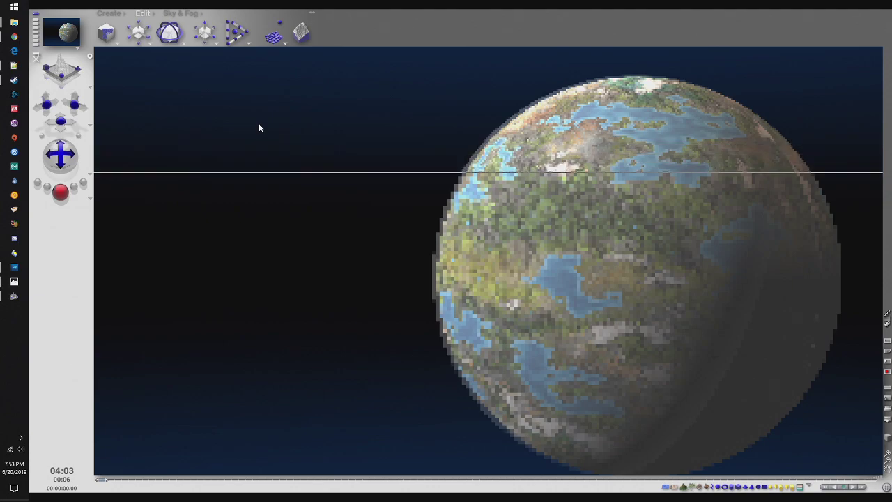
click(259, 124)
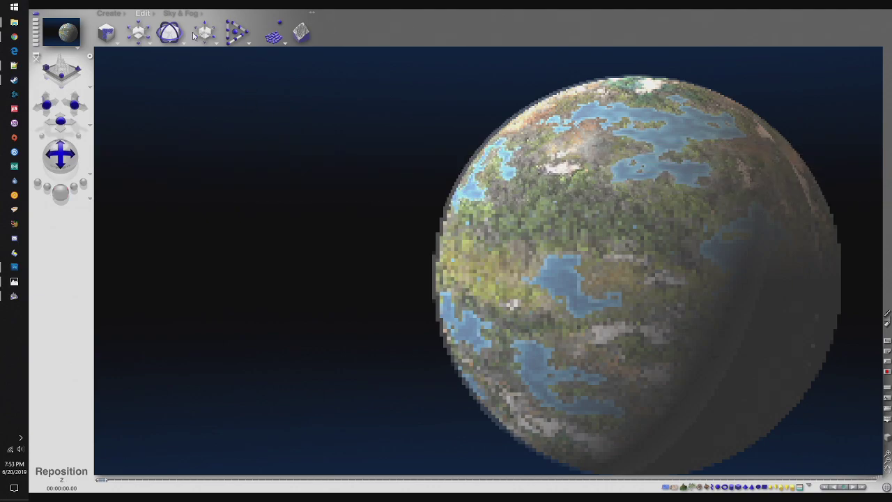
click(108, 13)
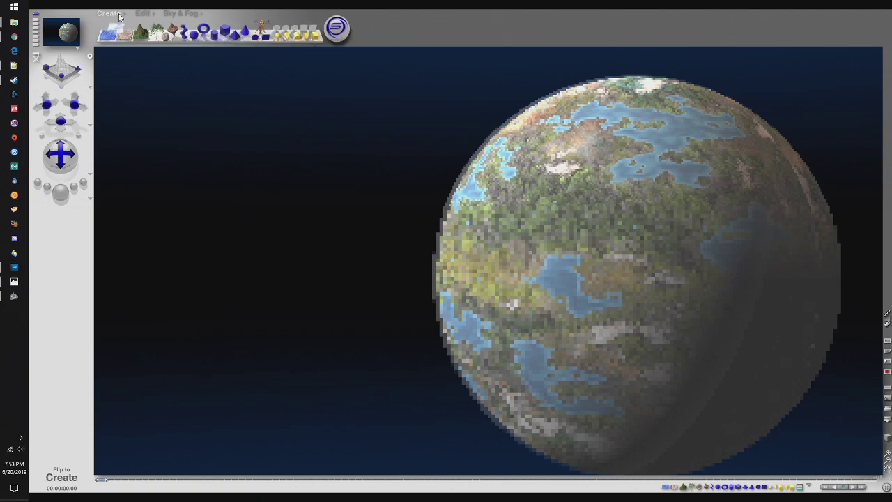
click(826, 277)
click(876, 106)
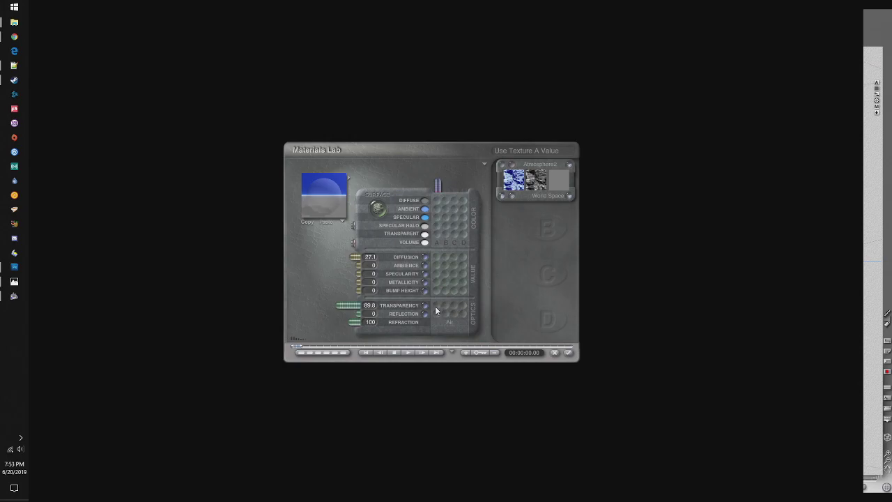
- Drive transparency, ambient colour and ambience from the cloud texture, set transparency 76.2, and apply
click(435, 306)
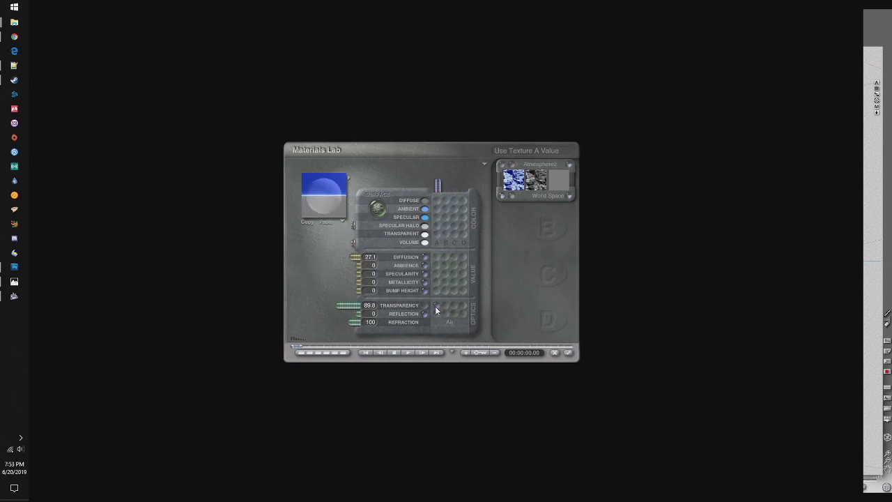
click(436, 208)
drag(338, 306, 342, 306)
click(437, 265)
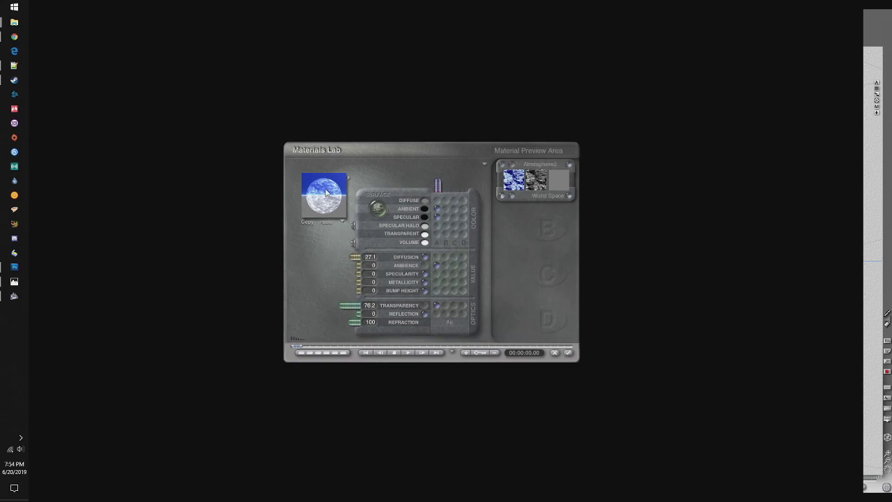
click(569, 354)
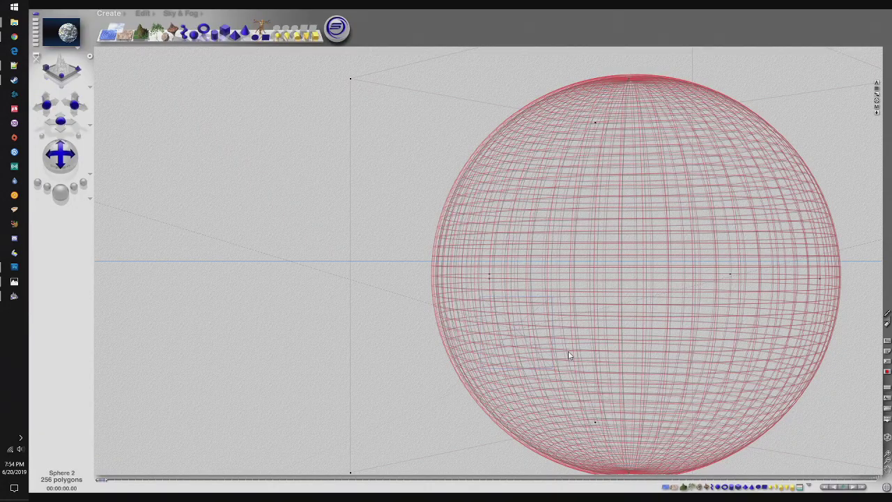
click(61, 194)
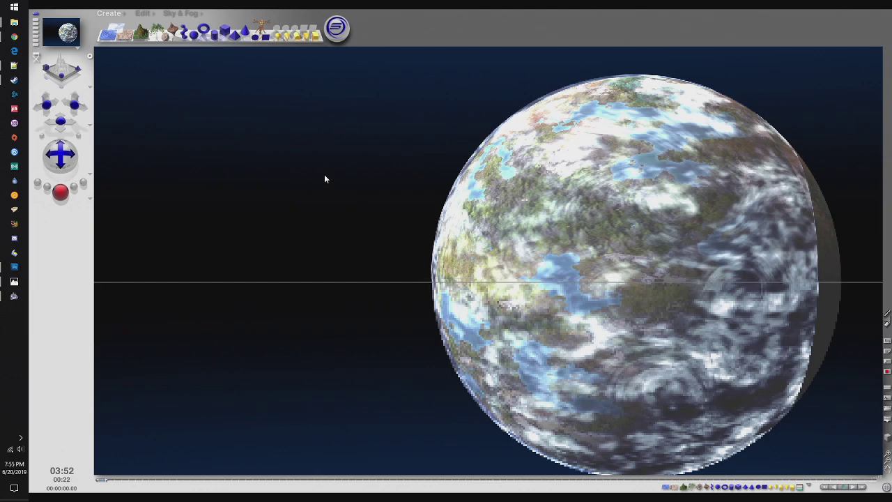
click(142, 14)
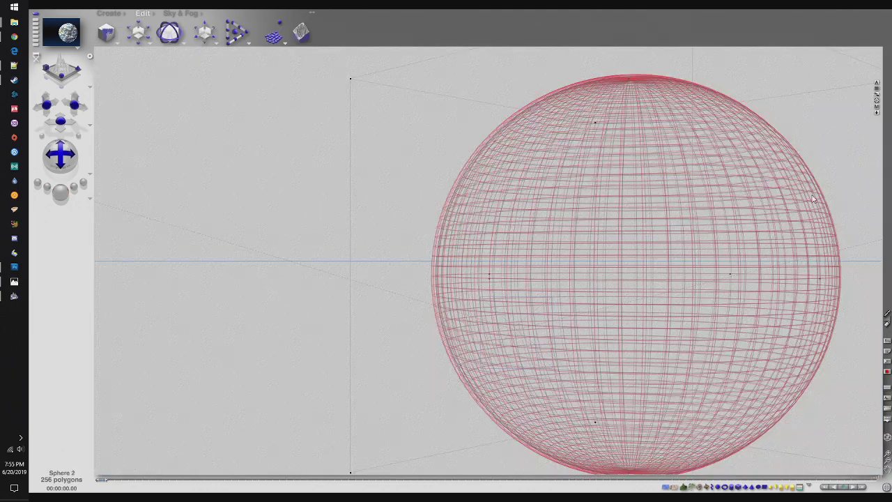
- In the atmosphere's Materials Lab, lower Diffusion to 18.6, set Transparency to 80, and apply
click(877, 111)
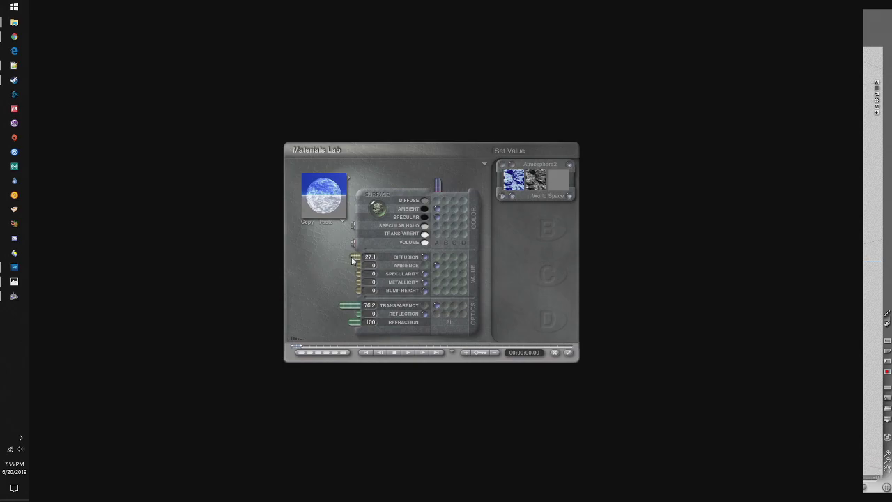
drag(351, 256, 355, 263)
drag(353, 261, 353, 262)
click(375, 307)
text(80)
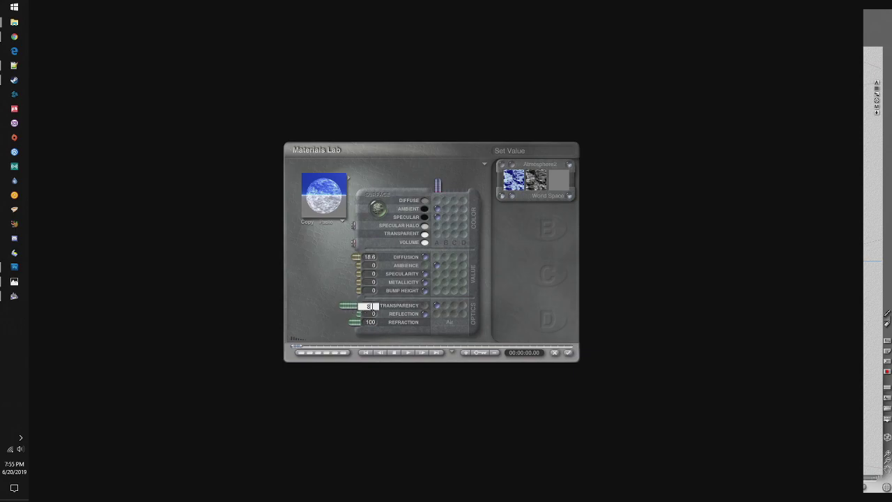
key(Return)
click(568, 354)
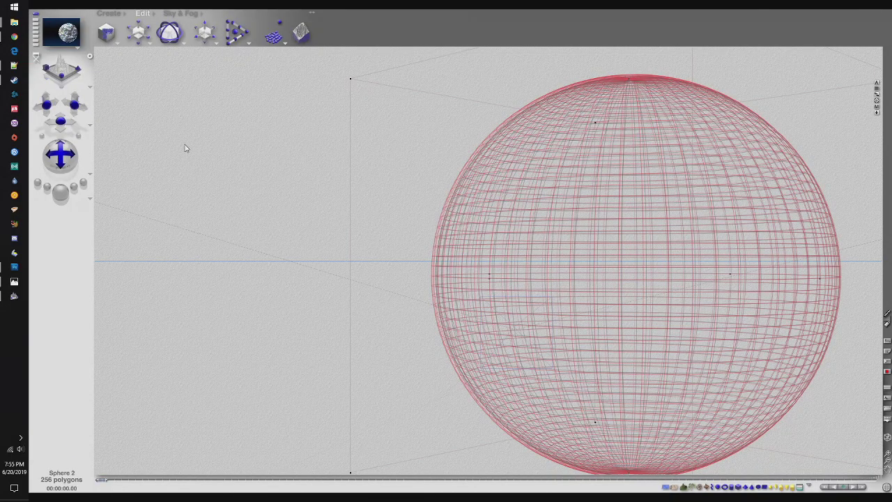
click(59, 198)
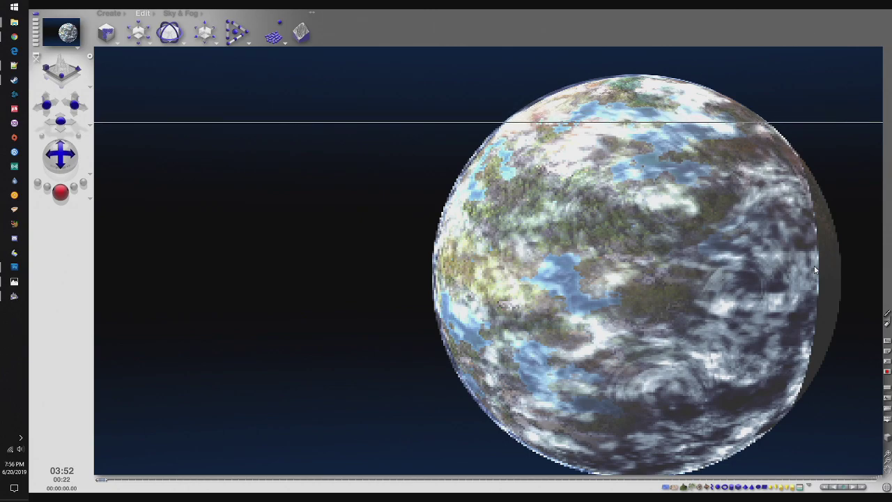
click(335, 197)
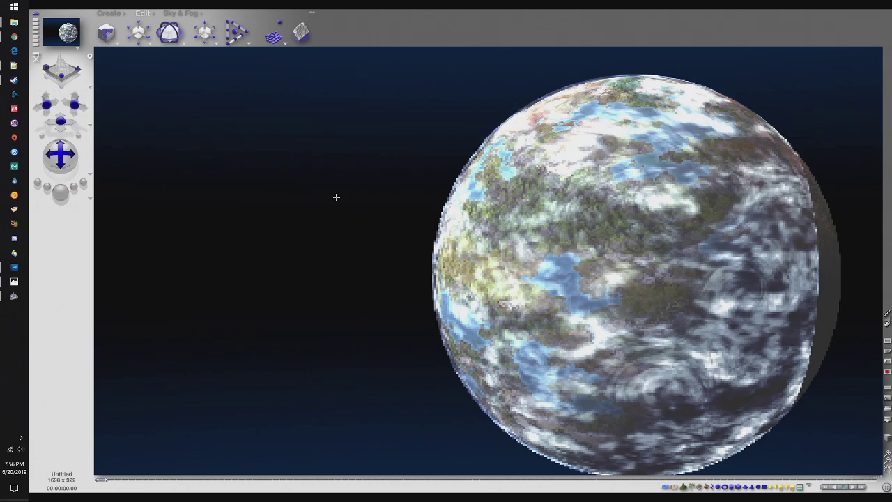
click(108, 13)
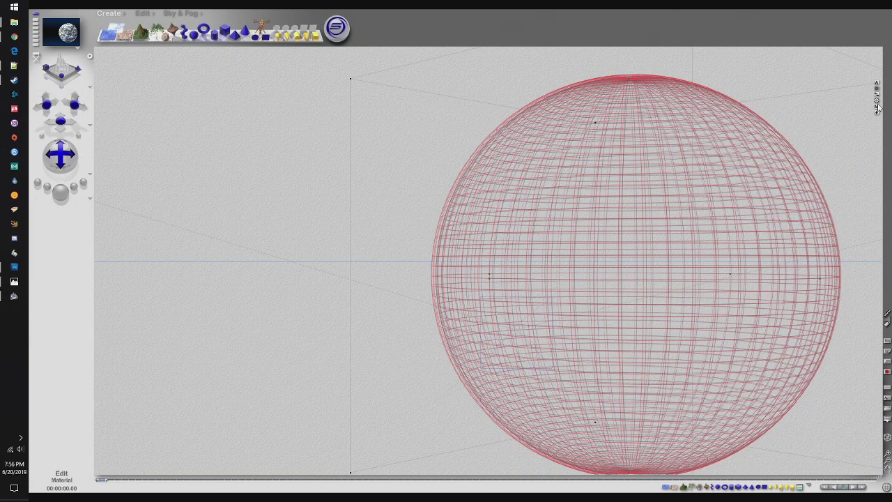
- Set Transparency 90, Refraction 80, Diffusion 10, and map Specularity to the cloud texture, then apply
click(878, 106)
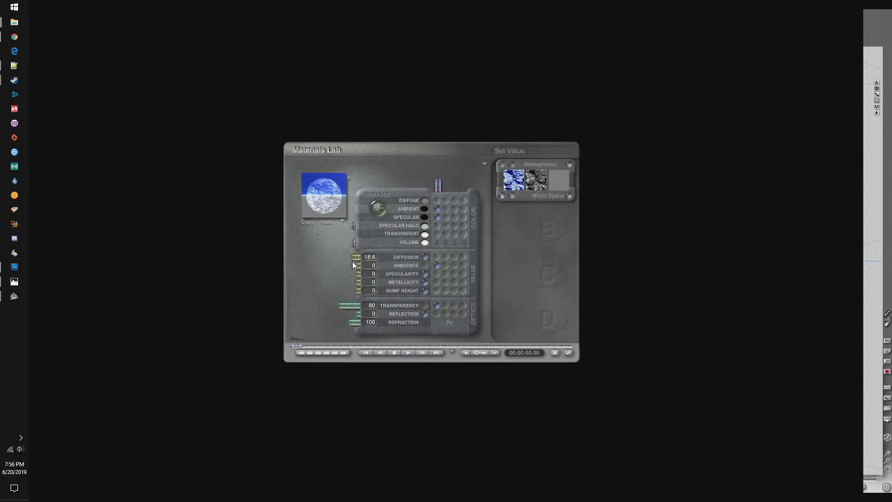
click(373, 309)
text(90)
key(Return)
click(373, 323)
text(80)
key(Return)
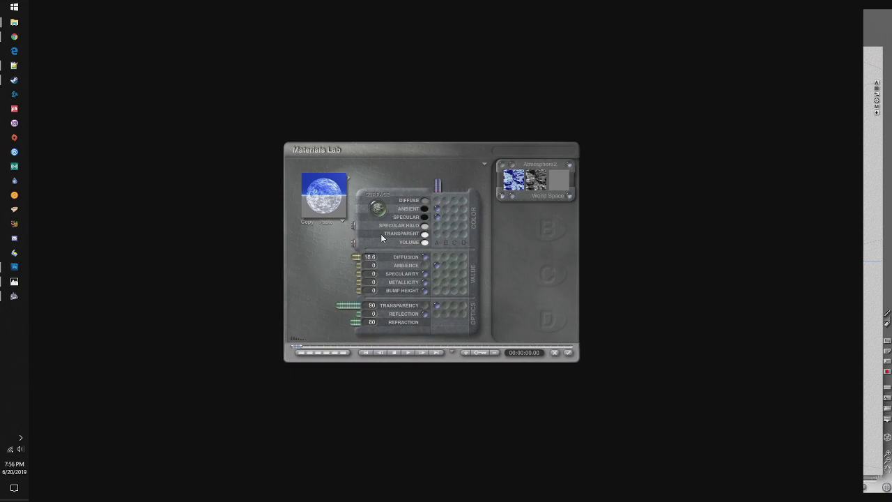
click(437, 274)
click(369, 257)
text(10)
key(Return)
click(568, 352)
click(61, 193)
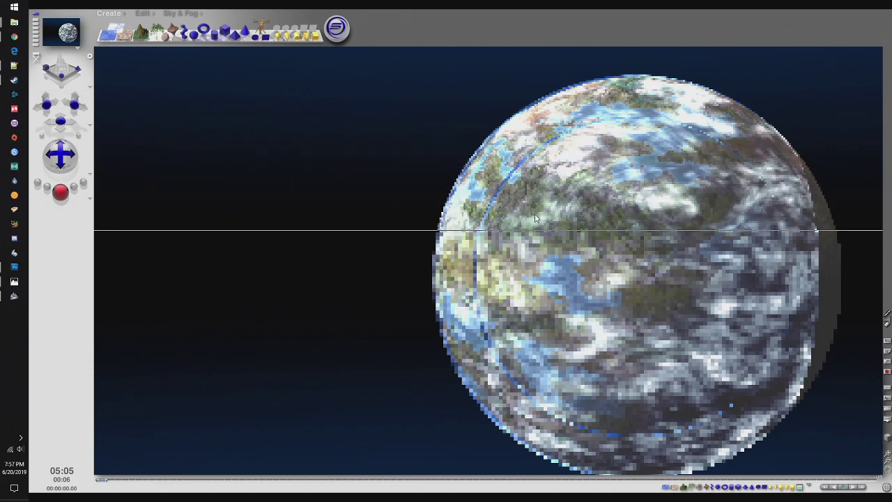
click(358, 184)
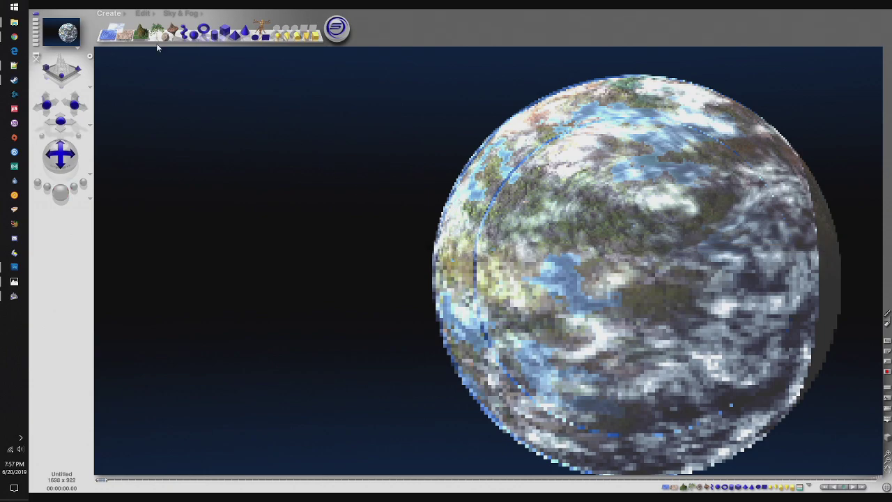
click(141, 13)
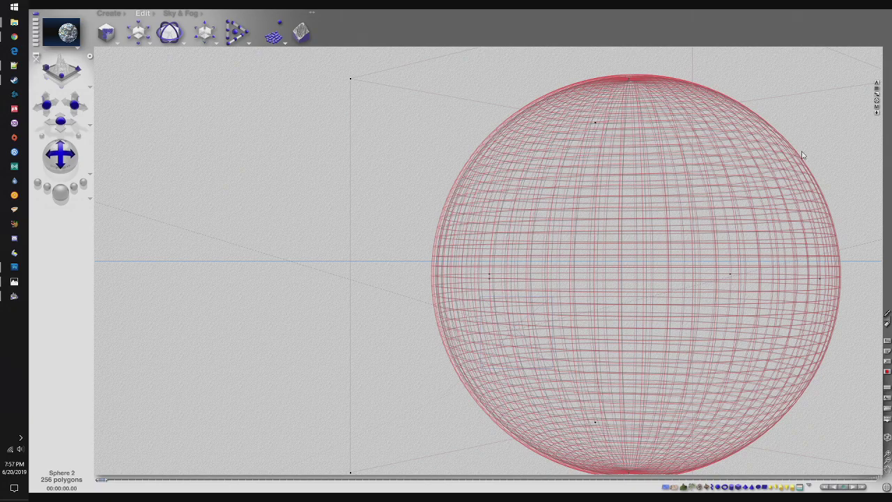
- Set Refraction back to 100, make the diffuse colour white and texture-driven, then apply the material
click(876, 106)
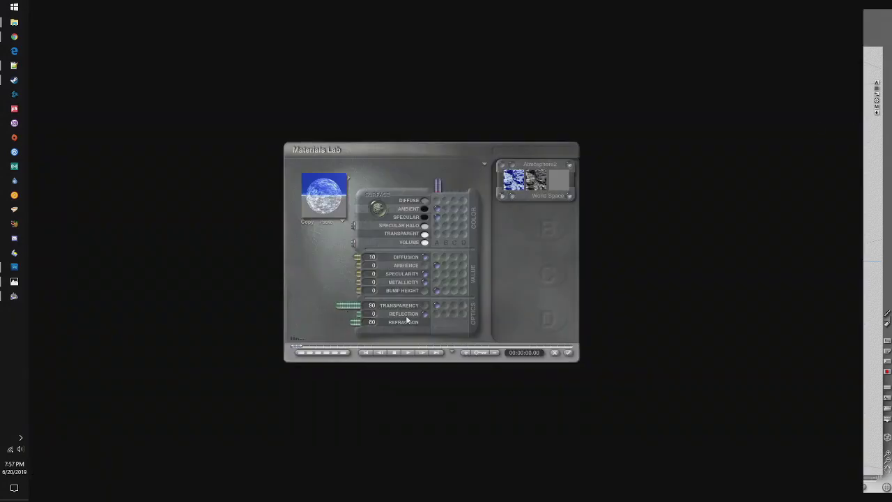
text(100)
key(Return)
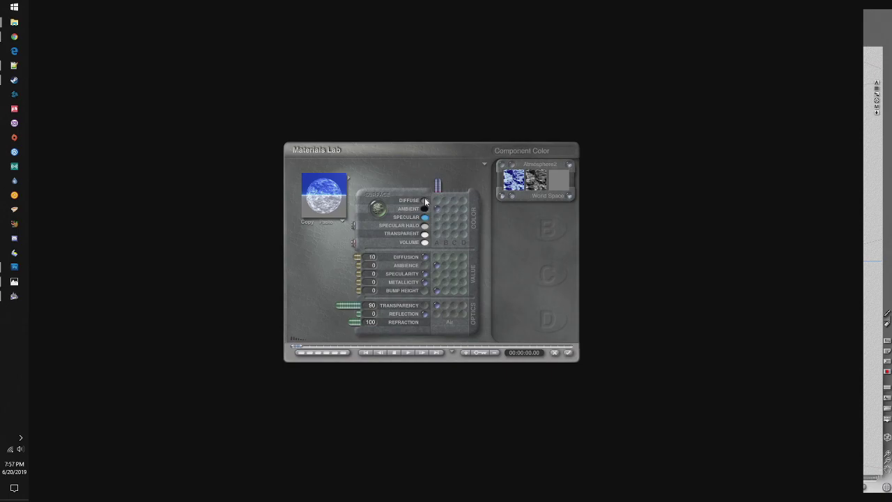
drag(426, 203, 449, 219)
drag(426, 200, 426, 200)
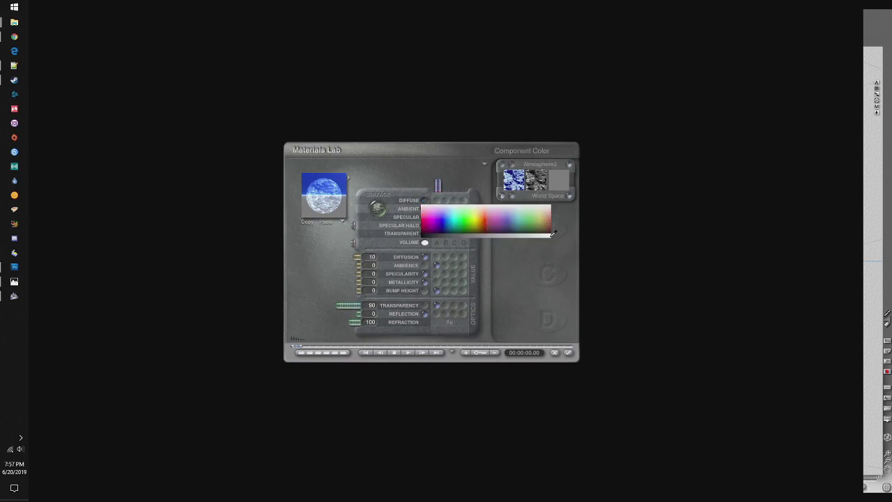
drag(552, 234, 549, 239)
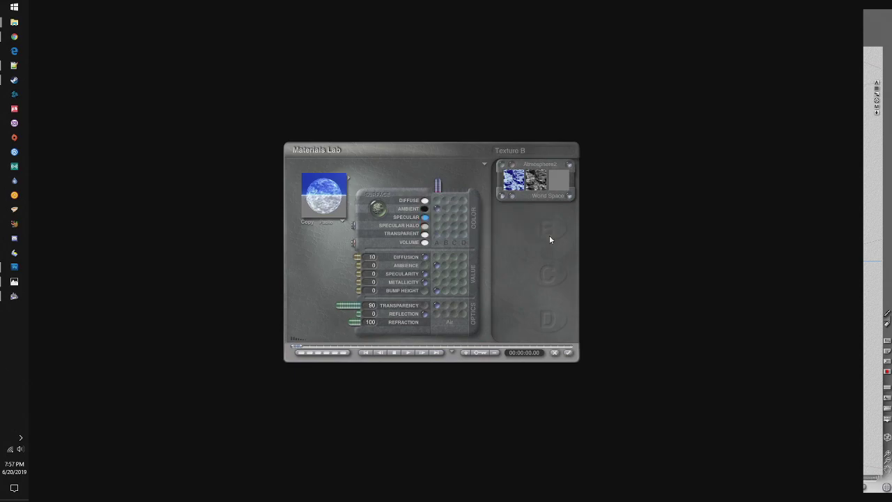
click(437, 202)
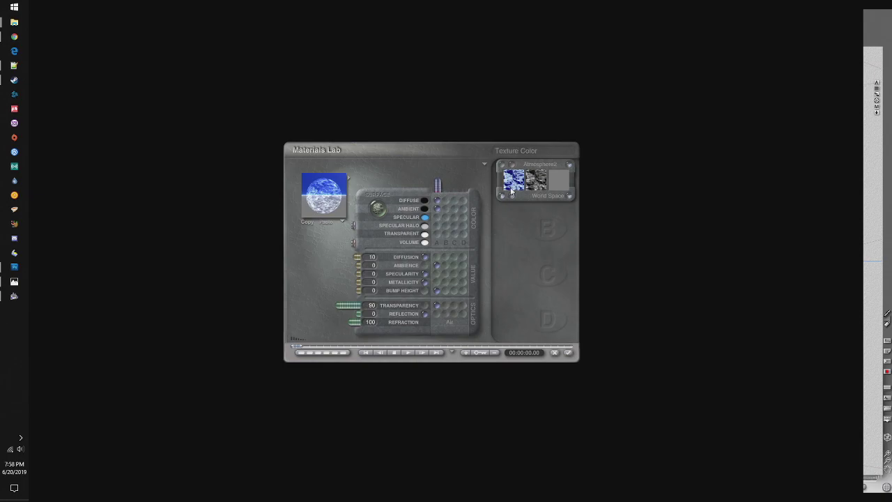
click(569, 352)
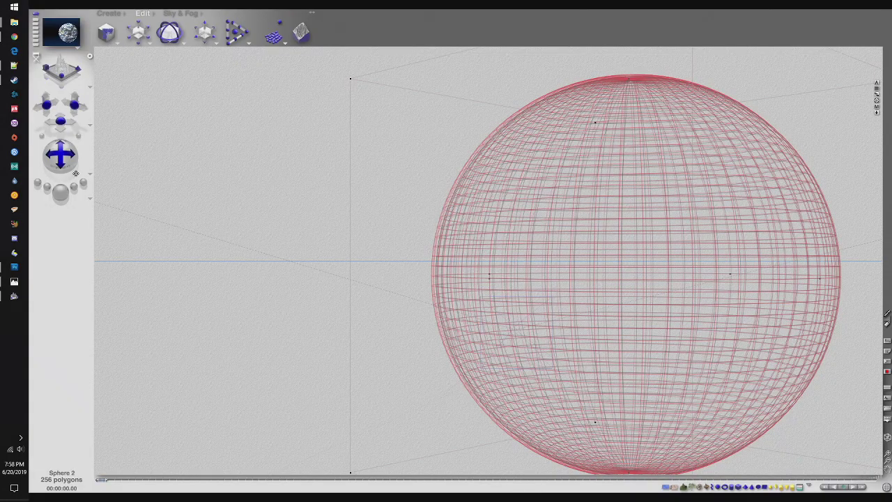
- Start a progressive test render of the planet with the revised atmosphere
click(60, 192)
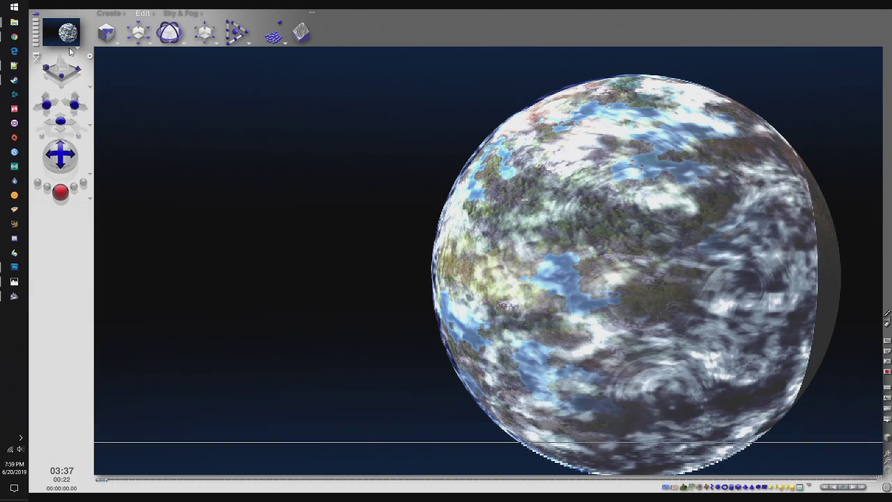
- Switch from Bryce to the browser's Google Images results for 'earth'
key(alt+Tab)
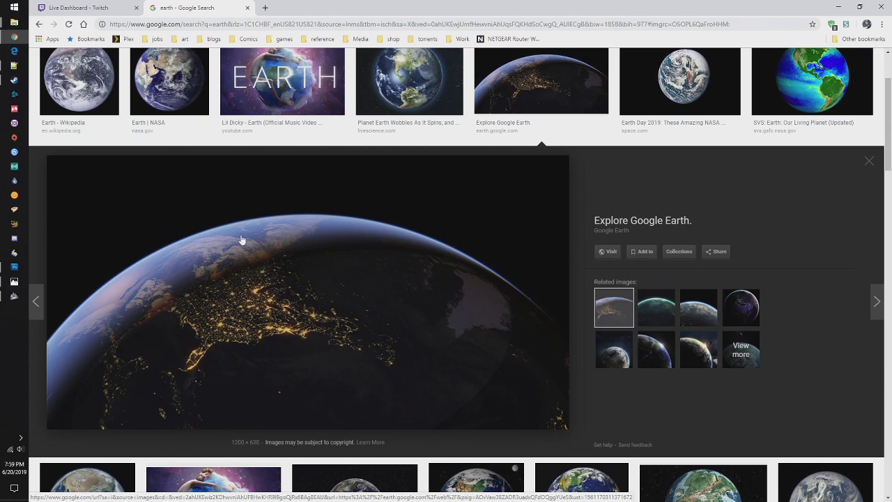
- Enlarge the Earth - Wikipedia full-disc photo and compare it briefly with the Bryce render
click(80, 88)
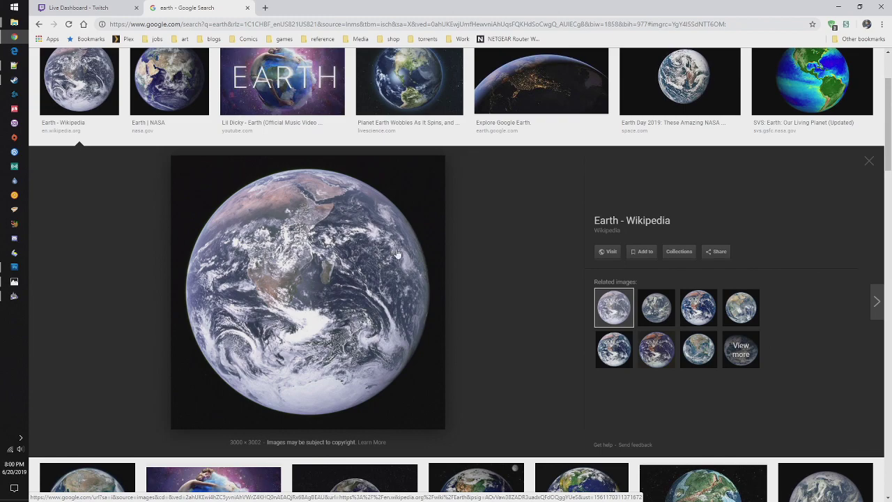
click(17, 301)
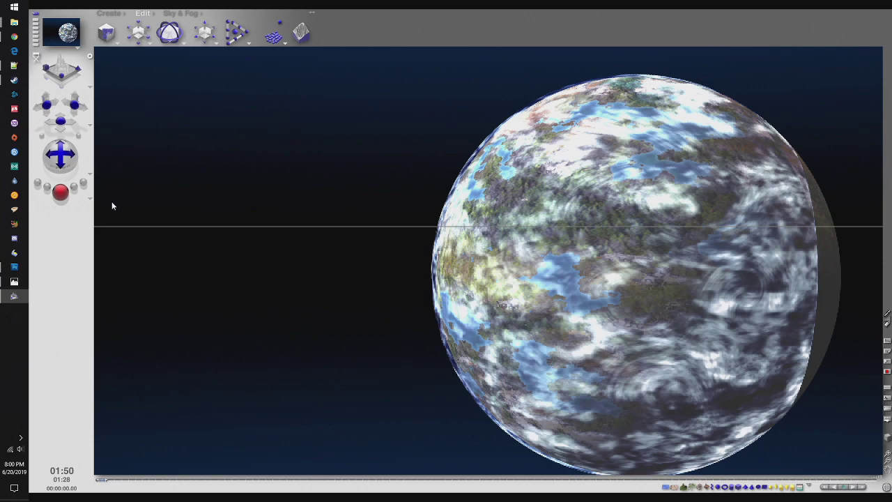
click(14, 38)
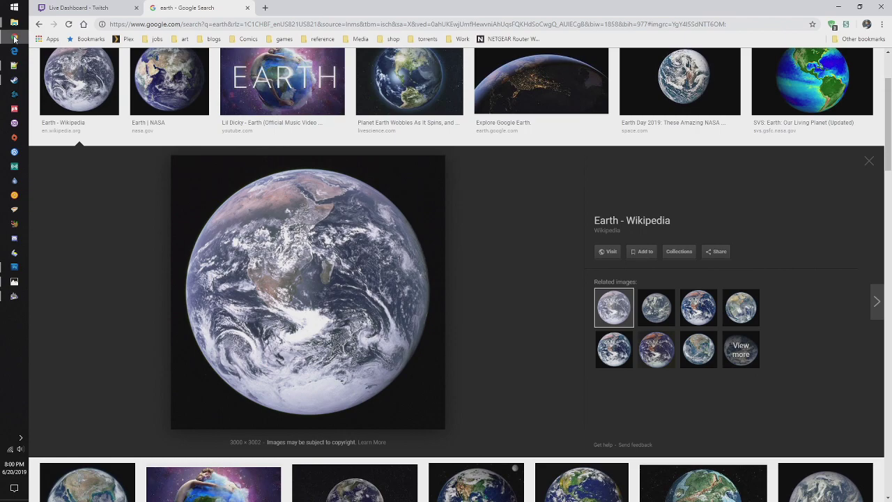
- Glance at the Bryce render, then enlarge the Earth | NASA full-disc photo (2048 x 2048)
click(13, 38)
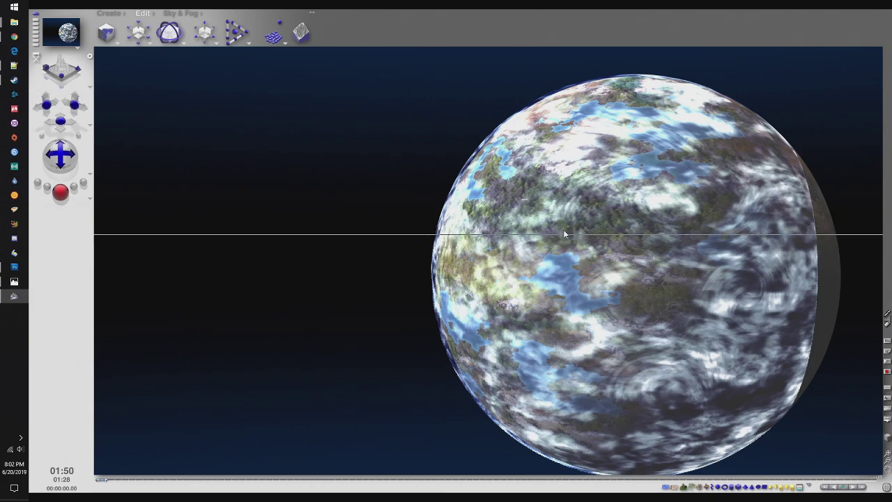
click(15, 37)
click(145, 85)
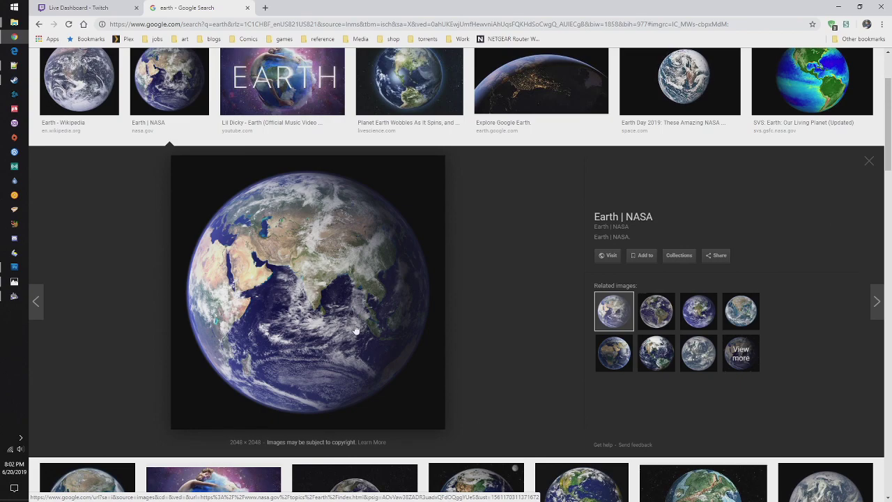
- Preview several Earth photos, return to the Earth | NASA image, then bring Bryce back up
click(435, 100)
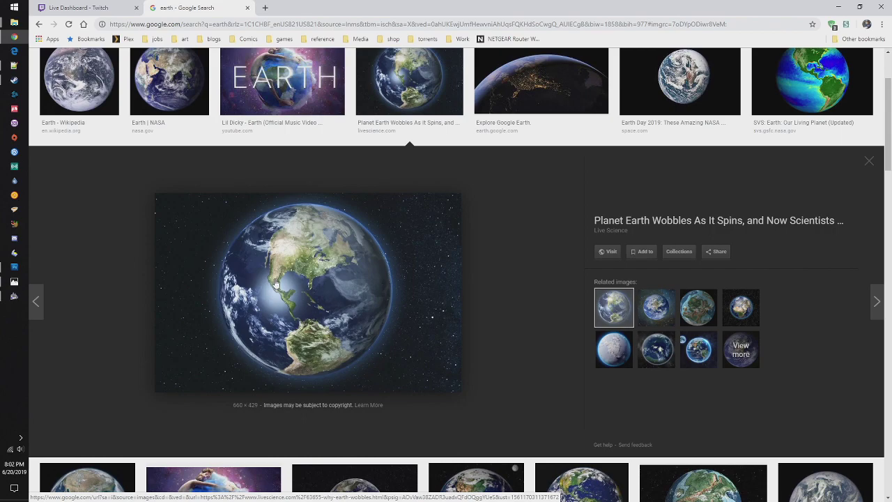
click(536, 78)
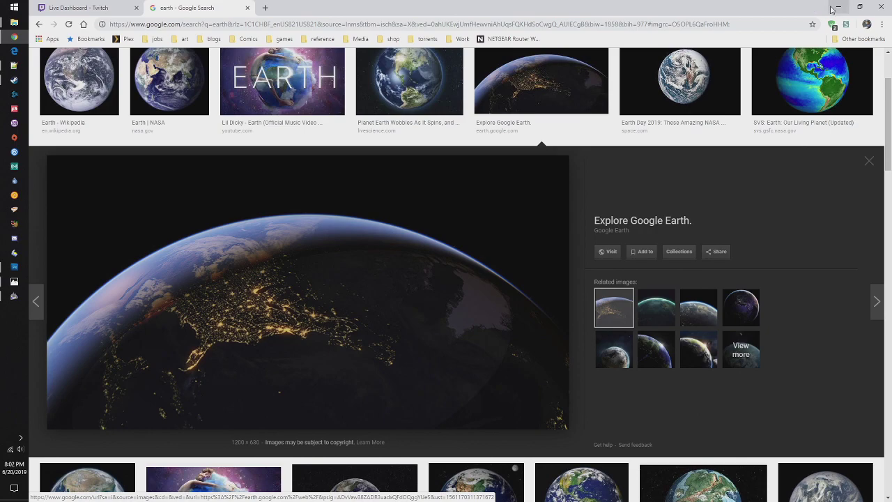
click(420, 98)
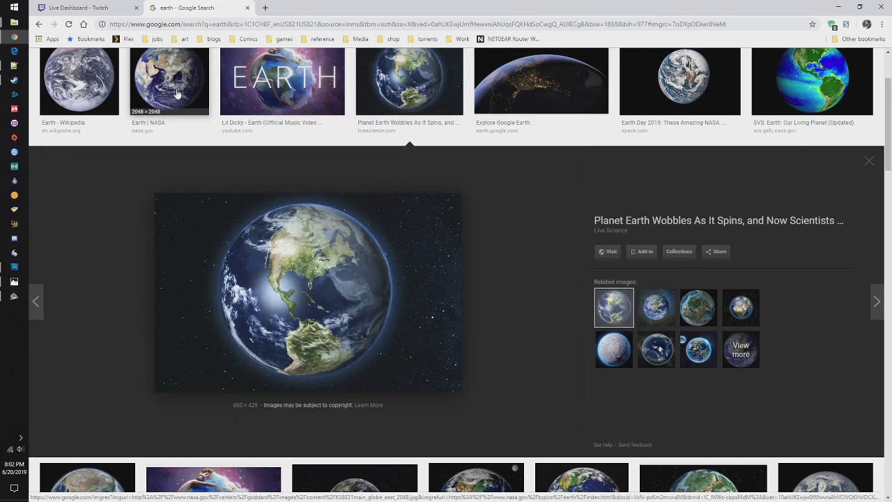
click(268, 84)
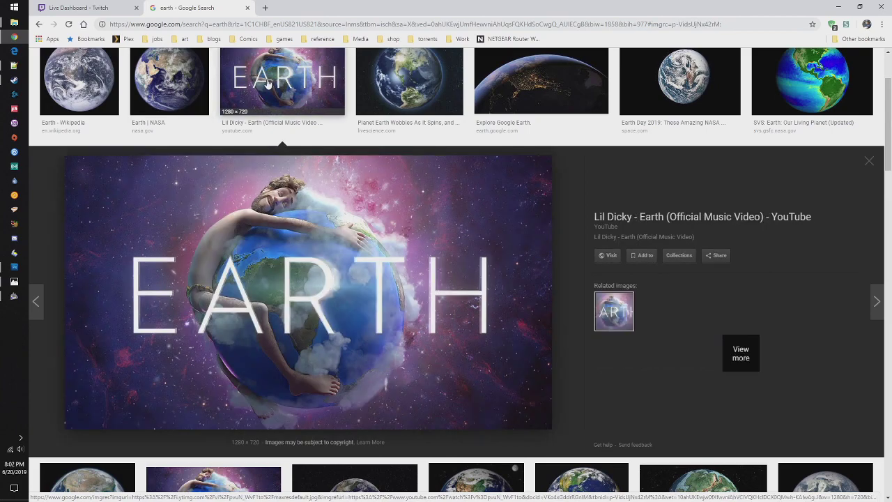
click(686, 81)
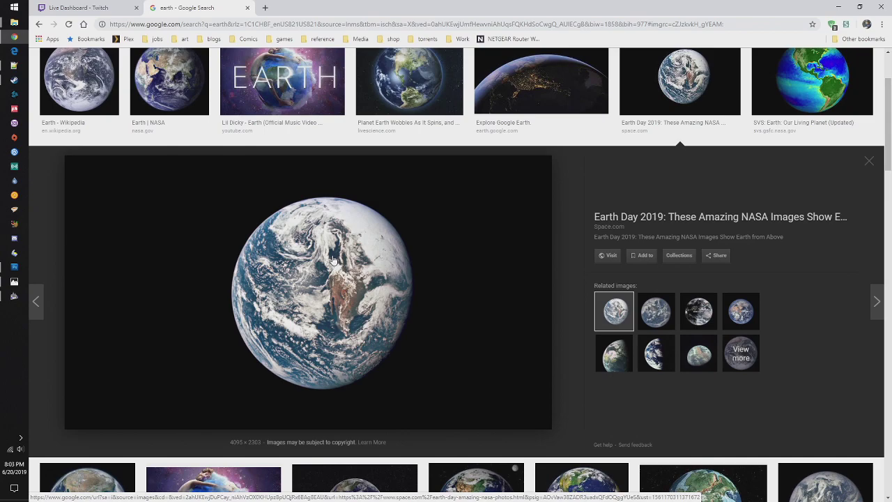
click(184, 103)
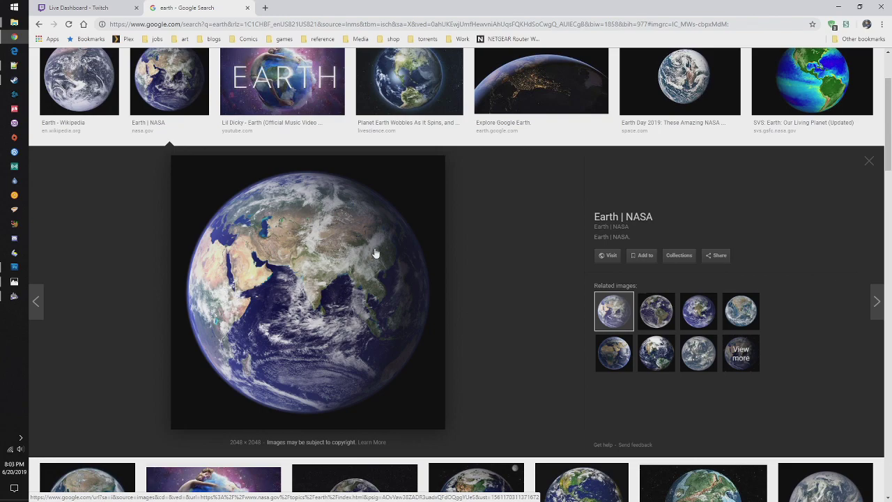
click(14, 296)
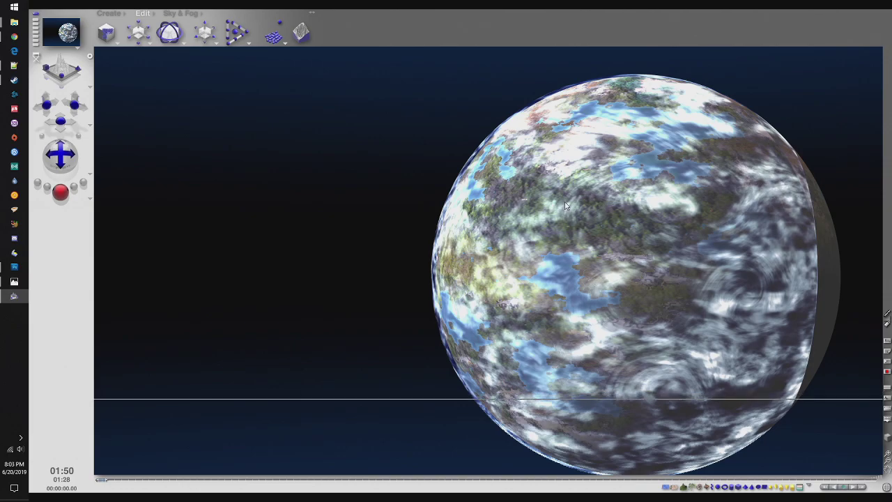
- Stop the test render, select the atmosphere sphere in wireframe and open its Materials Lab
click(191, 199)
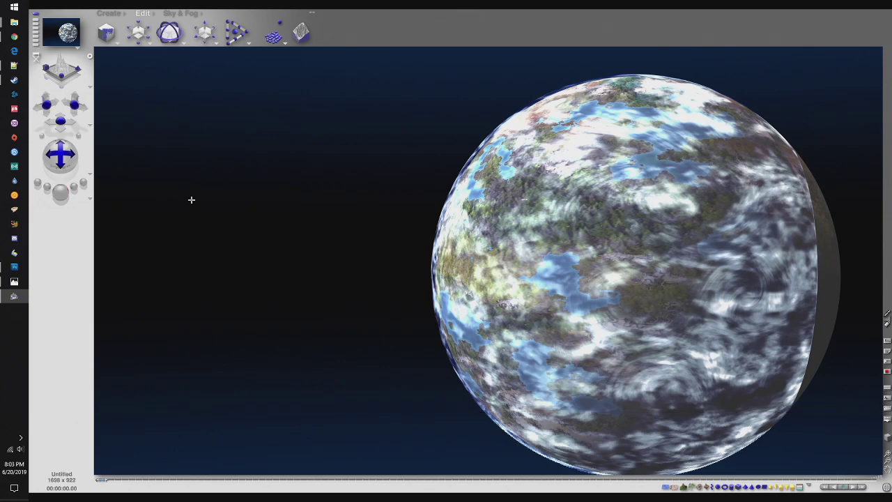
click(169, 14)
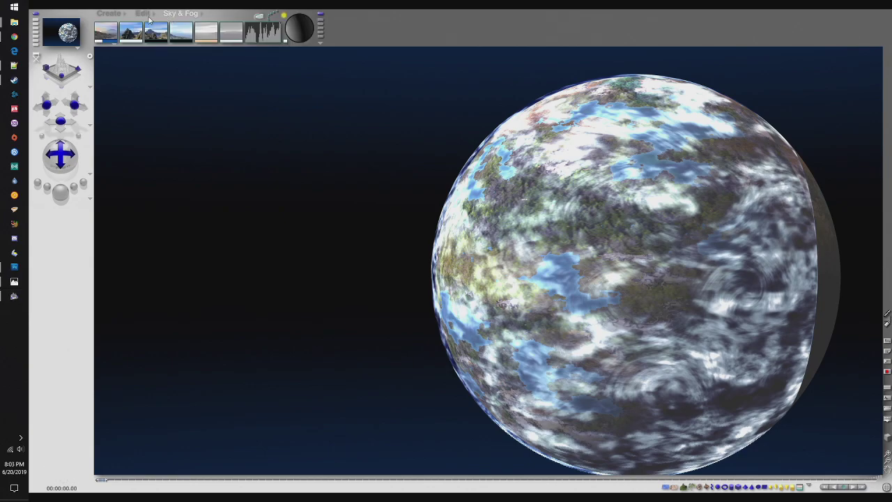
click(146, 18)
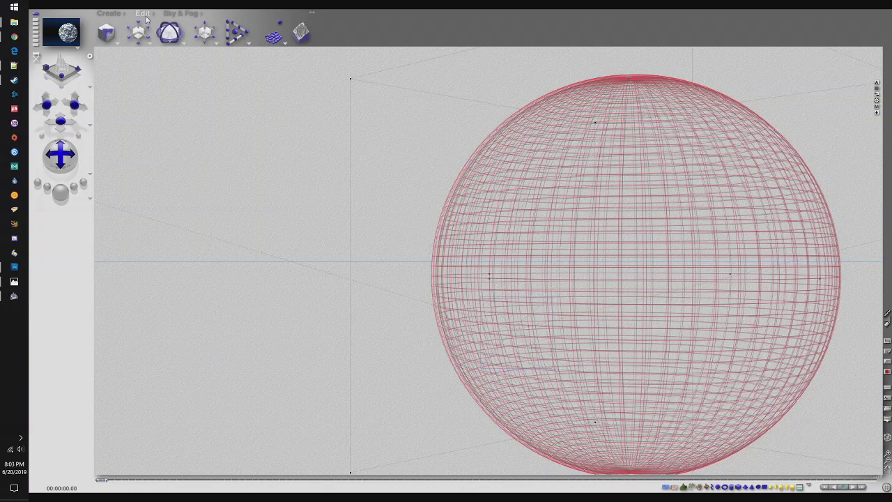
click(877, 106)
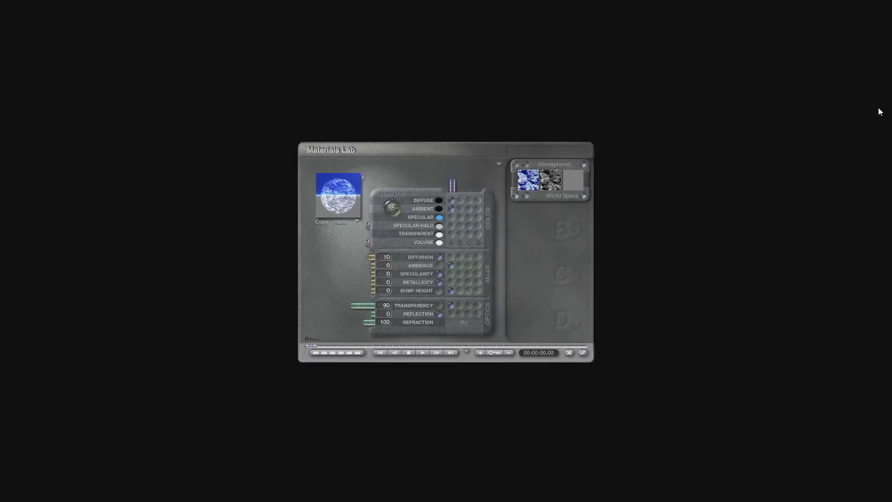
- Swap the atmosphere's Atmosphere2 texture for the procedural Basic Slope texture in World Space
click(526, 195)
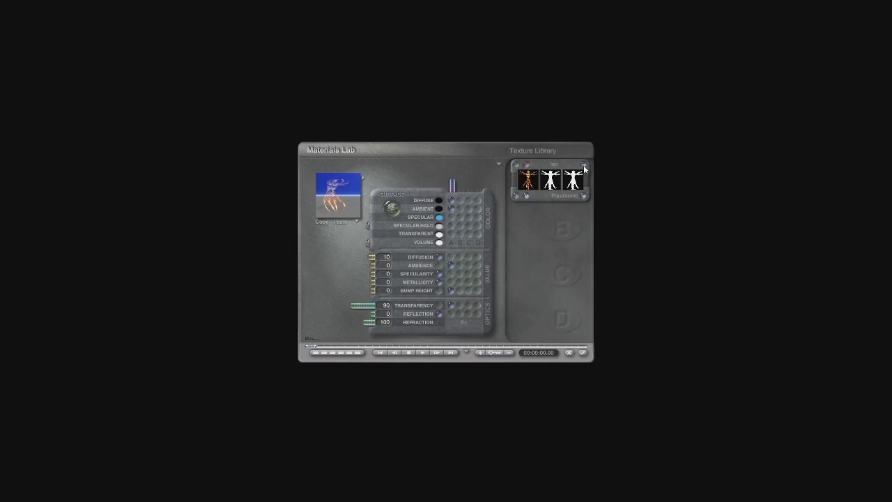
click(520, 169)
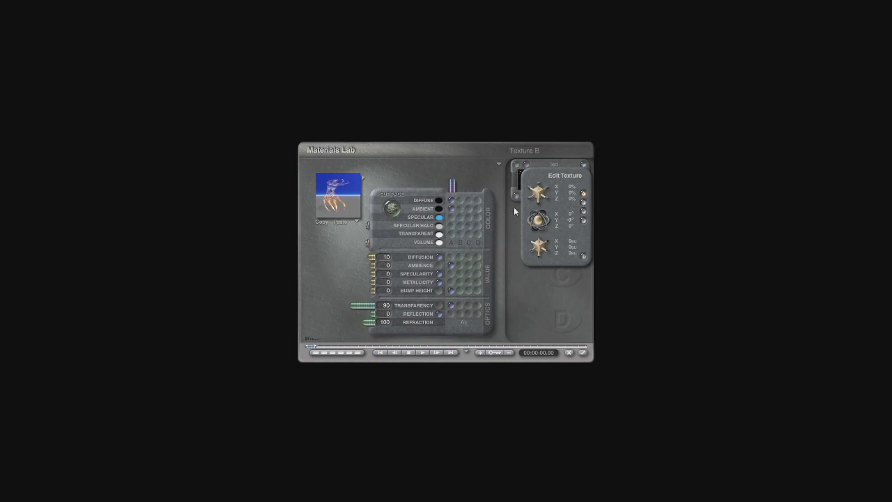
click(584, 257)
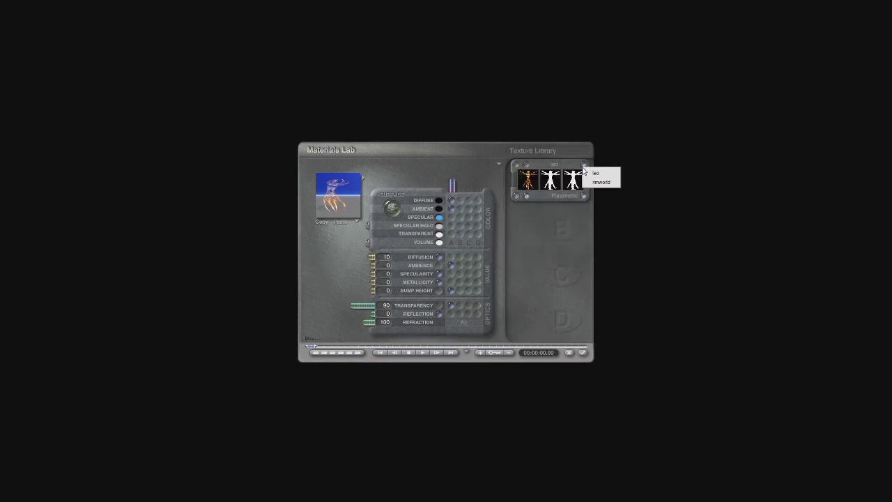
click(584, 196)
click(563, 224)
click(526, 167)
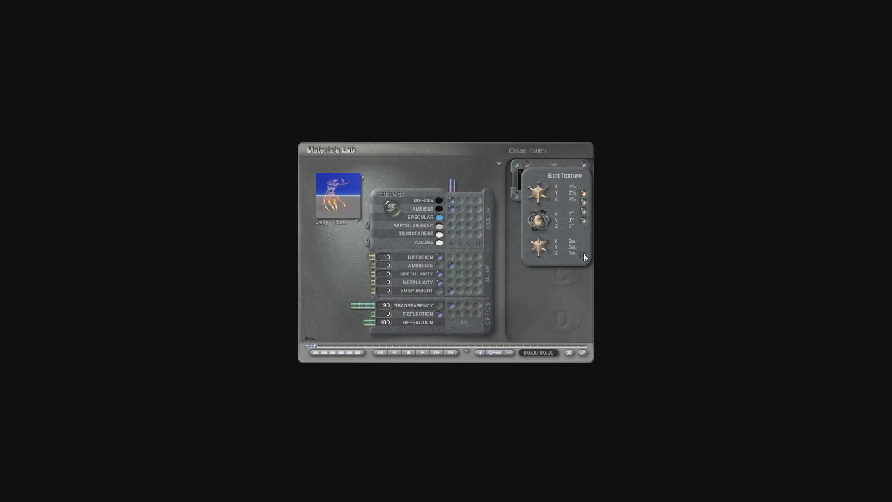
click(583, 252)
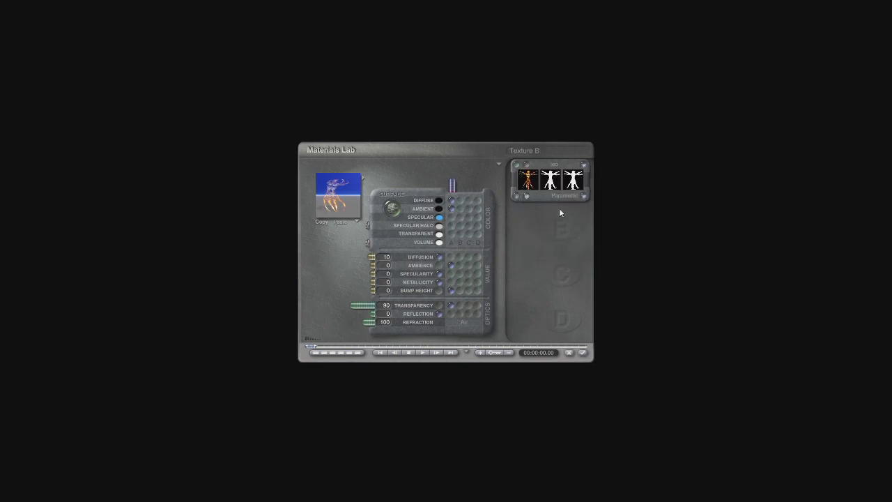
click(517, 198)
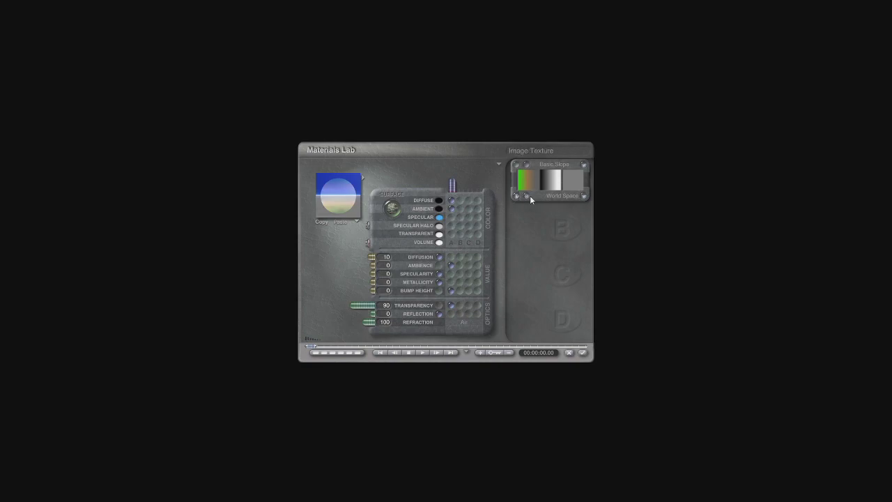
- Load the Clouds > Atmosphere basic texture from the texture library
click(584, 165)
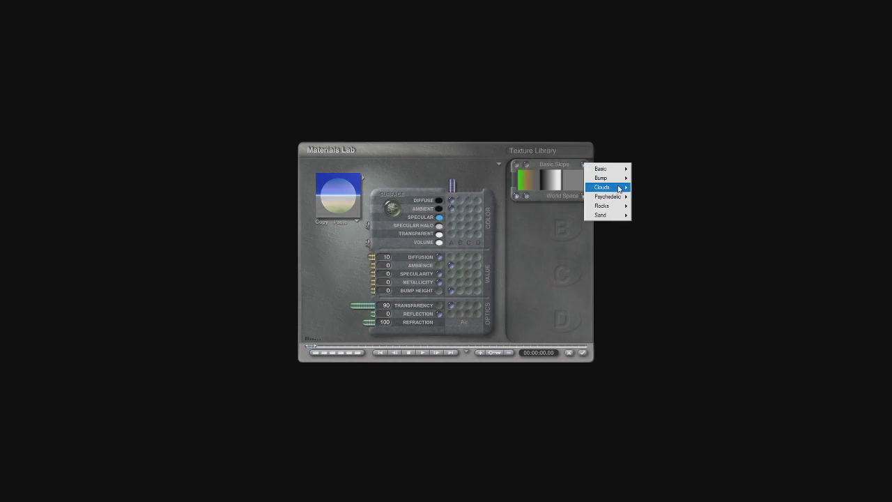
mouse_move(622, 189)
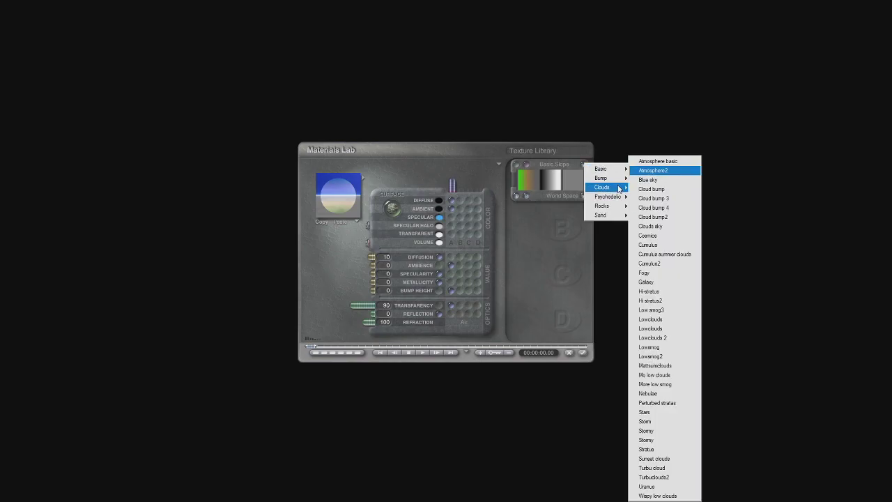
click(661, 161)
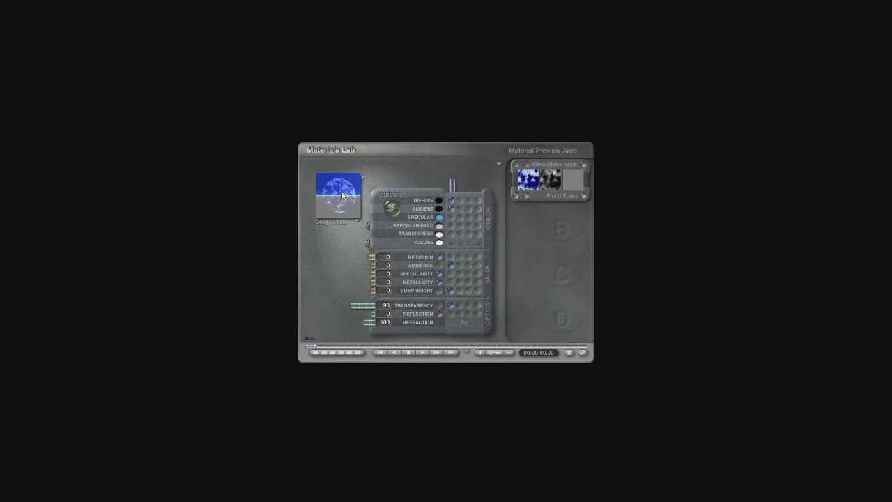
- Set Transparency to 95 and Diffusion to 5, then apply the material
click(387, 308)
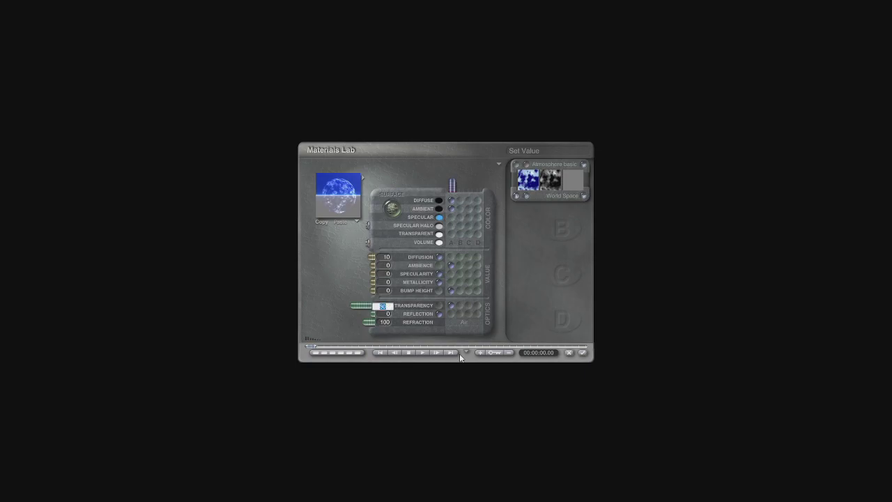
text(95)
key(Return)
click(382, 257)
key(Return)
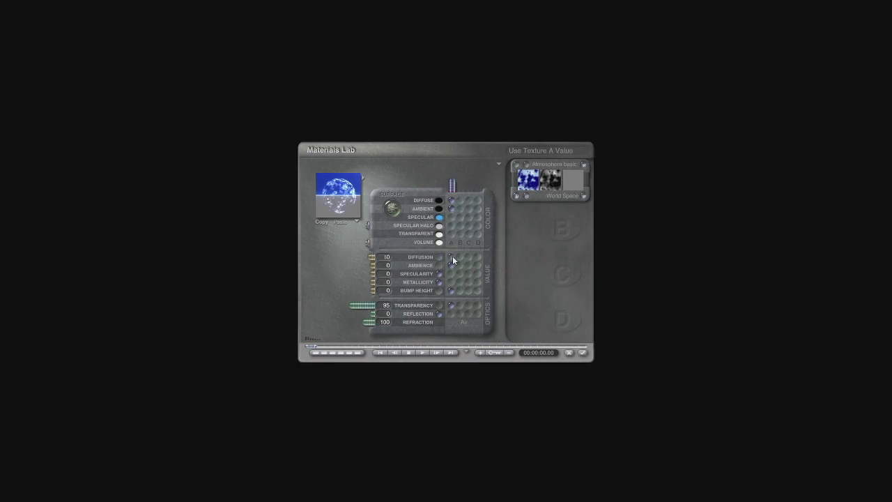
click(386, 257)
text(5)
key(Return)
click(582, 352)
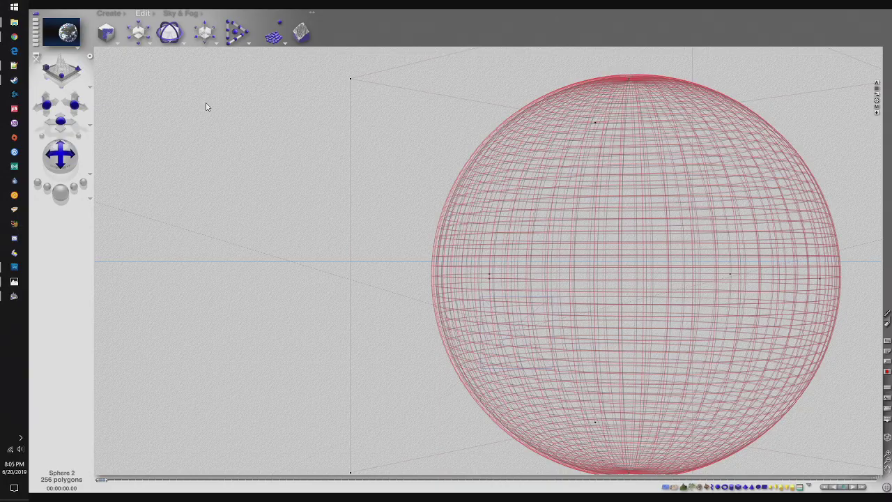
- Reposition the sun with the Sun Control trackball and start a test render of the planet
click(183, 13)
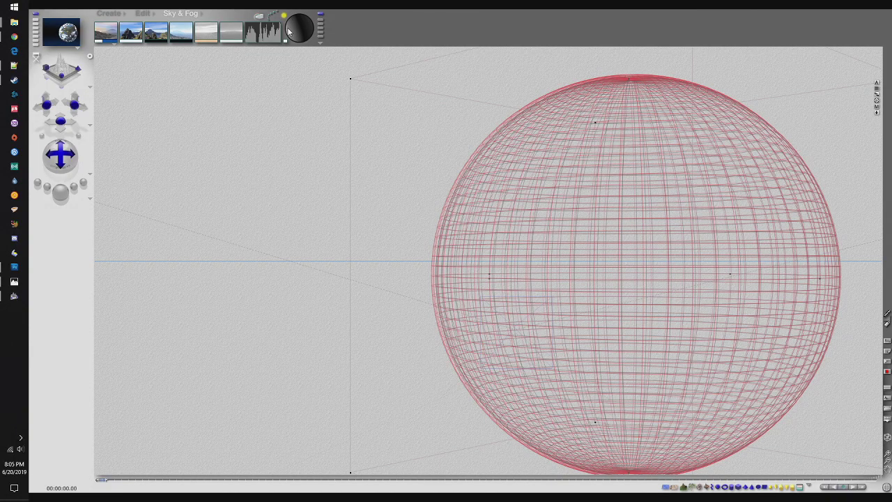
mouse_move(289, 33)
mouse_down()
mouse_move(298, 28)
mouse_move(289, 32)
mouse_move(305, 37)
mouse_up()
mouse_move(304, 40)
mouse_down()
mouse_move(301, 31)
mouse_move(305, 40)
mouse_up()
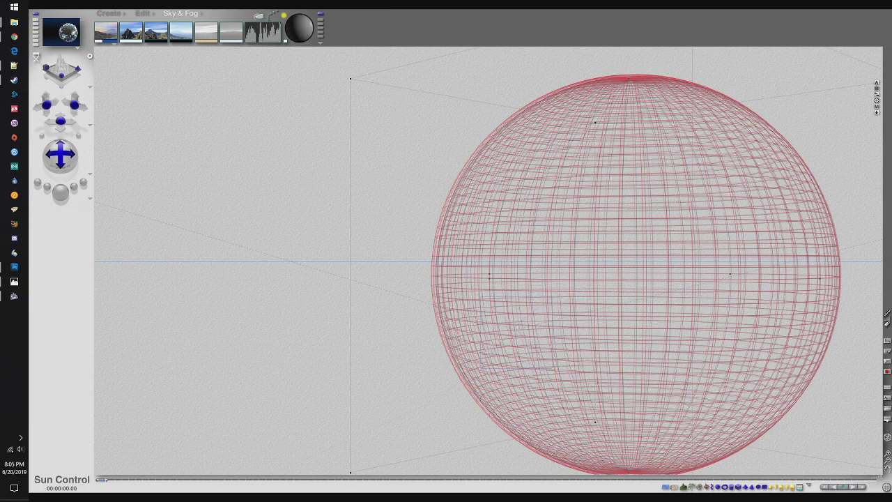
mouse_move(305, 36)
mouse_down()
mouse_move(301, 25)
mouse_move(294, 37)
mouse_up()
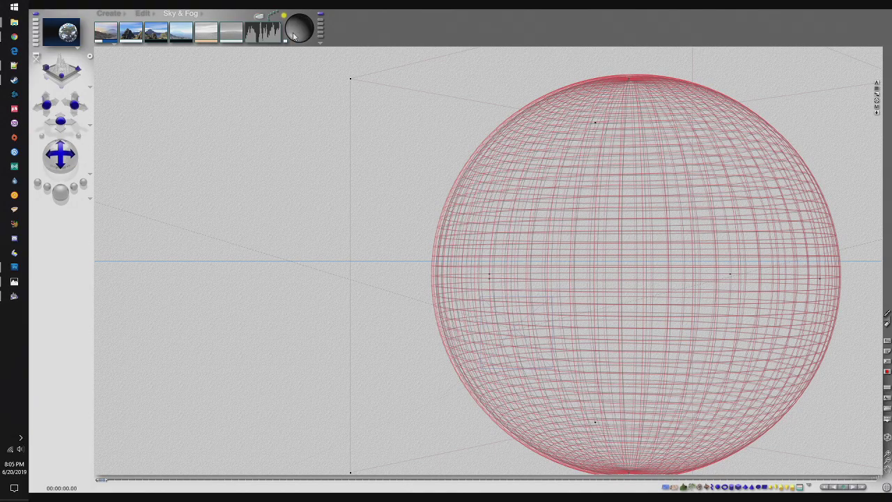
click(61, 193)
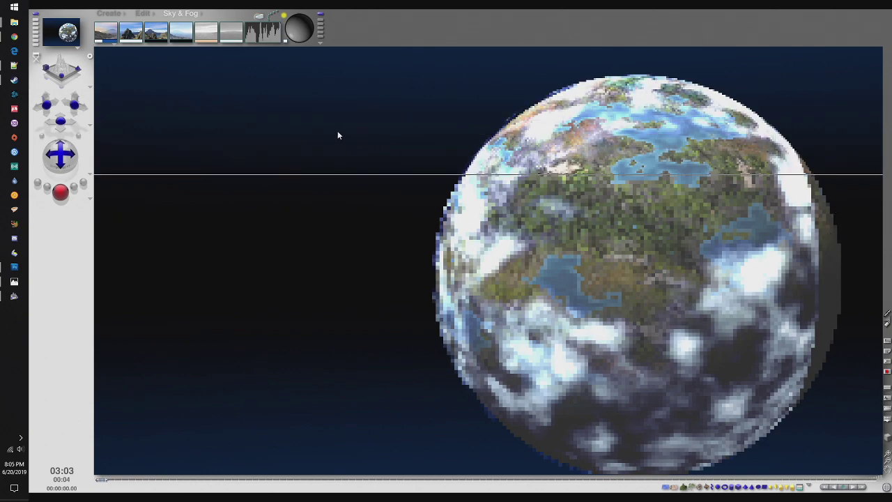
- Stop and restart test renders, switching on Fast Preview for quicker passes
click(337, 135)
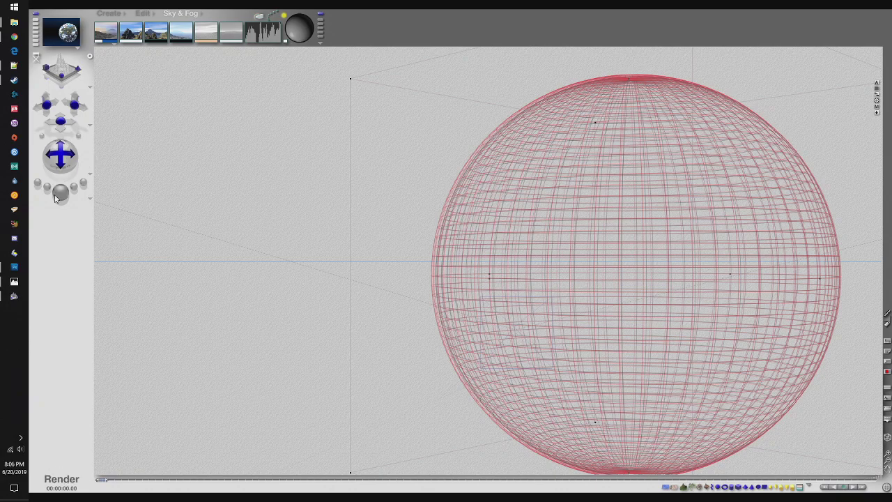
click(57, 197)
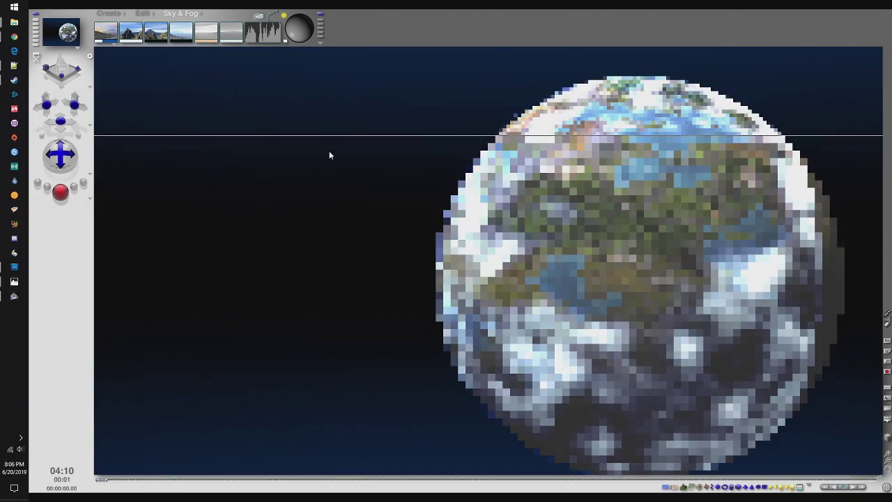
click(329, 155)
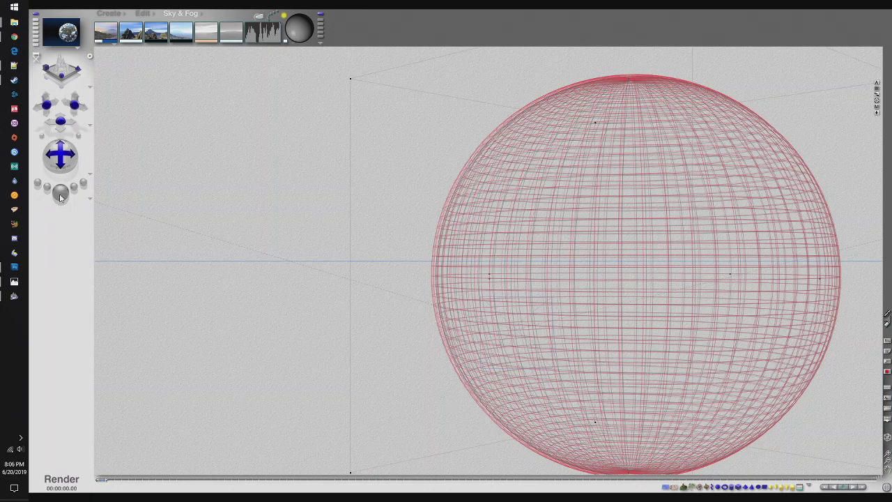
click(60, 194)
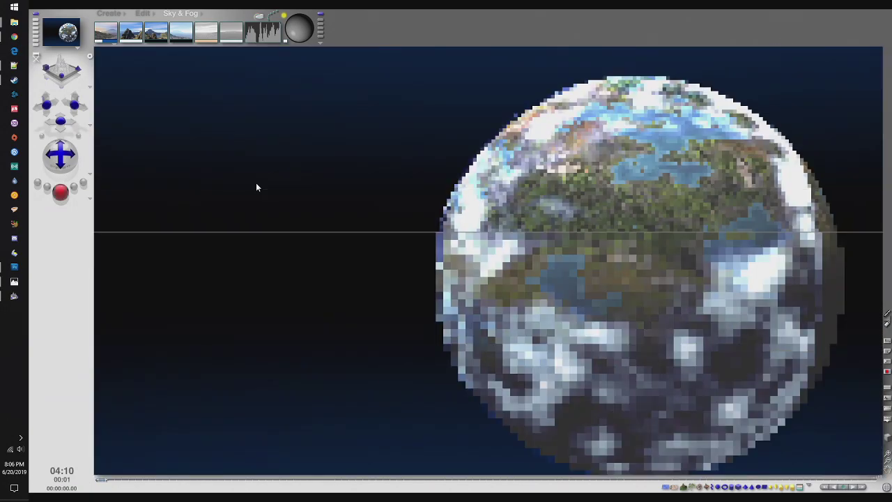
click(60, 196)
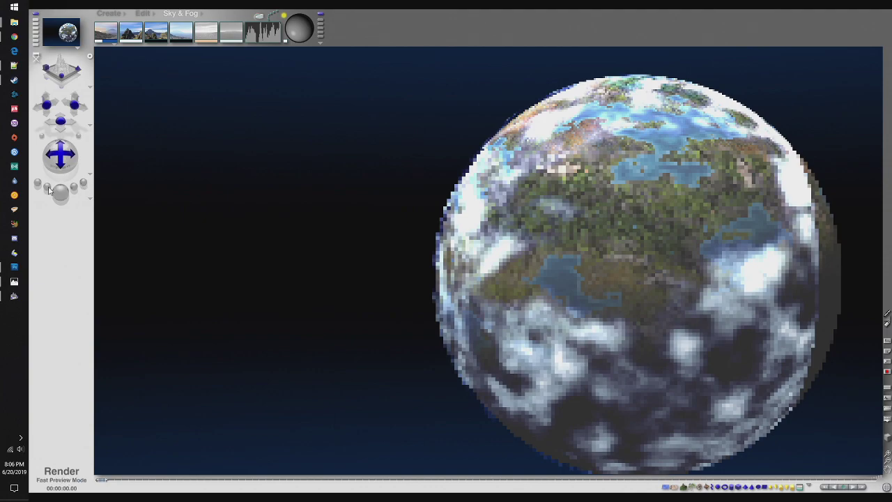
click(48, 186)
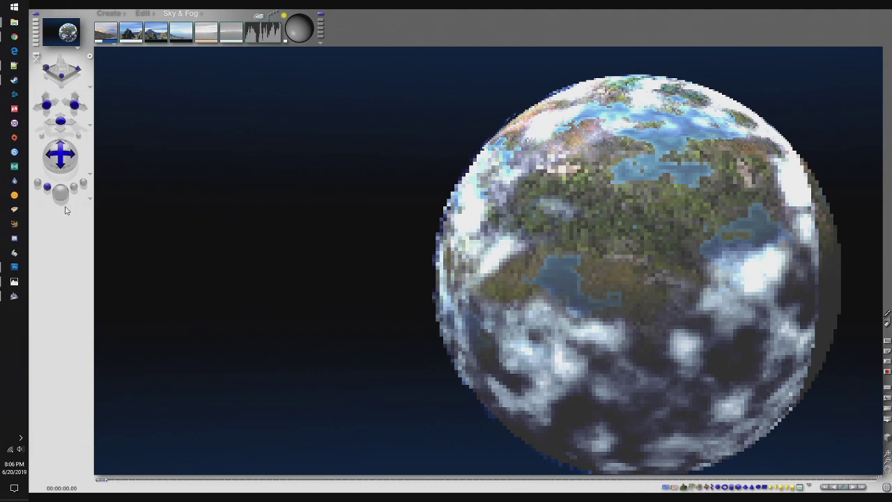
click(61, 195)
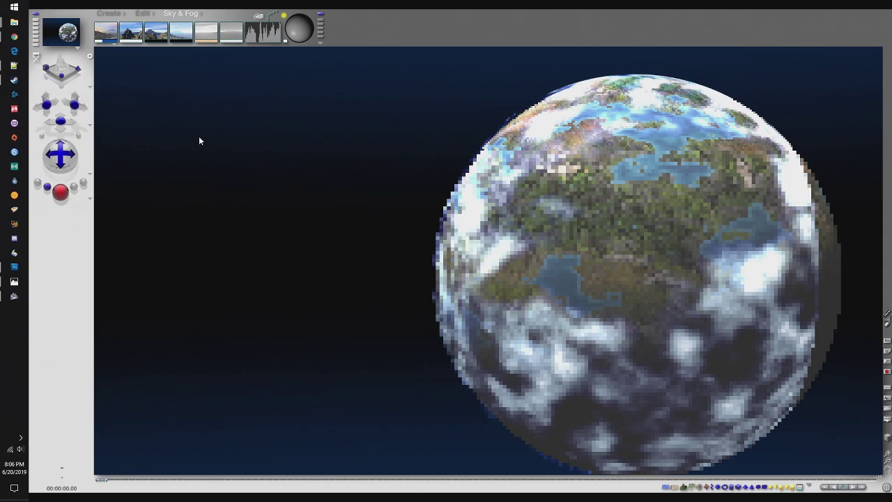
- Adjust the sun direction and re-render the planet with the new lighting
mouse_move(290, 30)
mouse_down()
mouse_move(298, 41)
mouse_move(290, 38)
mouse_up()
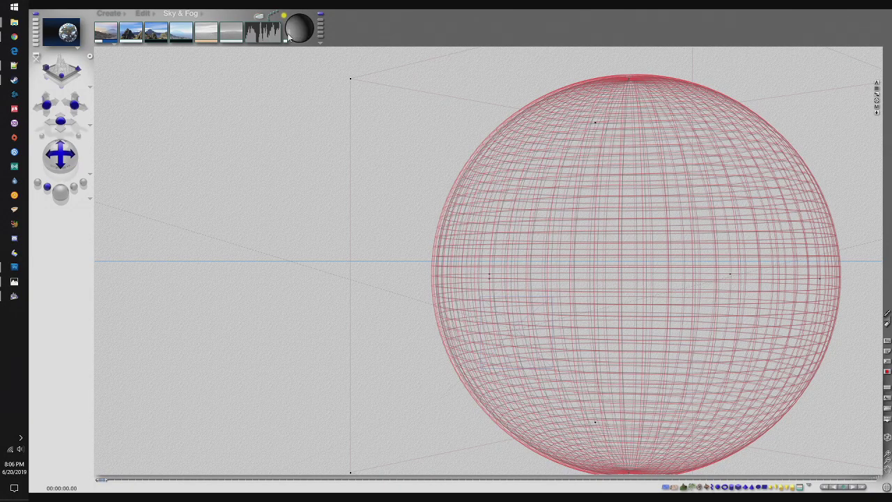
click(60, 194)
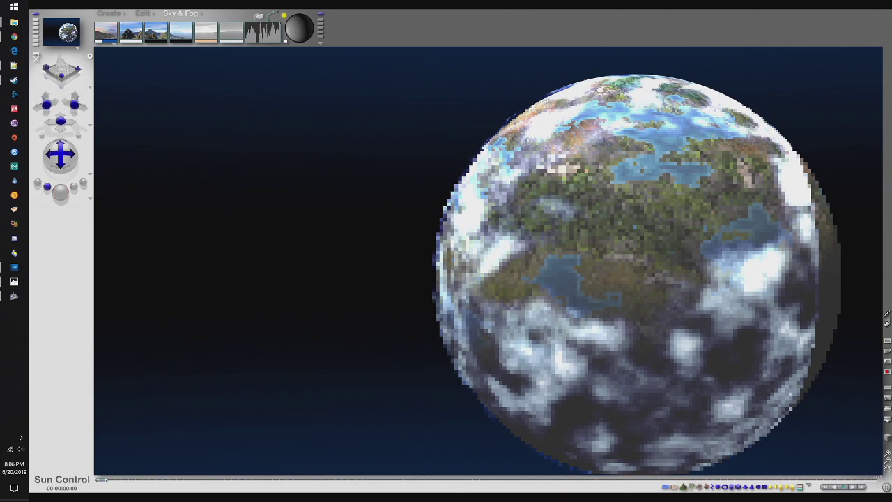
click(258, 64)
click(60, 193)
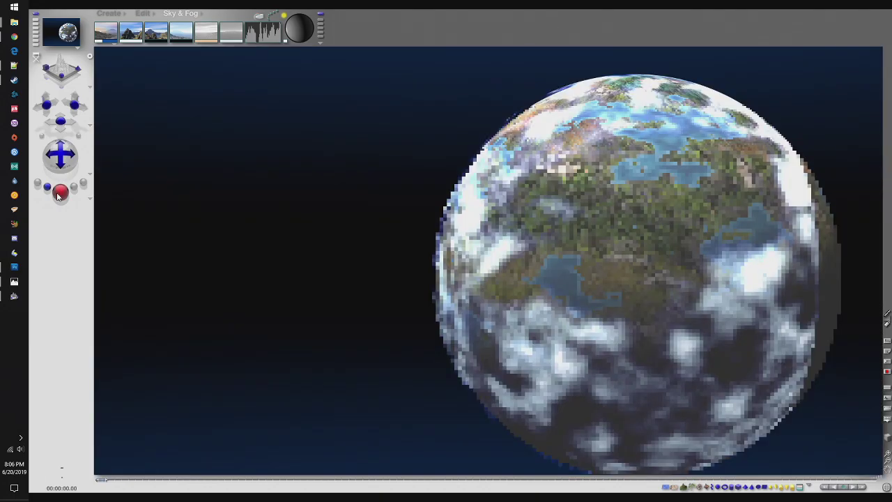
click(60, 192)
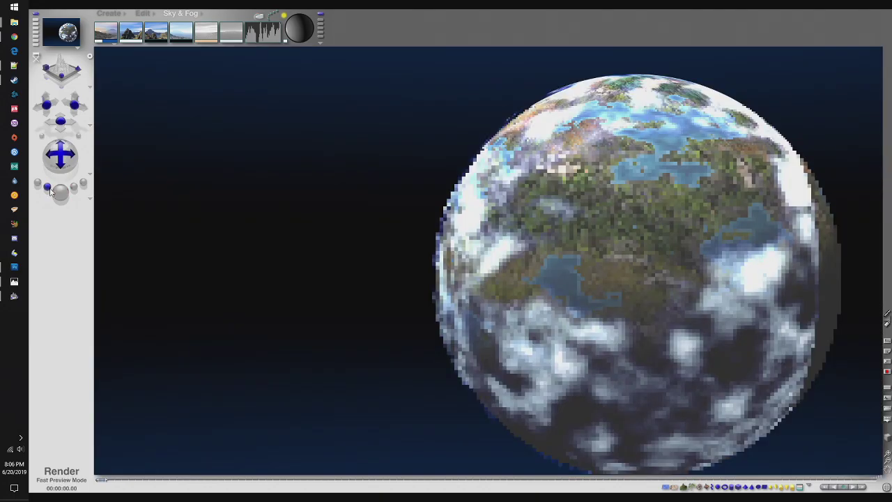
click(60, 198)
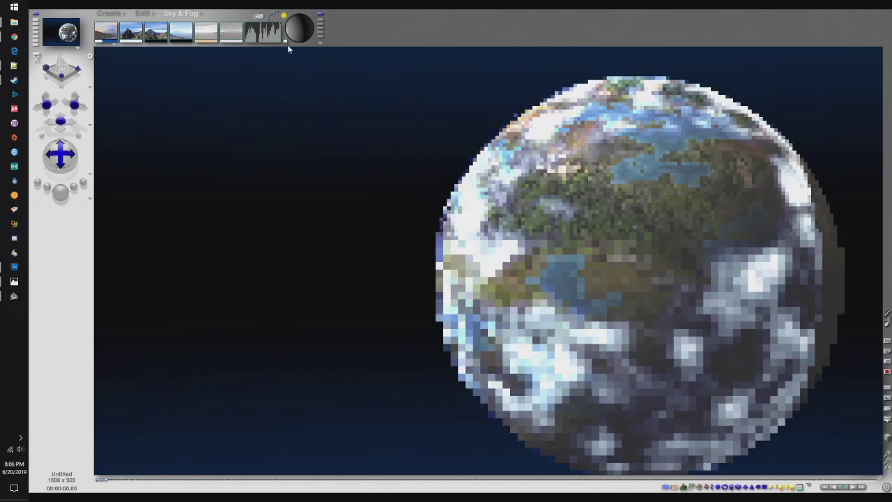
- Shift the sun once more, render, then stop and return to the Edit palette
mouse_move(295, 22)
mouse_down()
mouse_move(294, 34)
mouse_move(293, 15)
mouse_move(291, 32)
mouse_move(300, 23)
mouse_move(301, 37)
mouse_up()
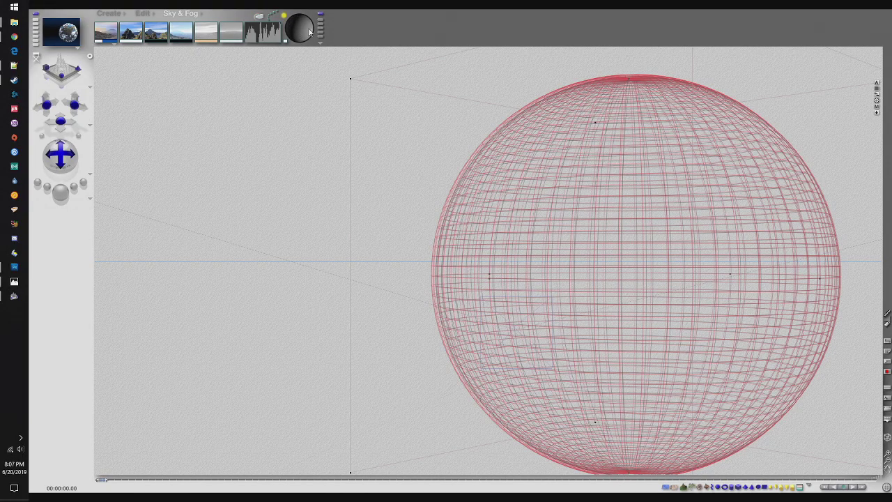
click(60, 192)
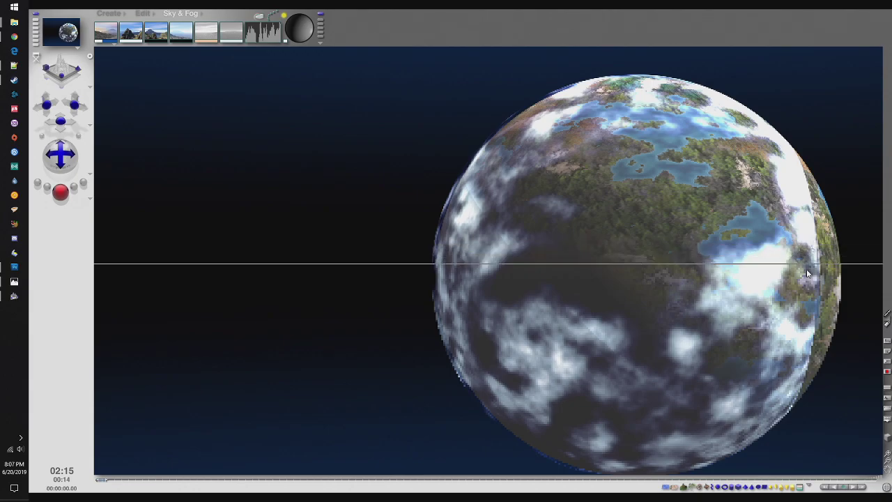
click(386, 187)
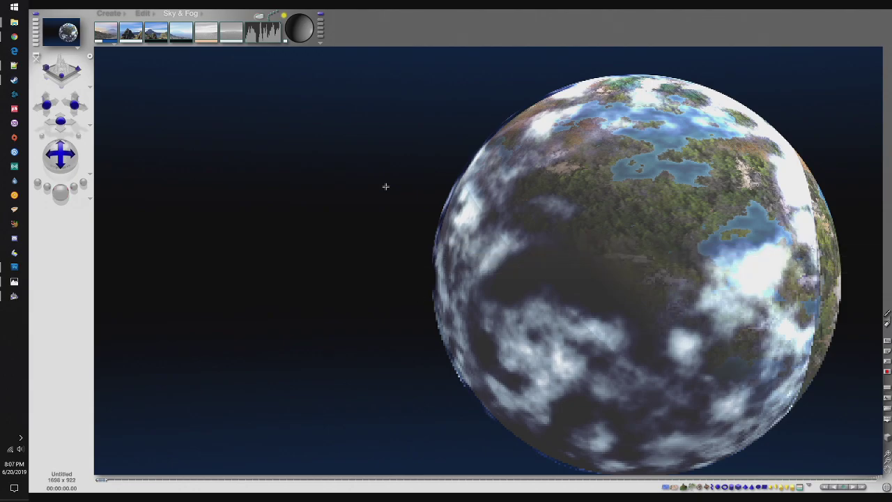
click(143, 18)
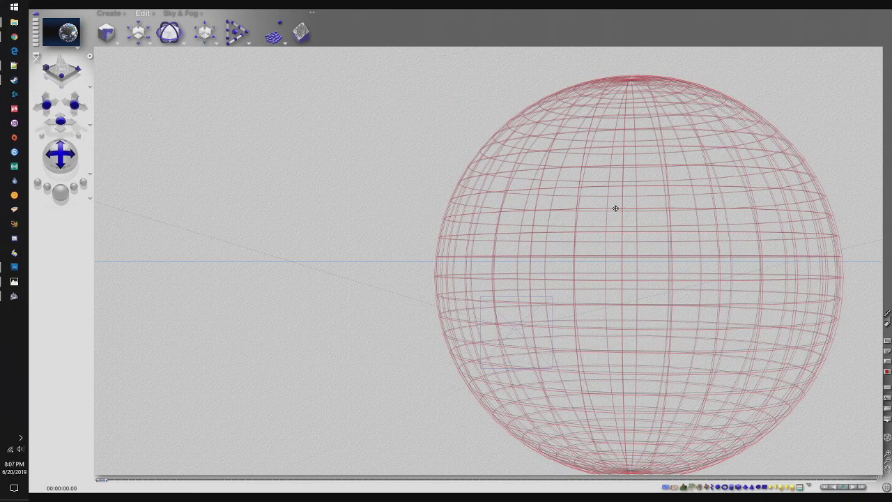
- Enlarge Sphere 2 slightly with the Resize tool, test-render it, then return to editing
click(616, 207)
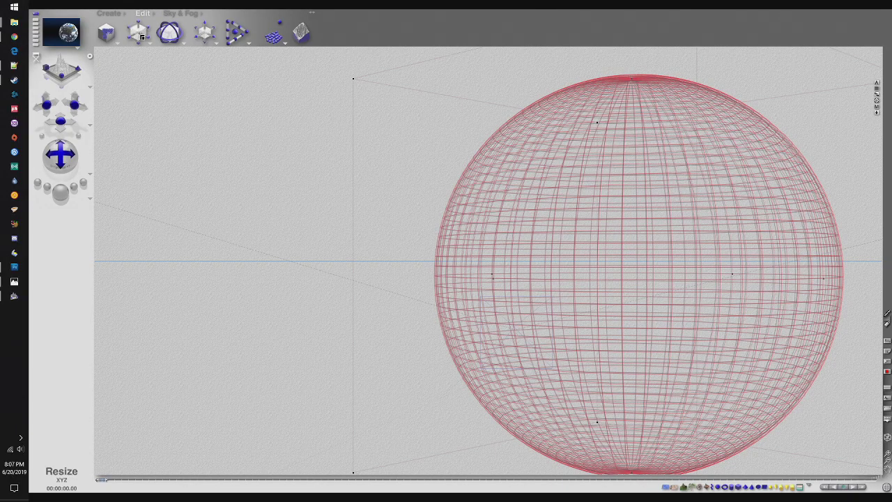
drag(138, 32, 141, 36)
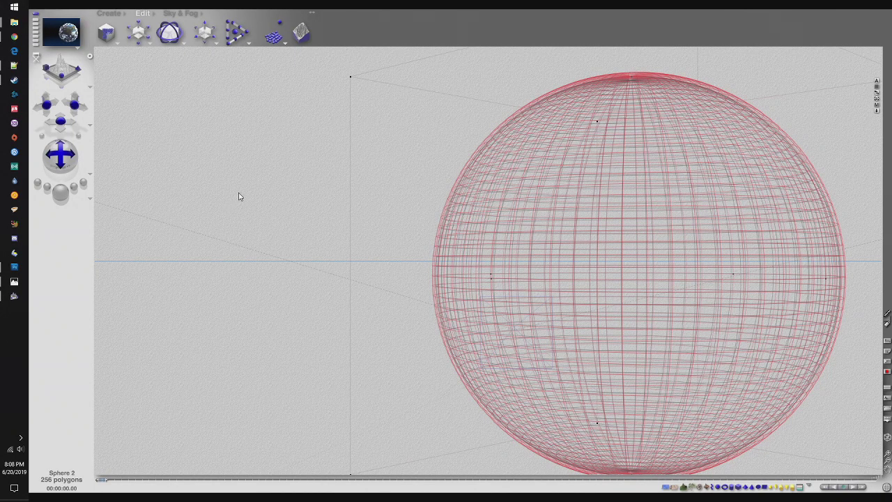
click(60, 193)
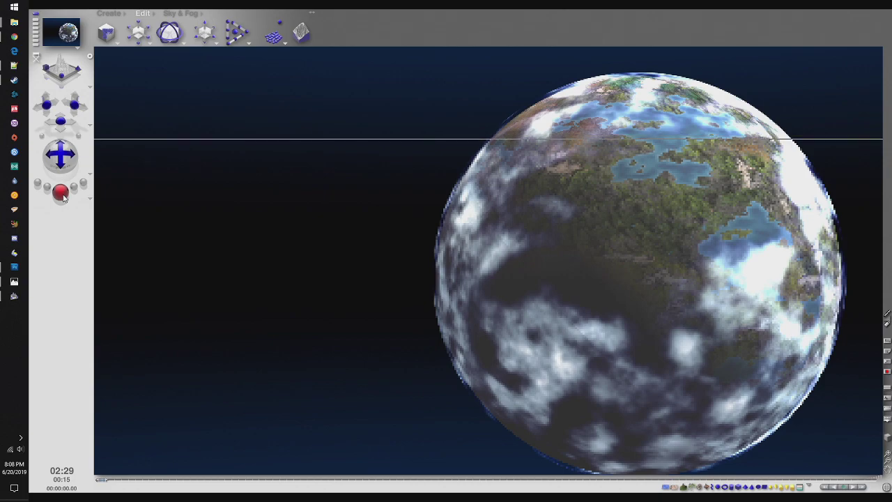
click(135, 95)
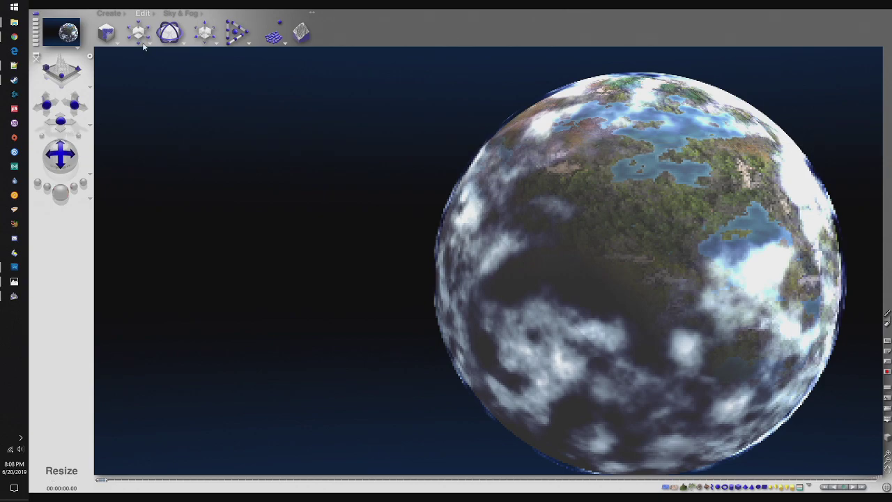
click(170, 20)
click(143, 14)
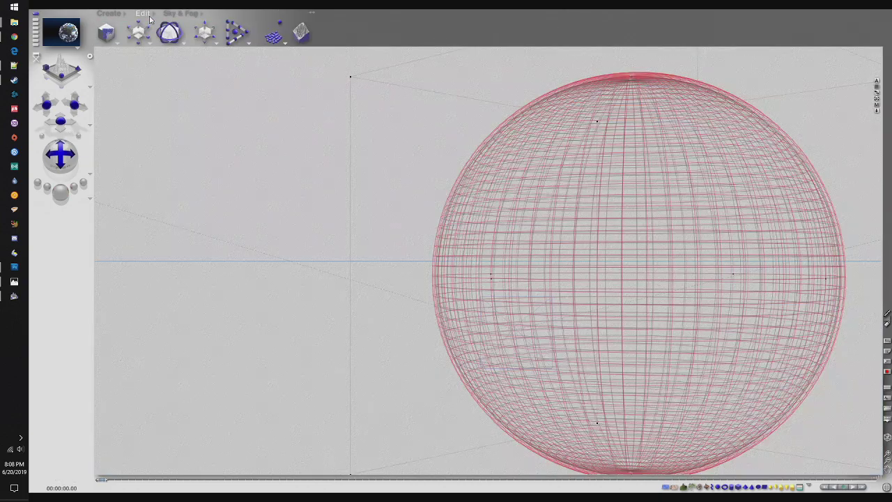
- Reopen and accept Sphere 2's material, stop the render and return to the wireframe scene
click(877, 104)
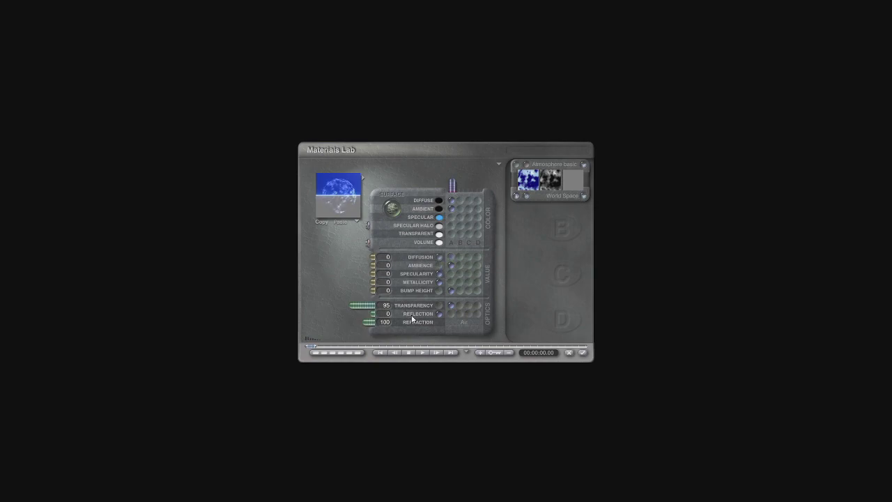
click(583, 353)
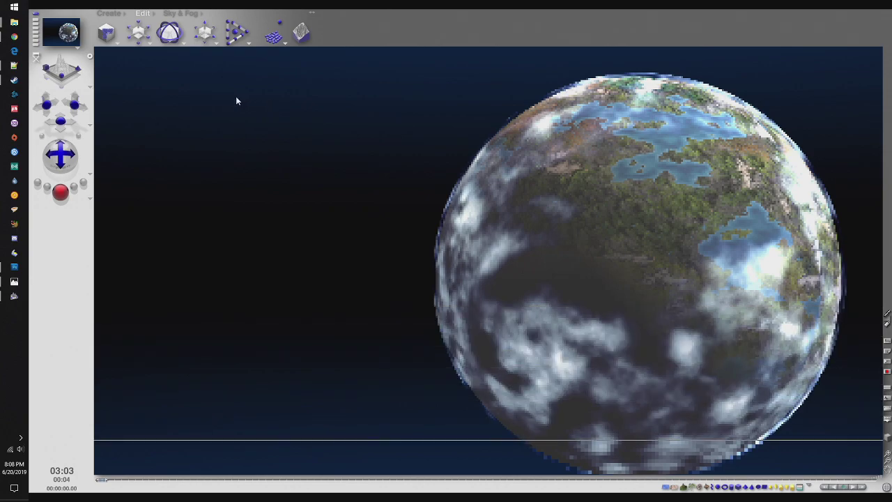
click(63, 196)
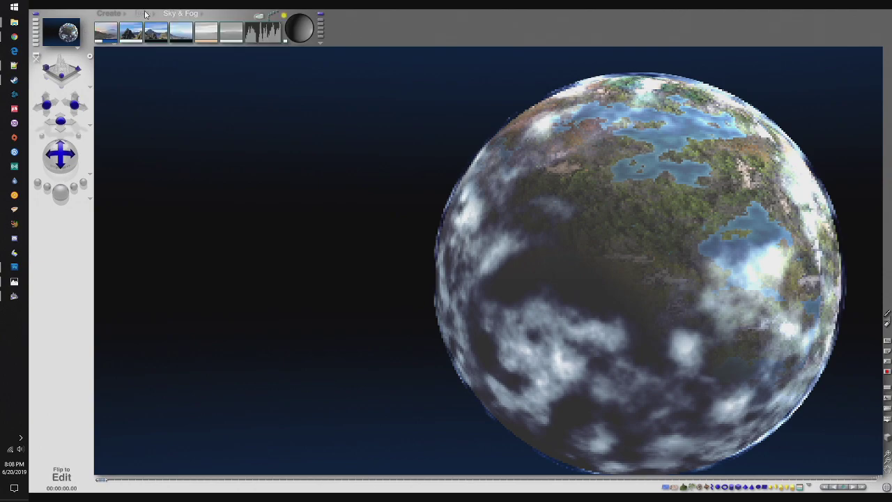
click(739, 283)
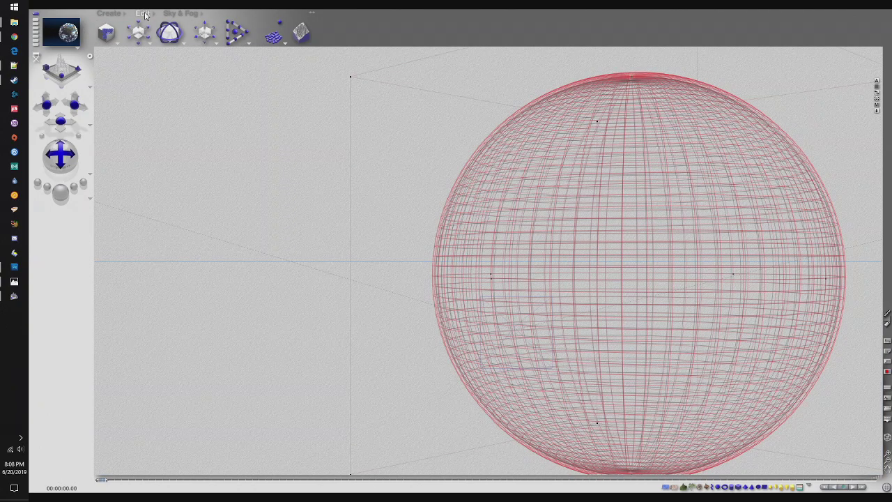
- Set the atmosphere material's Ambient colour to blue, apply it and run a test render
click(876, 106)
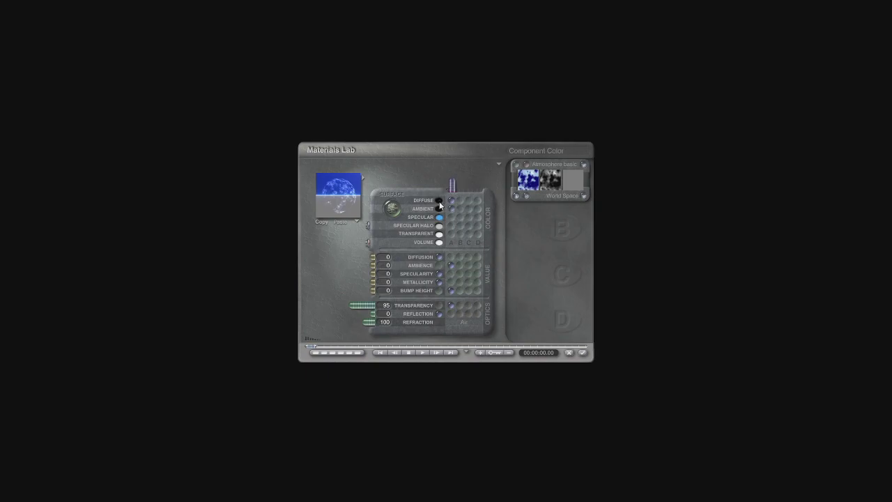
click(440, 209)
click(582, 354)
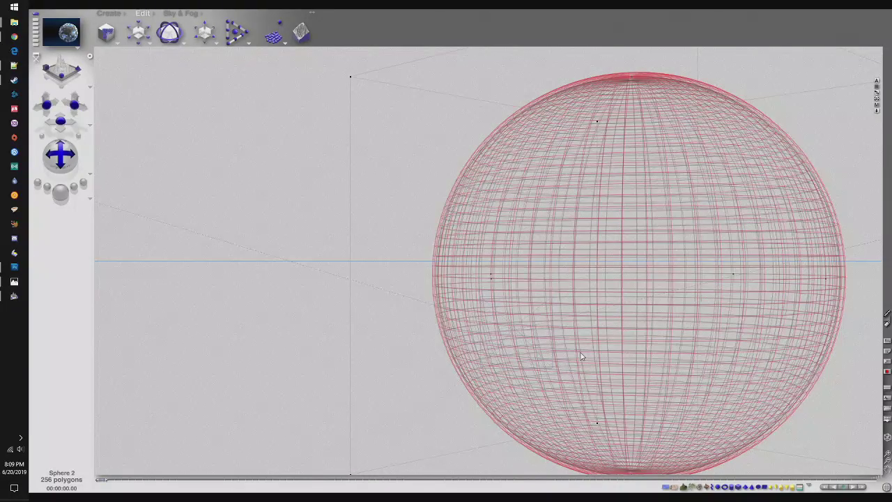
click(64, 194)
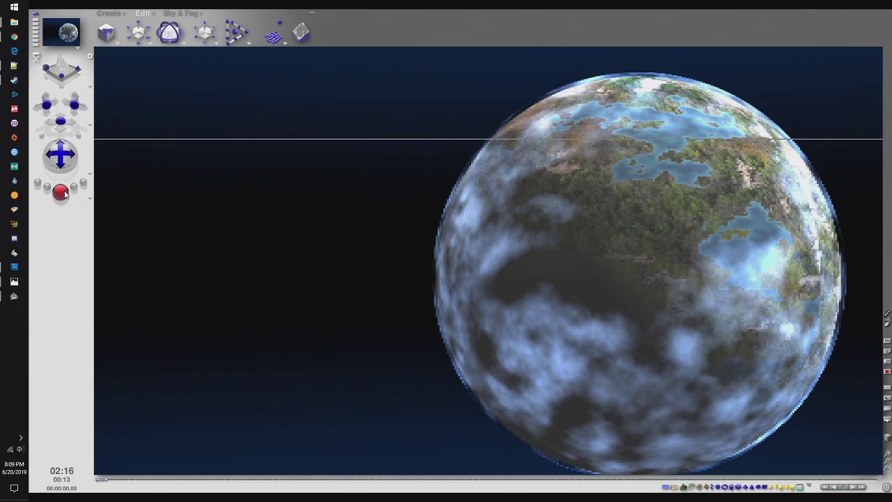
click(263, 209)
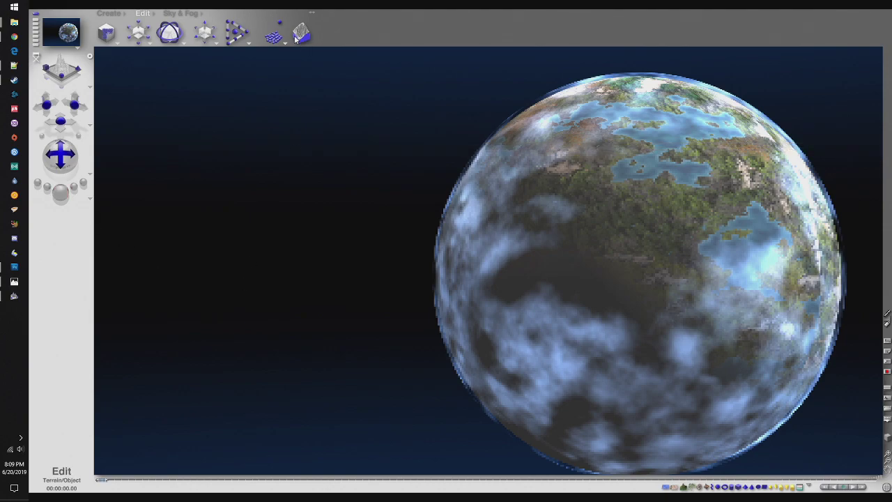
- Turn the atmosphere's Specular Halo and Volume colours black, apply, and test-render the planet
click(508, 206)
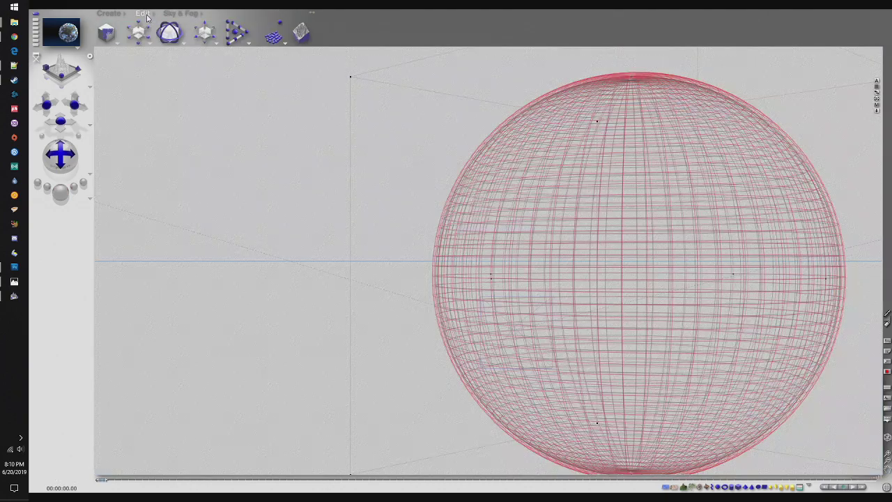
click(876, 104)
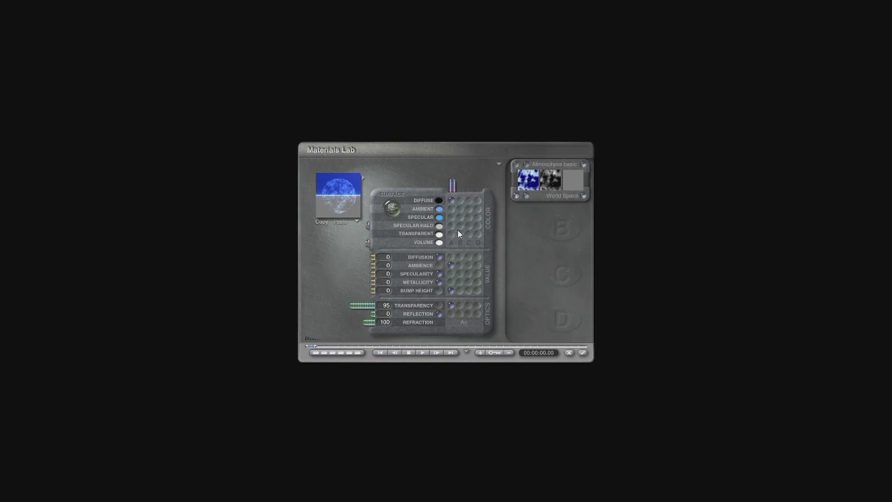
click(440, 225)
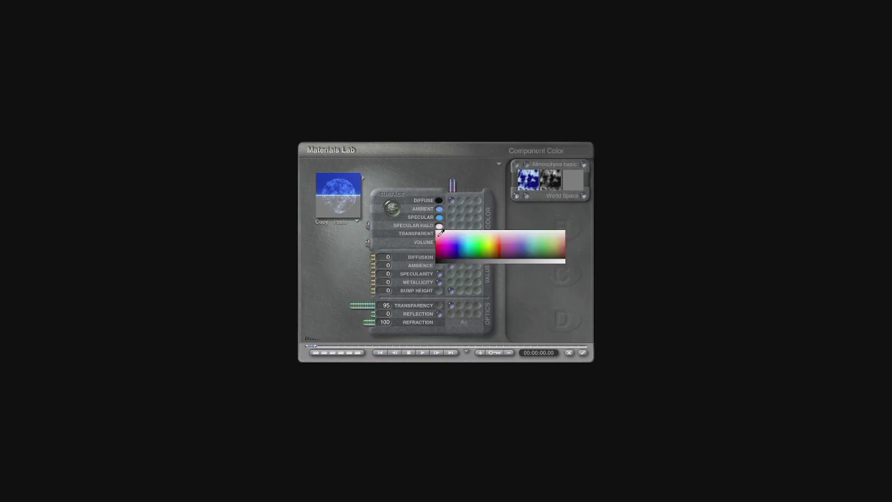
click(439, 258)
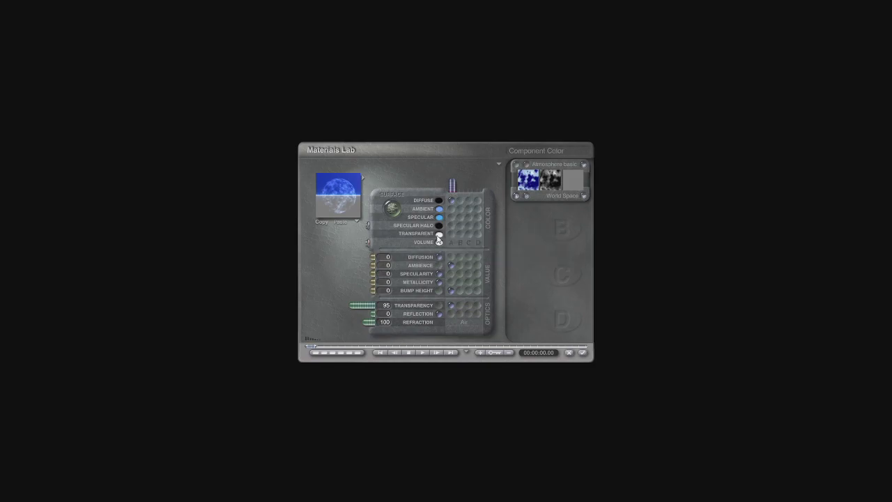
click(438, 236)
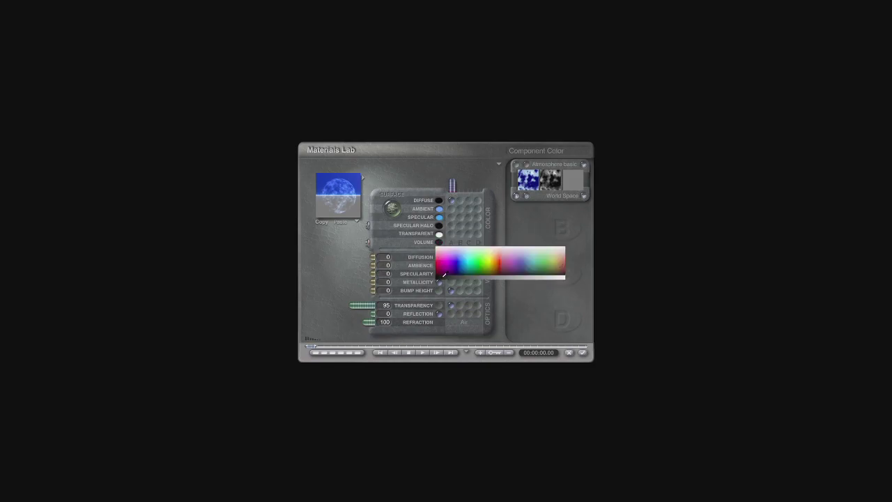
click(439, 276)
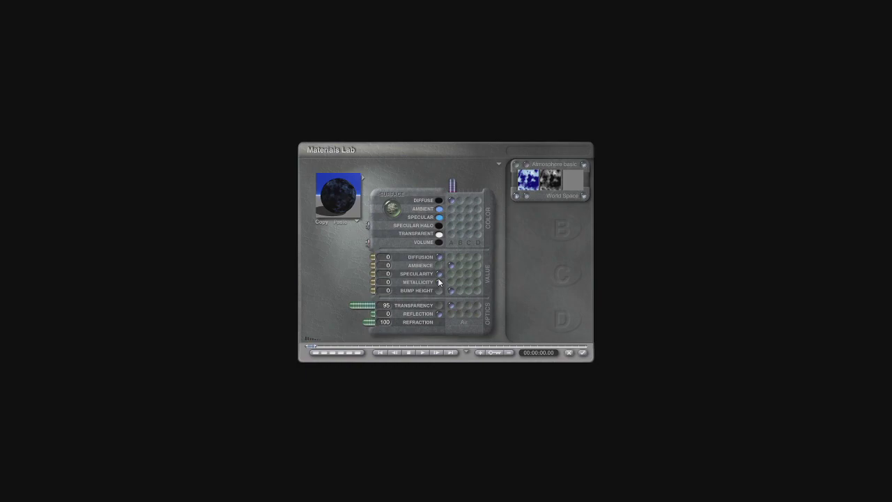
click(583, 352)
click(61, 193)
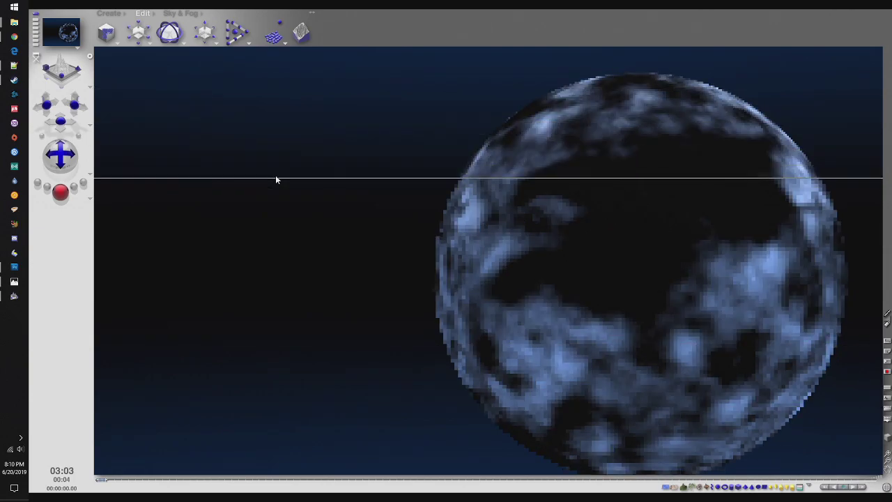
click(285, 76)
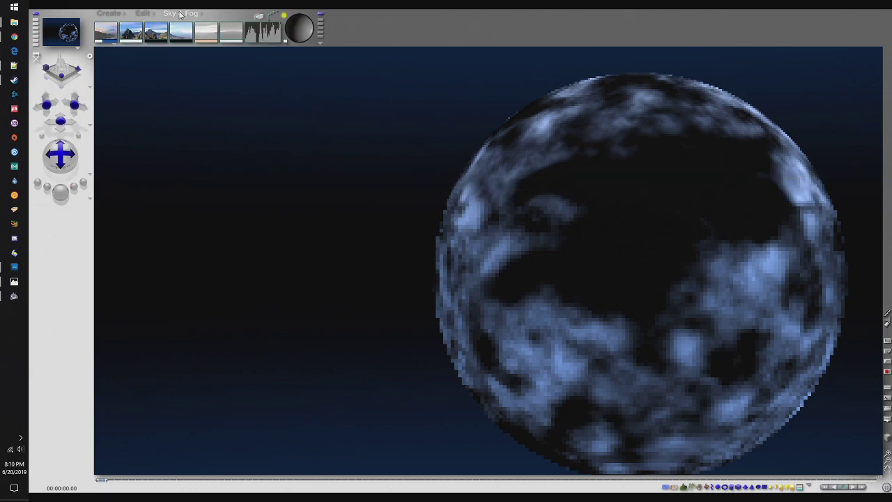
- Set the atmosphere material's Volume and Transparent colours to white
click(148, 16)
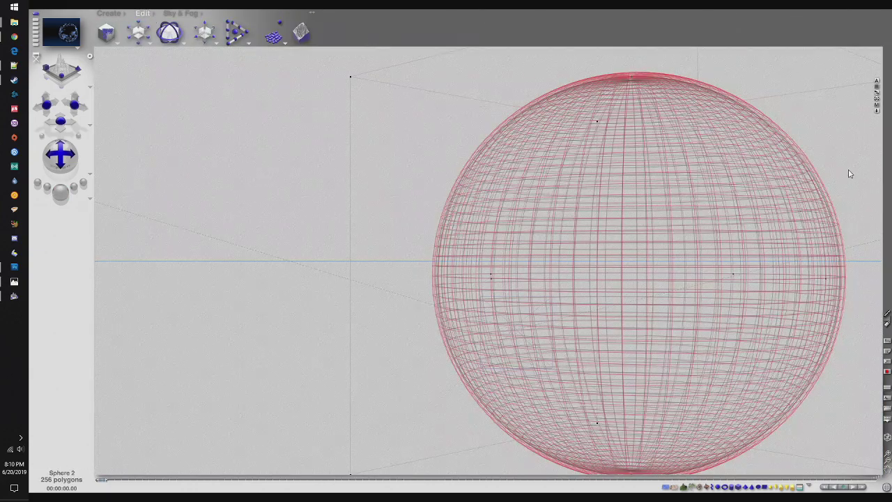
click(877, 110)
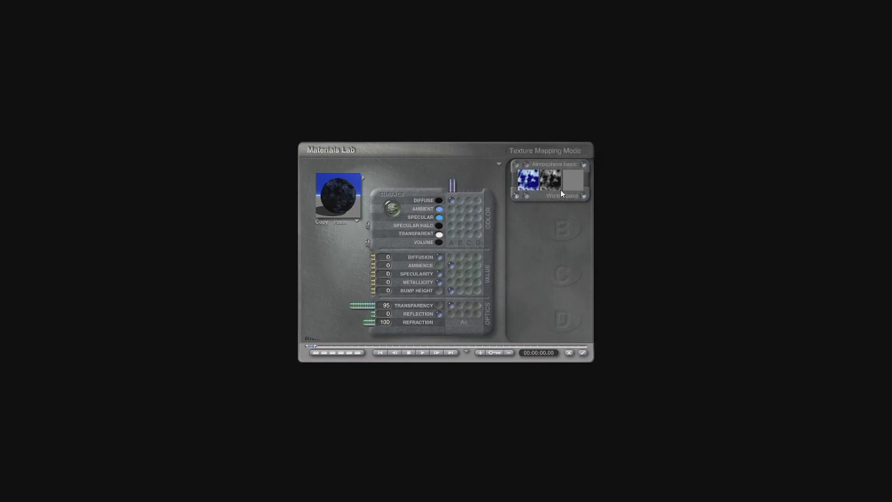
click(438, 242)
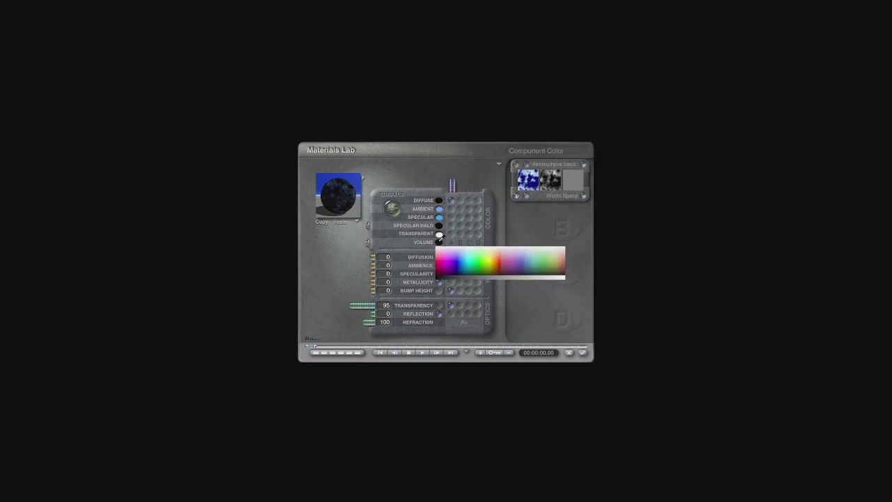
click(565, 274)
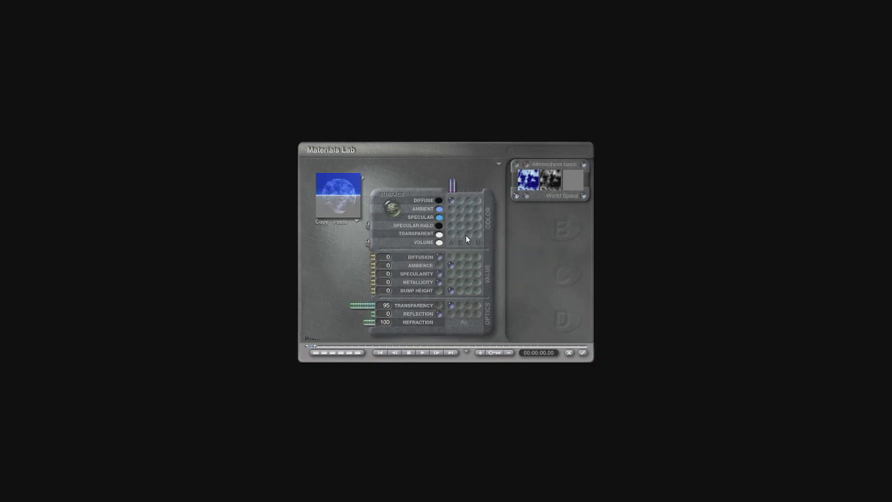
click(439, 234)
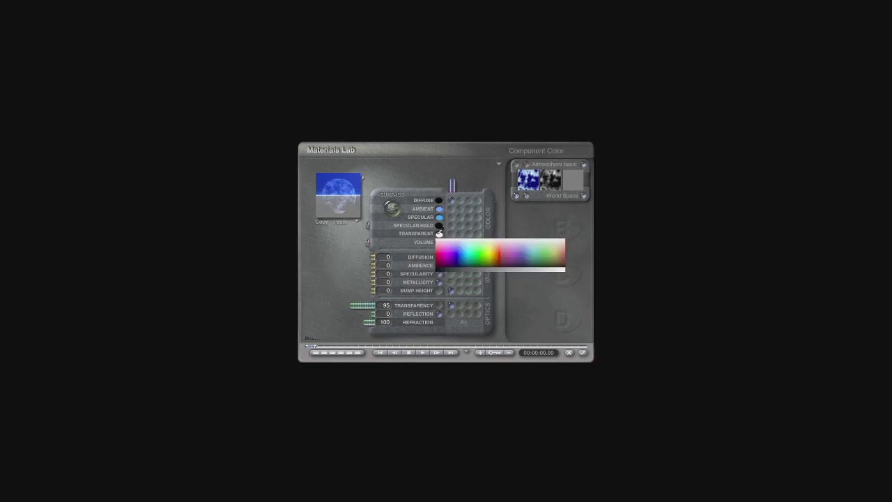
click(441, 267)
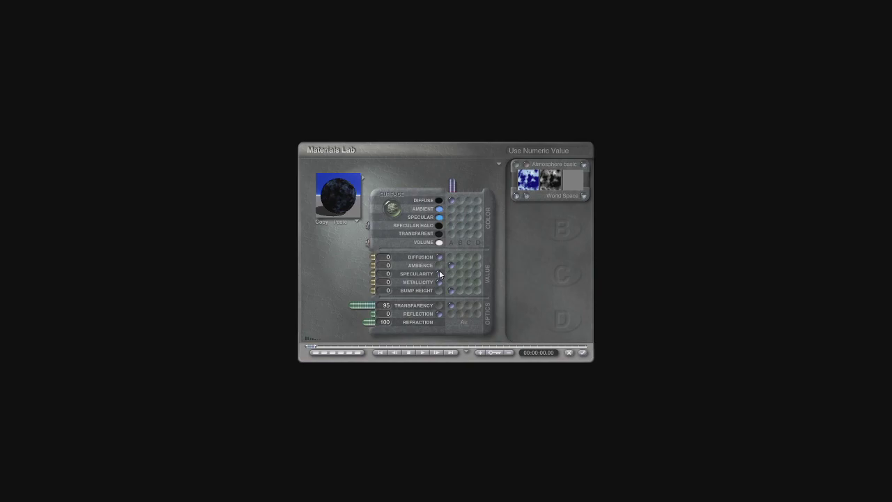
click(439, 233)
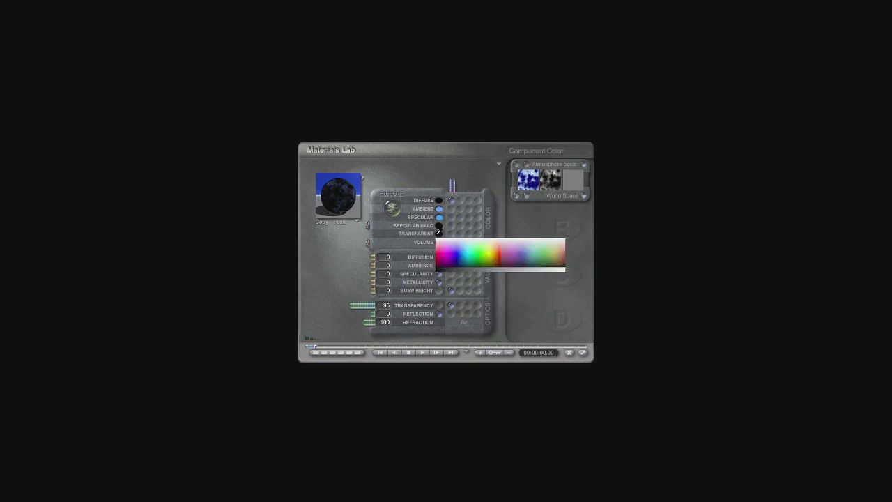
click(567, 267)
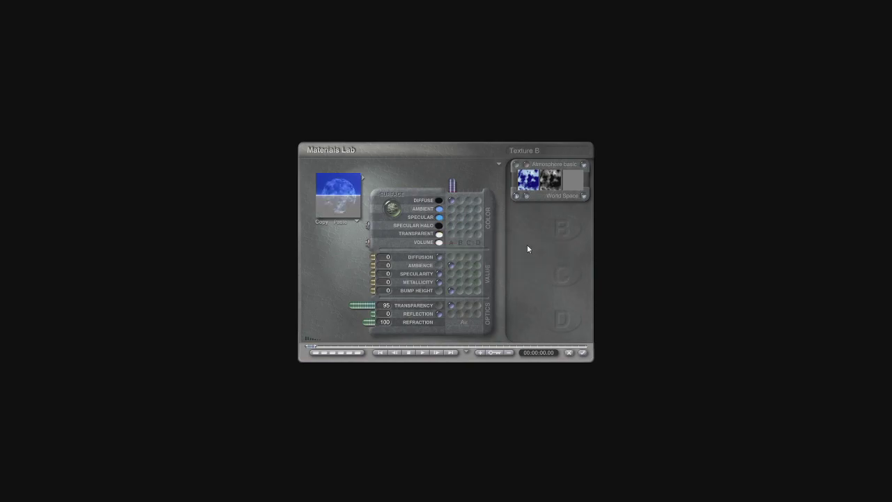
- Make the Specular and Ambient colours black, apply the material and start a render with Ctrl+R
click(439, 216)
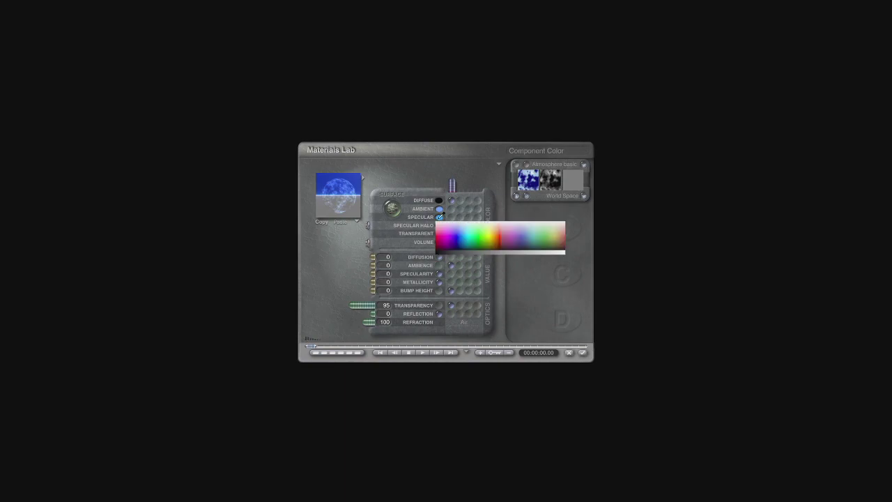
click(440, 250)
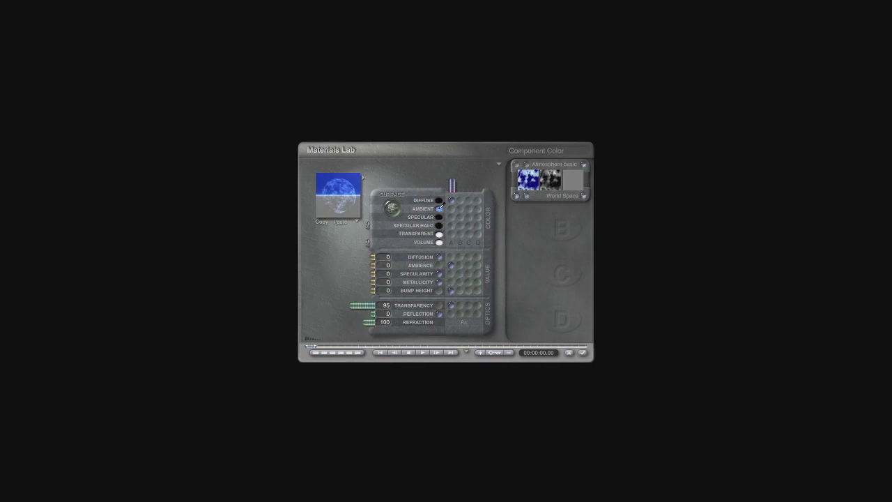
click(439, 209)
click(441, 242)
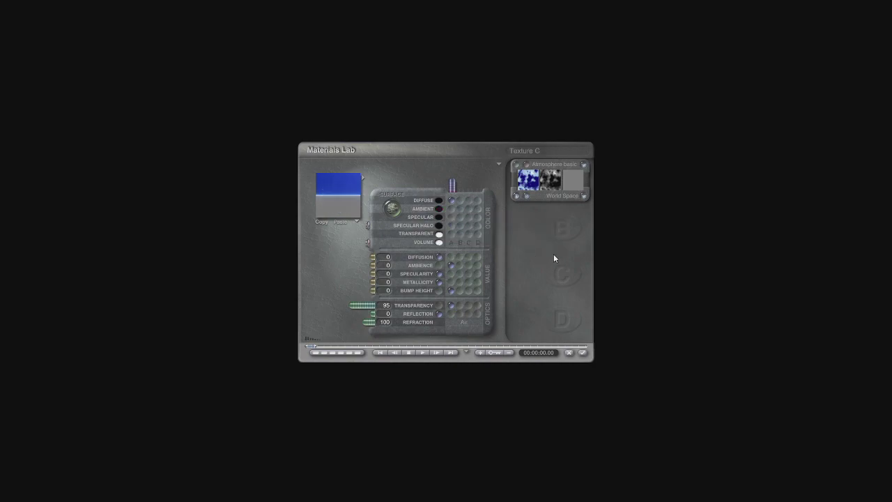
click(582, 352)
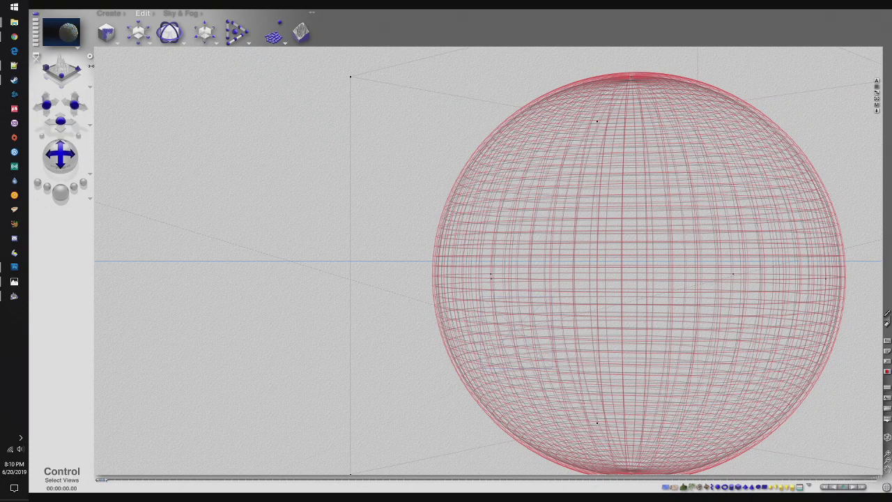
key(ctrl+r)
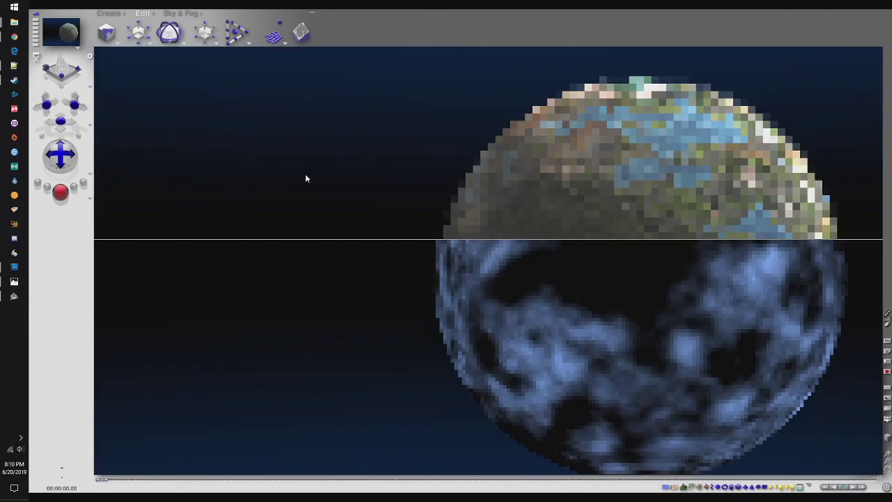
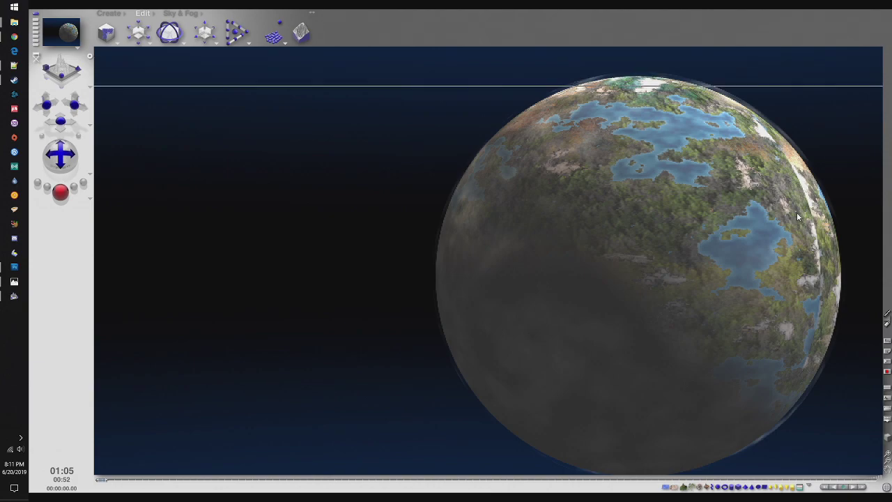
- Drag the Sky & Fog sun control so the planet is lit from the left, then render
click(794, 112)
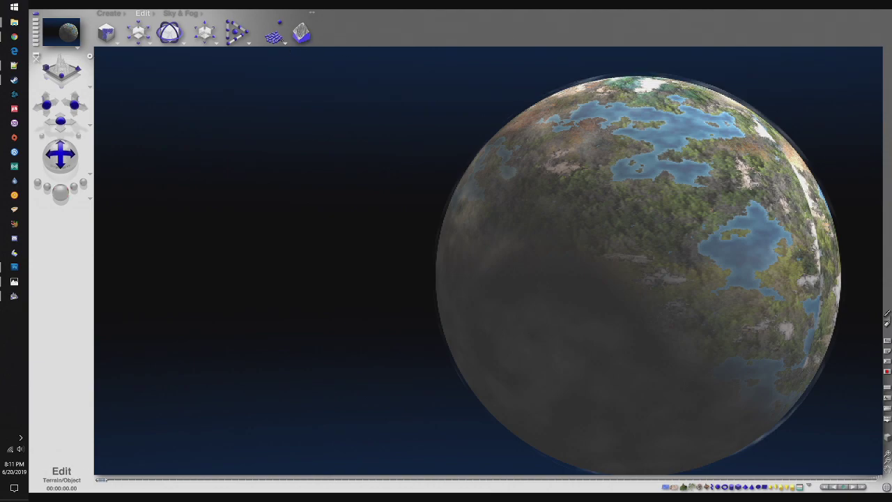
click(187, 20)
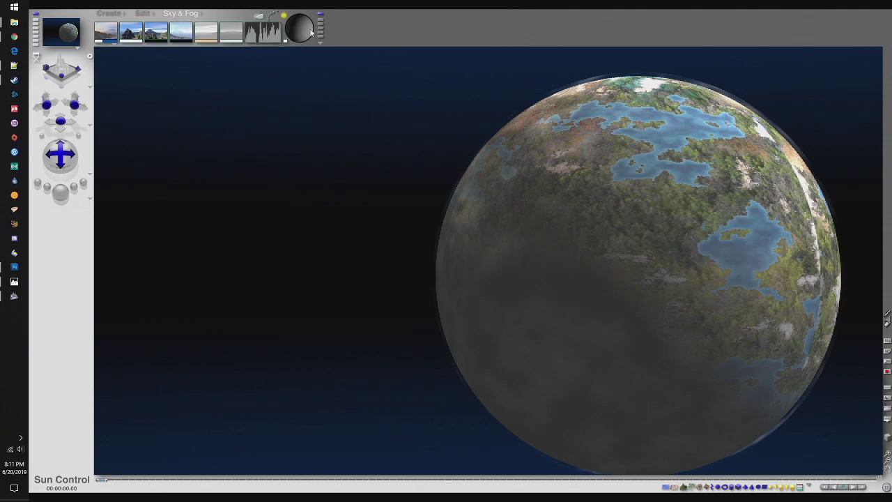
drag(311, 33, 311, 33)
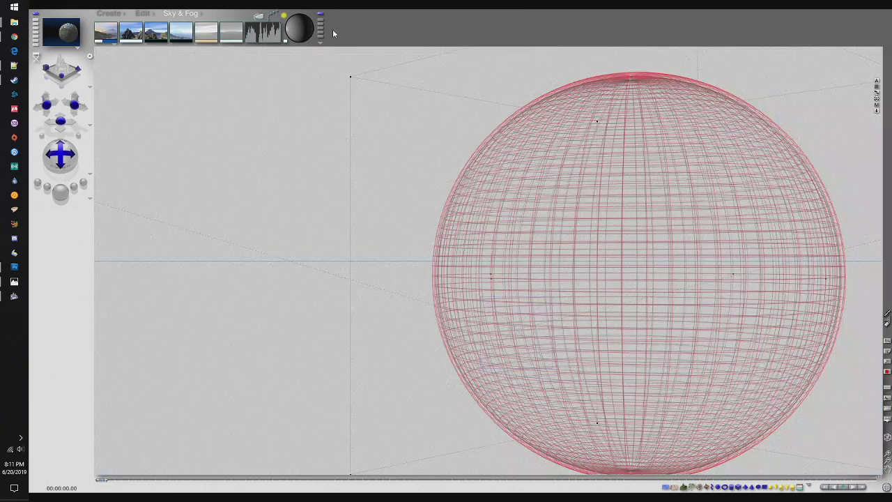
click(60, 192)
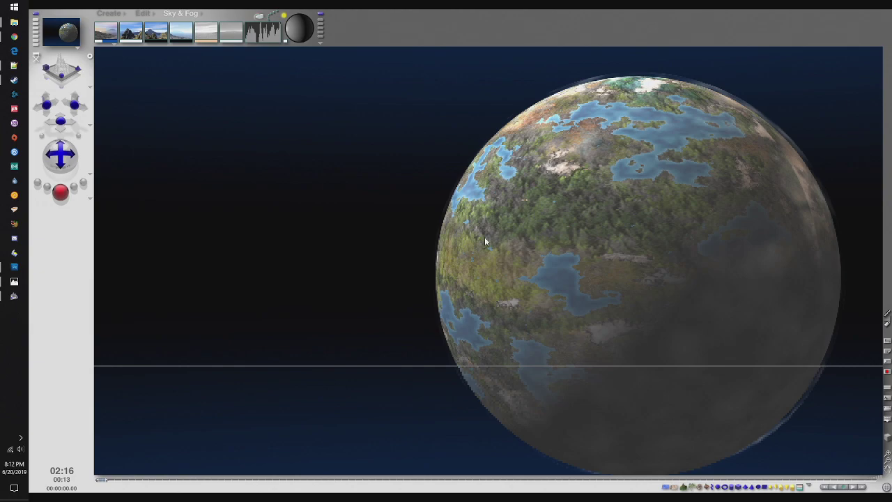
click(335, 223)
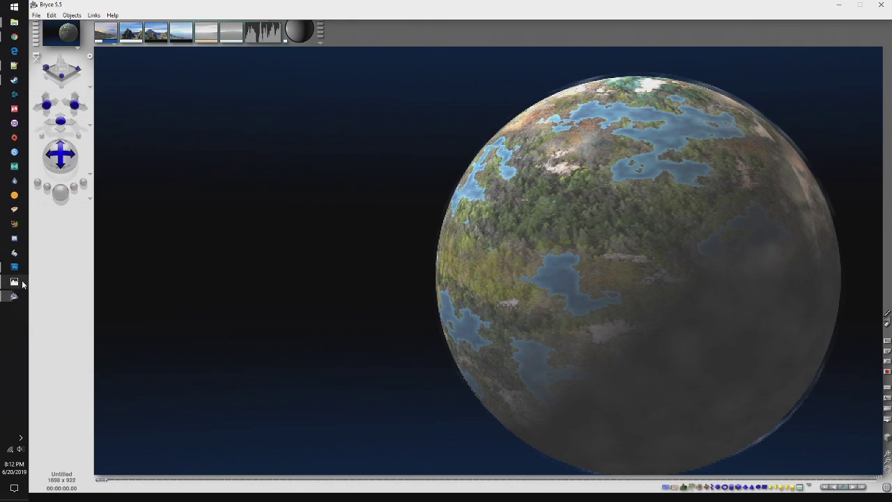
- Return to the wireframe scene and select the cloud sphere, Sphere 2
click(13, 295)
click(143, 13)
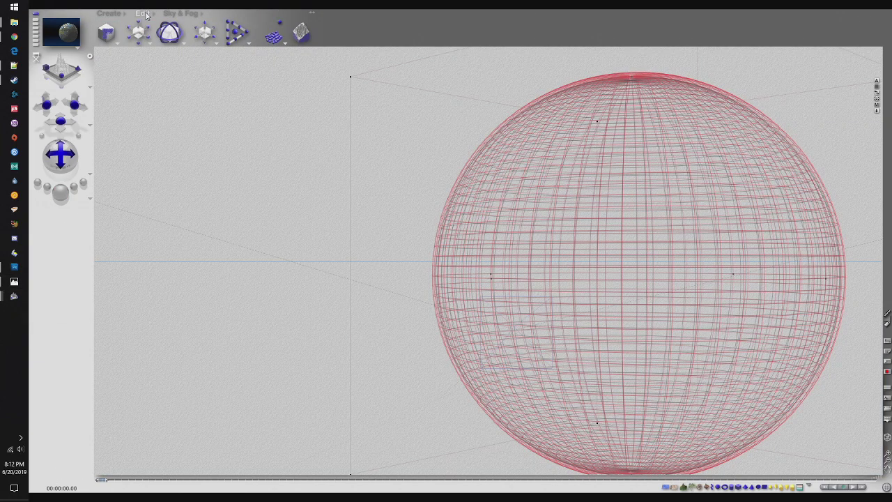
click(181, 14)
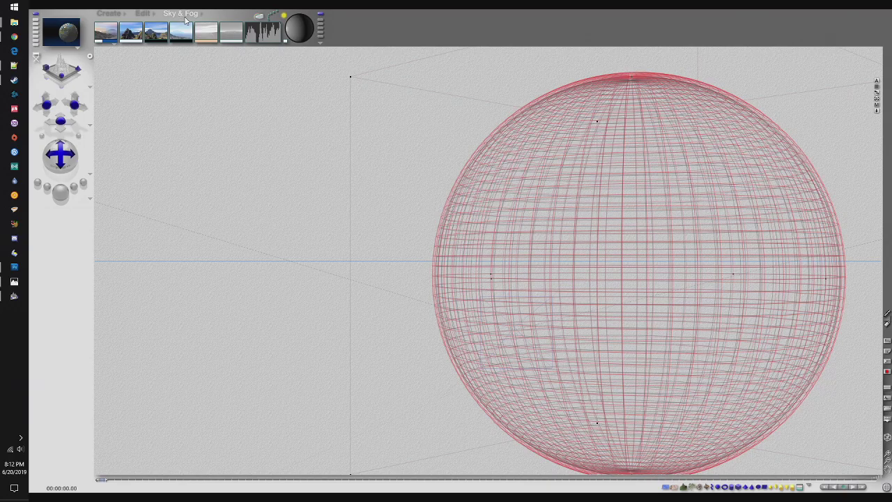
- Link the cloud material's Diffuse and Ambient colours to texture A with Ambience 5, then render
click(876, 105)
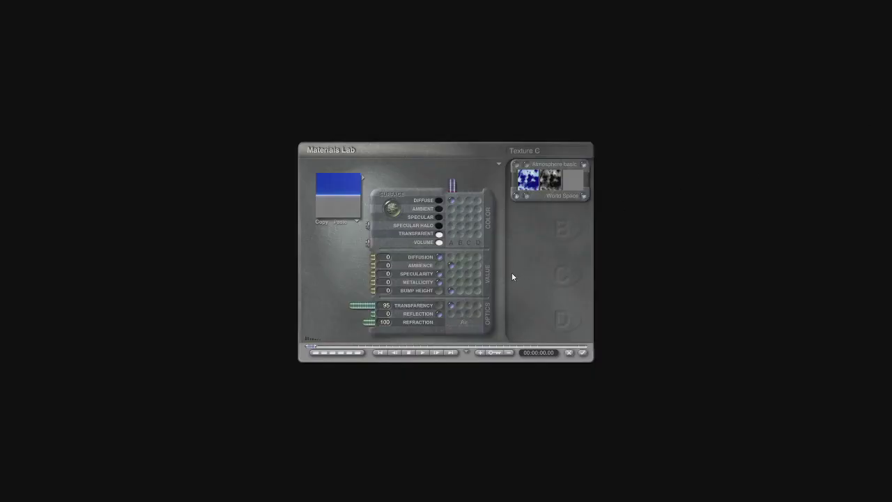
click(449, 202)
click(451, 208)
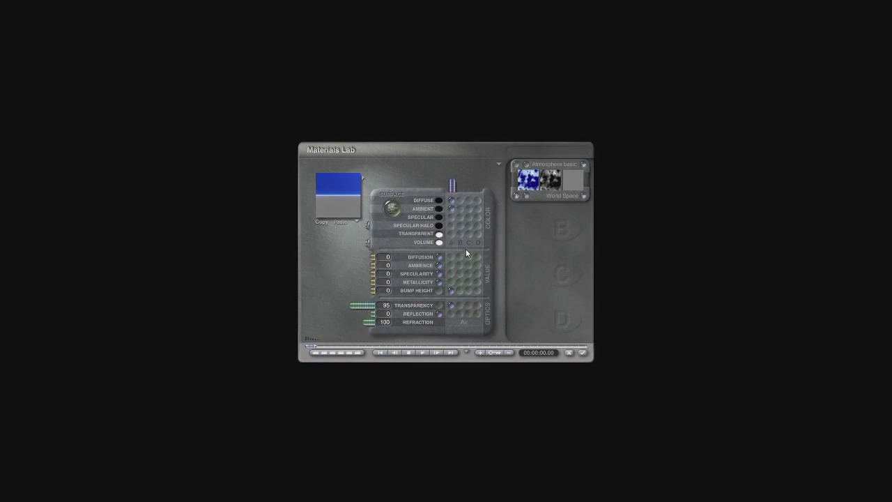
click(375, 265)
click(384, 256)
click(582, 353)
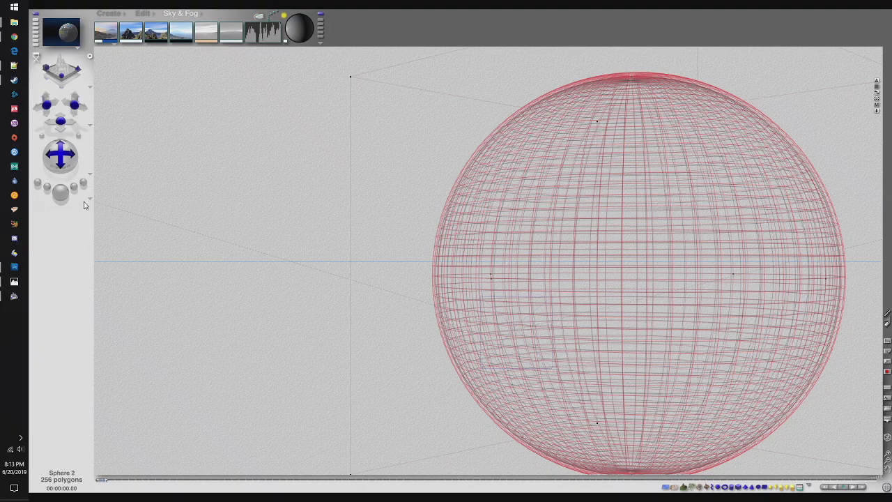
click(63, 195)
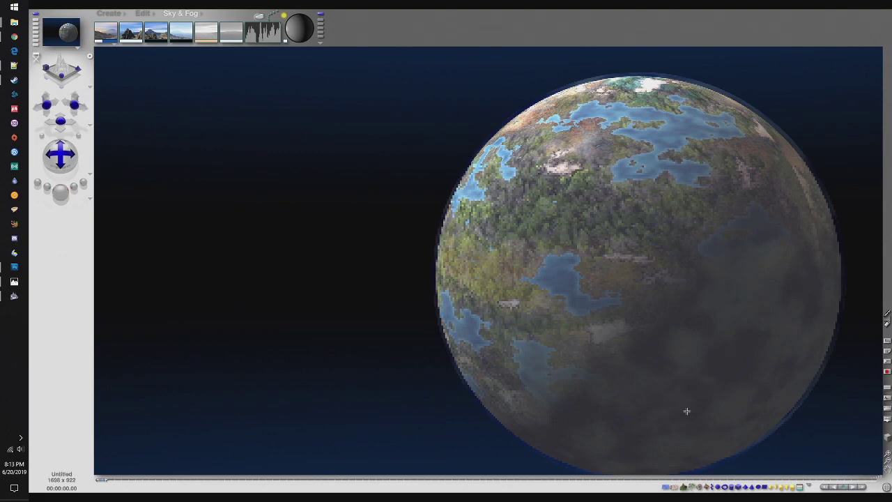
- Leave the finished render and reselect Sphere 2 in the wireframe view
click(143, 14)
click(183, 13)
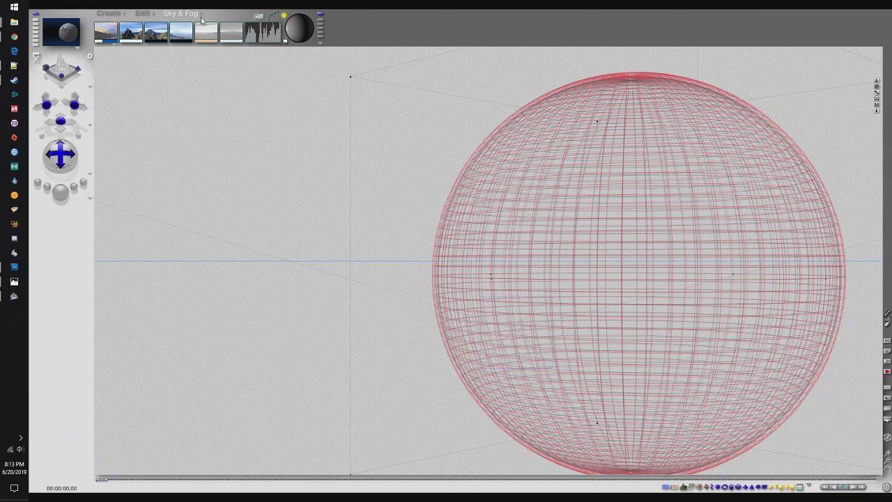
- Set the cloud sphere material's Bump Height to 20
click(876, 105)
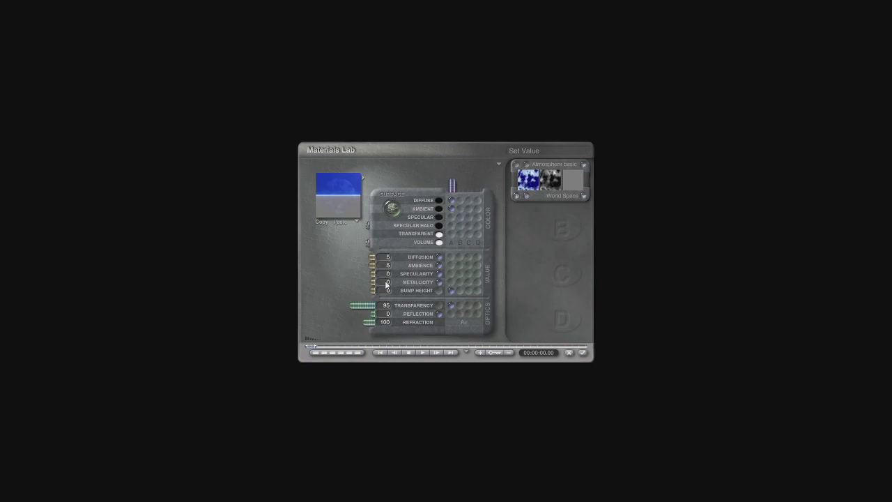
drag(387, 290, 368, 292)
click(384, 290)
text(20)
key(Return)
- Set the cloud material's Ambience to 0 and Transparency to 90, and accept
text(0)
key(Return)
click(387, 305)
text(90)
key(Return)
click(583, 352)
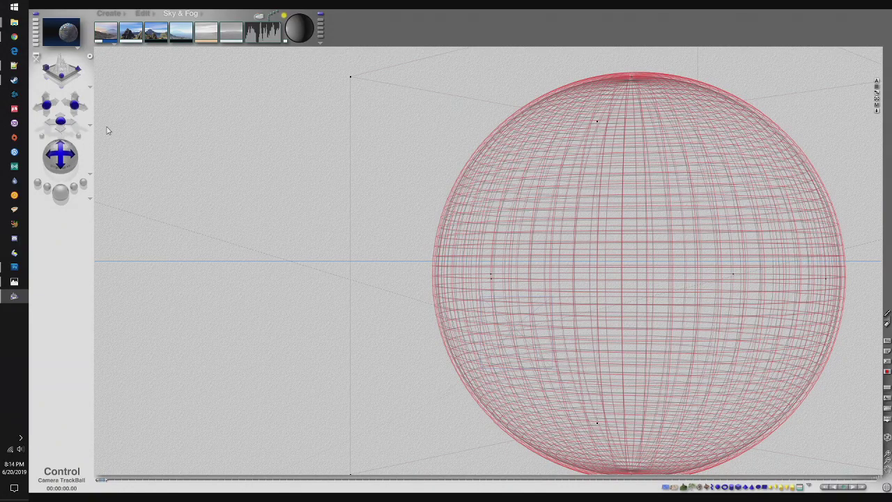
- Render the planet with the revised, bumpier cloud material
click(61, 191)
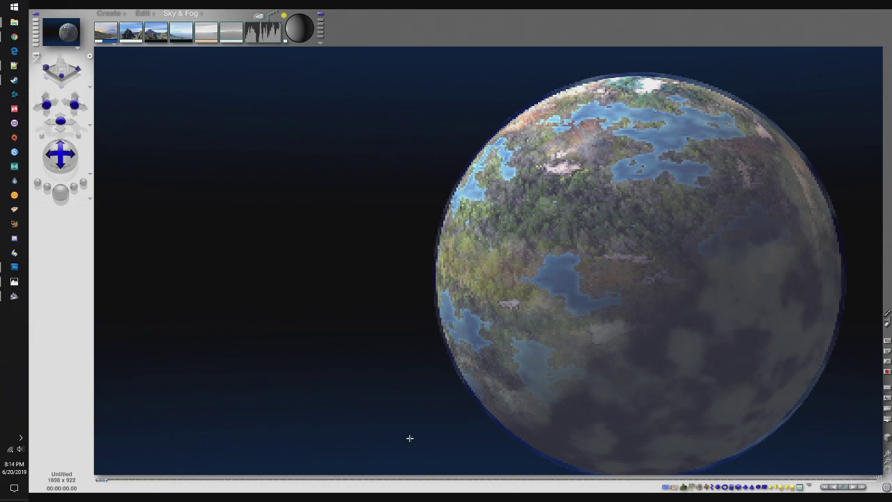
- Move the cloud sphere off the planet and open the planet sphere's Materials Lab
click(143, 13)
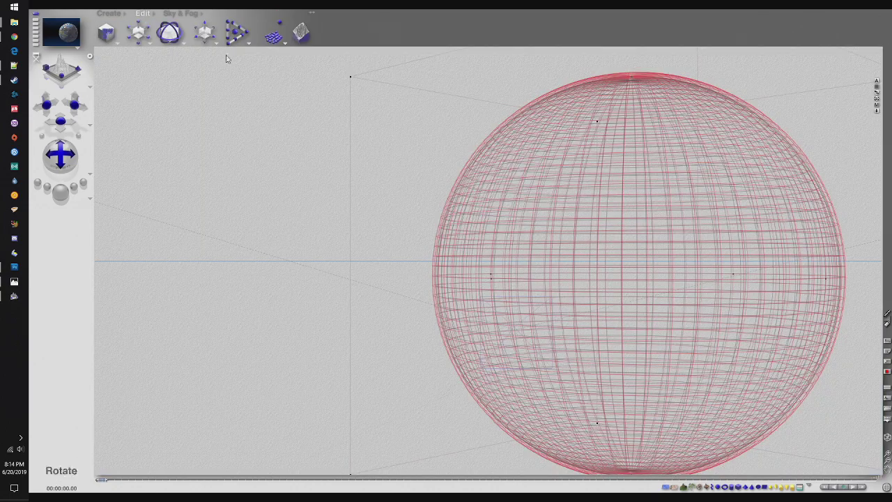
alt+drag(700, 223, 422, 234)
click(681, 235)
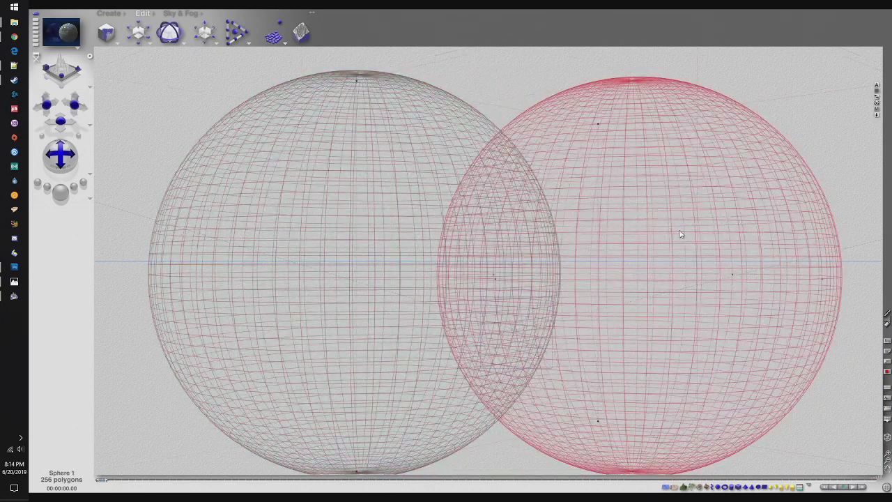
click(877, 113)
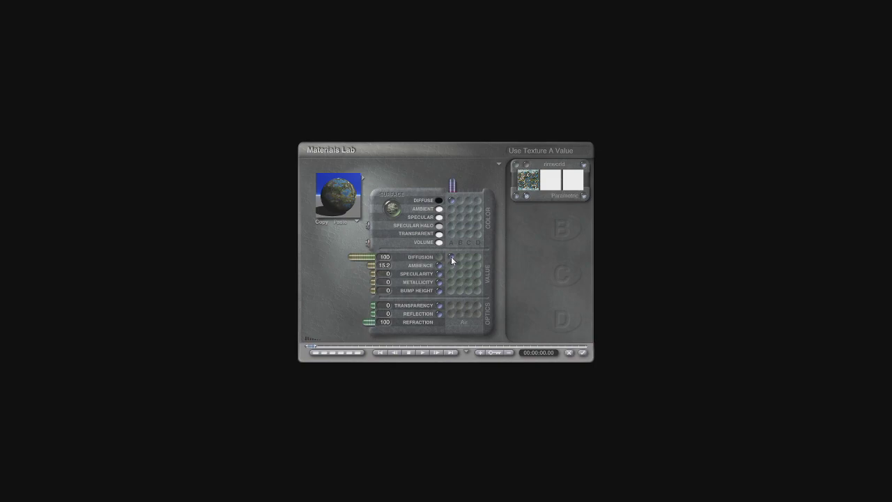
- Set the planet material's Diffusion to 50, Ambience to 0 and Refraction to 0
click(384, 257)
text(50)
key(Return)
click(385, 266)
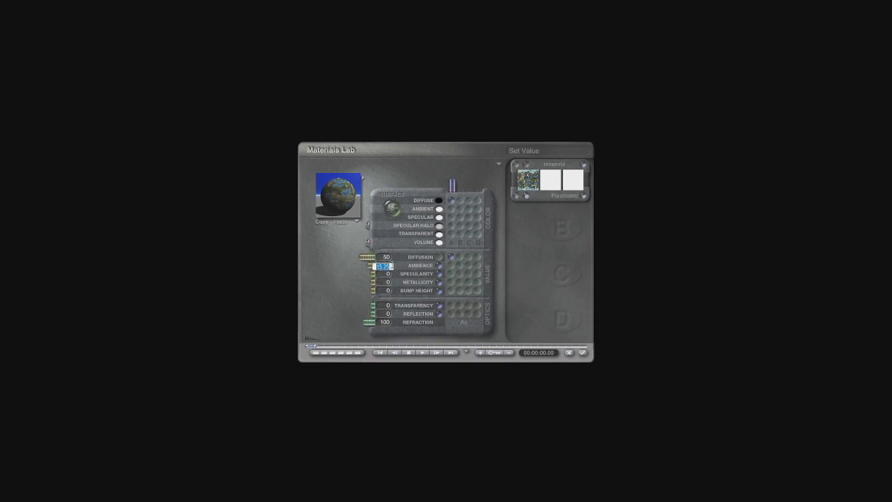
text(0)
key(Return)
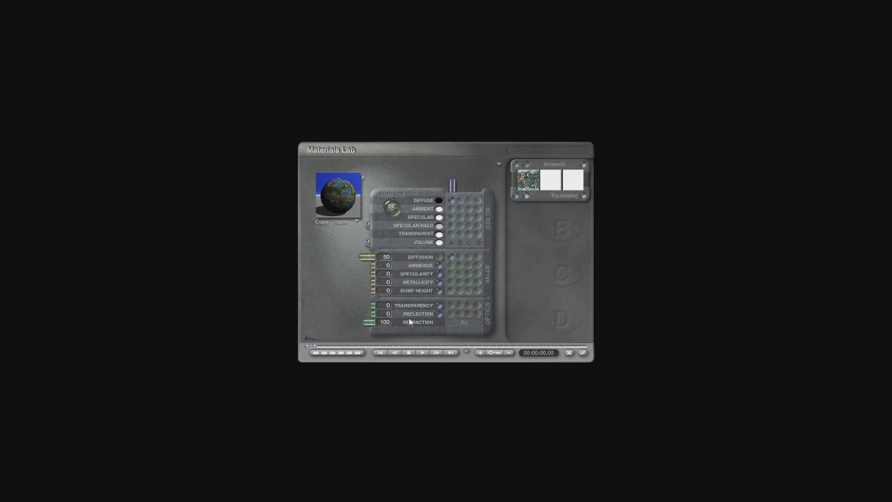
click(385, 323)
text(0)
key(Return)
- Link the planet's ambient colour and Bump Height to texture A, with Bump Height 50
click(453, 209)
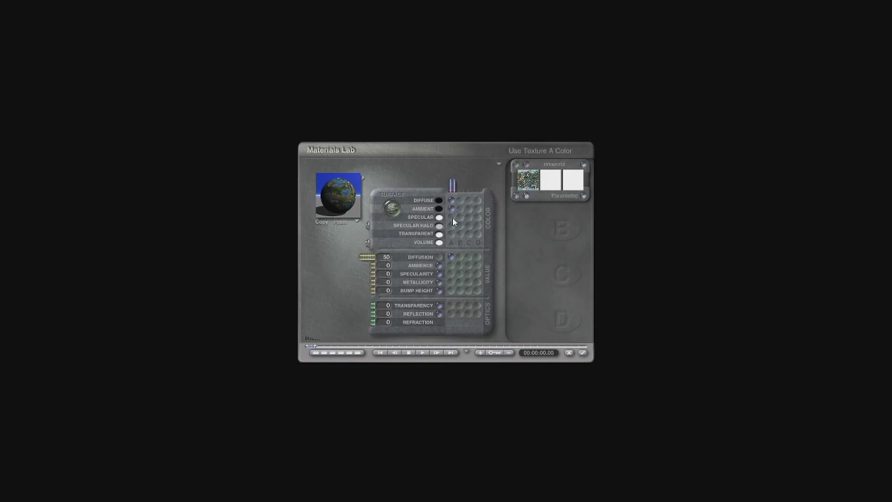
click(453, 266)
click(439, 267)
click(451, 290)
click(390, 290)
text(50)
key(Return)
- Accept the planet material, realign the cloud sphere over the planet, and render
click(582, 353)
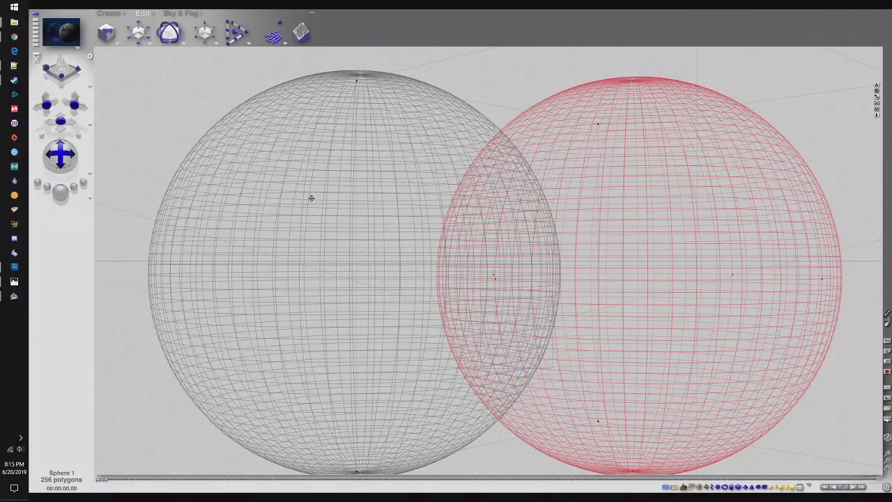
drag(309, 199, 644, 200)
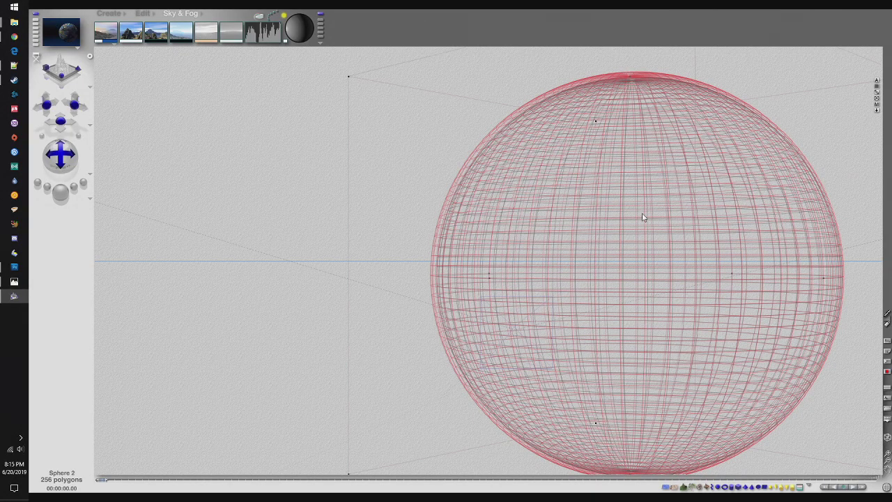
drag(640, 221, 642, 224)
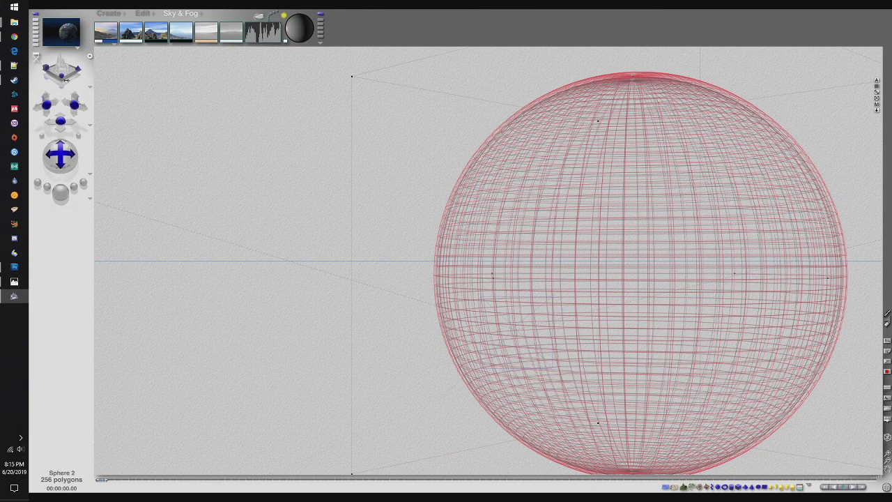
click(61, 192)
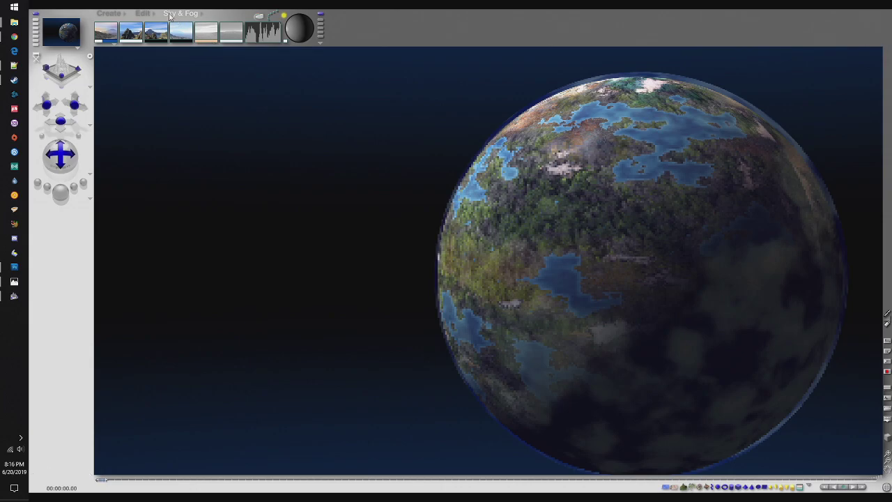
- Move the cloud sphere aside and open the planet sphere's Materials Lab
click(142, 14)
drag(681, 209, 427, 191)
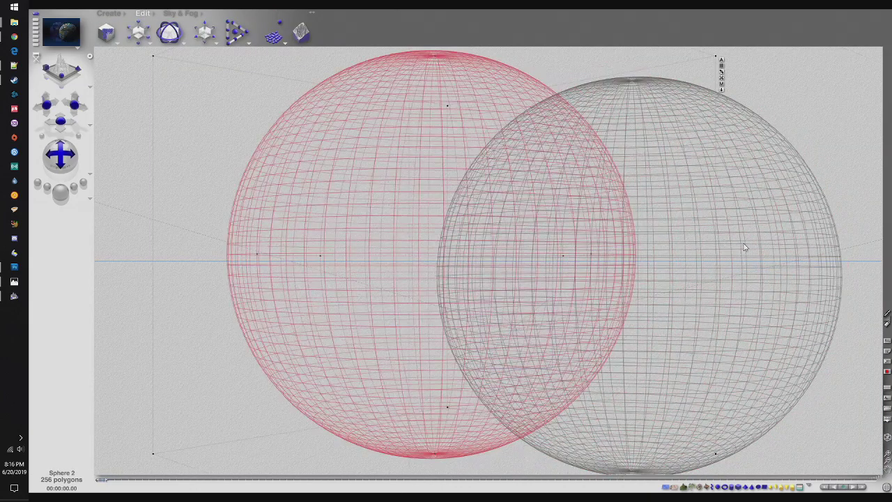
click(746, 248)
click(876, 110)
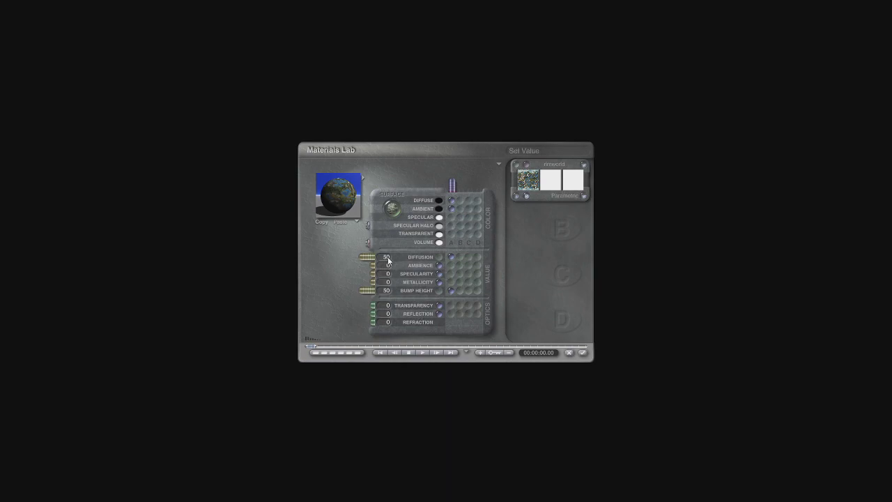
- Lower the planet's Diffusion to 0, accept, and put the cloud sphere back over it
key(Return)
drag(388, 263, 364, 262)
click(583, 352)
drag(335, 102, 606, 203)
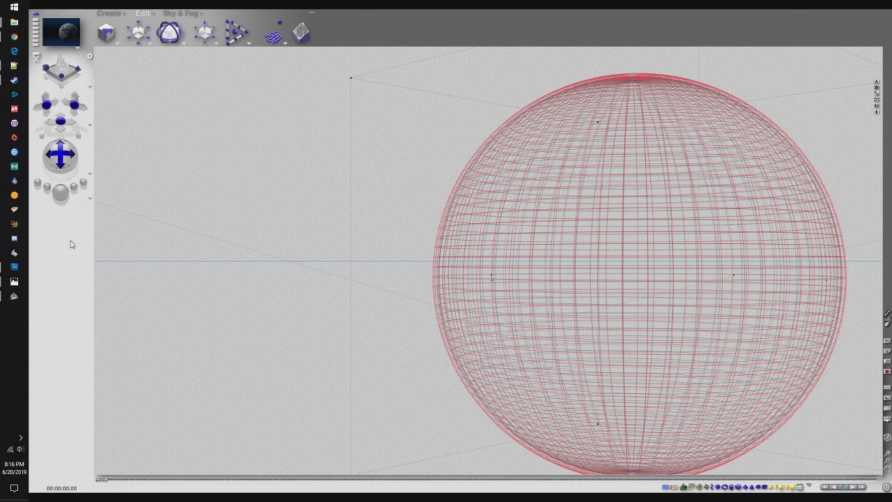
- Render the zero-diffusion planet, then move the cloud sphere off to the left
click(60, 192)
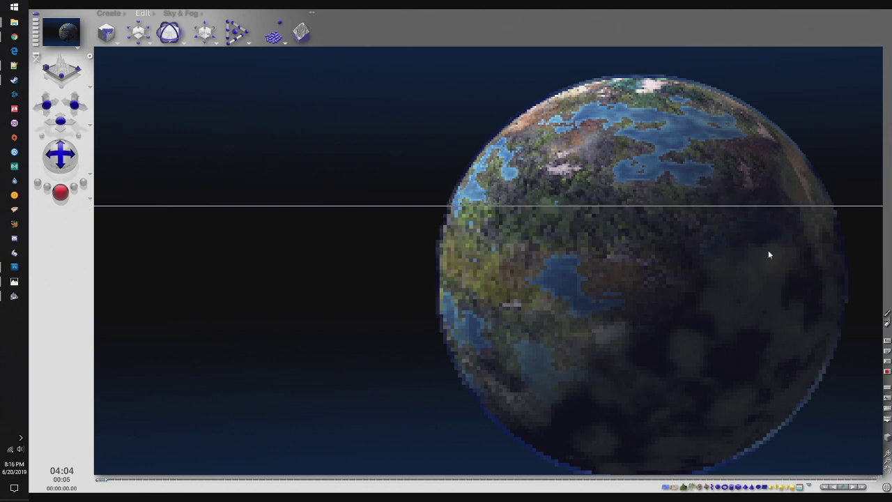
click(171, 15)
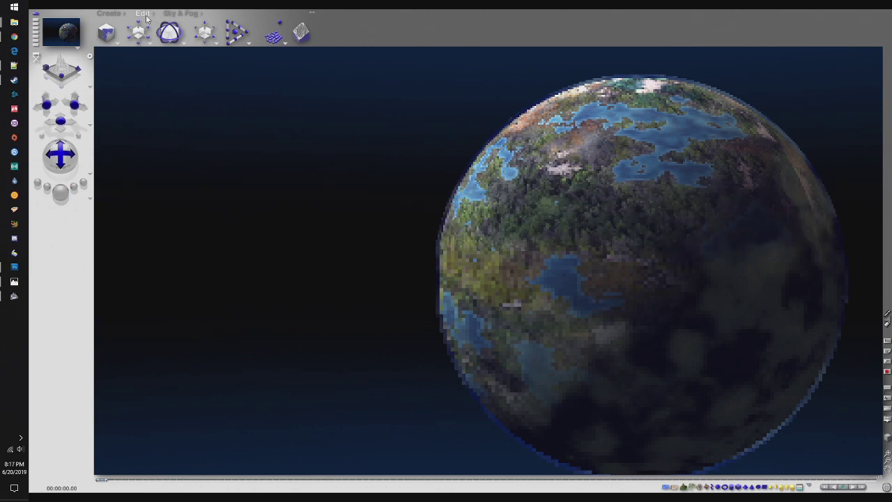
click(183, 15)
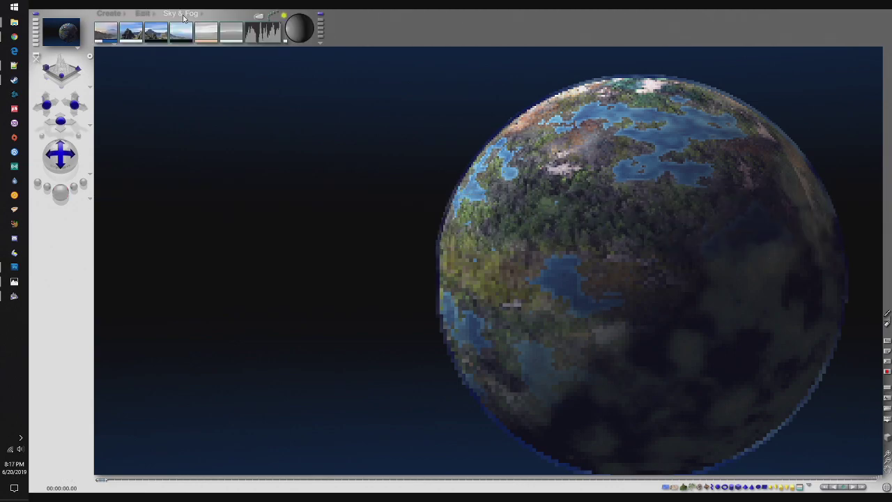
click(142, 14)
drag(689, 225, 237, 202)
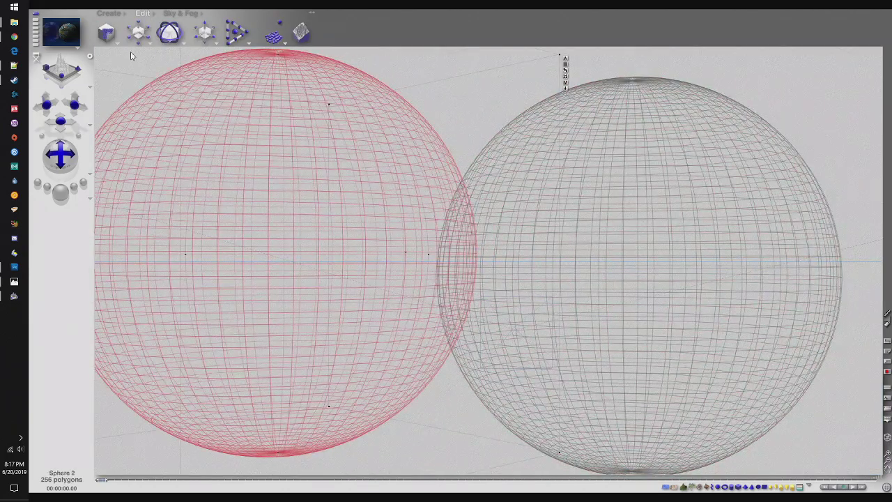
- Render the two spheres side by side, then drag the cloud sphere right onto the planet
click(62, 199)
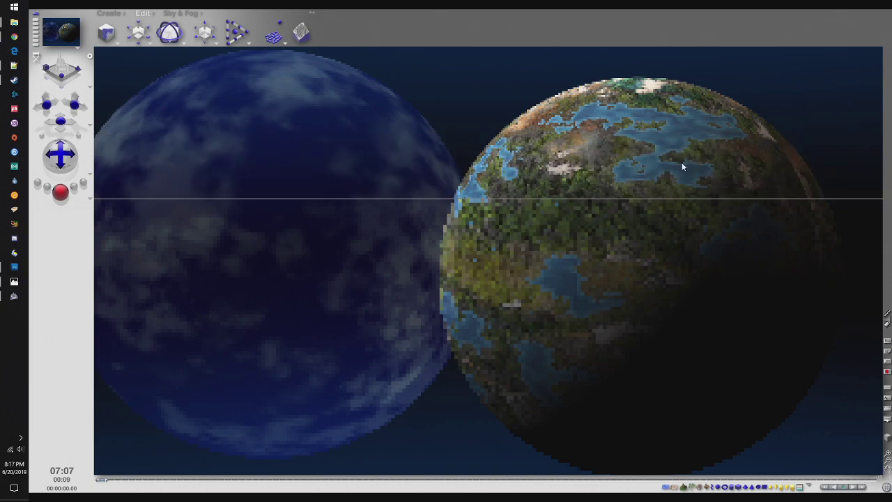
click(383, 134)
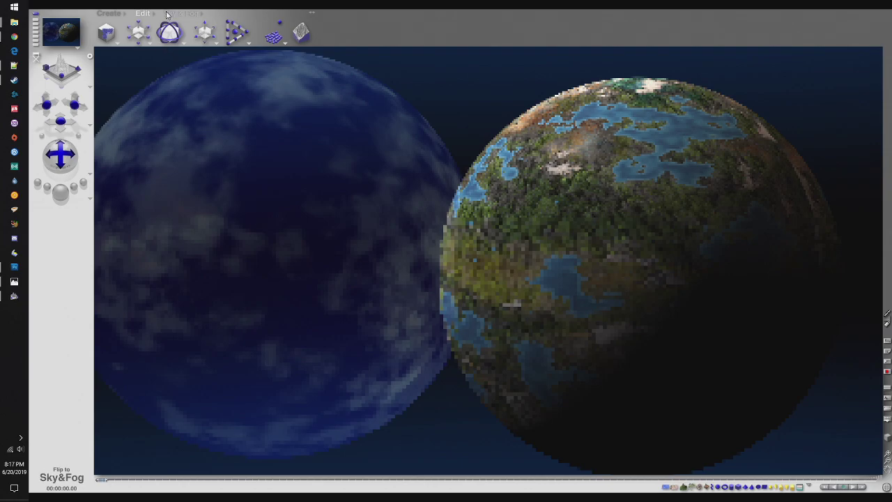
click(142, 14)
drag(319, 232, 705, 259)
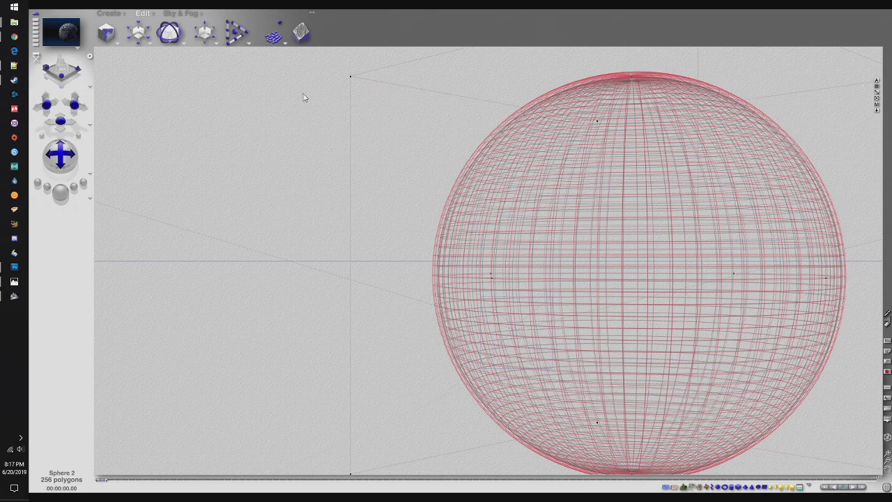
- Open the Materials Lab for the selected cloud sphere
click(877, 105)
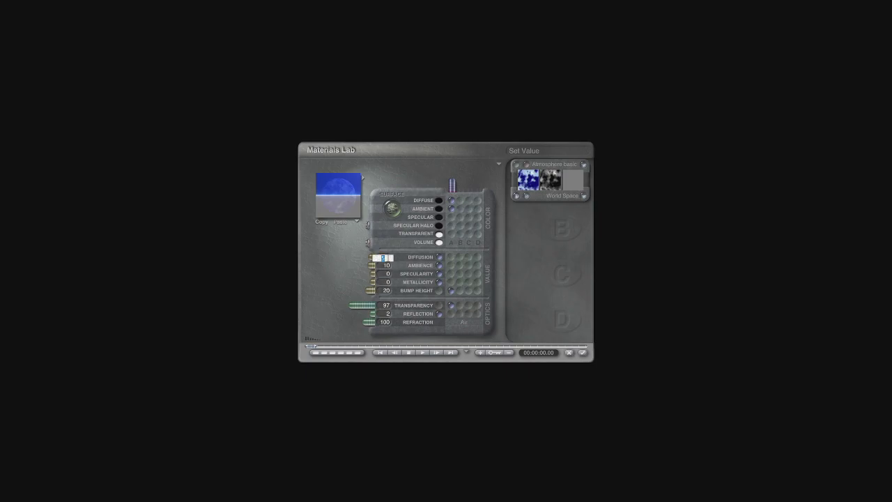
- Enter Diffusion 20, Ambience 5 and Refraction 0 for the cloud material and accept
text(20)
key(Return)
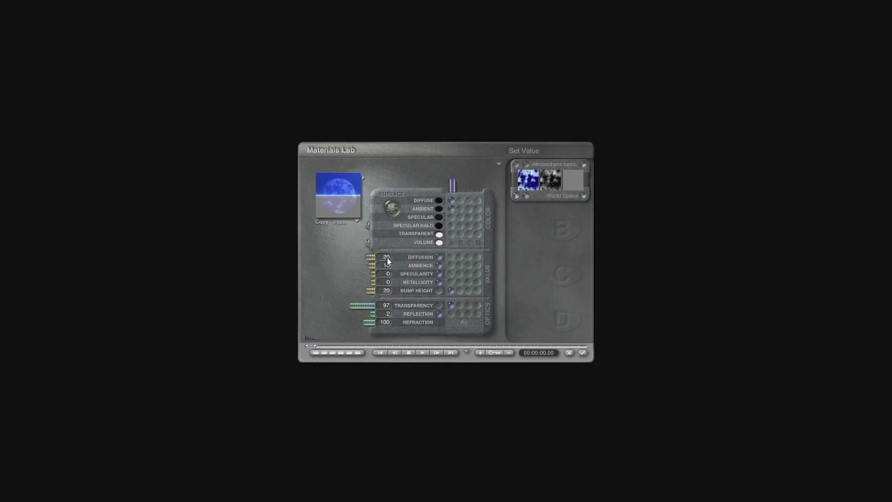
click(386, 266)
text(5)
key(Return)
text(0)
key(Return)
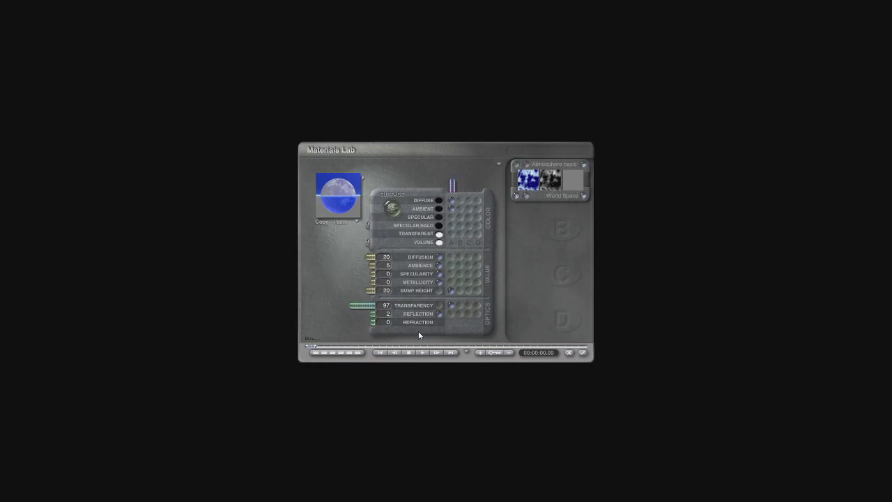
click(582, 353)
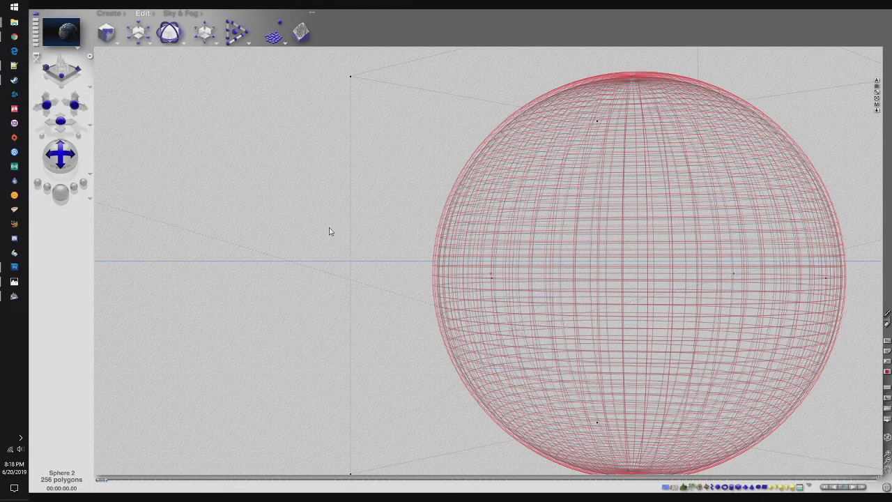
key(ctrl+r)
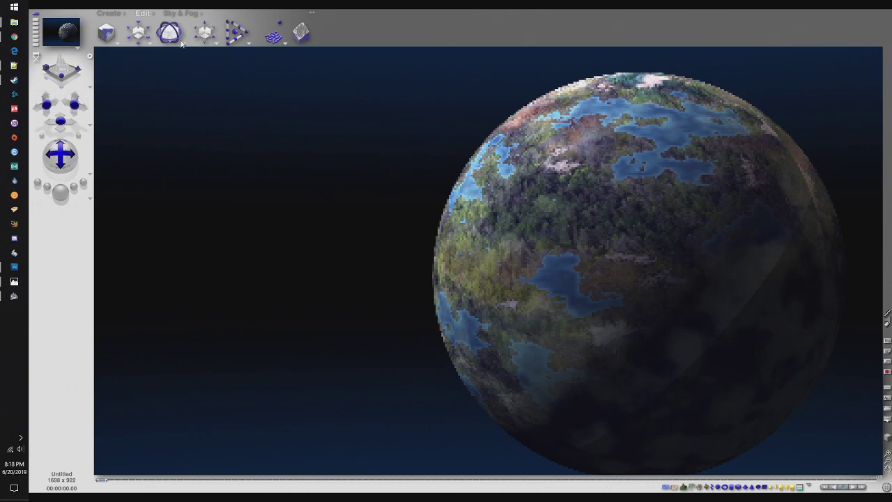
key(Escape)
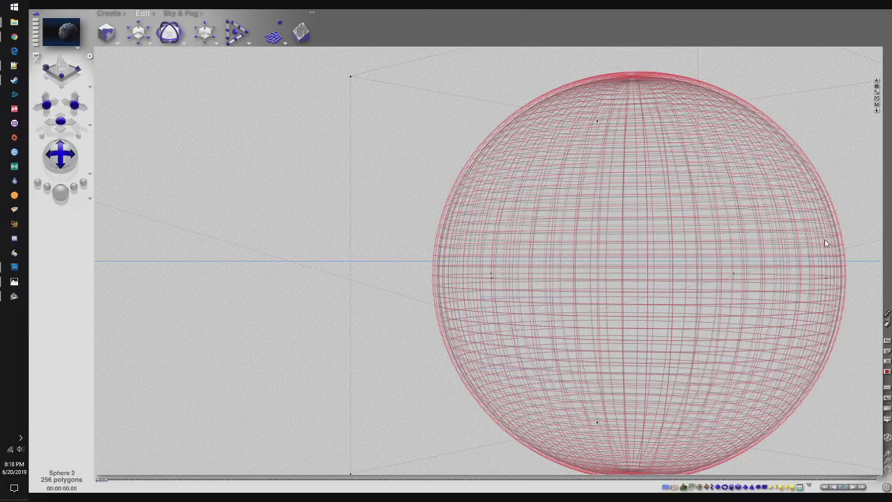
- Raise the cloud material's Refraction slider to about 132 and accept the change
click(878, 108)
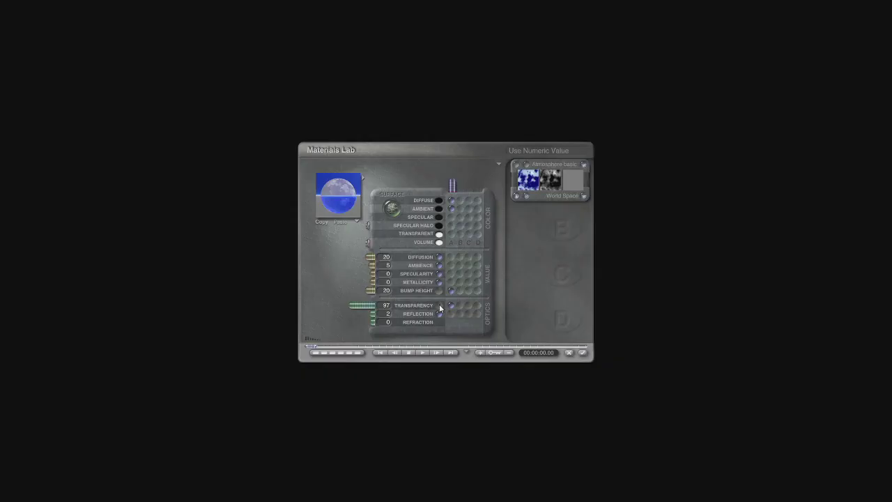
click(351, 322)
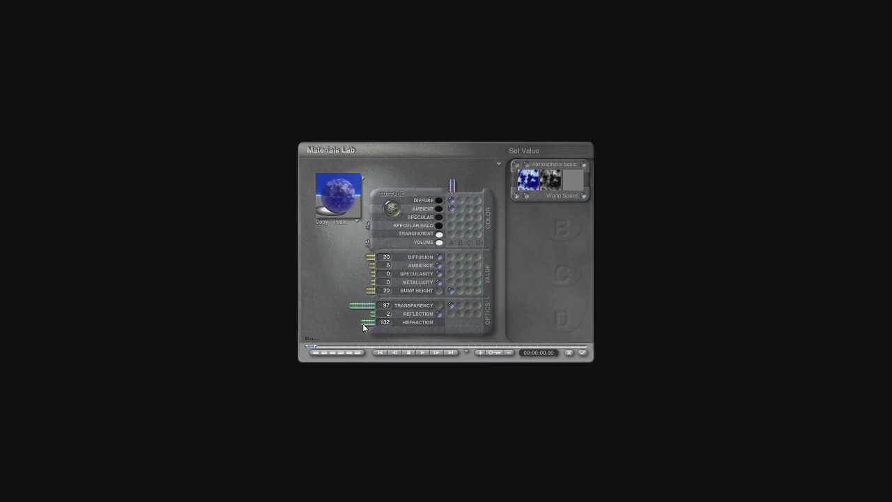
click(583, 353)
- Render the planet with Refraction 132, then return to the wireframe view
click(60, 192)
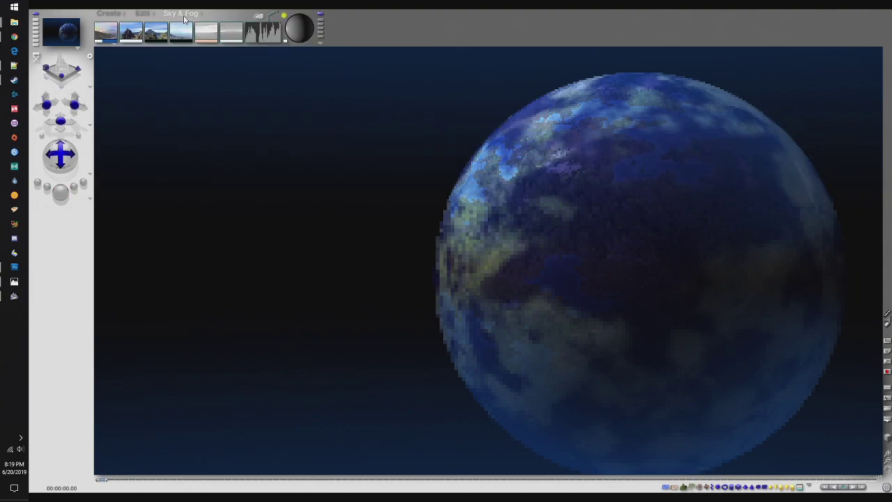
click(138, 15)
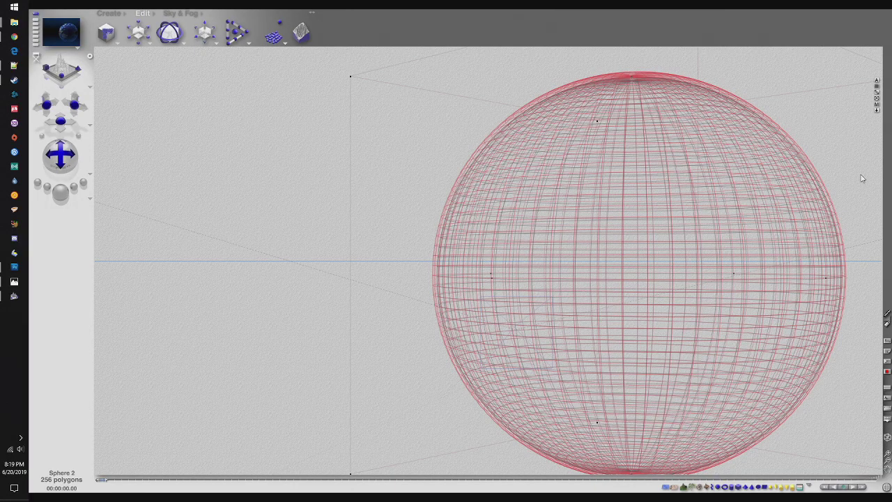
- Set the cloud material's Refraction to 100 and Reflection to 0
click(878, 106)
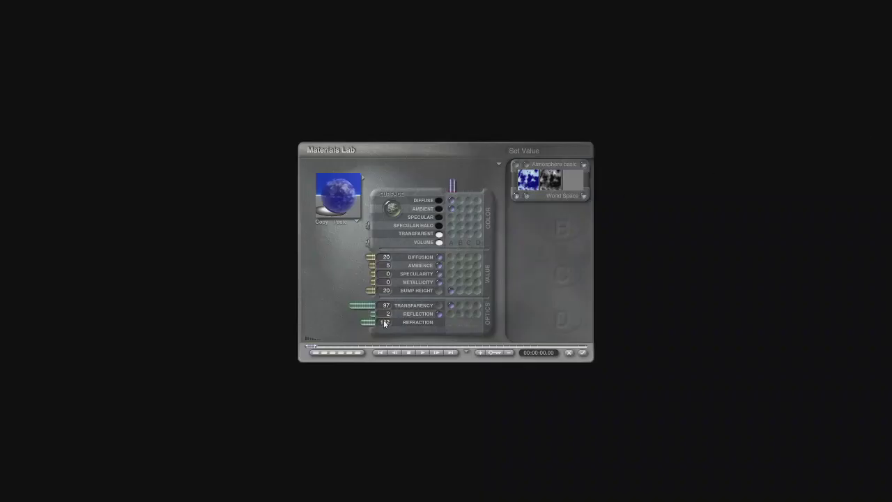
text(100)
key(Return)
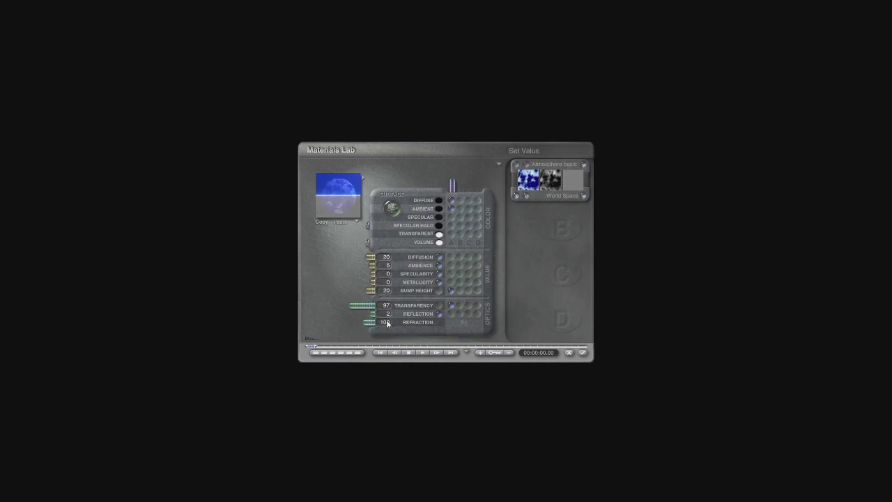
click(387, 314)
text(0)
key(Return)
click(583, 353)
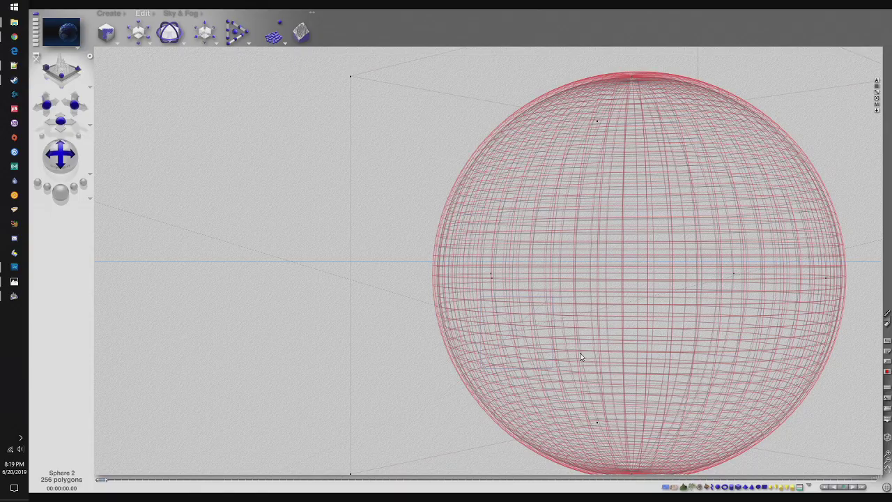
- Render the planet, then stop and clear back to the wireframe view
click(61, 192)
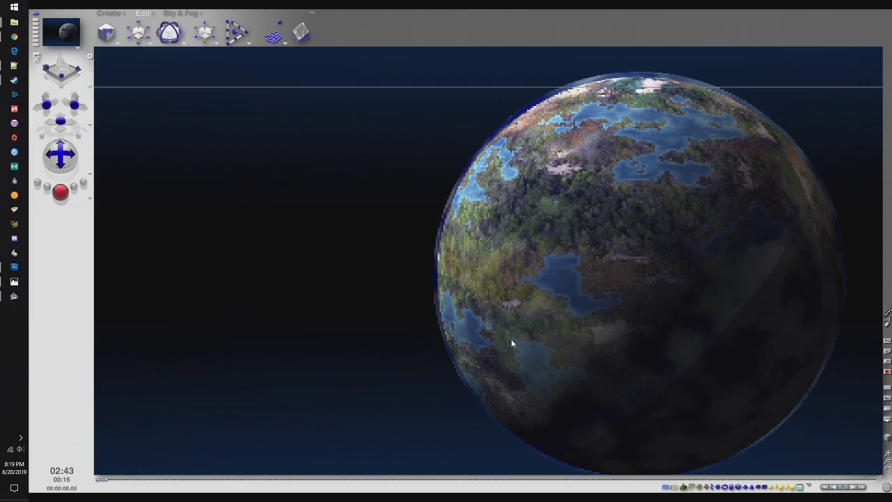
click(322, 205)
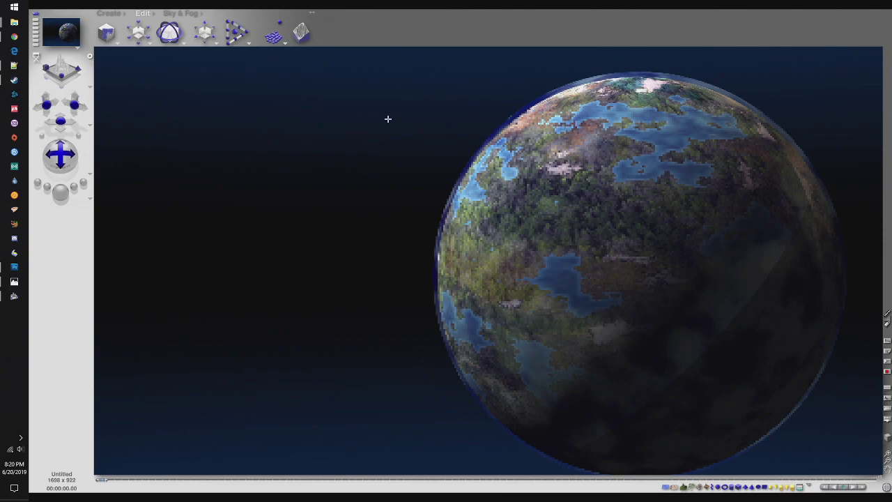
click(115, 17)
- Back in the edit tools, set the cloud material's Bump Height to 0
click(141, 13)
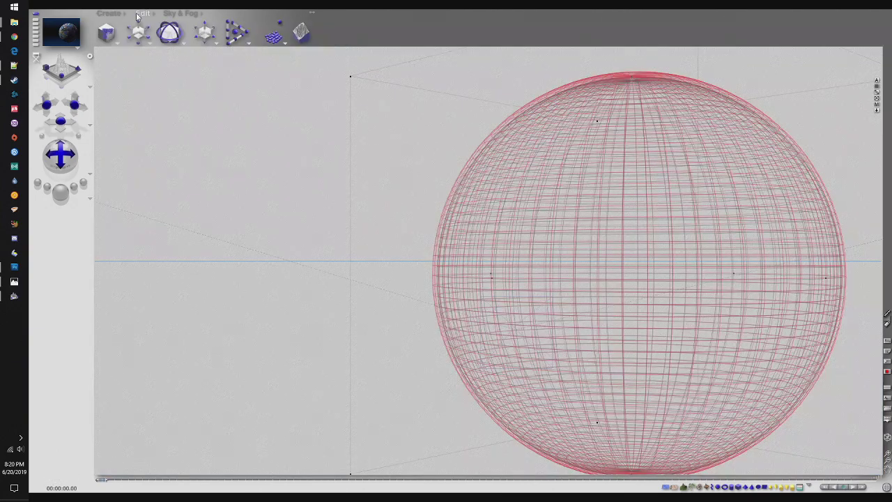
click(877, 104)
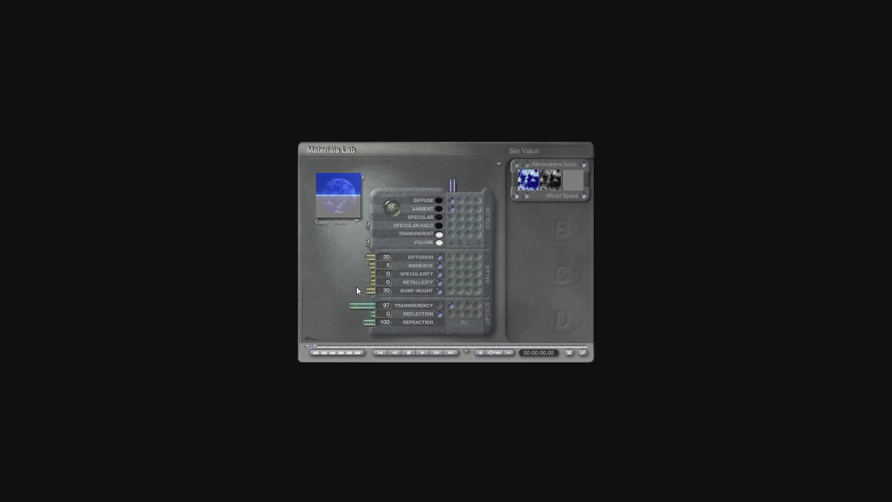
mouse_move(370, 290)
mouse_down()
mouse_move(354, 293)
mouse_move(376, 295)
mouse_up()
text(0)
key(Return)
- Make the cloud material's diffuse colour solid white and run a quick render
click(438, 200)
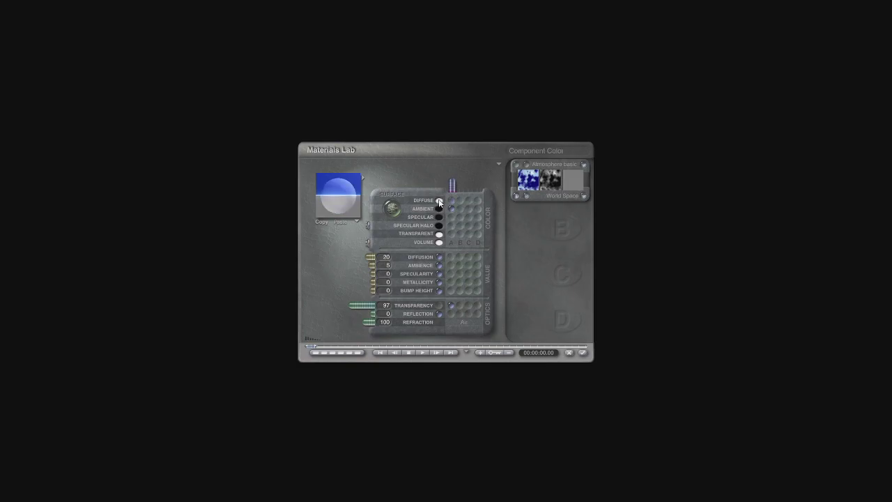
click(449, 201)
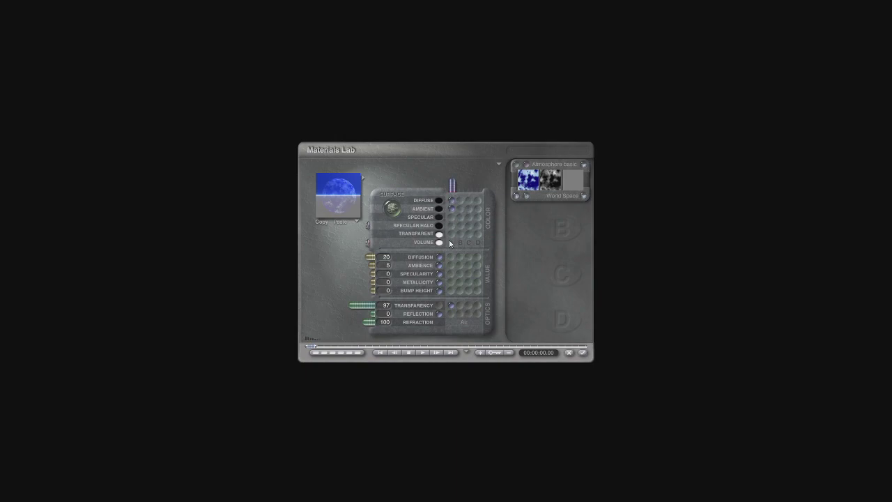
click(439, 201)
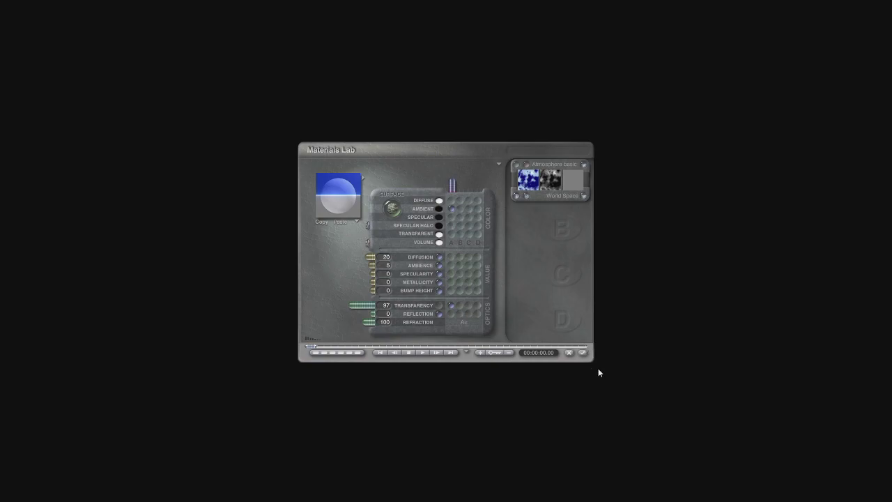
click(582, 353)
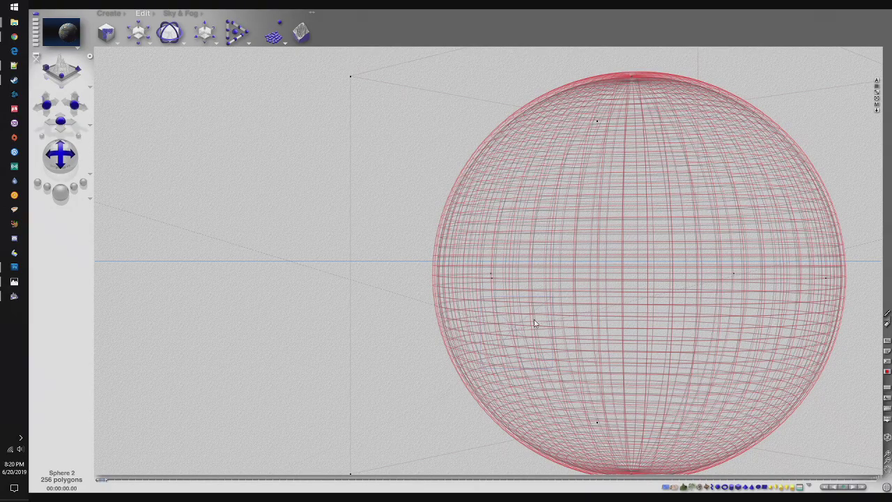
click(63, 193)
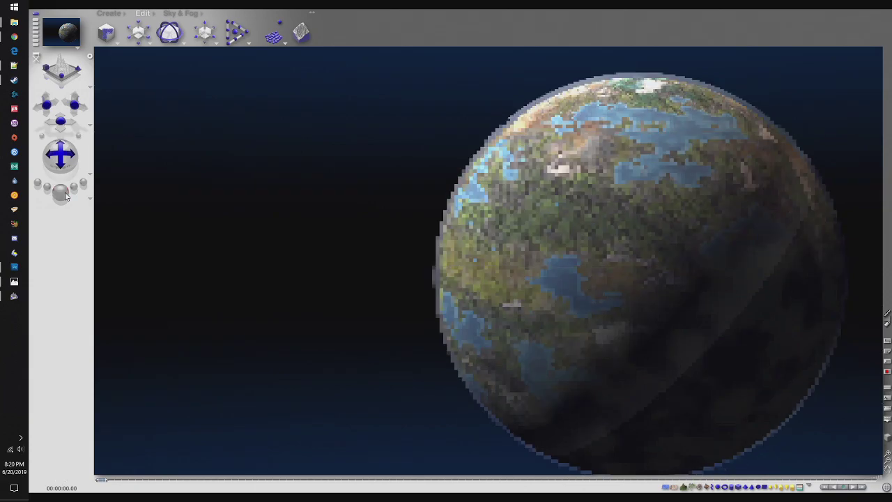
click(180, 13)
- Drive the cloud material's diffuse and specular colours from texture A
click(142, 14)
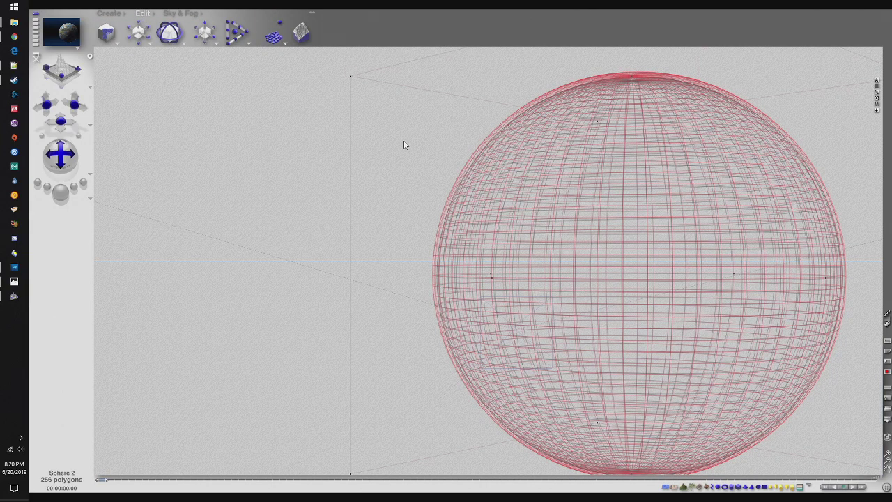
click(878, 106)
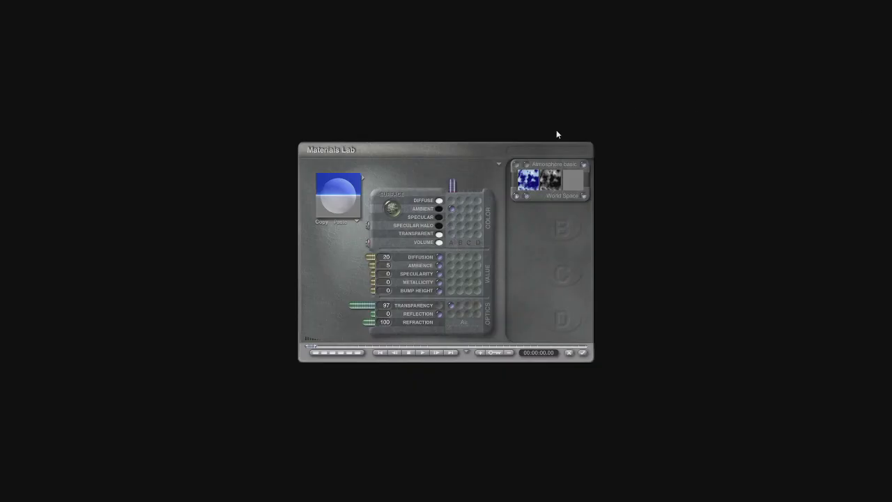
click(450, 200)
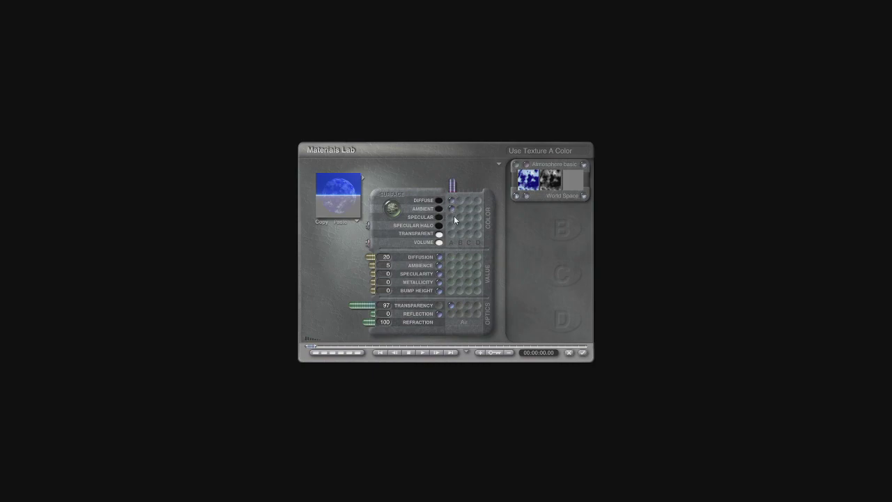
click(451, 216)
click(451, 234)
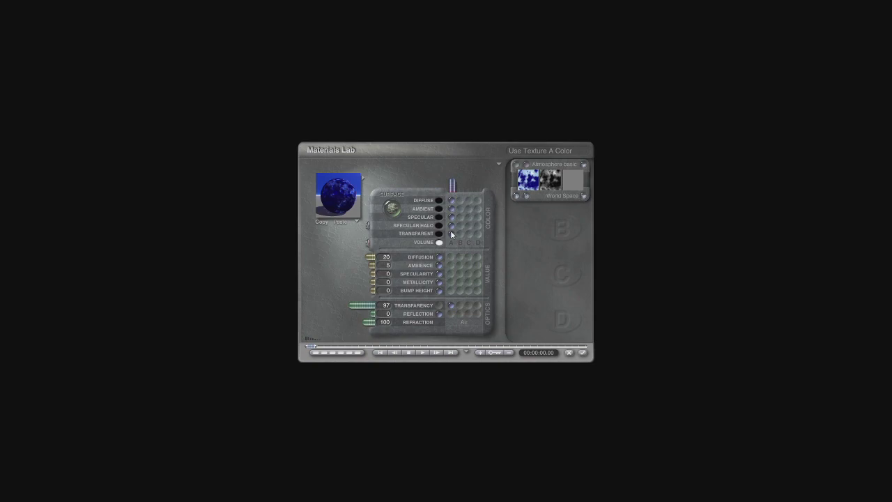
click(451, 234)
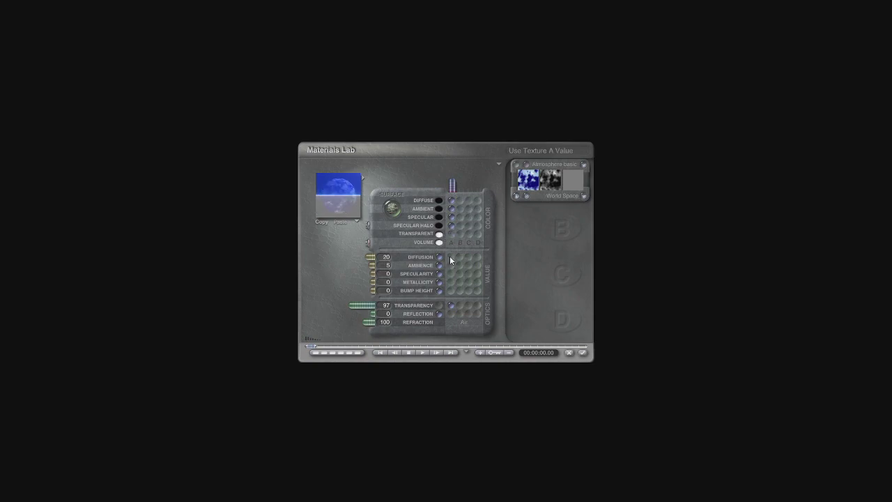
- Keep Diffusion numeric, drive Reflection from texture A, and accept the material
click(450, 258)
click(438, 257)
click(449, 314)
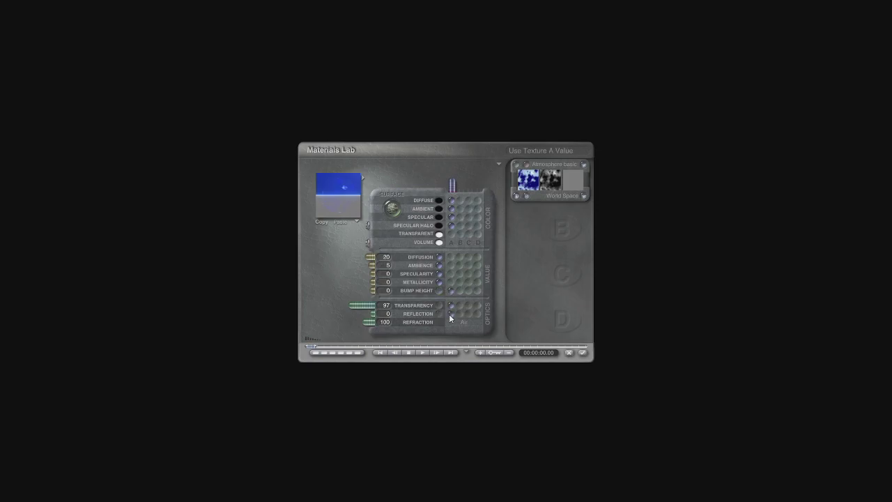
click(441, 315)
click(450, 313)
click(583, 353)
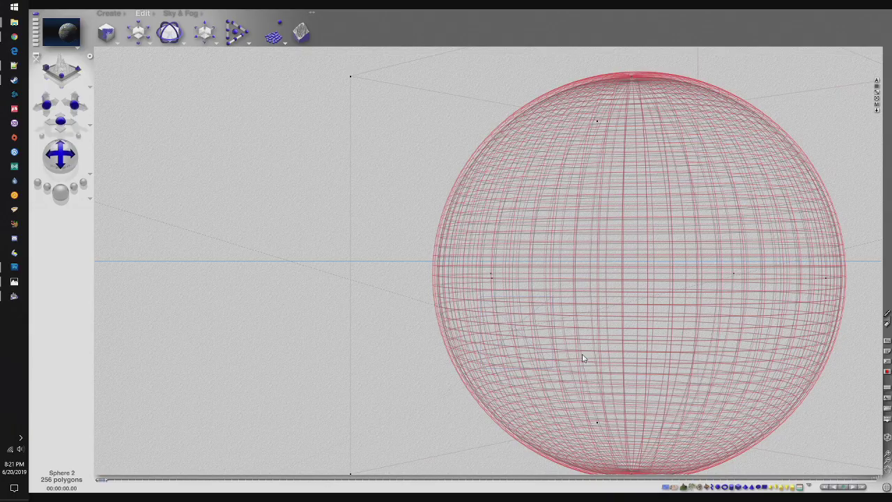
- Render a preview of the cloudy planet, then return to the wireframe view
click(61, 193)
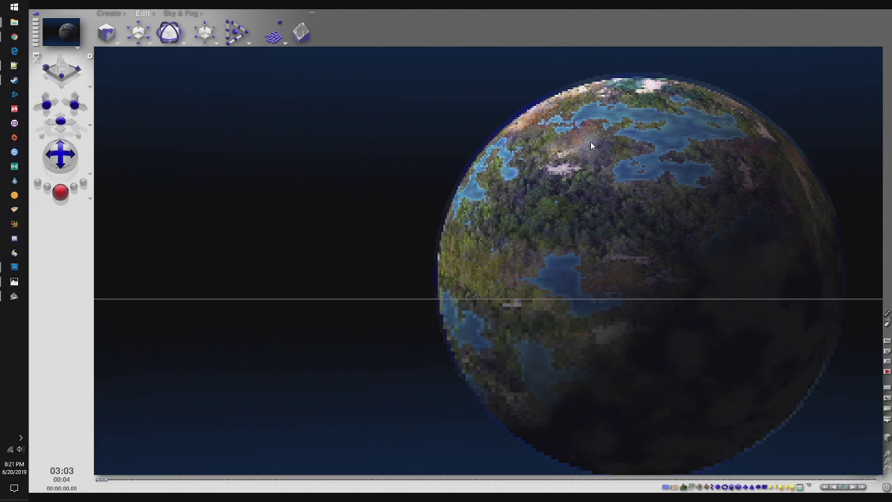
click(174, 14)
click(145, 14)
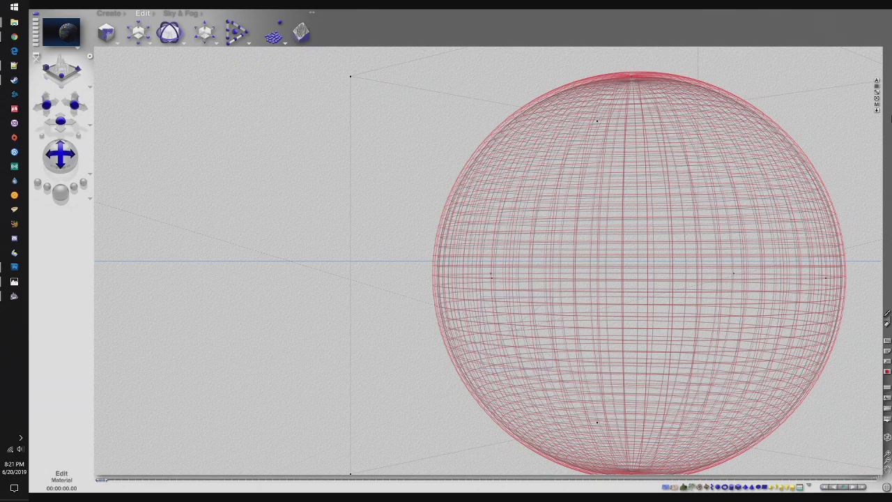
- Switch the cloud material's Diffuse to a component colour and pick white
click(878, 106)
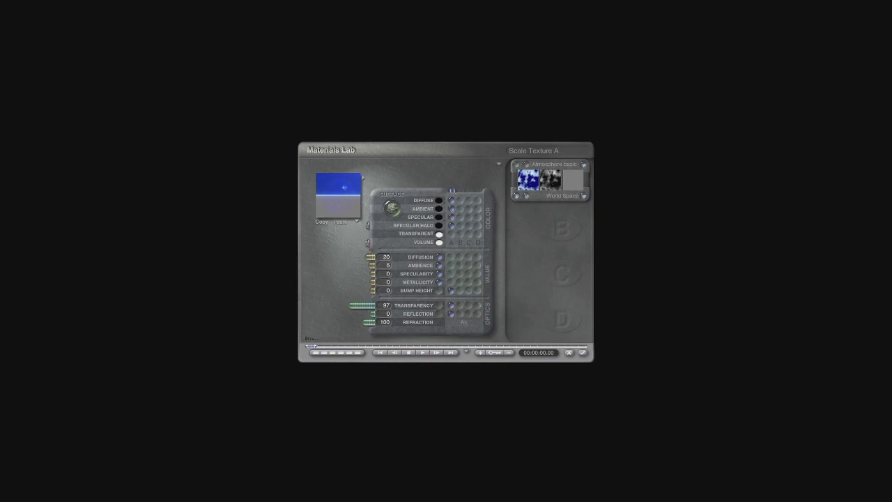
click(441, 202)
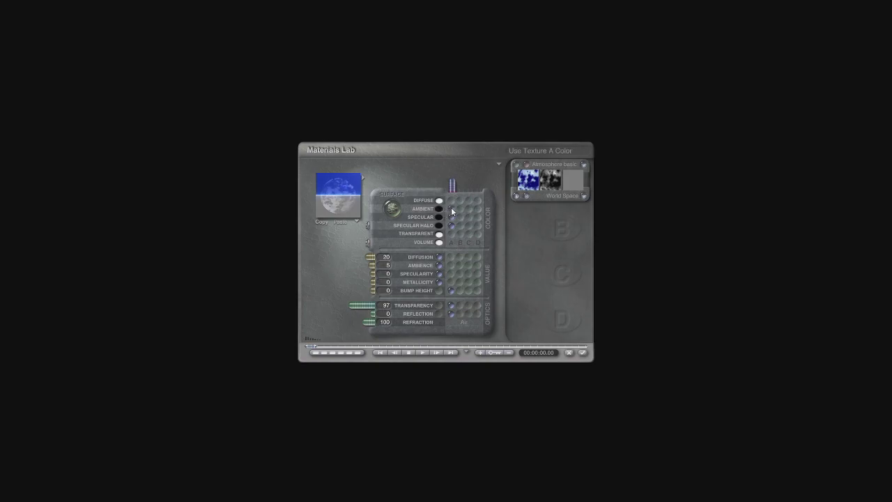
click(439, 200)
drag(440, 200, 451, 241)
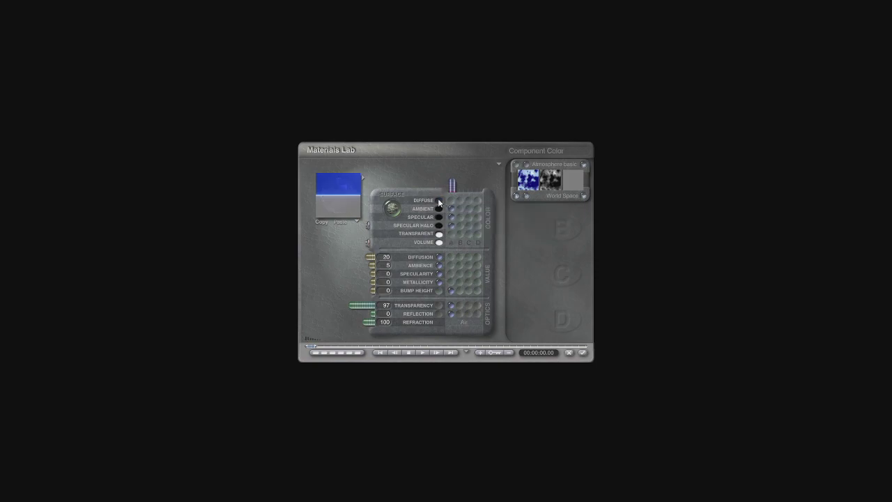
drag(440, 200, 518, 239)
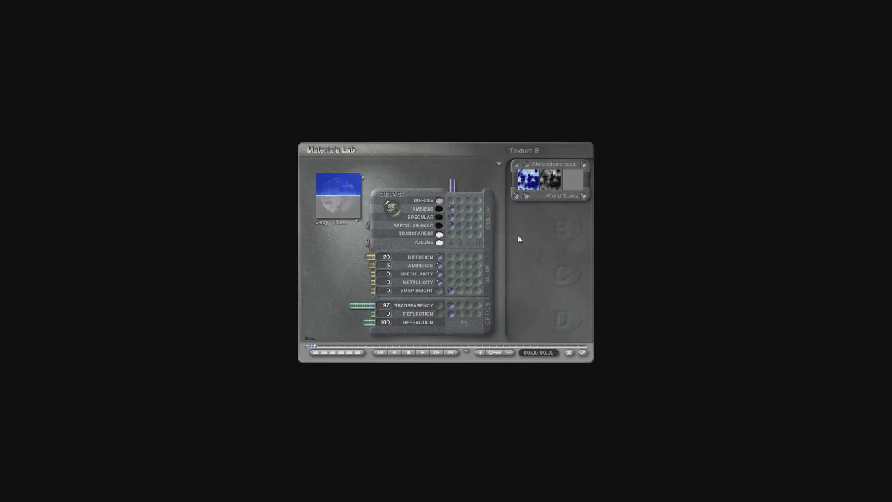
click(585, 355)
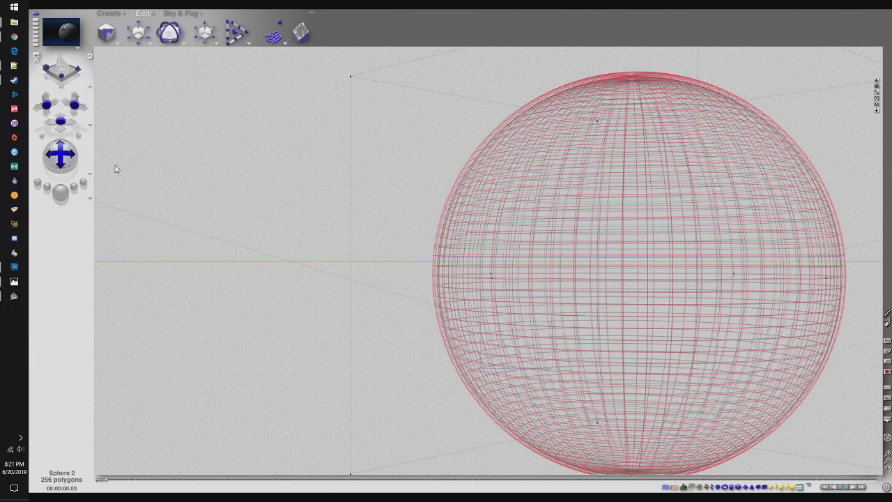
- Render the planet with the white clouds, then stop and return to wireframe
click(61, 194)
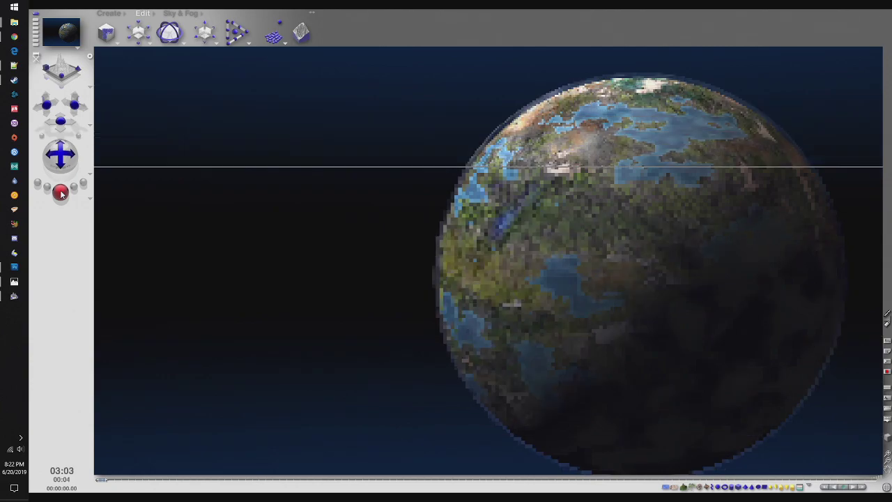
click(319, 200)
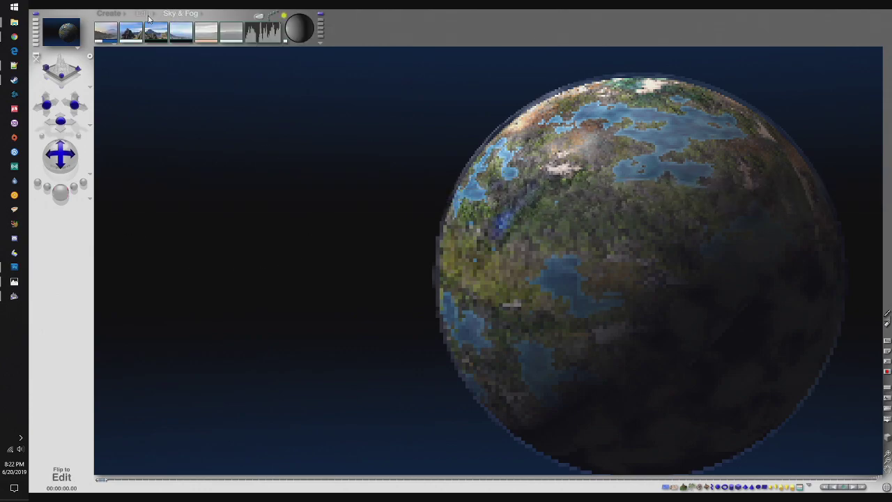
click(692, 104)
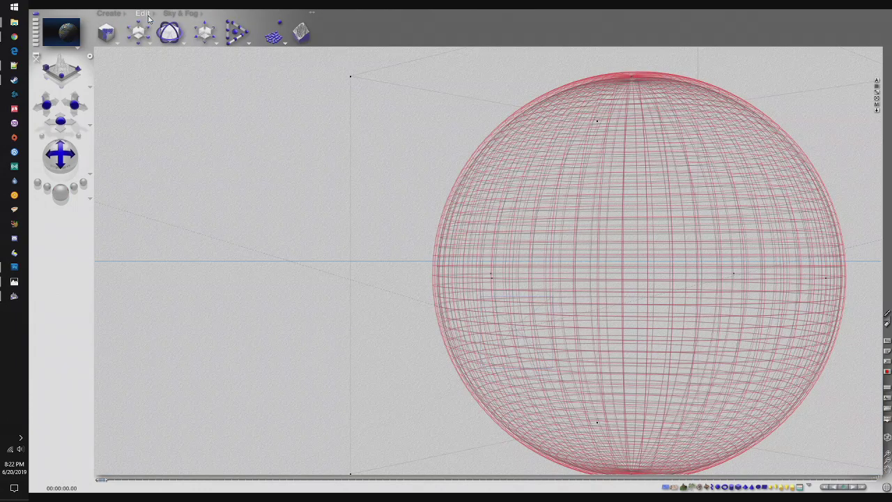
- Drive the cloud material's diffuse and ambient colours from texture A
click(878, 103)
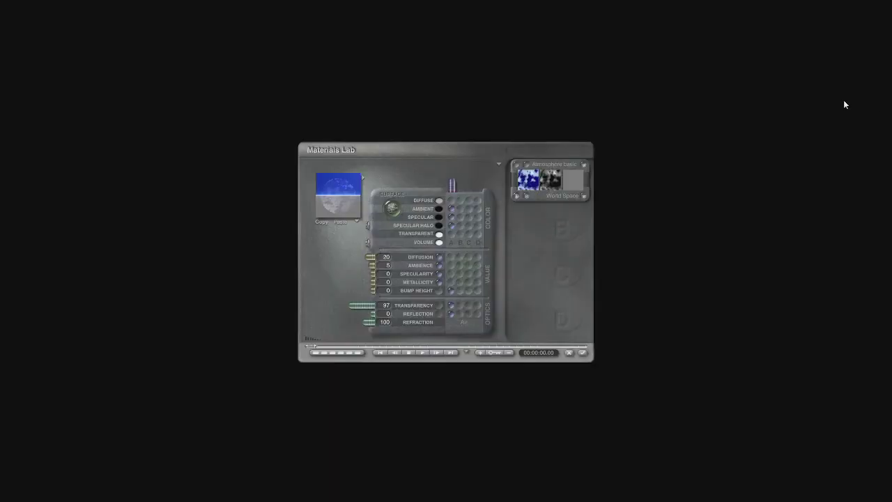
click(450, 202)
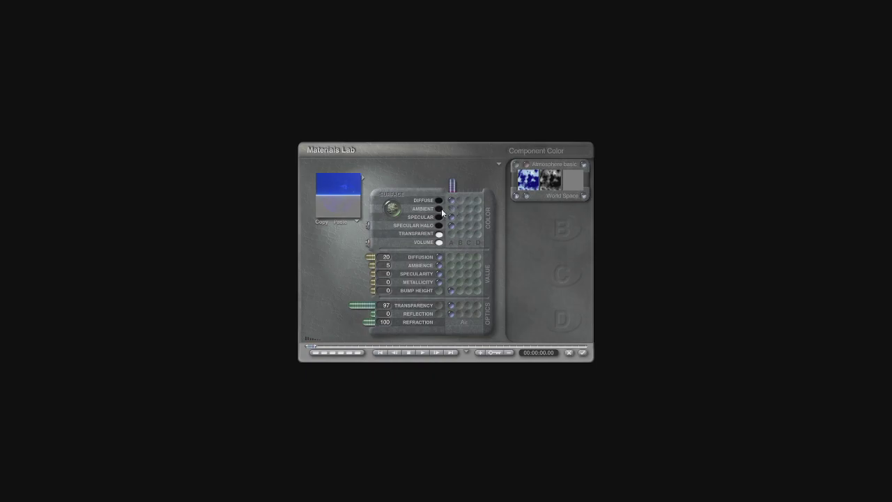
drag(441, 208, 564, 242)
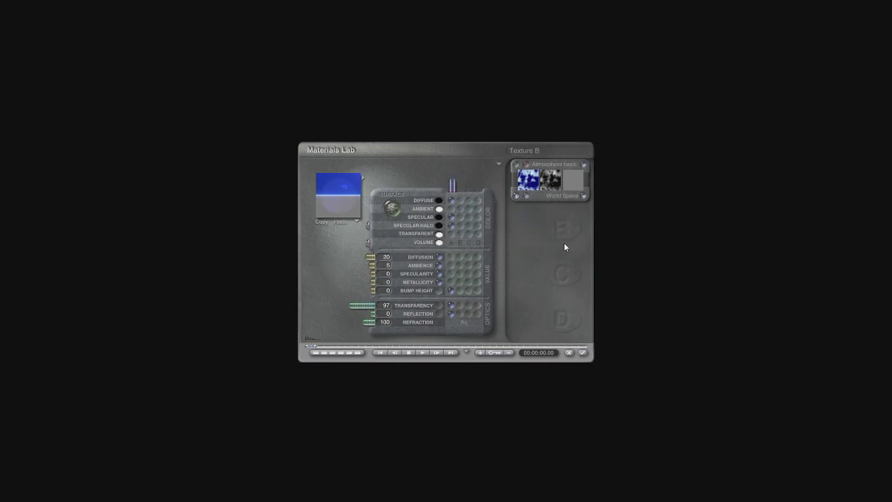
click(451, 209)
- Set Ambience to about 2 and Diffusion to 61, then render the planet
click(362, 265)
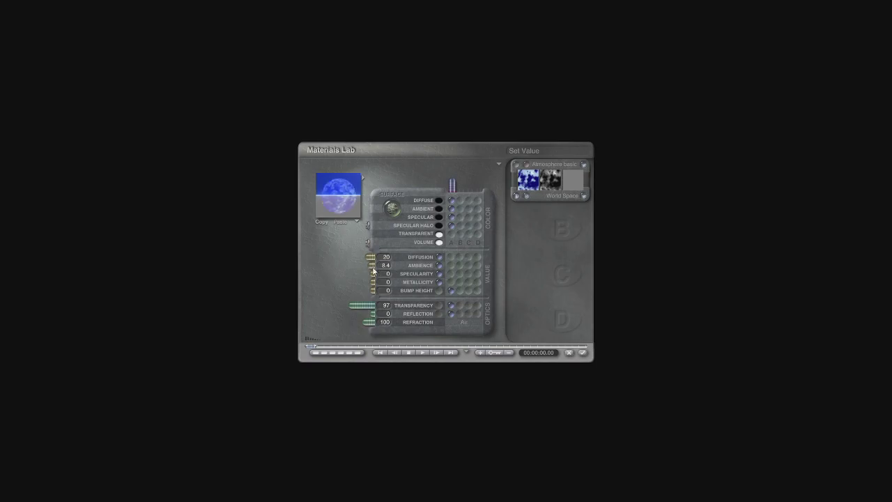
drag(362, 266, 374, 271)
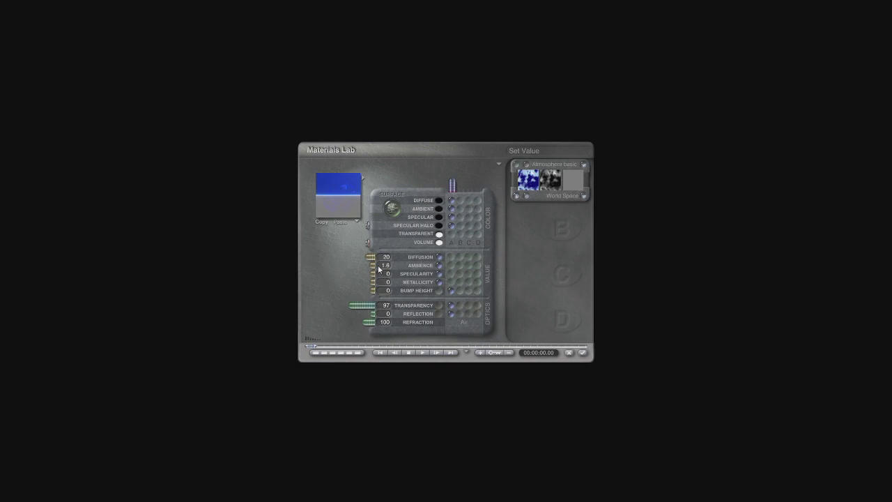
click(363, 257)
click(359, 258)
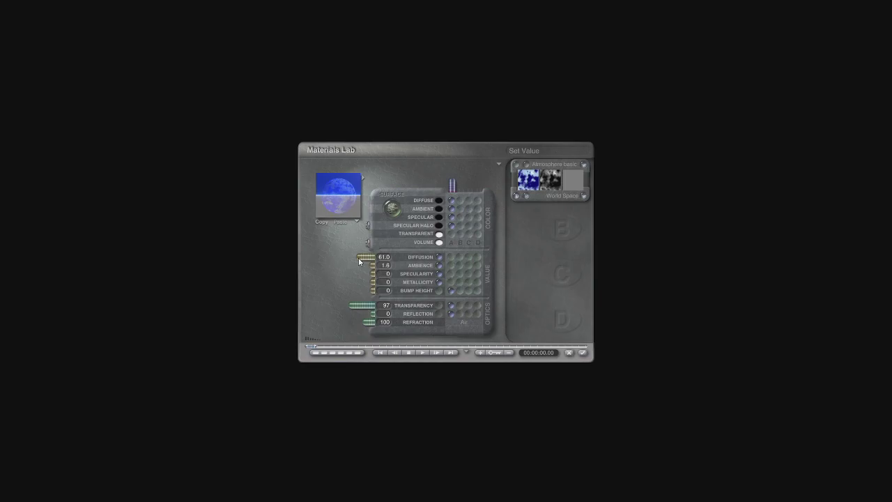
click(450, 256)
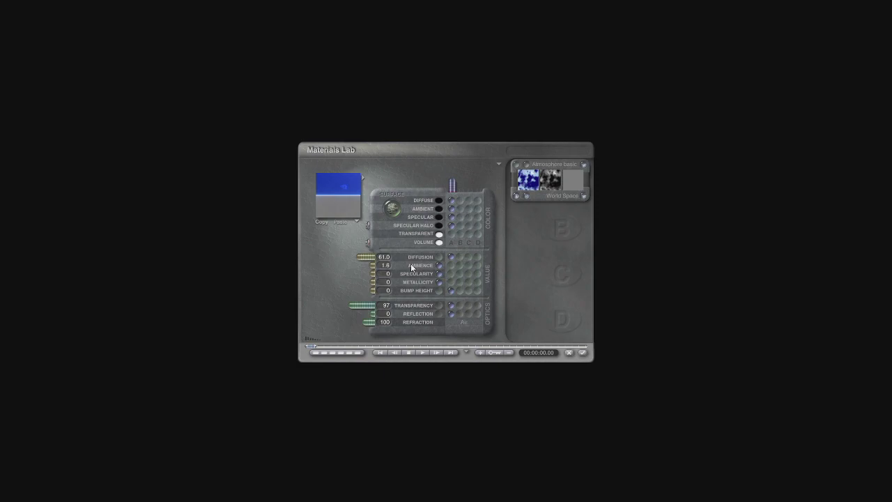
click(350, 265)
click(349, 257)
drag(357, 262, 385, 278)
click(582, 353)
click(60, 194)
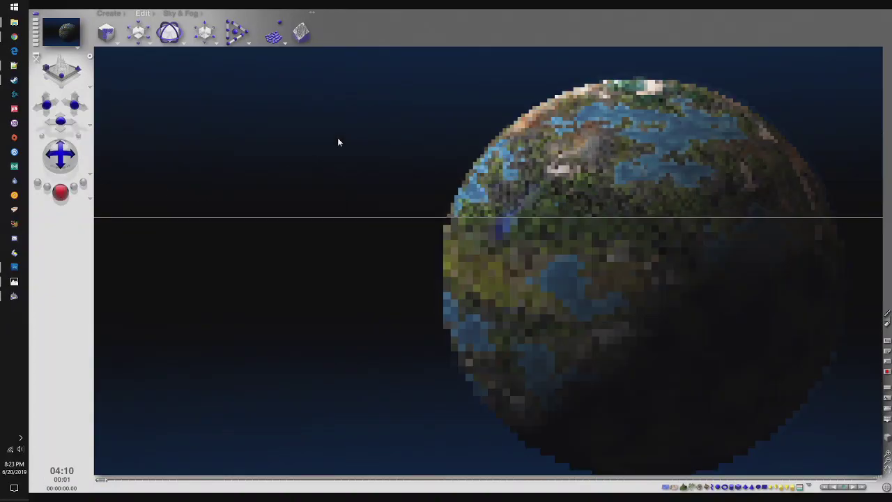
click(179, 14)
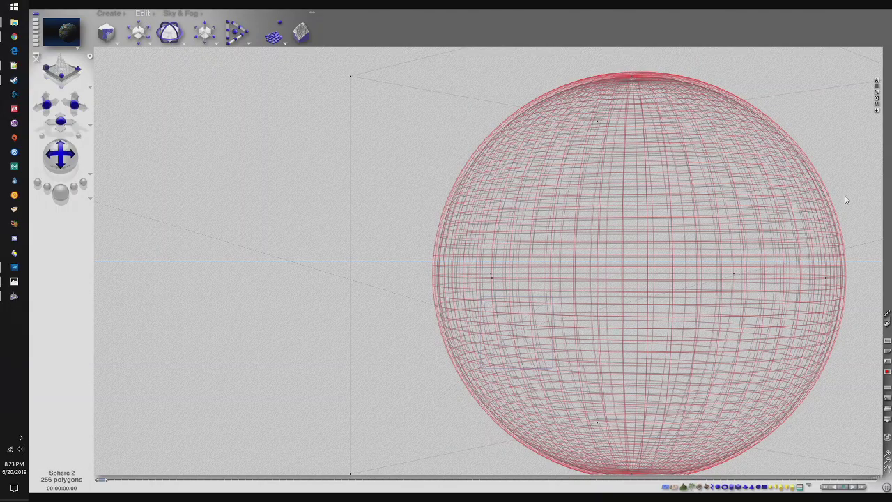
- Drive Specularity from texture A, lower Transparency to 62.7 and set Ambience to 28.8
click(877, 109)
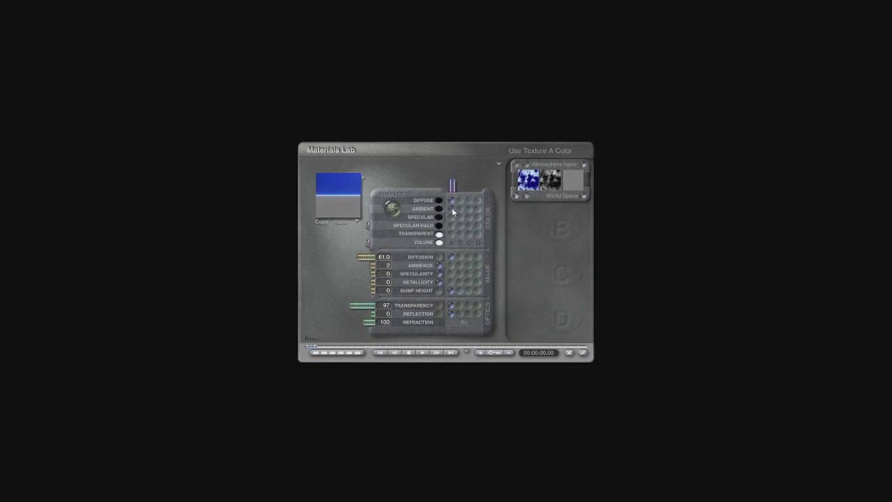
click(451, 274)
drag(346, 304, 357, 304)
drag(369, 267, 368, 270)
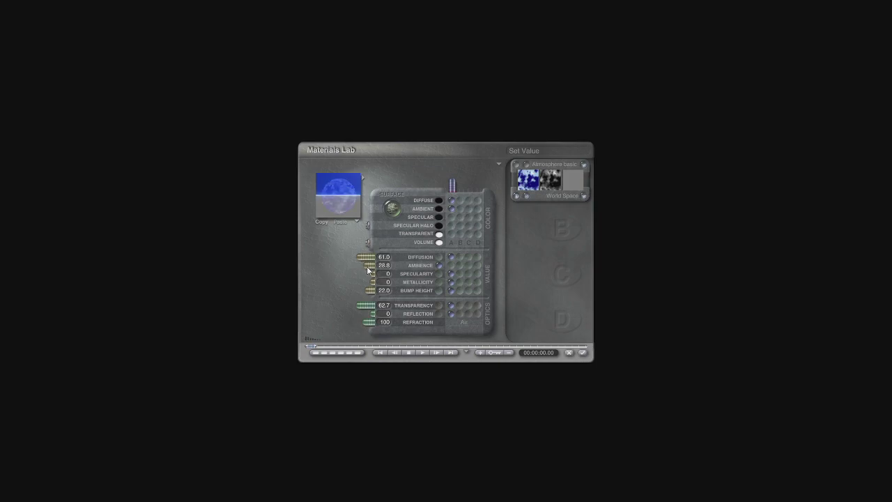
drag(368, 270, 376, 271)
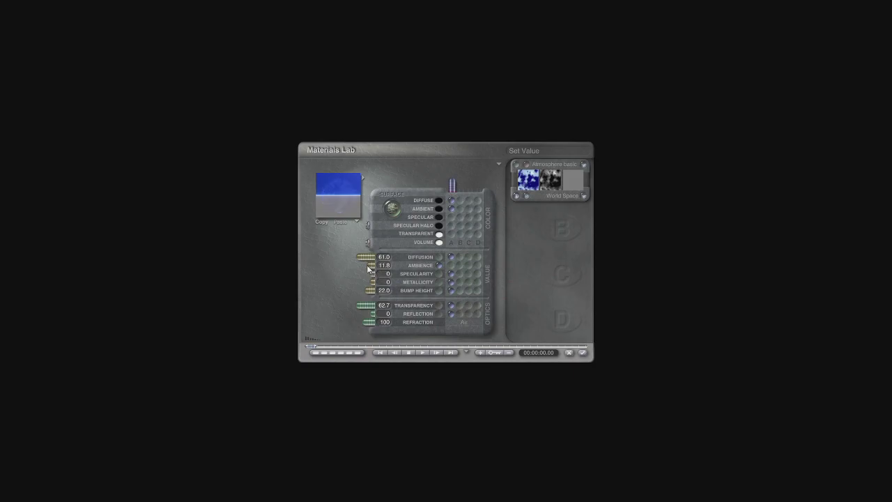
drag(368, 269, 365, 267)
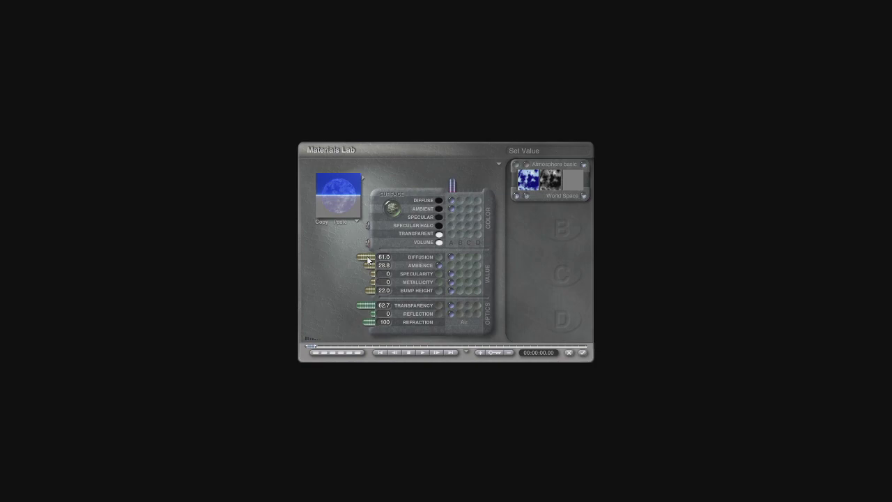
- Apply the Ambience 28.8 cloud material, render the planet, then go back to wireframe
click(583, 353)
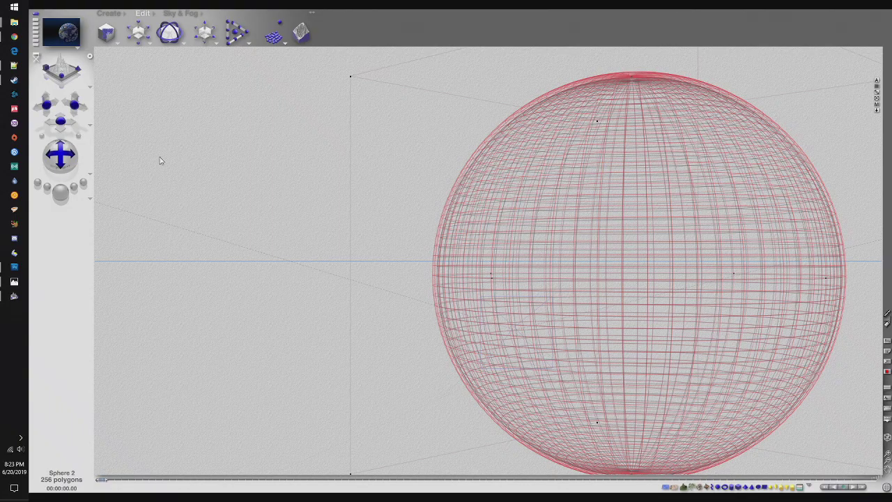
click(59, 194)
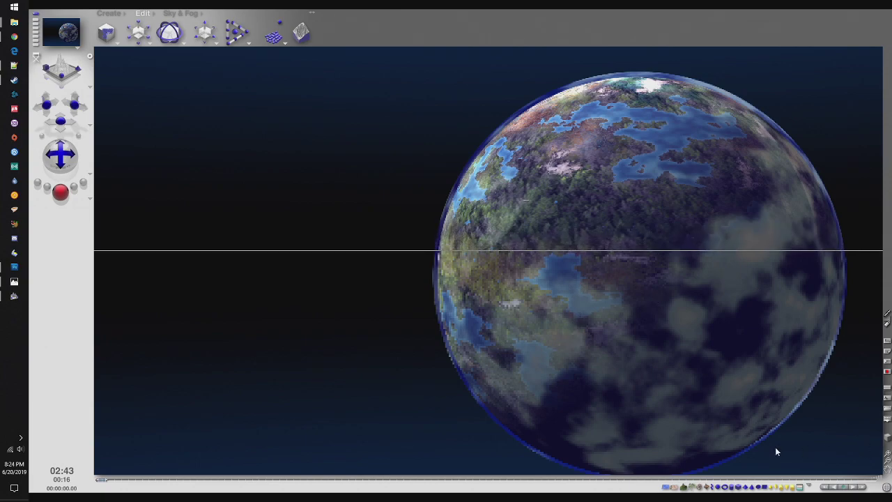
click(821, 412)
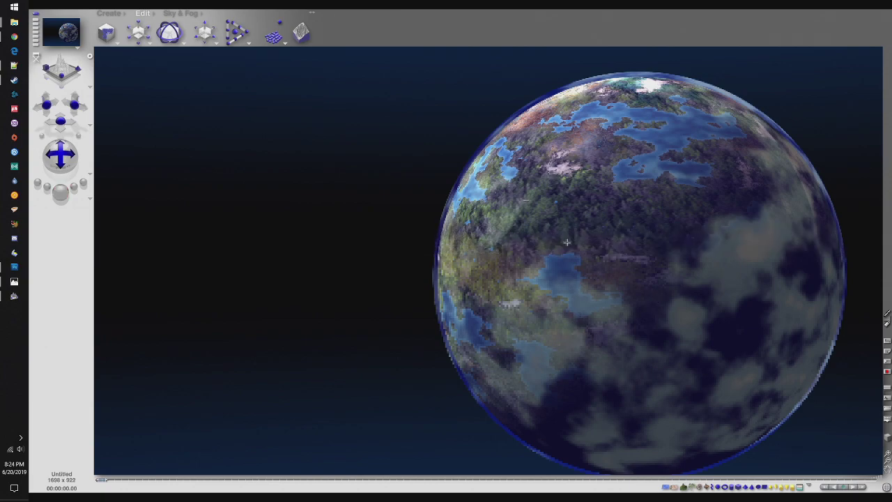
click(180, 13)
click(144, 14)
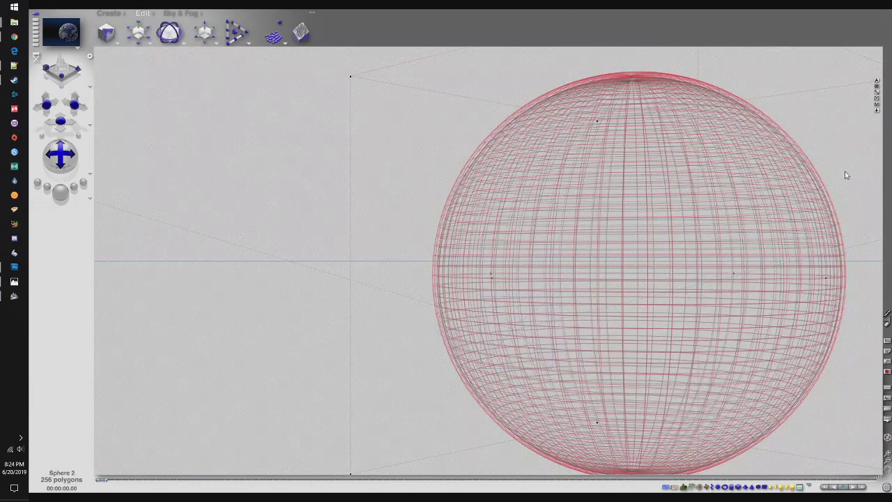
- Set the cloud sphere's Ambience to 0 driven by texture A and render a preview
click(877, 106)
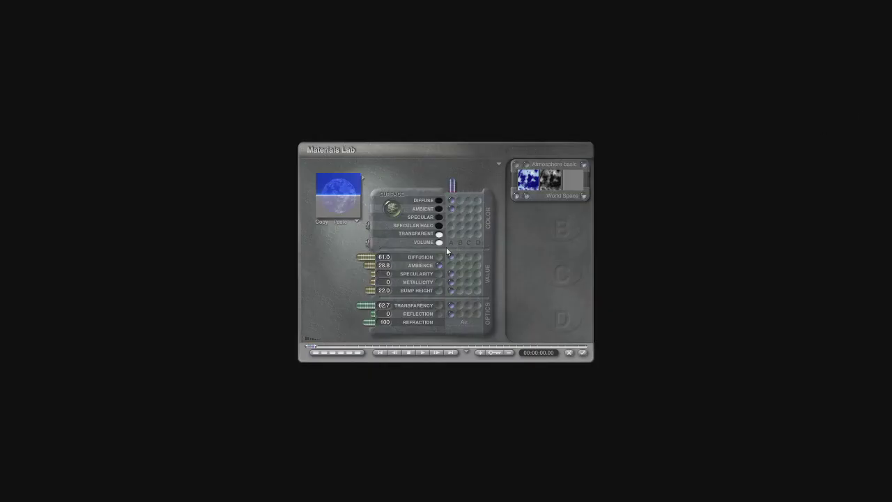
drag(369, 267, 388, 270)
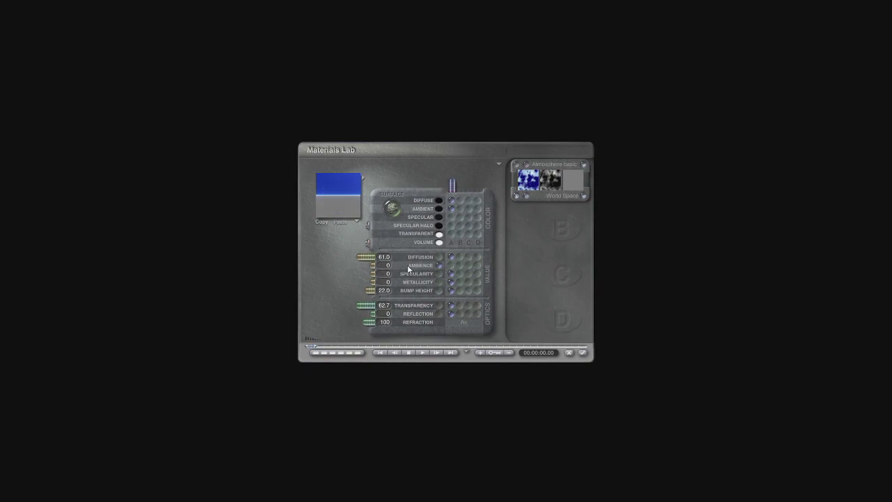
click(450, 267)
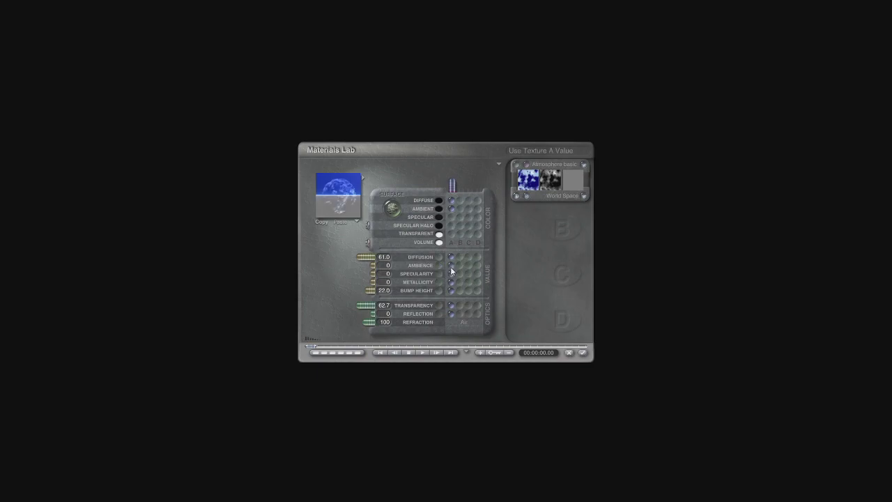
click(584, 353)
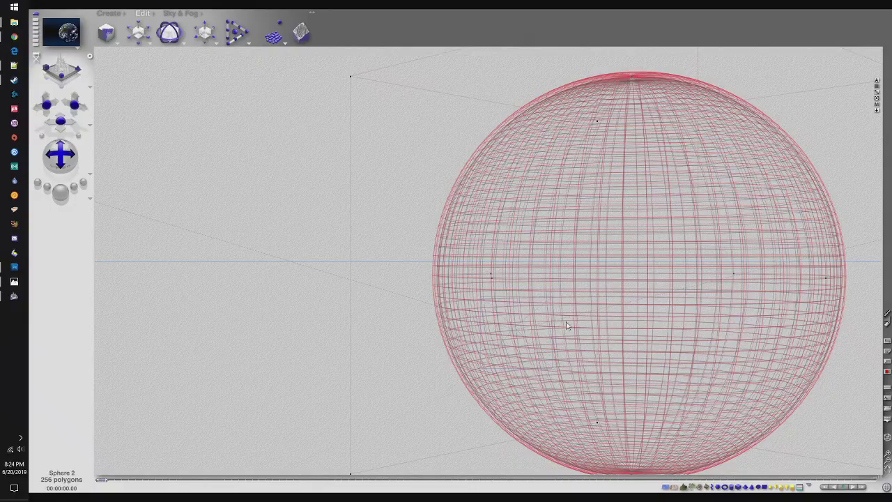
click(61, 192)
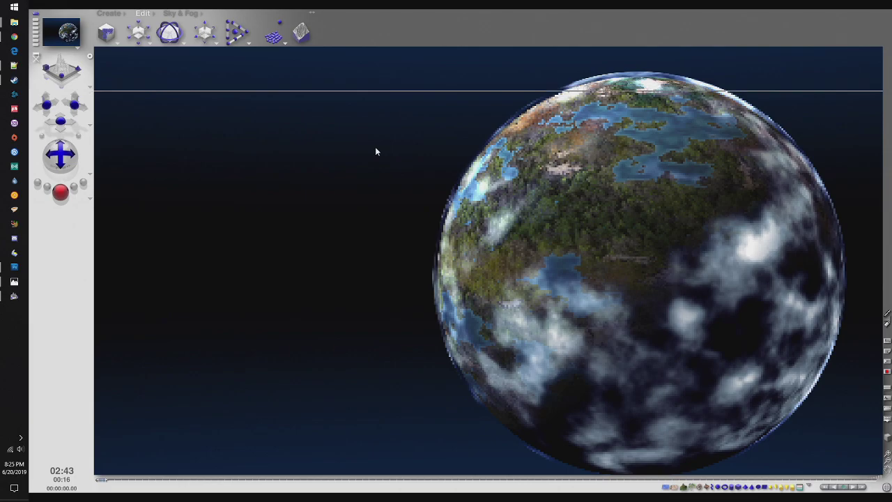
- Rotate the planet sphere 82.5° about its Z axis and render the new cloud orientation
click(279, 84)
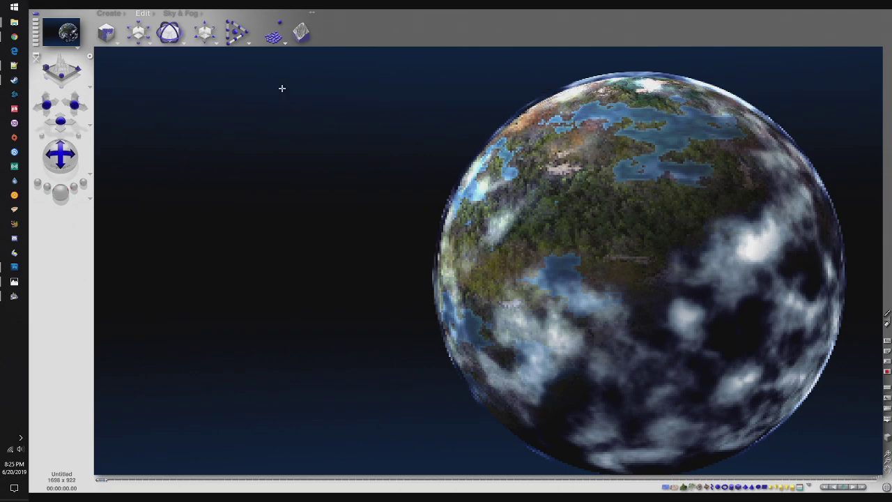
click(182, 14)
click(142, 14)
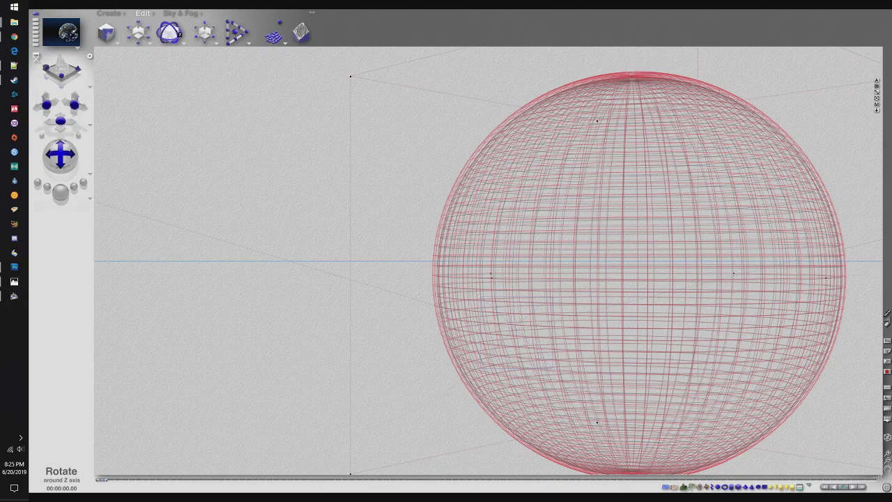
drag(178, 34, 234, 34)
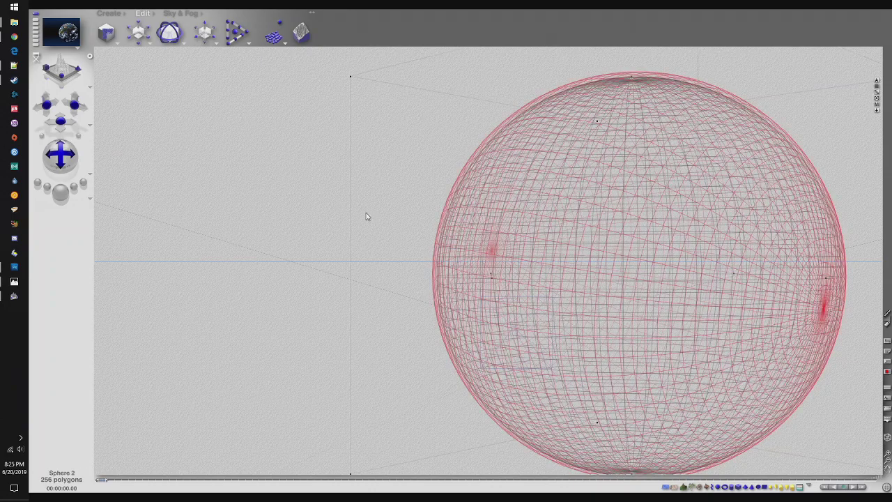
click(62, 195)
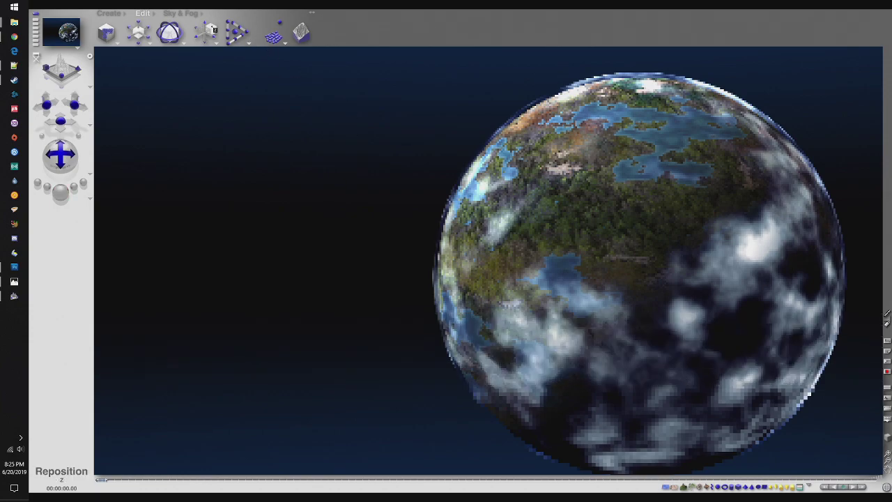
- Open the sphere's material and toggle its ambient colour to white and back to black
click(743, 129)
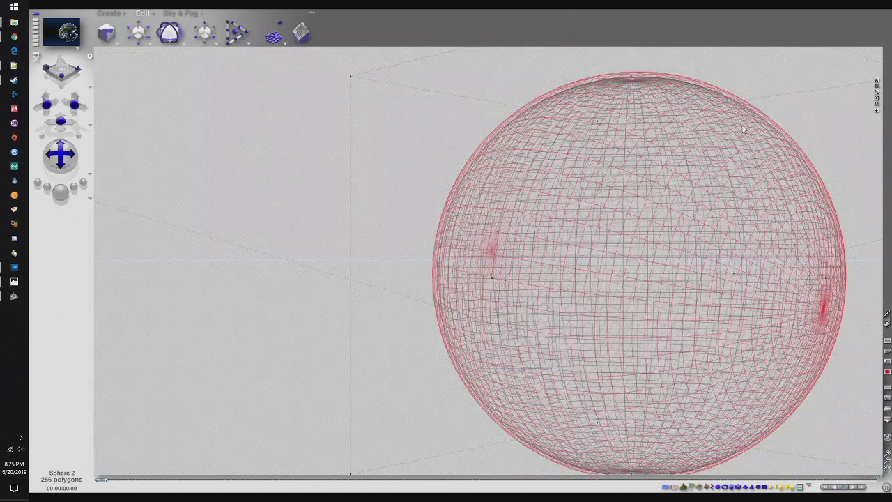
key(ctrl+m)
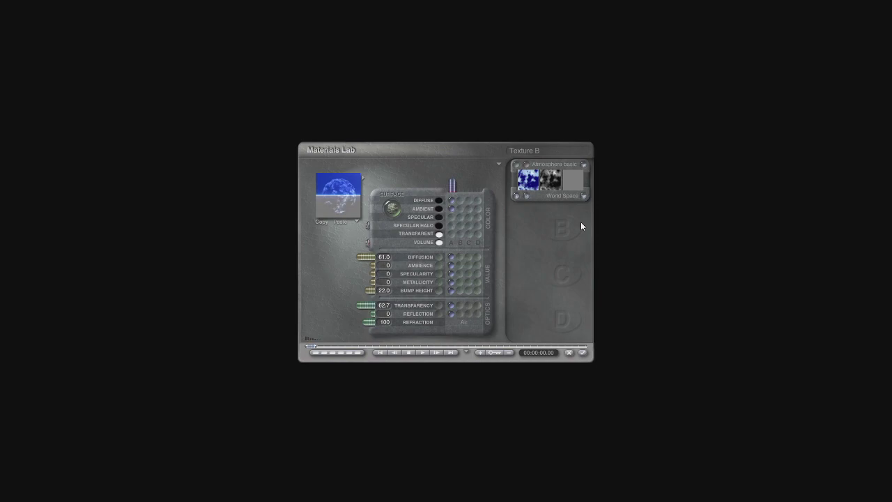
click(439, 209)
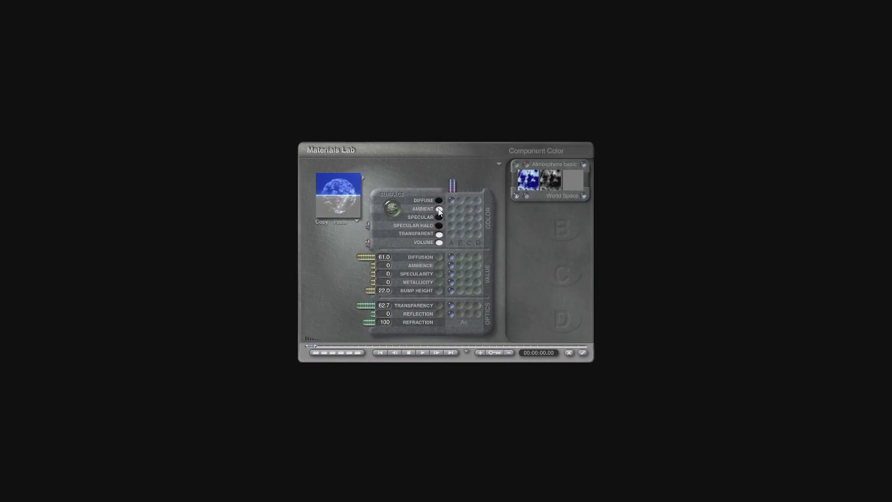
click(439, 209)
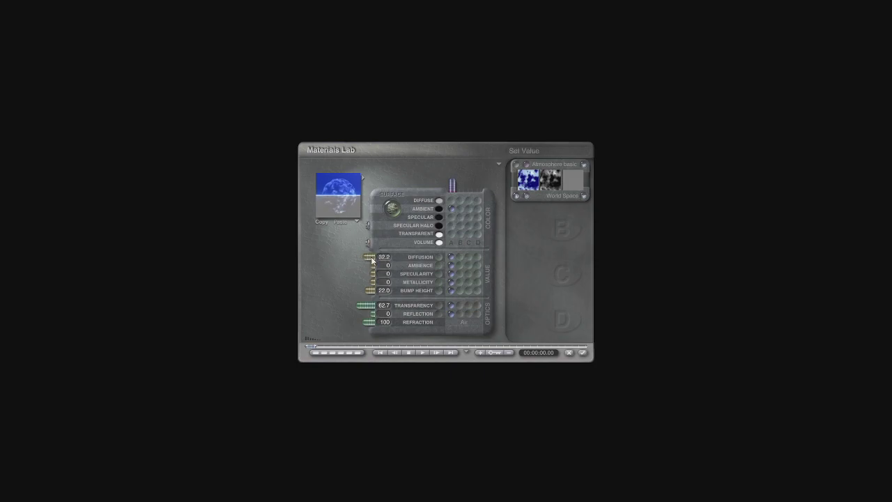
- Set the cloud material's Diffusion to 0 and Transparency to 97
drag(366, 260, 383, 263)
drag(359, 305, 385, 301)
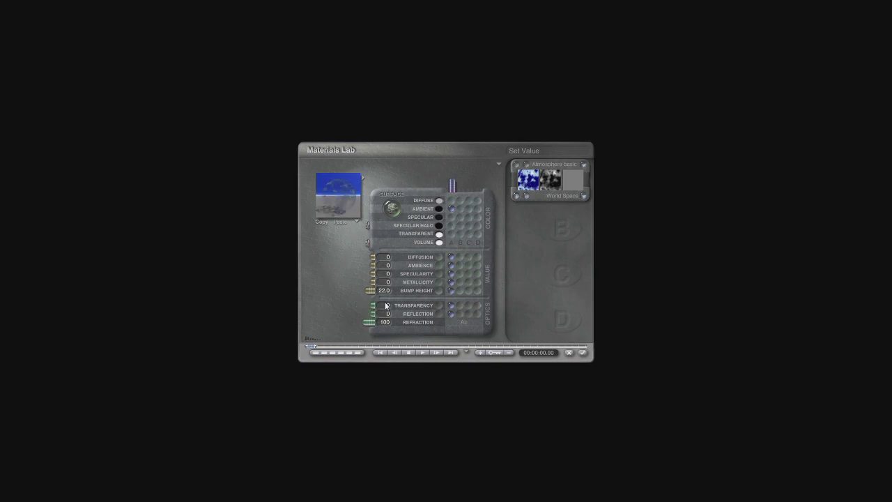
click(383, 305)
text(97)
key(Return)
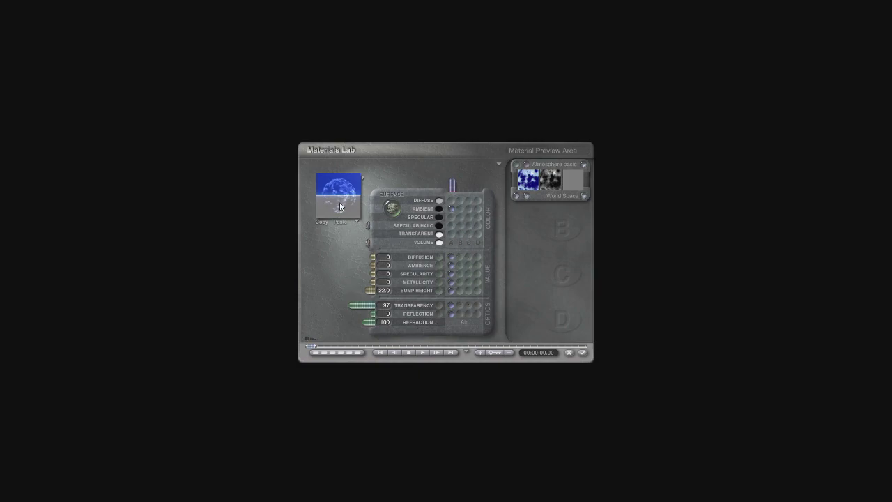
- Apply the material, render the planet, and return to wireframe
click(583, 353)
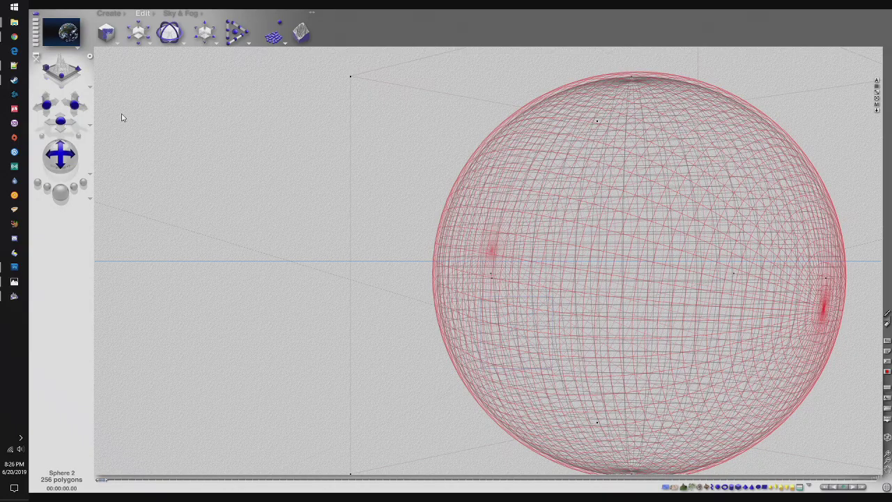
click(60, 189)
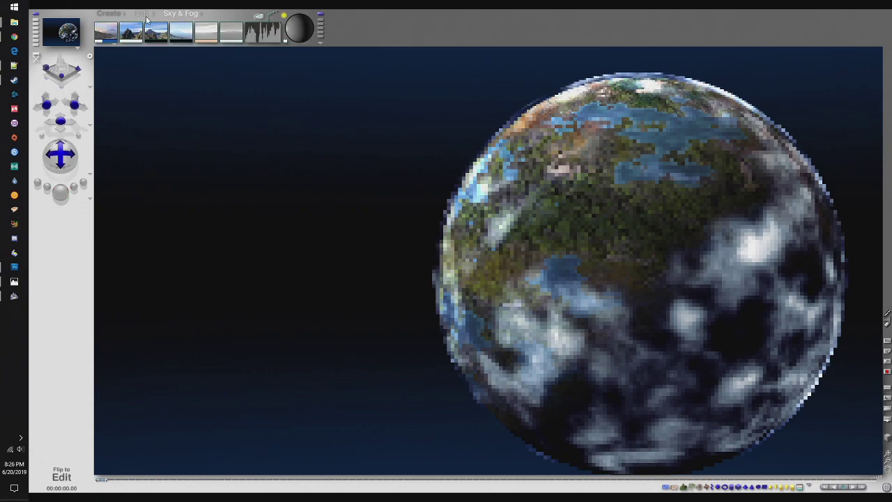
click(320, 32)
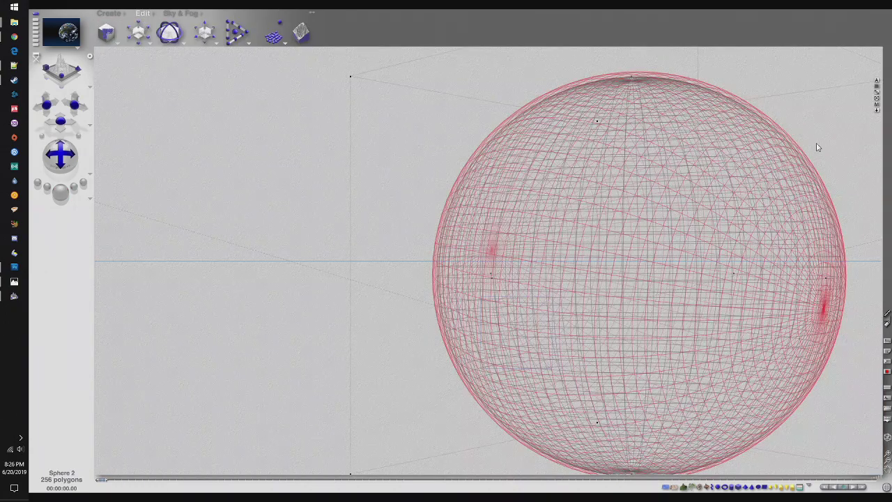
- Make the cloud material's ambient colour white and render the planet with brighter clouds
click(878, 108)
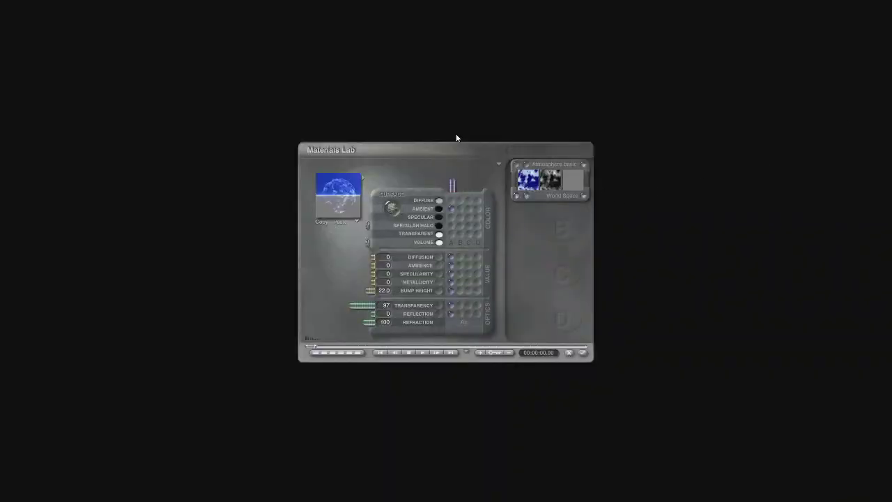
click(439, 209)
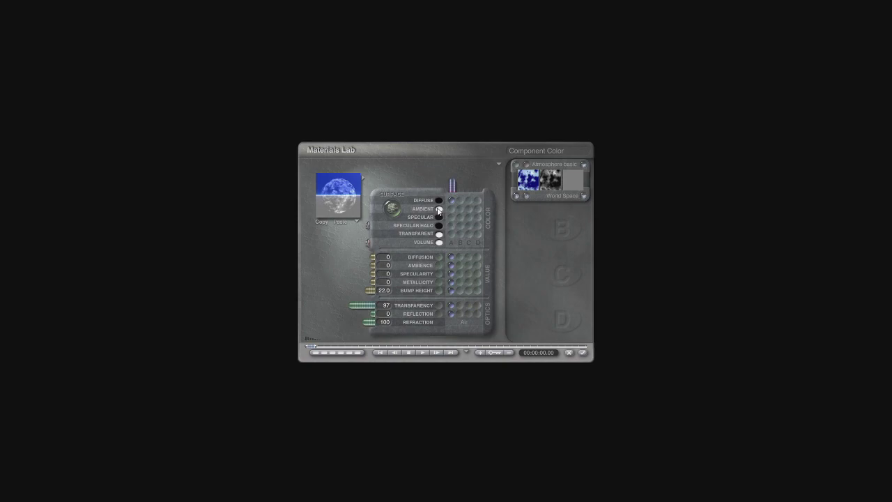
click(583, 352)
click(61, 193)
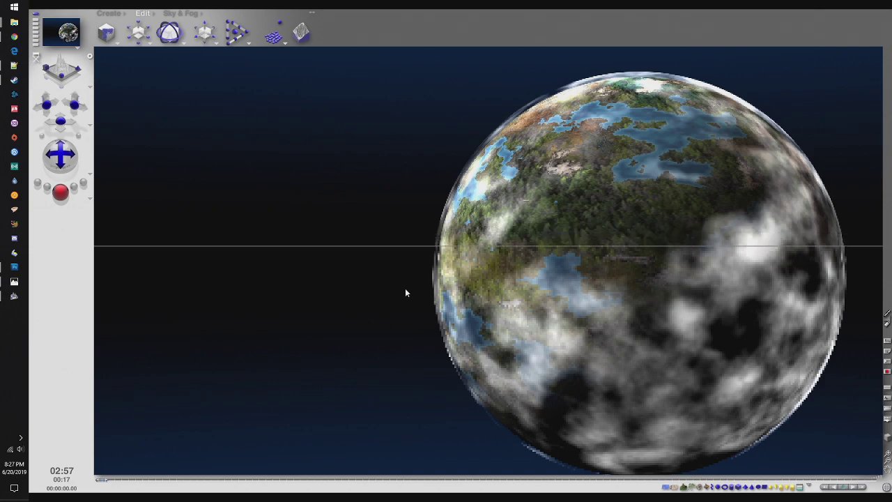
click(405, 288)
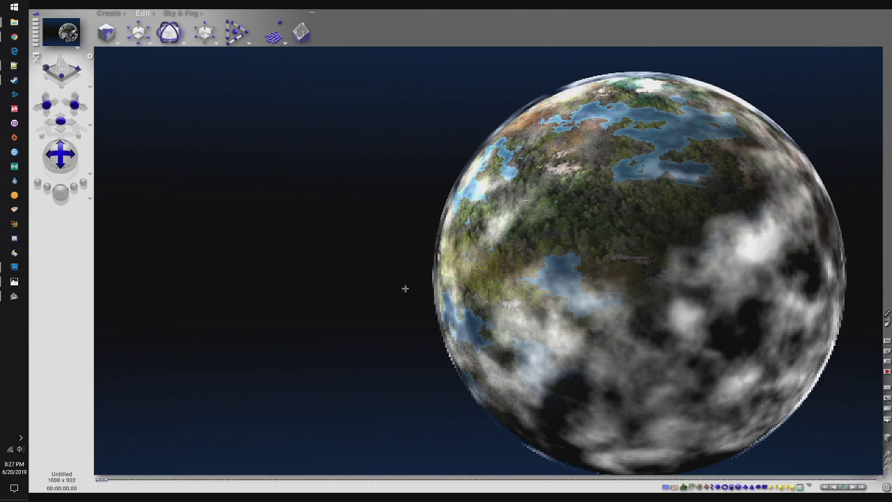
click(173, 14)
- Switch the cloud ambient colour back to black and render the cloud-covered planet again
click(141, 13)
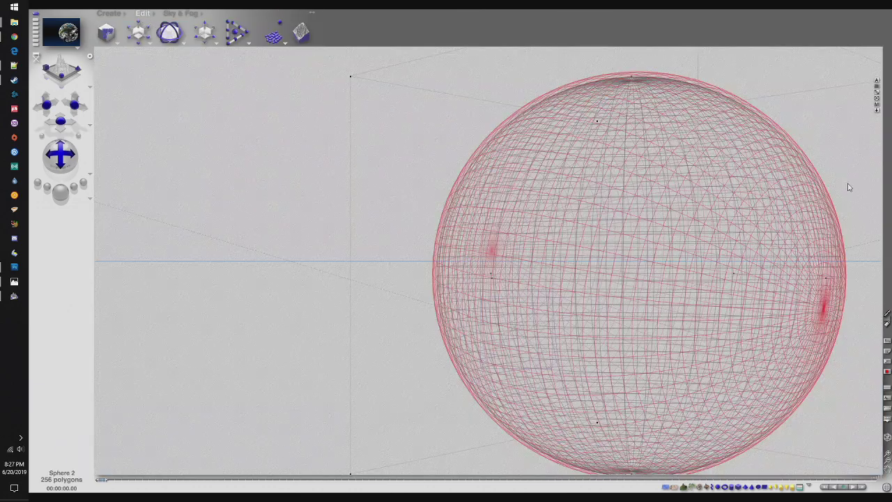
click(877, 110)
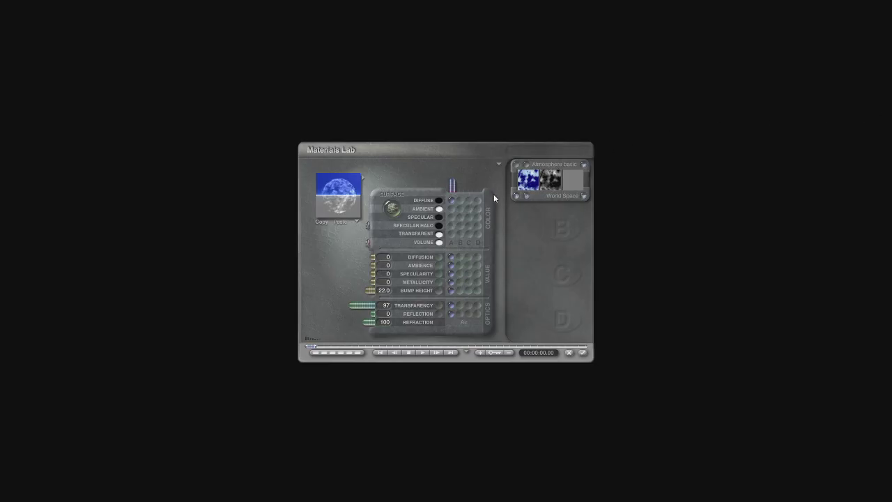
click(452, 210)
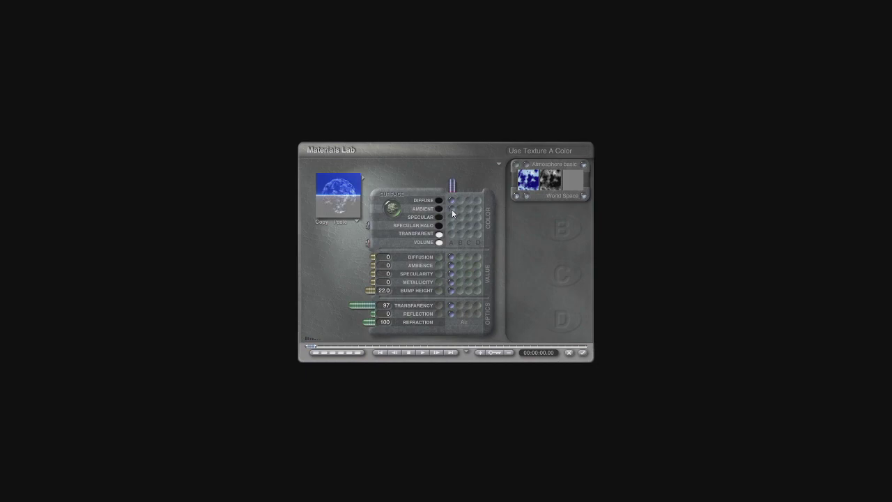
click(583, 353)
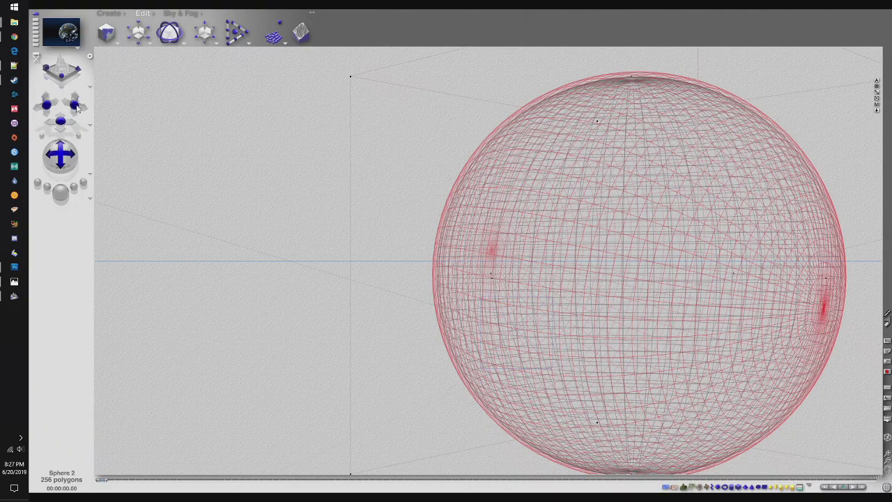
click(60, 192)
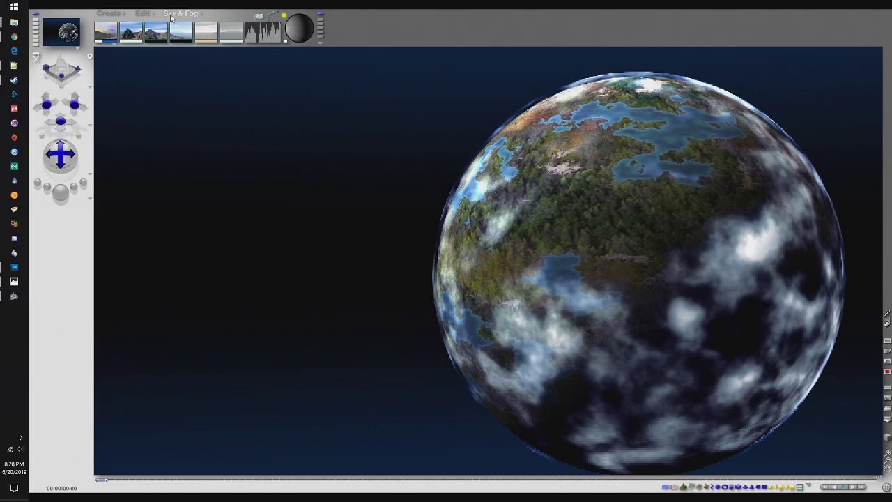
click(144, 14)
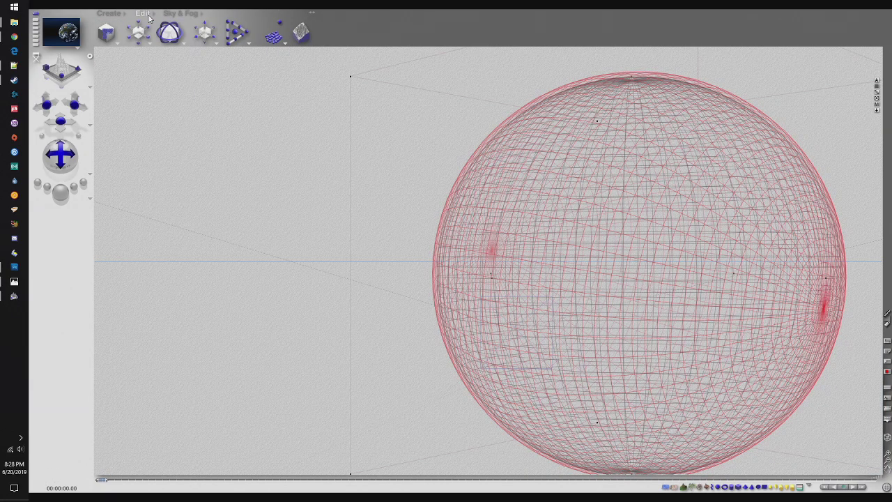
- Check the grey sphere beneath, then choose the Atmosphere2 texture for the cloud sphere
click(877, 112)
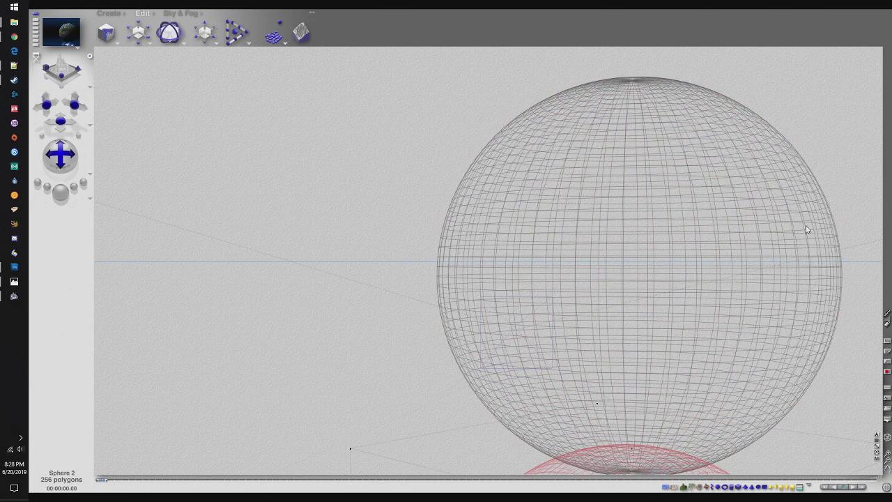
drag(641, 471, 641, 73)
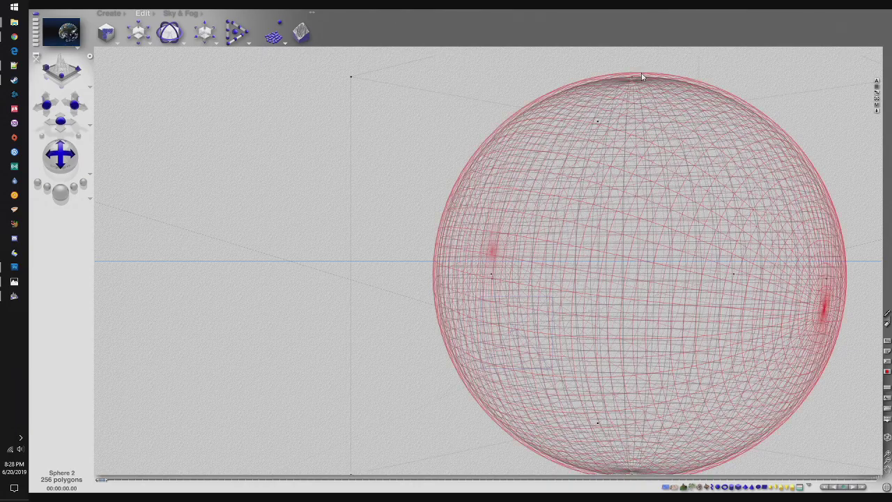
click(879, 105)
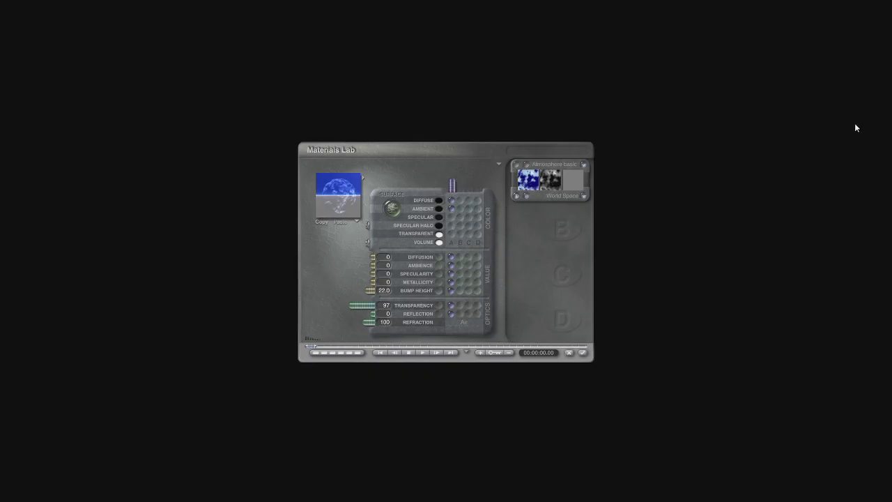
click(584, 165)
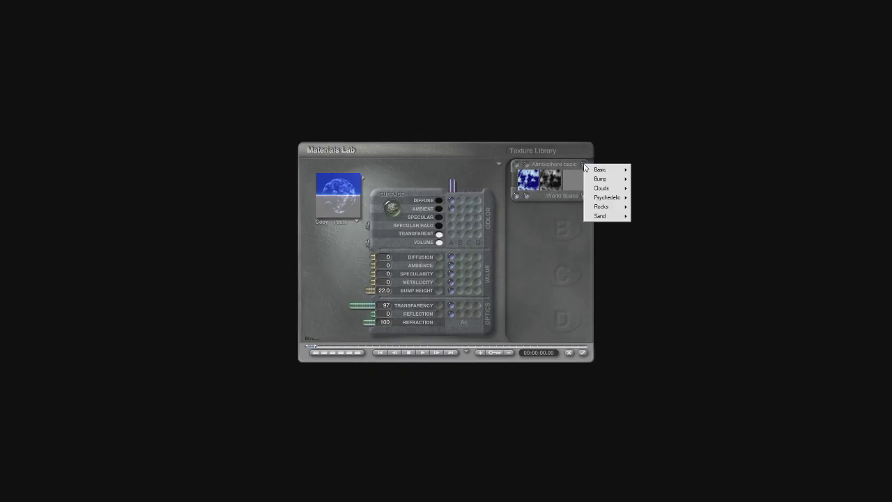
mouse_move(608, 175)
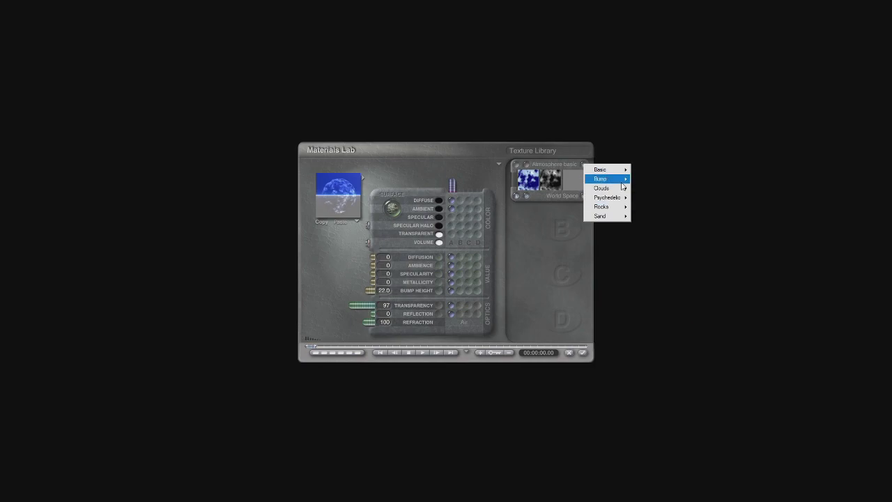
click(655, 172)
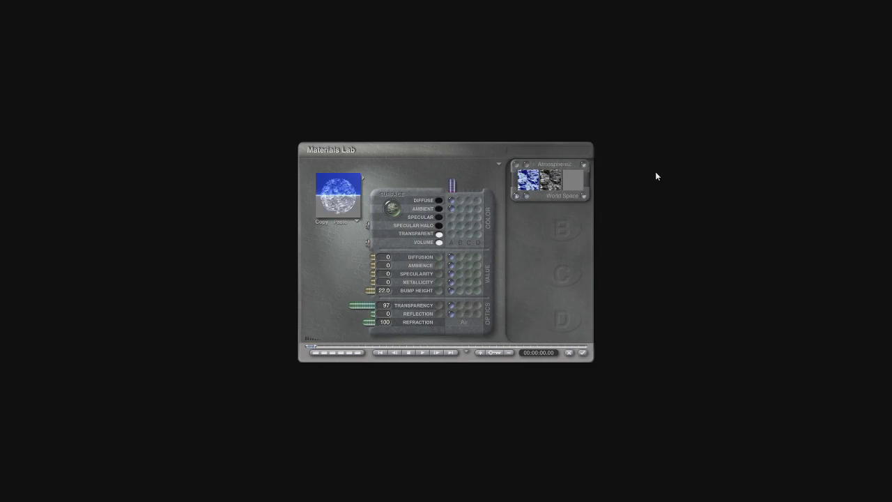
- Apply the Atmosphere2 material and run a partial test render, then return to wireframe
click(583, 353)
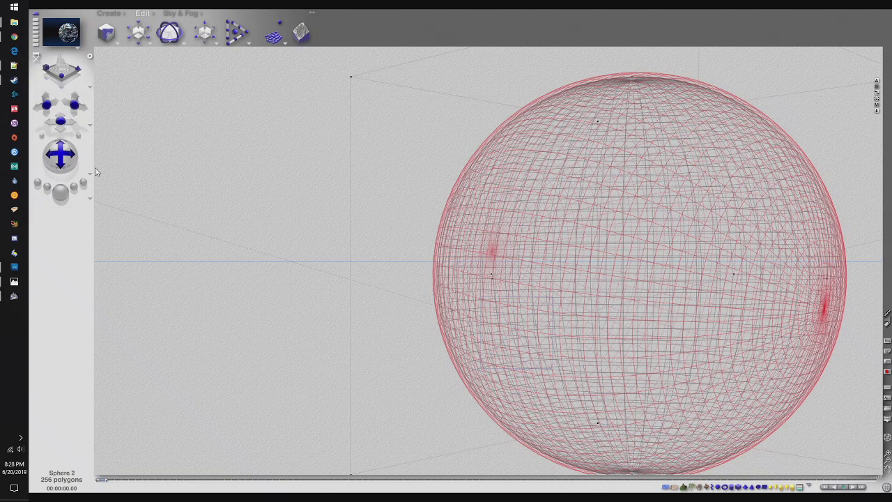
click(62, 194)
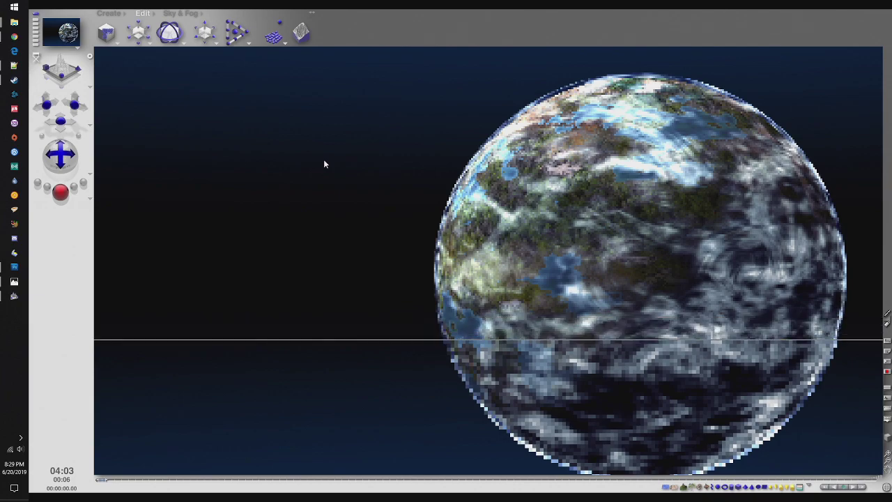
click(323, 163)
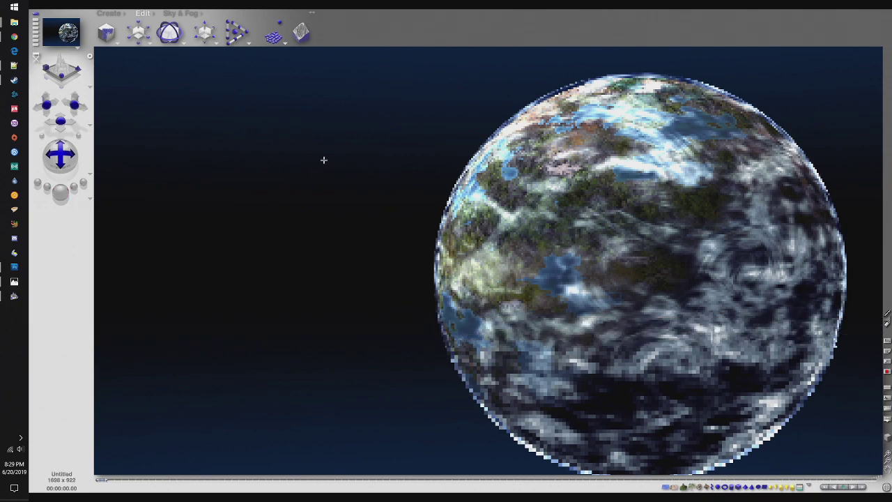
click(109, 13)
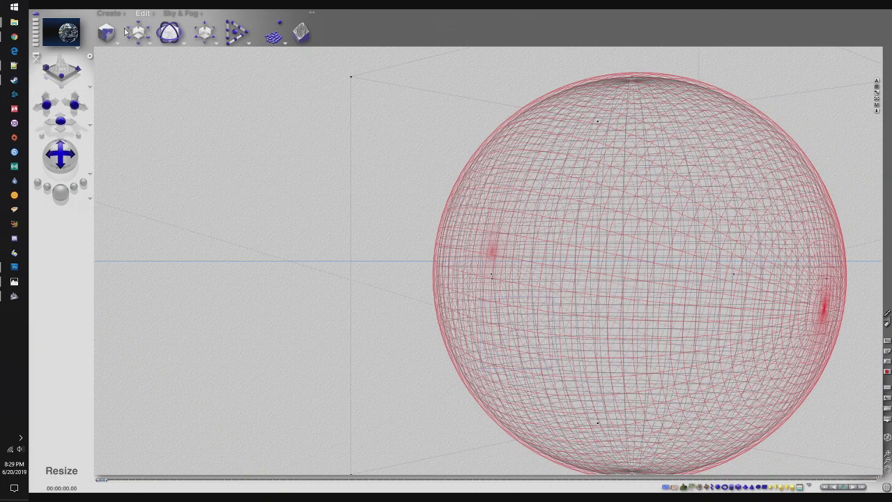
click(110, 14)
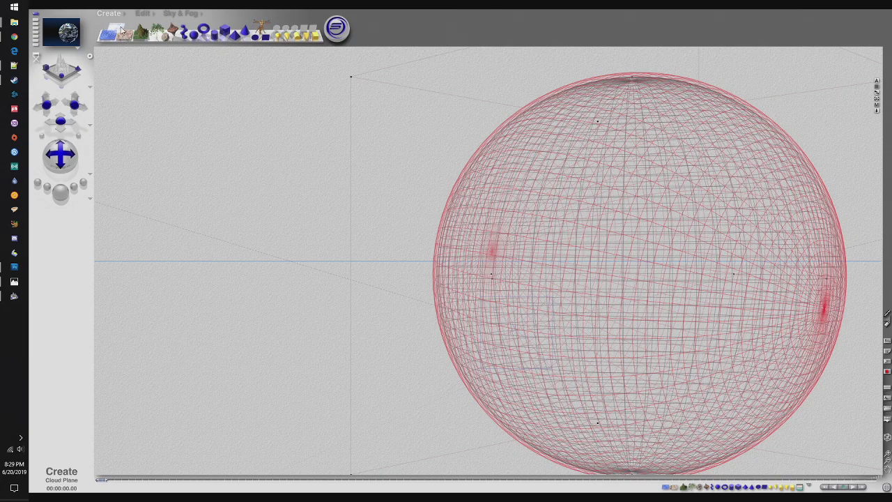
- Add a cloud plane (Plane 3), rotate it, and reposition it along z, y and x
click(120, 30)
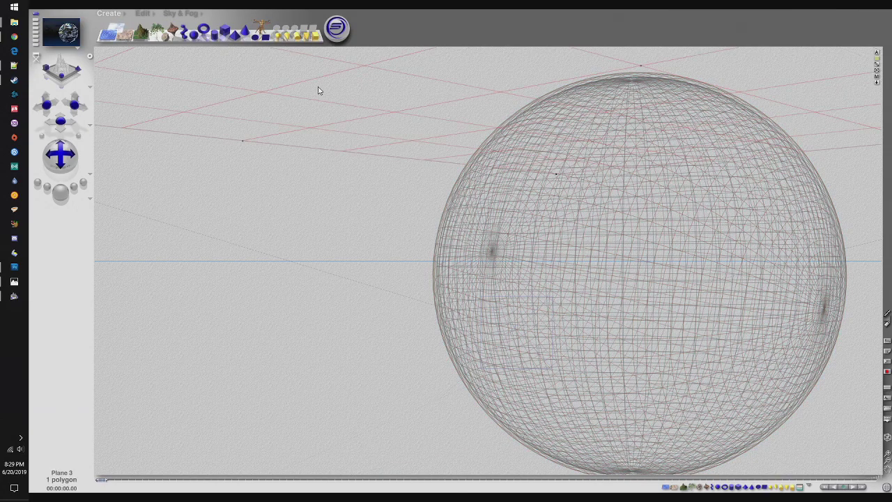
click(142, 14)
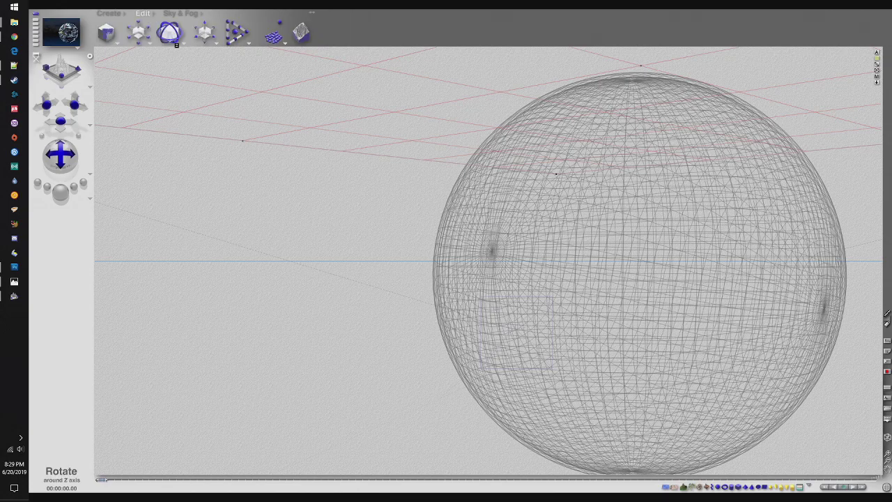
drag(168, 39, 171, 42)
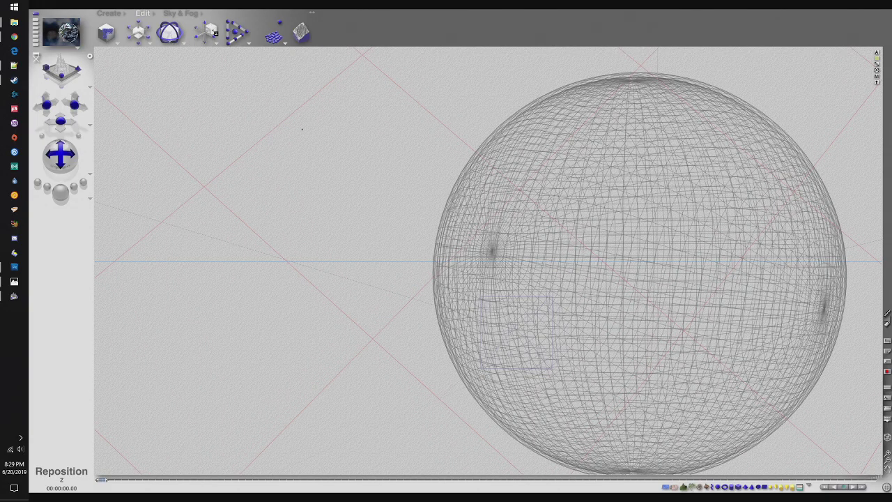
drag(207, 33, 202, 31)
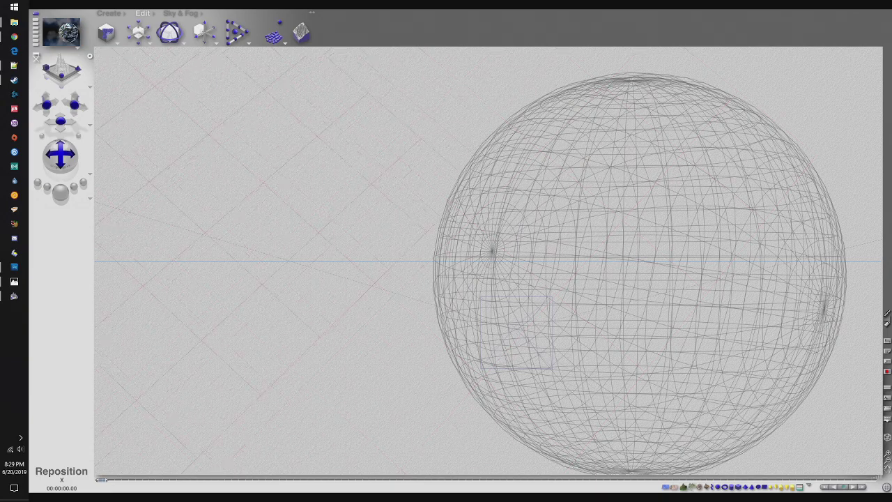
drag(202, 32, 208, 48)
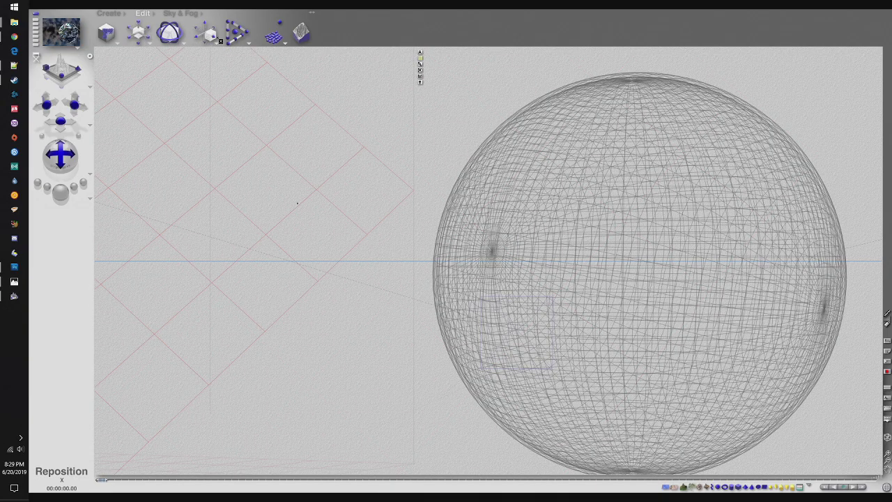
mouse_move(218, 36)
mouse_down()
mouse_move(240, 37)
mouse_move(220, 40)
mouse_up()
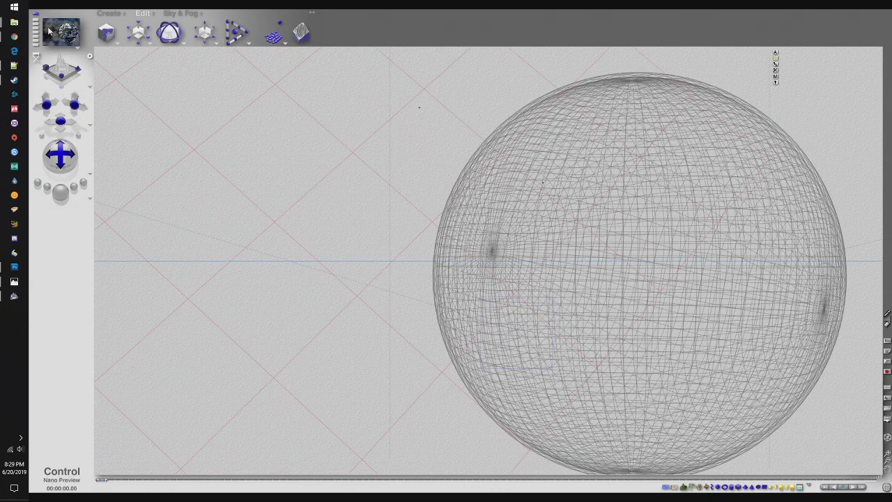
- Give the plane a Stars texture material with its diffuse colour driven by texture A
click(776, 79)
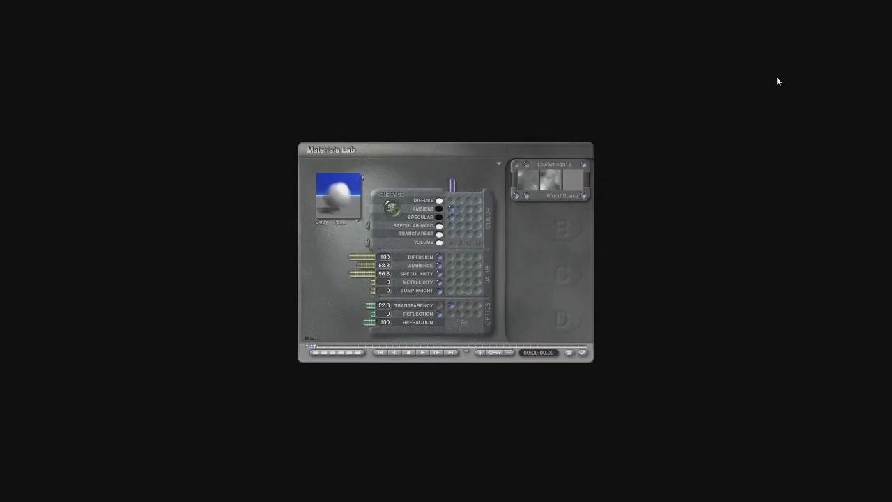
click(585, 167)
mouse_move(606, 189)
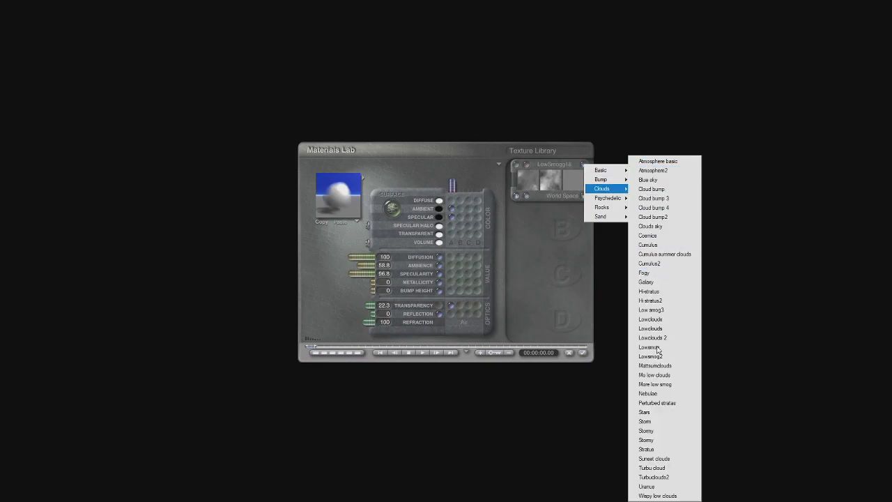
click(646, 413)
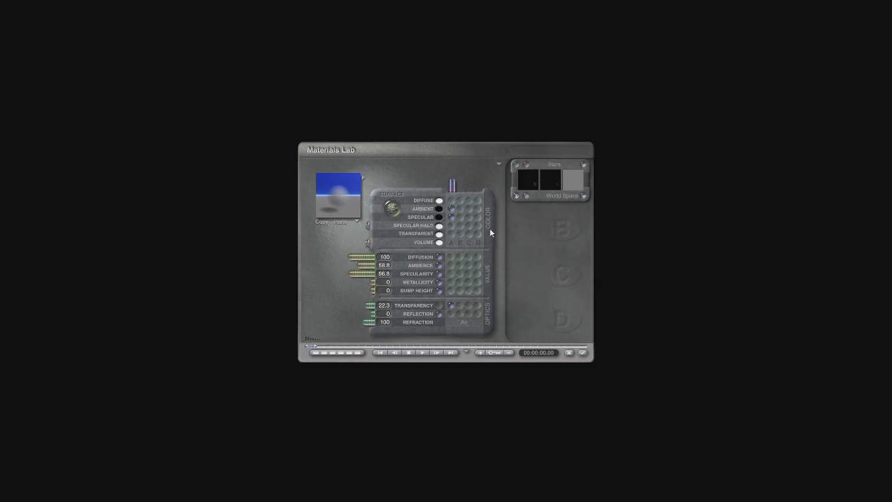
click(452, 201)
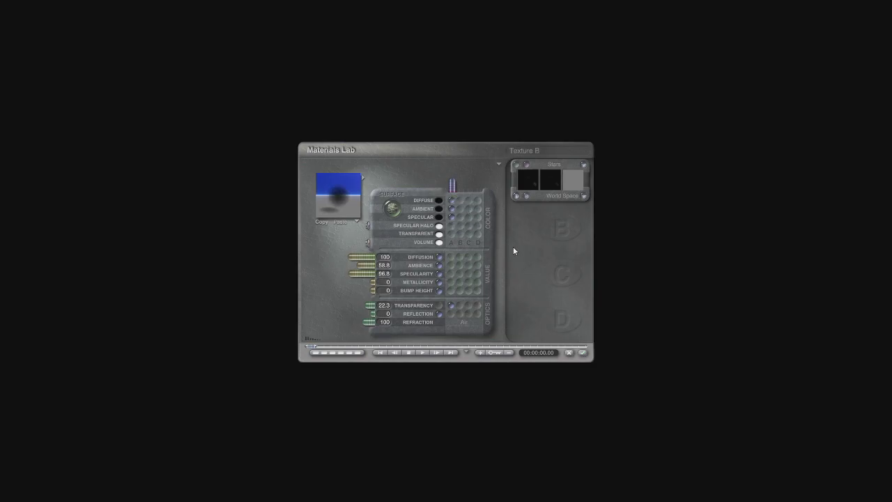
click(584, 352)
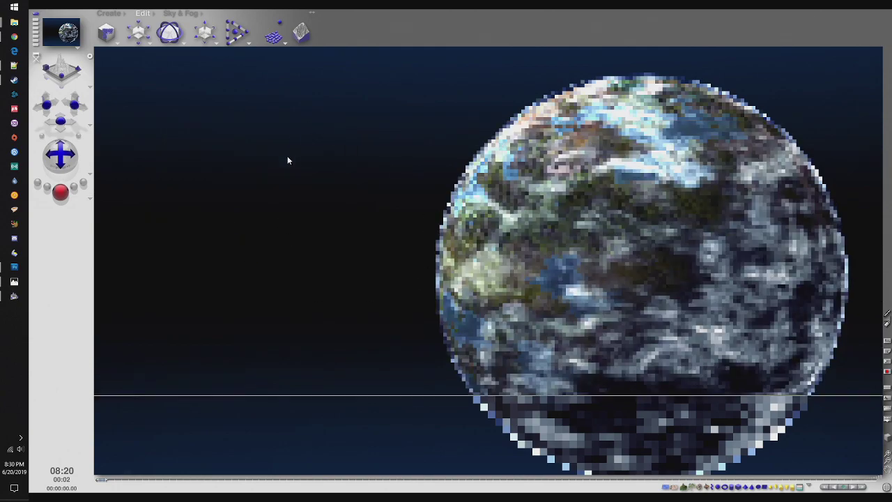
- Change the cloud cover frequency and amplitude and test-render the scene
click(170, 13)
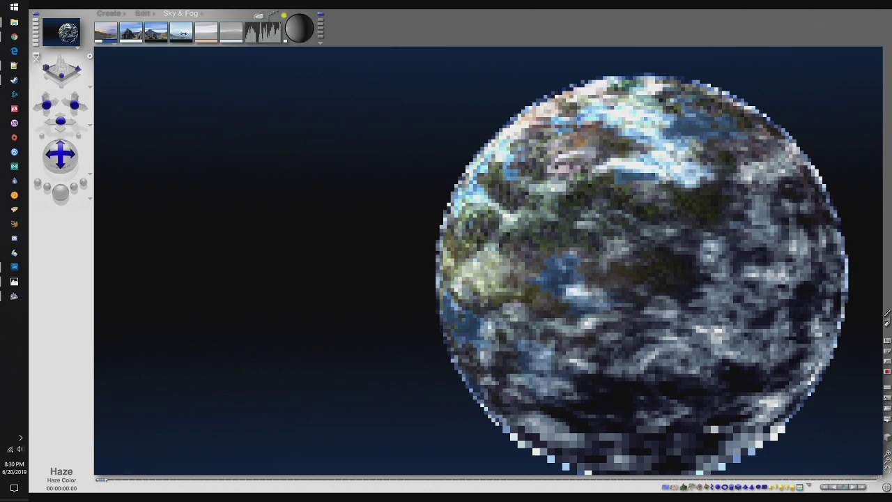
click(230, 32)
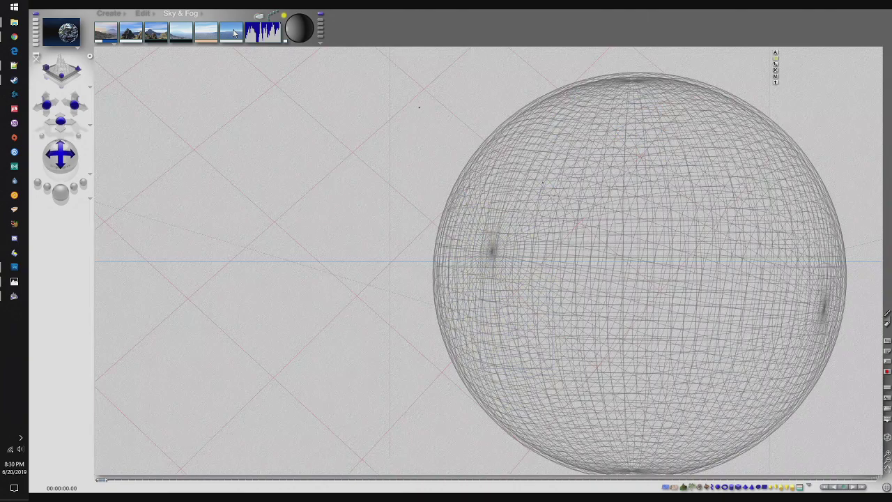
drag(263, 31, 209, 64)
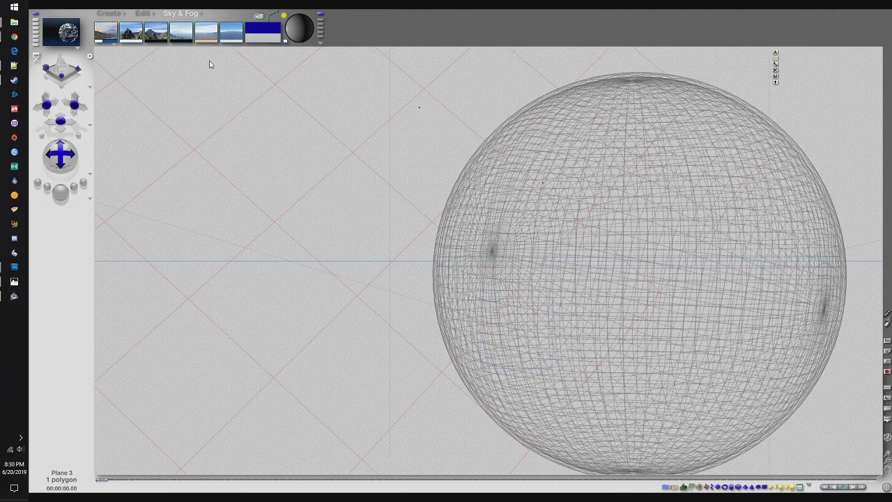
click(61, 192)
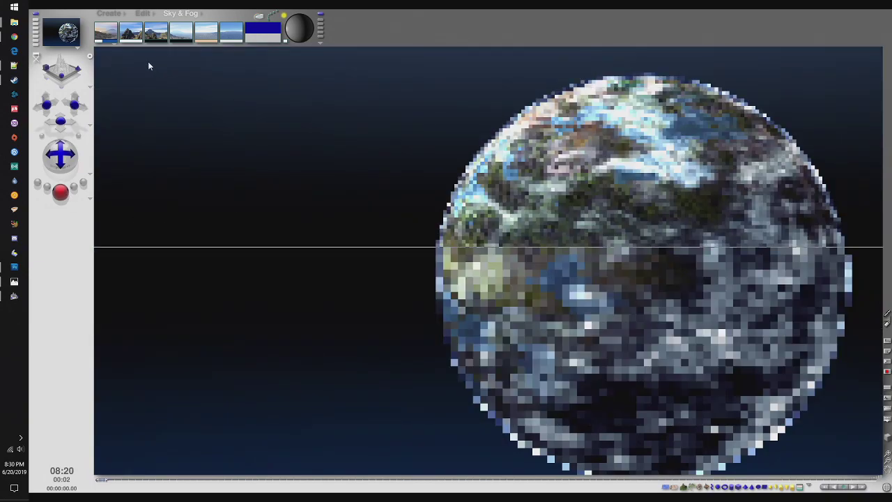
click(145, 14)
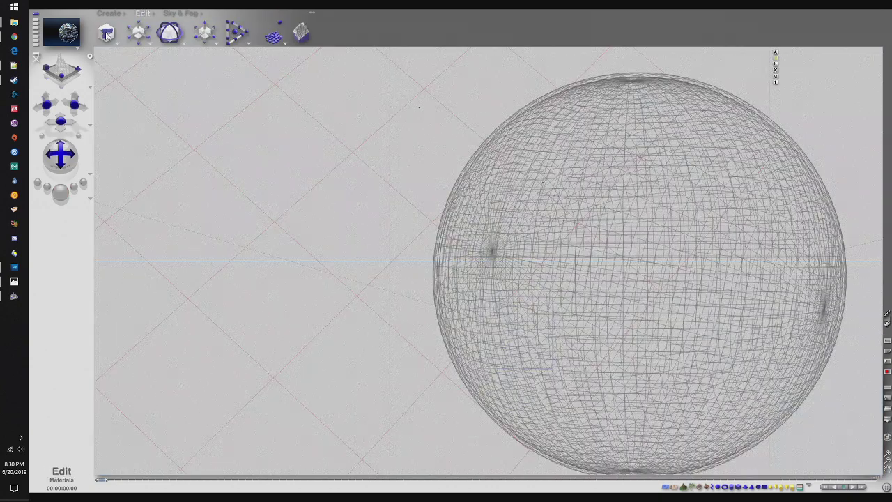
- Set new Sky, Horizon and Sun Glow colours and render the planet against near-black space
click(179, 17)
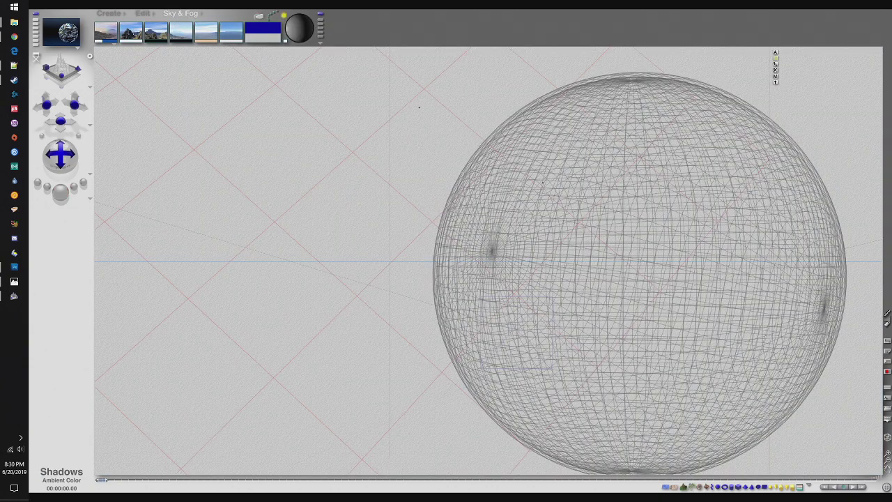
click(108, 44)
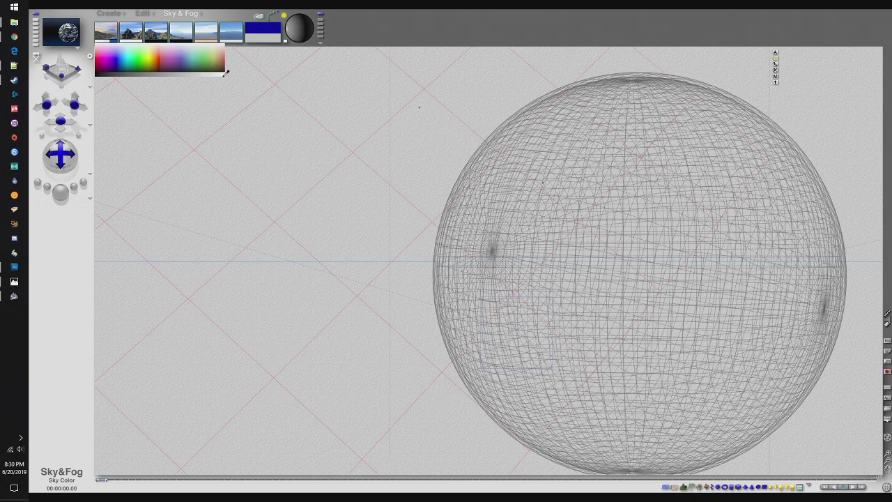
click(97, 78)
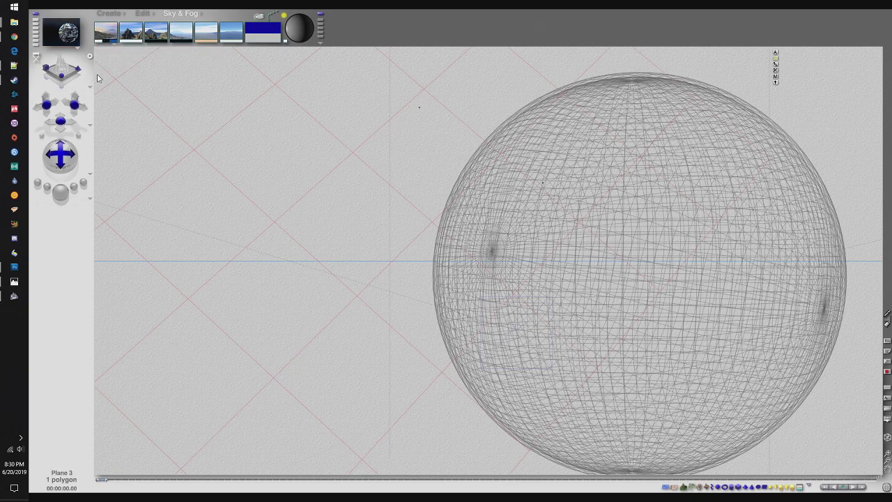
click(115, 41)
click(99, 72)
click(102, 40)
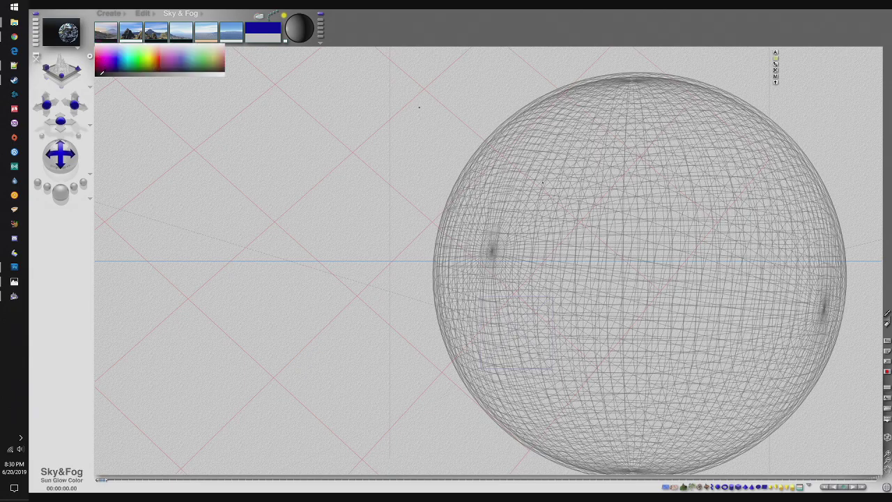
click(100, 77)
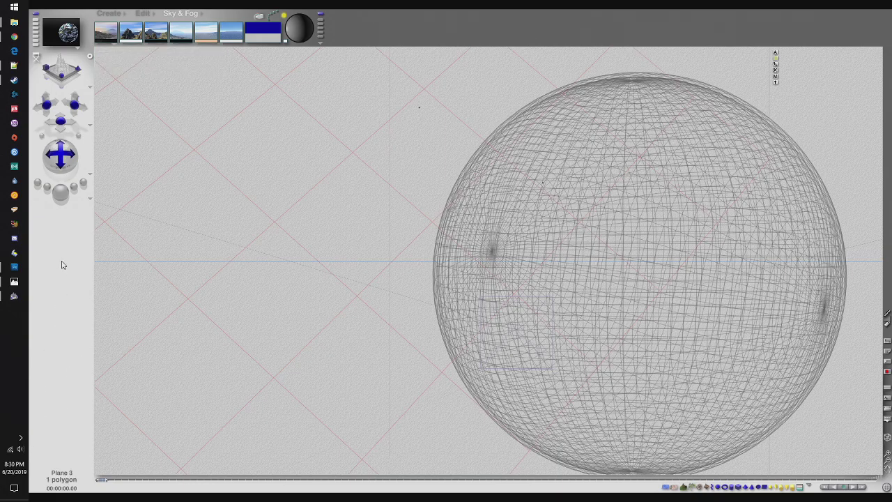
click(60, 192)
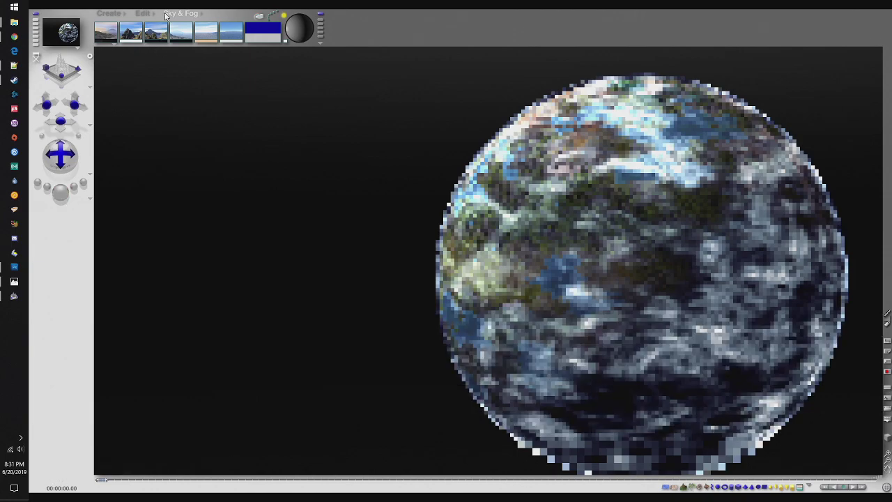
click(142, 15)
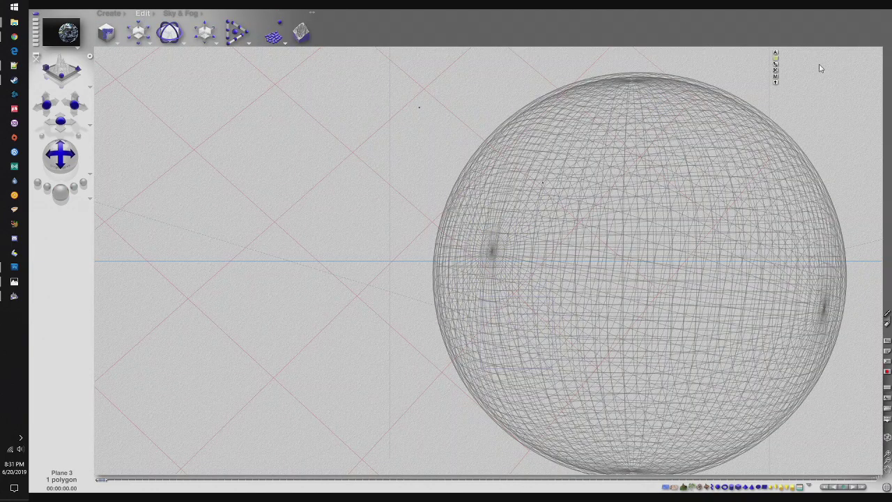
- Reapply the Stars plane material, run a quick test render, then return to the wireframe view
click(774, 76)
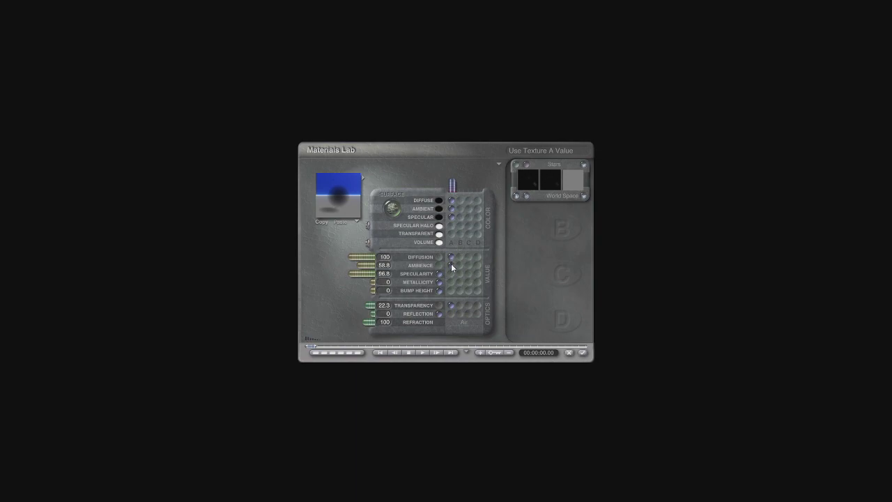
click(583, 353)
click(69, 196)
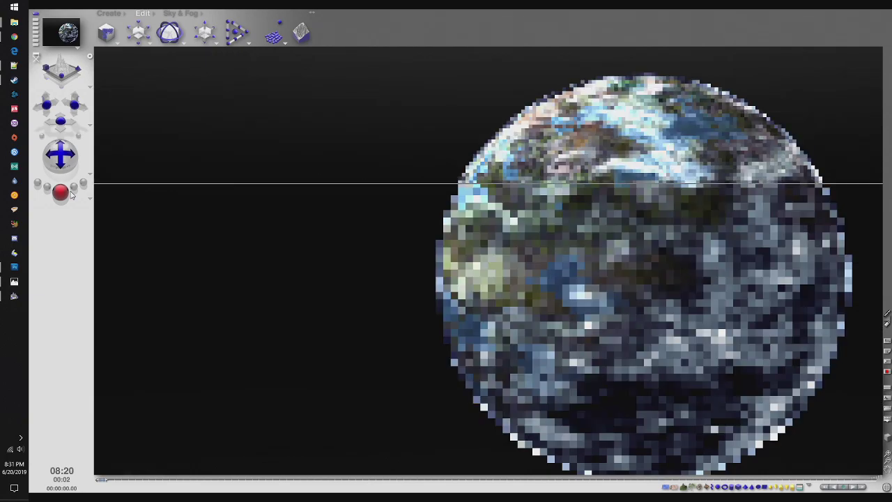
click(180, 179)
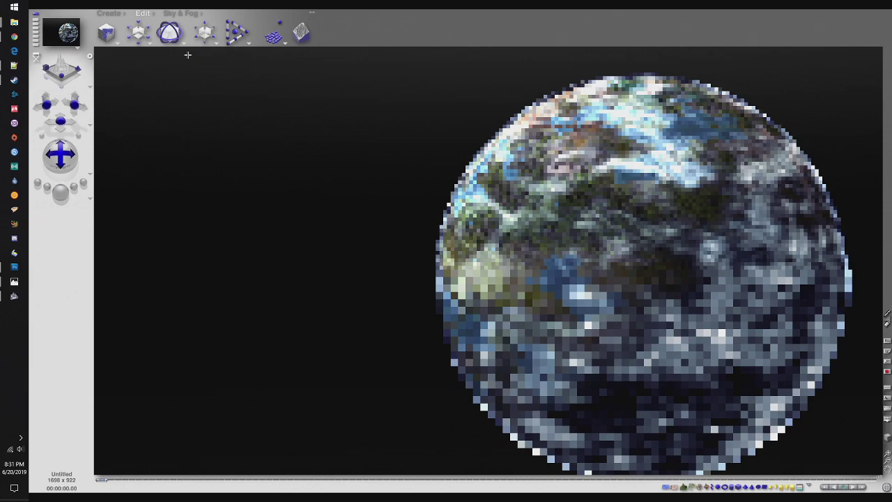
click(181, 15)
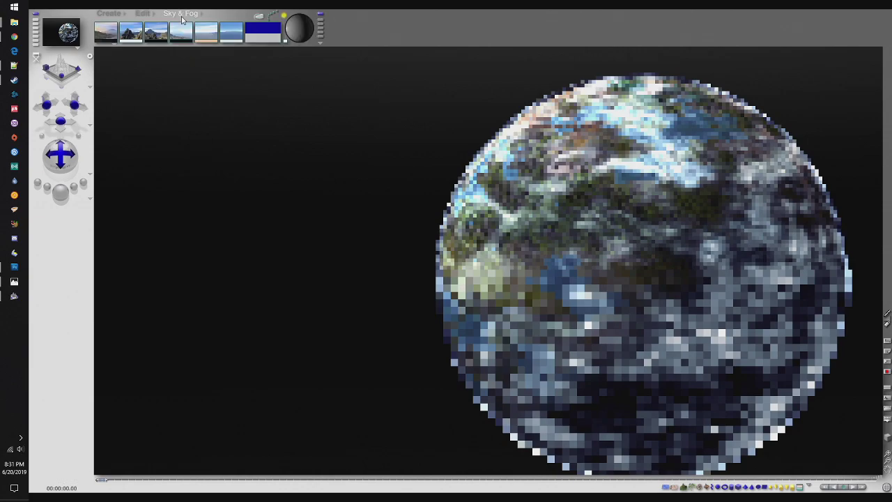
click(143, 14)
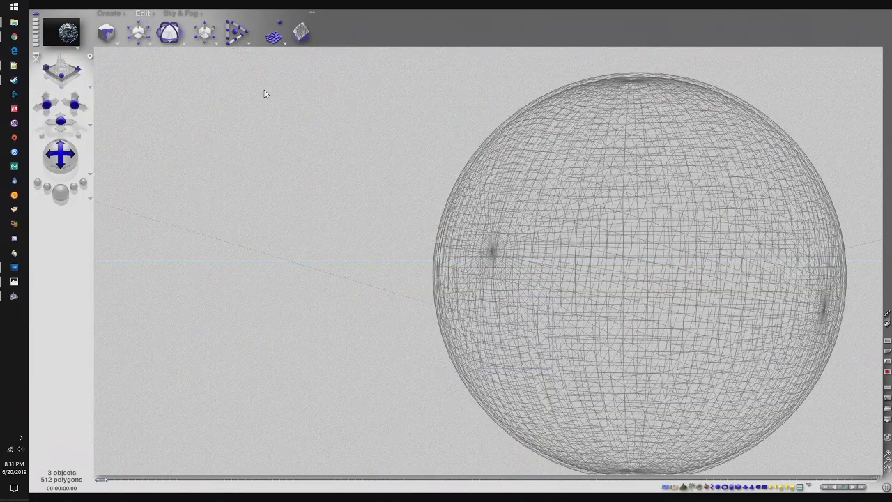
- Enable Celestial objects and Stars in Sky Lab, with the star amount set to 7265
click(181, 14)
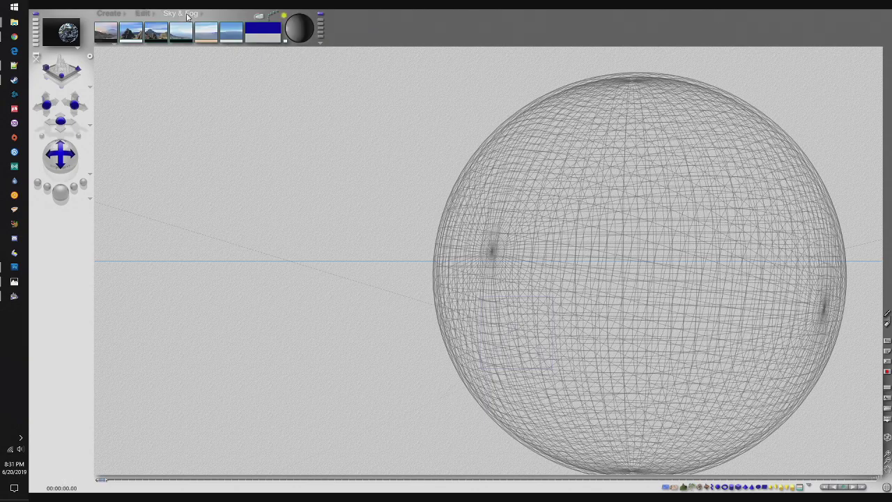
click(296, 32)
click(299, 186)
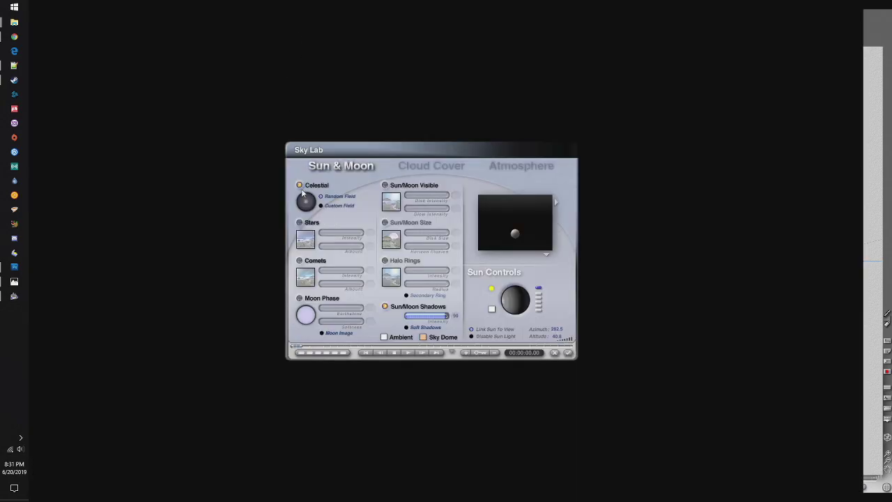
click(300, 223)
drag(323, 249, 358, 237)
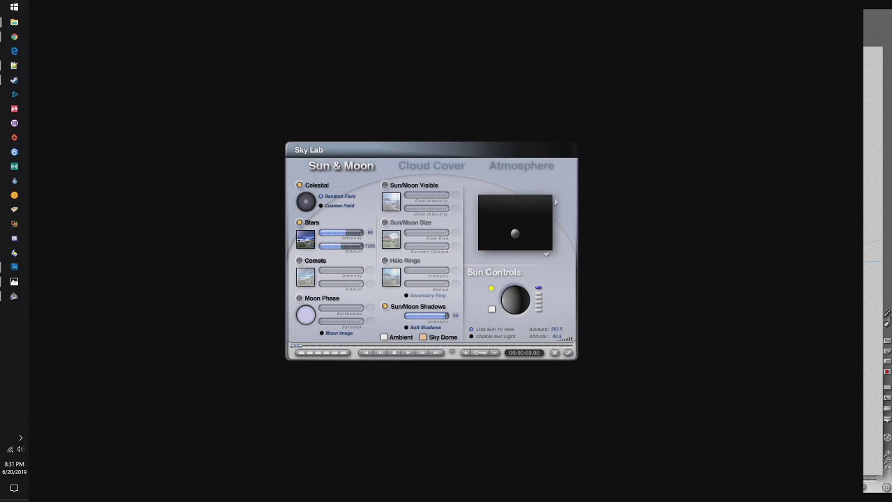
- Apply the sky settings, render the starfield planet, and reopen Sky Lab
click(568, 352)
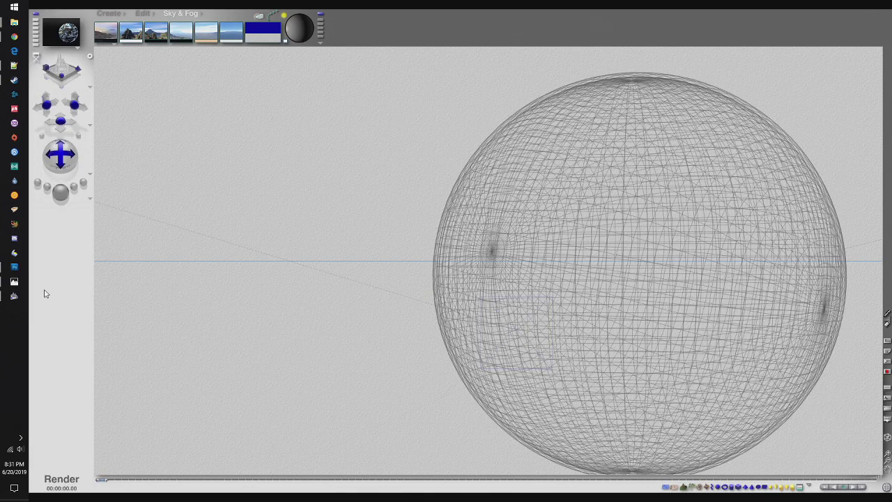
click(67, 191)
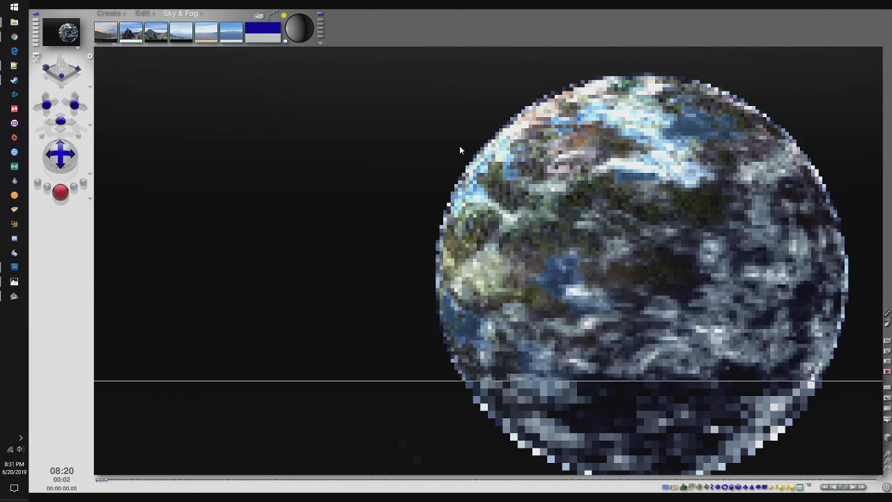
click(294, 33)
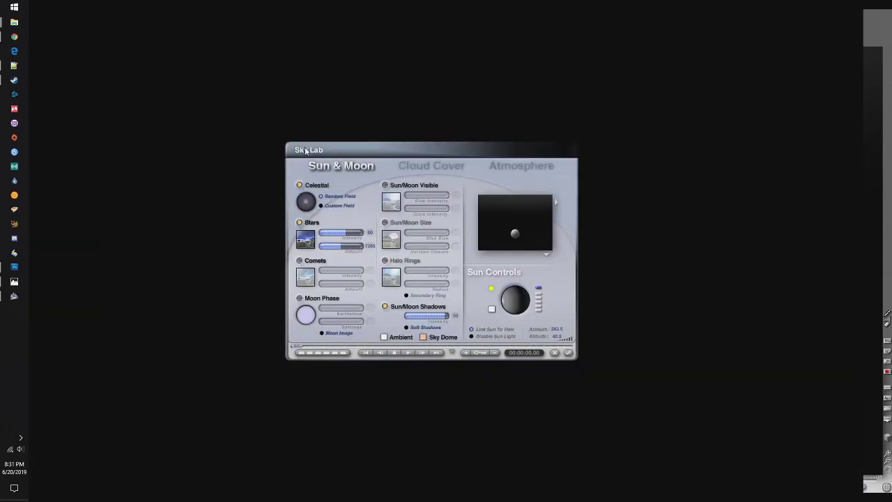
- Turn off the Stratus cloud layer, Fog, and Haze in Sky Lab
click(425, 169)
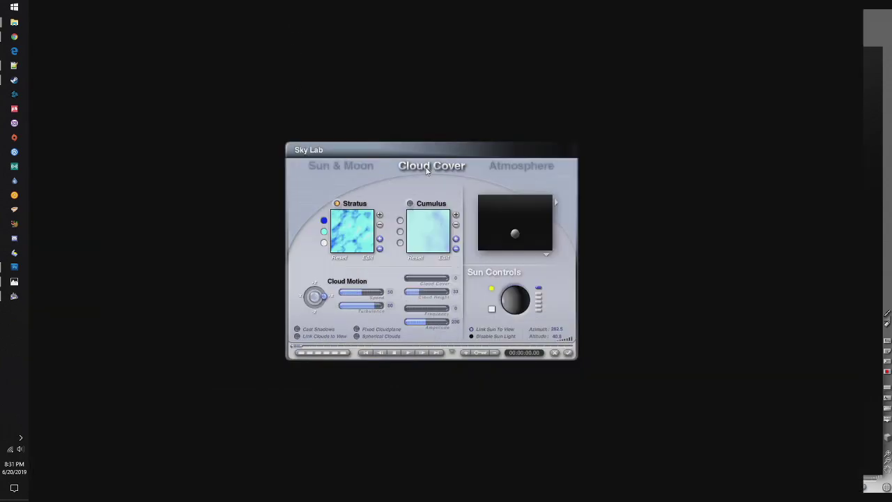
click(337, 204)
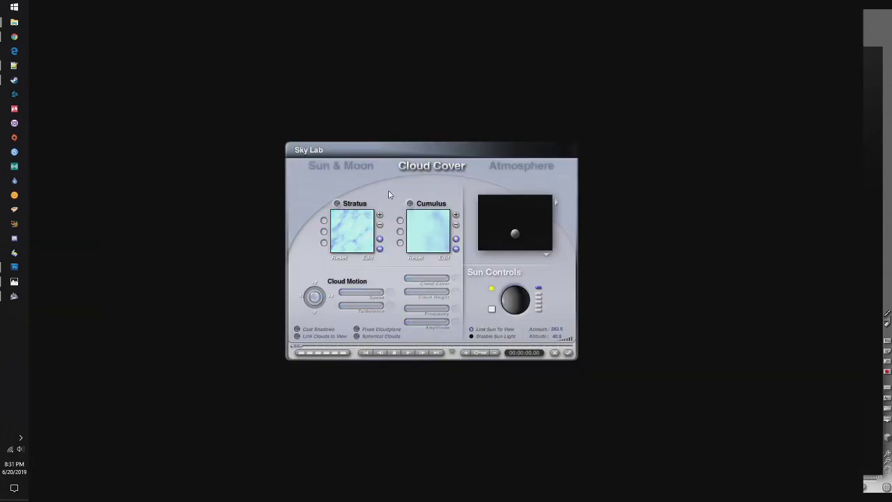
click(499, 170)
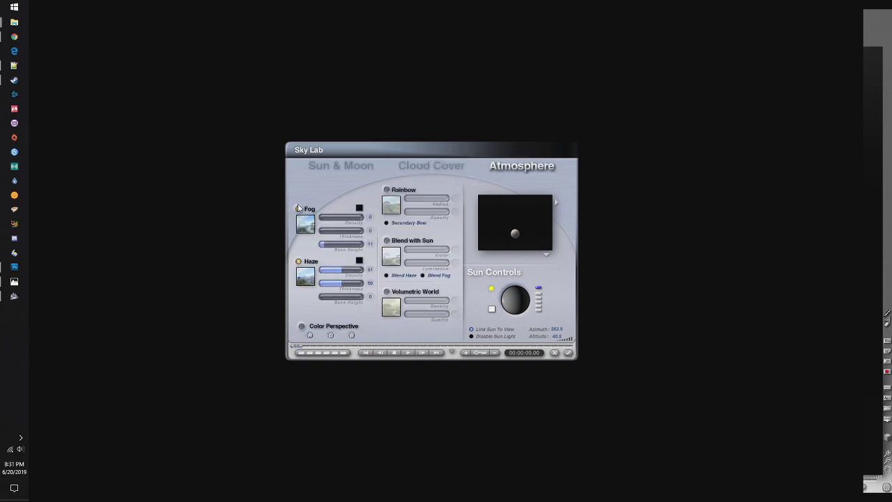
click(299, 209)
click(299, 261)
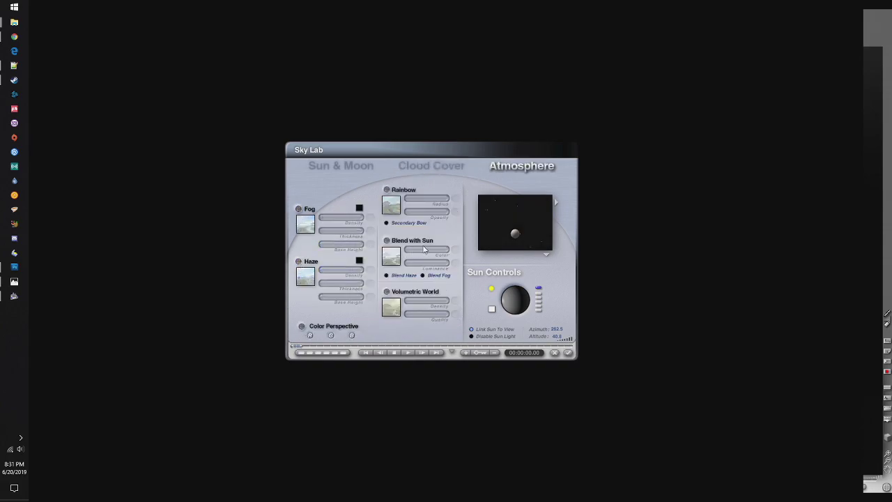
- Lower the star intensity to 41, apply the sky changes, and render the planet again
click(345, 170)
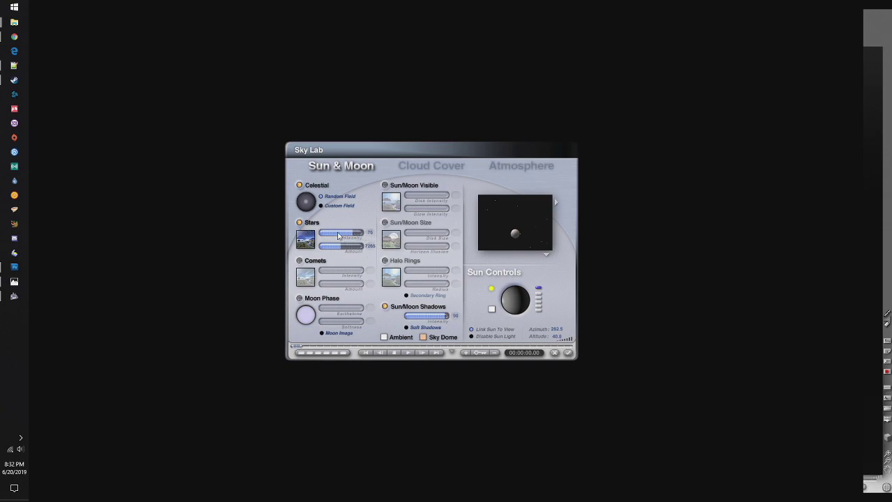
drag(338, 237, 342, 237)
click(570, 353)
click(61, 194)
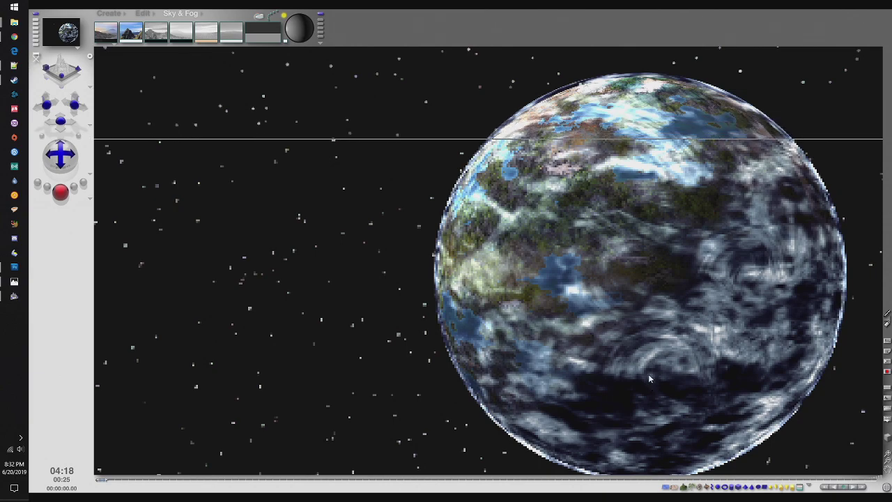
- Stop the starfield planet render and return to the sphere's wireframe view
click(411, 276)
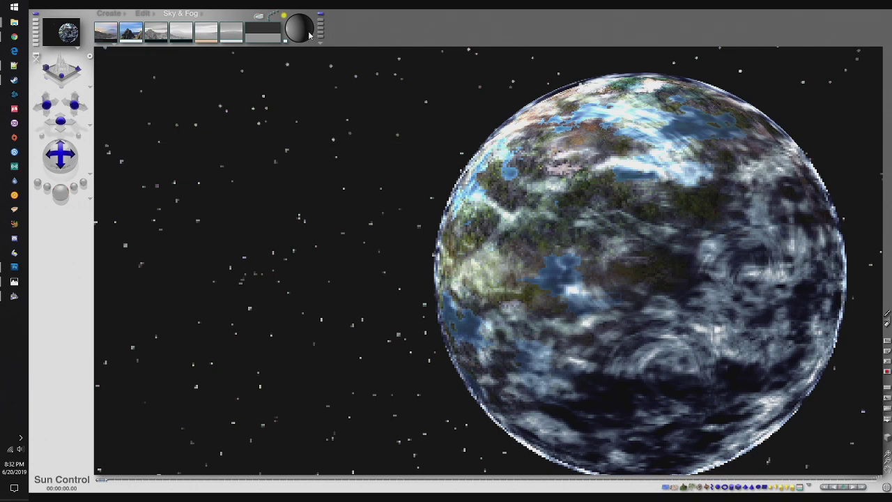
click(143, 14)
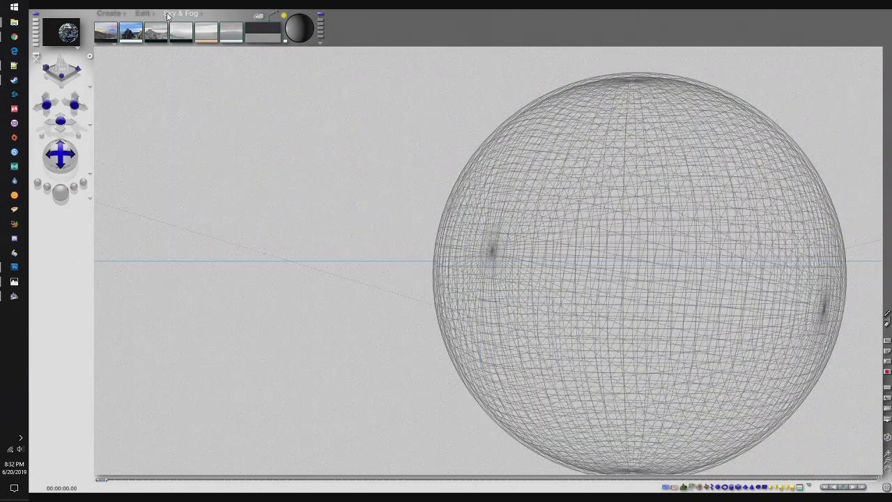
- Set the sphere's cloud texture mapping to Spherical, render it on the starfield, then return to wireframe
click(705, 198)
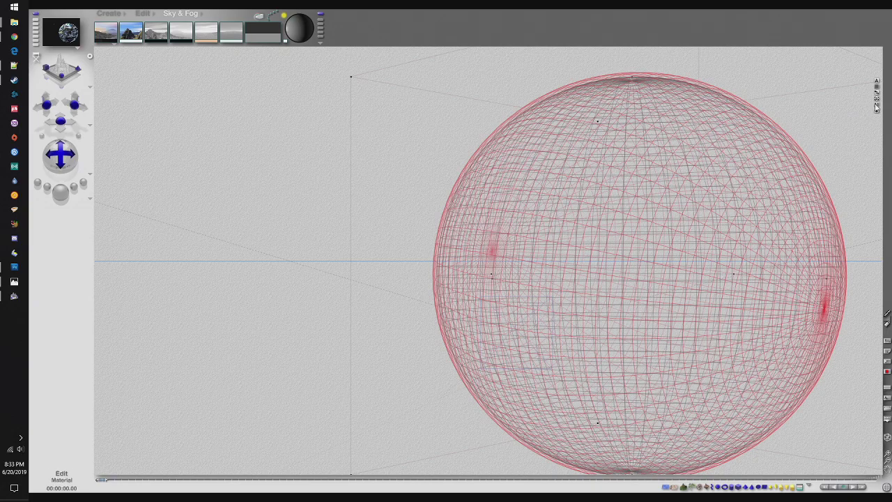
click(877, 105)
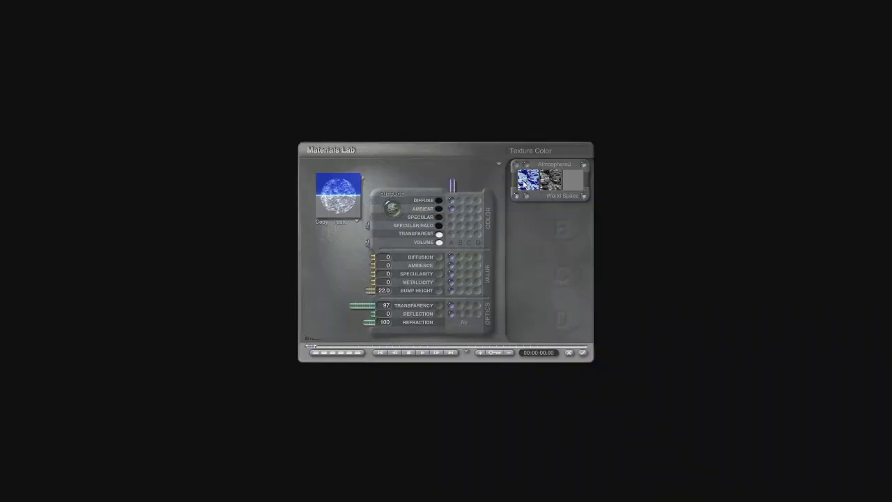
click(584, 195)
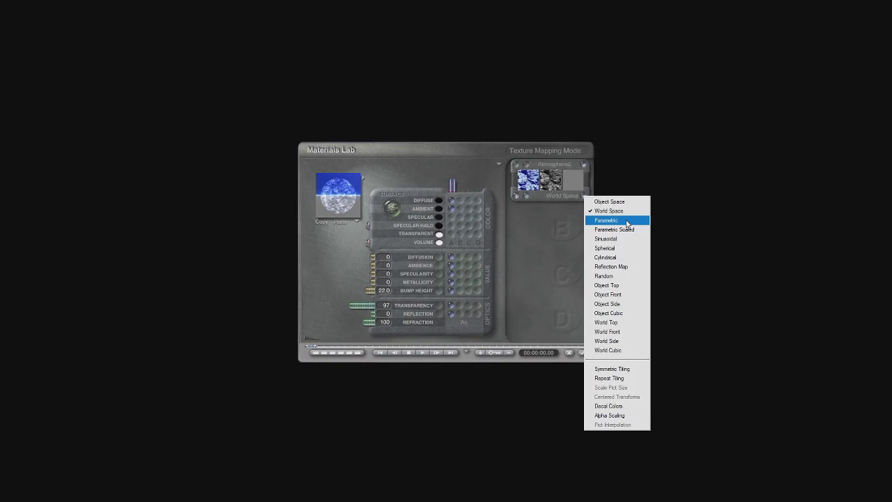
click(623, 247)
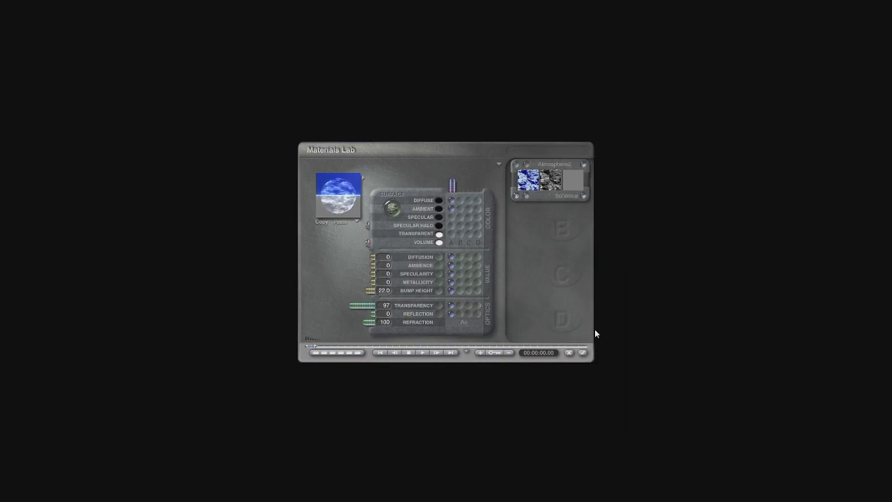
click(583, 352)
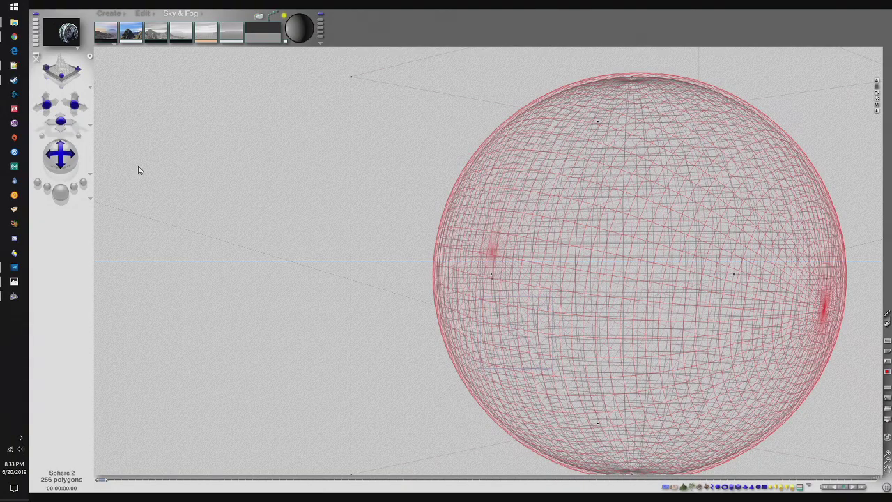
click(60, 195)
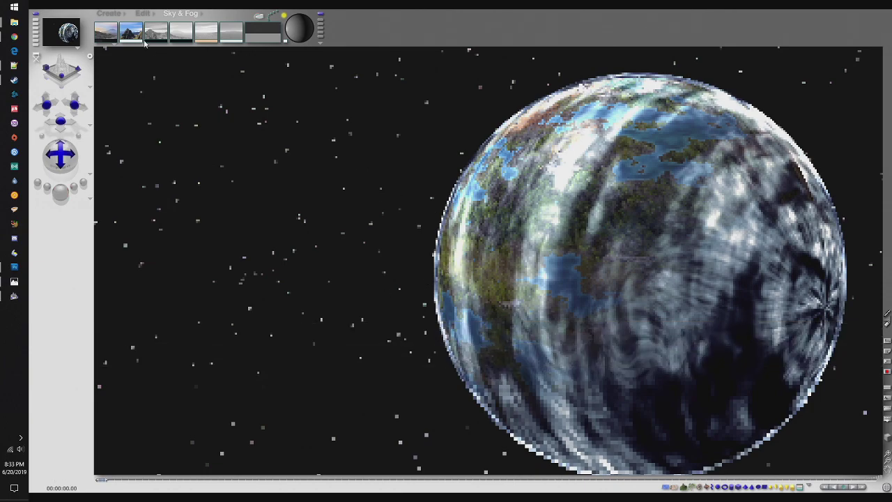
click(142, 13)
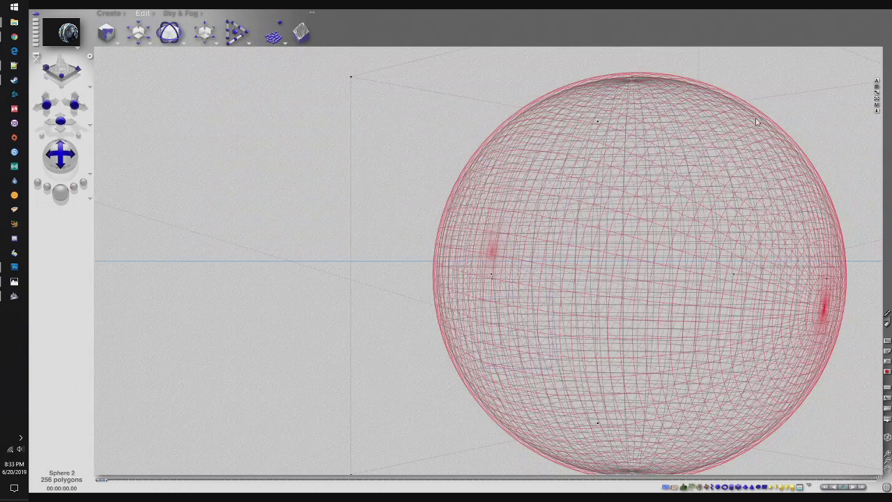
- Switch the planet's cloud texture mapping to Cylindrical in the Materials Lab
click(876, 106)
click(582, 197)
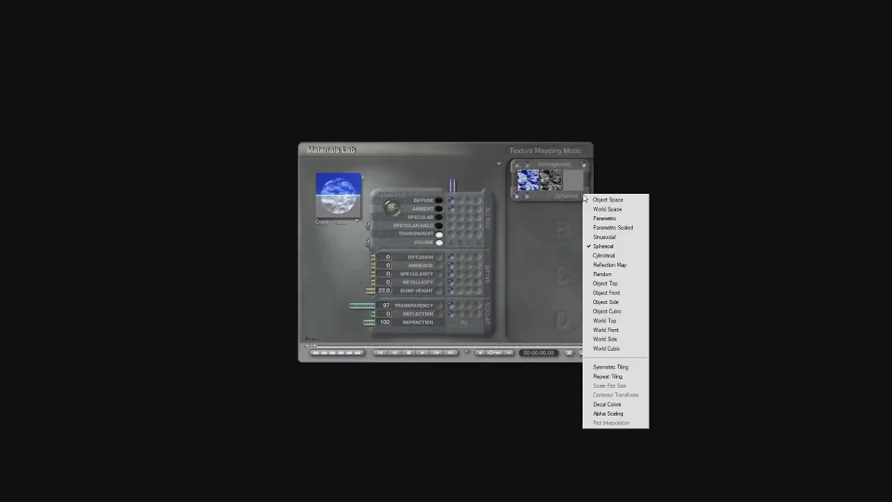
click(629, 255)
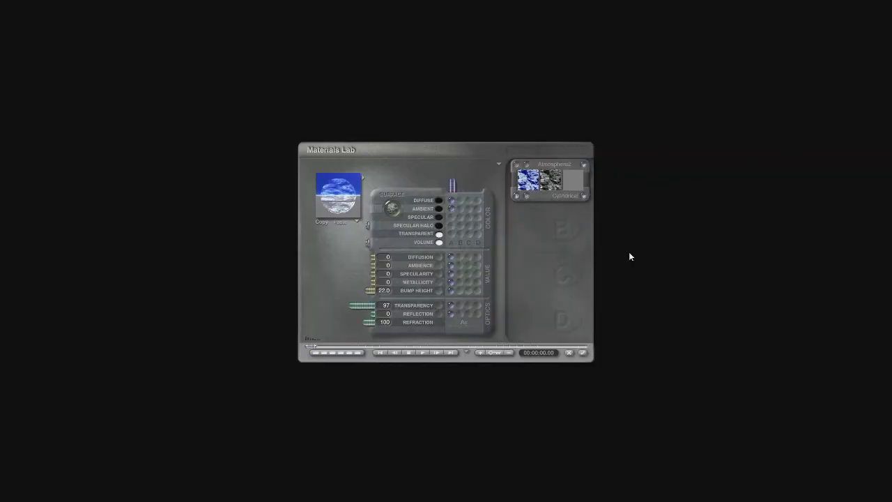
click(582, 353)
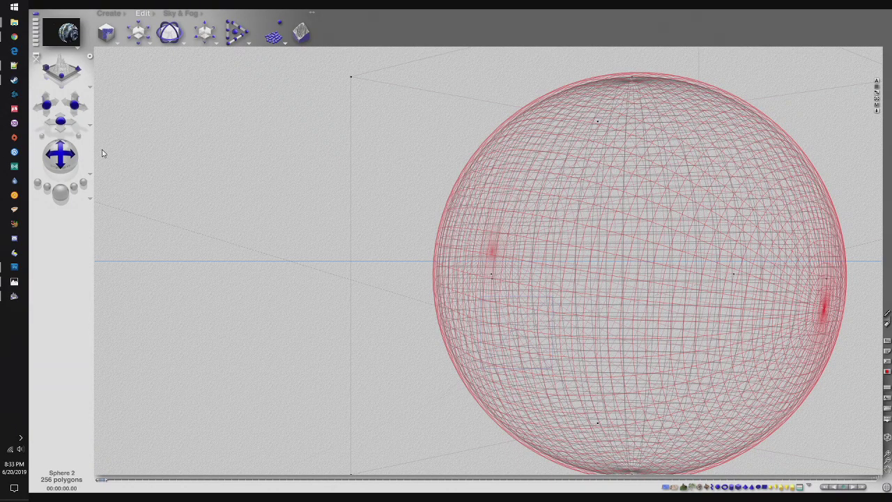
- Render the Cylindrical-mapped planet, stop the render, and reselect the sphere in wireframe
click(60, 194)
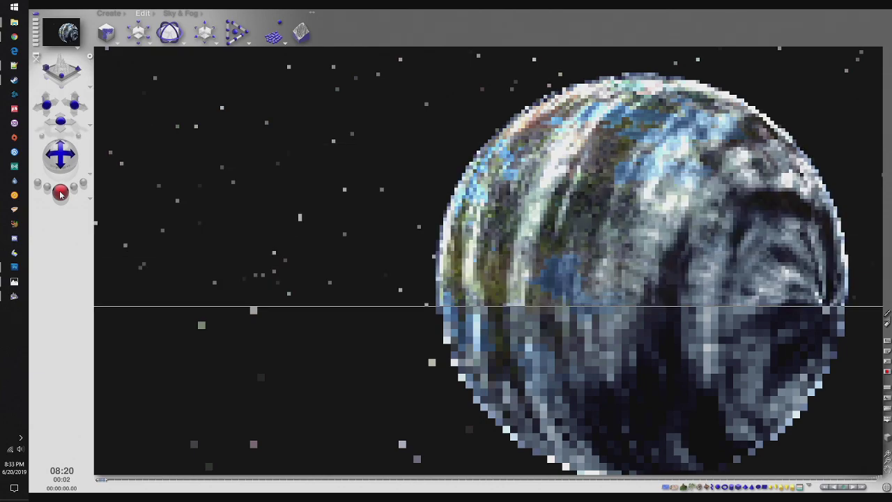
click(61, 193)
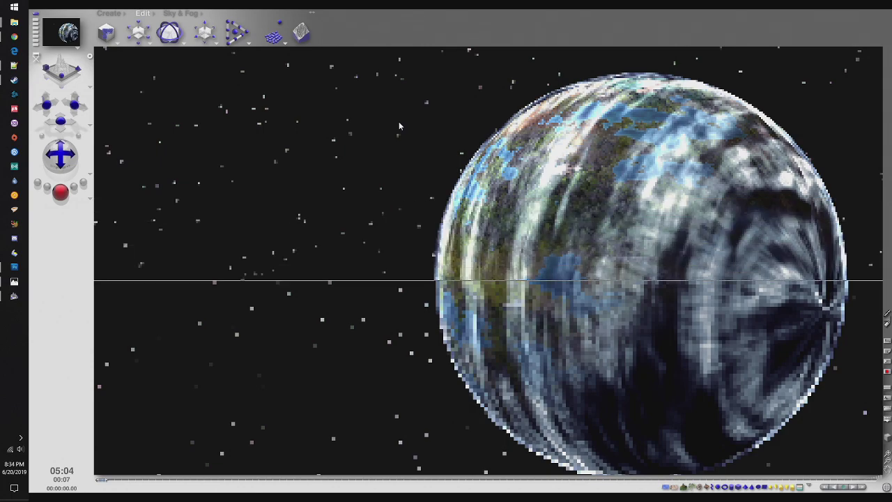
click(344, 175)
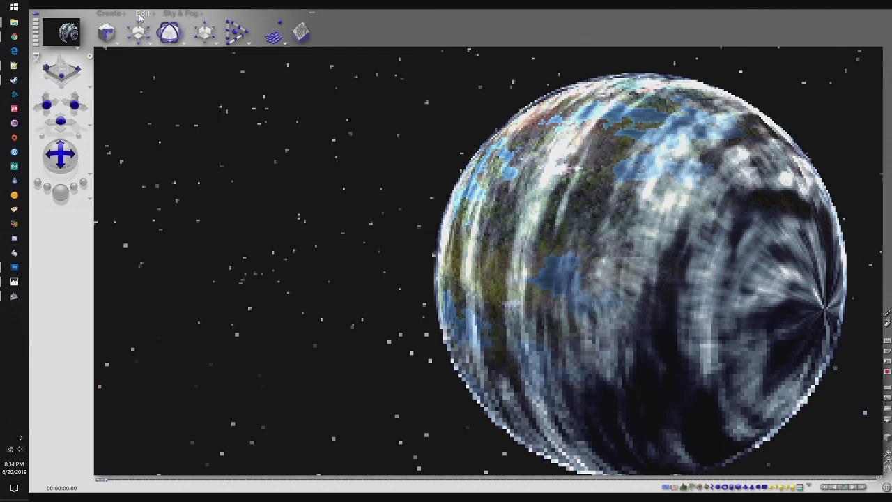
click(615, 143)
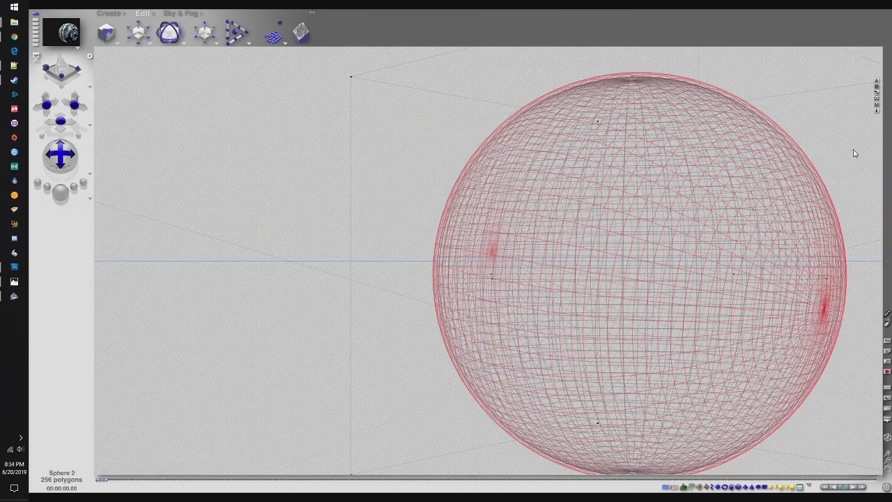
- Change the planet's cloud texture mapping from Cylindrical to Parametric
click(877, 109)
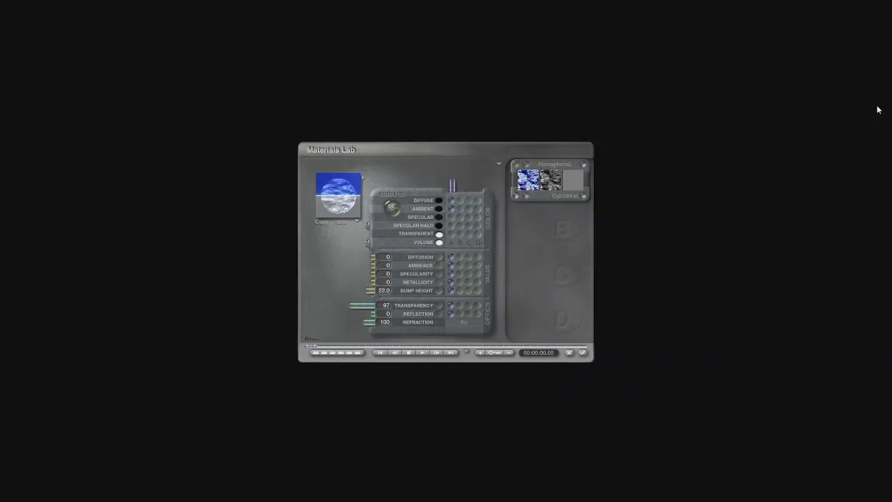
click(584, 195)
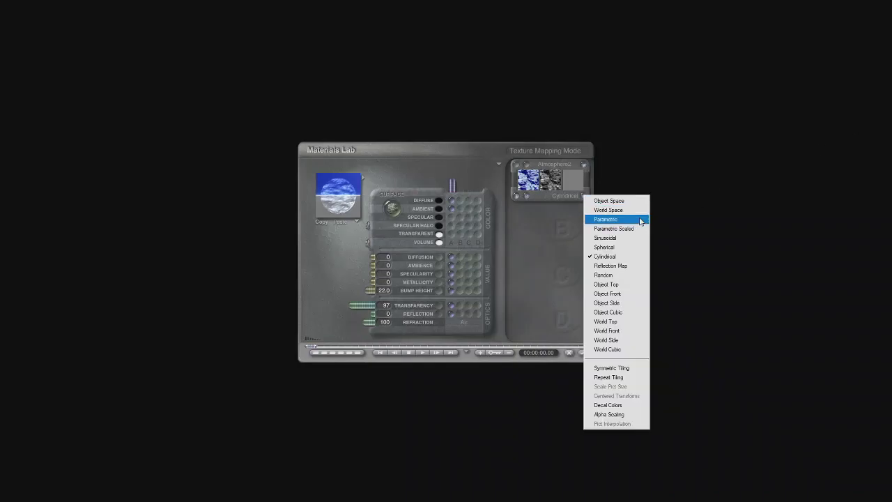
click(640, 220)
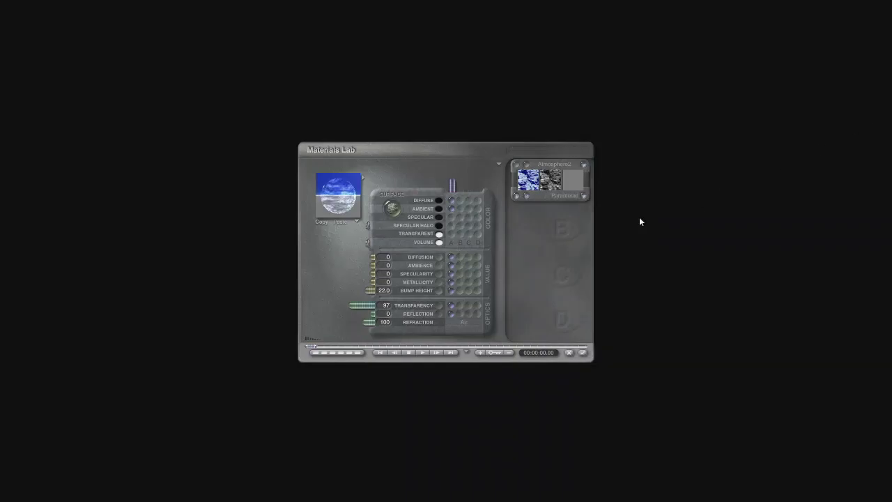
click(583, 352)
- Test-render the Parametric-mapped planet, stop early, and return to the wireframe
click(61, 191)
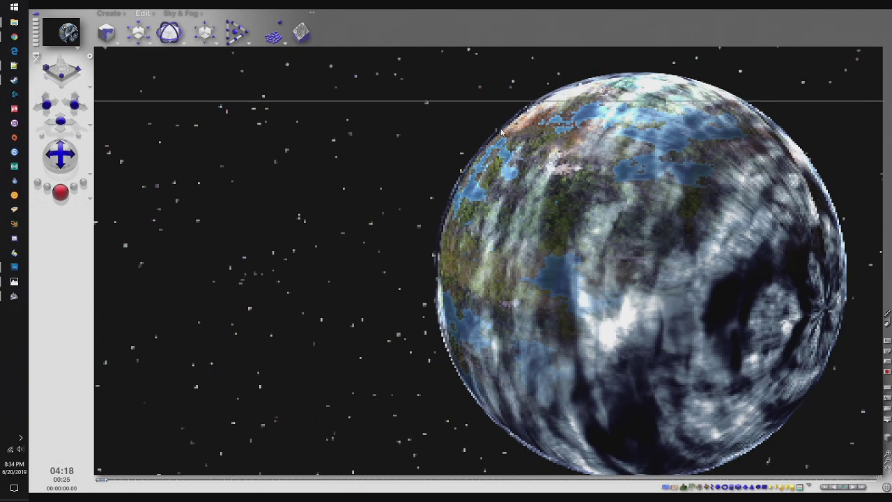
click(371, 163)
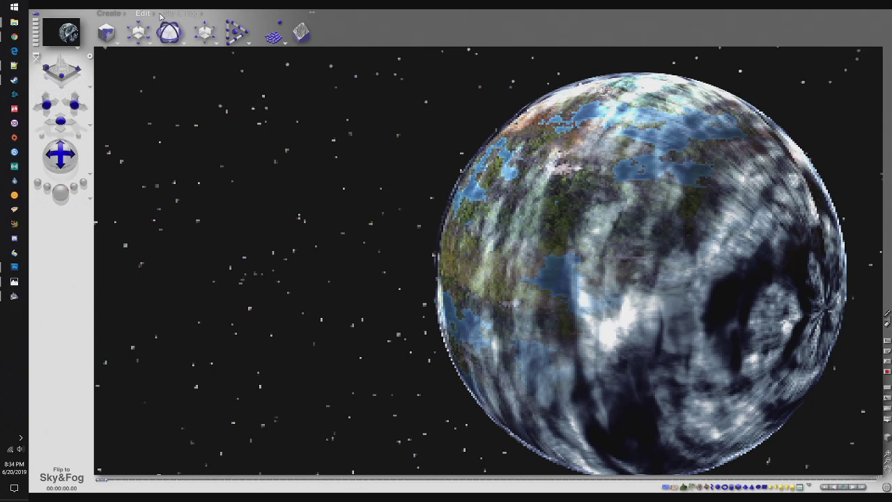
click(586, 153)
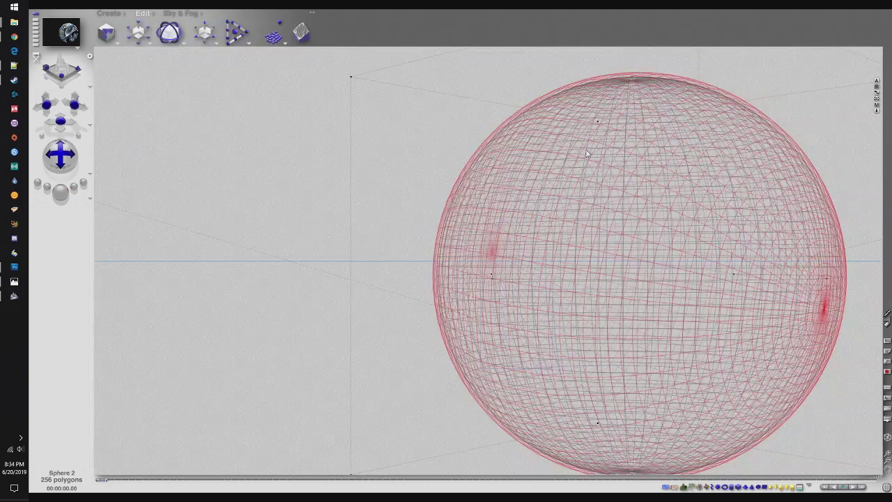
- Set Texture A's mapping mode to Sinusoidal in the Materials Lab
click(876, 106)
click(584, 196)
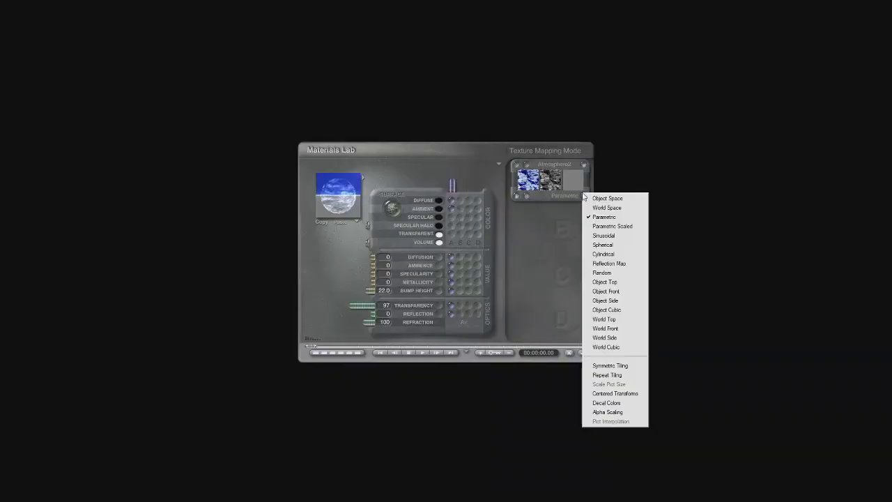
click(634, 236)
click(584, 353)
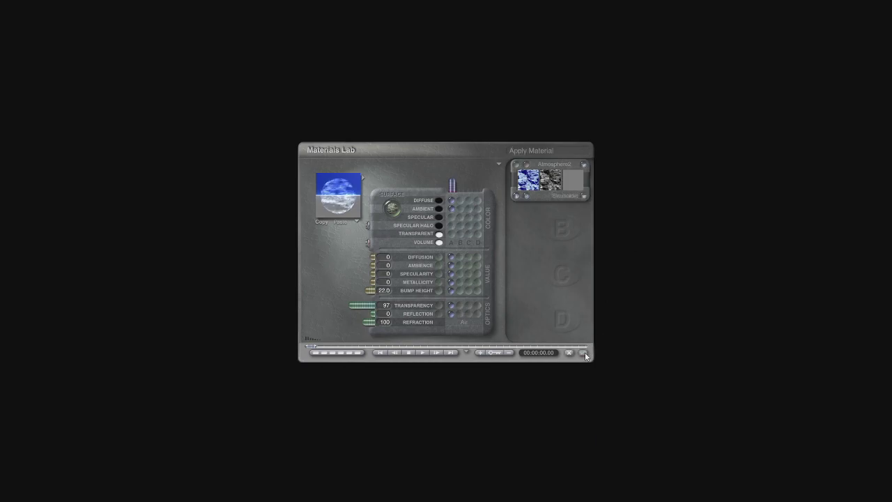
- Render the Sinusoidal-mapped planet, stop partway, and return to the sphere's wireframe
click(59, 192)
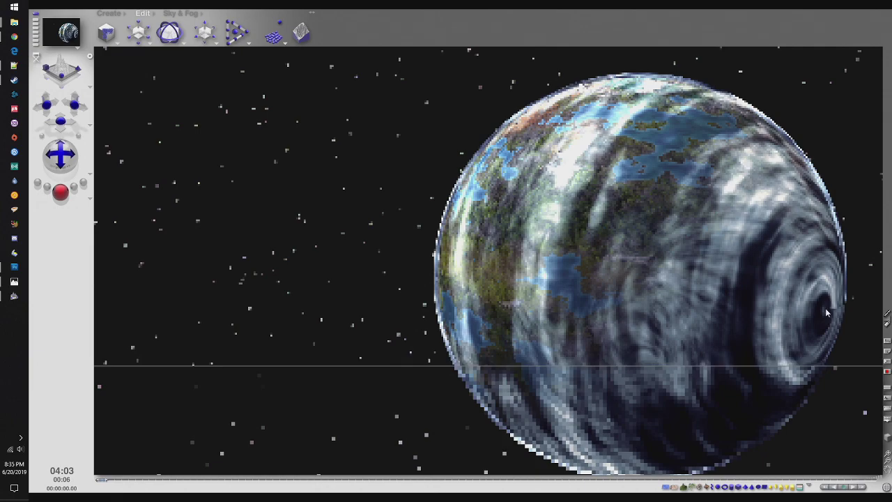
click(352, 205)
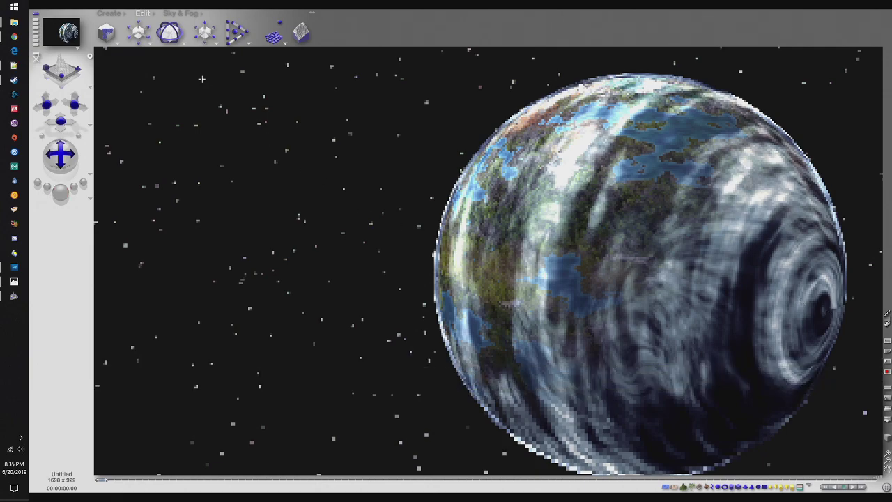
click(143, 14)
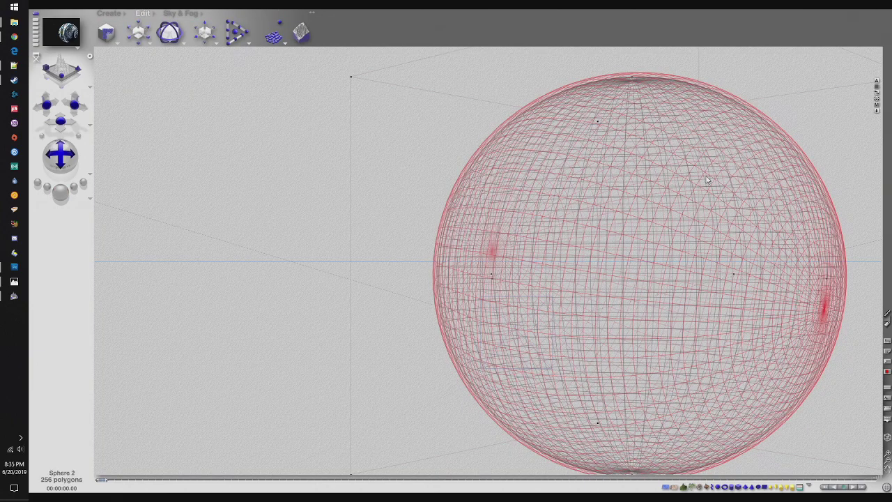
- Switch the cloud texture mapping to Random, render the planet, then return to wireframe
click(877, 107)
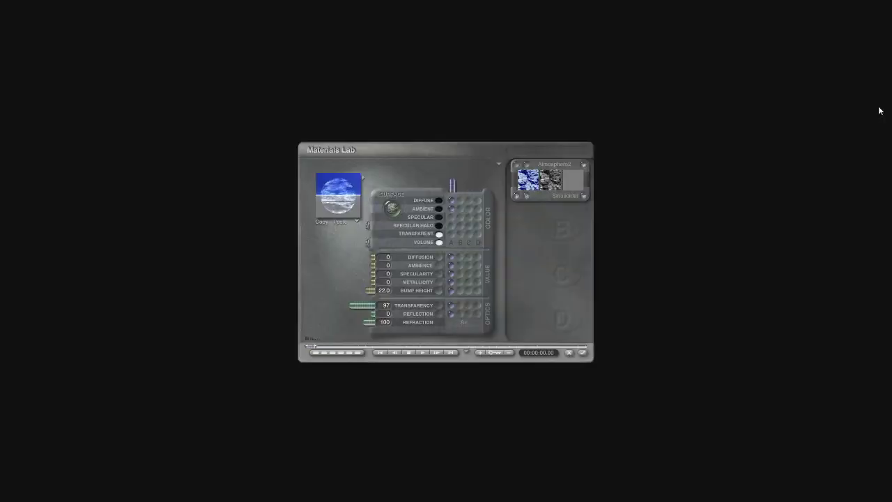
click(585, 197)
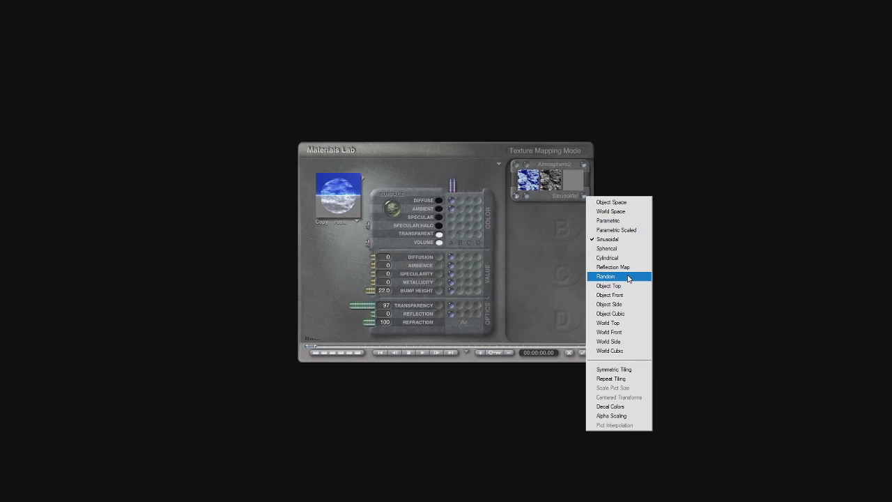
click(628, 279)
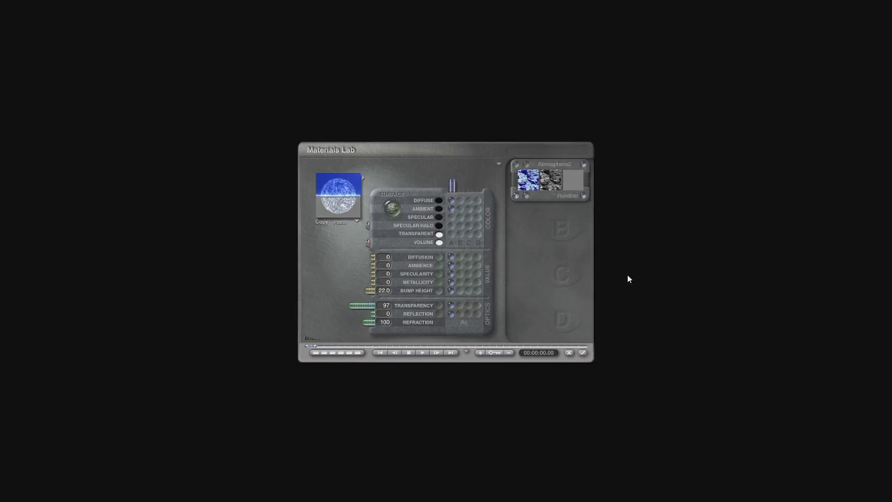
click(584, 353)
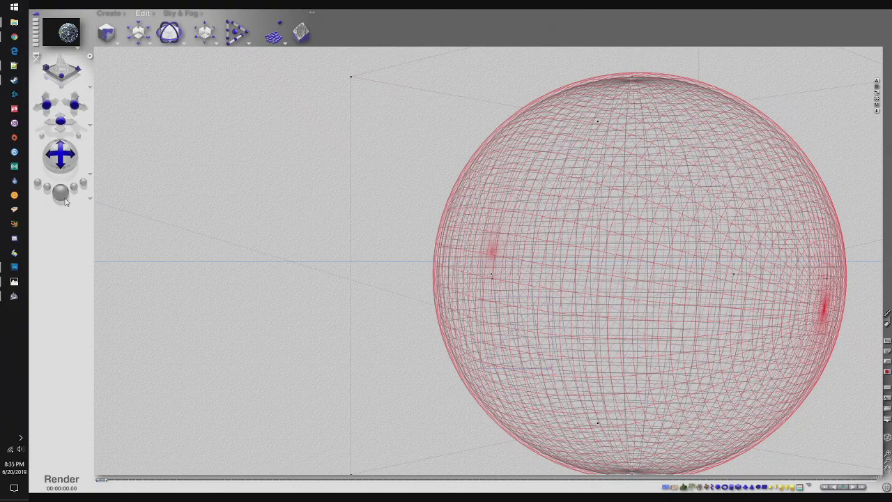
click(86, 200)
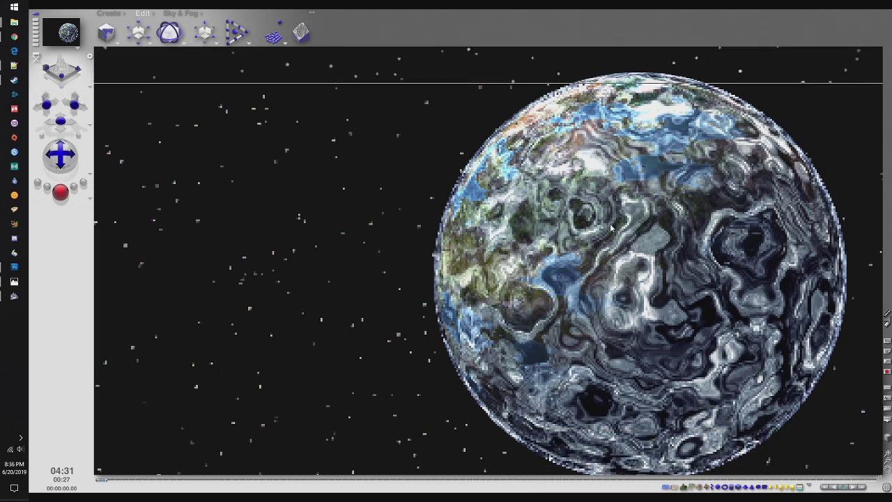
click(182, 13)
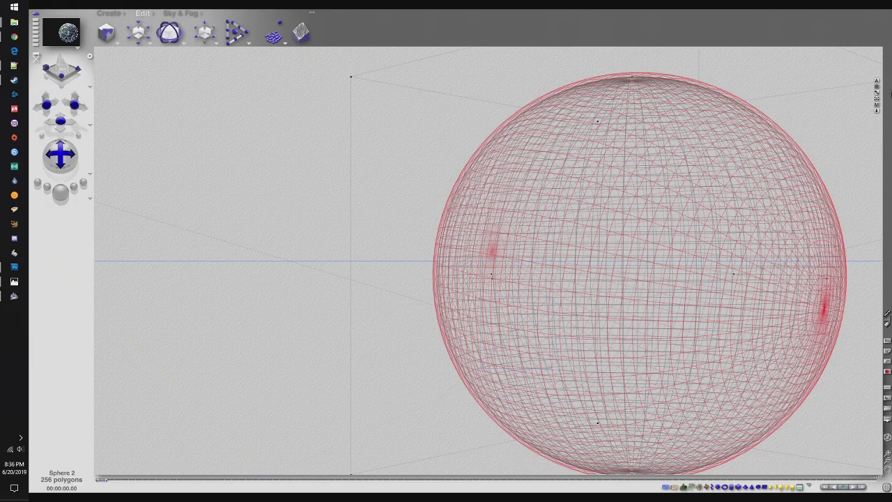
- Set the cloud mapping to Parametric Scaled, test-render the planet, and return to wireframe
click(877, 104)
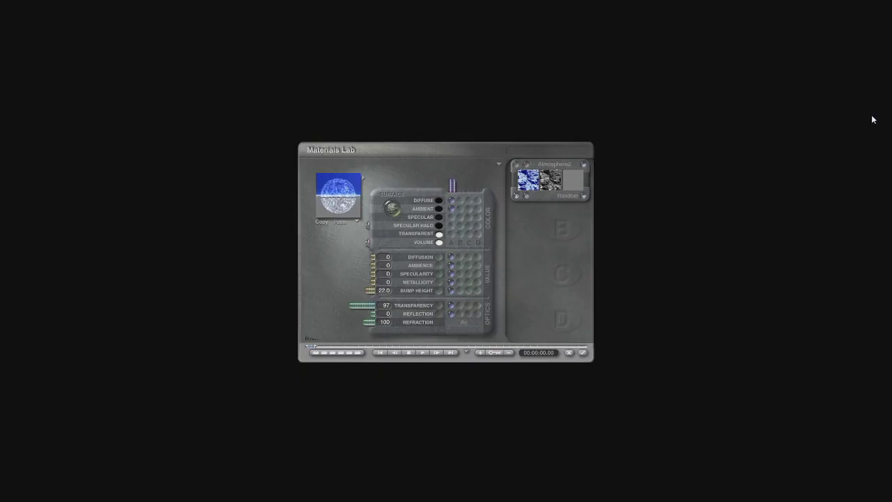
click(581, 198)
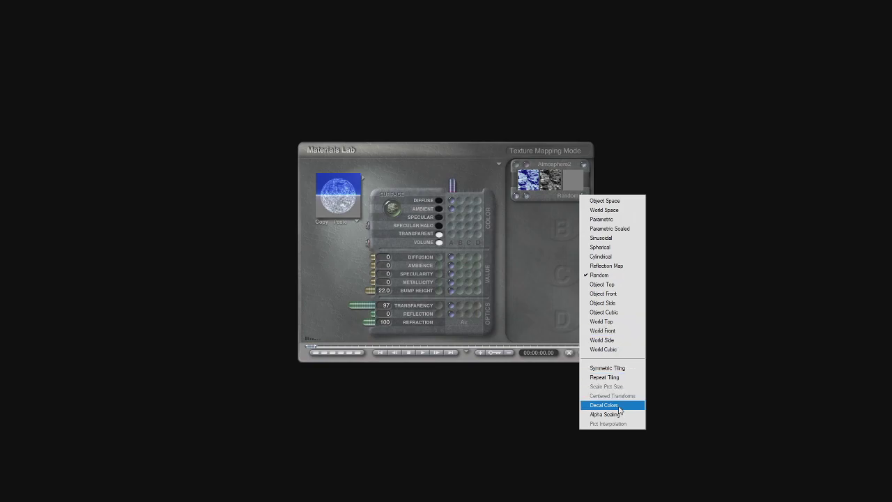
click(618, 229)
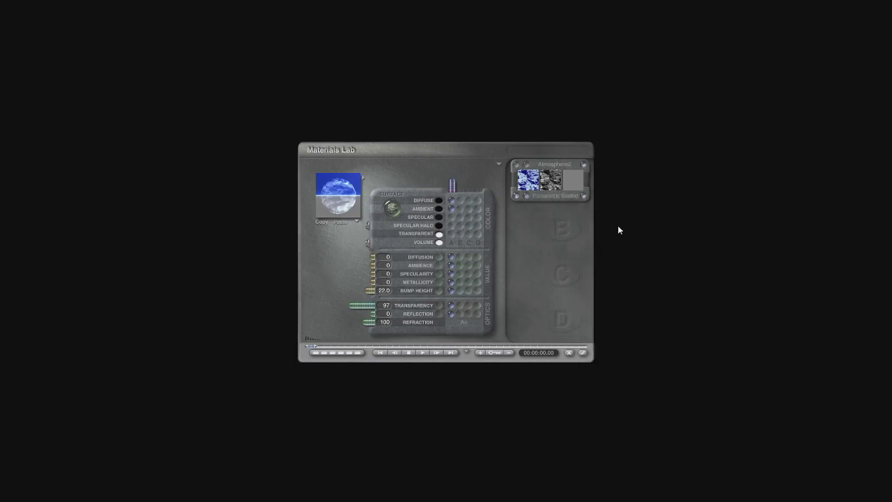
click(582, 354)
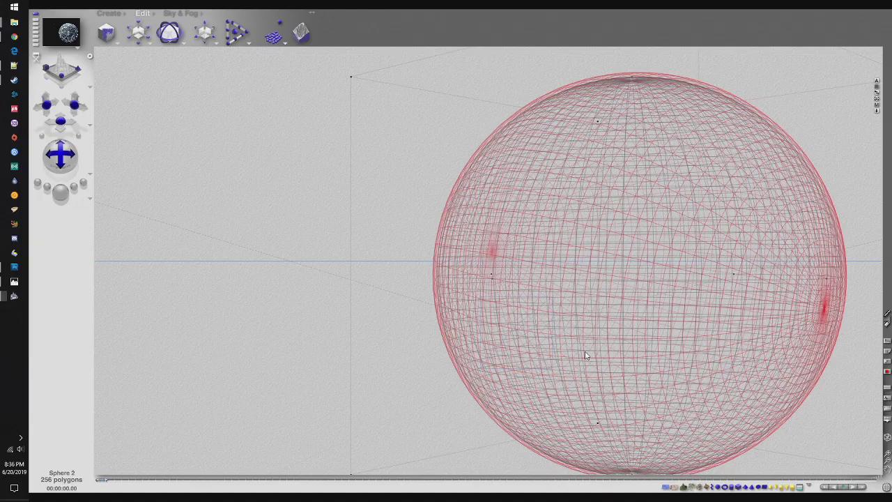
click(61, 192)
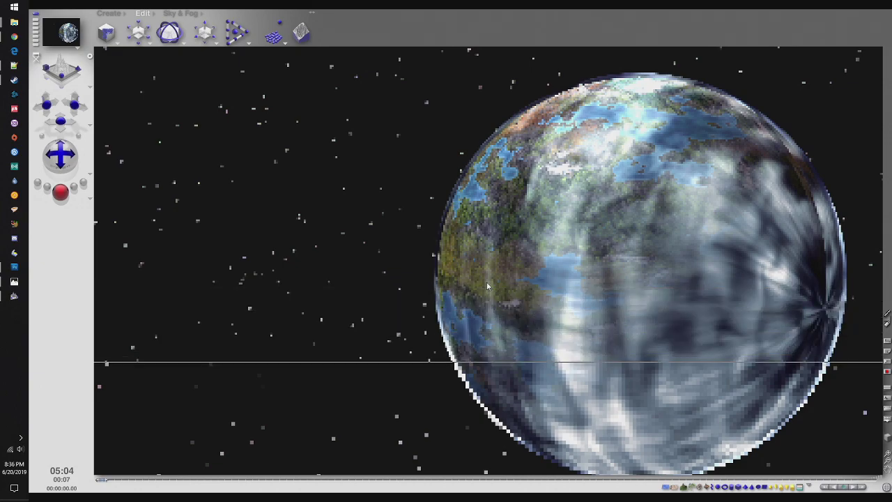
click(314, 200)
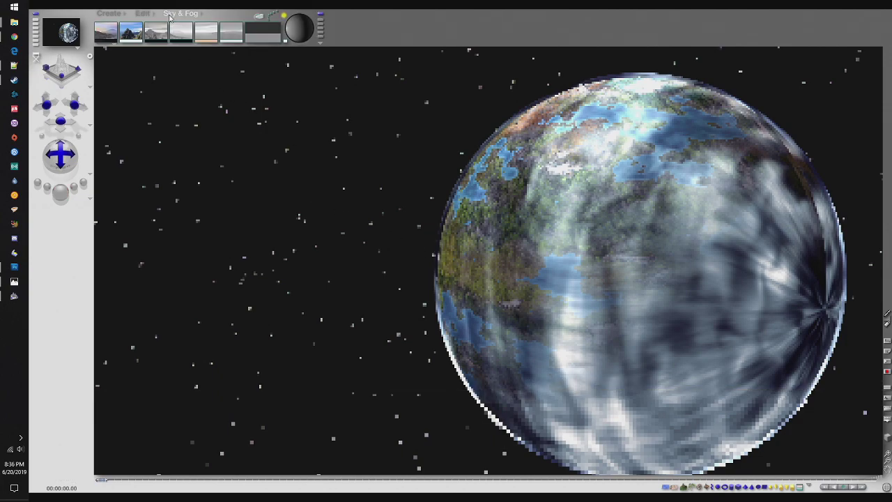
click(142, 14)
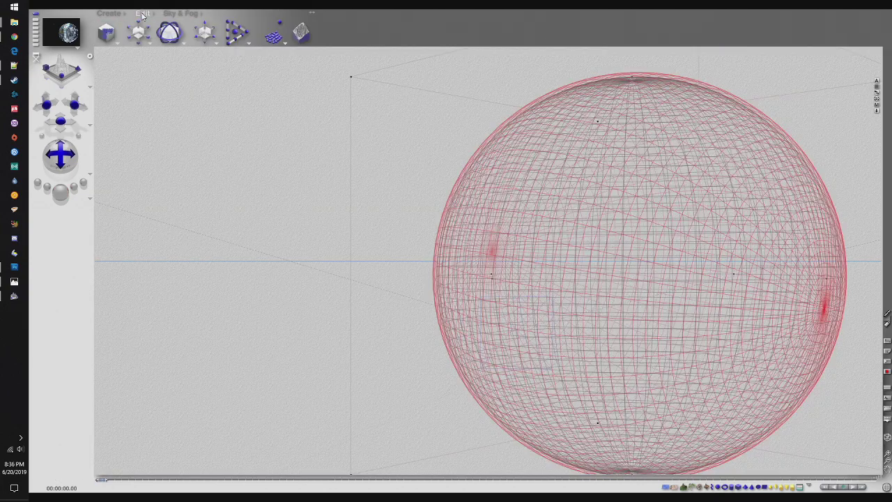
- Switch the cloud mapping to Object Space and render the planet again
click(876, 108)
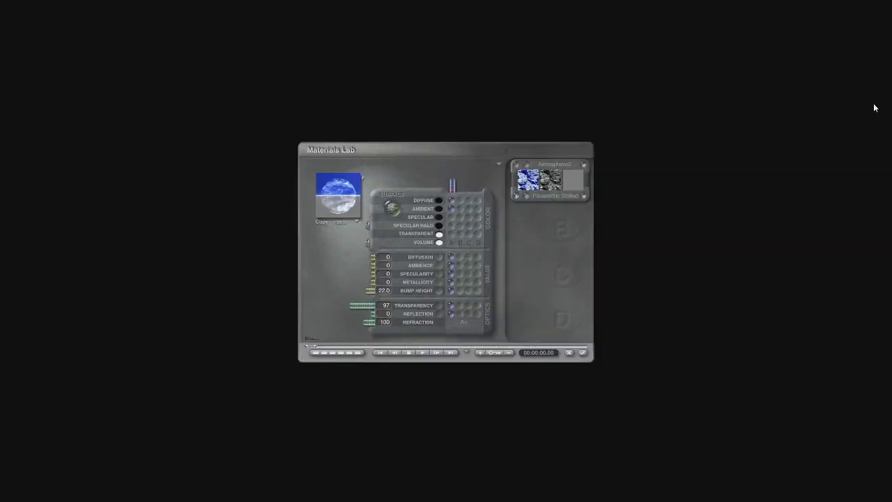
click(584, 196)
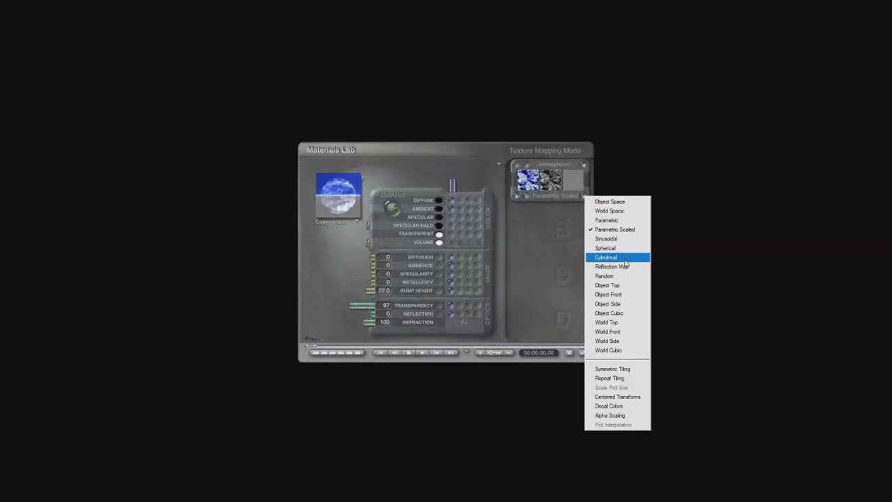
click(630, 203)
click(584, 353)
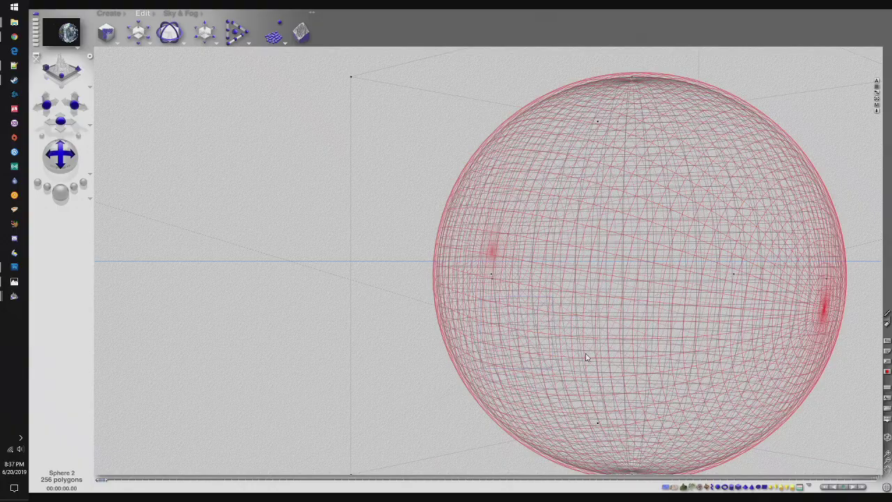
click(61, 192)
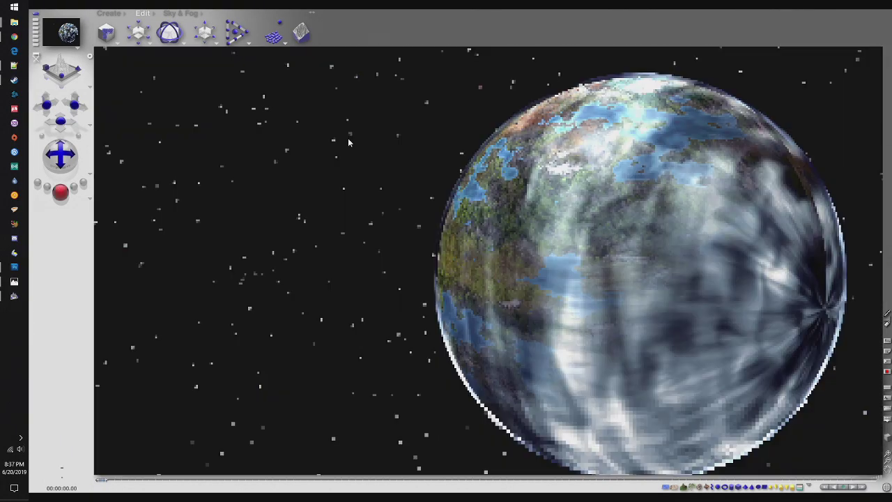
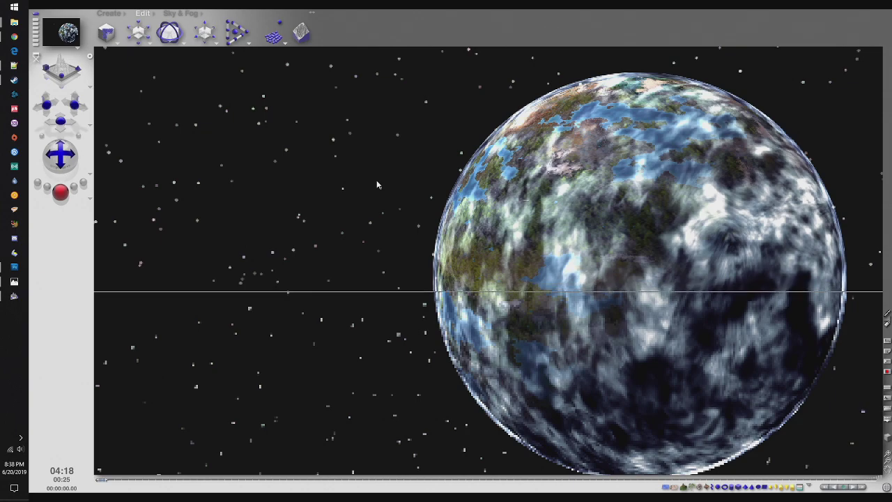
- In Photoshop, start File > Open and browse to Dropbox > Games > youtube resources
click(4, 273)
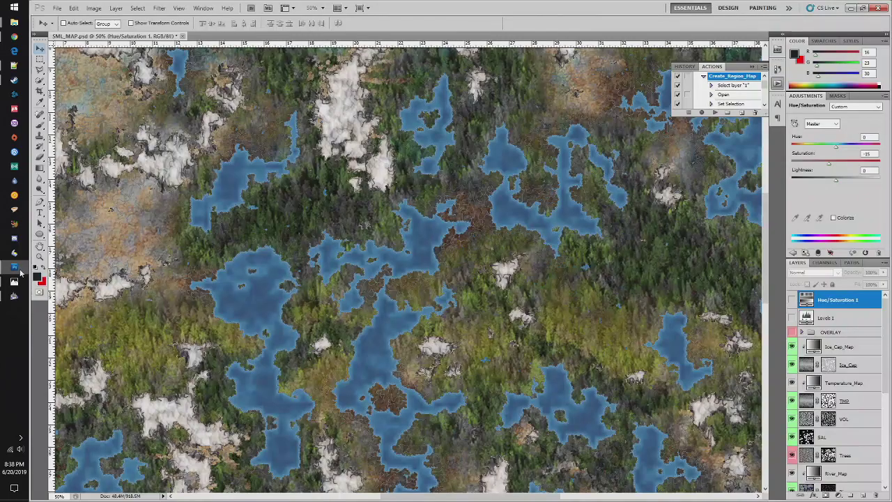
click(58, 8)
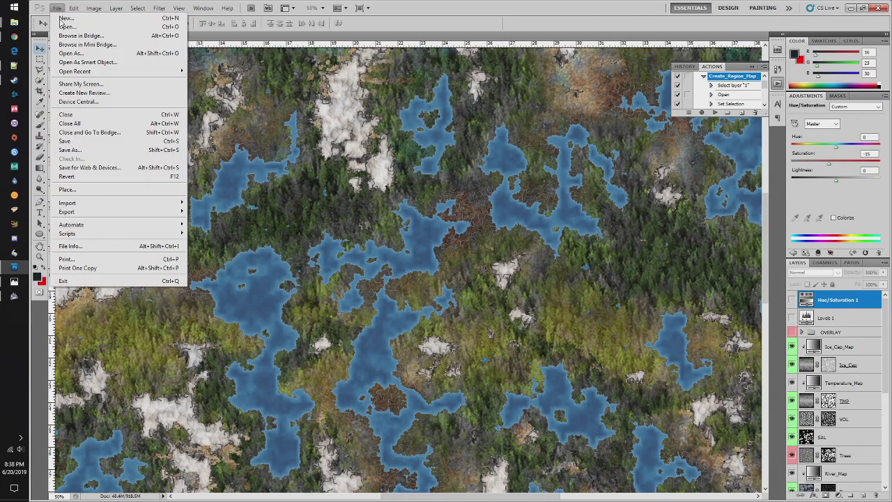
click(77, 31)
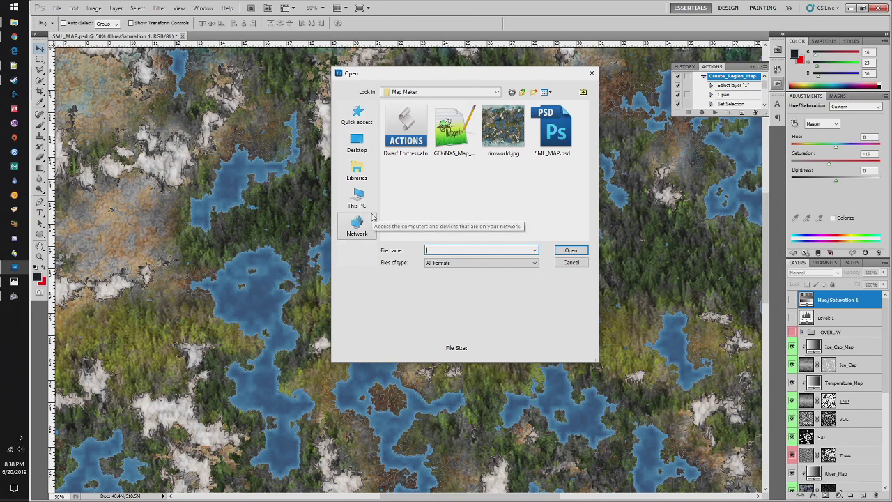
click(497, 92)
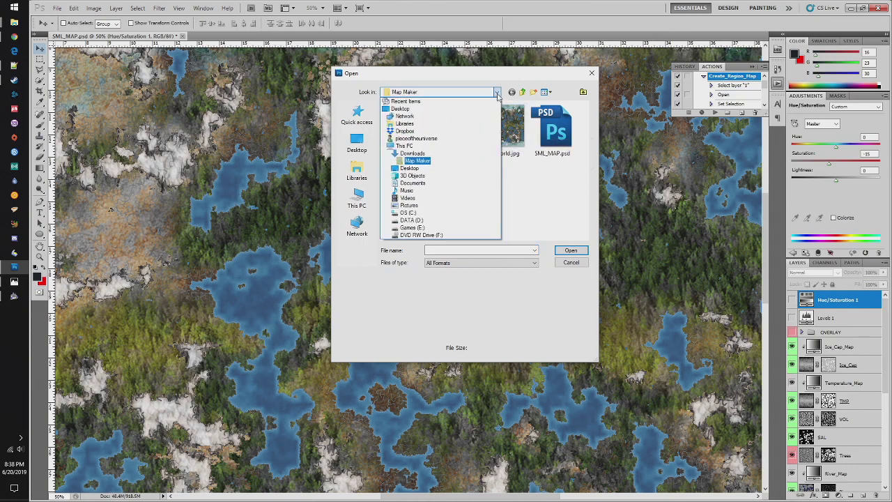
click(490, 131)
double_click(444, 126)
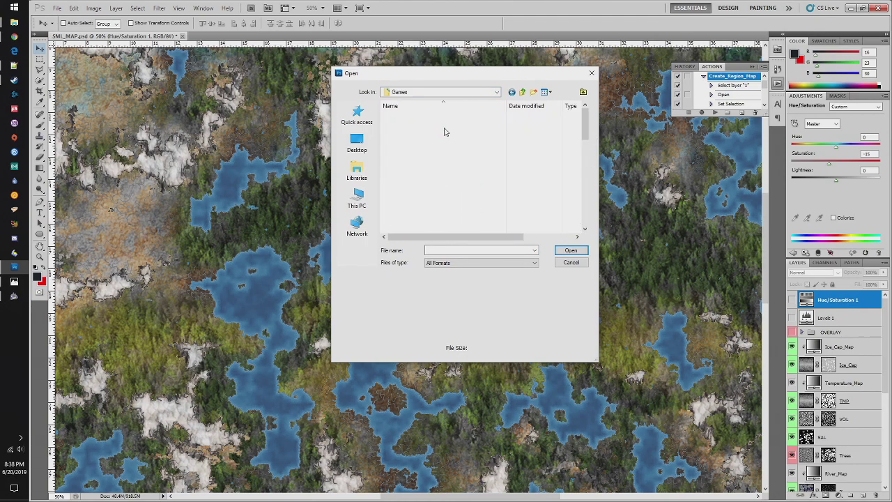
double_click(444, 142)
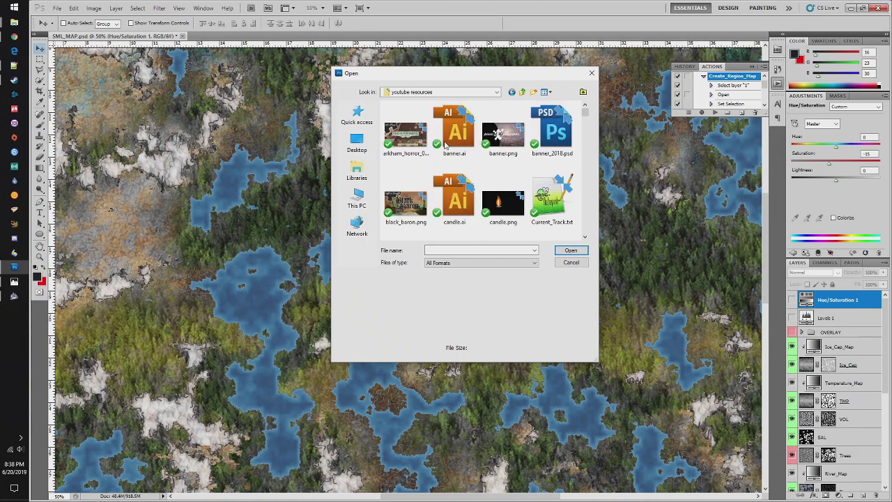
- Scroll down the folder listing and open rimworld_screenshot.psd
scroll(446, 144, down, 10)
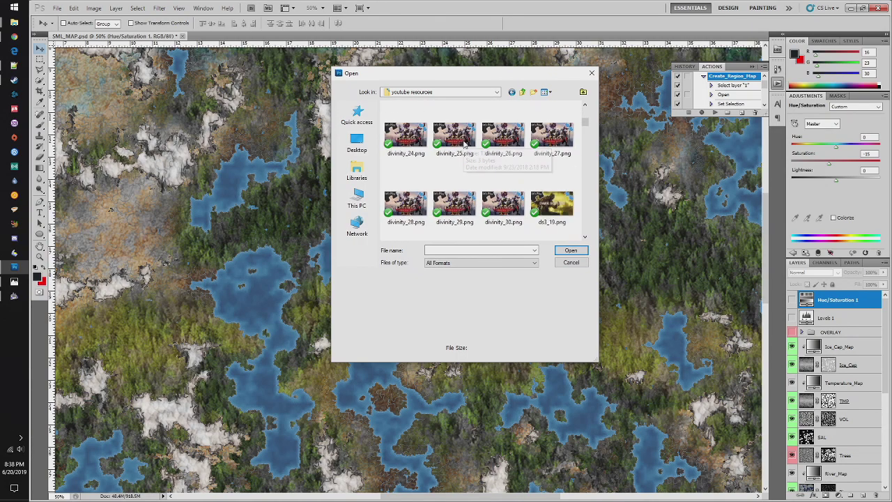
scroll(465, 144, down, 8)
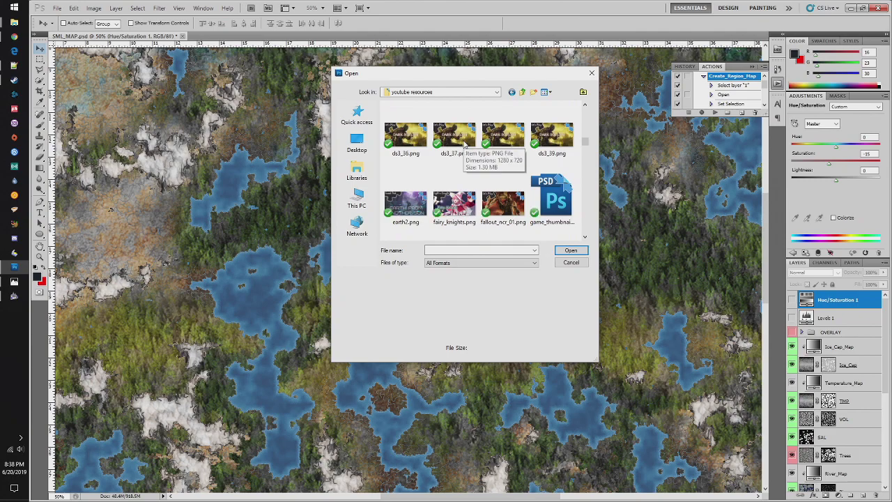
scroll(464, 145, down, 8)
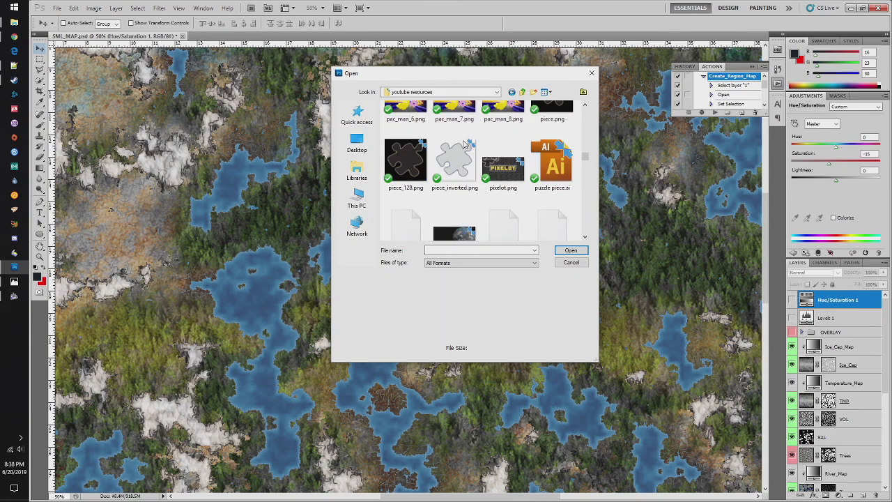
scroll(464, 144, down, 3)
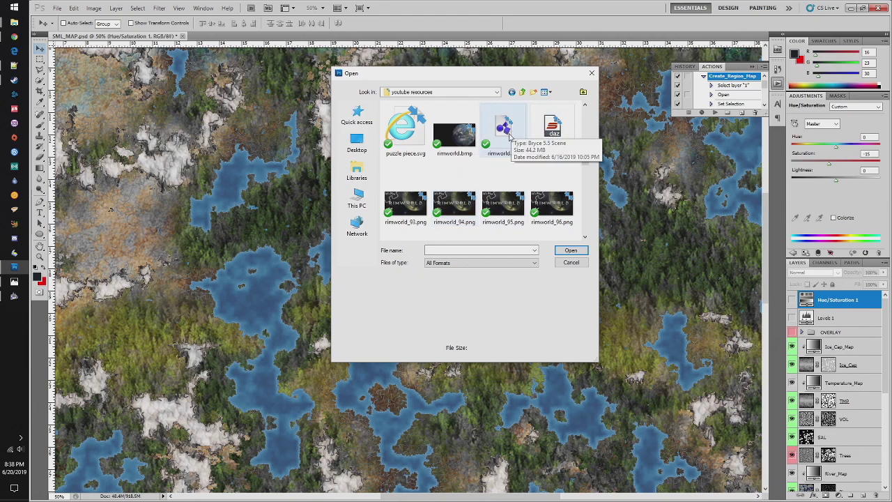
scroll(502, 138, down, 2)
scroll(500, 138, down, 6)
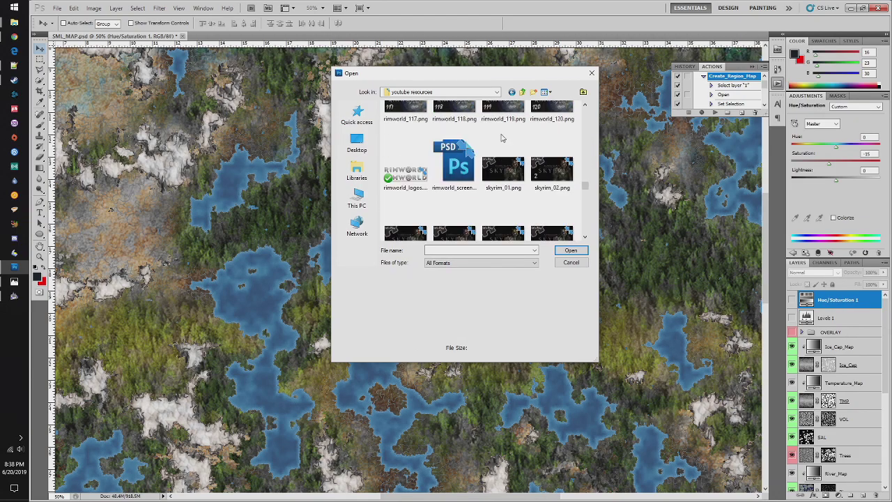
double_click(456, 162)
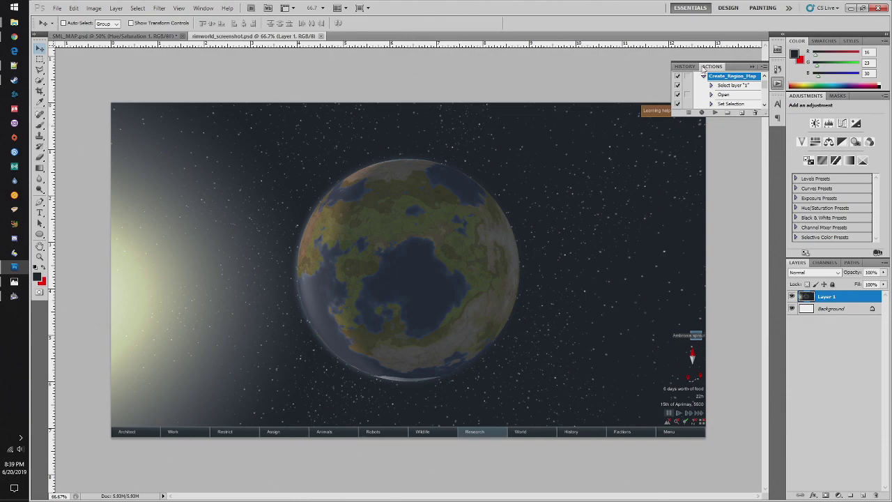
- Minimize Photoshop to bring the Bryce planet render back into view
click(851, 9)
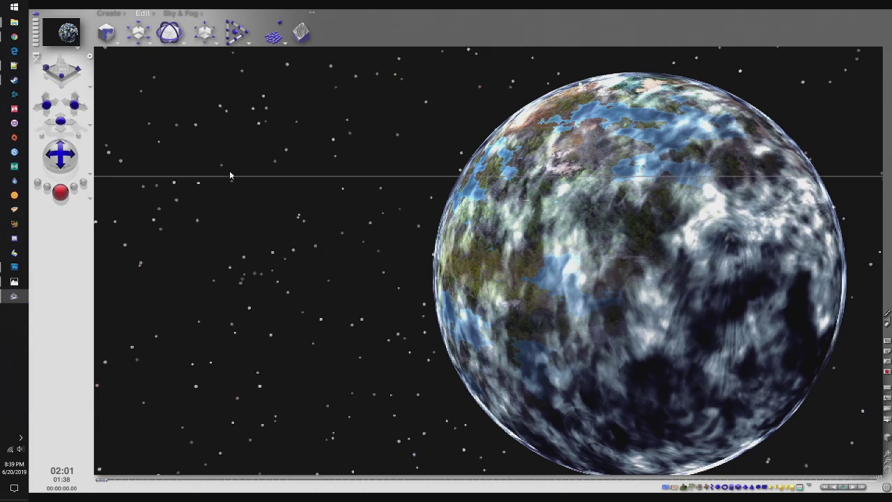
- Switch to Chrome showing the Google Images results for 'earth'
click(8, 38)
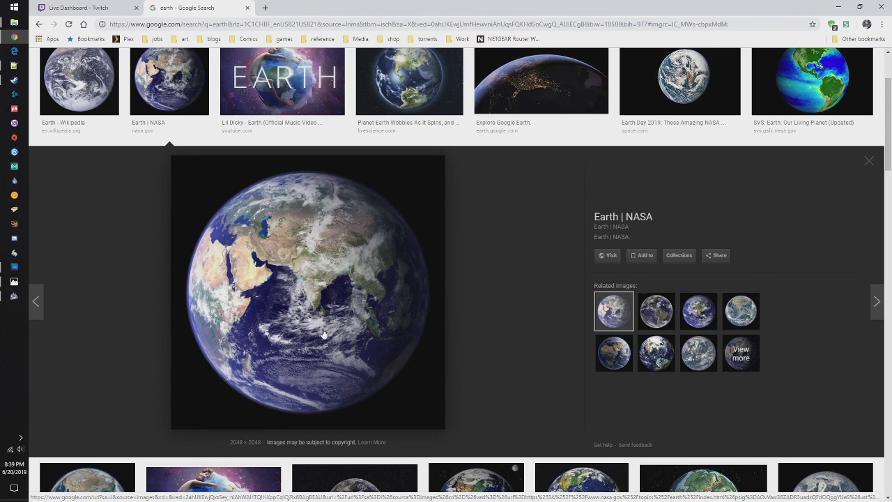
- Preview the flat-earth, SF schools, Real-life Sci-Fi world 8 and Hothouse Earth results
scroll(366, 298, down, 5)
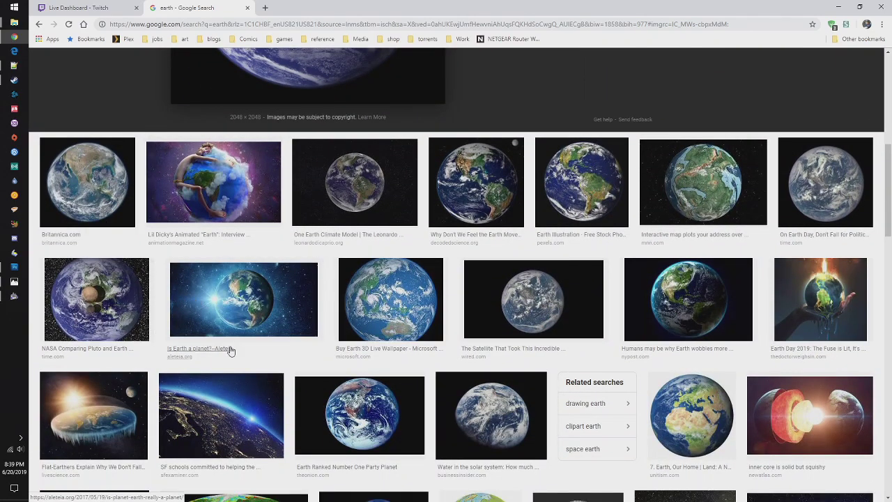
click(124, 413)
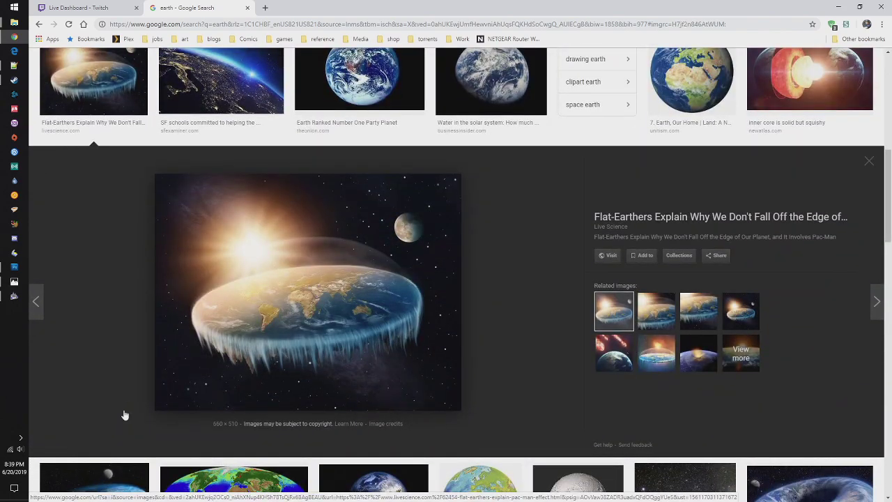
scroll(314, 339, up, 2)
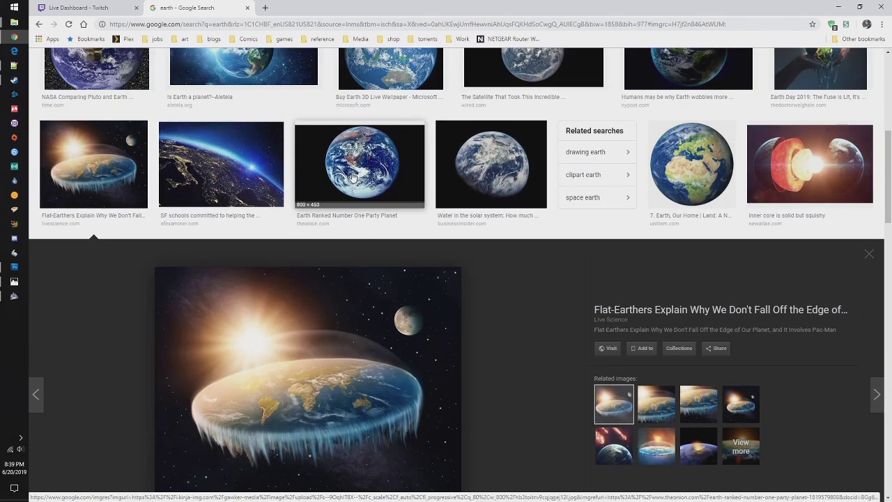
click(230, 181)
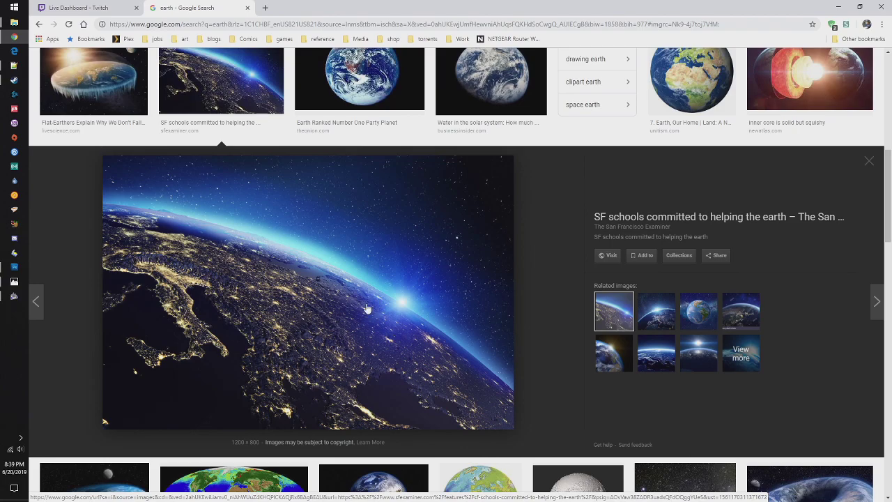
scroll(366, 308, down, 3)
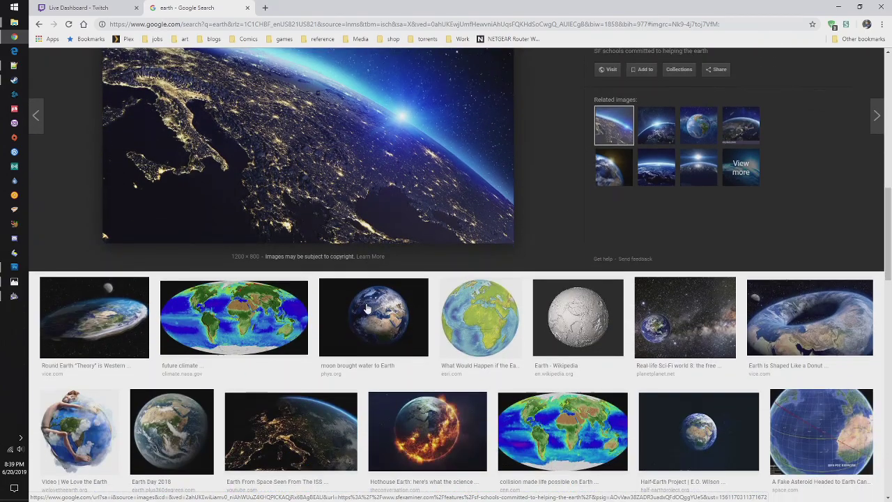
click(685, 317)
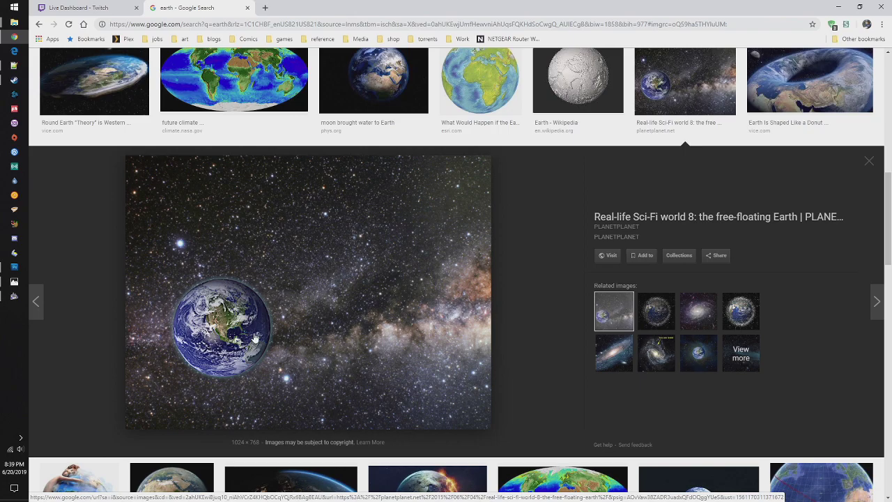
scroll(463, 312, down, 3)
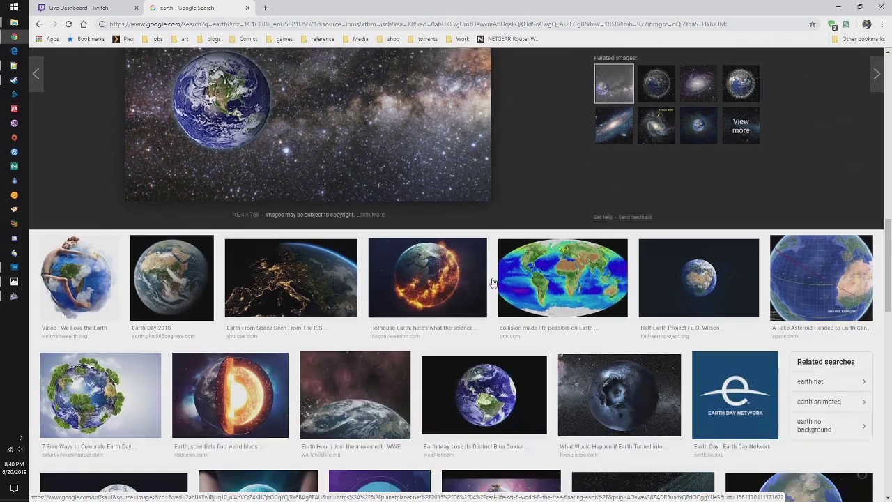
click(481, 280)
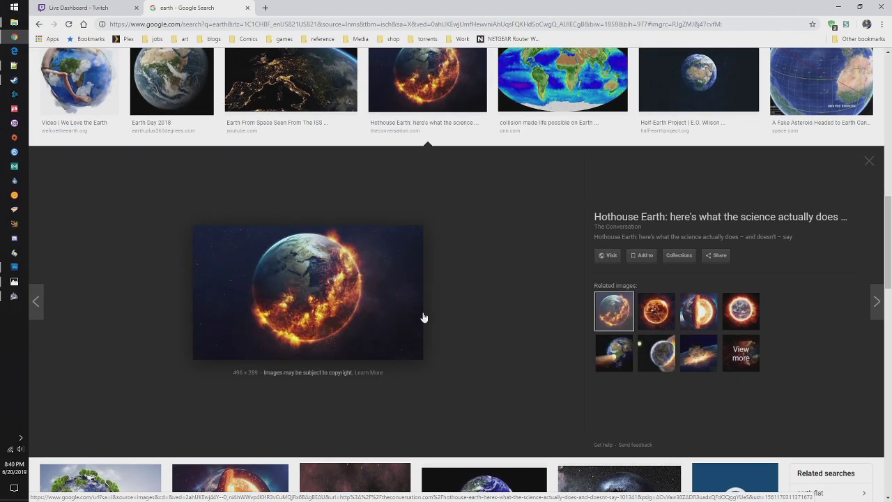
- Preview the Earth Day 2018, core cutaway, tree-covered, blue-colour and blueberry Earth images
scroll(423, 315, up, 2)
click(179, 209)
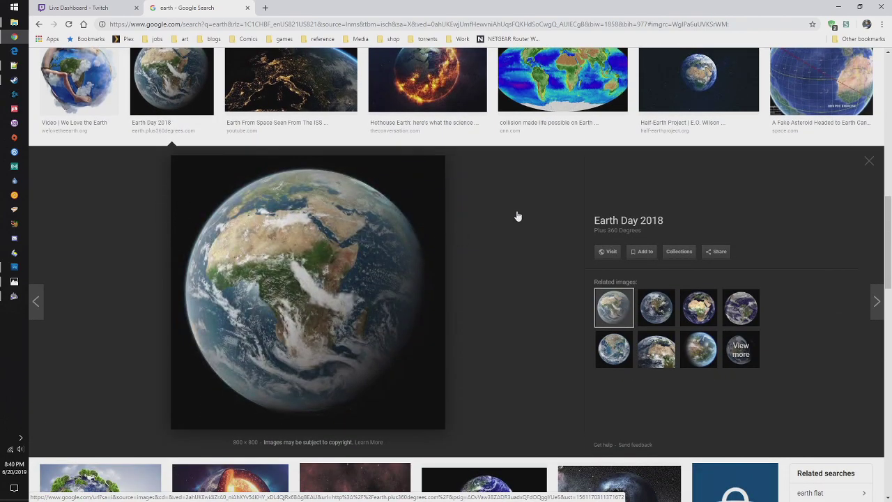
scroll(518, 216, down, 4)
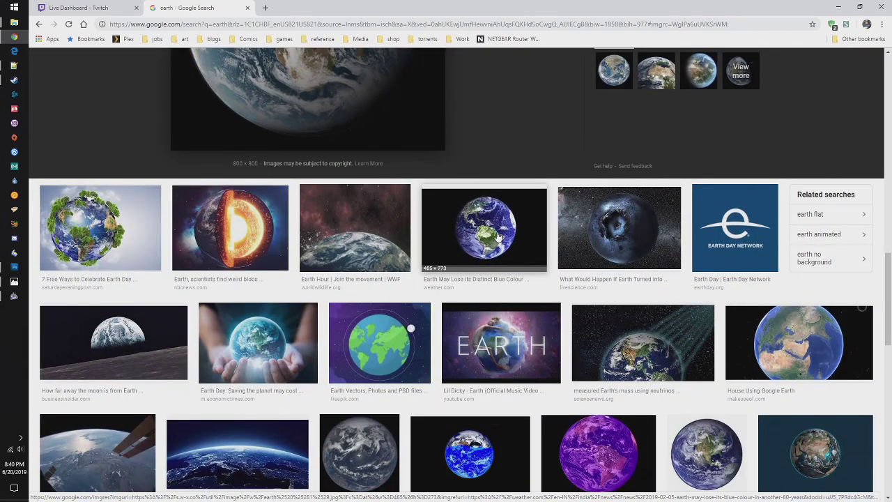
click(264, 236)
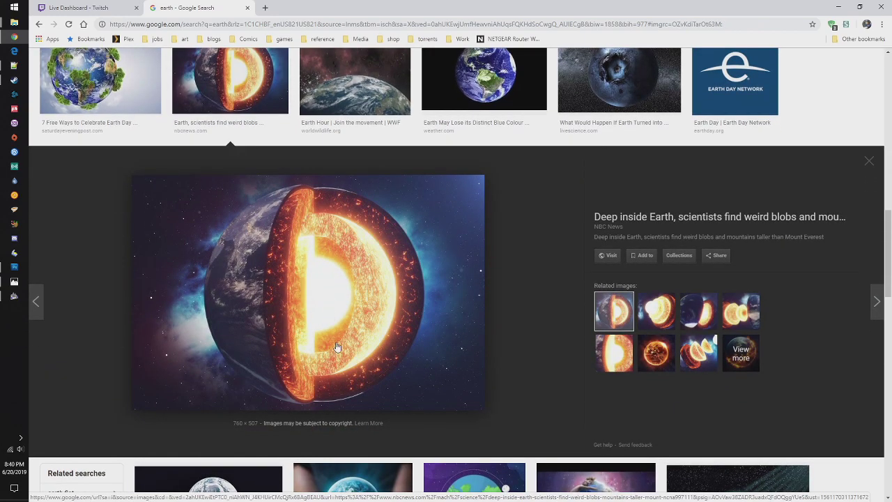
scroll(279, 209, up, 1)
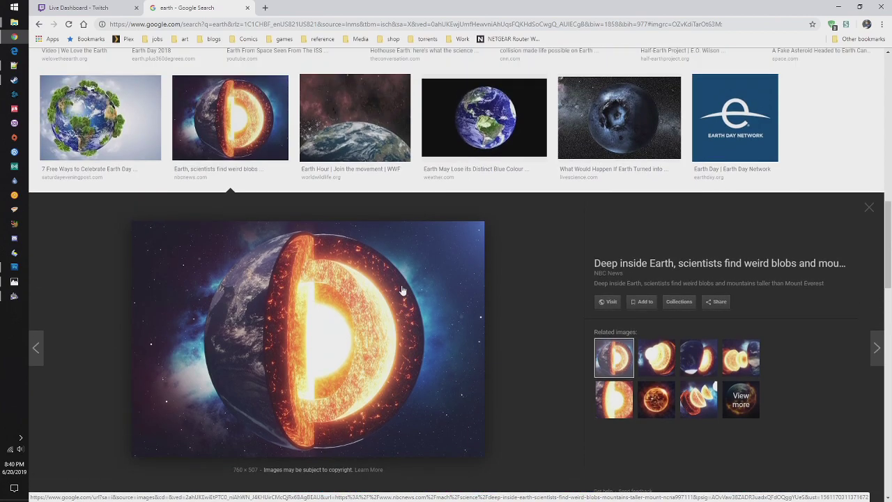
click(147, 143)
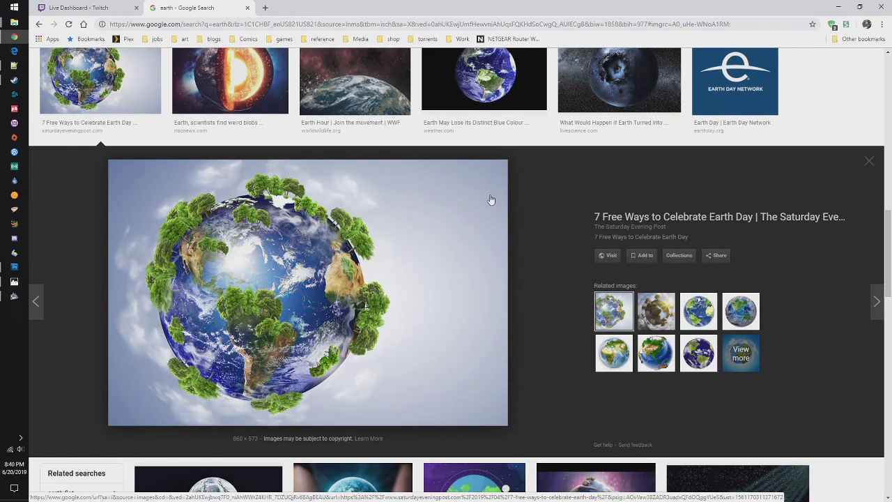
click(484, 98)
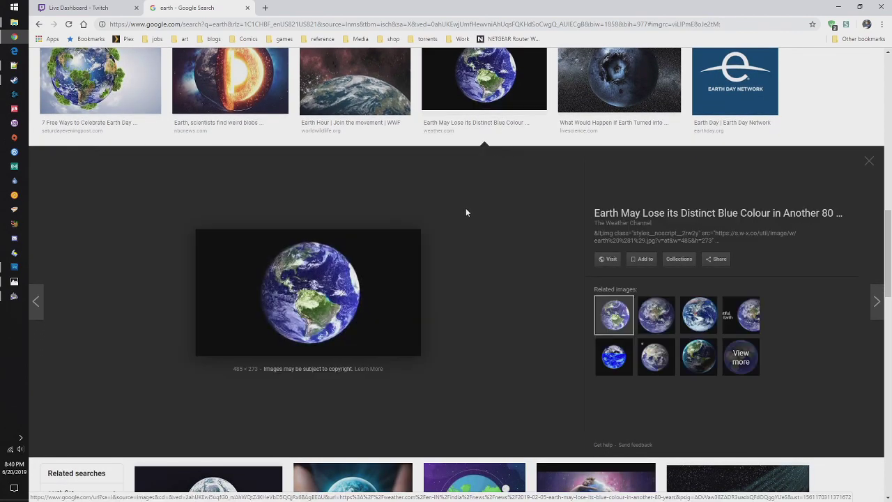
click(591, 113)
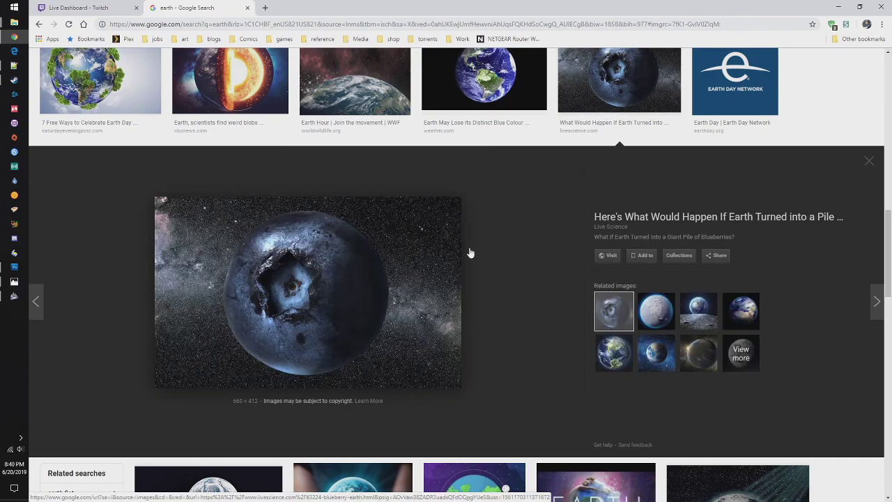
scroll(498, 265, down, 3)
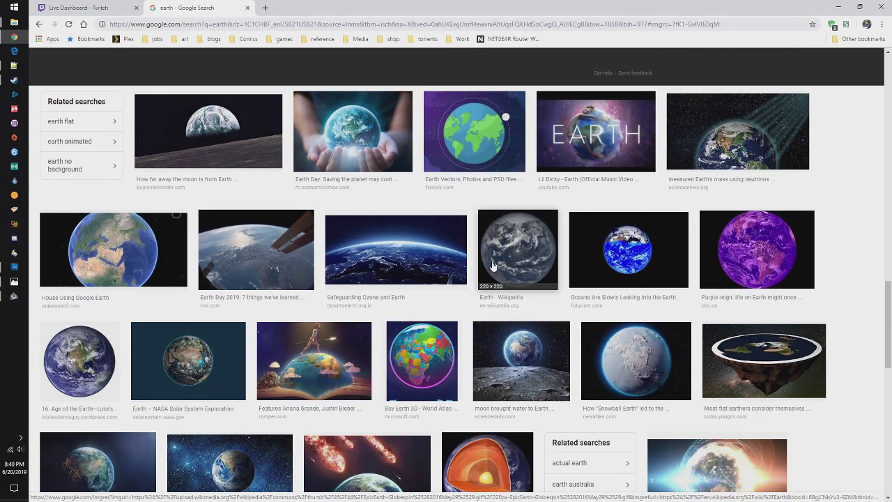
- Preview the S7 Airlines, Earth Rights curve and Structure and composition of the Earth images
scroll(394, 265, down, 3)
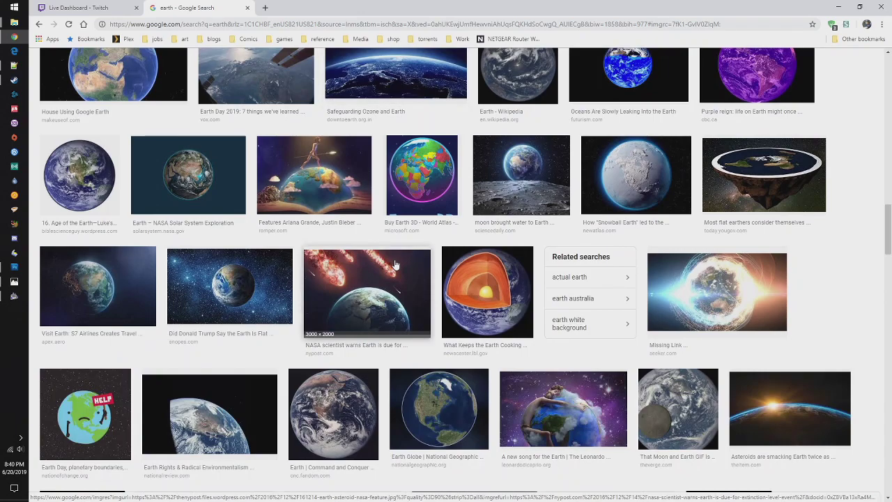
click(130, 293)
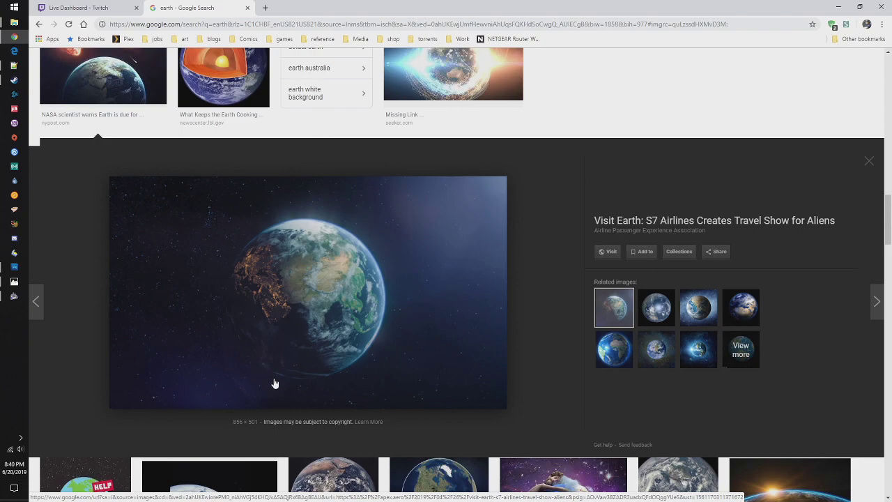
scroll(286, 302, down, 3)
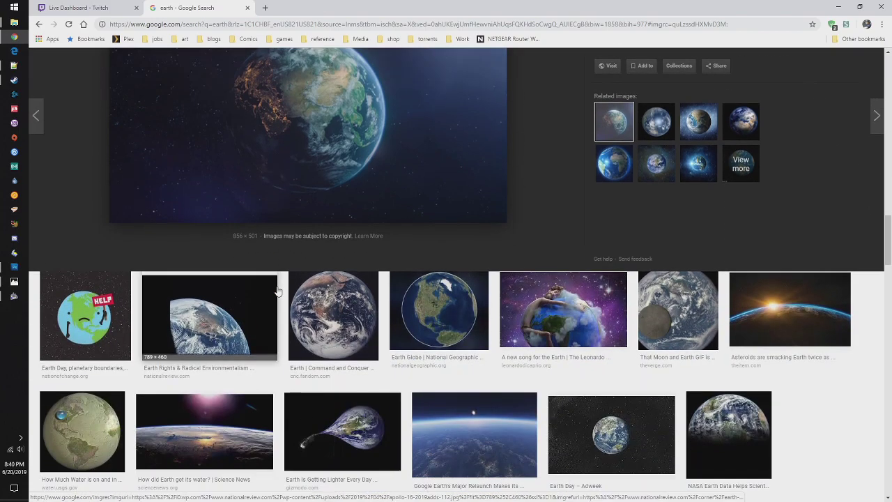
click(222, 314)
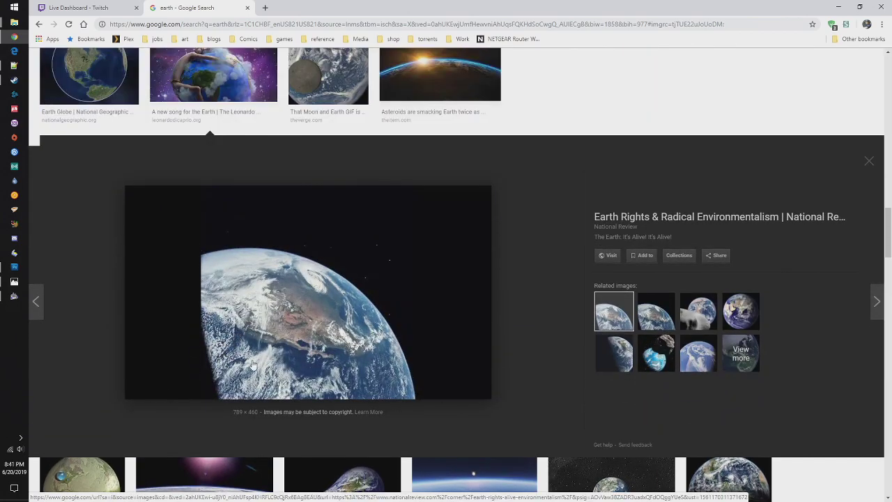
scroll(330, 298, down, 4)
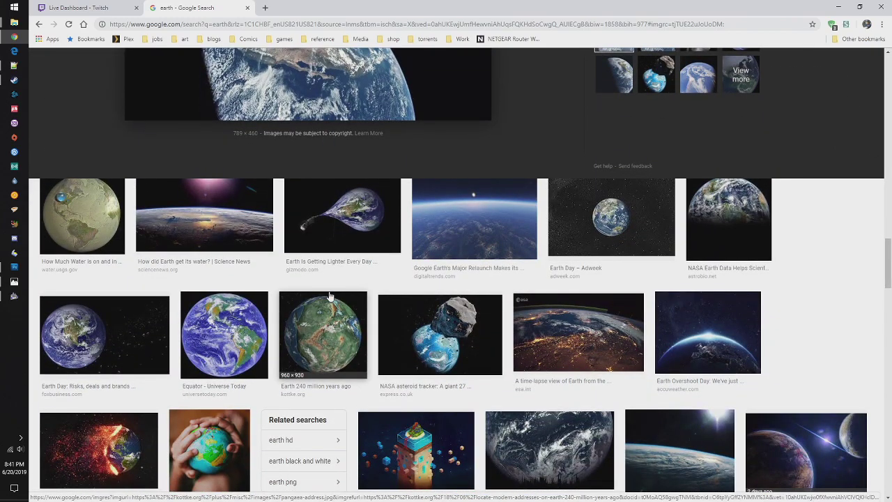
scroll(331, 297, down, 1)
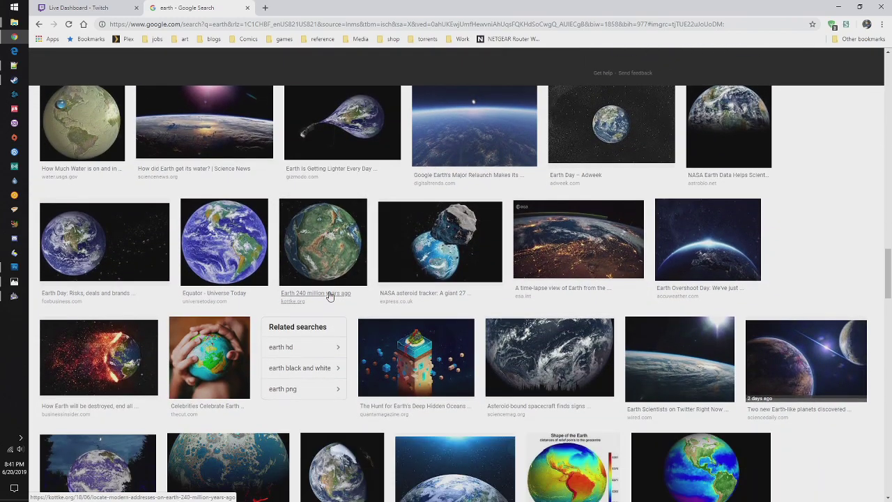
scroll(330, 296, down, 2)
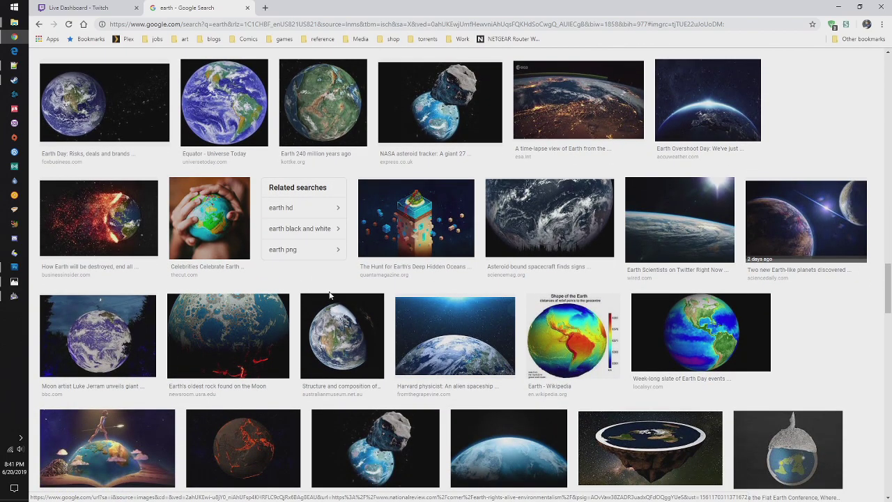
click(331, 296)
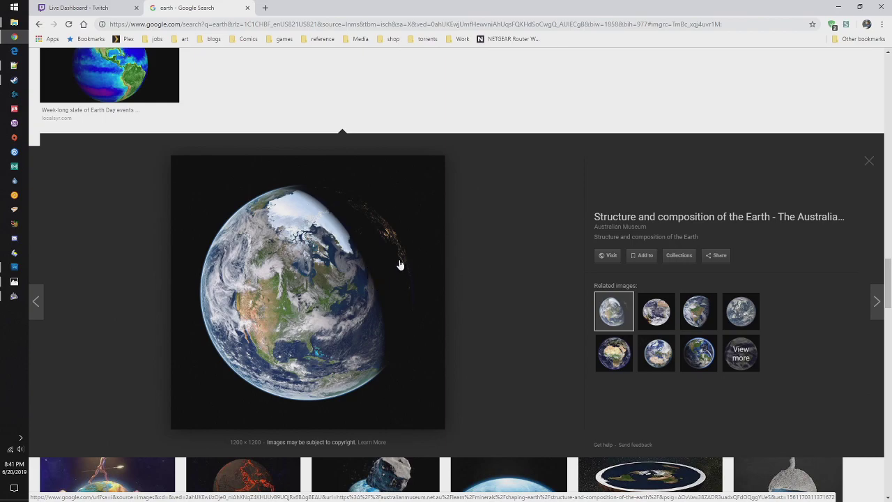
- Preview CBC's half-lit Earth image, compare it with the Bryce render, then return to Chrome
scroll(400, 265, down, 3)
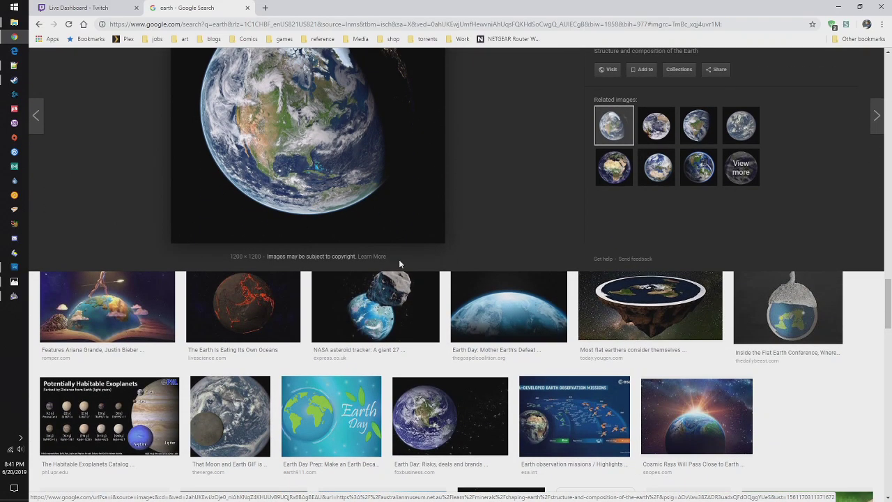
scroll(400, 264, down, 2)
scroll(400, 265, down, 3)
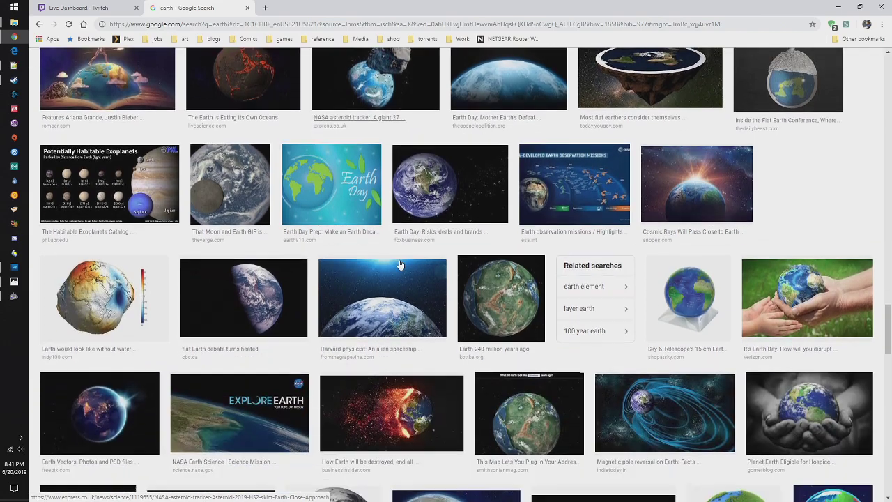
click(291, 315)
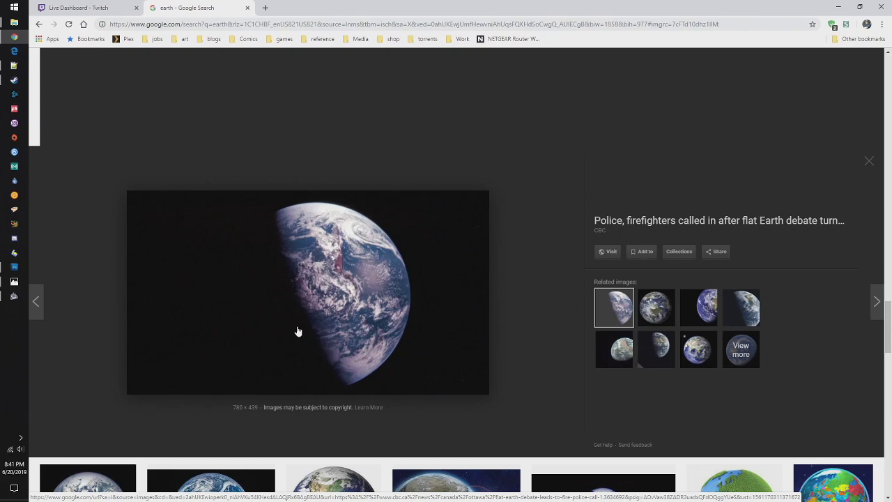
click(14, 296)
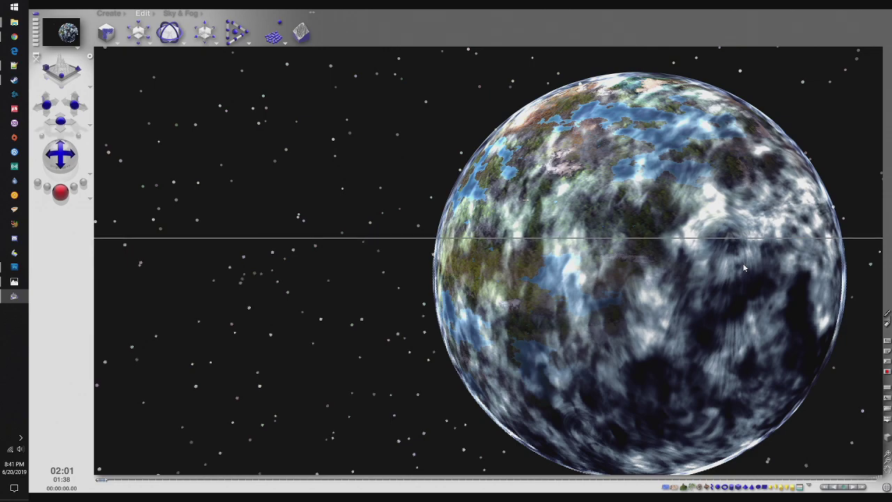
click(18, 35)
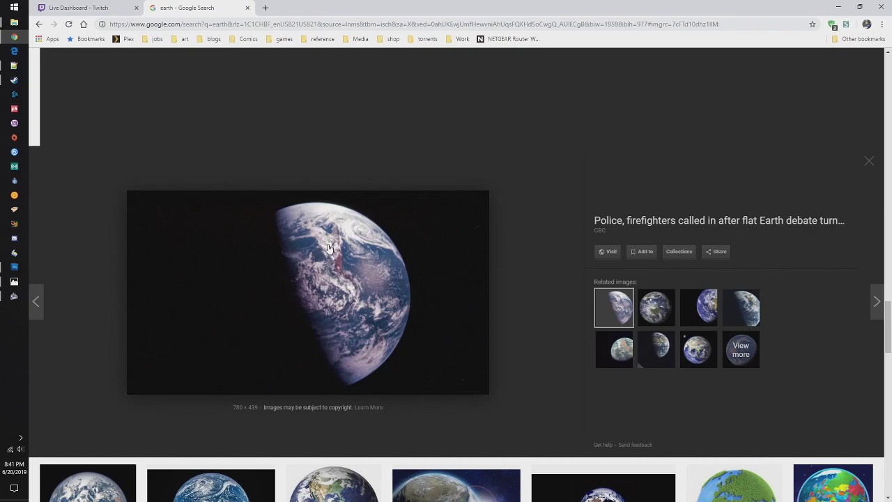
- Preview MIT News' Earth-with-sun-flare image, then go back to Bryce
scroll(329, 249, down, 4)
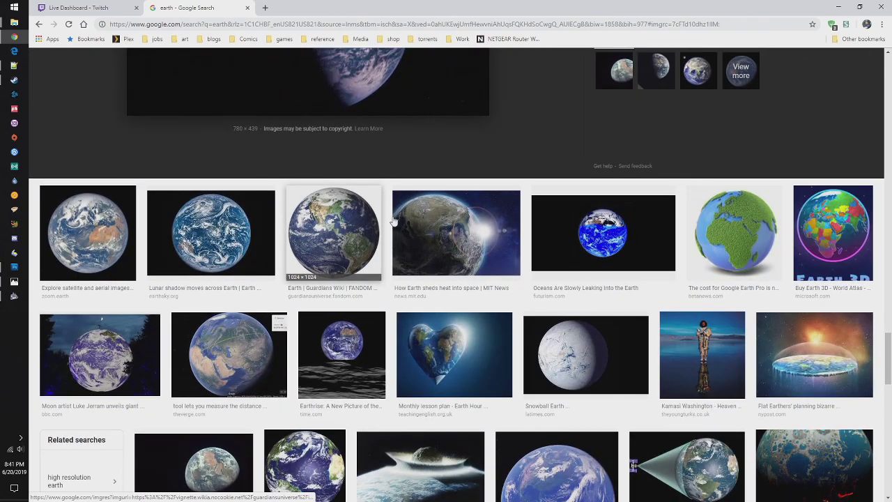
click(438, 239)
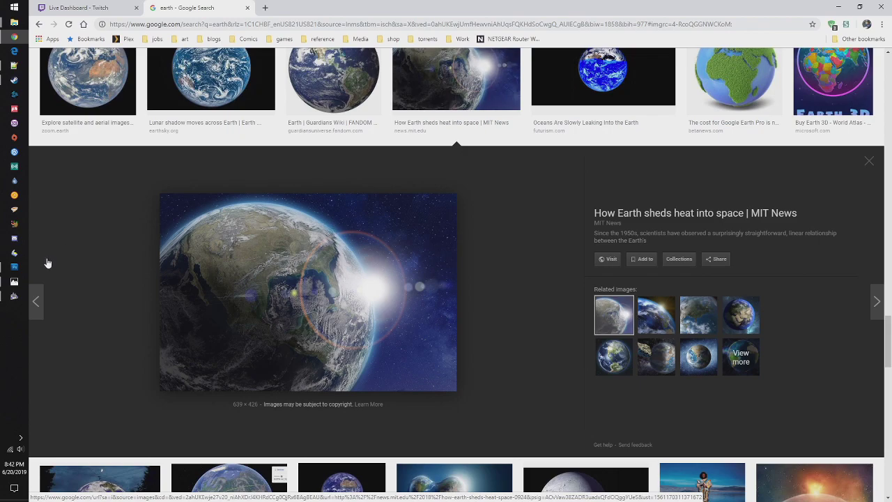
click(14, 296)
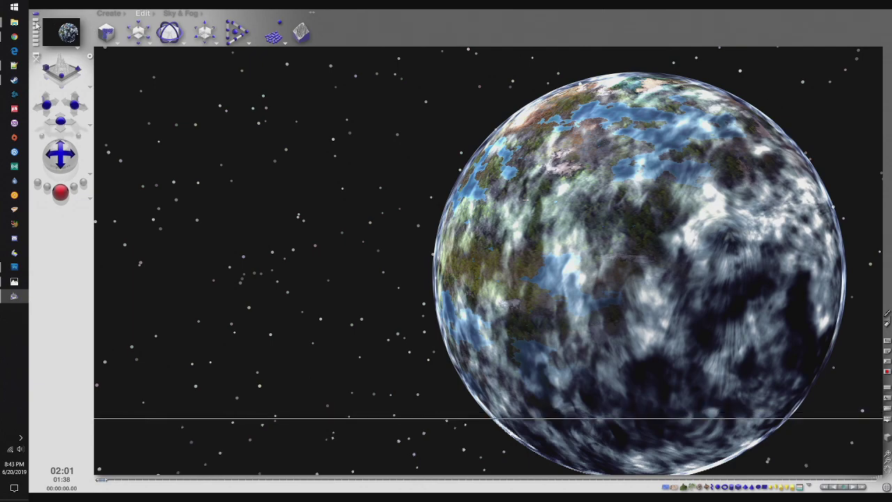
- View rimworld_95.png from youtube resources in Photos, close it, and return to Bryce
mouse_move(14, 22)
click(76, 45)
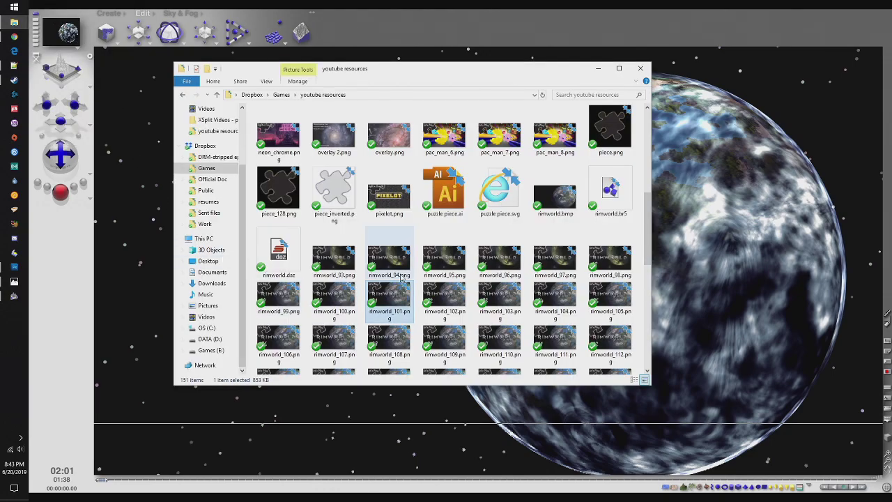
double_click(450, 268)
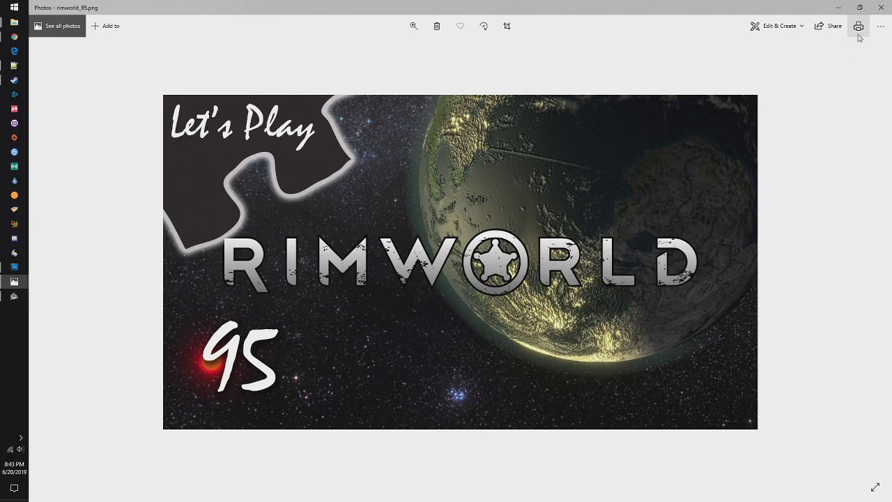
click(882, 7)
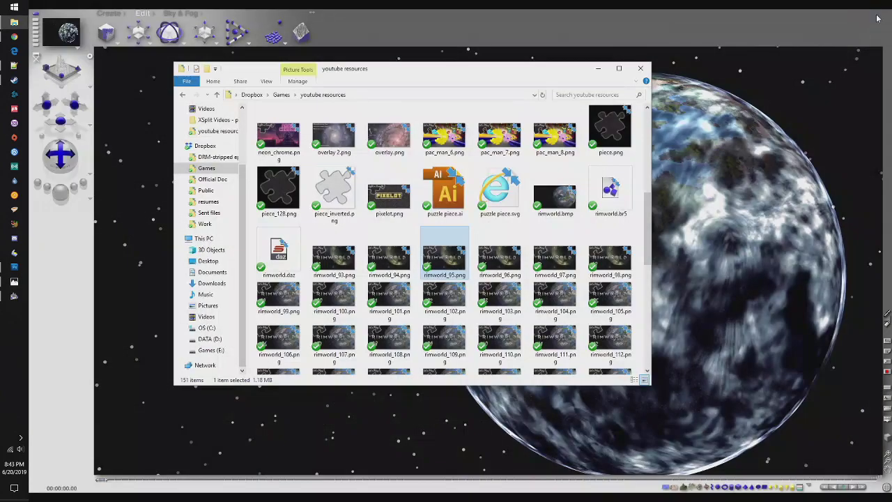
click(674, 33)
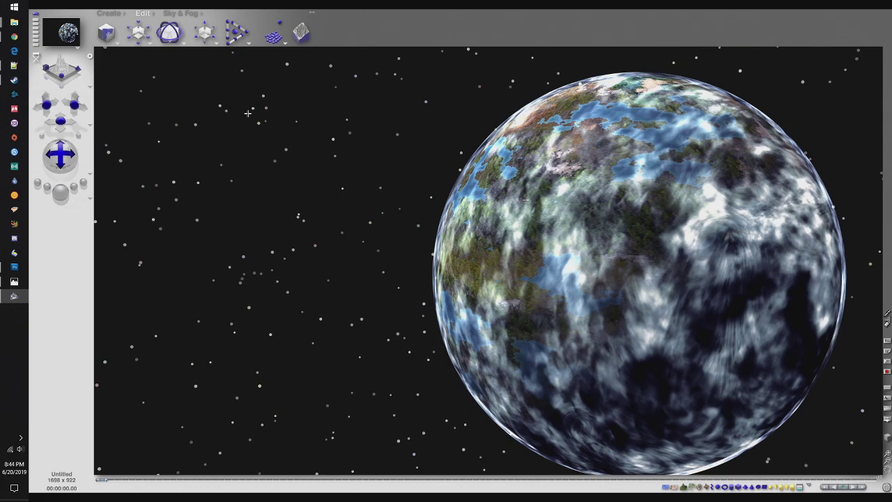
- Use Save Image As to store the planet render as rimworld_clouds
click(37, 15)
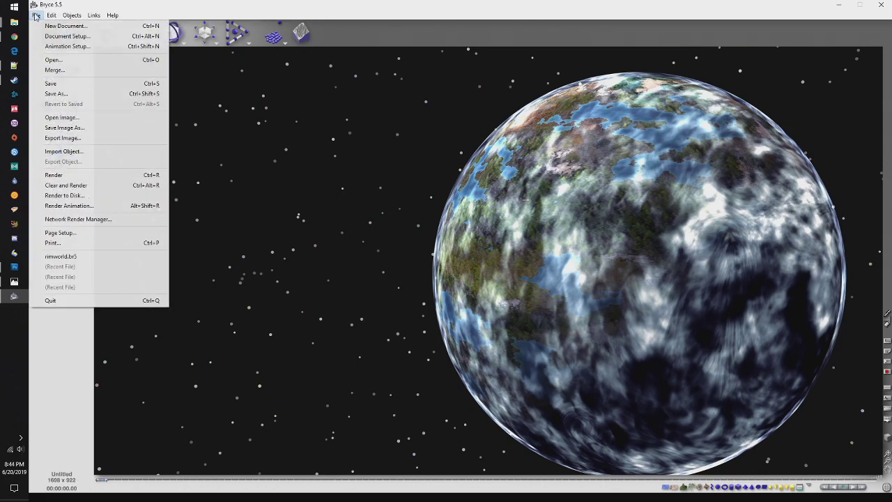
click(90, 129)
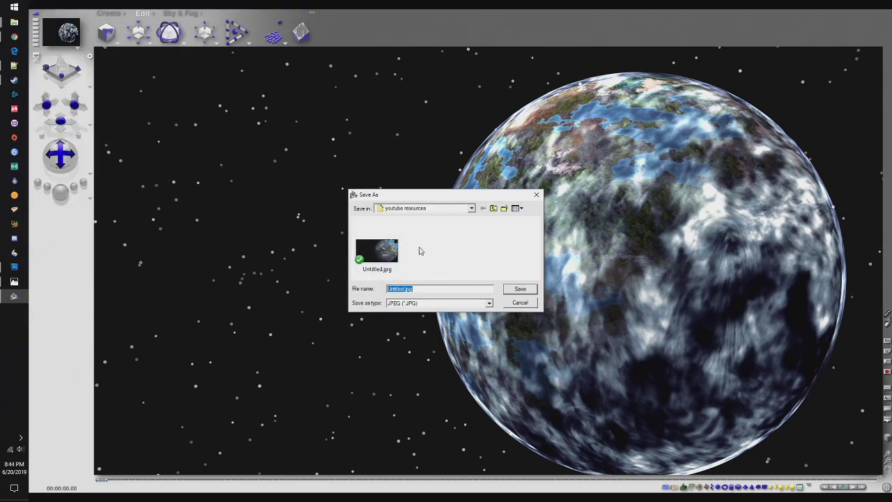
text(rim)
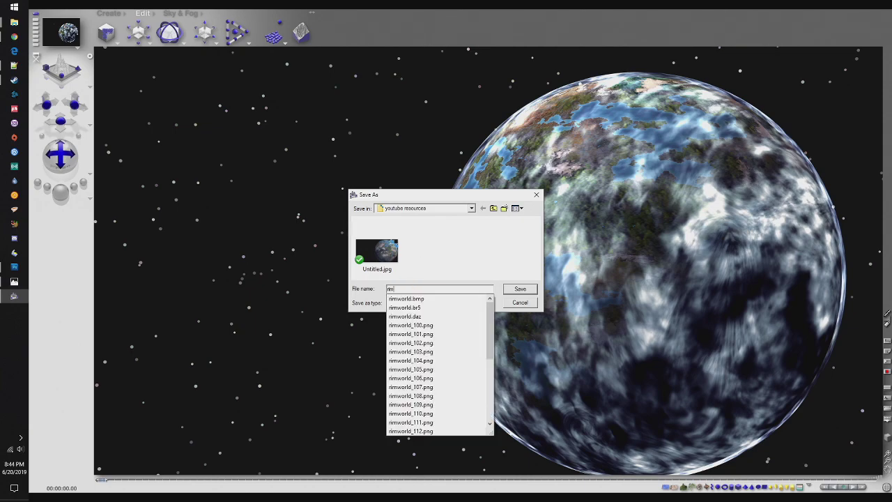
text(world_c)
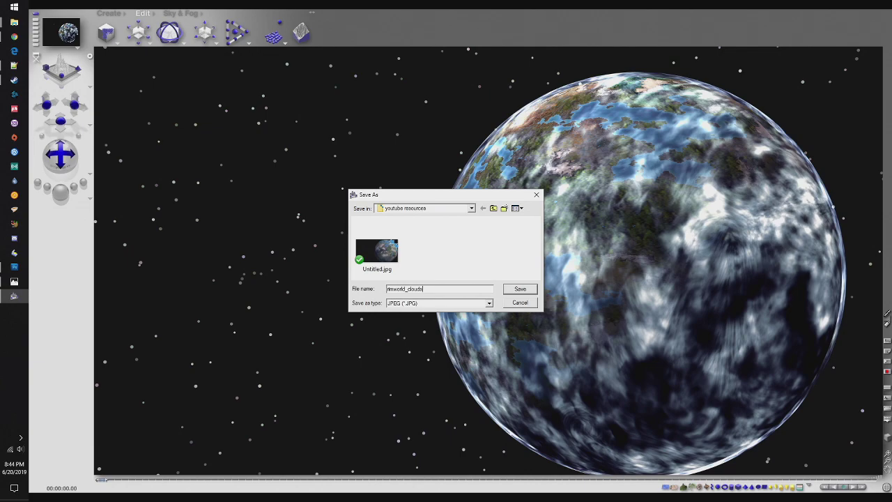
text(louds)
key(Return)
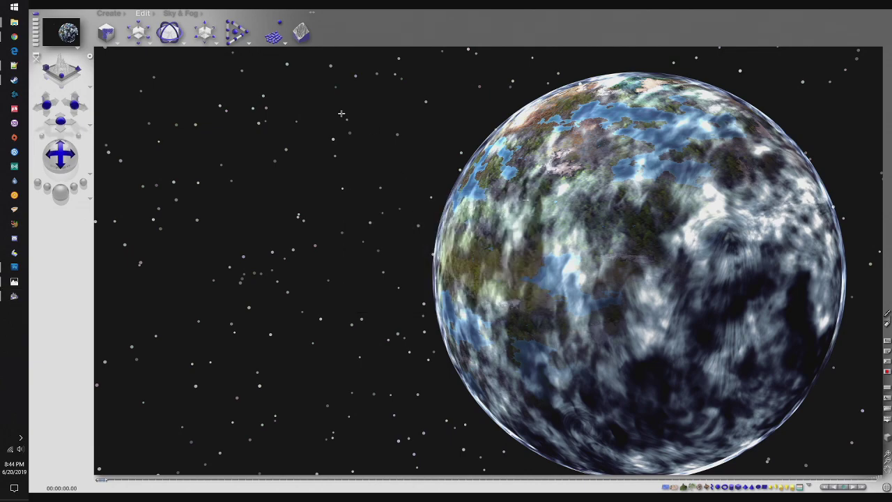
- Deselect the sphere, add a vertical 2D disk, and enlarge it
click(176, 13)
click(143, 14)
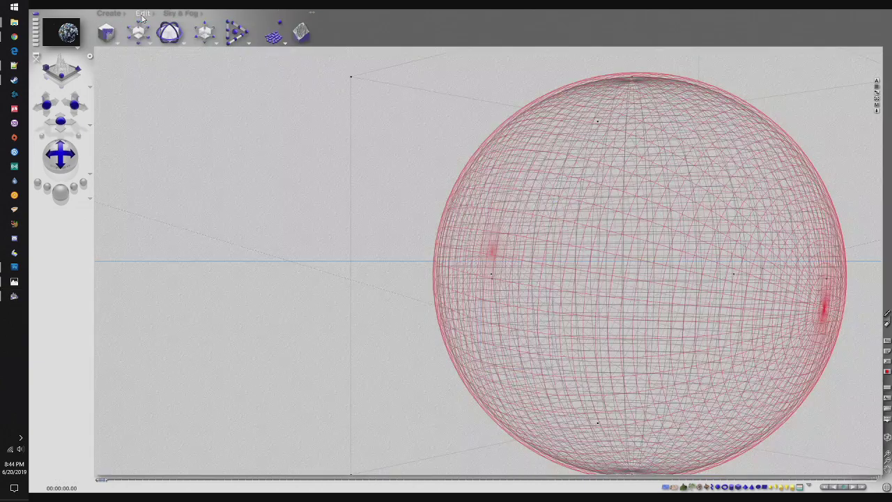
click(622, 178)
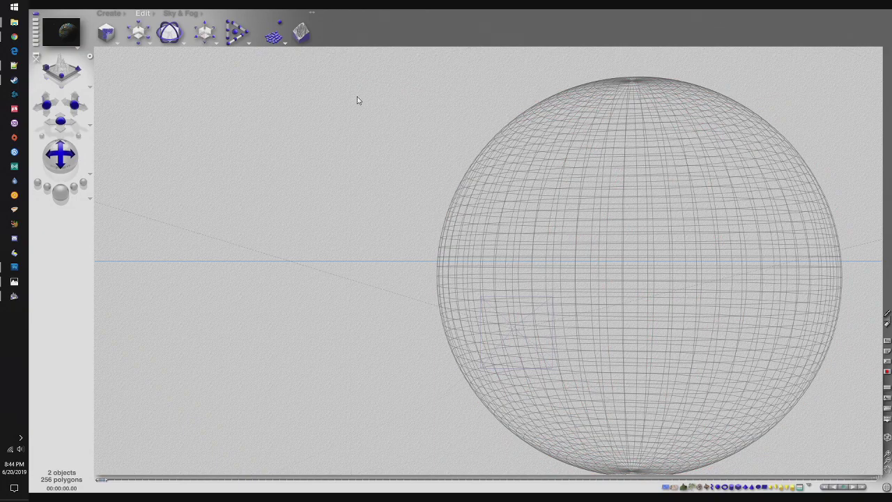
click(112, 15)
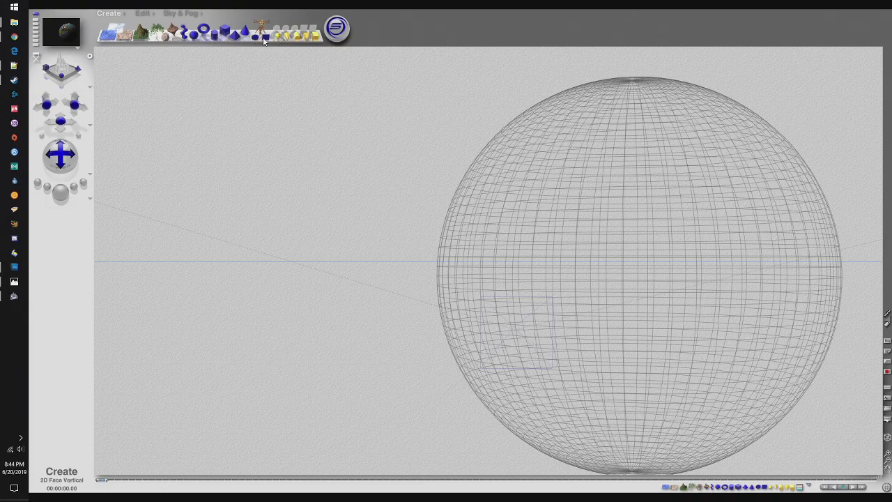
click(256, 39)
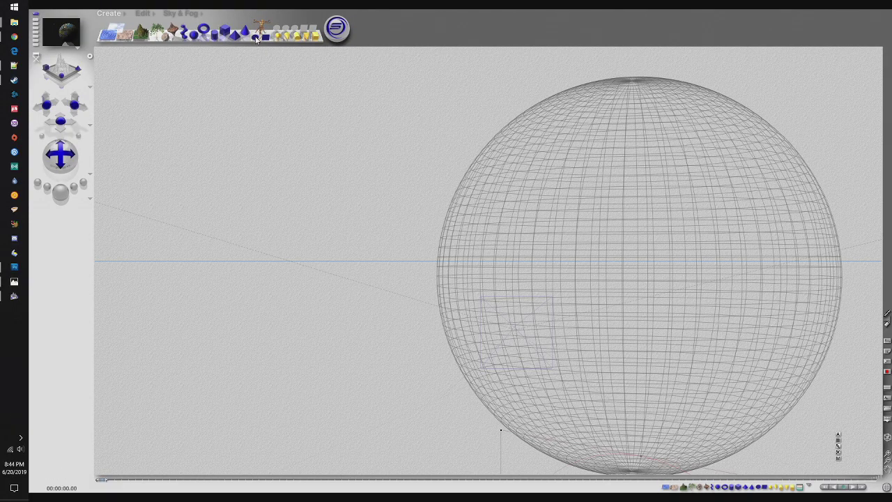
drag(622, 477, 272, 112)
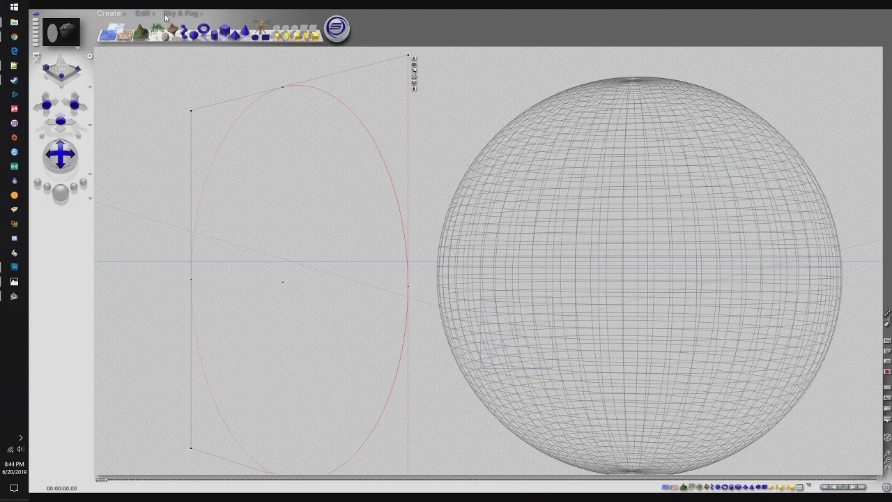
- Rotate the disk about its vertical axis and drag it onto the planet sphere
click(143, 13)
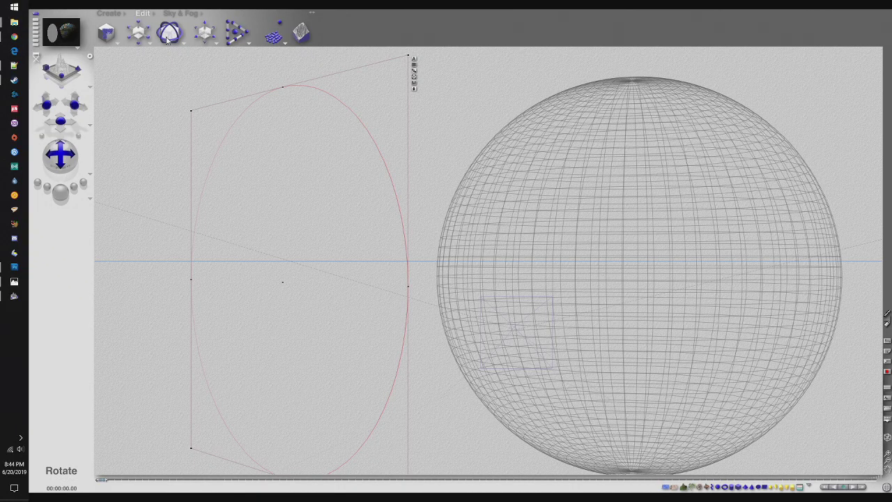
drag(168, 39, 147, 35)
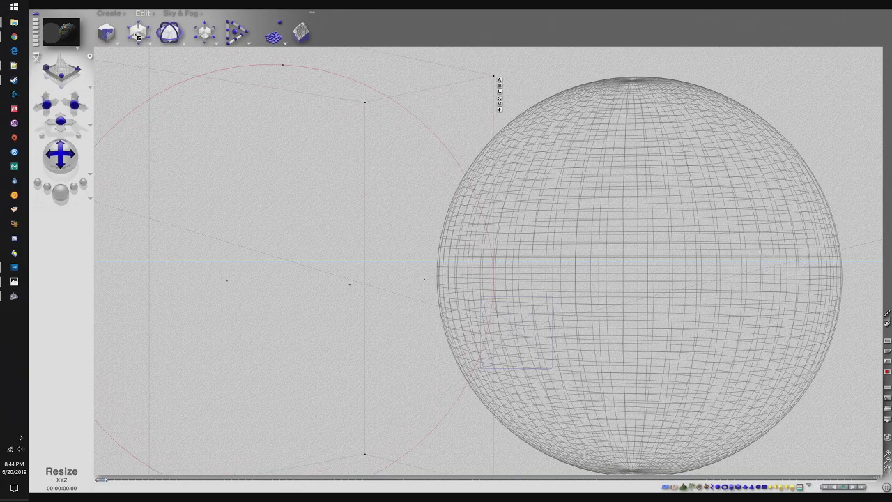
drag(328, 160, 690, 154)
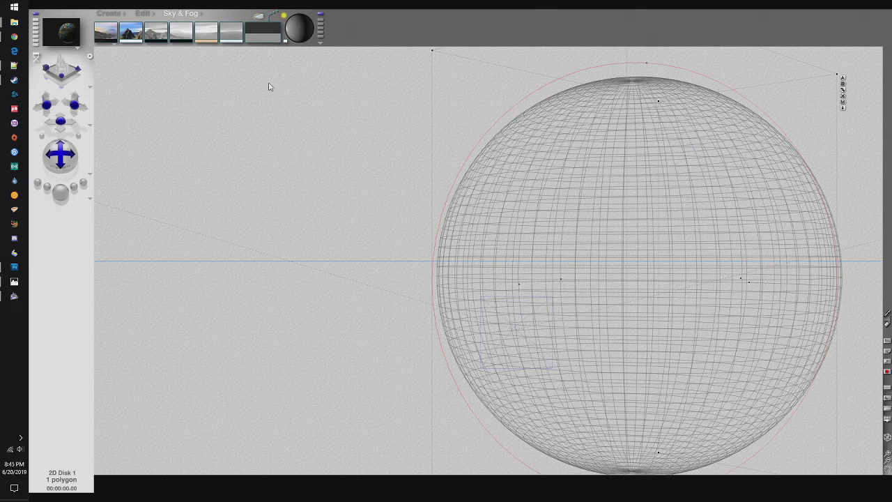
- Shrink 2D Disk 1, then scale it up and centre it on the sphere
click(141, 16)
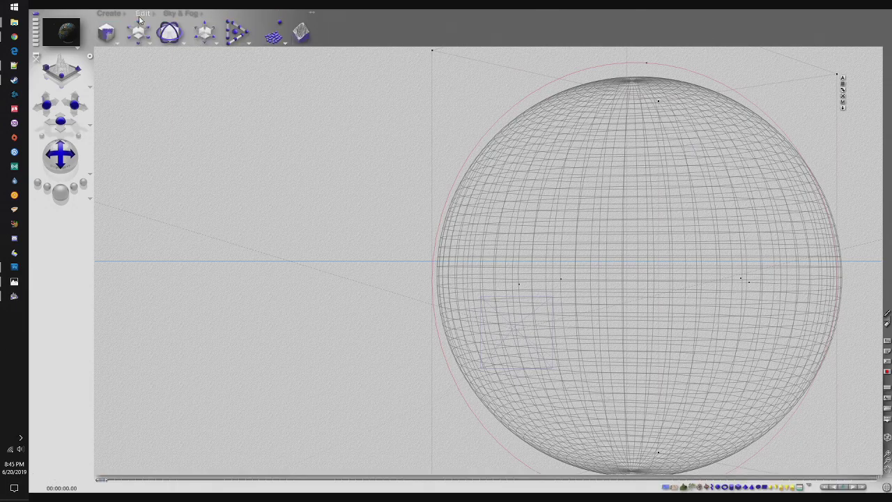
drag(139, 31, 87, 34)
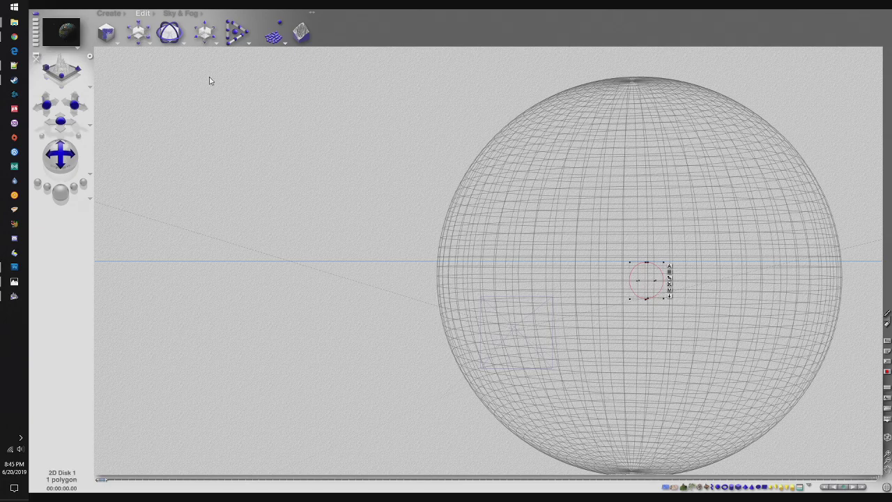
drag(618, 278, 293, 264)
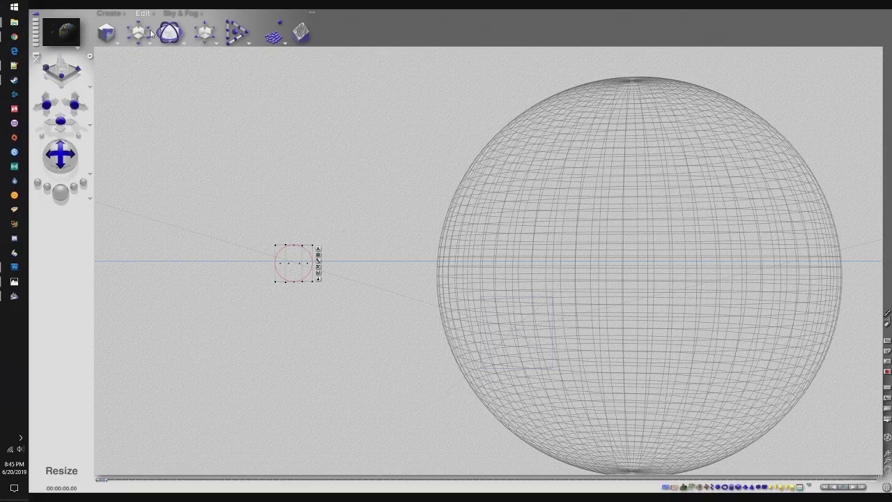
drag(144, 38, 198, 38)
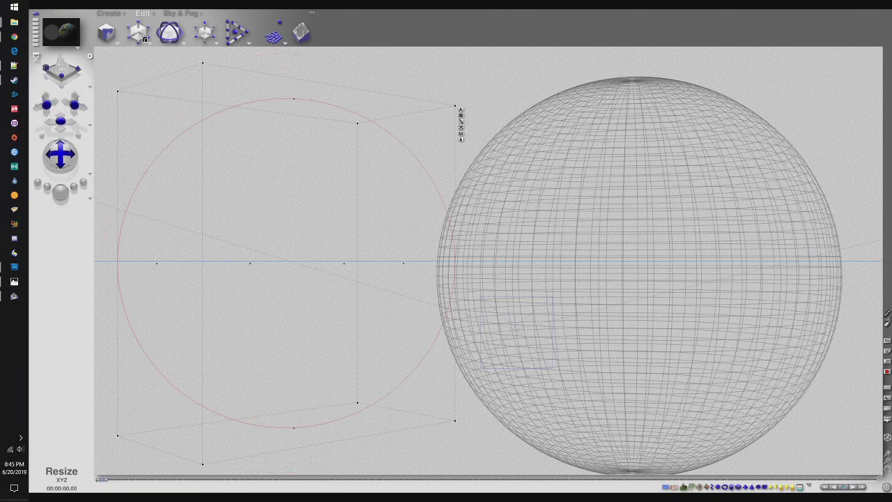
mouse_move(287, 249)
mouse_down()
mouse_move(497, 241)
mouse_move(632, 257)
mouse_up()
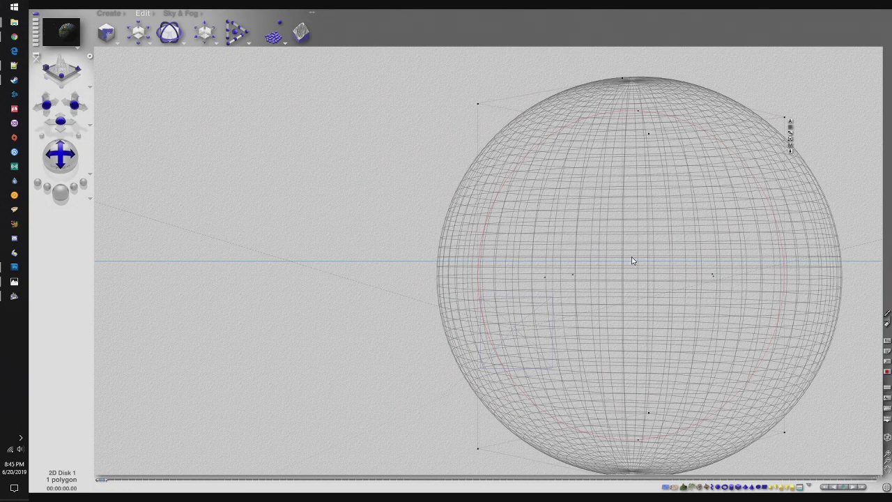
- Fine-tune the disk's size and position to the sphere's edge and open its Materials Lab
mouse_move(139, 32)
mouse_down()
mouse_move(177, 32)
mouse_move(147, 37)
mouse_up()
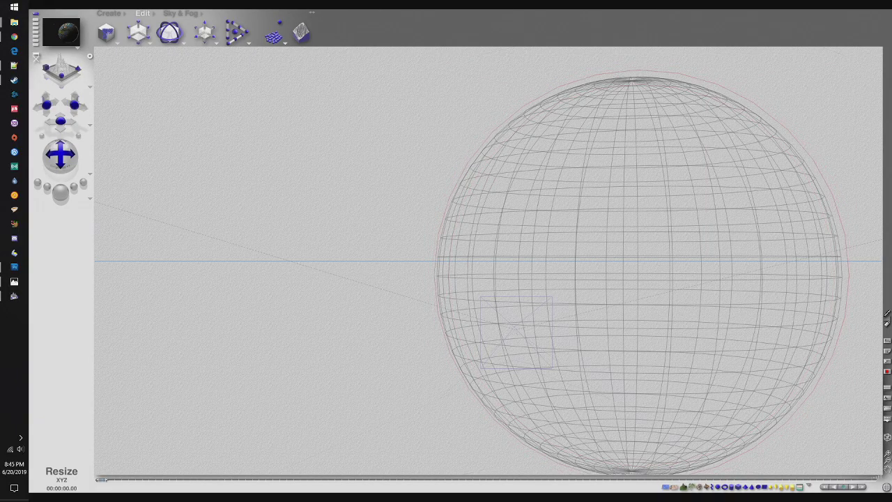
drag(147, 37, 148, 37)
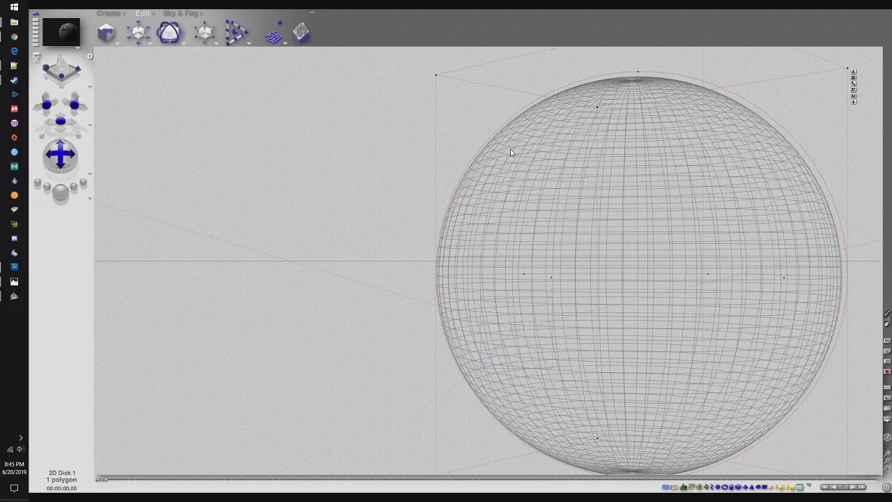
drag(663, 209, 657, 209)
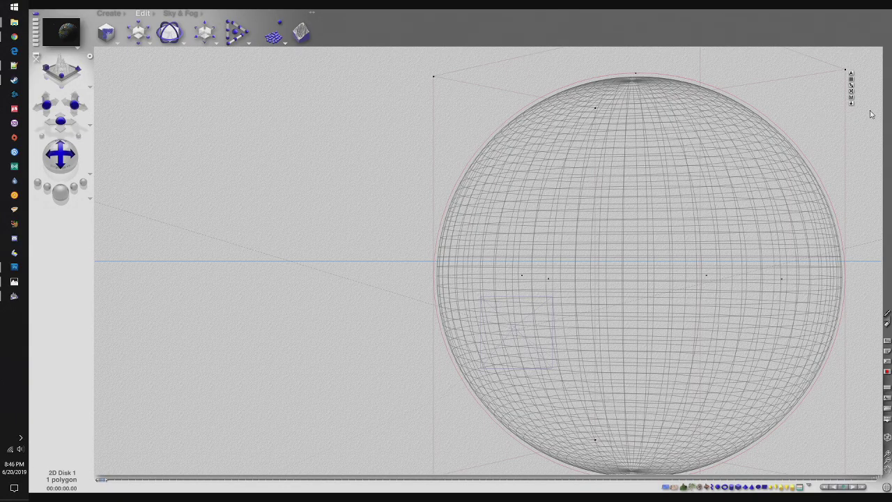
click(851, 98)
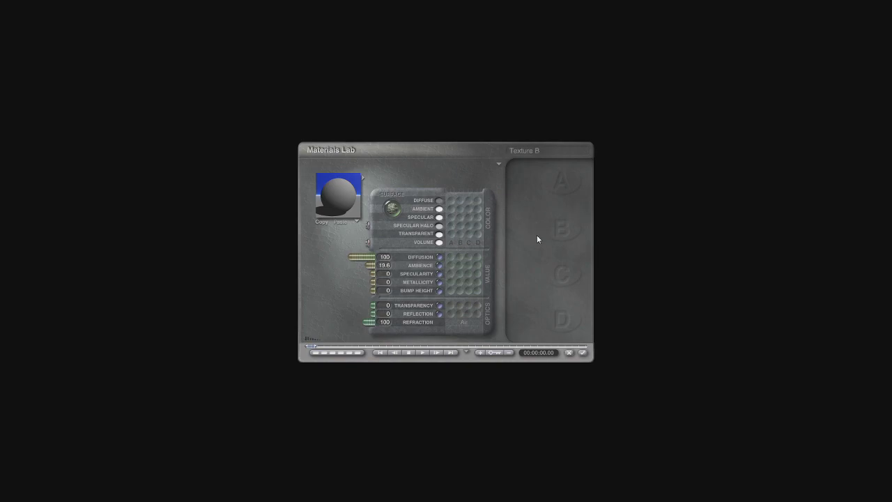
- Set 2D Disk 1's ambient and diffuse material colours to blue
click(439, 209)
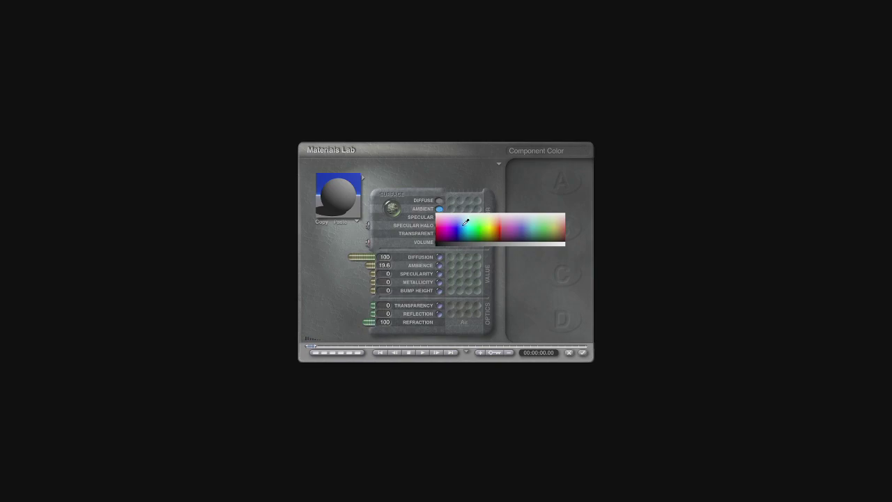
click(464, 223)
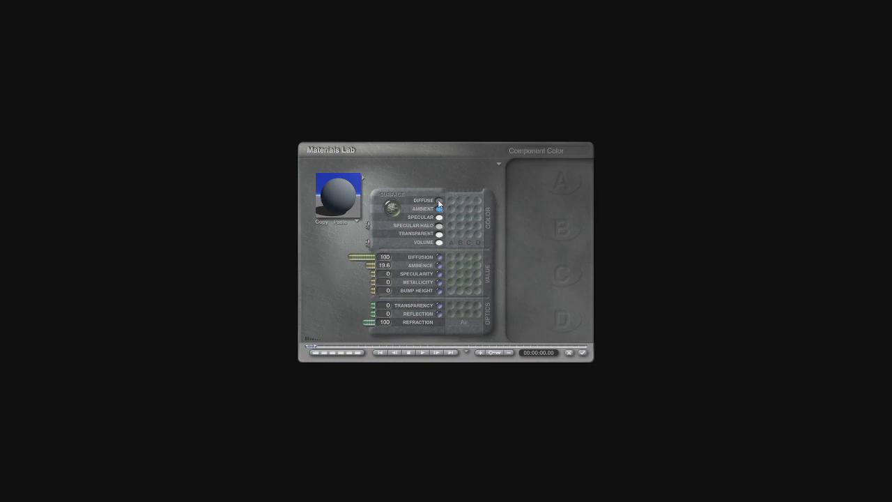
click(439, 201)
click(463, 222)
click(582, 353)
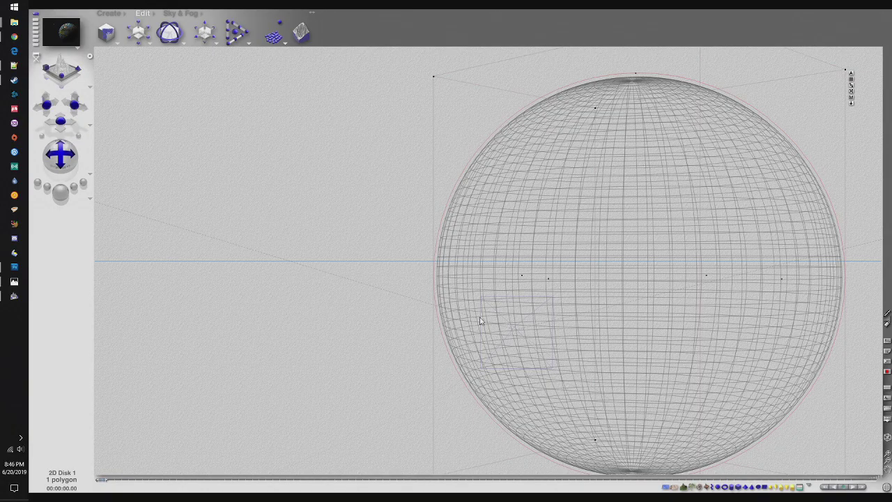
click(60, 193)
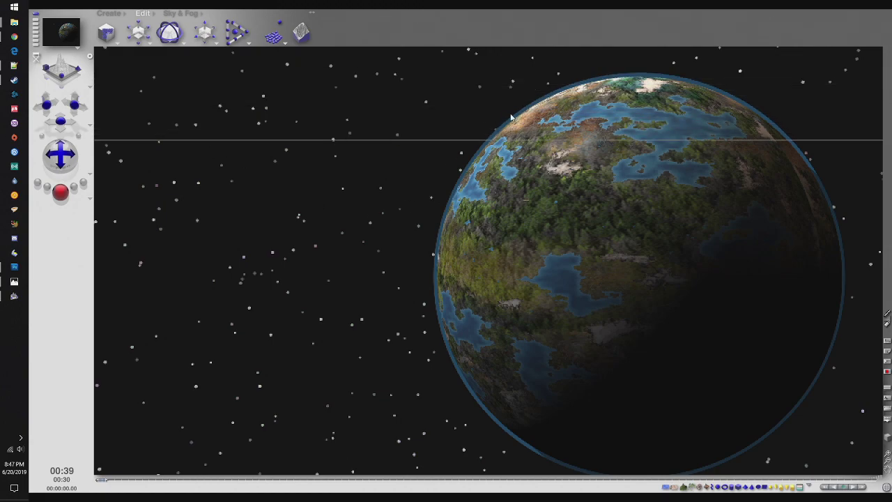
click(311, 225)
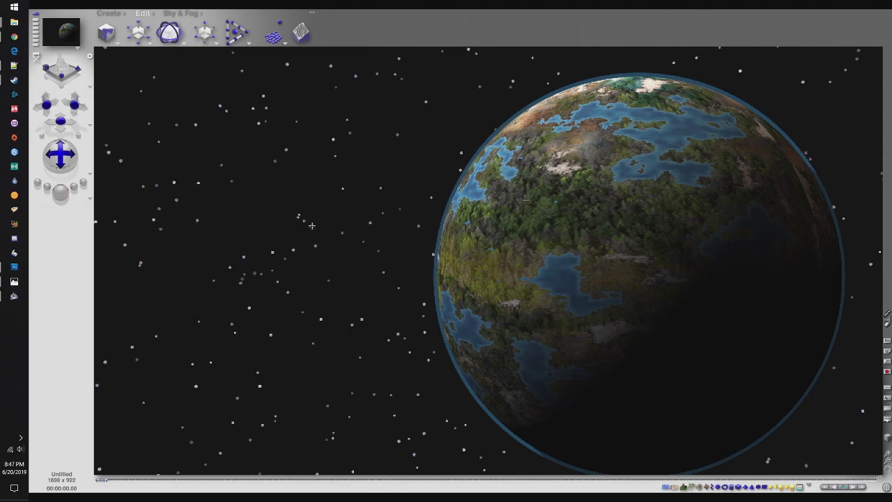
click(143, 14)
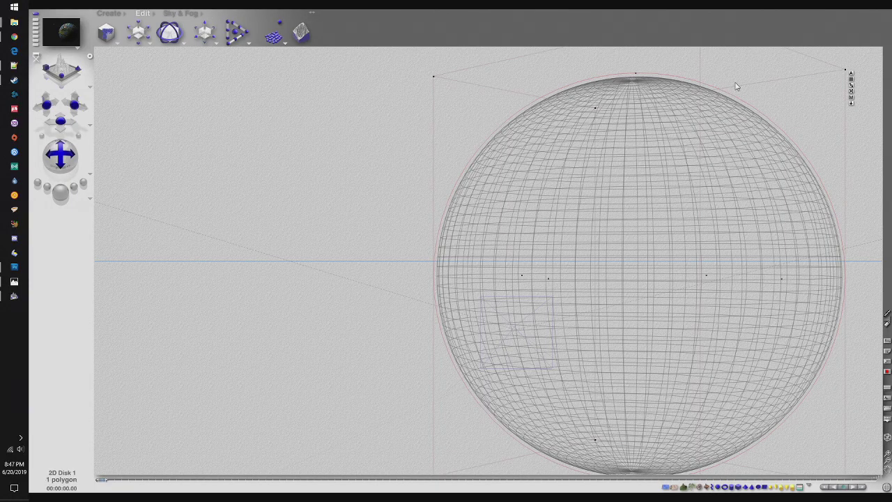
- Give the disk material a blue specular halo and Specularity 50
click(851, 98)
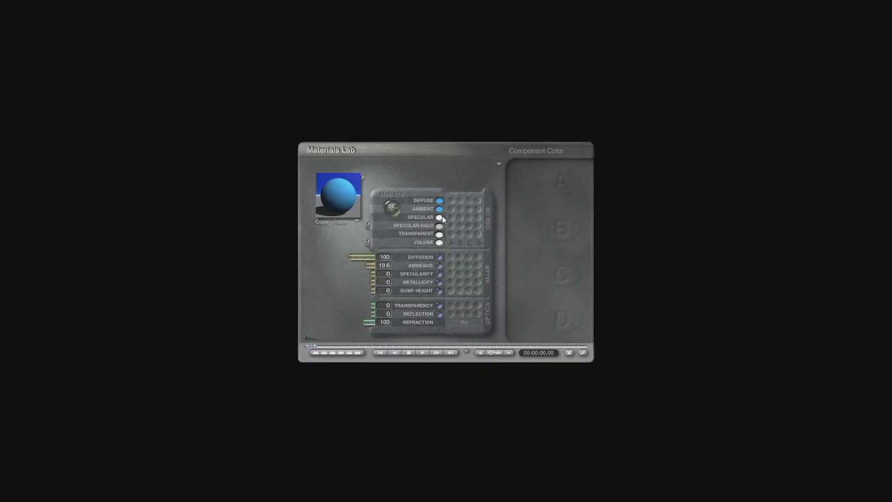
drag(440, 226, 465, 240)
click(380, 276)
text(50)
key(Return)
- Set Ambience to 10 and Diffusion to 80, then accept the material
click(385, 265)
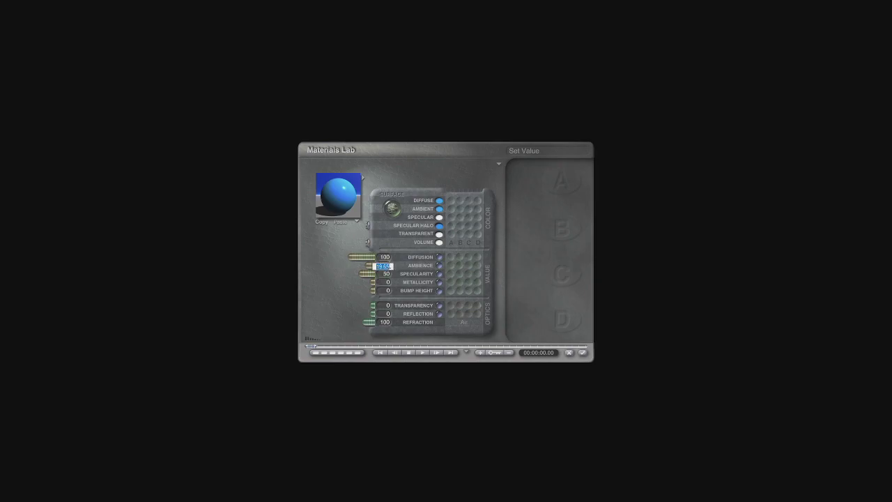
text(10)
key(Return)
click(385, 256)
text(80)
key(Return)
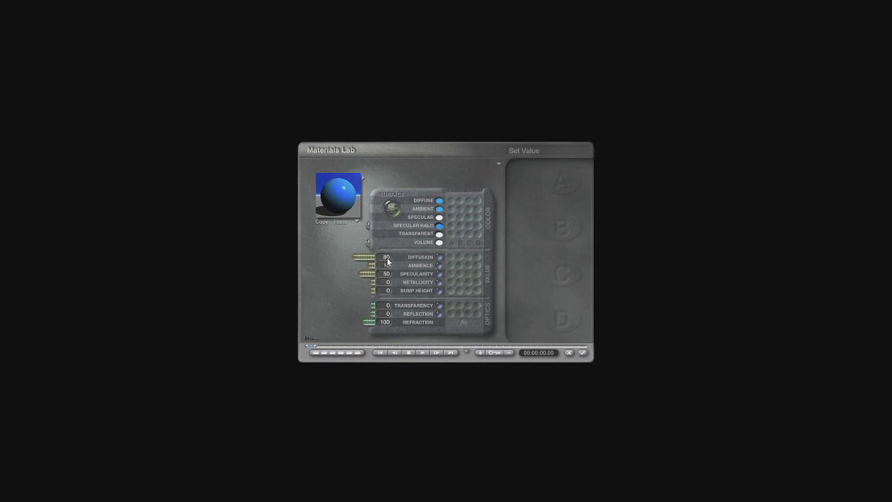
click(583, 353)
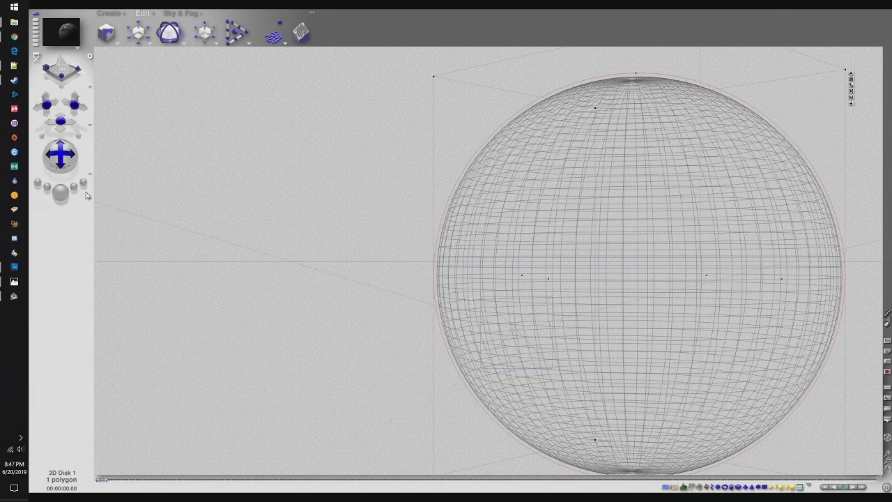
- Render the planet with its blue-rimmed disk, then bring Chrome's Google Images results forward
click(60, 193)
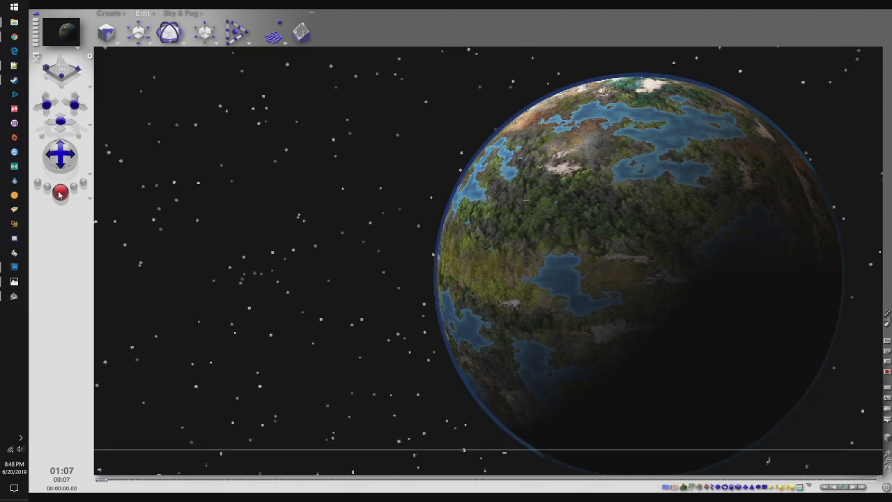
click(15, 37)
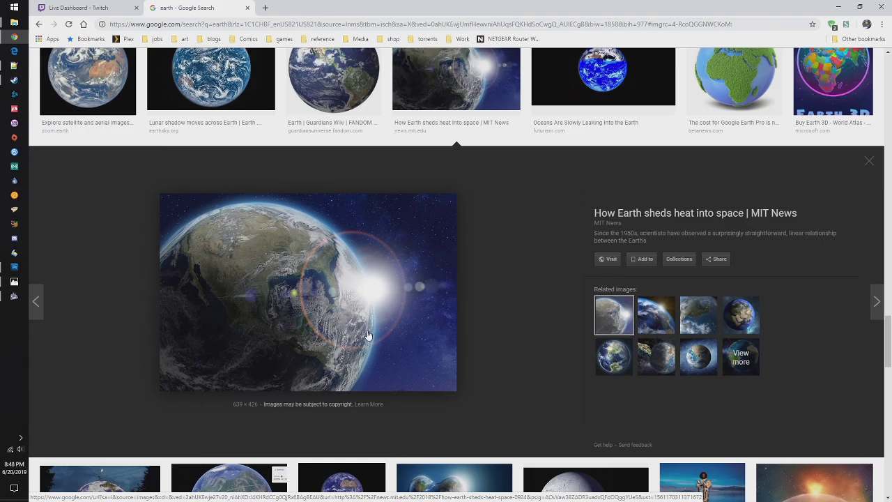
- Preview the Explore Google Earth and Live Science earth images
scroll(368, 336, up, 7)
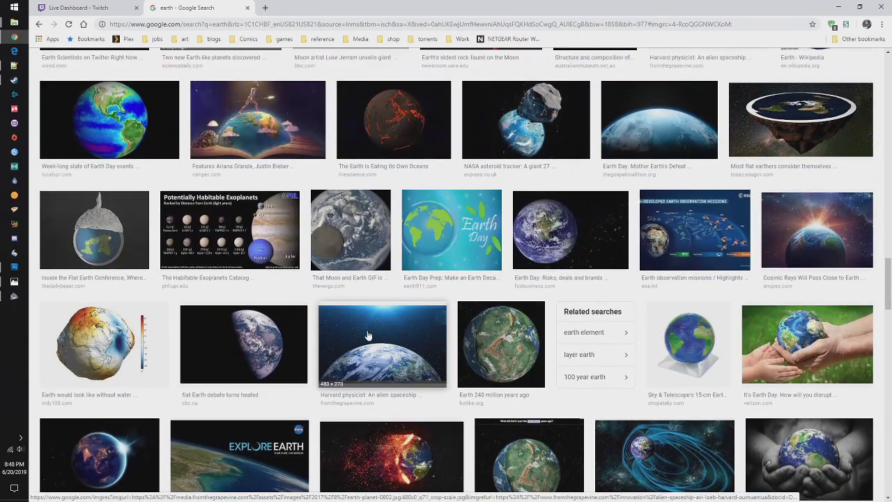
scroll(368, 336, up, 15)
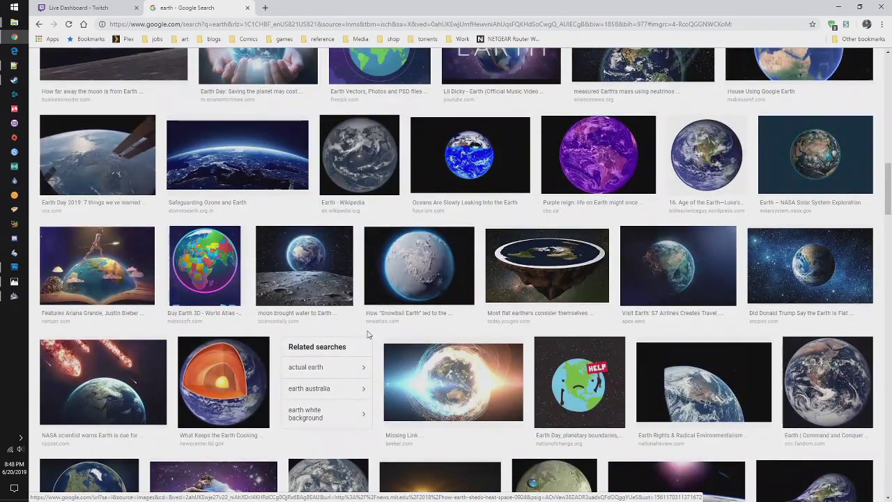
scroll(368, 336, up, 12)
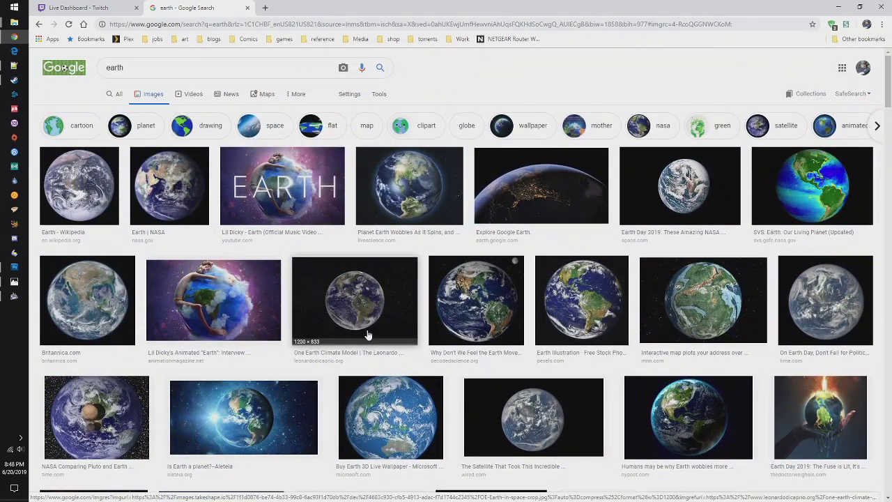
click(514, 196)
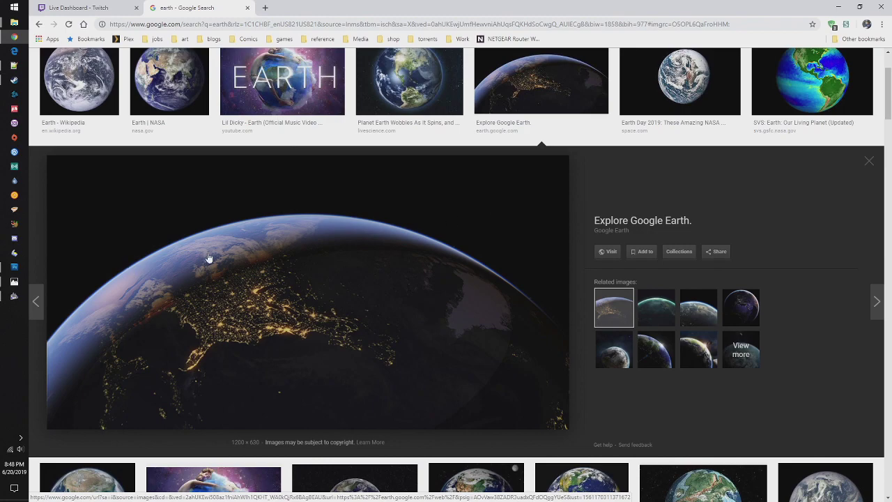
scroll(247, 244, up, 2)
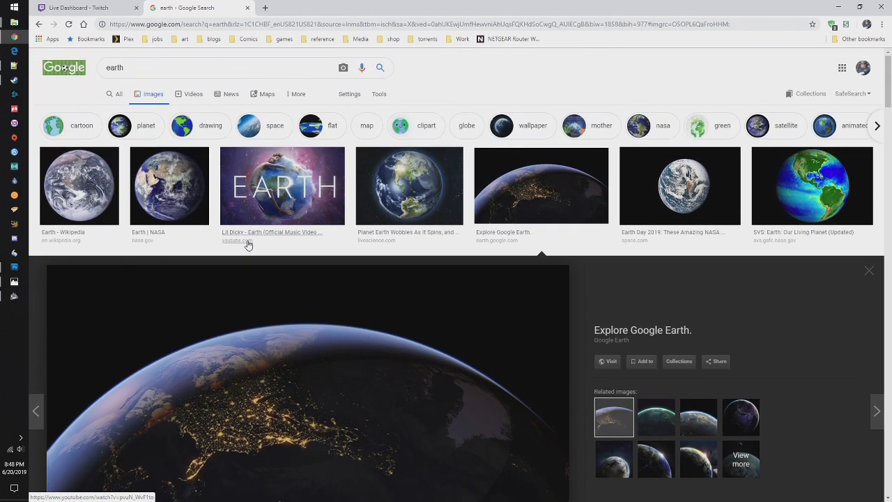
click(434, 189)
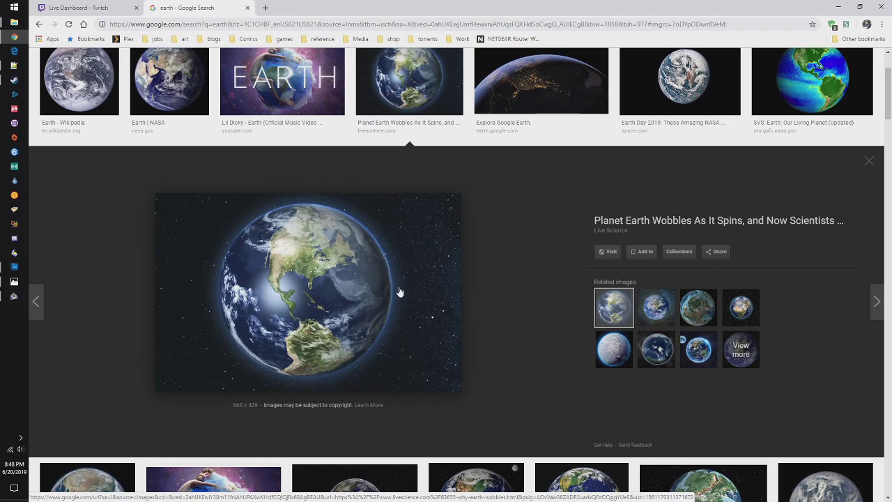
- Preview the New York Post and night-side city-lights earth images, then return to Bryce
scroll(426, 220, down, 4)
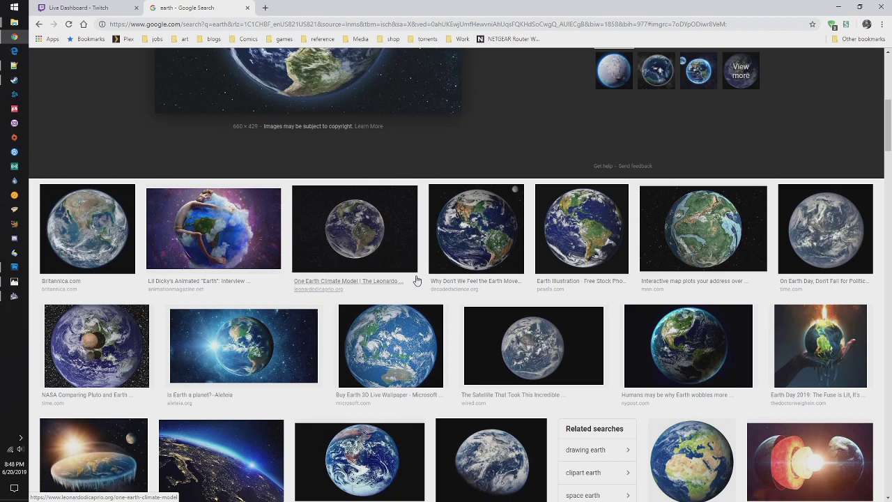
click(688, 345)
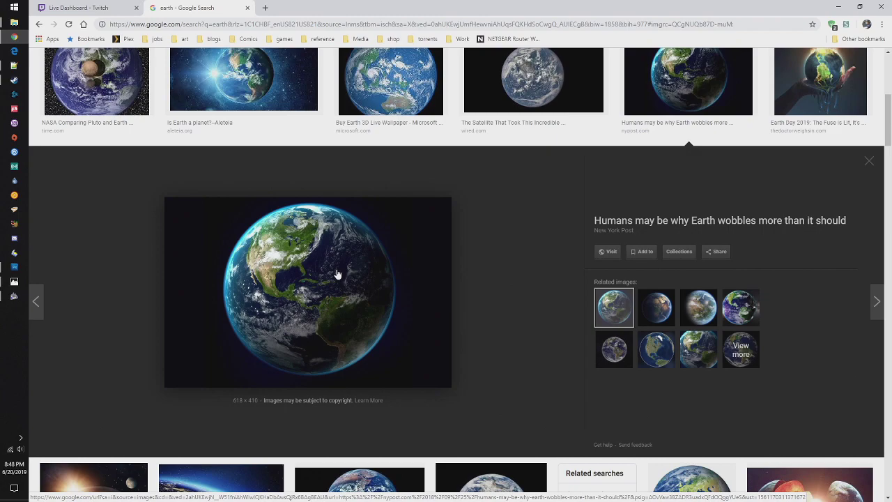
scroll(337, 274, down, 3)
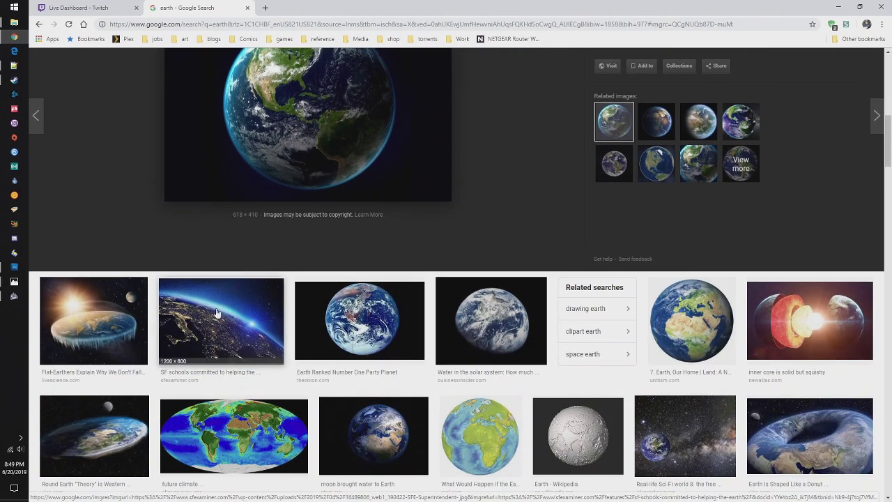
click(215, 315)
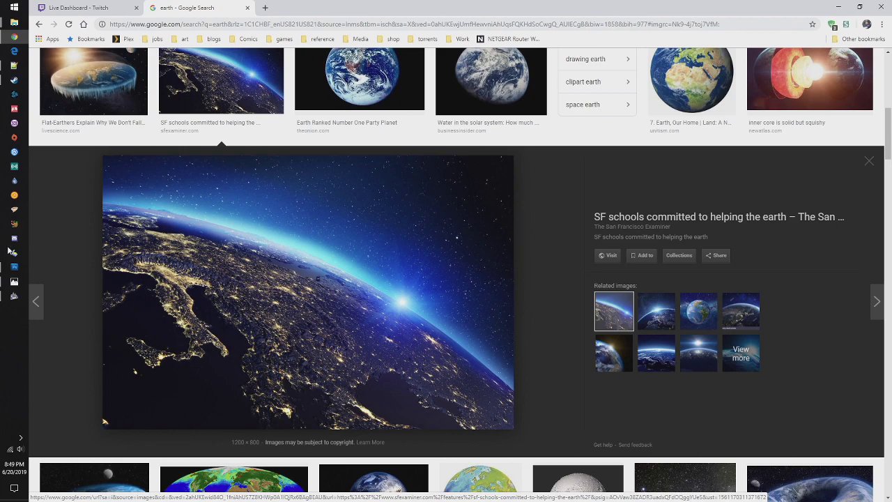
click(10, 296)
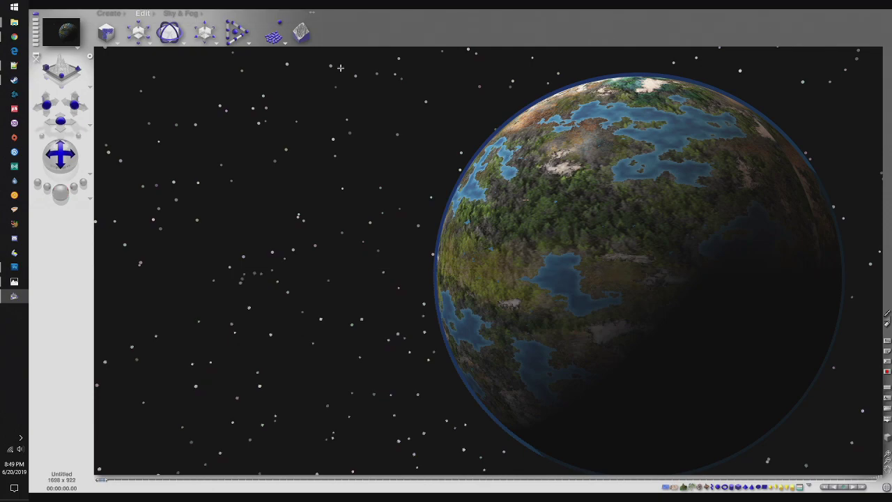
- Give 2D Disk 1 cyan diffuse, ambient and specular halo colours
click(180, 15)
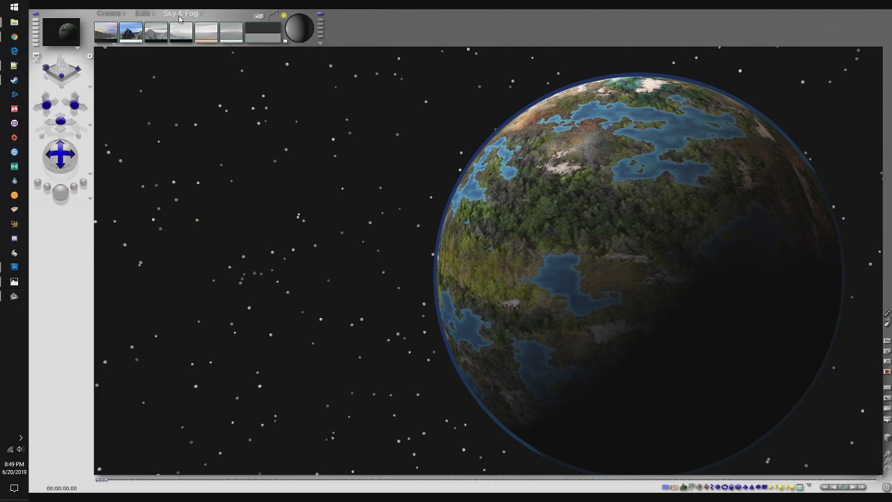
click(142, 13)
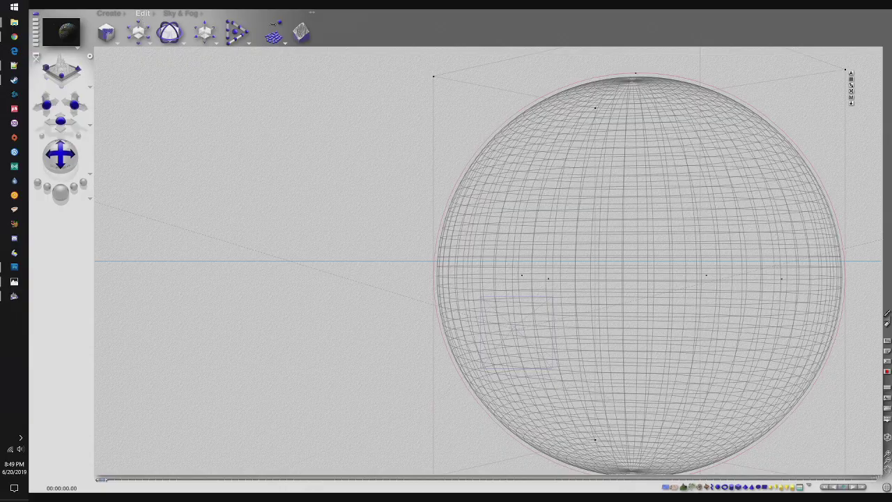
click(848, 97)
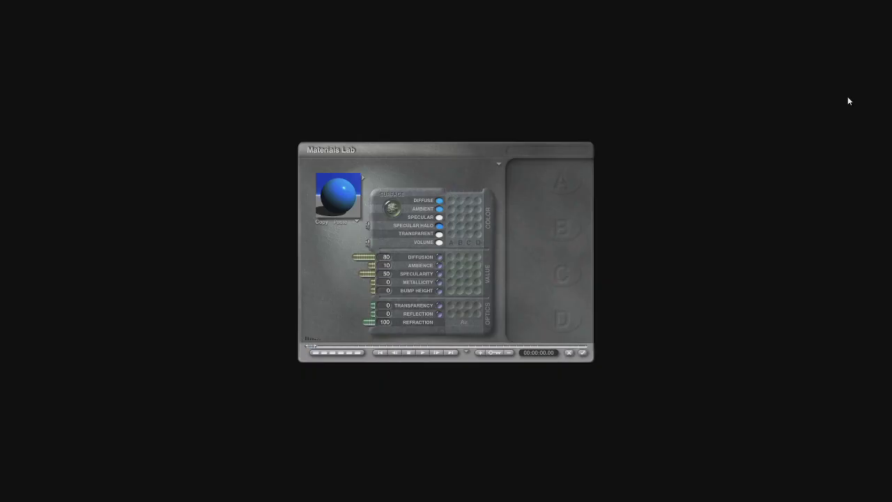
click(439, 201)
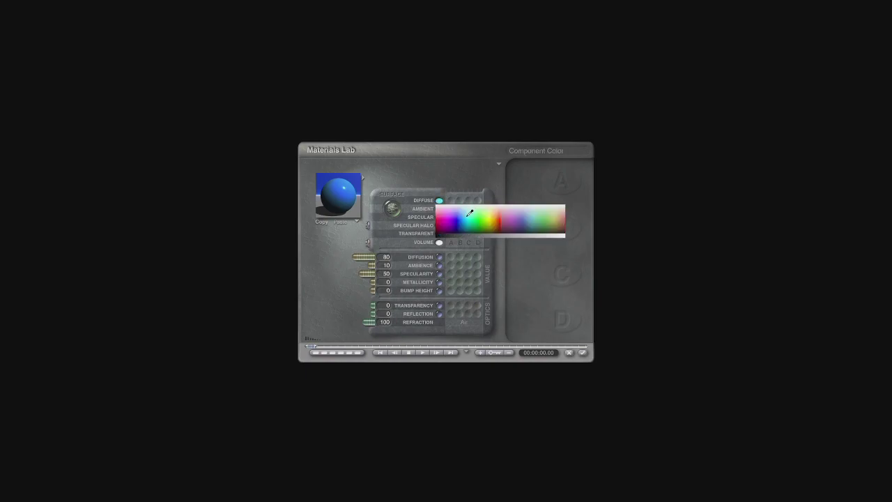
click(470, 212)
click(439, 209)
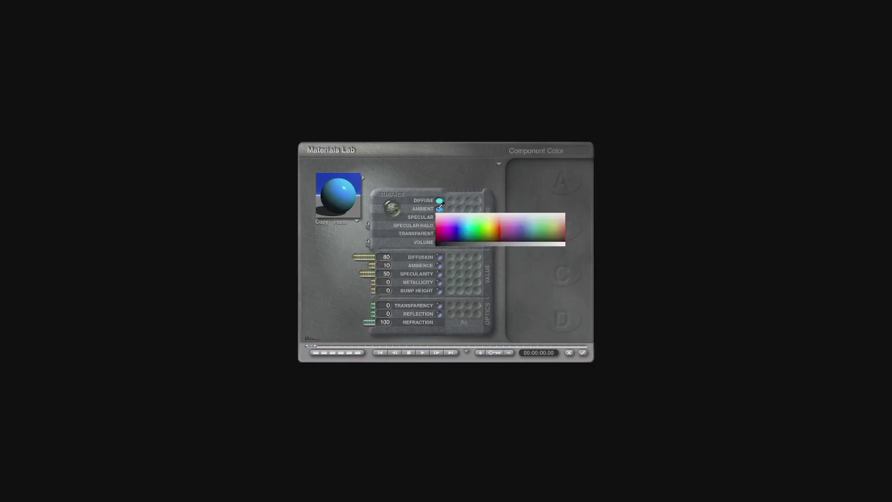
click(471, 221)
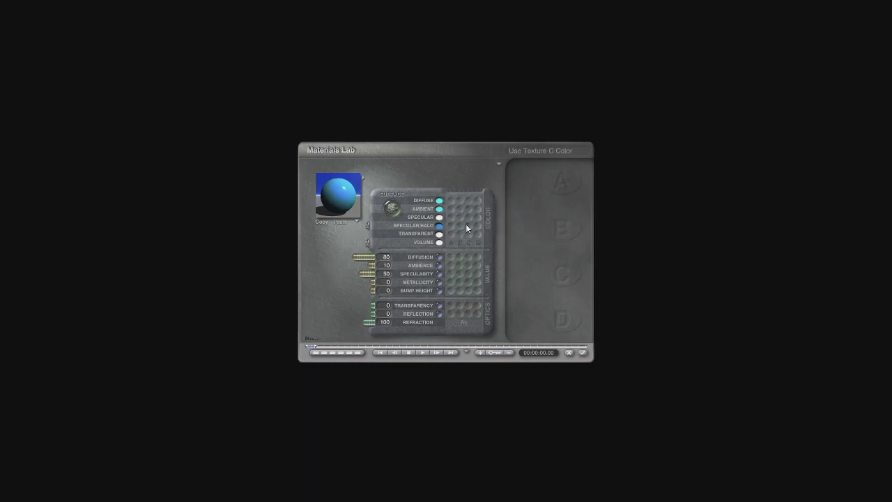
click(439, 217)
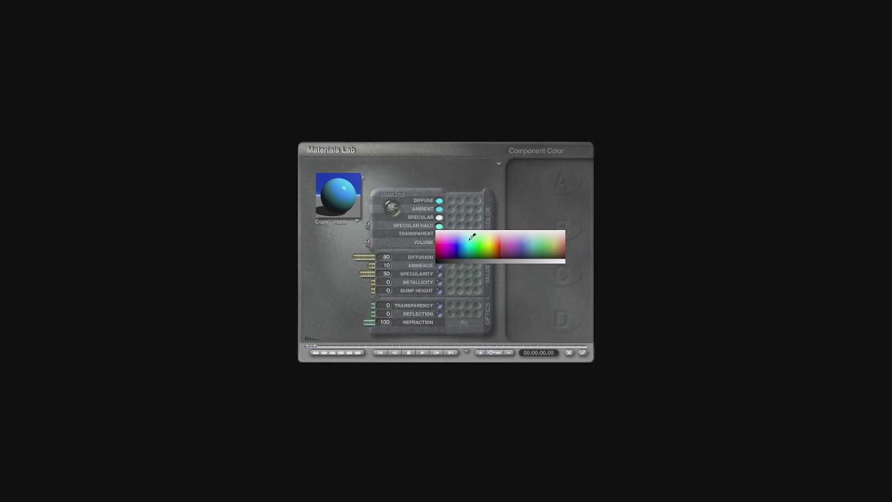
click(469, 241)
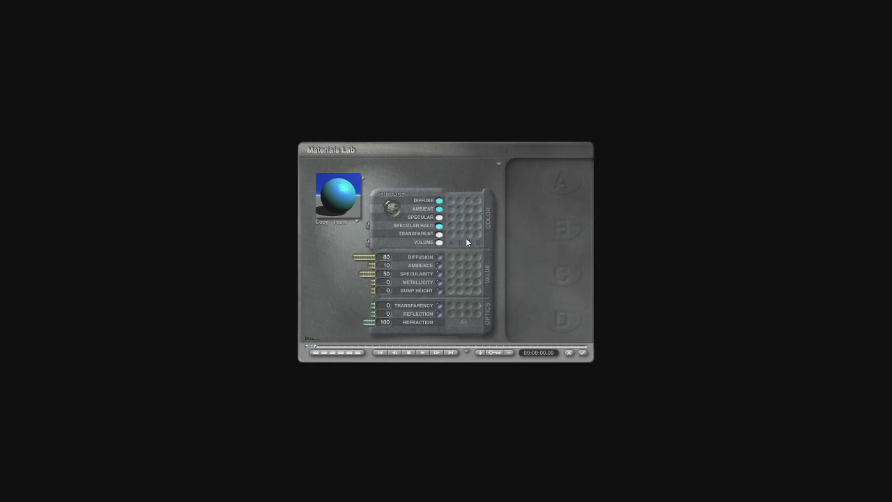
- Accept the cyan material and run a partial test render
click(584, 354)
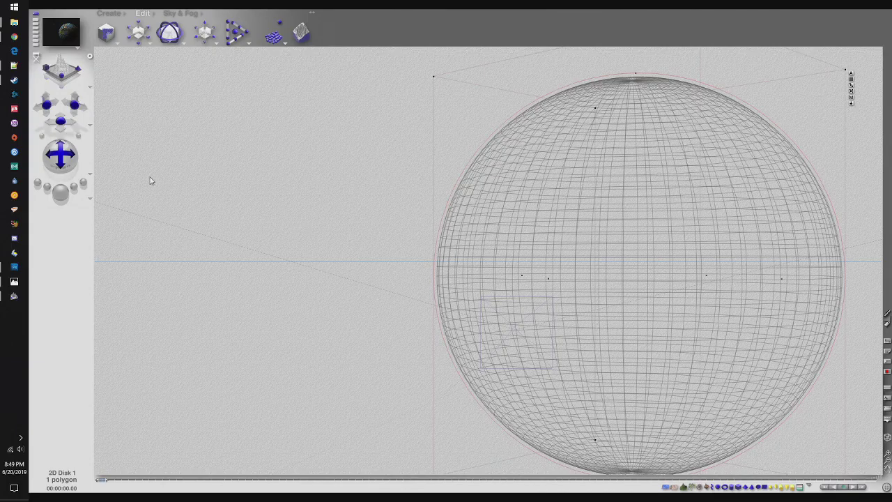
click(62, 191)
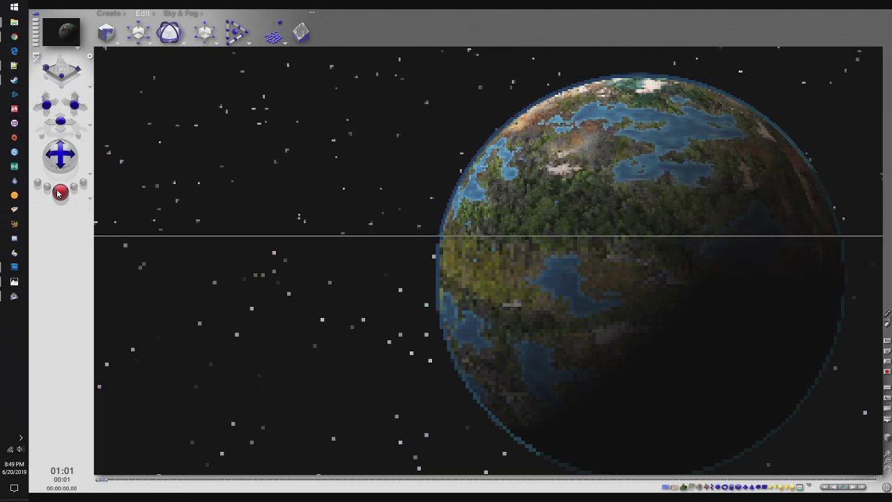
click(284, 240)
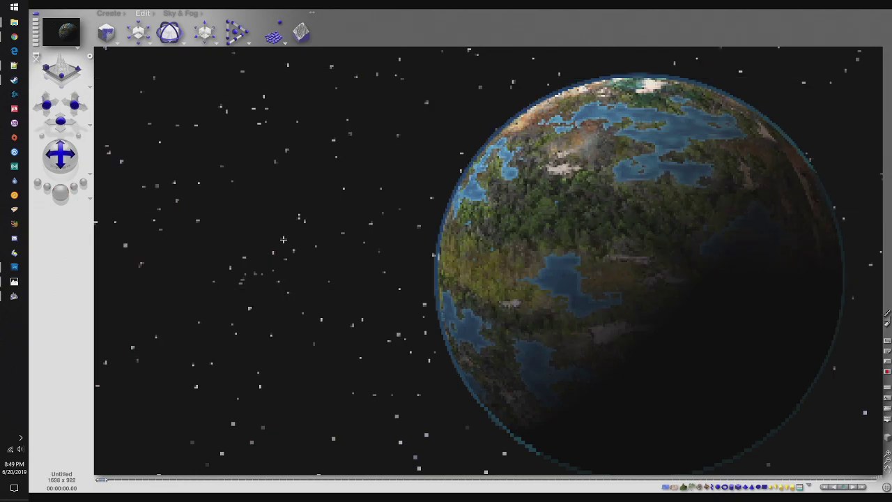
- Raise the disk material's Ambience from 10 to 100 and accept it
click(180, 13)
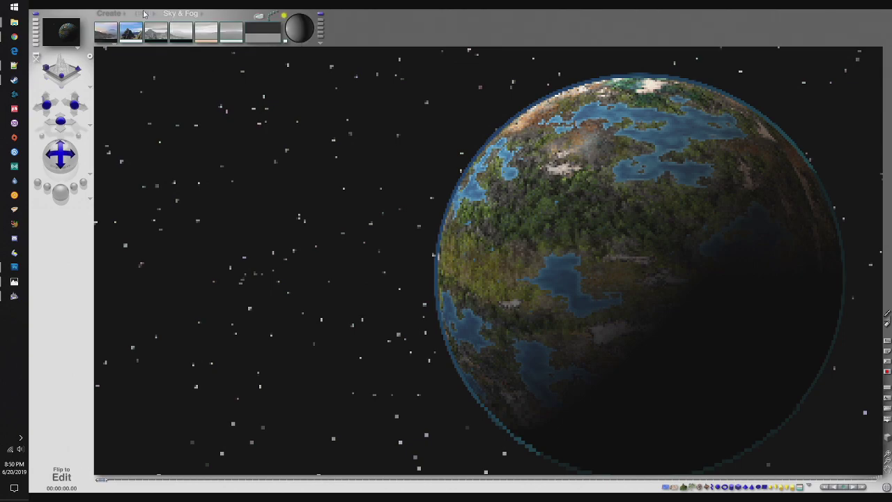
click(143, 14)
click(851, 98)
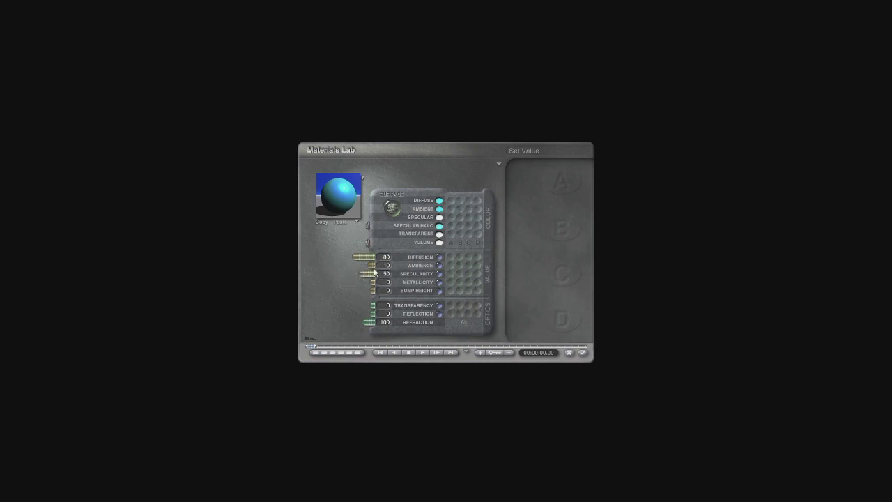
drag(364, 268, 328, 266)
click(585, 352)
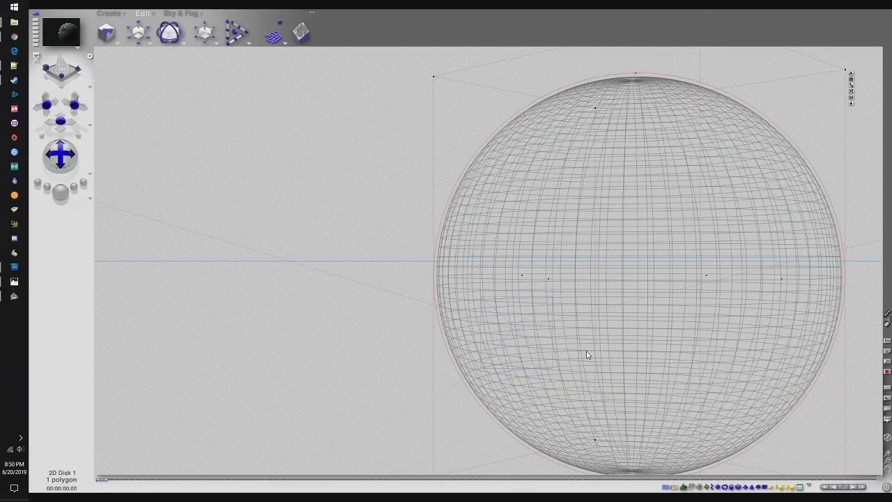
- Render the cyan-ringed planet, then bring the earth image results in Chrome forward
click(61, 192)
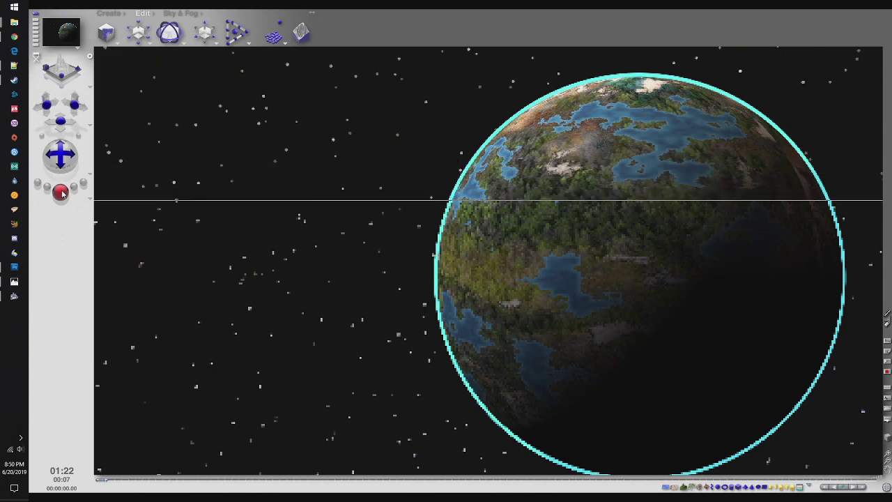
click(13, 39)
- Preview the Live Science star-field earth image again, then minimize Chrome
scroll(284, 157, up, 3)
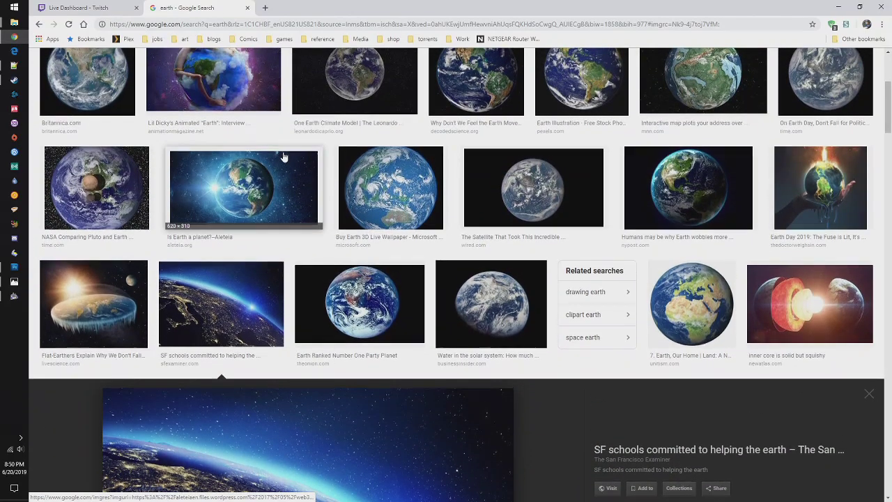
scroll(284, 156, up, 2)
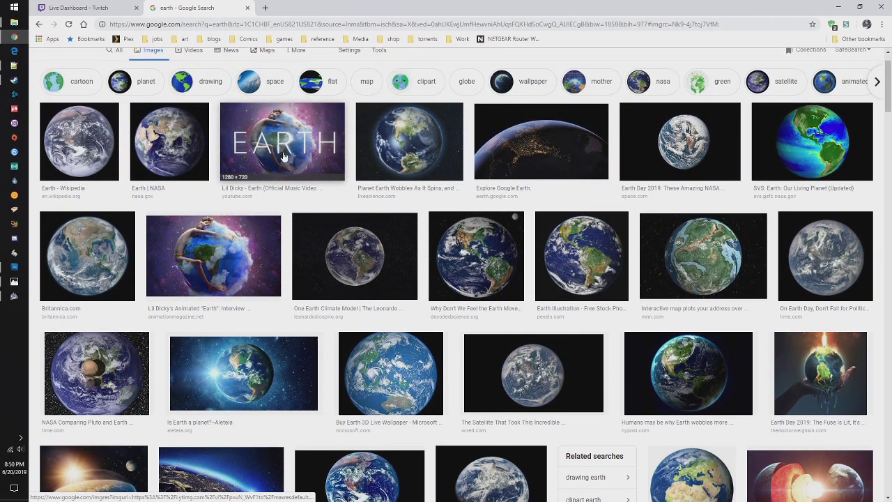
click(409, 141)
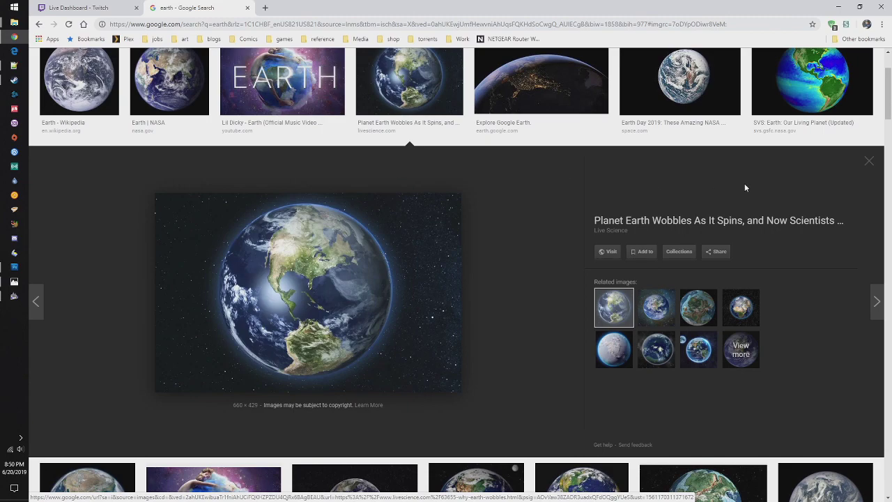
click(841, 10)
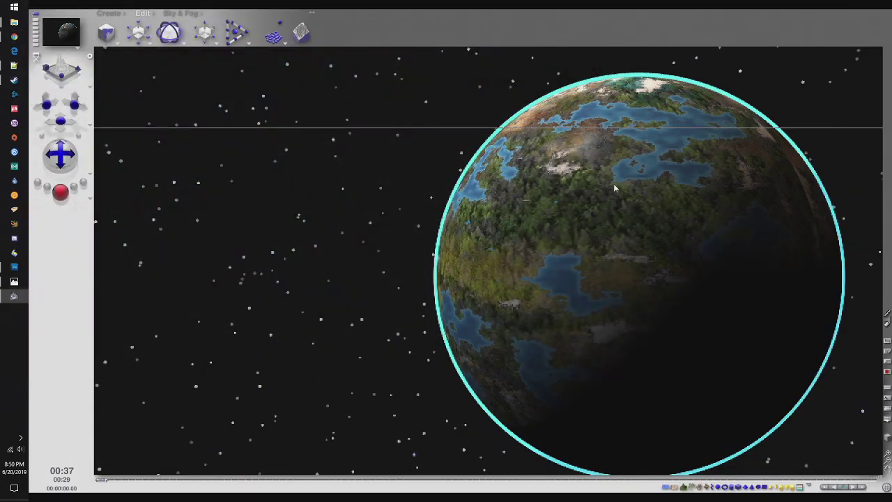
- Stop the render and delete the cyan atmosphere disk from the scene
click(386, 210)
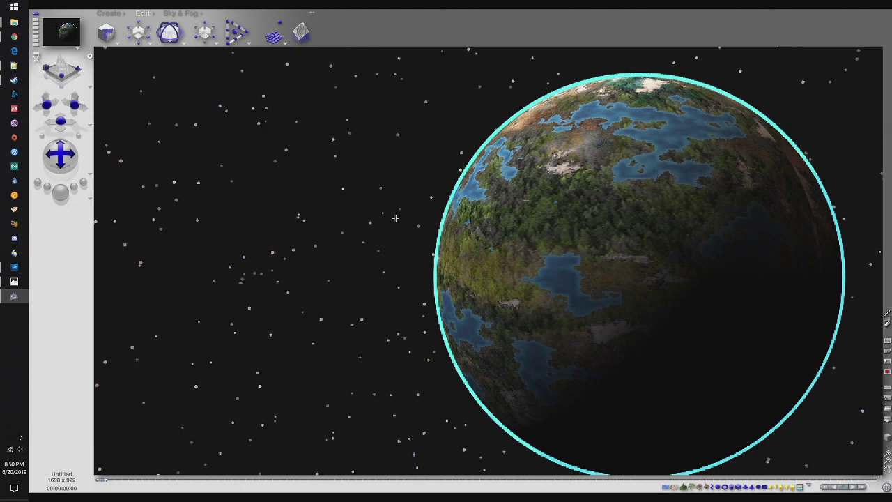
click(179, 14)
click(139, 14)
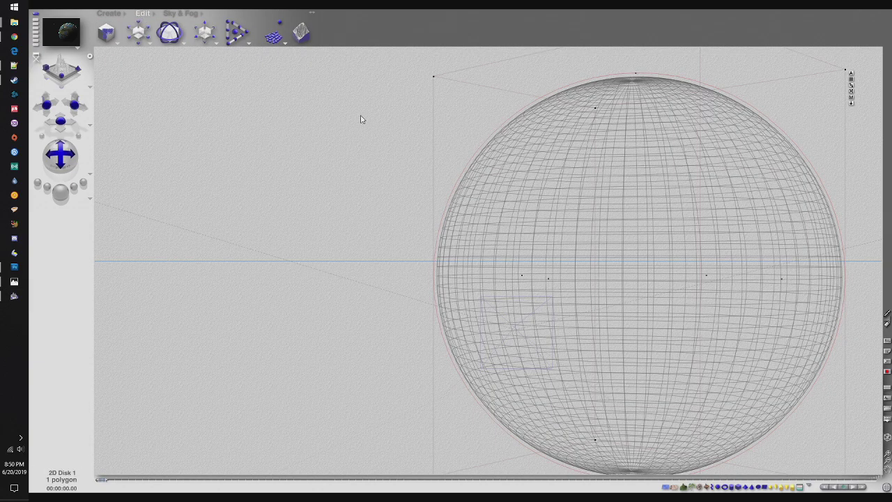
click(469, 162)
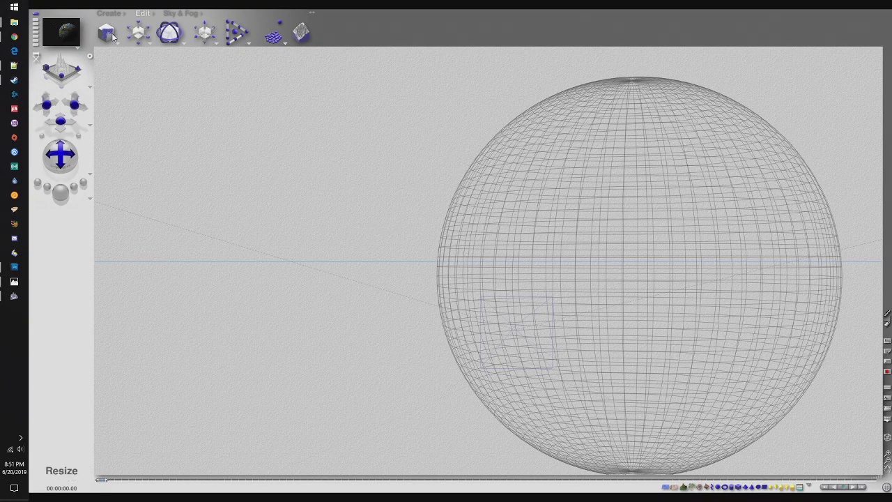
- Adjust the Celestial/Stars settings in Sky Lab and render the planet afresh
click(181, 13)
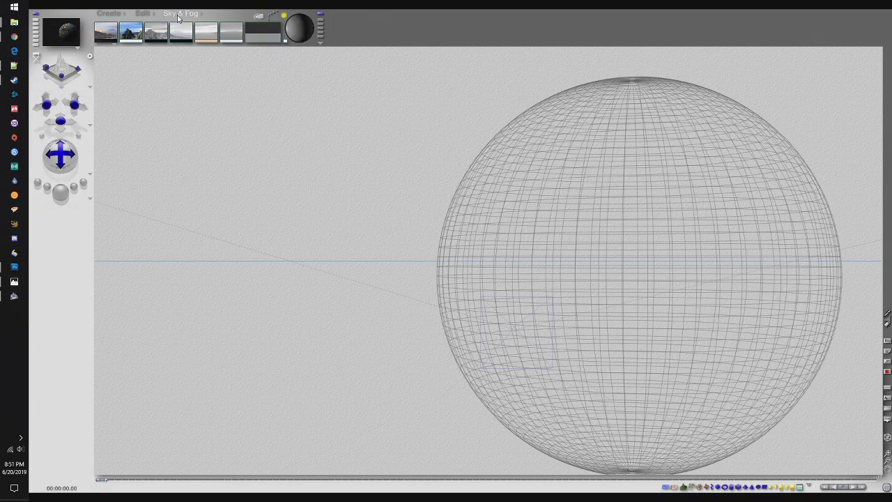
click(295, 24)
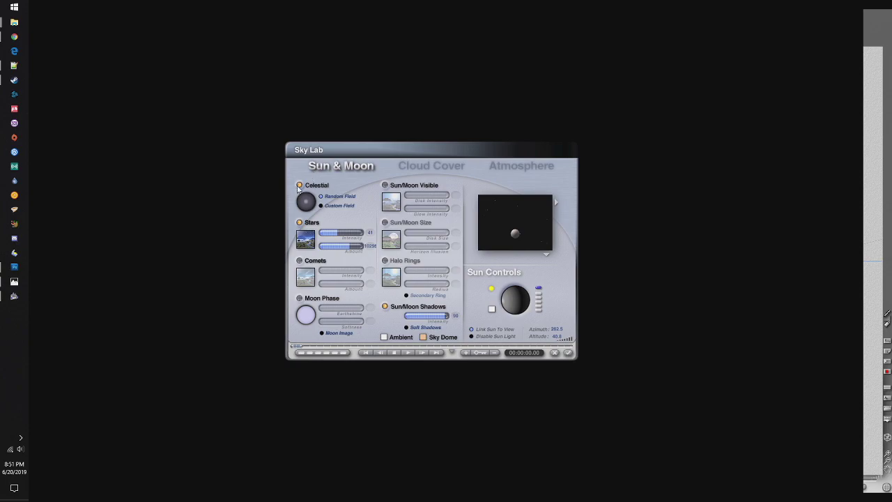
click(568, 352)
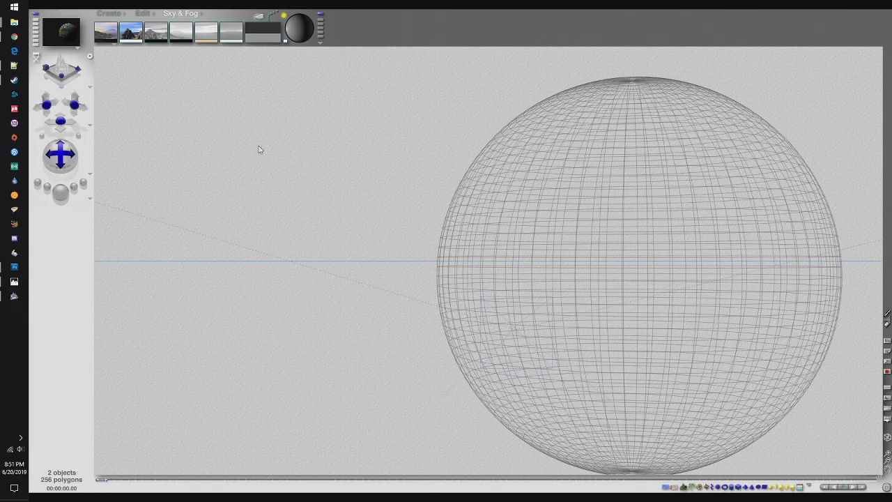
click(60, 194)
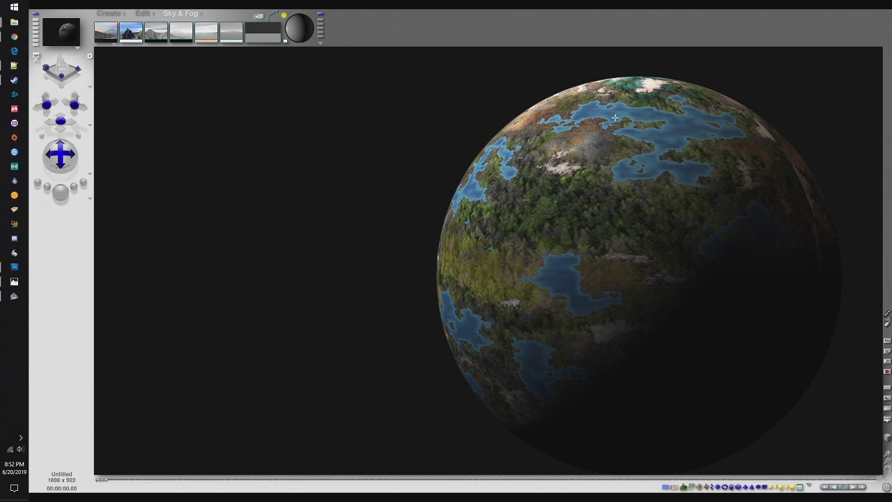
- Save the render via Save Image As as JPEG 'rimworld_no_atmo' in youtube resources
click(36, 14)
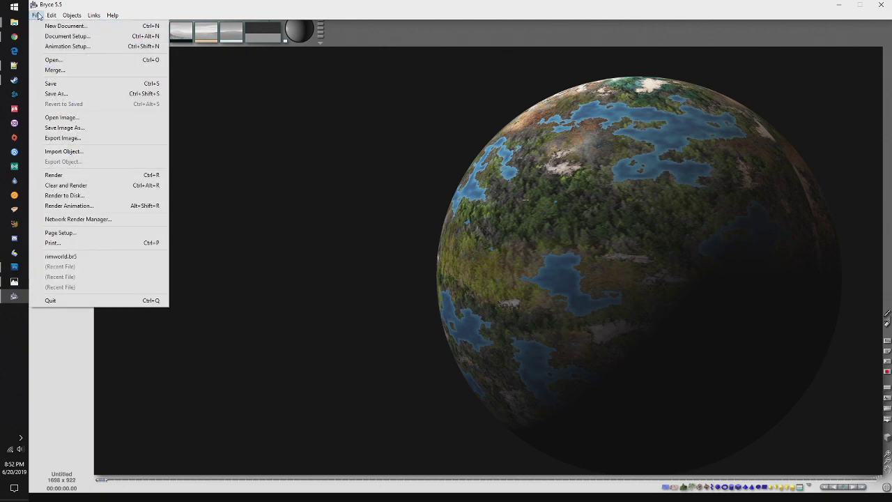
click(70, 82)
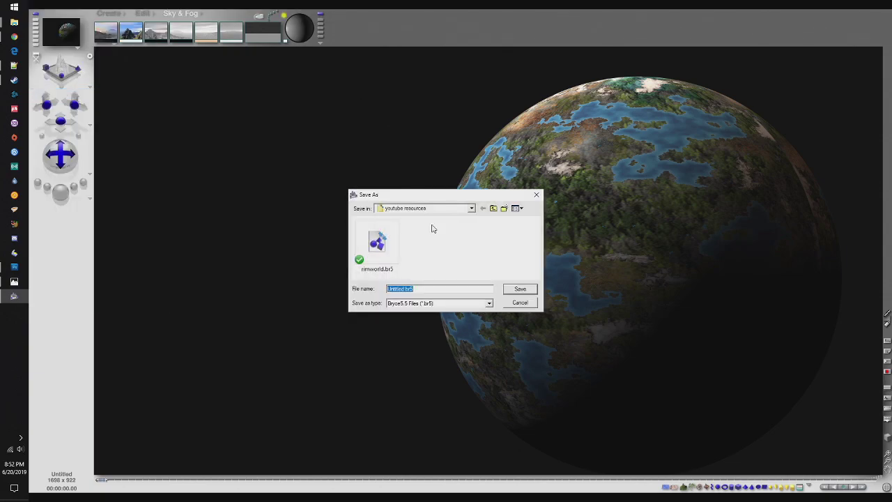
click(520, 303)
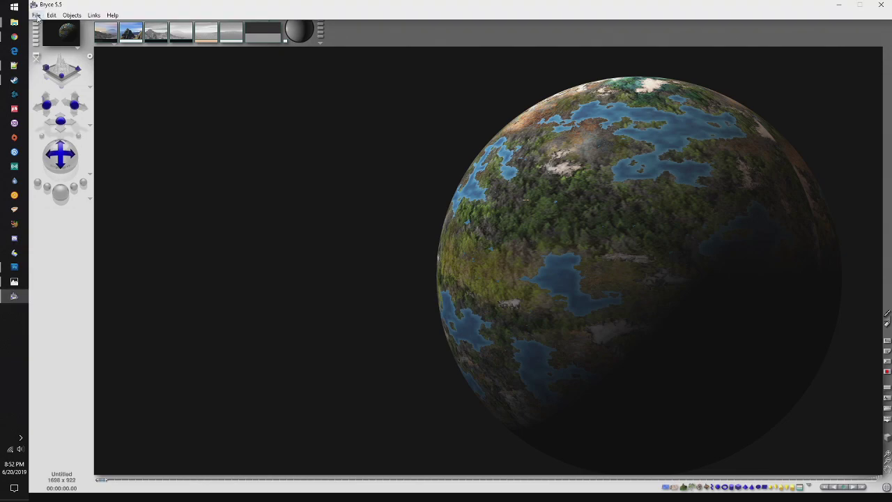
click(36, 14)
click(94, 127)
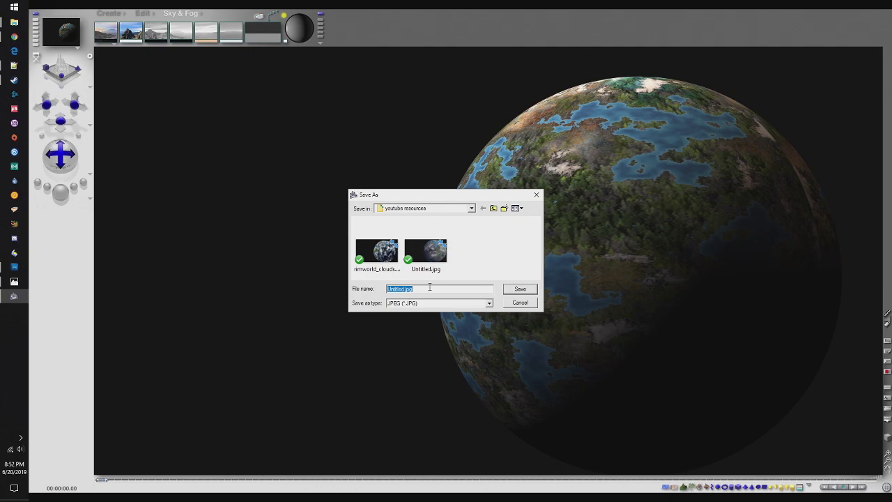
text(rimworld_)
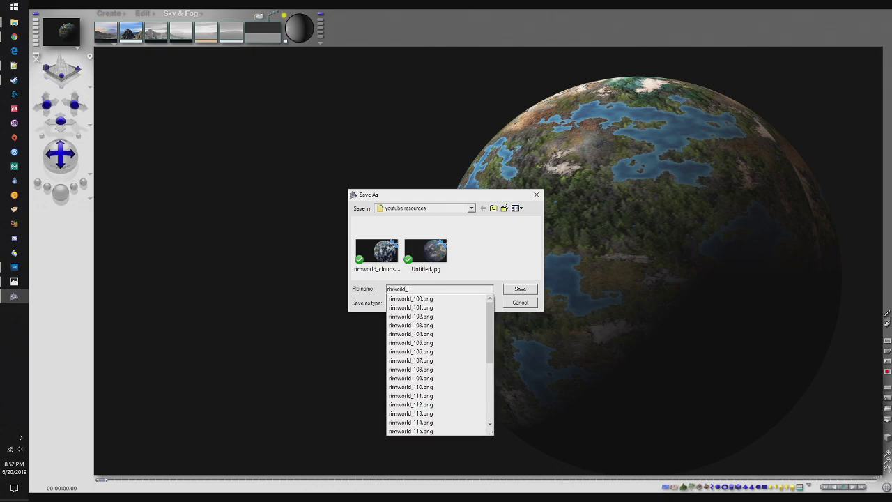
text(no_atmo)
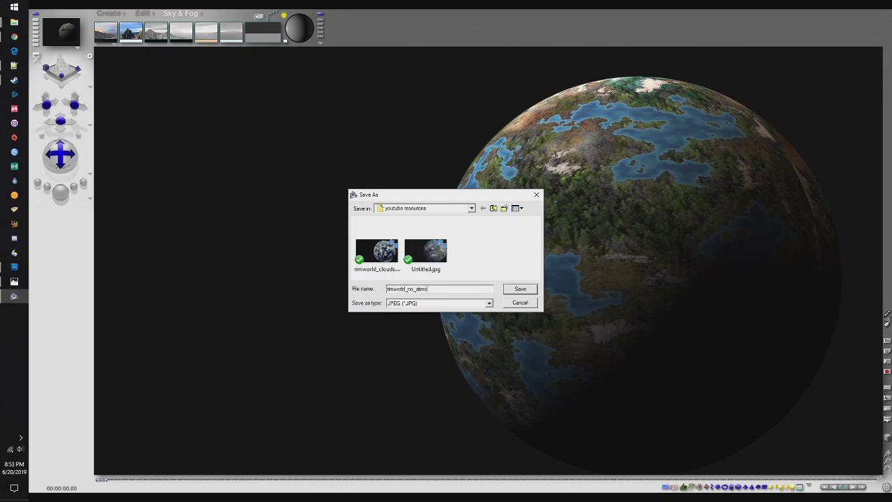
key(Return)
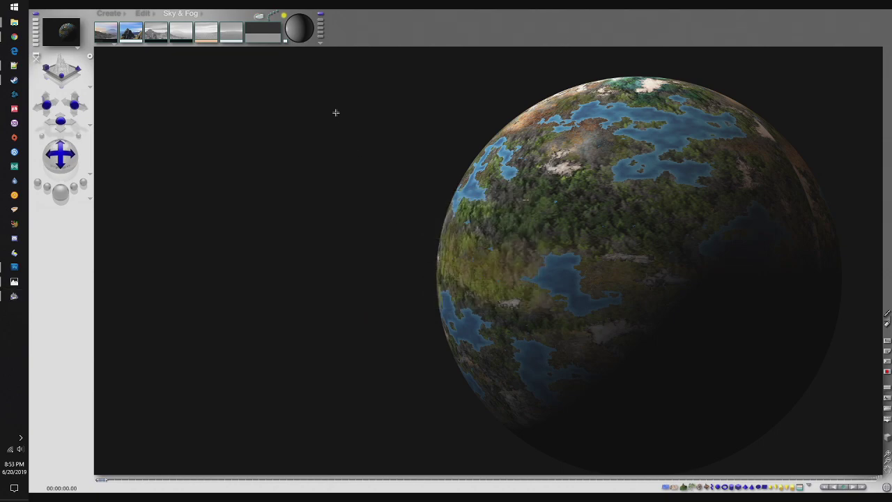
- Select the planet sphere and load the library New Planet bump texture into its material
click(143, 13)
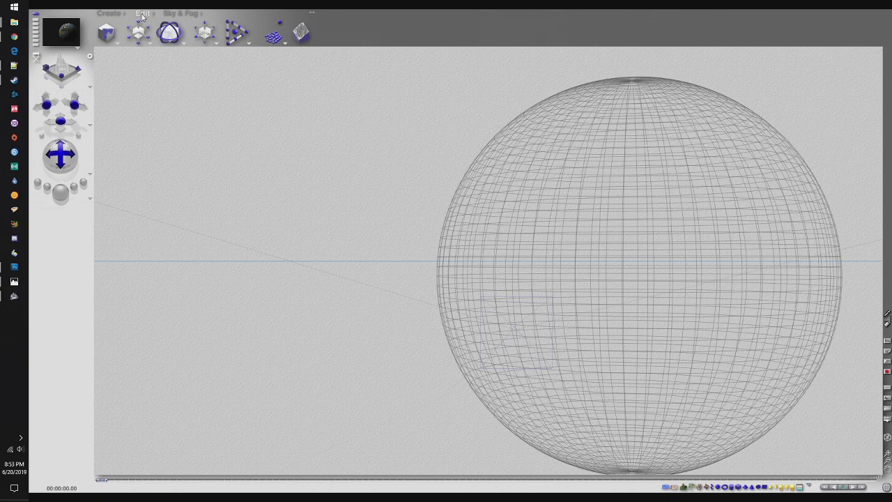
click(674, 210)
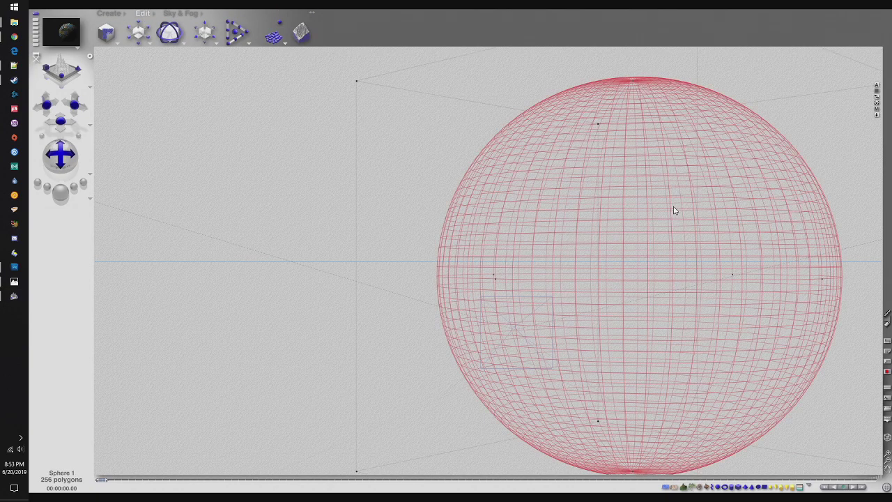
click(875, 111)
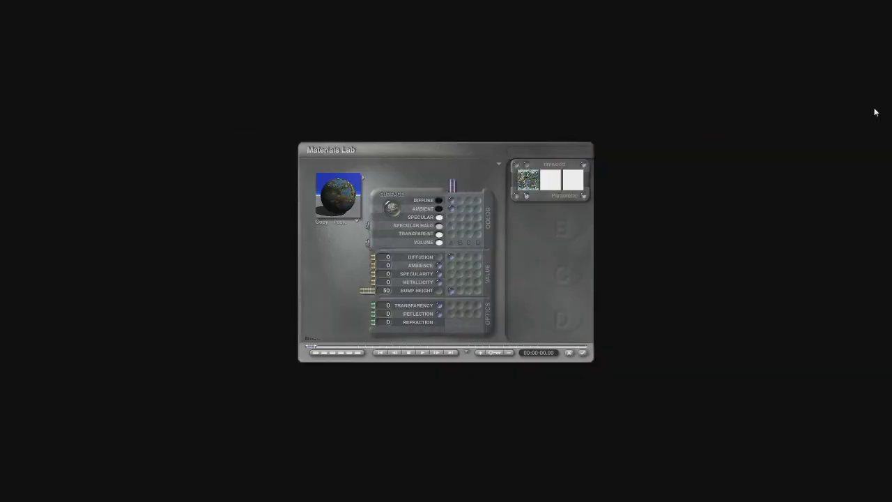
click(514, 195)
click(585, 165)
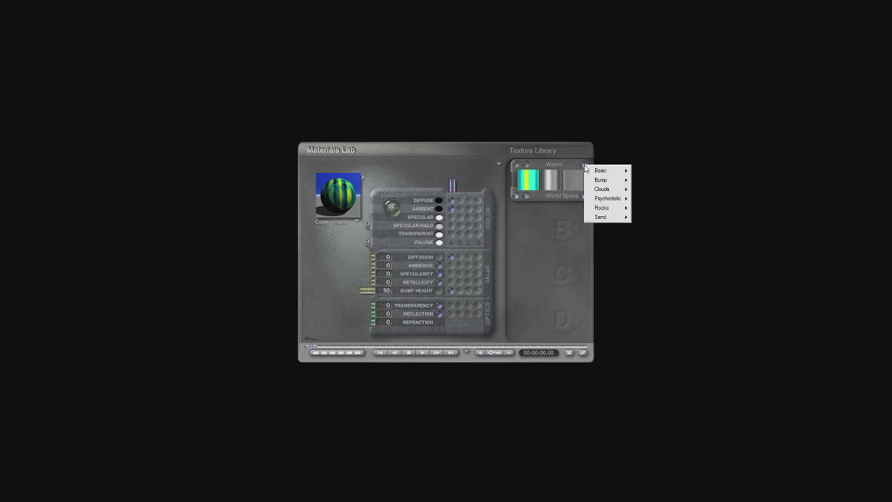
mouse_move(601, 180)
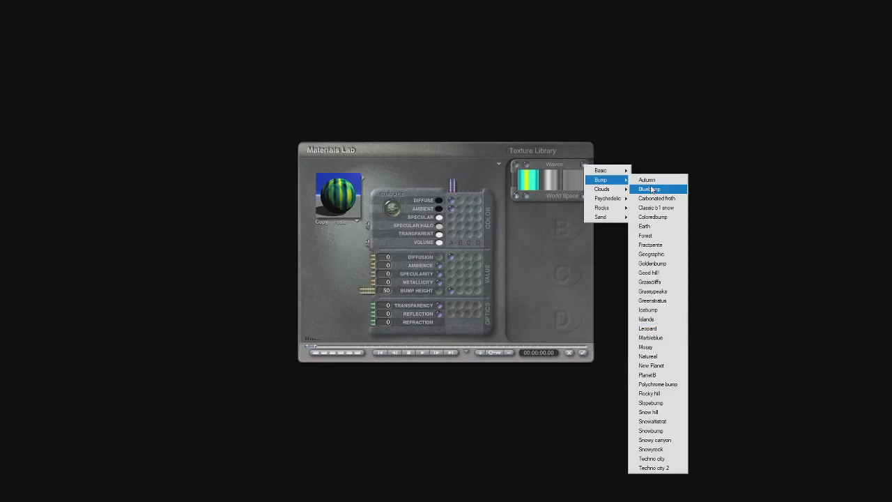
click(663, 366)
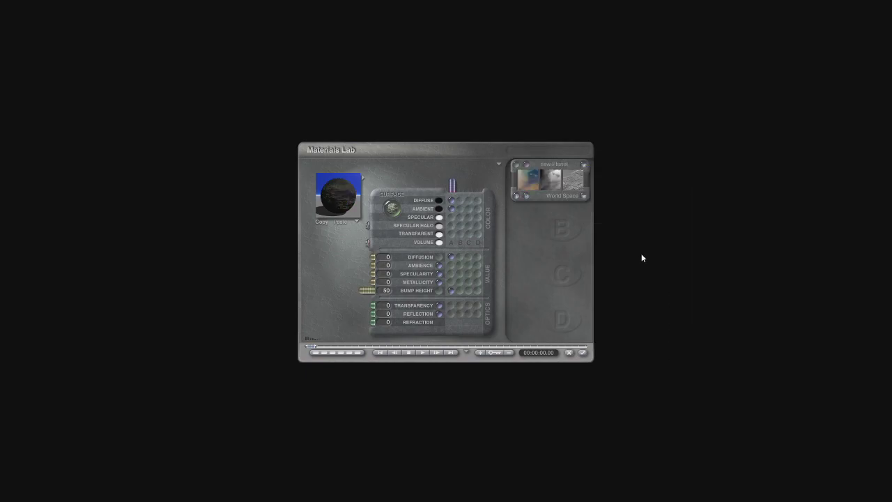
- Swap in the library Earth bump texture, briefly linking ambience to the texture and unlinking it
click(585, 165)
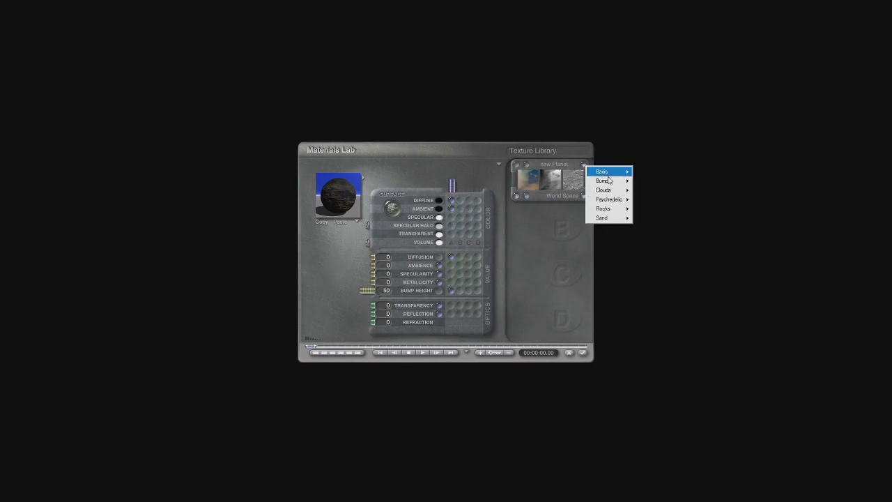
mouse_move(609, 183)
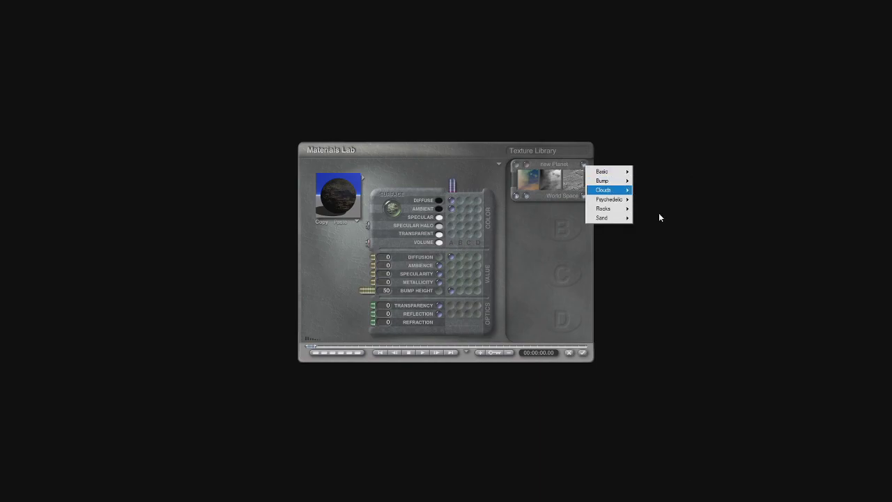
click(663, 230)
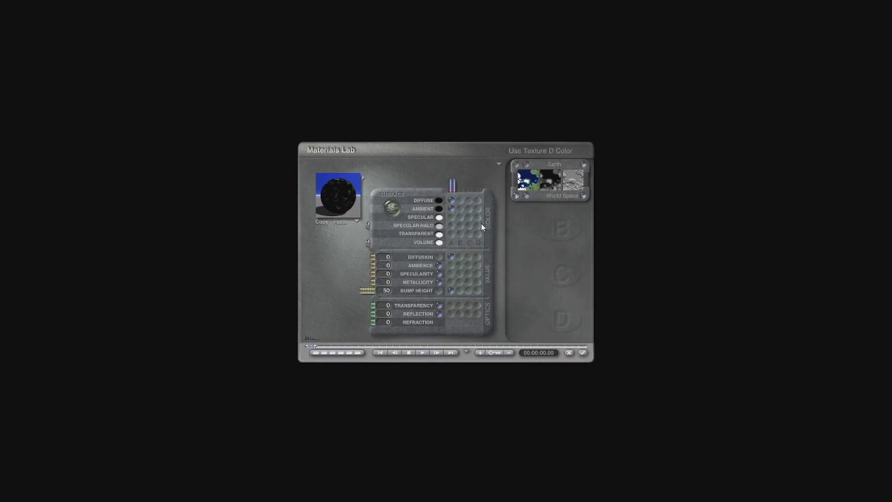
click(451, 265)
click(451, 266)
- Accept the Earth texture, run a partial test render of the sphere, then return to the wireframe
click(583, 352)
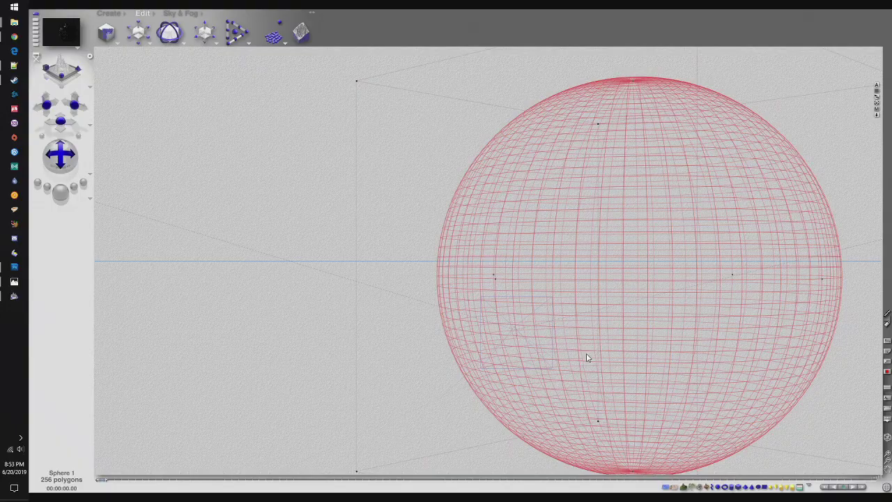
click(68, 194)
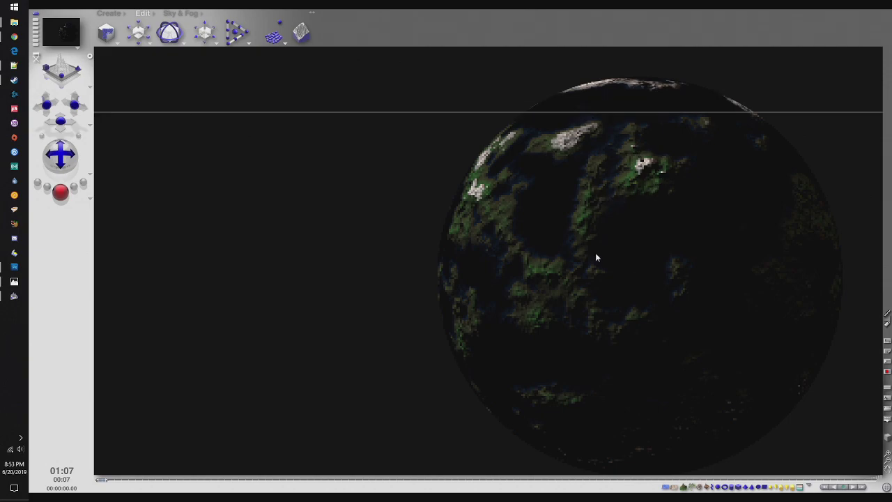
click(641, 275)
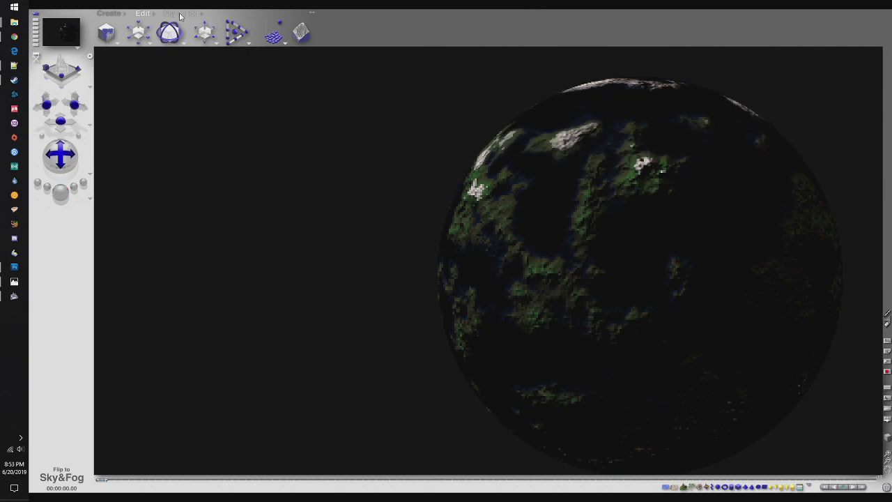
click(660, 49)
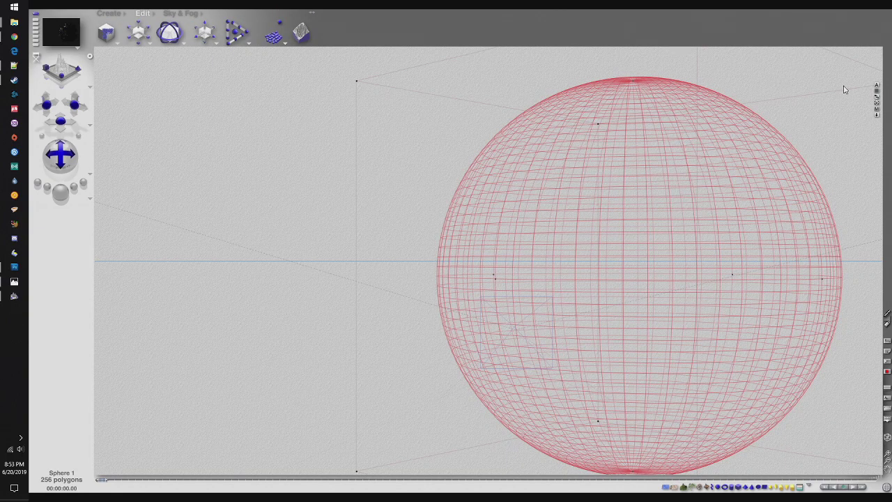
- Drive specular, halo, transparent, diffusion, ambience, specularity and metallicity from the Earth texture, then render
click(876, 110)
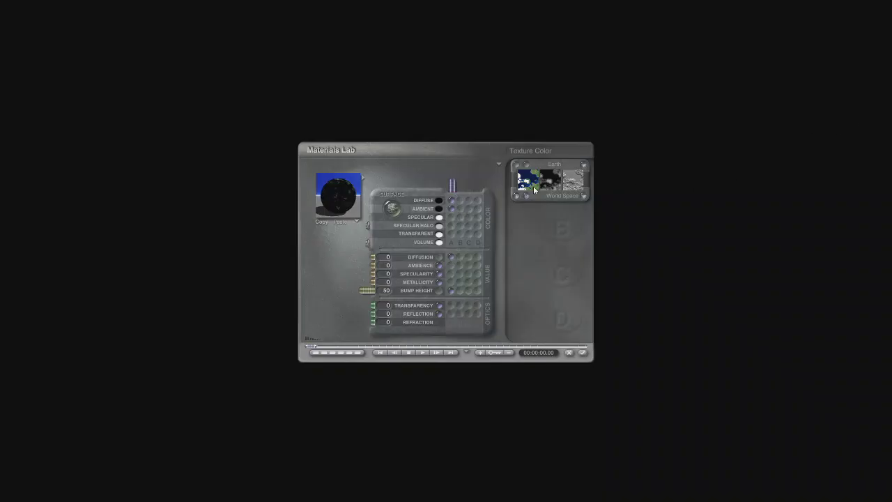
click(451, 217)
click(451, 226)
click(450, 234)
click(452, 257)
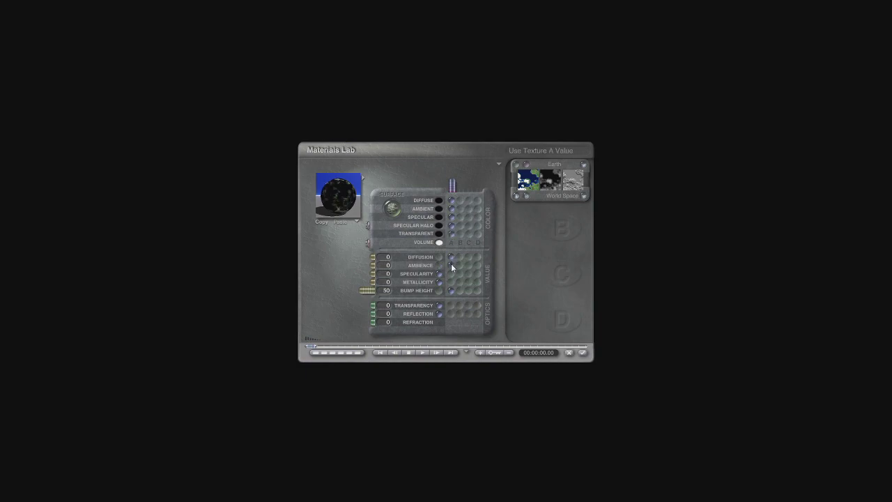
click(452, 266)
click(451, 274)
click(451, 282)
click(582, 352)
click(63, 196)
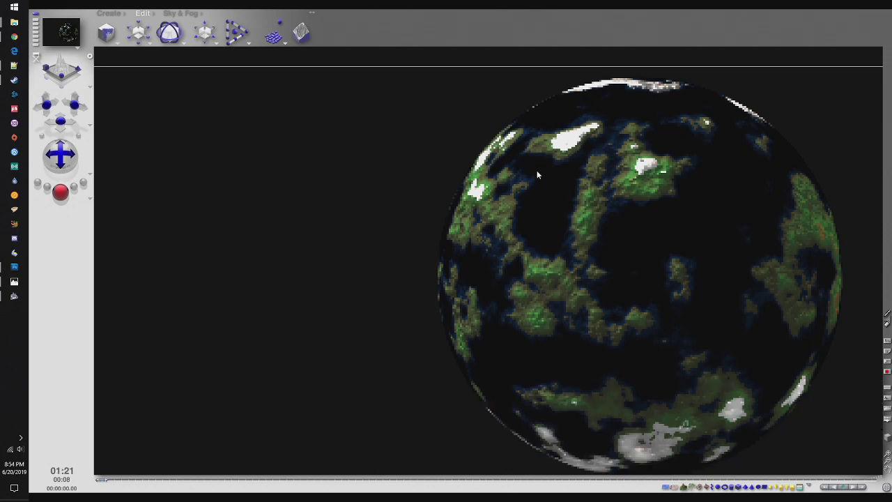
- Switch to Photoshop and open rimworld_no_atmo.jpg from the youtube resources folder
click(14, 272)
click(14, 268)
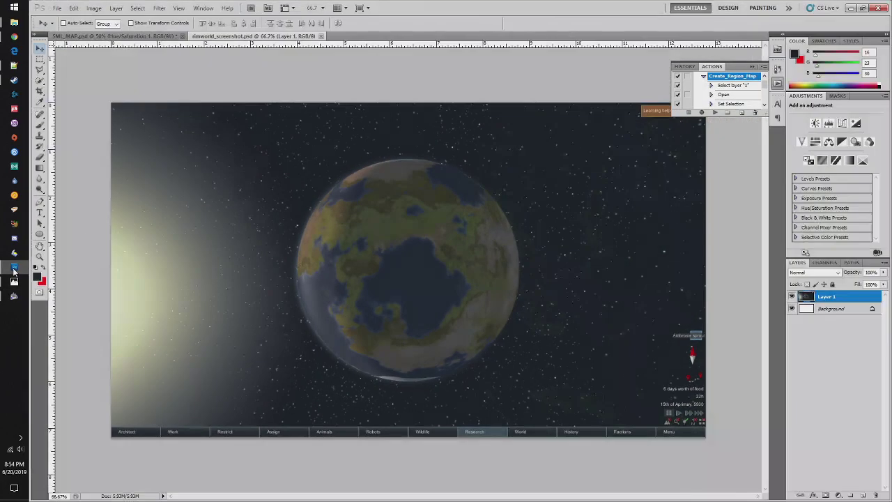
click(54, 8)
click(66, 26)
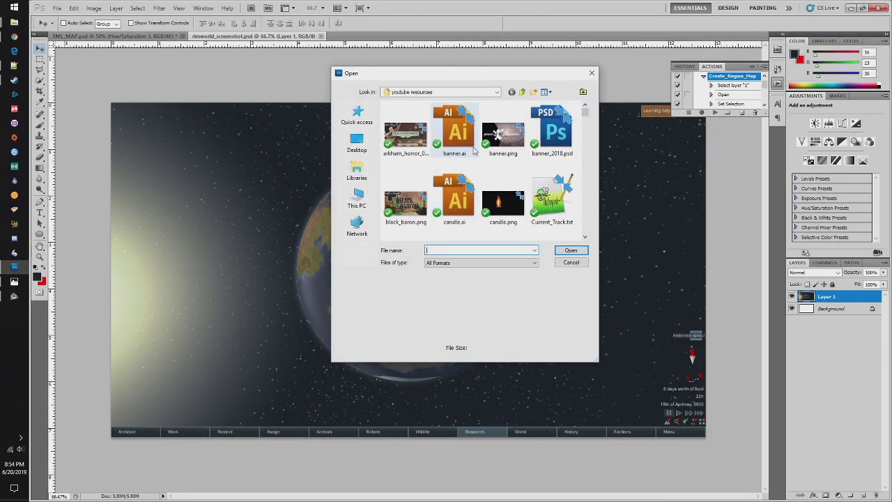
scroll(474, 149, down, 8)
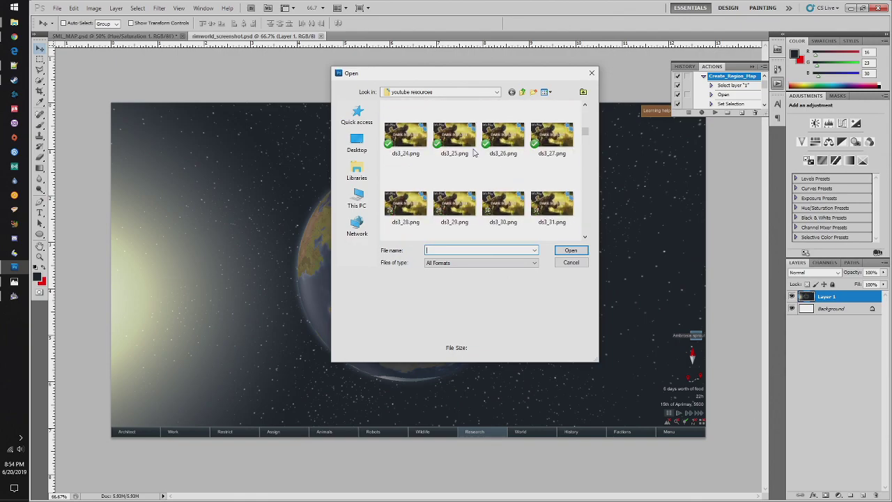
scroll(474, 152, down, 10)
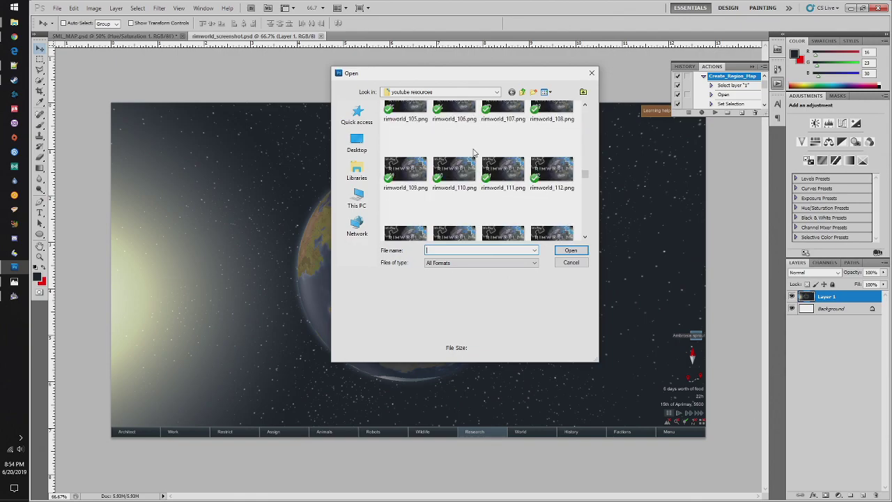
scroll(473, 152, up, 5)
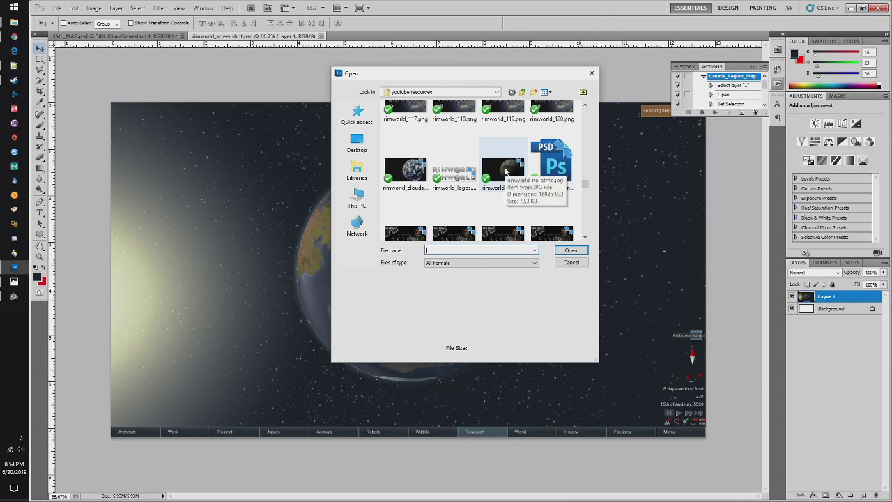
double_click(505, 171)
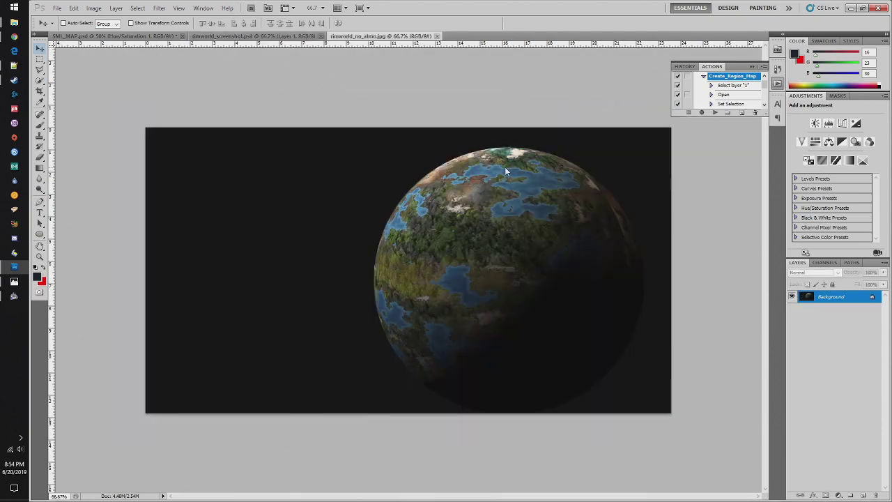
- Make a Color Range selection, content-aware fill it, then select the entire image
click(140, 9)
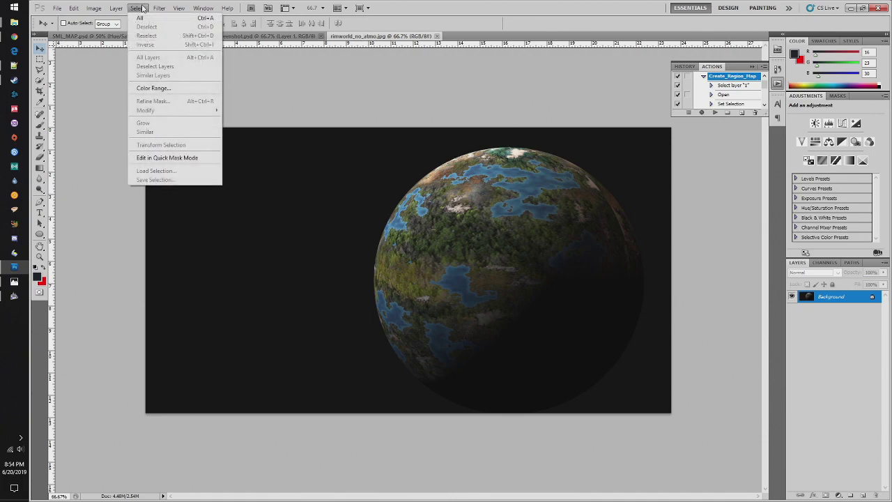
click(165, 88)
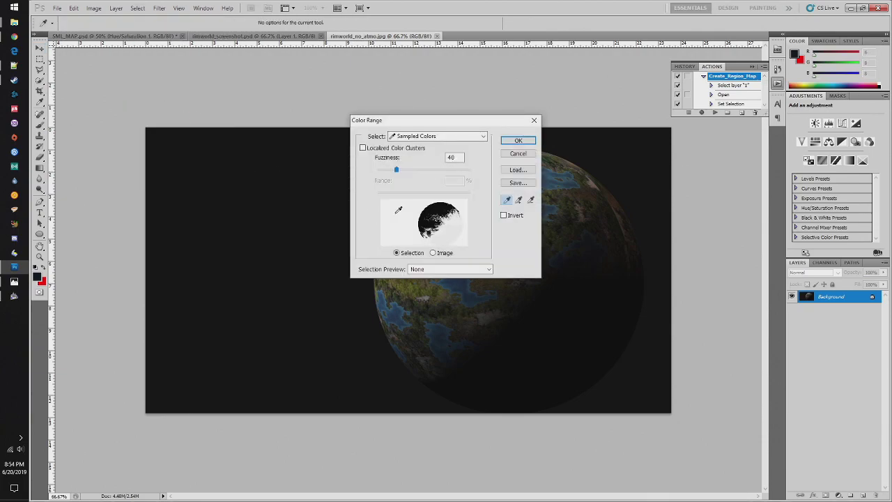
click(518, 140)
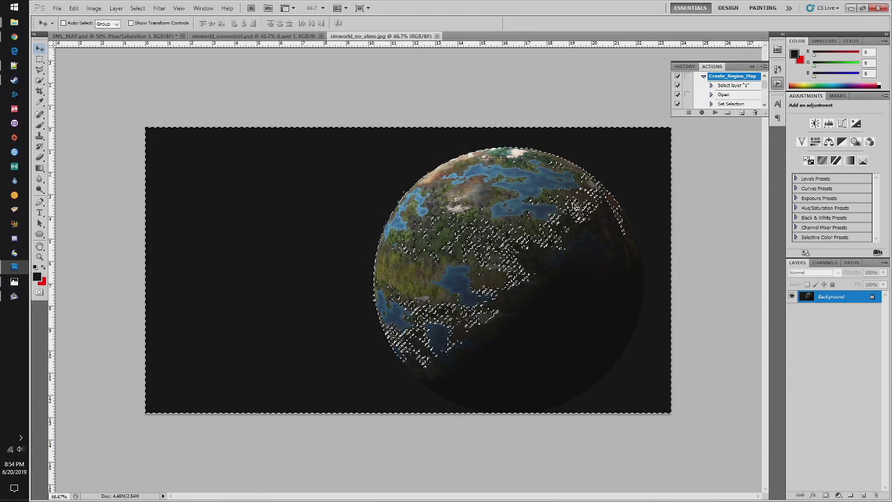
key(shift+BackSpace)
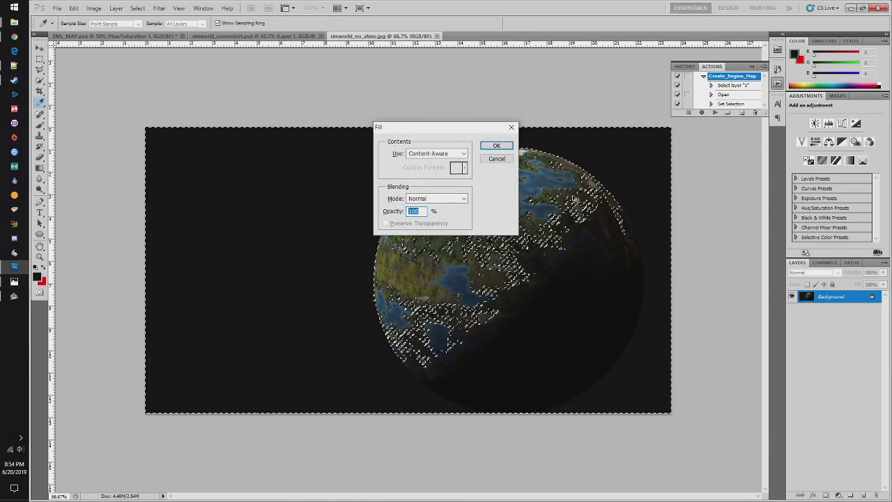
key(Return)
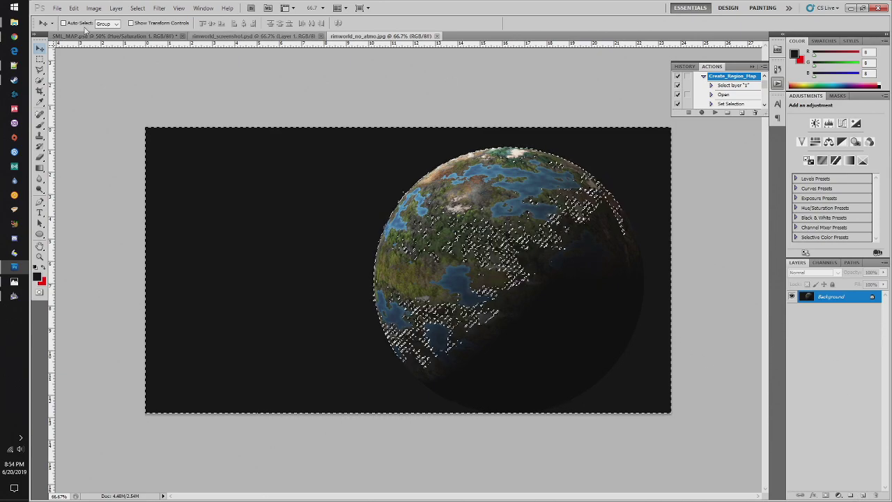
click(138, 7)
click(147, 17)
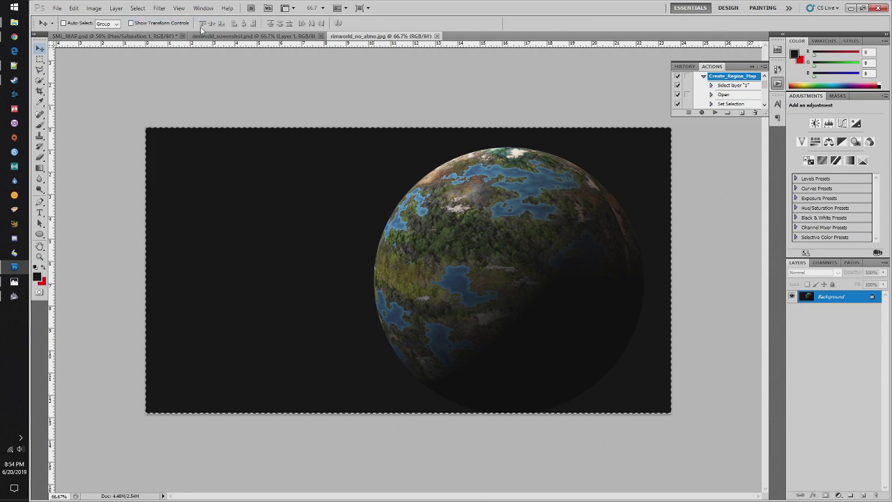
- Create a new clipboard-sized 1698 × 922 document and paste the planet into it
click(57, 8)
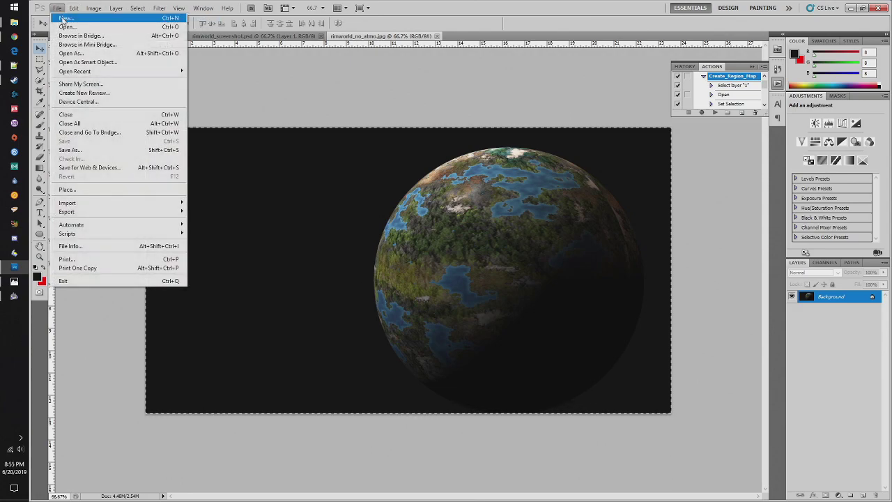
click(70, 19)
double_click(422, 197)
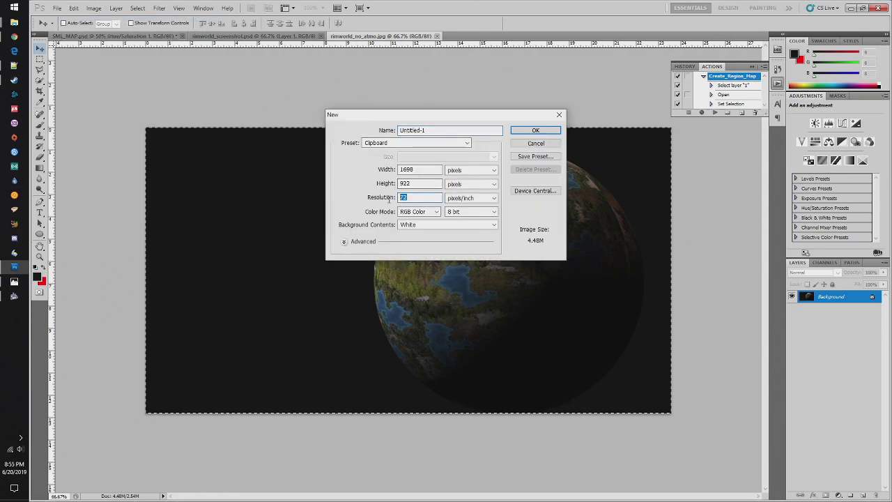
key(Return)
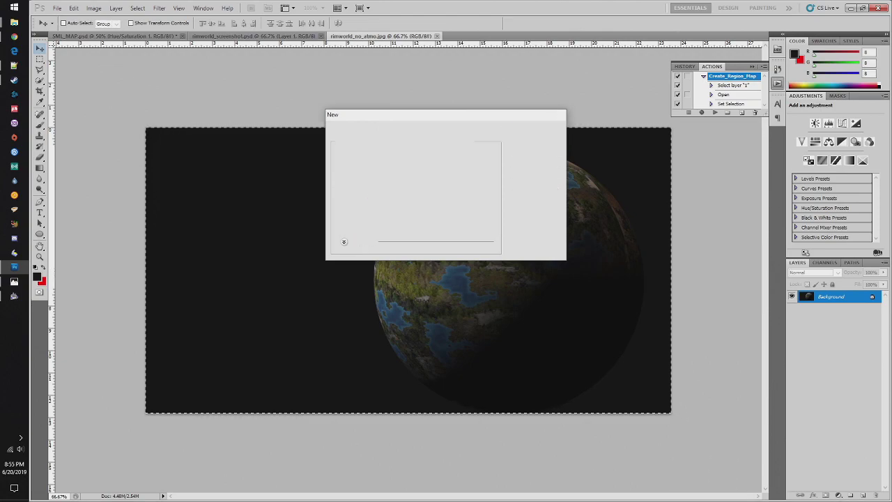
key(ctrl+v)
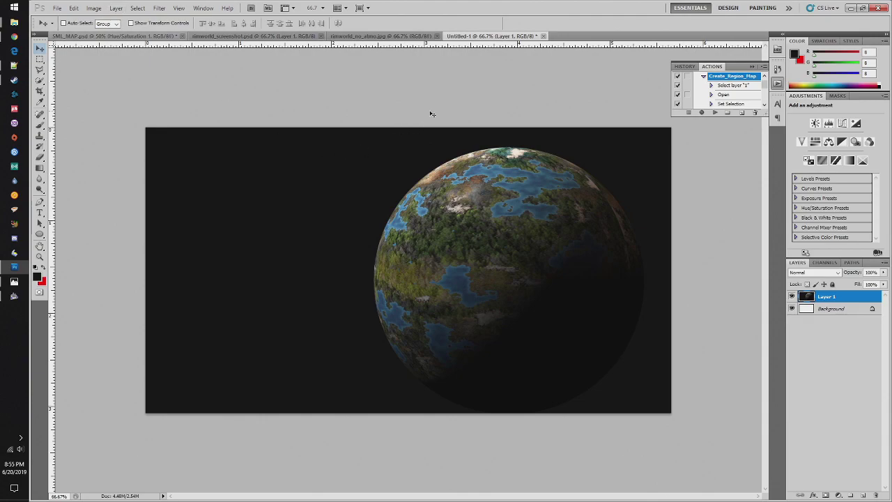
- Select the dark background with Color Range and delete it, leaving white
click(137, 8)
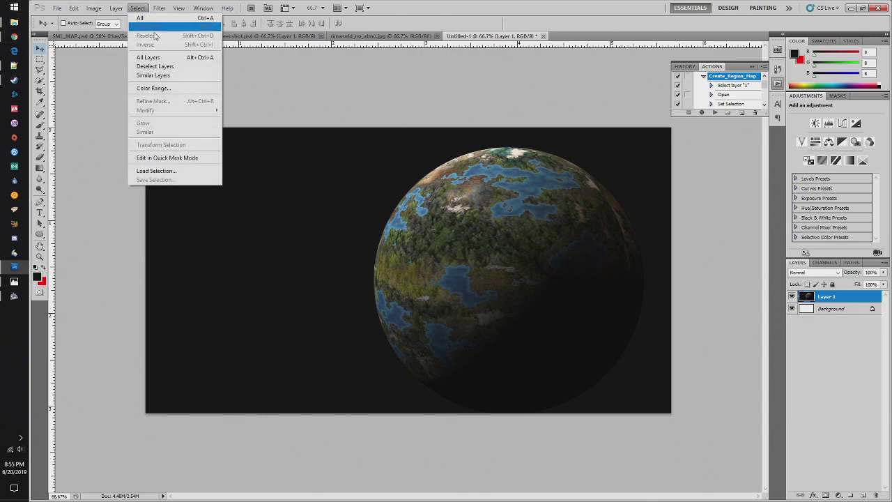
click(153, 88)
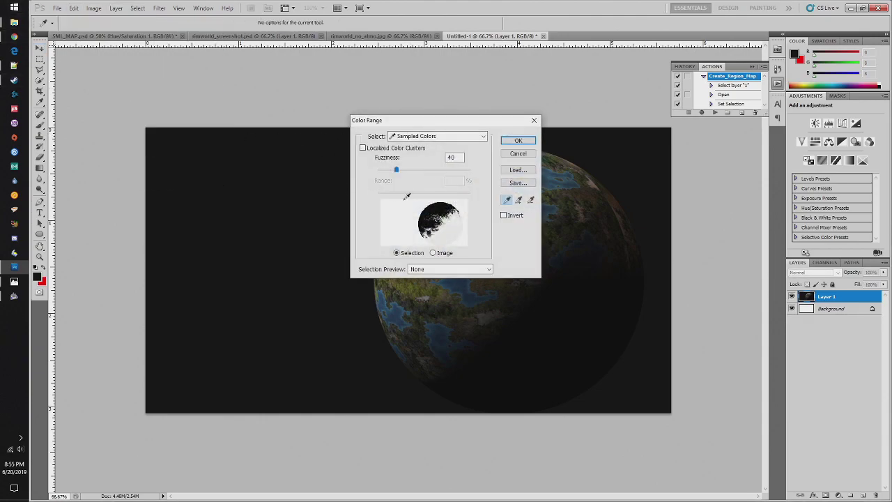
click(518, 142)
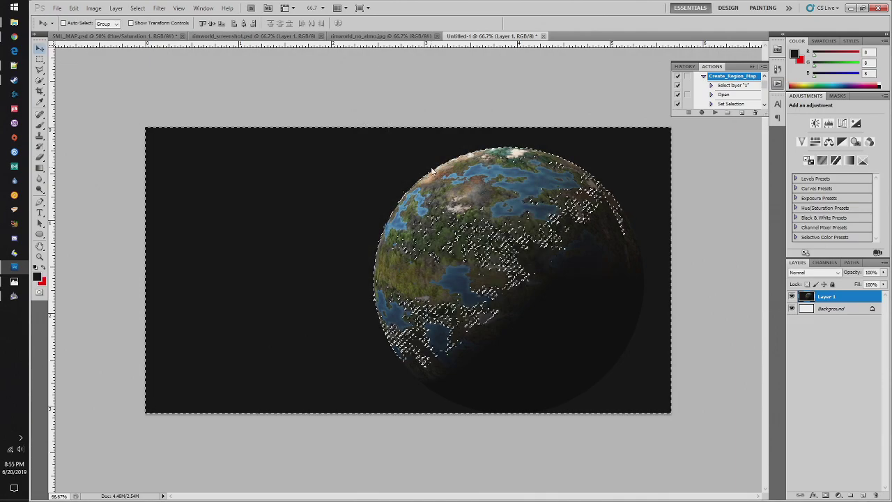
key(Delete)
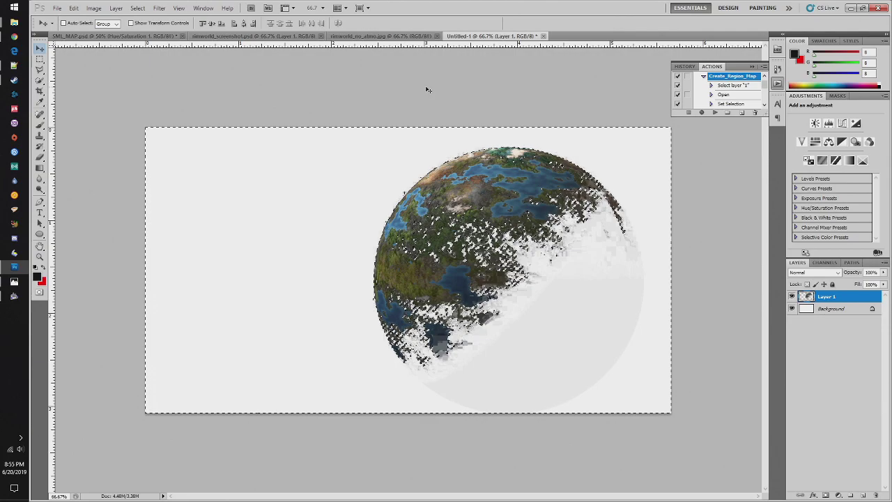
- Deselect, add Layer 2 beneath Layer 1, and draw a canvas-filling black rectangle
click(40, 60)
click(95, 82)
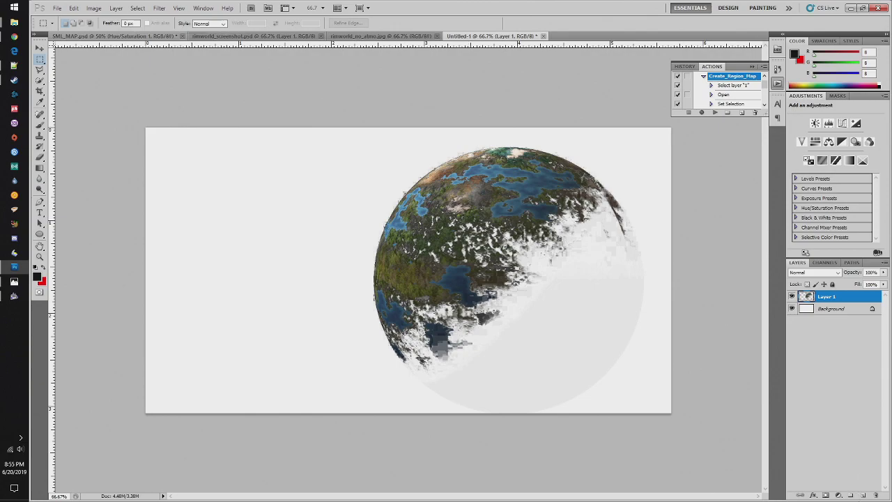
click(863, 495)
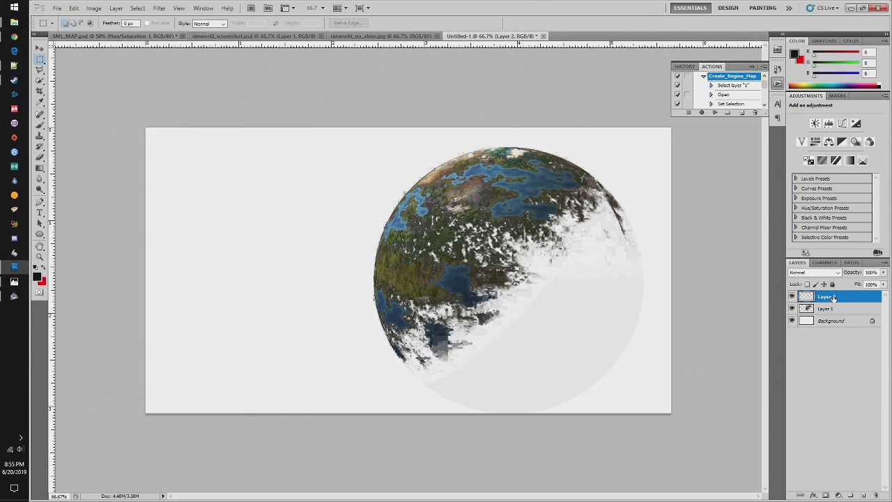
drag(834, 299, 834, 314)
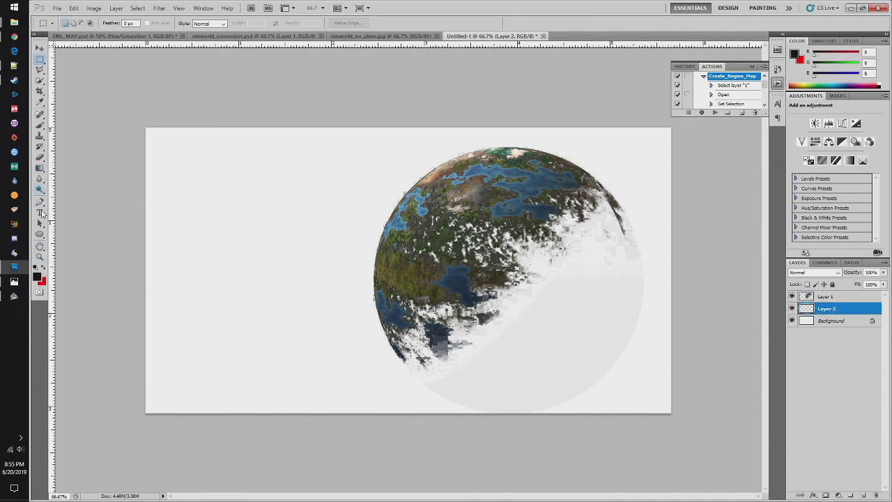
click(40, 236)
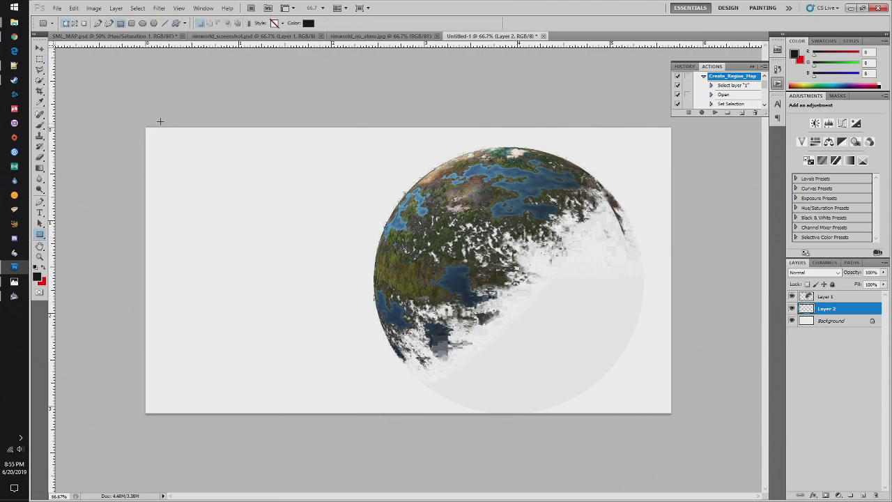
drag(129, 110, 689, 430)
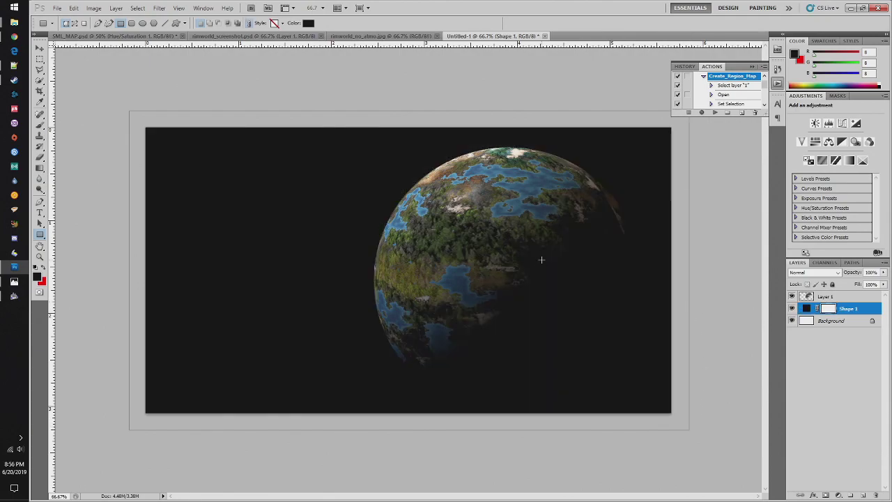
- Try an Outer Glow layer style on Layer 1, cancel it, and close Untitled-1
click(841, 297)
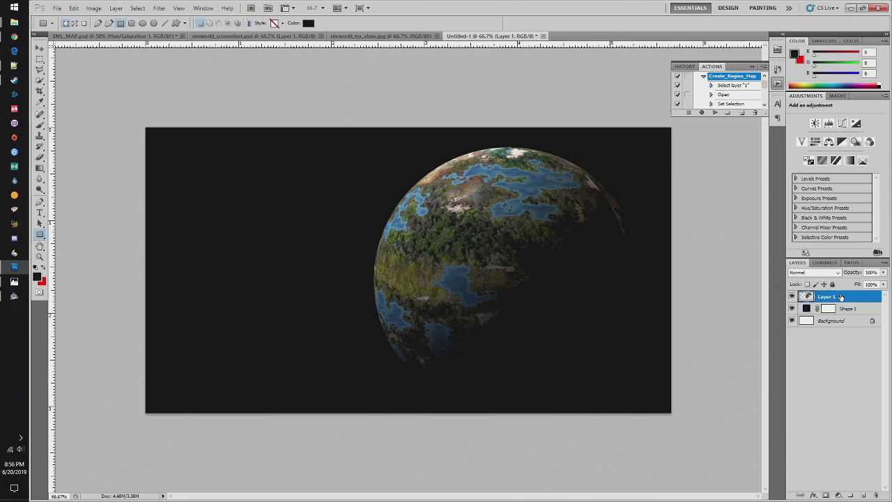
click(92, 8)
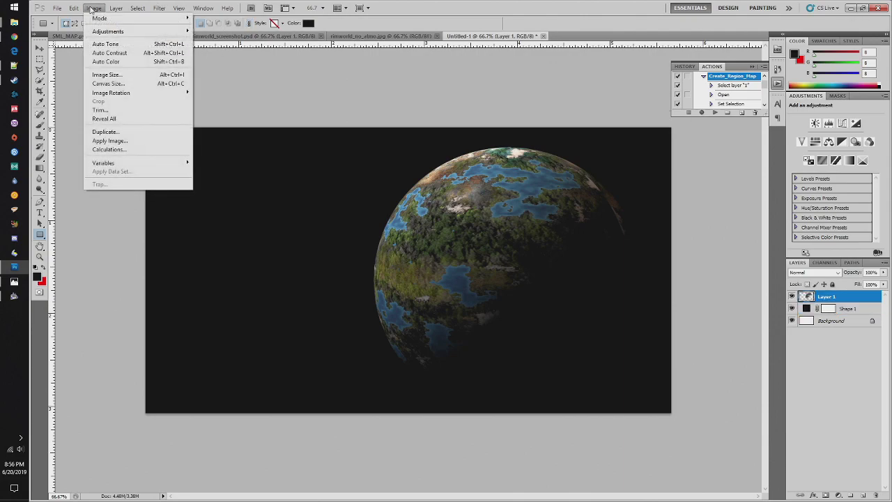
mouse_move(115, 8)
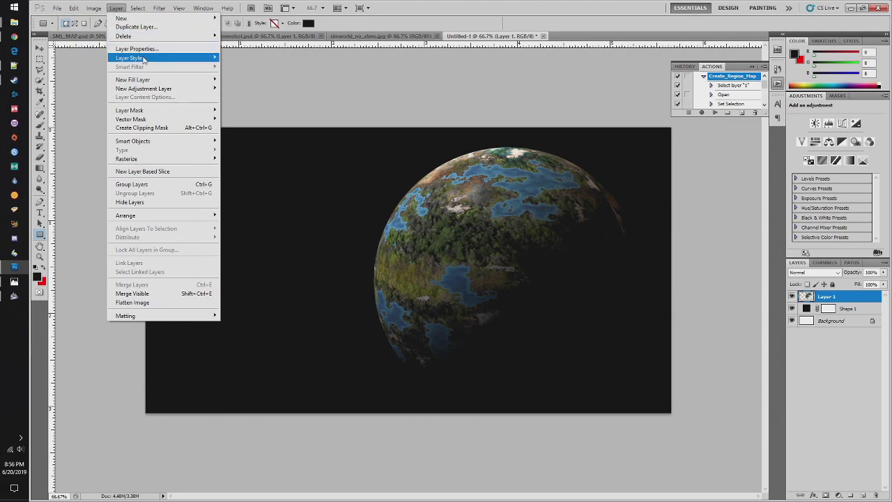
mouse_move(139, 57)
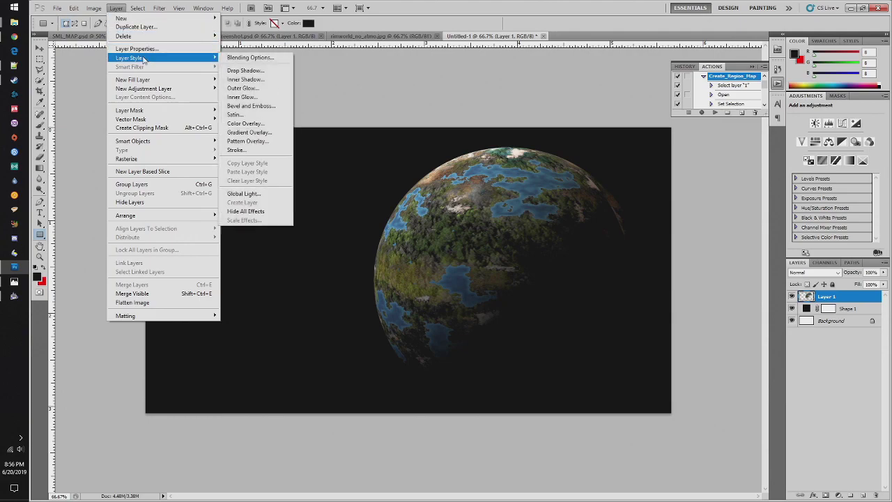
click(252, 89)
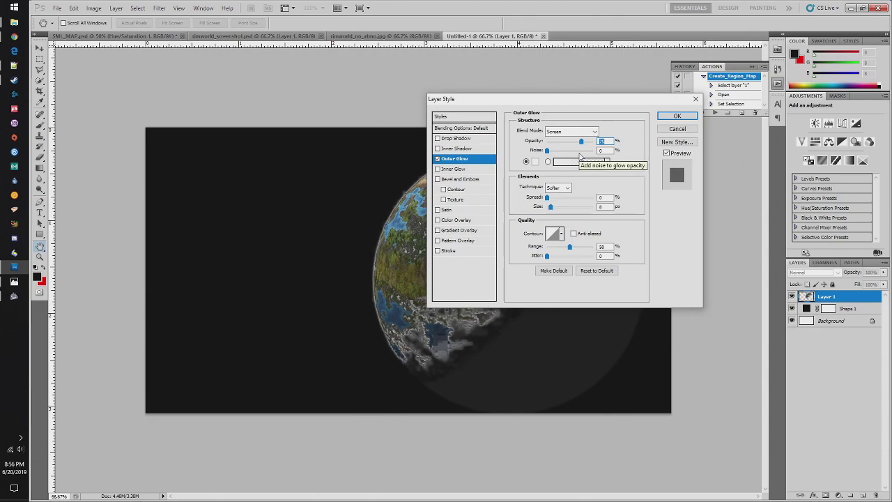
click(677, 129)
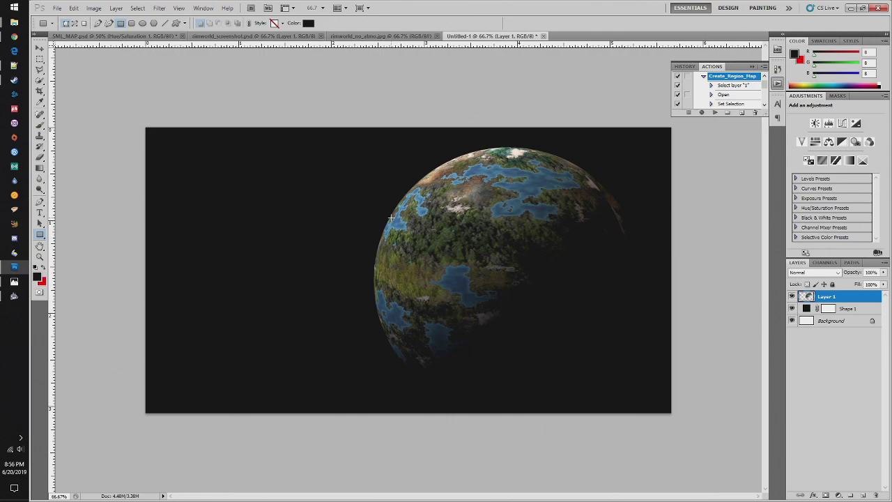
click(543, 35)
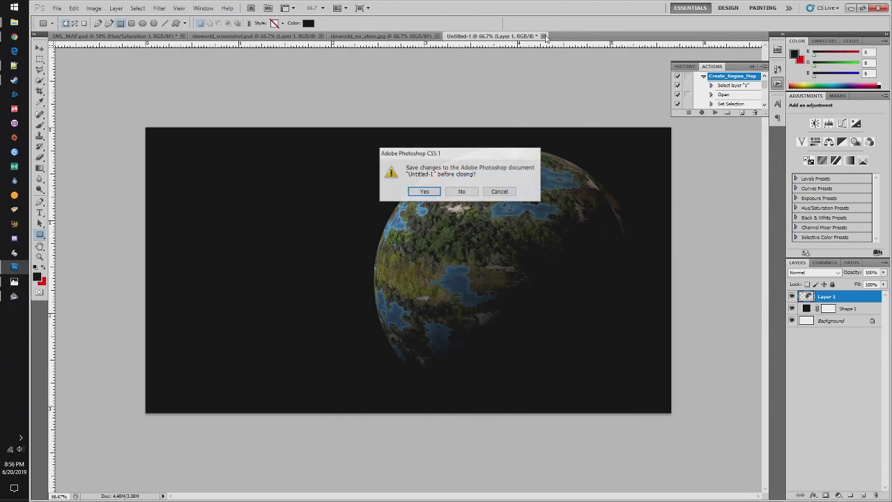
- Discard Untitled-1's changes, create a new clipboard-sized 1698×922 document, and paste the planet
click(473, 191)
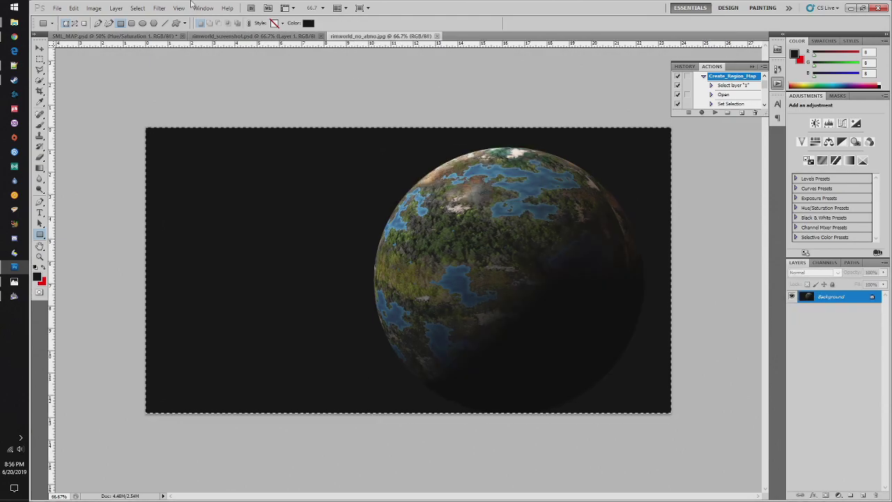
click(57, 8)
click(66, 16)
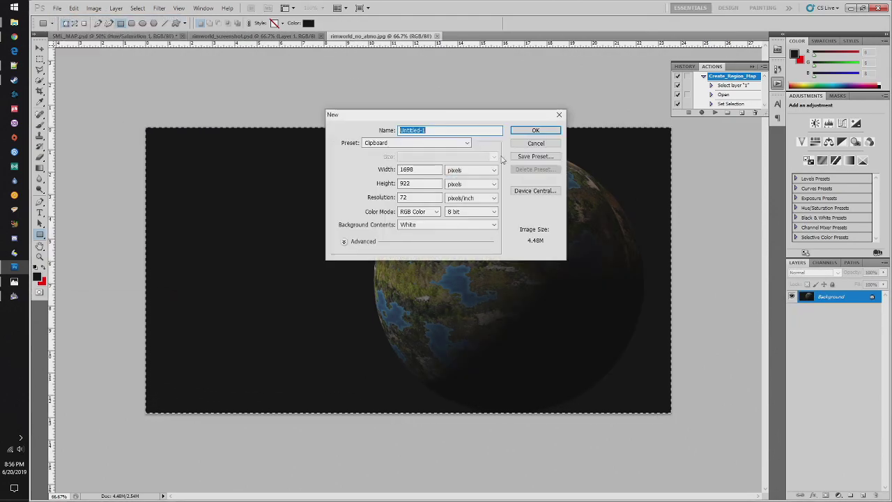
click(436, 200)
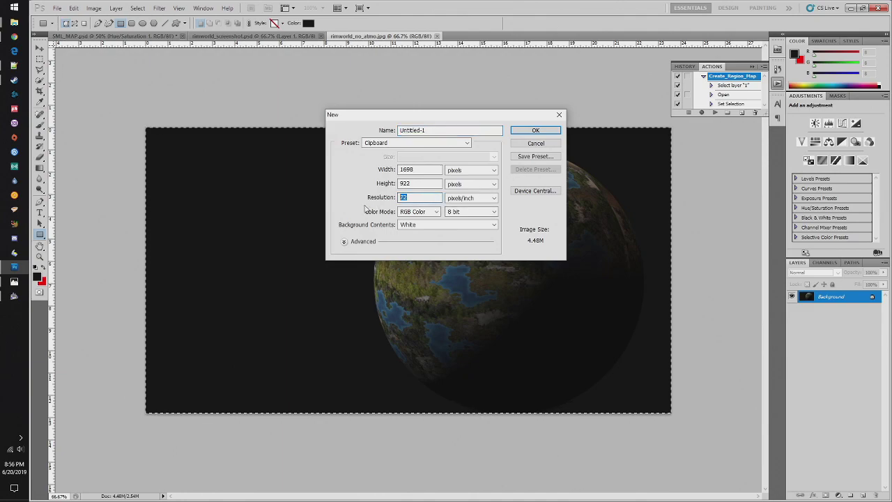
key(Return)
key(ctrl+v)
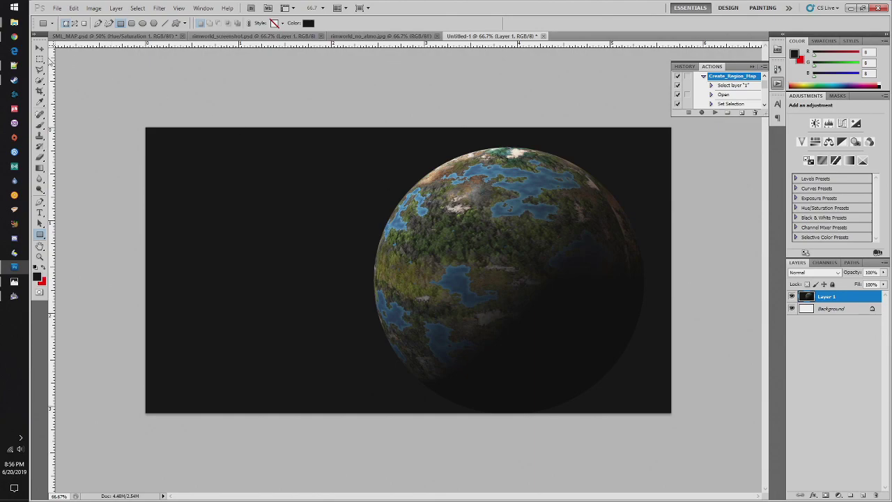
- Draw an elliptical marquee around the planet, redrawing it slightly wider to include the rim
alt+click(44, 62)
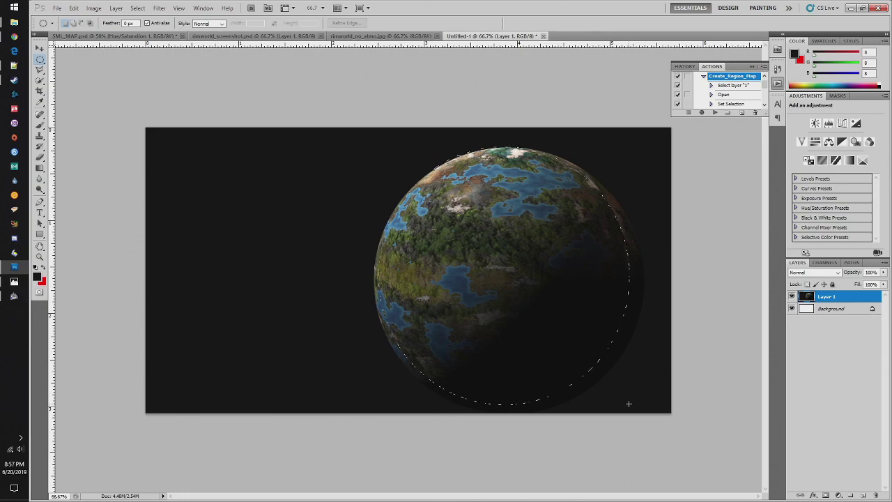
drag(629, 404, 629, 404)
click(372, 140)
drag(654, 433, 653, 433)
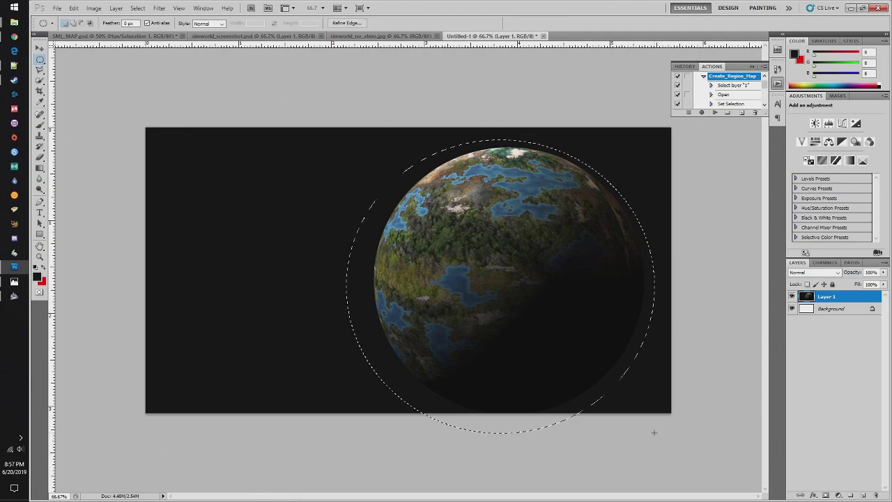
click(74, 7)
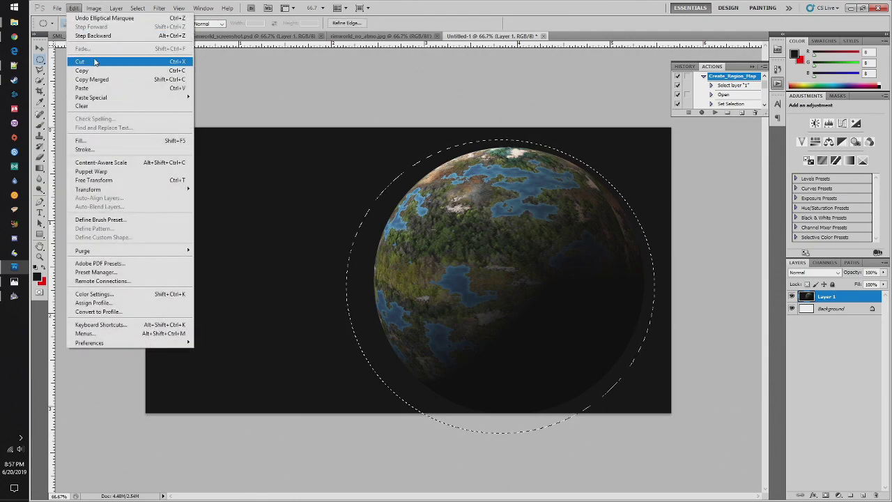
- Copy the circled planet and paste it into a new 995×882 document
click(94, 71)
click(57, 8)
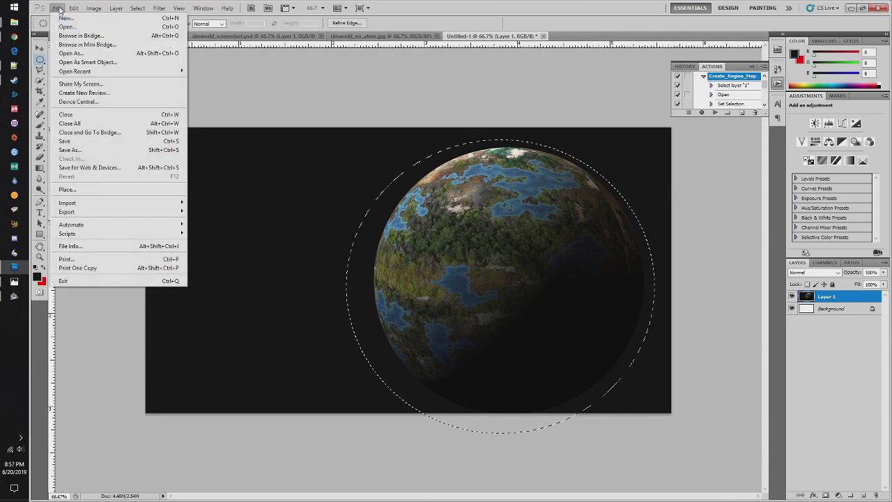
click(64, 19)
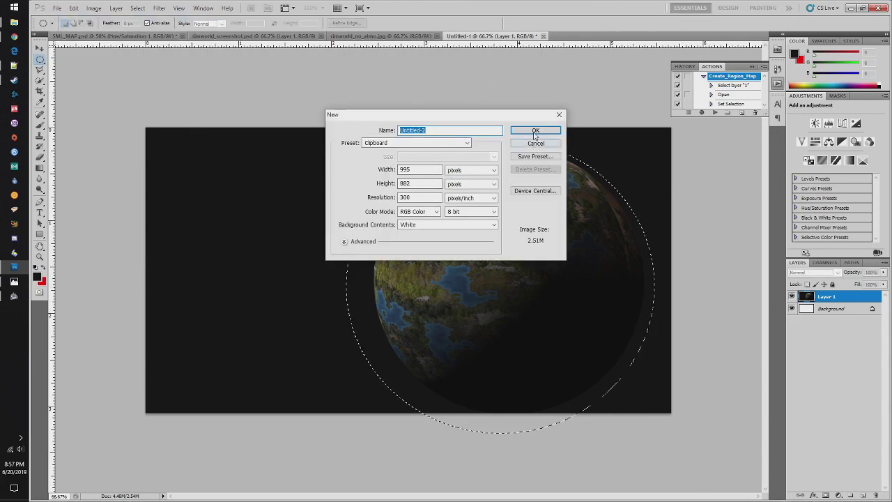
click(533, 131)
key(ctrl+v)
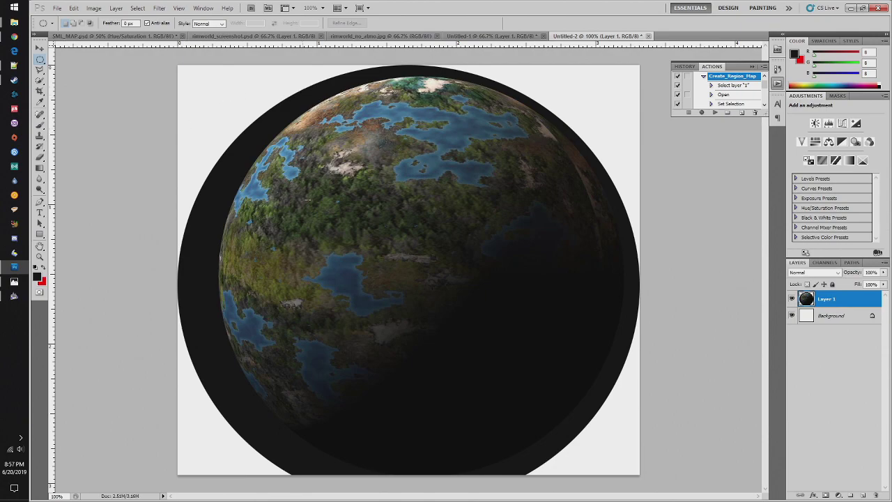
- Try several elliptical marquees over the pasted planet, clearing each ill-fitting one
drag(289, 112, 492, 294)
click(264, 117)
drag(261, 94, 542, 358)
click(222, 116)
drag(657, 463, 678, 473)
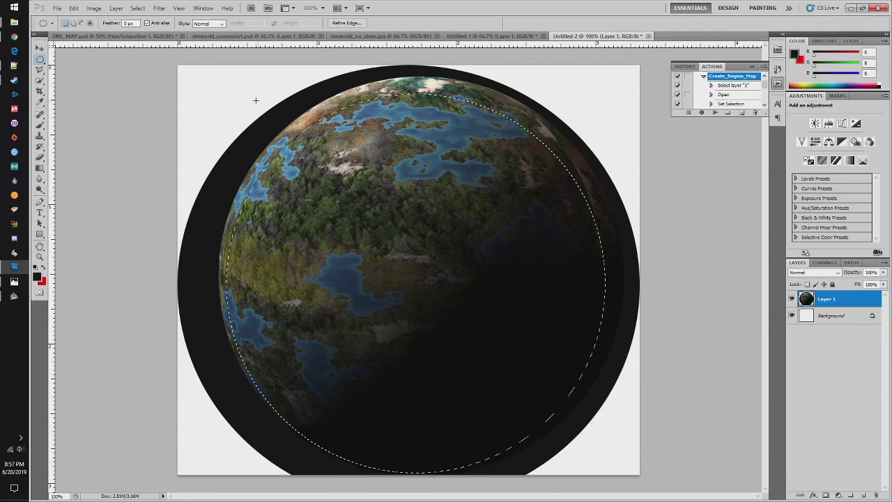
click(230, 74)
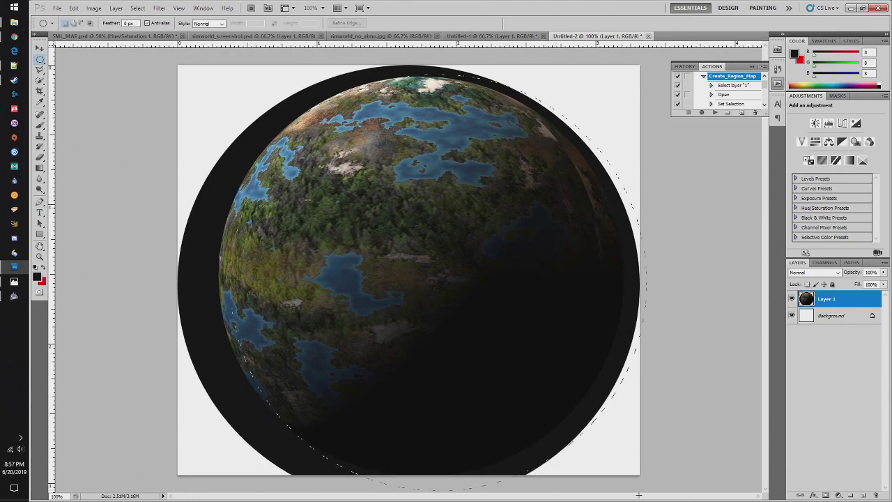
drag(639, 495, 629, 494)
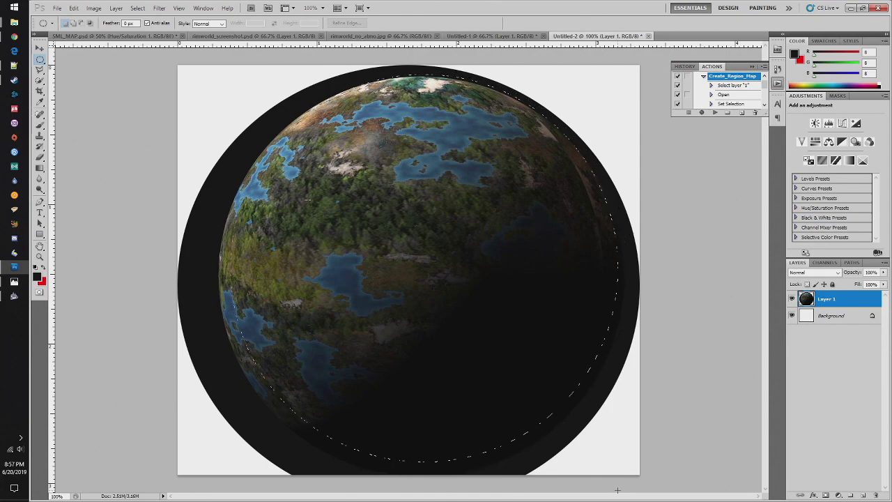
click(245, 145)
- Draw an ellipse around the whole planet, deselect, and clear the selection in Untitled-1
drag(177, 65, 396, 225)
drag(582, 369, 638, 491)
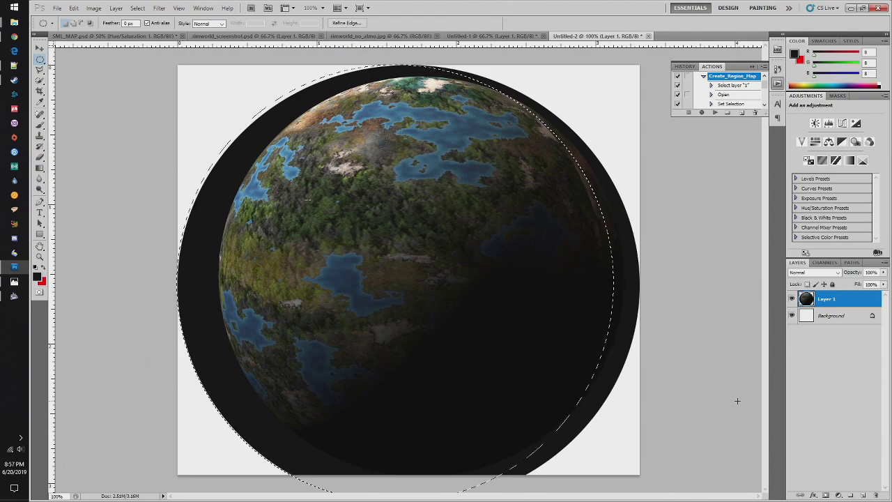
click(556, 85)
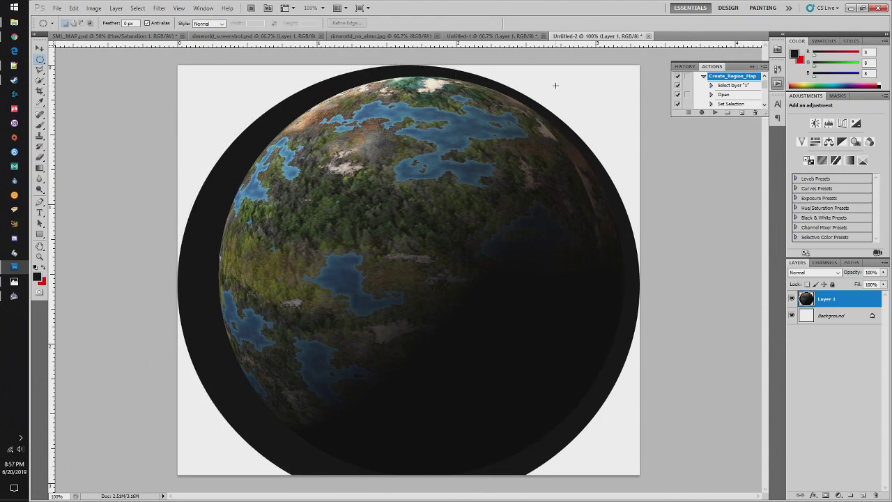
click(487, 37)
click(402, 133)
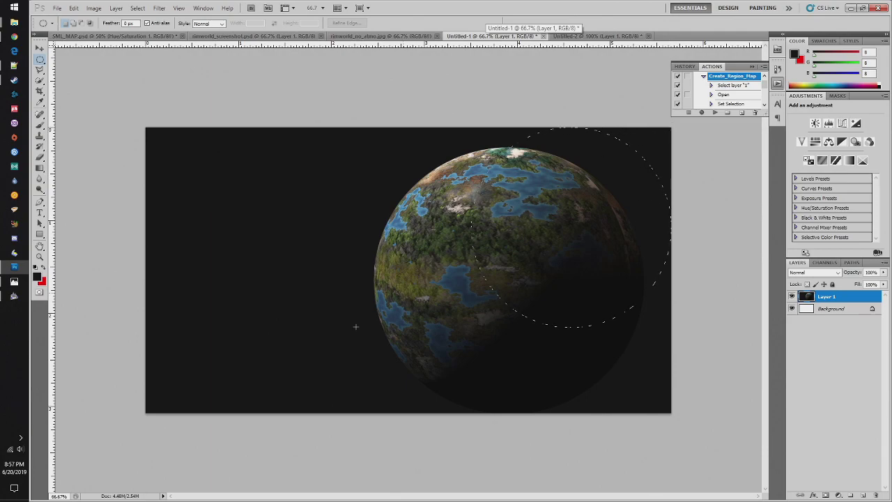
- Fit an elliptical selection closely around the planet in Untitled-1
drag(221, 470, 625, 304)
click(645, 174)
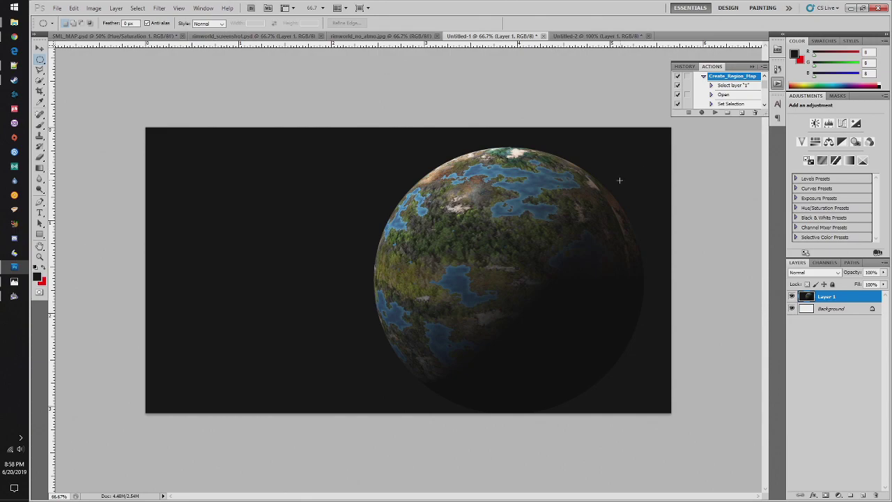
drag(442, 313, 655, 202)
click(657, 174)
drag(655, 144, 363, 319)
drag(237, 444, 308, 427)
click(653, 163)
drag(664, 156, 326, 331)
drag(422, 400, 338, 480)
click(651, 148)
drag(646, 142, 626, 163)
drag(261, 436, 323, 427)
drag(369, 418, 374, 422)
- Crop the canvas to the circular selection and cut the planet out
click(94, 7)
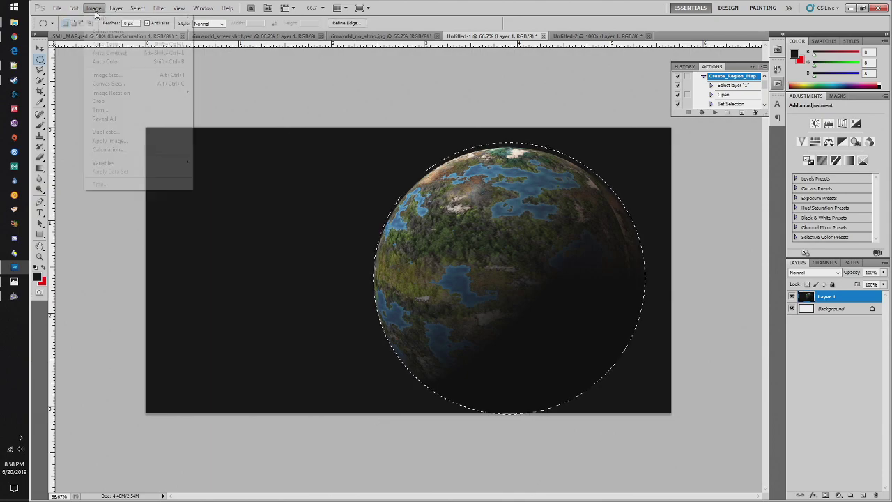
click(105, 101)
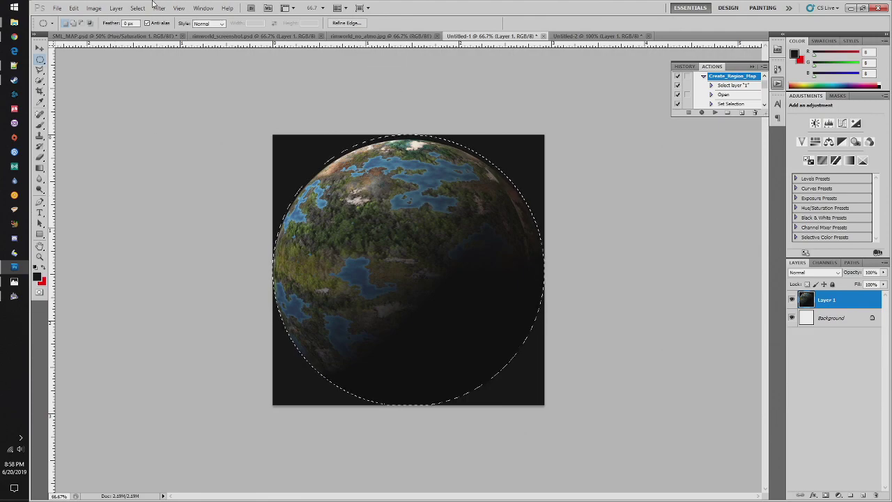
click(74, 7)
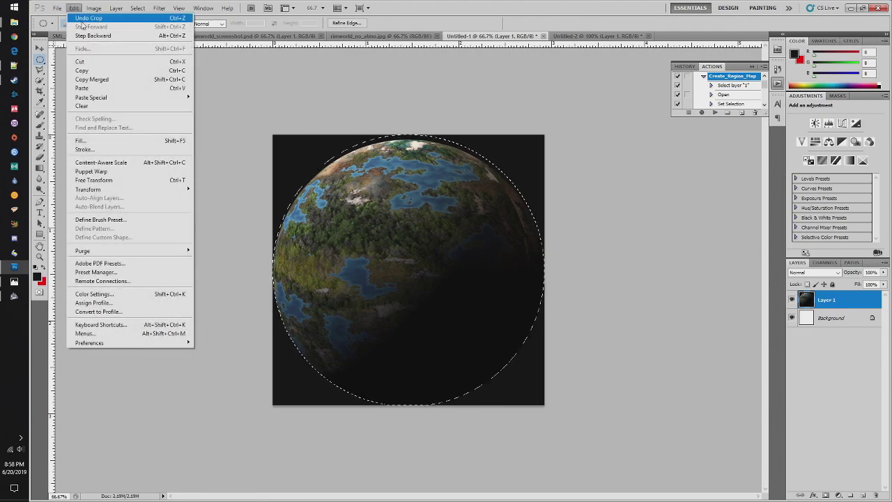
click(94, 63)
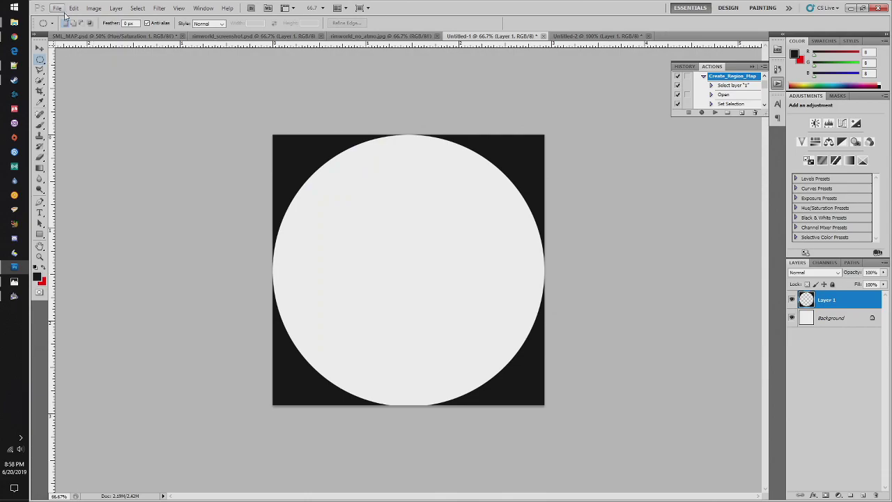
- Cancel a new document, then close Untitled-2 without saving changes
click(59, 8)
click(64, 17)
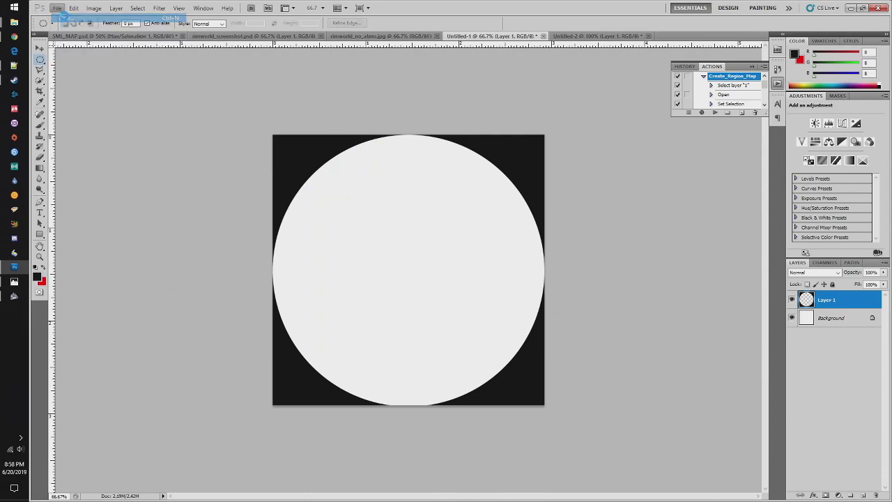
click(536, 142)
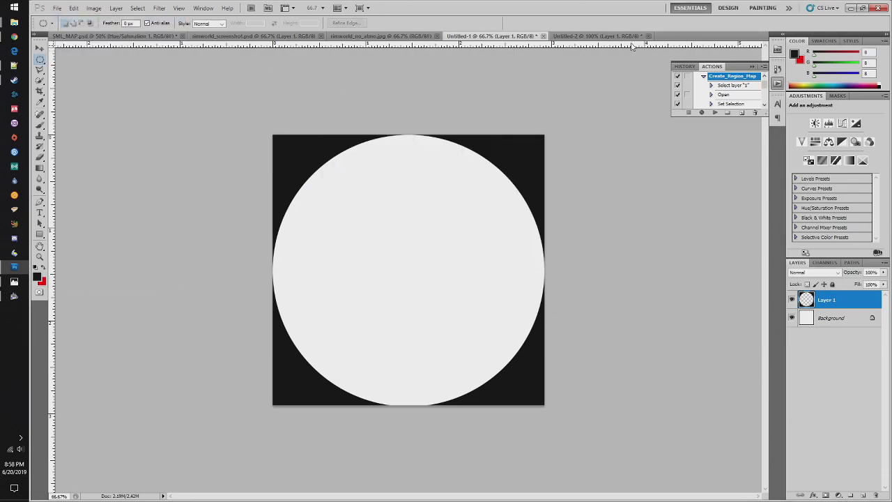
click(619, 36)
click(648, 36)
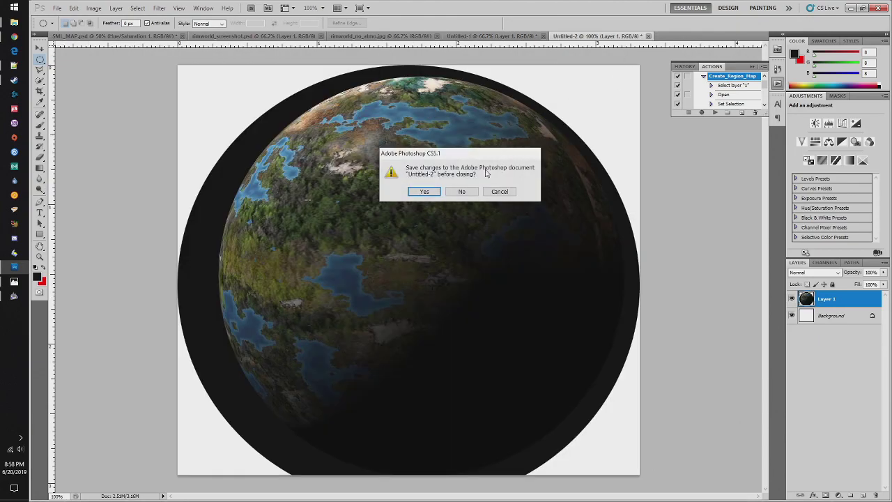
click(464, 191)
- Create a new 877 × 873 px document from the Clipboard preset and paste the planet
click(57, 8)
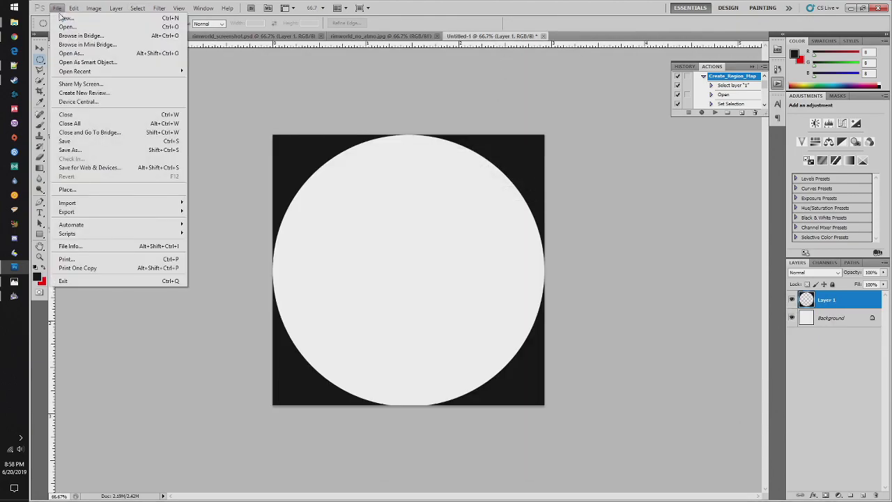
click(65, 18)
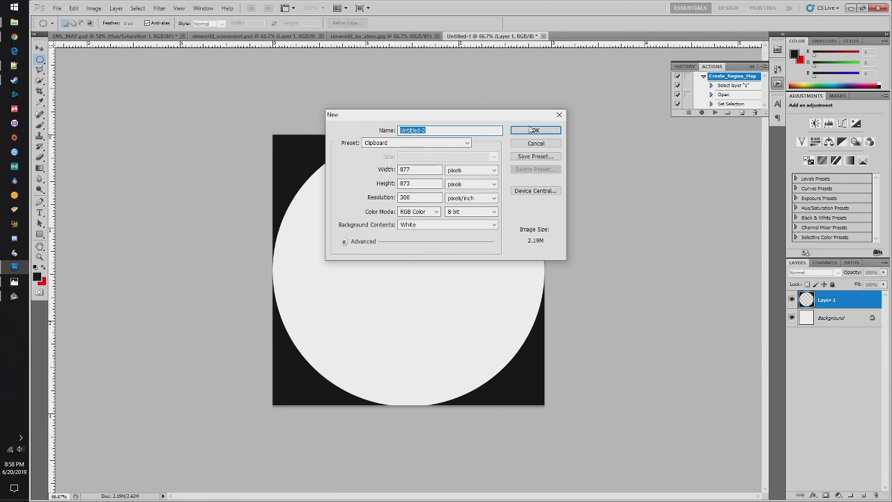
click(533, 130)
key(ctrl+v)
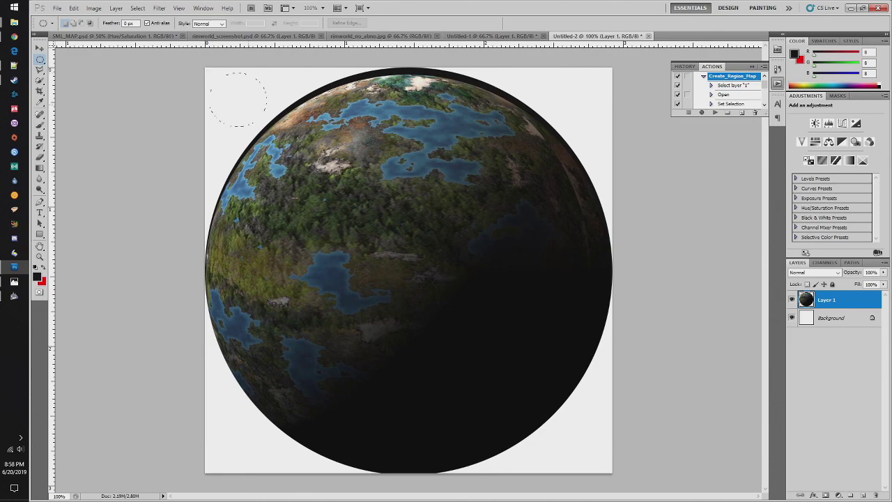
- Draw a circular selection around the planet, try the Move tool, and undo the change
drag(266, 126, 628, 464)
drag(635, 473, 635, 478)
drag(624, 471, 623, 470)
click(39, 48)
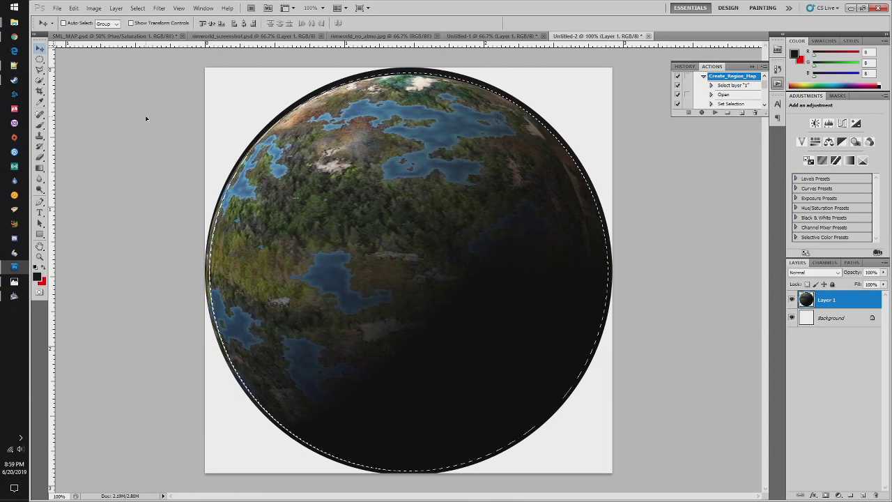
click(74, 8)
click(76, 7)
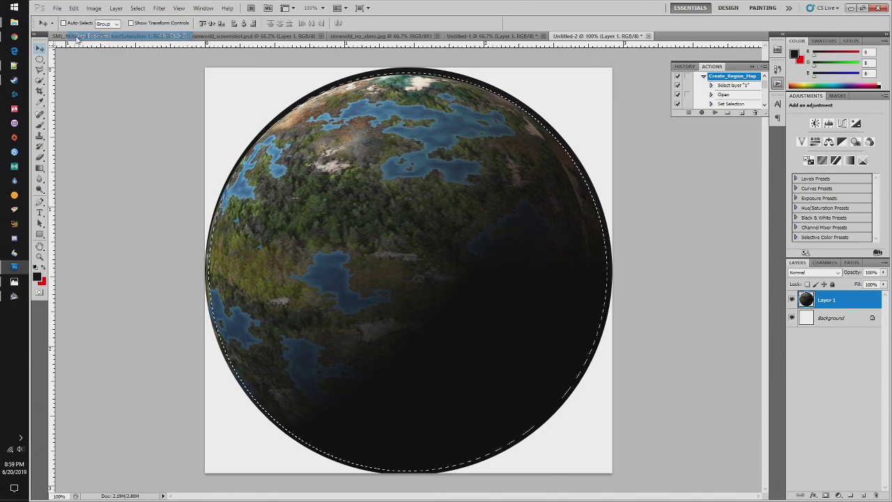
click(75, 7)
click(91, 15)
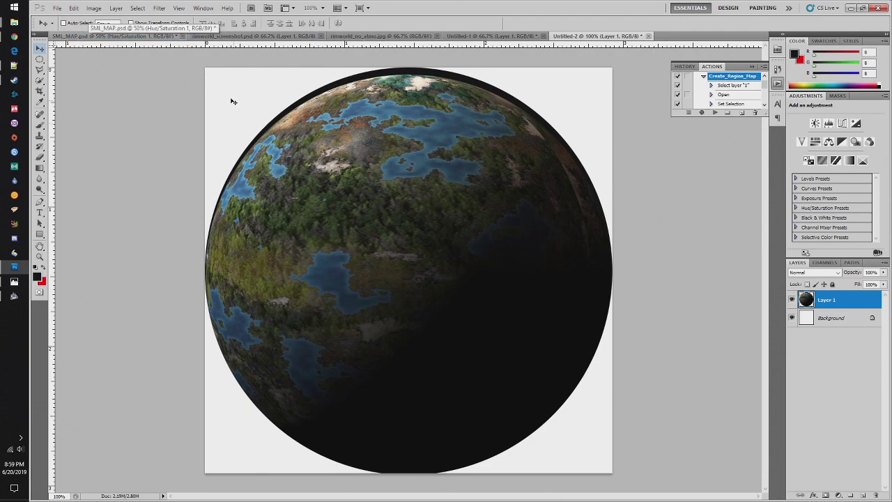
- Select a circle just inside the planet's edge and cut it away, leaving a thin dark ring
click(40, 59)
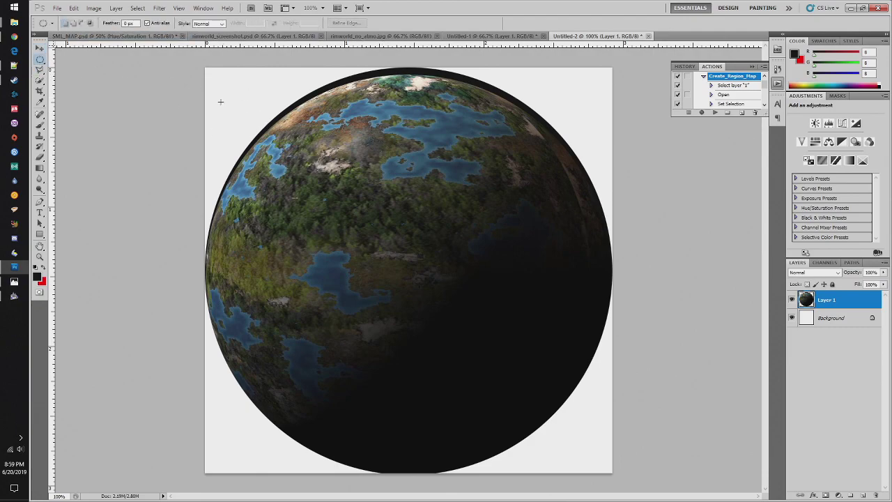
drag(218, 102, 583, 467)
click(217, 87)
drag(215, 80, 520, 380)
drag(589, 494, 589, 500)
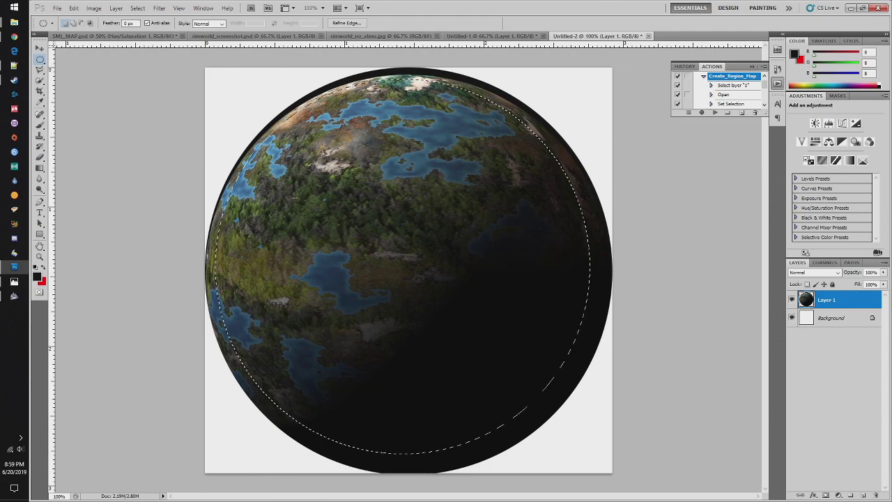
click(591, 457)
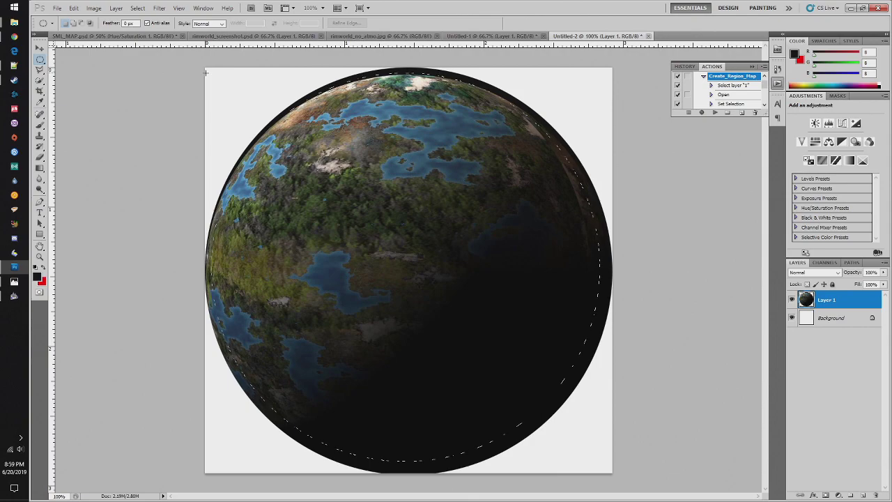
drag(206, 73, 207, 74)
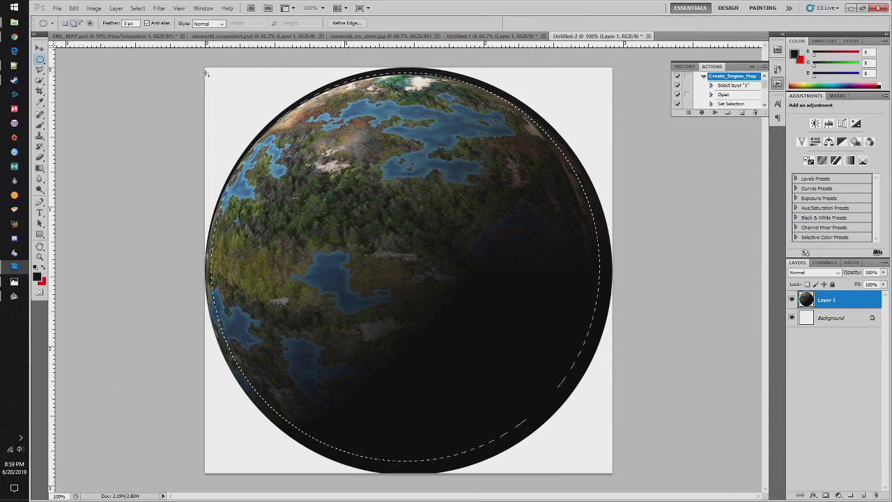
key(ctrl+d)
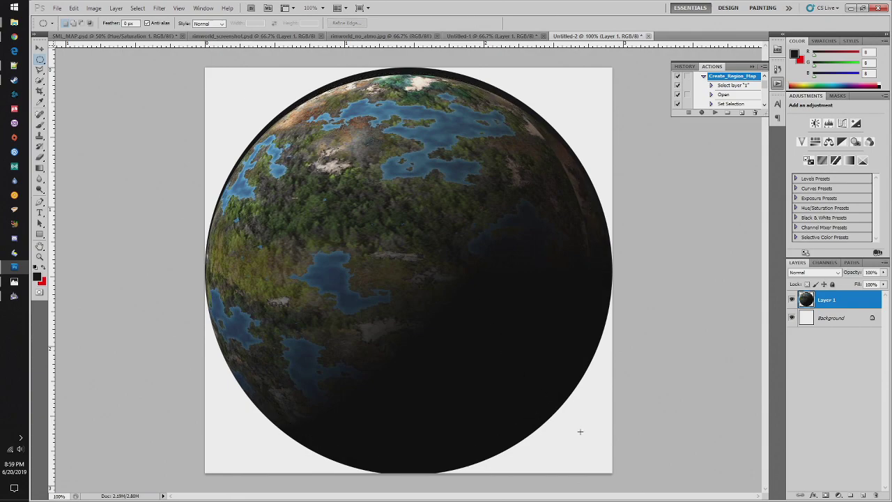
drag(598, 469, 485, 355)
drag(170, 50, 193, 78)
drag(193, 77, 193, 77)
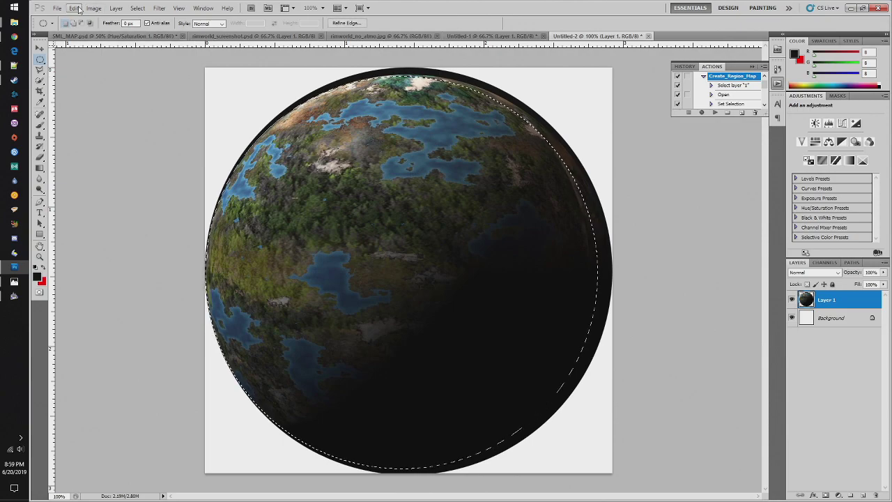
key(ctrl+x)
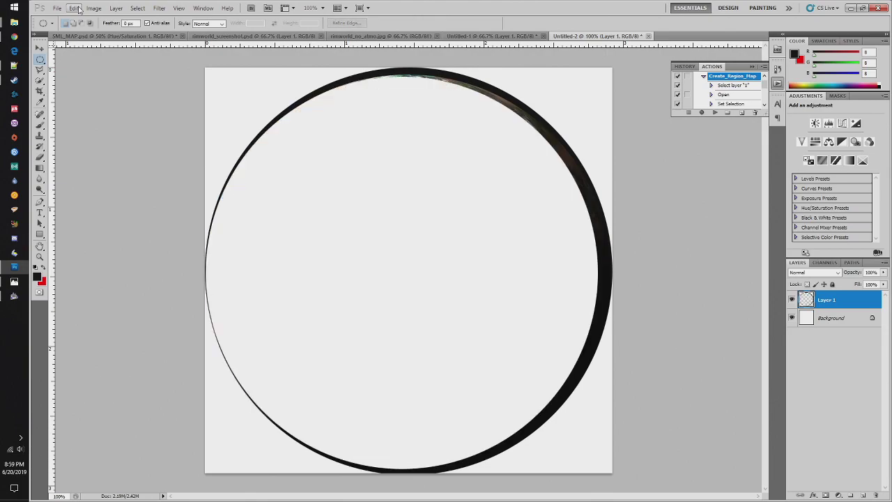
- Review Untitled-1, rimworld_no_atmo.jpg and rimworld_screenshot.psd, then start a new document from Untitled-2
click(515, 36)
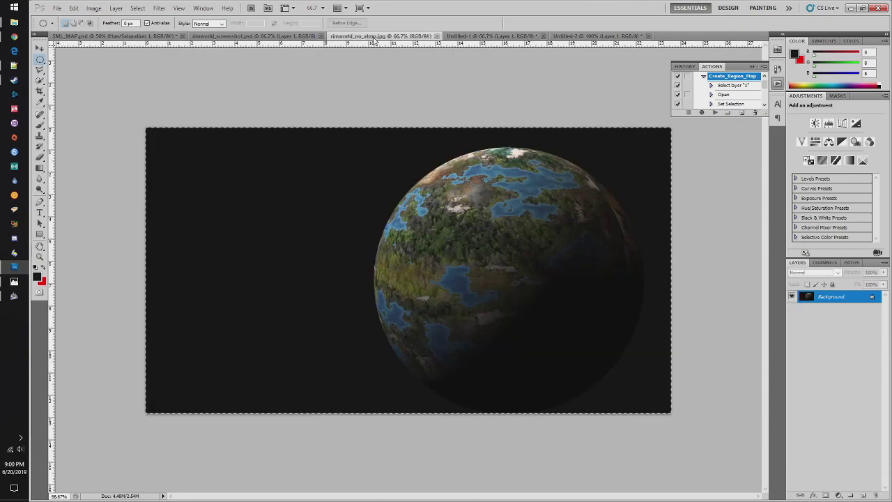
click(373, 37)
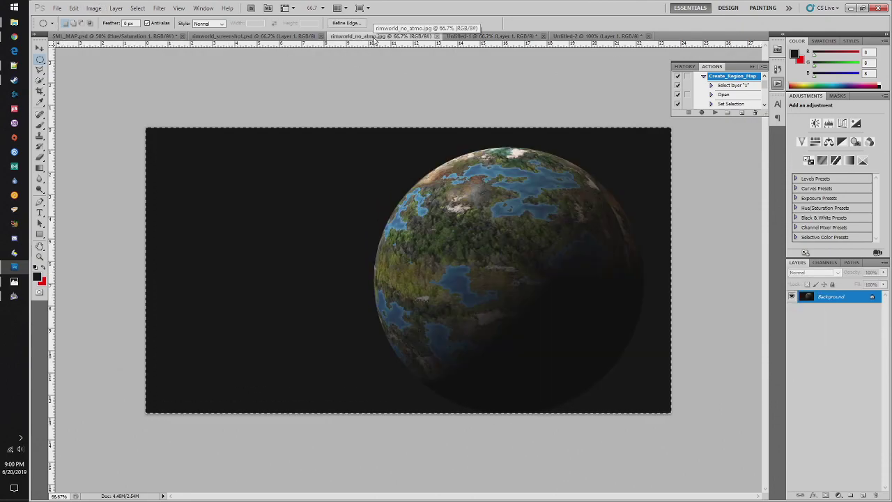
click(265, 37)
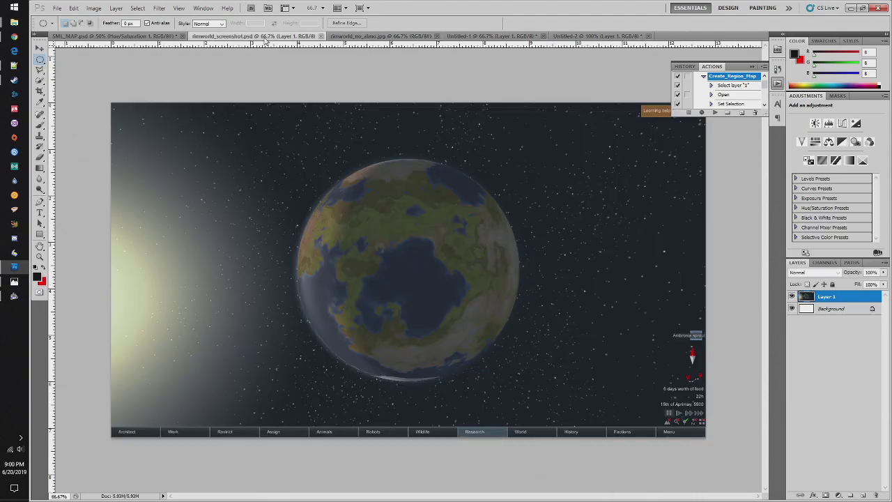
click(607, 39)
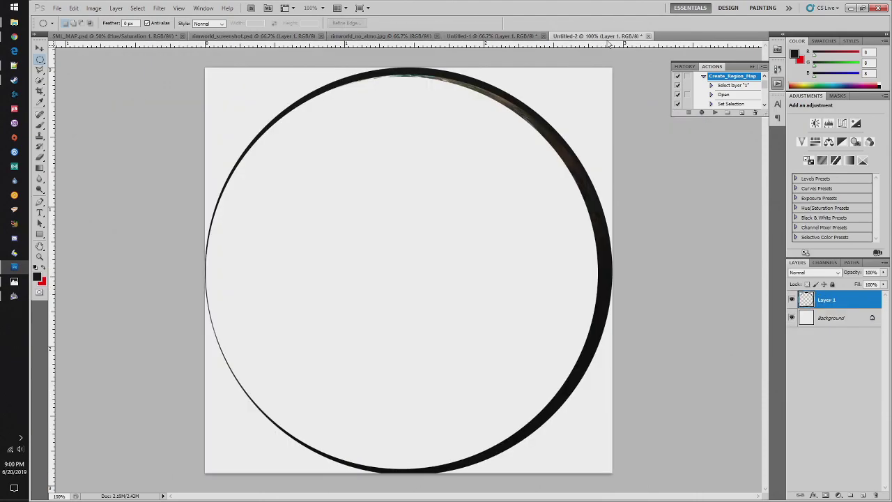
click(57, 8)
click(70, 16)
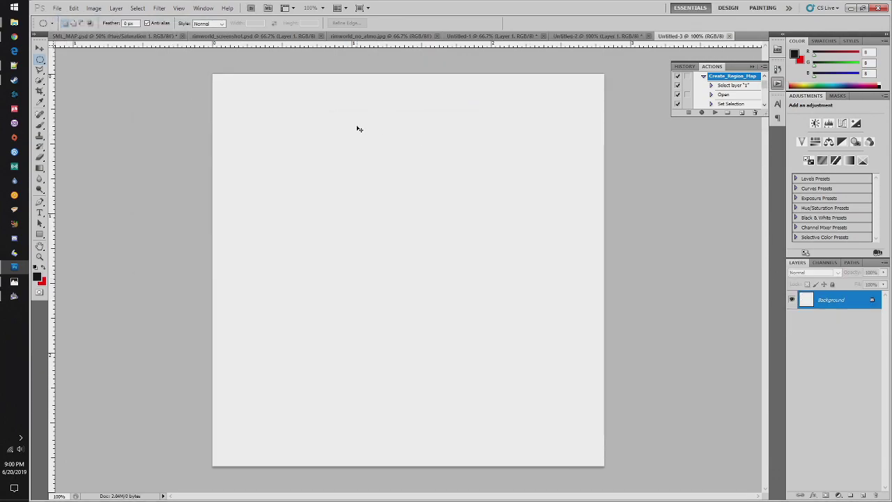
- Create Untitled-3, paste the planet into it as Layer 1, and switch back to Bryce
click(536, 131)
key(ctrl+v)
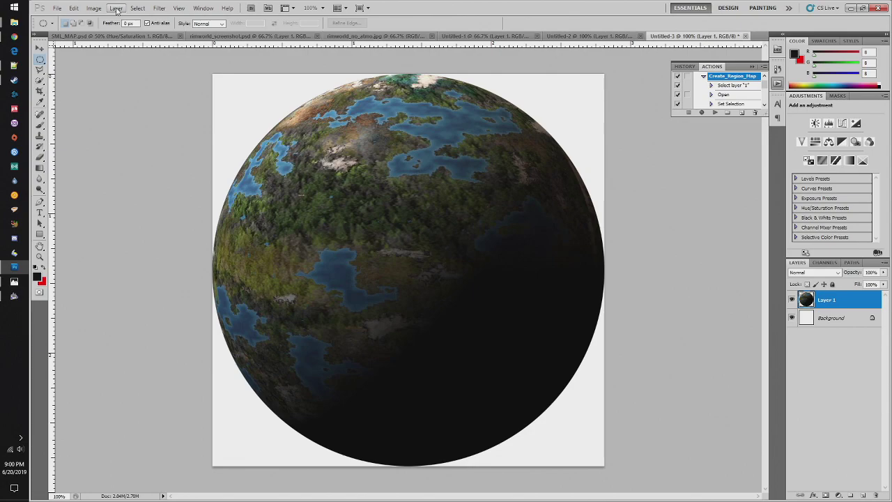
click(14, 298)
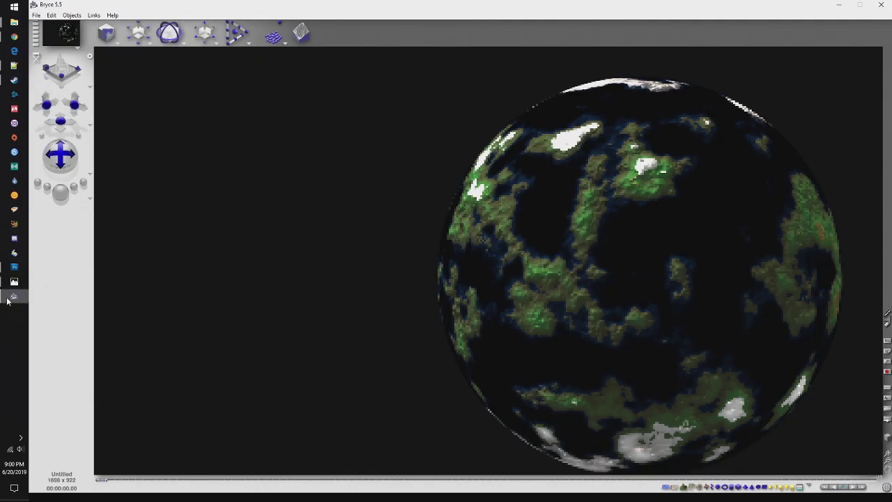
- Delete the planet sphere from the Bryce scene
click(178, 15)
click(138, 15)
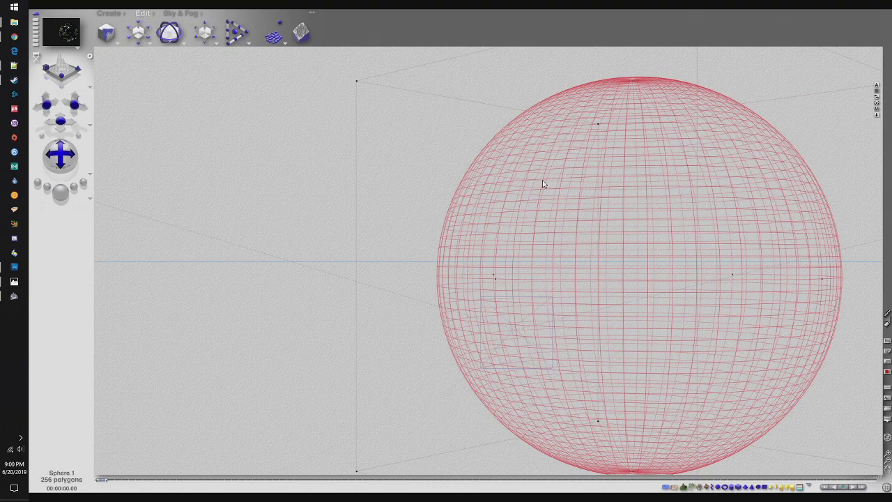
key(Delete)
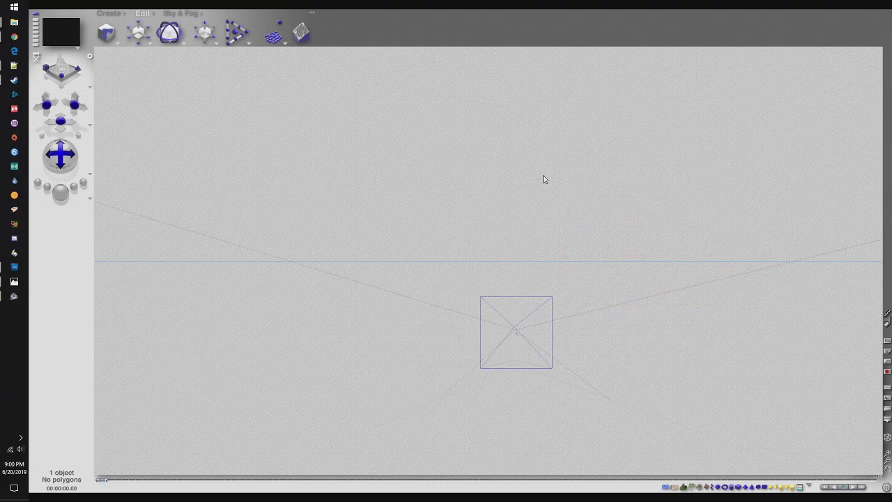
- Enable Celestial and Stars in Sky Lab, then render the starfield
click(190, 14)
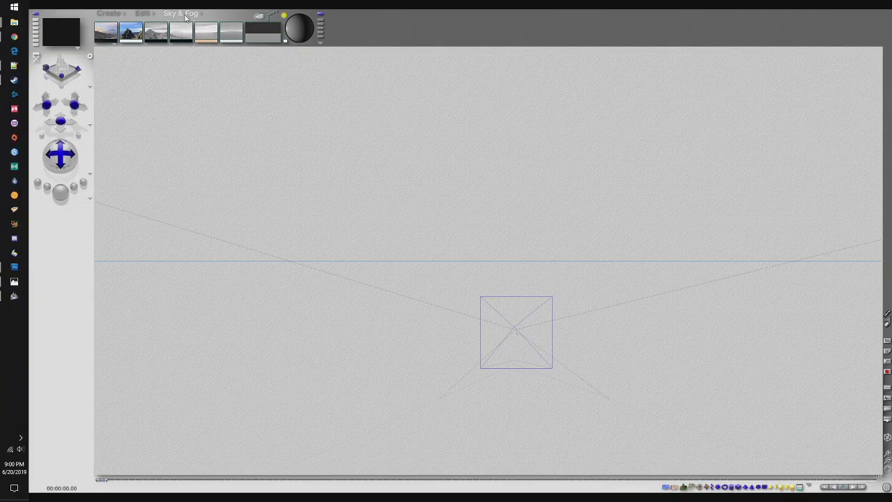
click(298, 29)
click(299, 186)
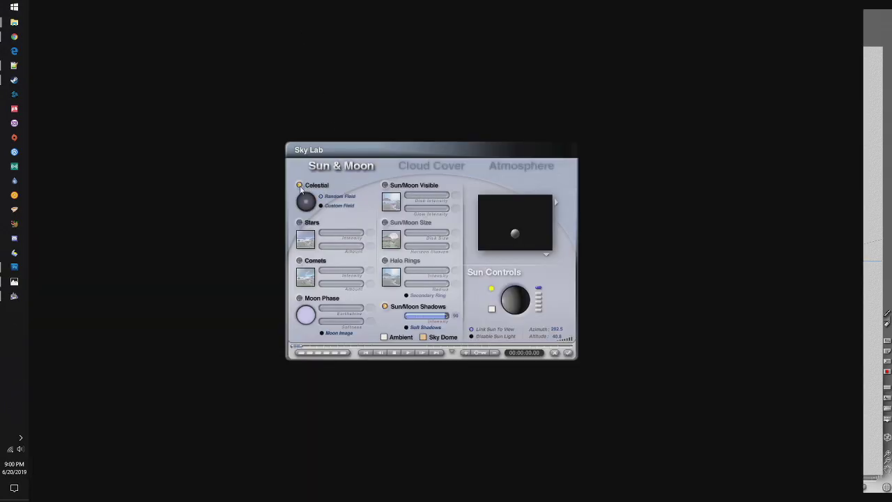
click(300, 223)
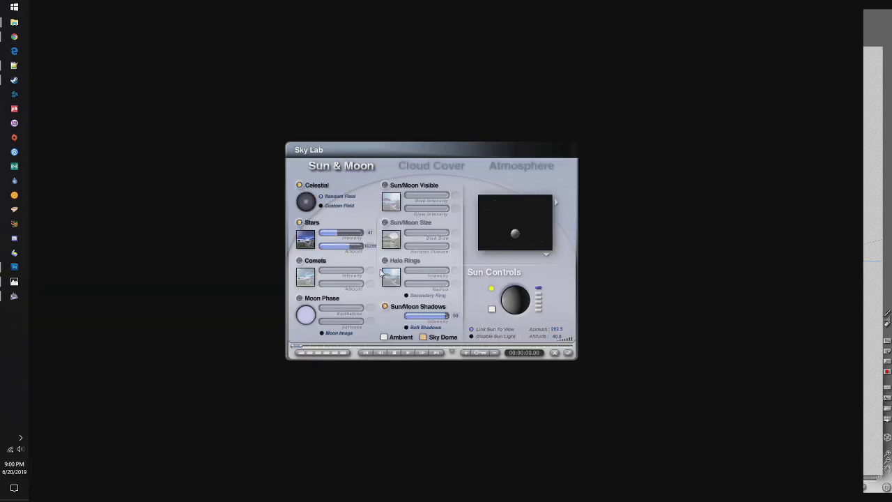
click(569, 353)
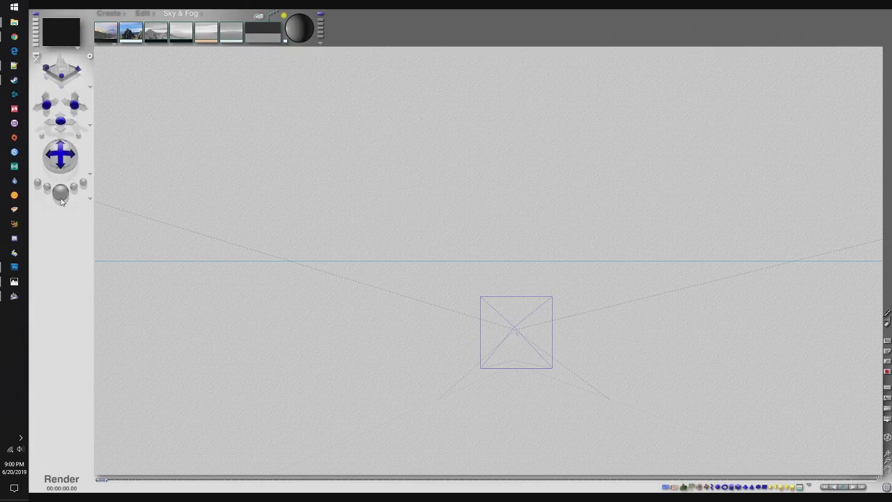
key(ctrl+r)
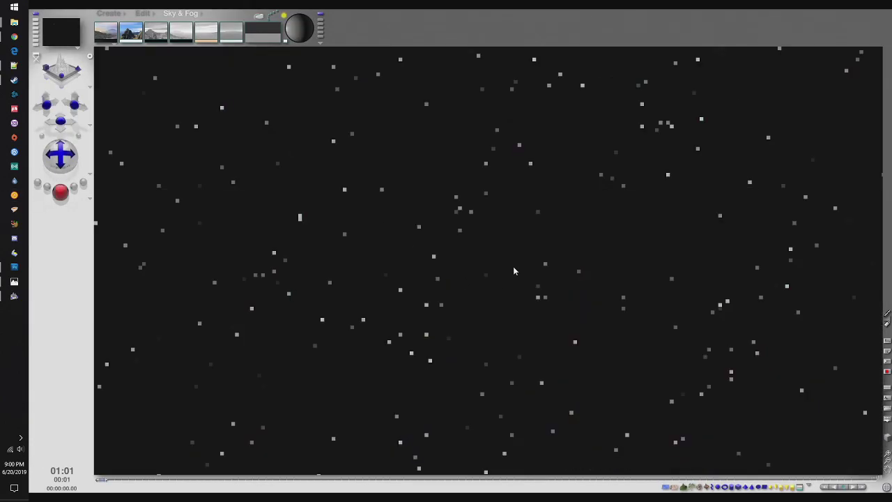
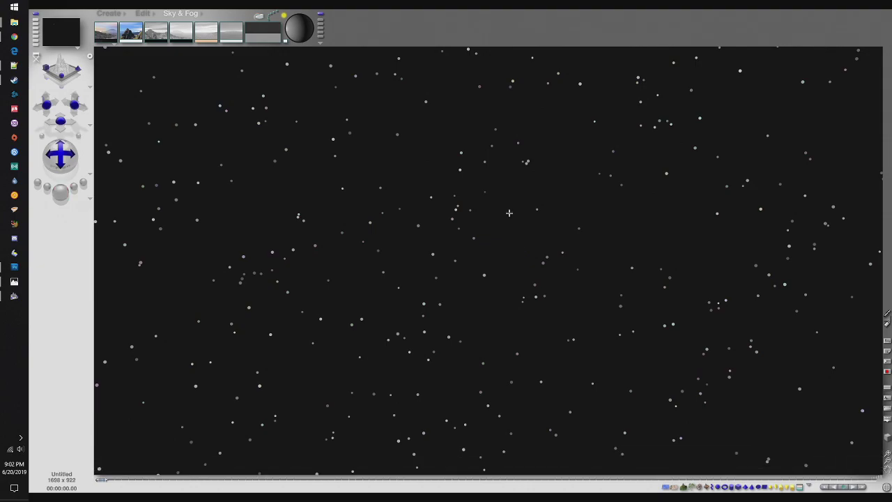
- Save the Bryce starfield render as an image named 'stars' in the youtube resources folder
mouse_move(56, 4)
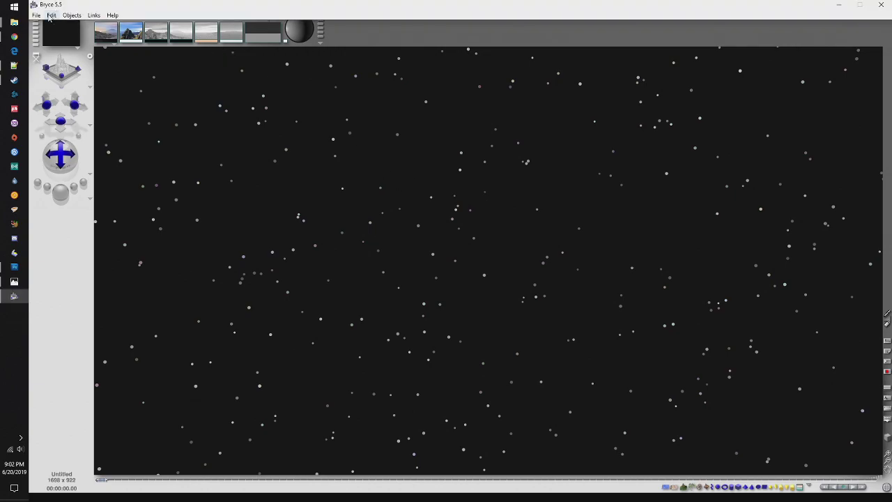
click(36, 15)
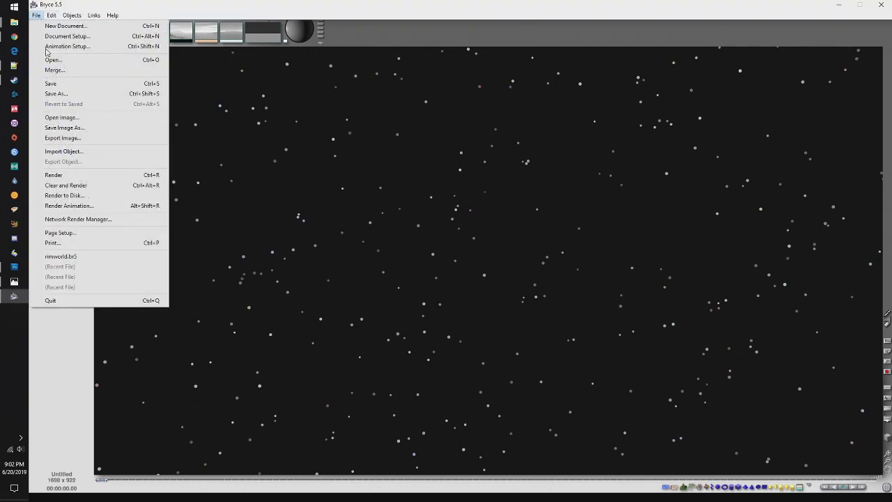
click(70, 128)
text(stars)
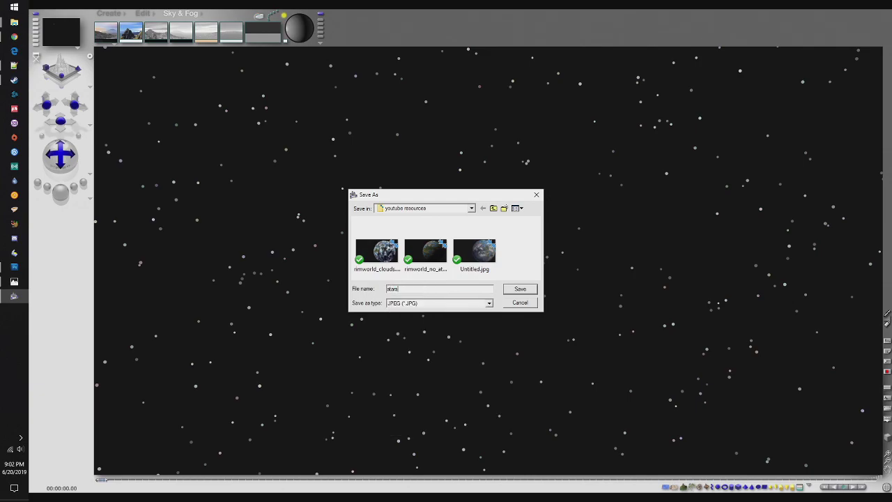
key(Return)
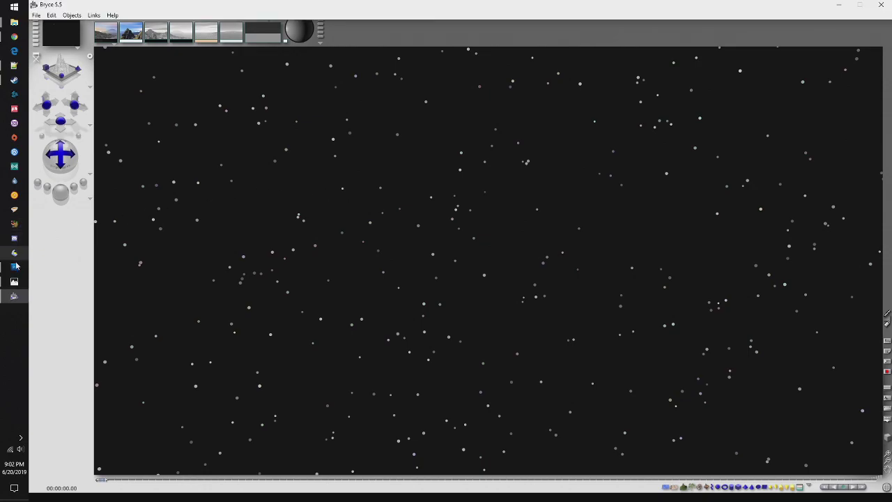
- Open the stars.jpg starfield image in Photoshop
click(15, 265)
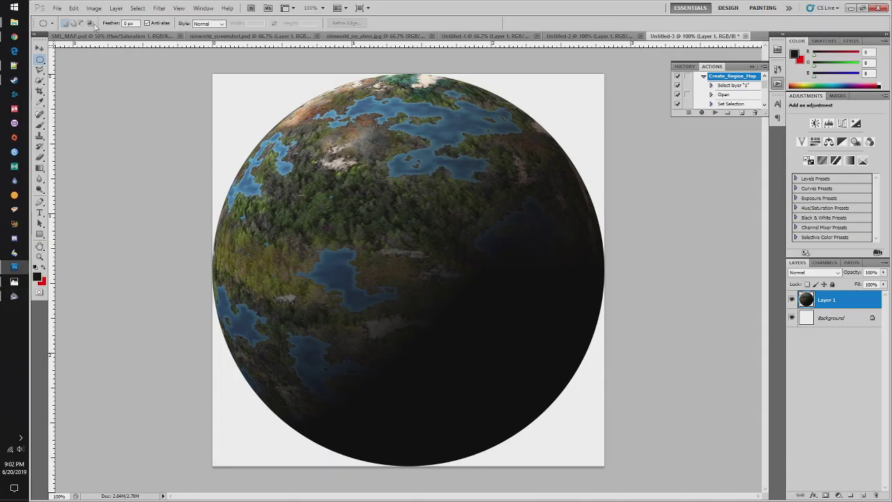
click(58, 8)
click(62, 24)
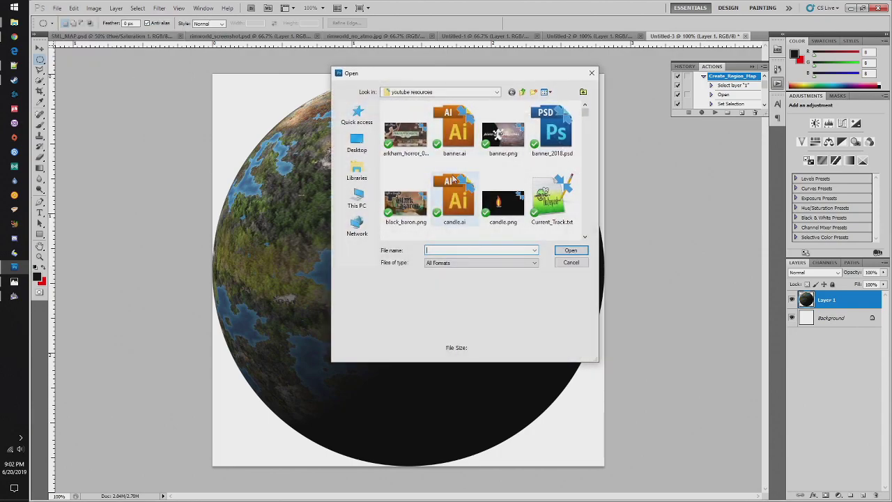
scroll(452, 180, down, 10)
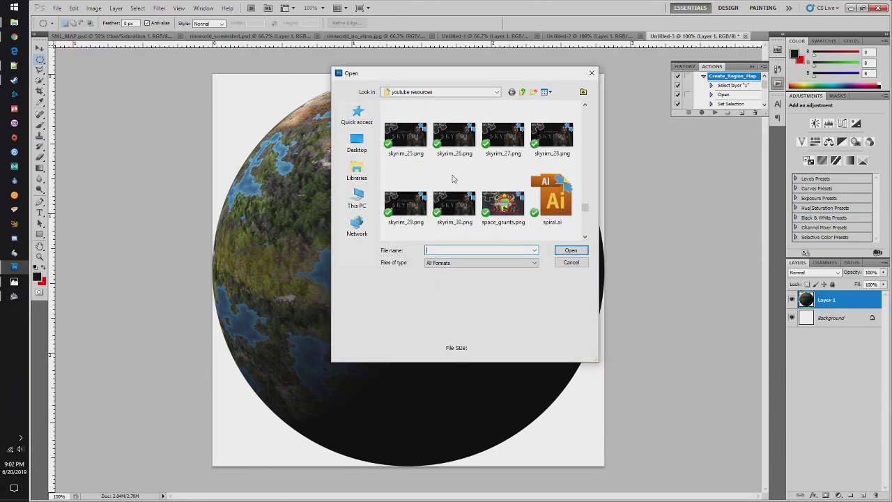
scroll(453, 179, down, 2)
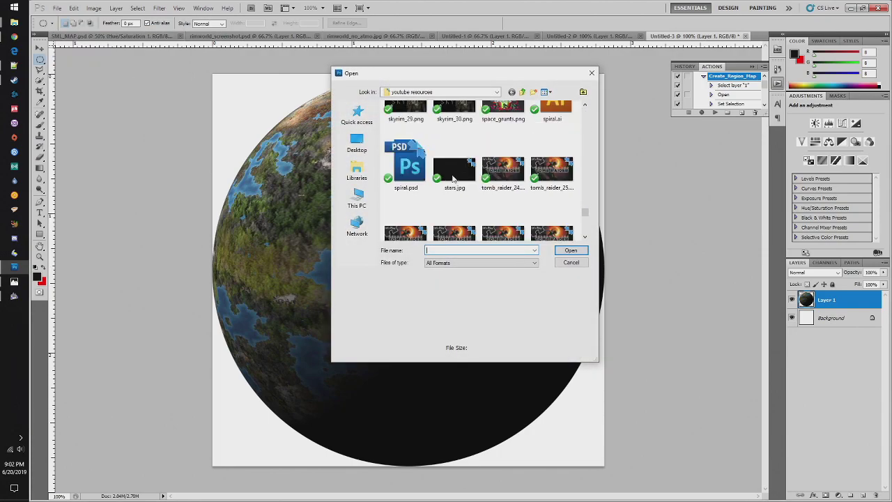
double_click(451, 174)
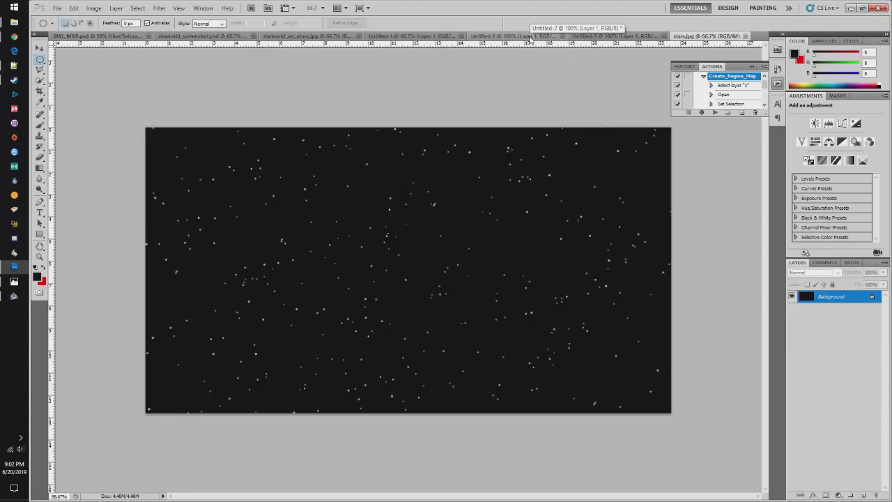
- Paste the planet from Untitled-3 into stars.jpg and move it right of center
click(614, 37)
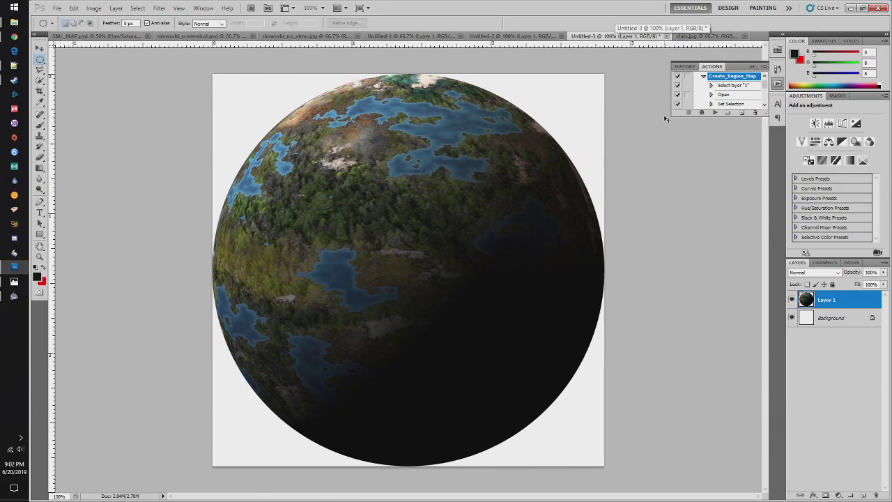
click(720, 38)
key(ctrl+v)
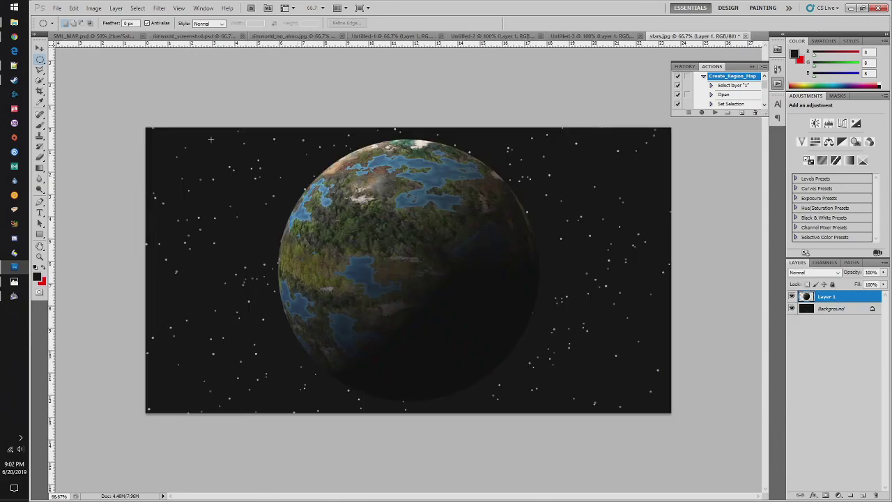
click(40, 49)
drag(411, 230, 495, 239)
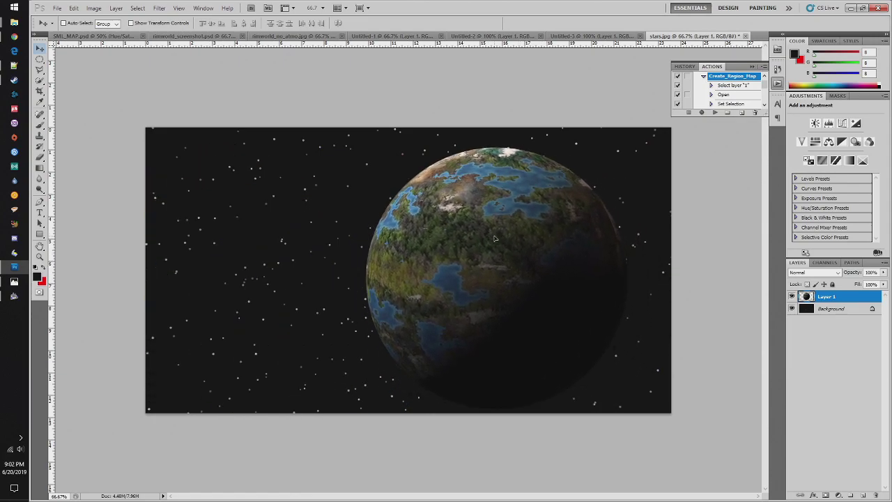
- Add an Outer Glow layer style to the planet with a light blue glow colour
click(90, 8)
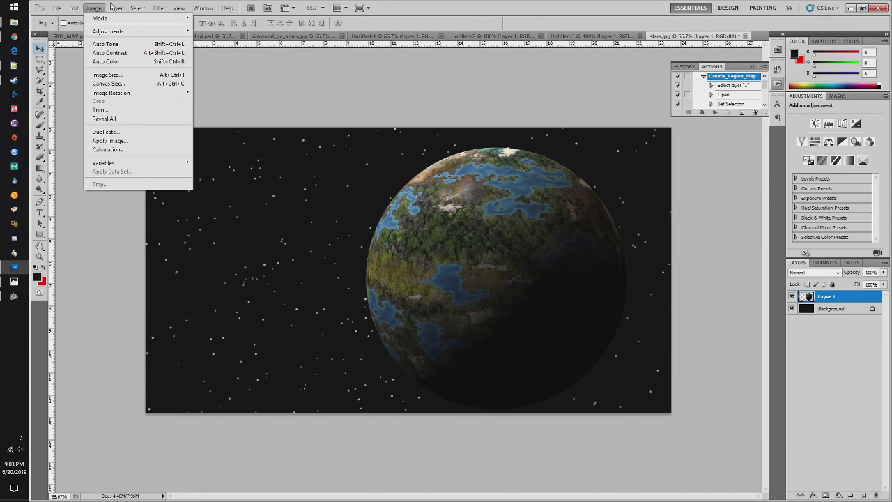
mouse_move(139, 59)
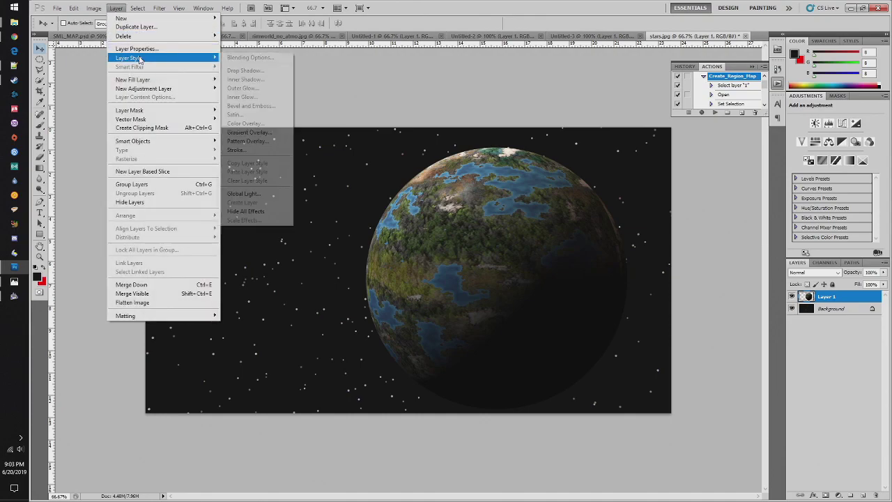
click(259, 89)
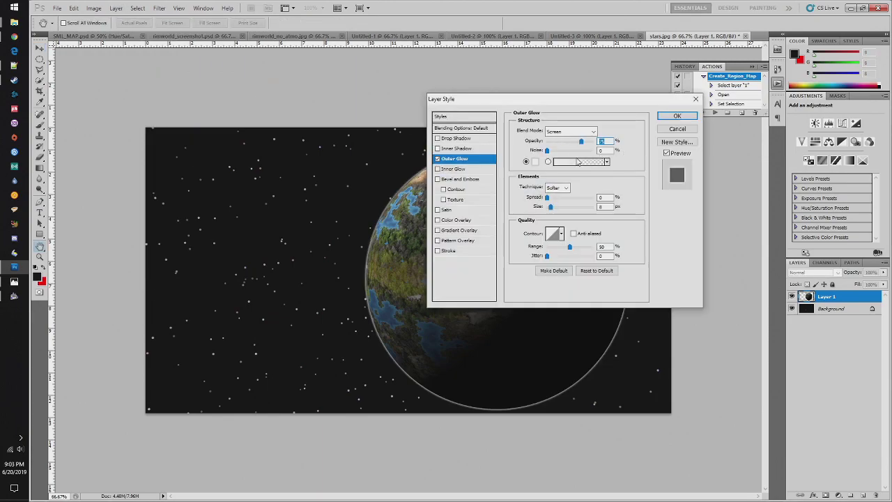
click(535, 161)
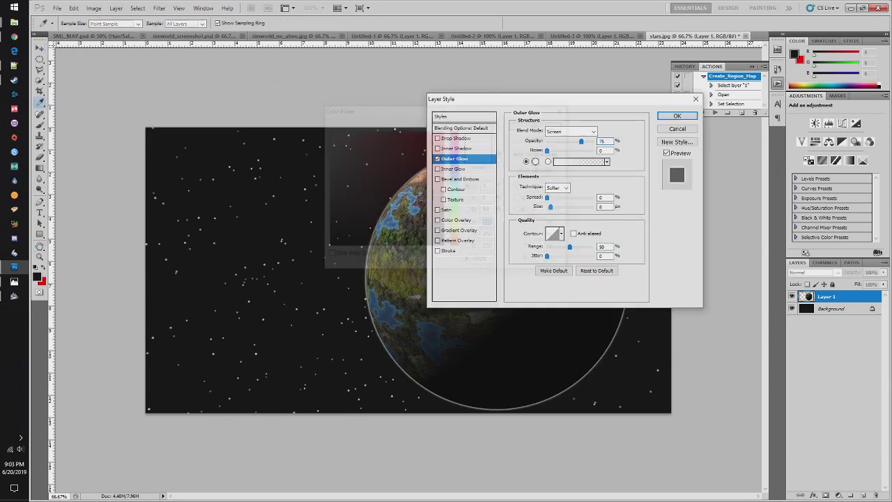
click(457, 185)
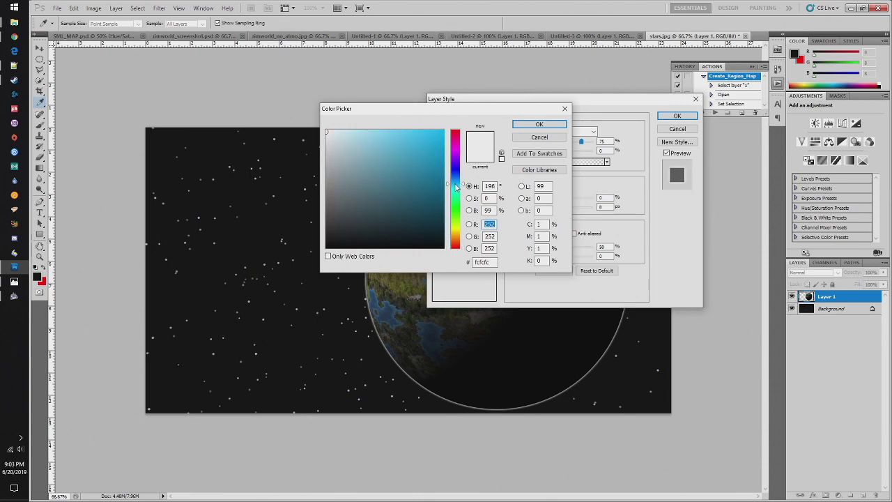
drag(457, 186, 456, 183)
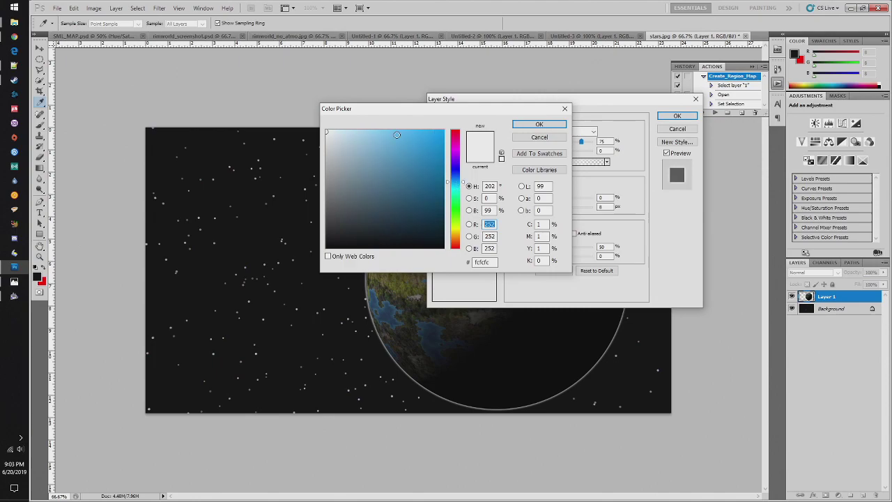
drag(397, 134, 404, 128)
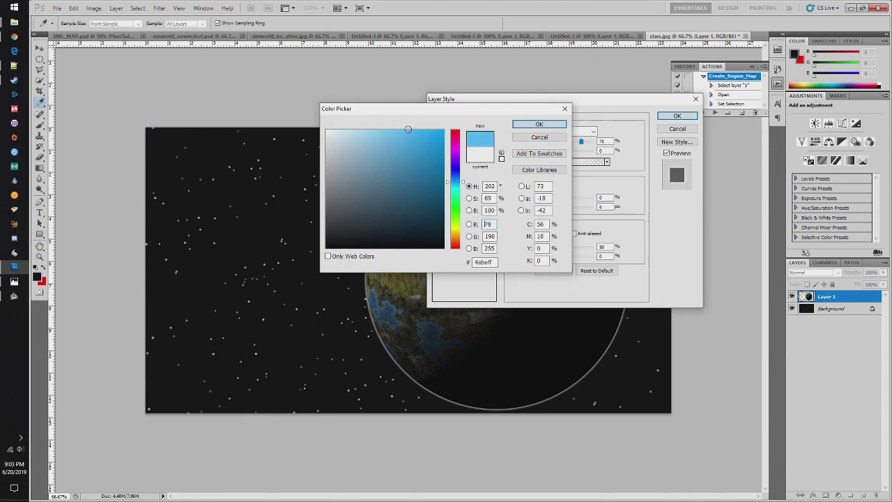
click(540, 124)
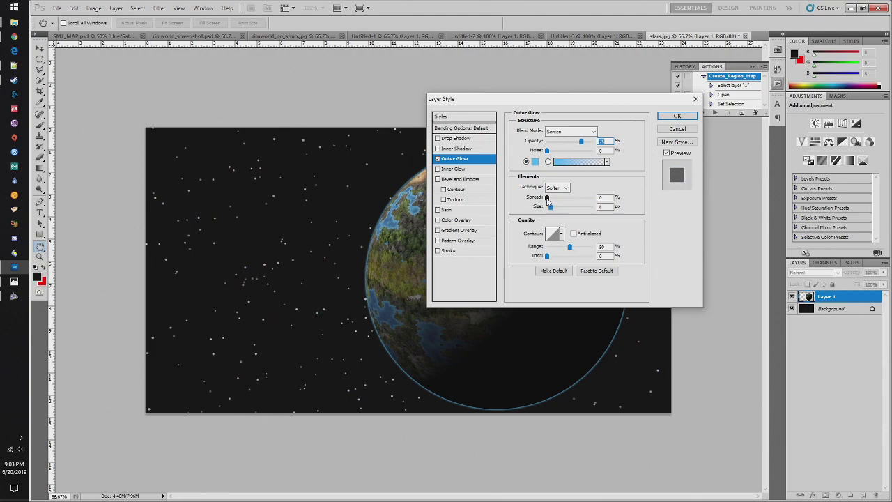
- Set the glow Spread to 13% and Jitter to 36%, keeping the Softer technique
drag(547, 199, 559, 203)
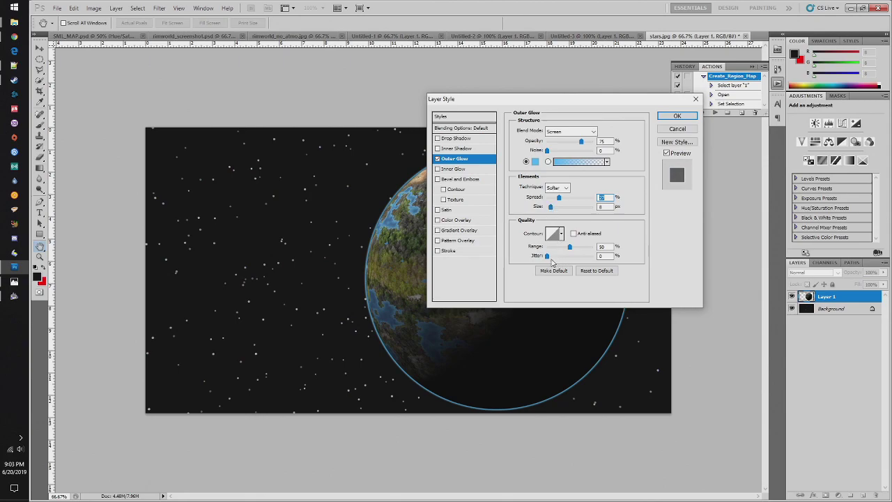
drag(548, 256, 564, 257)
click(566, 187)
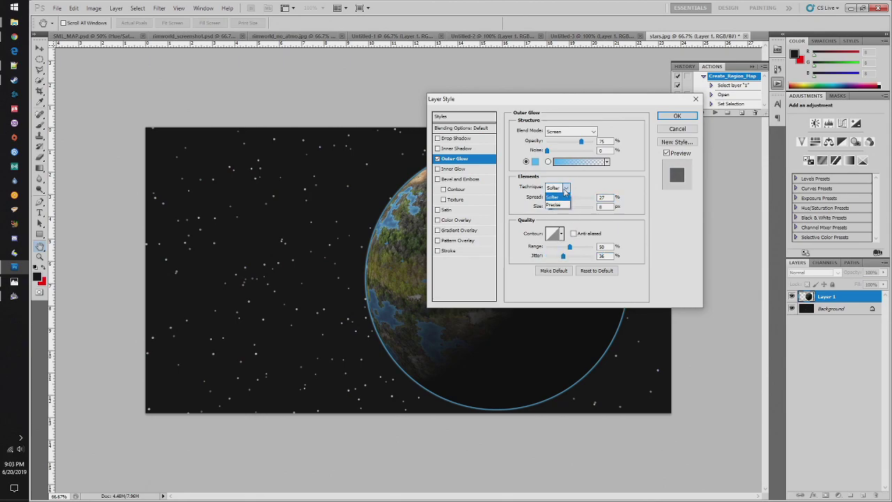
click(566, 194)
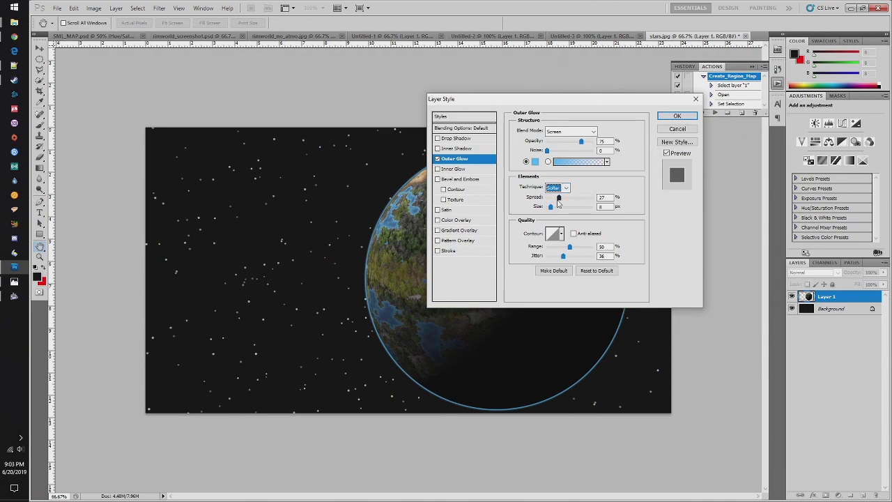
mouse_move(558, 198)
mouse_down()
mouse_move(550, 200)
mouse_move(593, 214)
mouse_move(566, 214)
mouse_up()
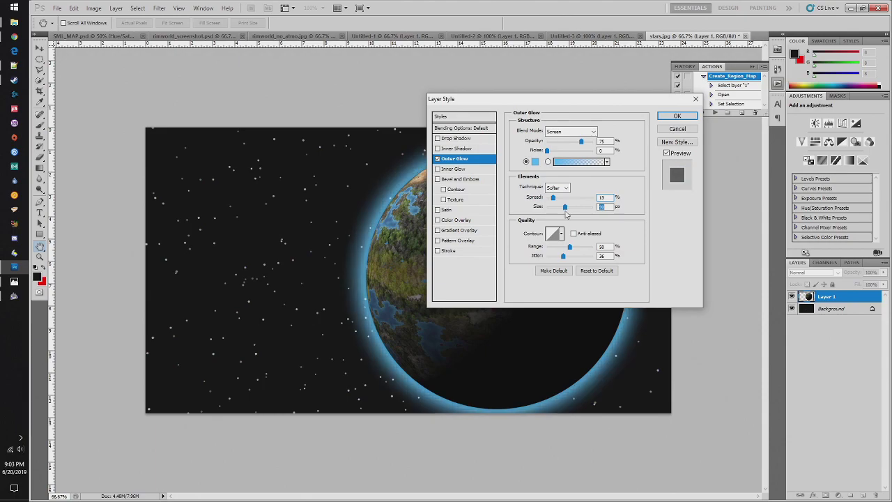
- Reduce the glow Spread to 0 and fine-tune the glow size
drag(554, 201, 546, 200)
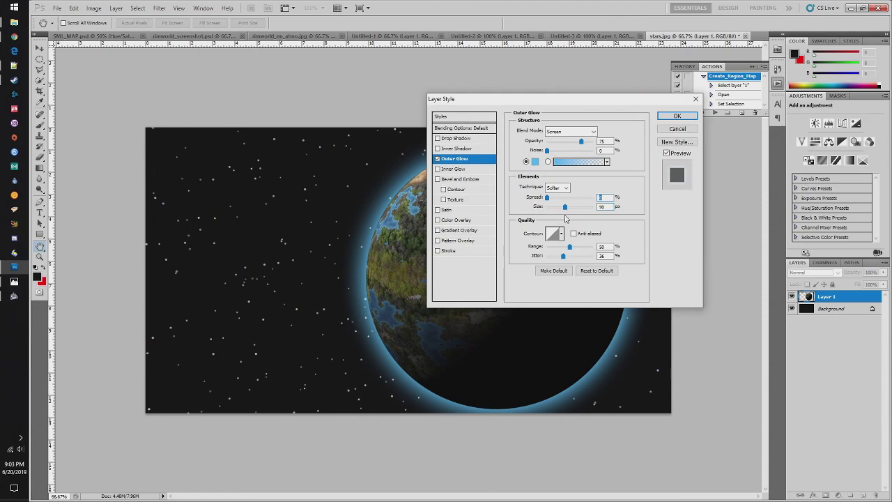
drag(565, 207, 557, 215)
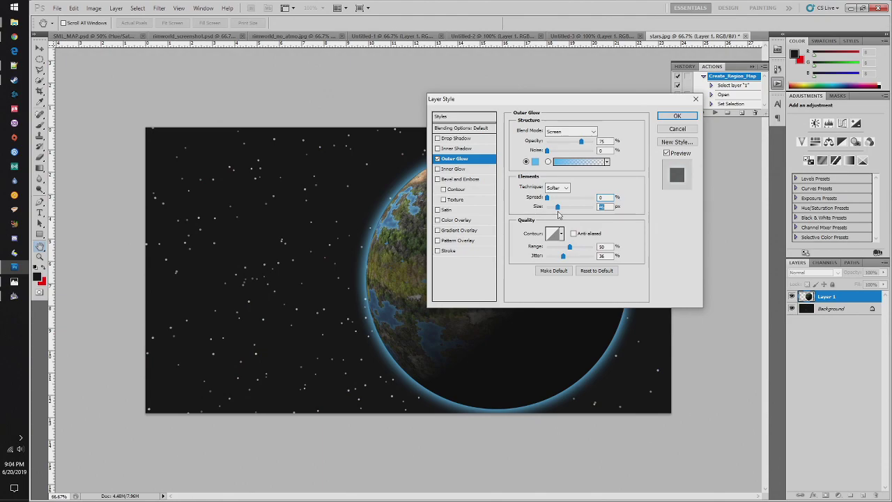
drag(558, 209, 556, 213)
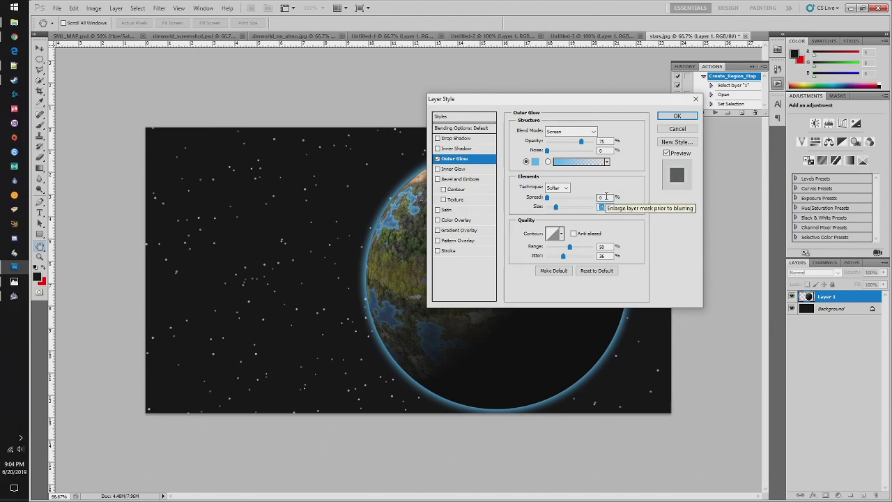
- Recolour the glow to a deeper blue, #0988ff, and apply the style to Layer 1
click(535, 161)
drag(417, 135, 459, 131)
click(530, 123)
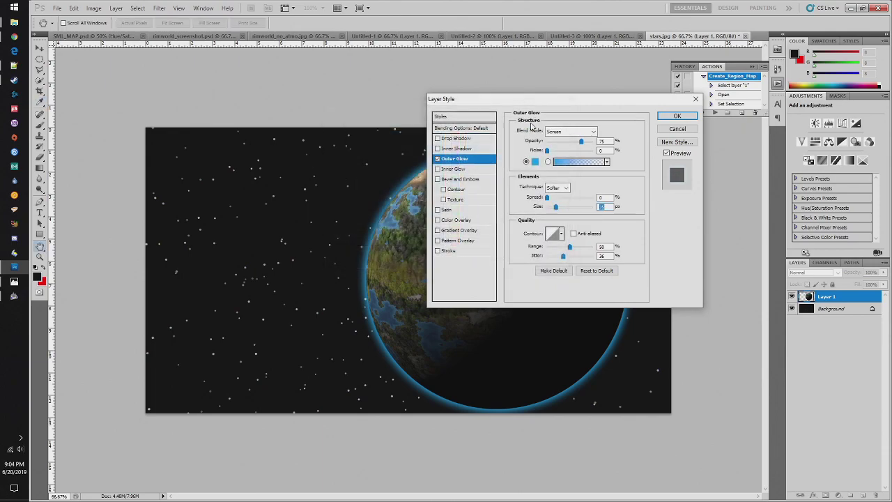
click(533, 163)
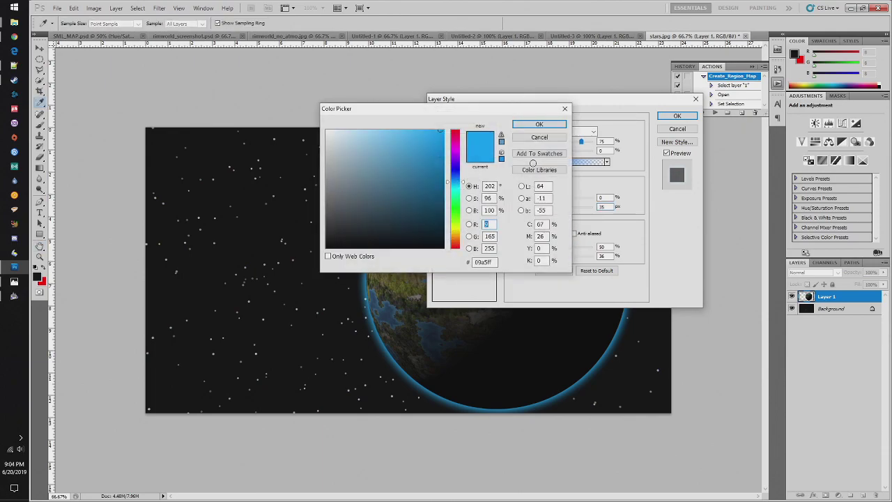
drag(460, 171, 457, 182)
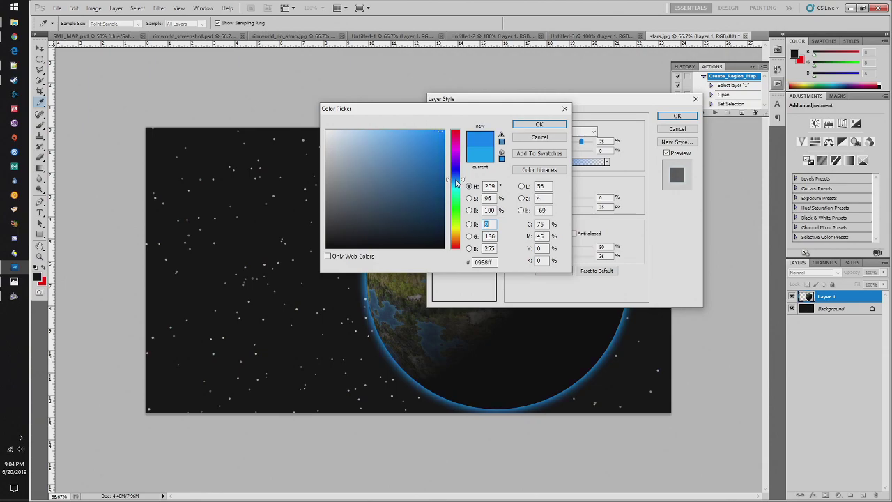
click(540, 125)
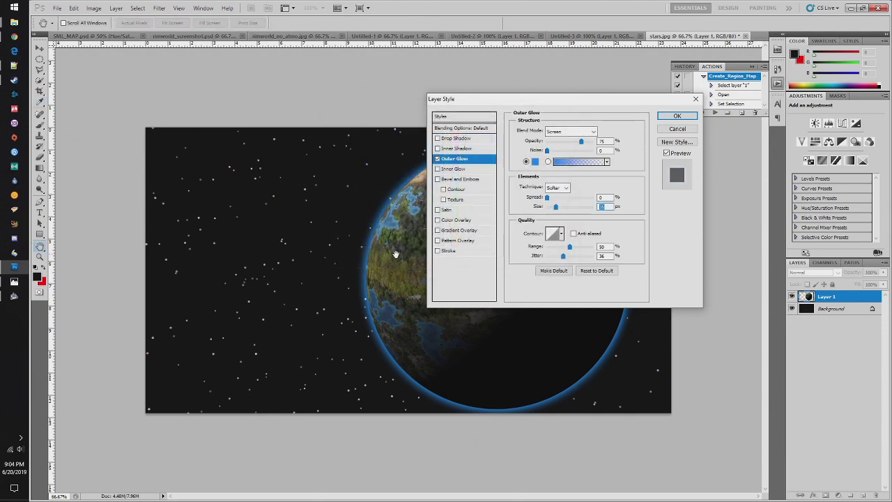
click(676, 116)
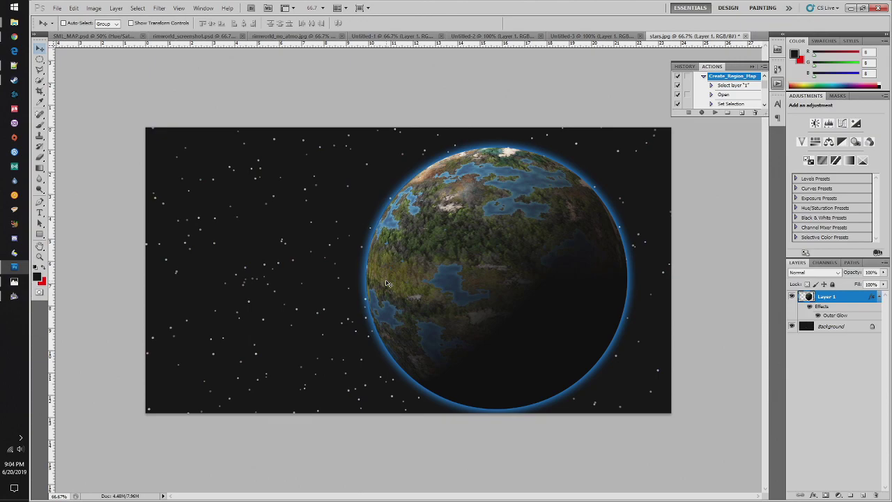
- Drag the glowing planet toward the right, then bring up rimworld_screenshot.psd
drag(502, 173, 573, 219)
drag(508, 271, 467, 230)
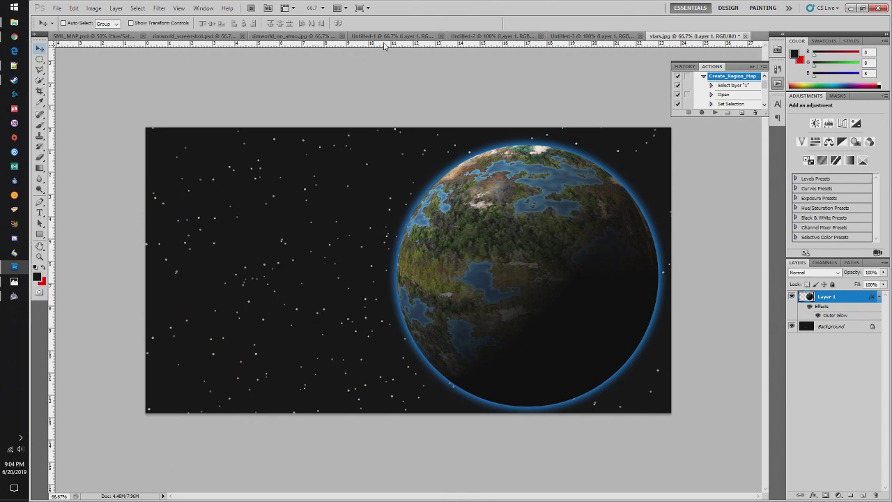
click(200, 36)
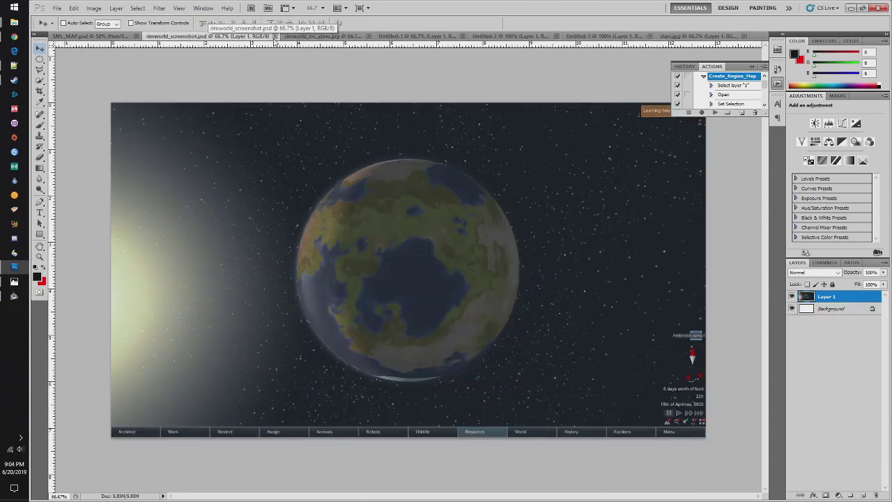
click(690, 36)
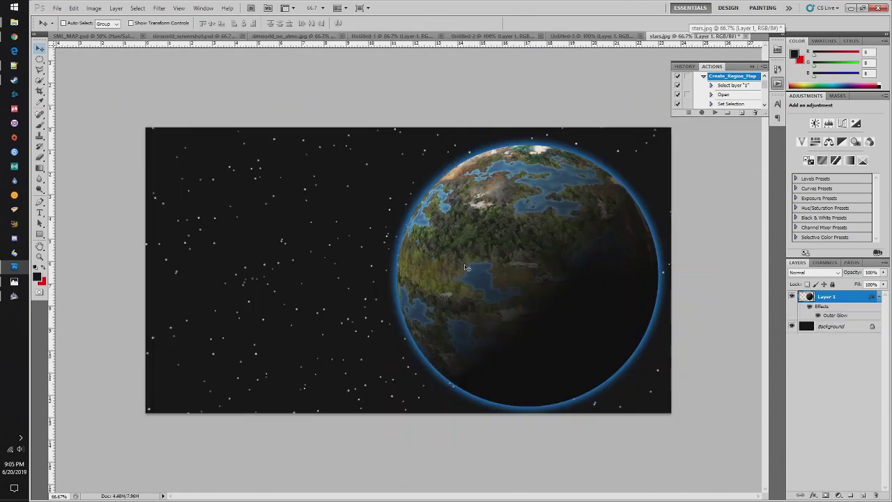
click(201, 36)
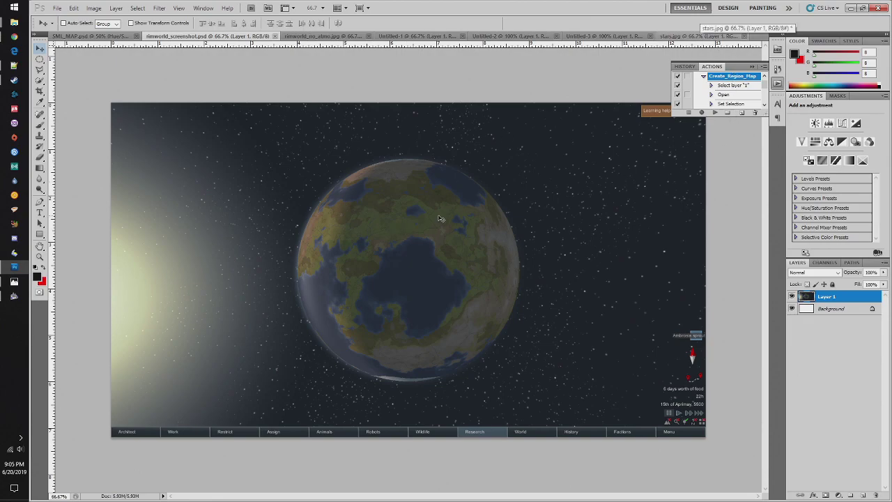
click(40, 61)
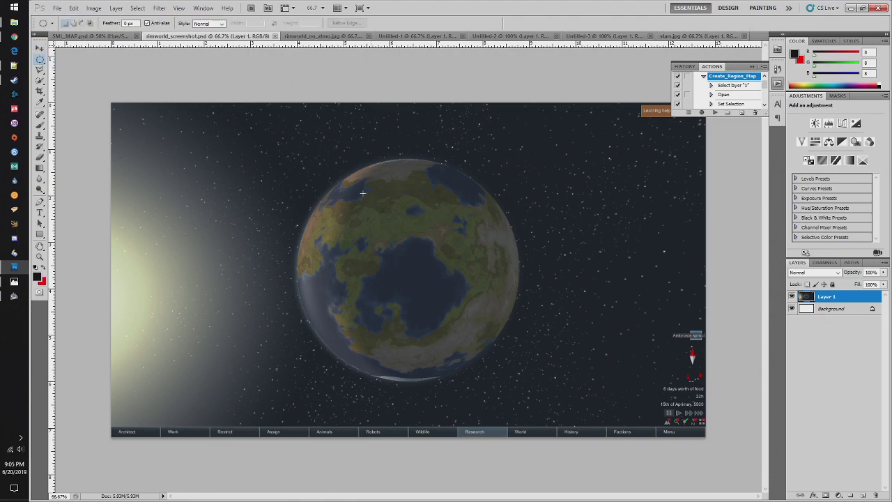
- Clear the old selection around the screenshot's planet
drag(502, 365, 509, 367)
click(523, 365)
click(497, 353)
- Drag guides onto the planet's top, bottom, left and right edges
drag(348, 46, 337, 157)
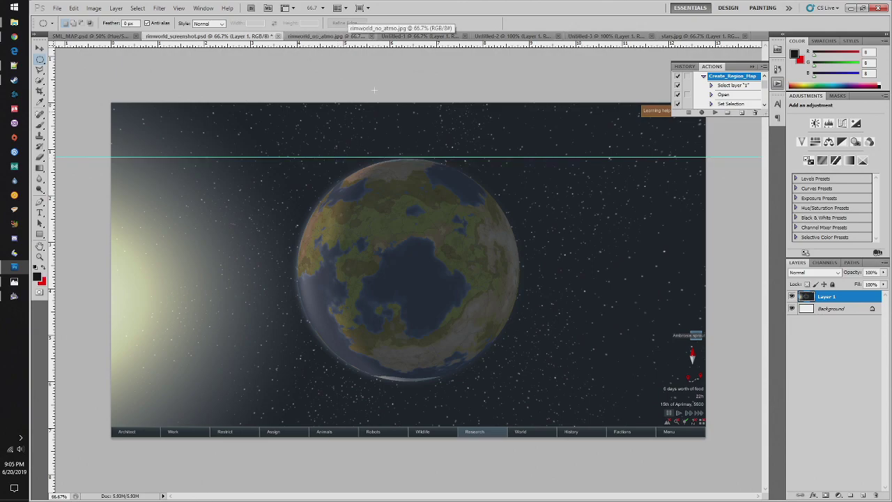
drag(382, 46, 349, 382)
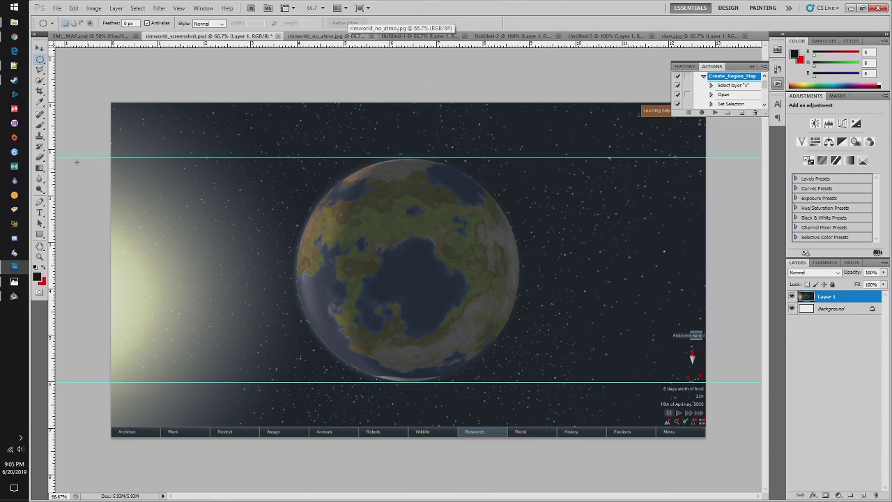
drag(53, 155, 296, 243)
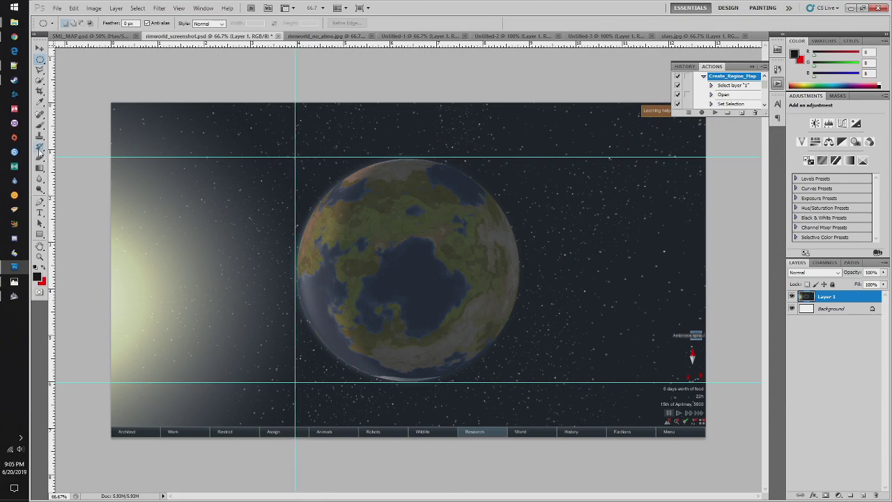
drag(51, 158, 531, 248)
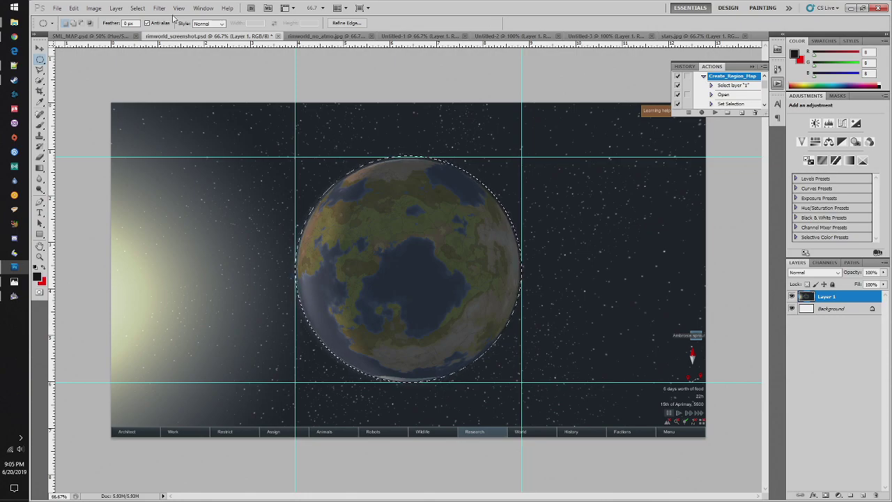
click(57, 7)
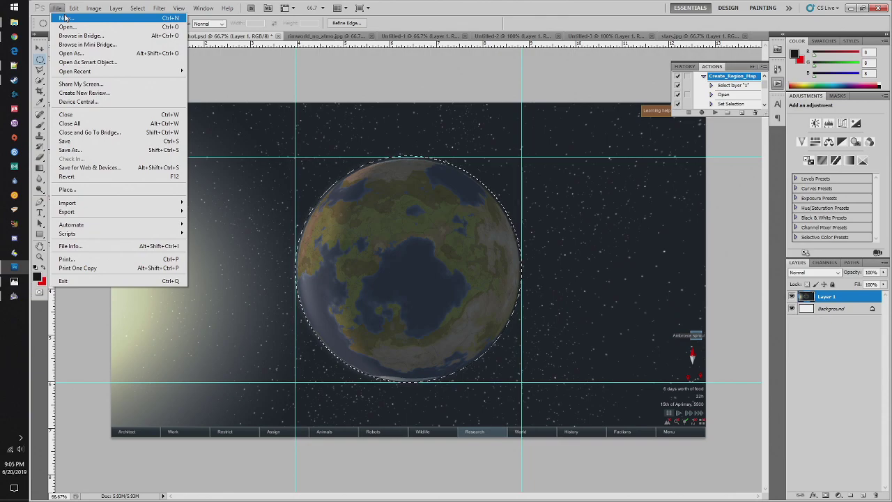
- Create a 731×731 clipboard-preset document and paste the planet into it
click(65, 18)
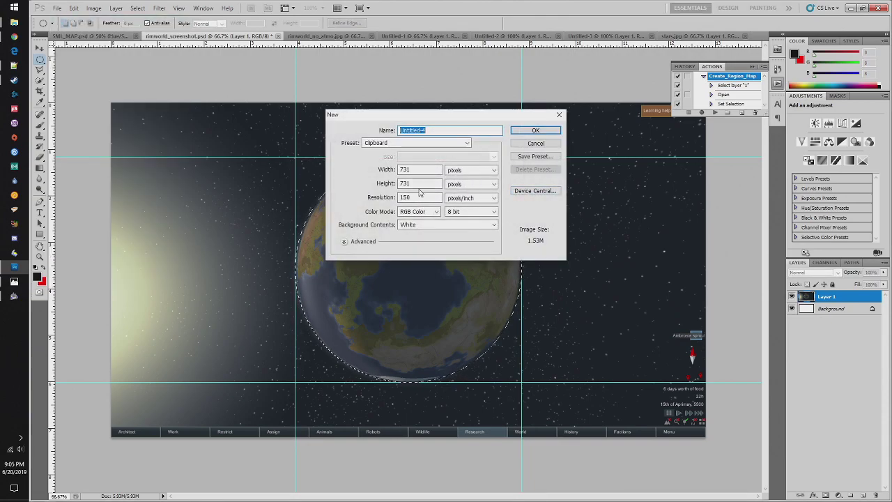
key(Return)
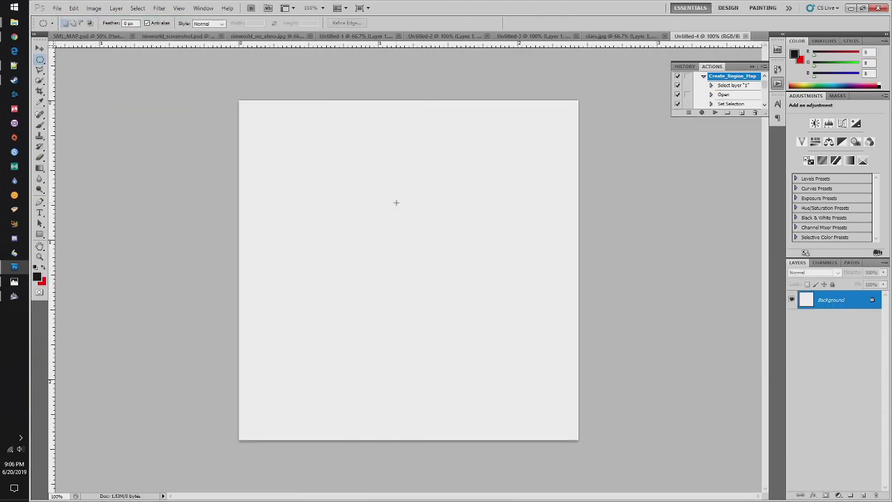
key(ctrl+v)
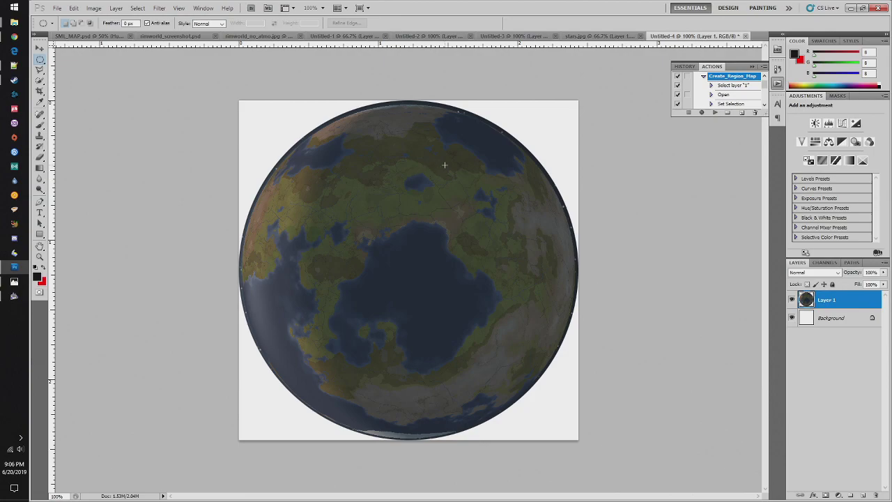
- Close Untitled-4 without saving and deselect the circle
click(745, 35)
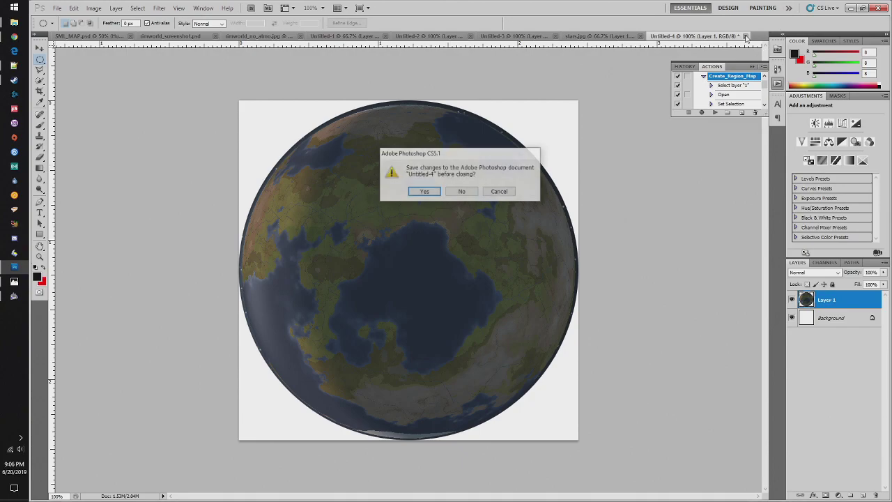
click(461, 191)
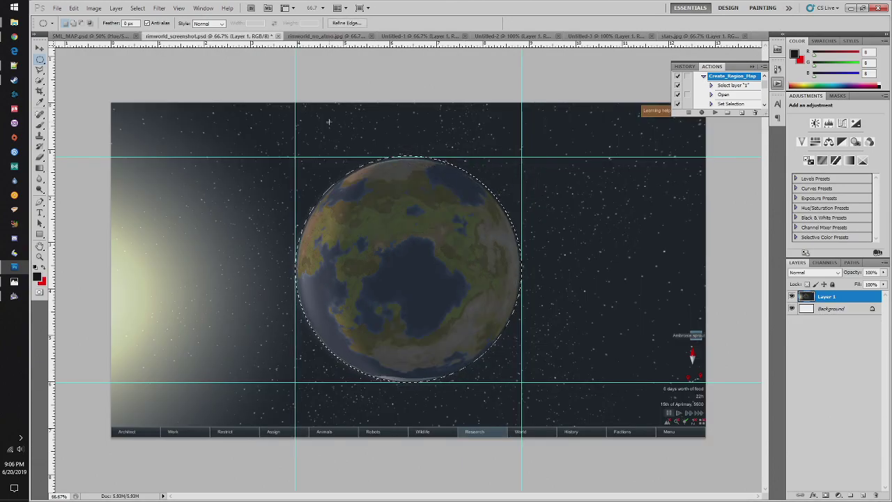
key(ctrl+d)
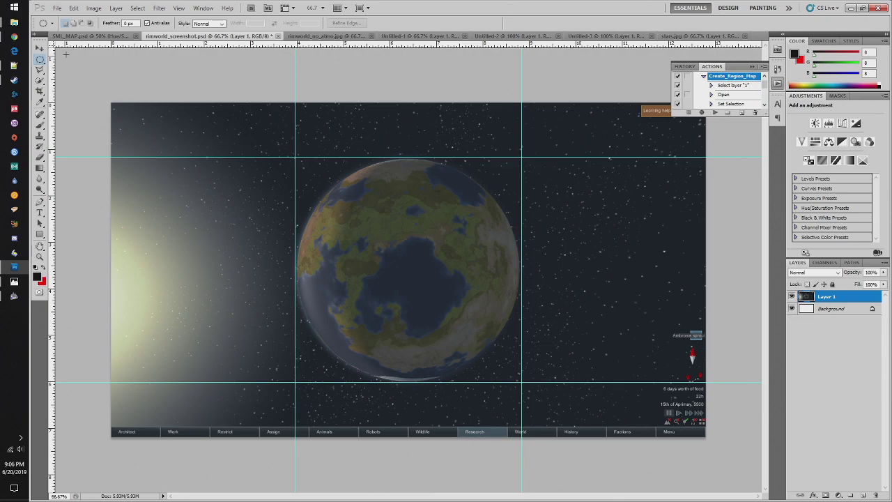
- Move the top, bottom, left and right guides onto the planet's edges
click(40, 48)
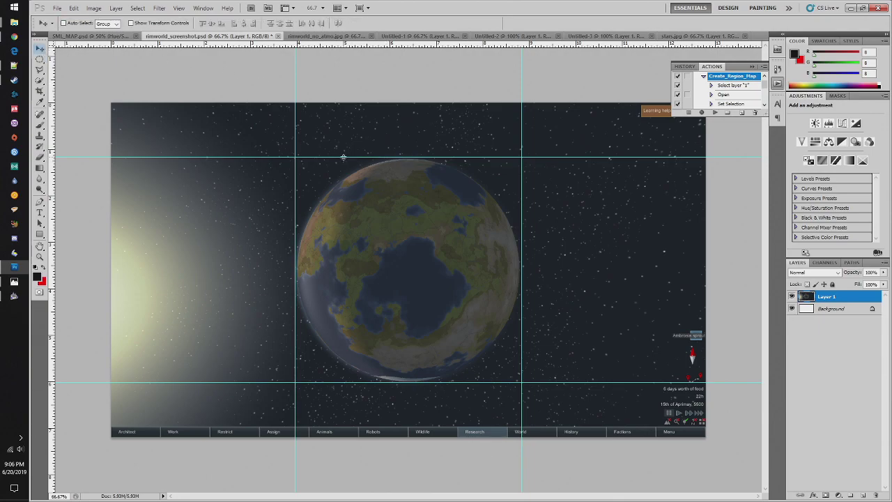
drag(343, 157, 342, 154)
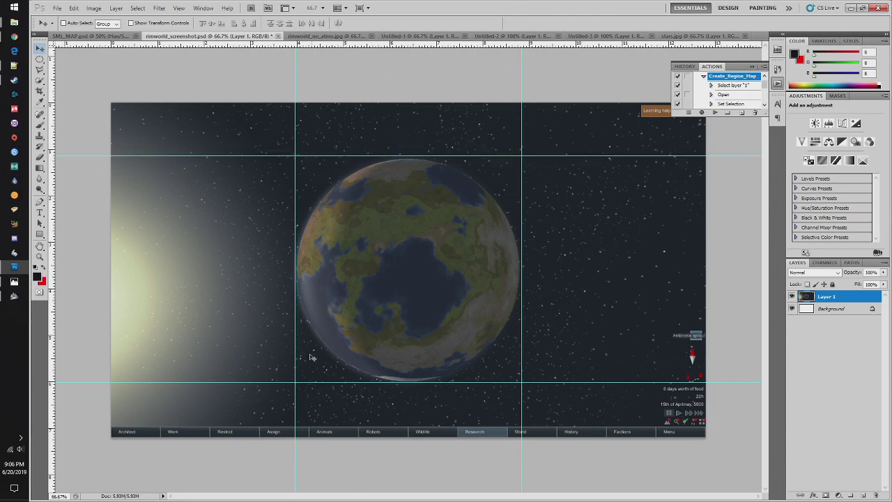
drag(315, 384, 314, 383)
drag(296, 325, 294, 328)
drag(522, 333, 523, 333)
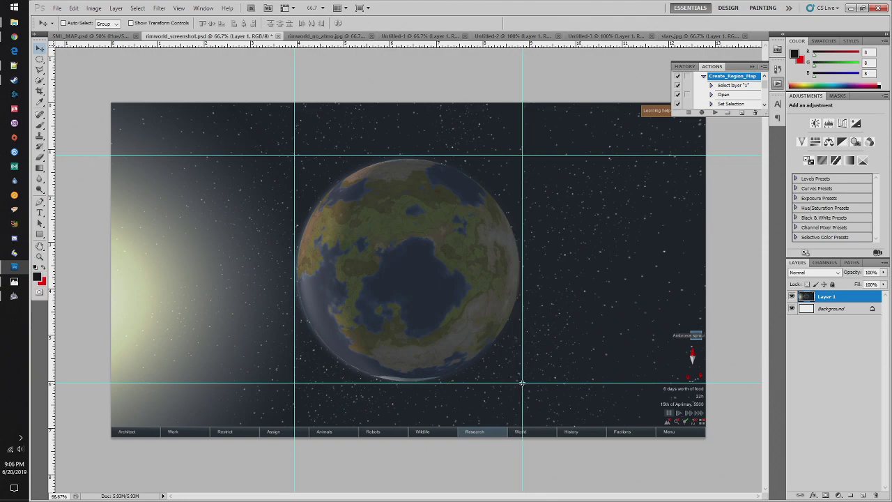
- Refine all four guides again and redraw a circular marquee between them
click(39, 60)
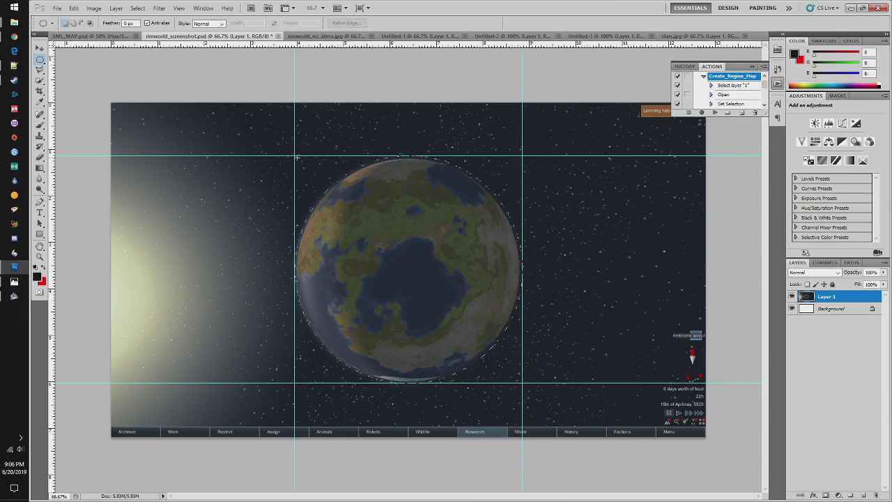
click(420, 83)
click(39, 49)
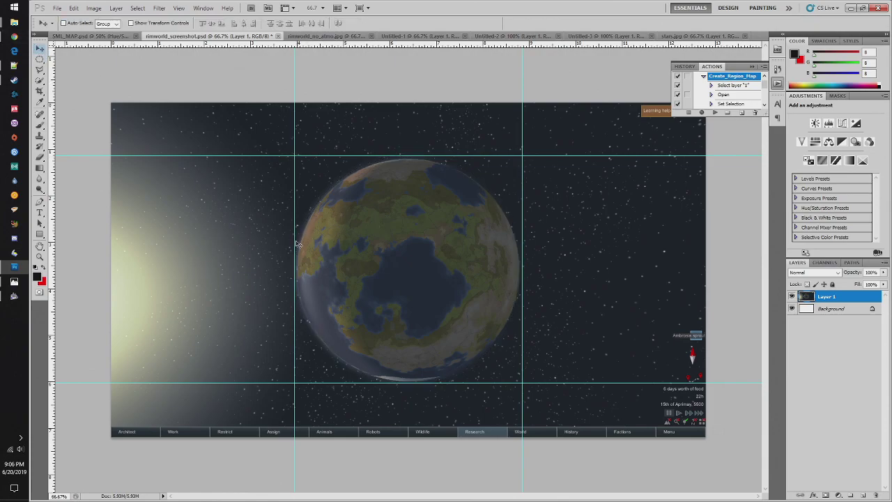
drag(294, 244, 297, 244)
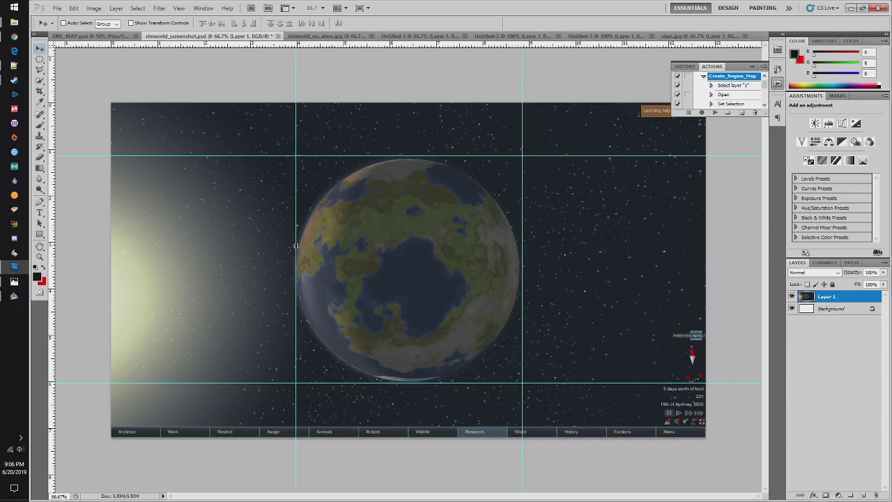
drag(522, 258, 520, 263)
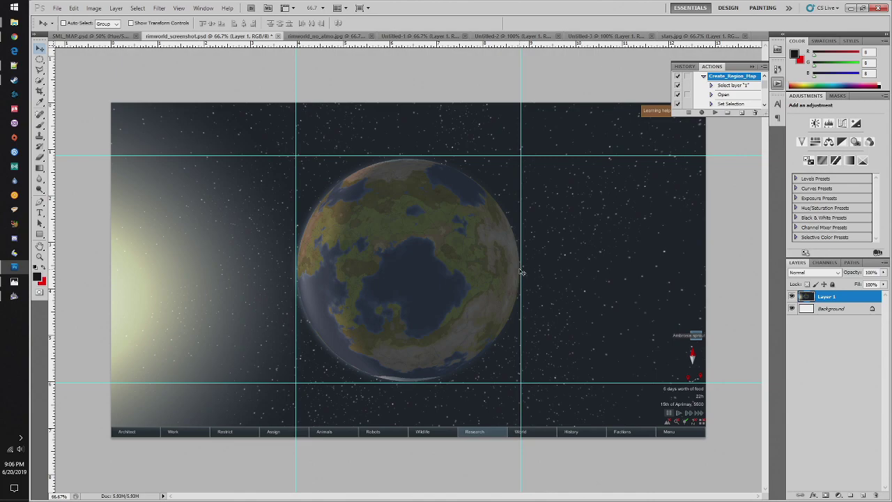
drag(520, 275, 520, 274)
drag(476, 156, 501, 158)
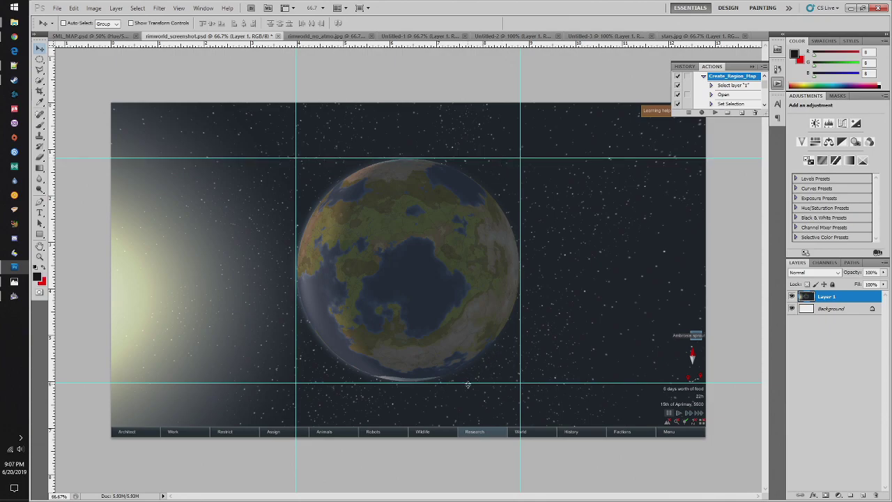
drag(467, 384, 472, 382)
drag(472, 383, 470, 383)
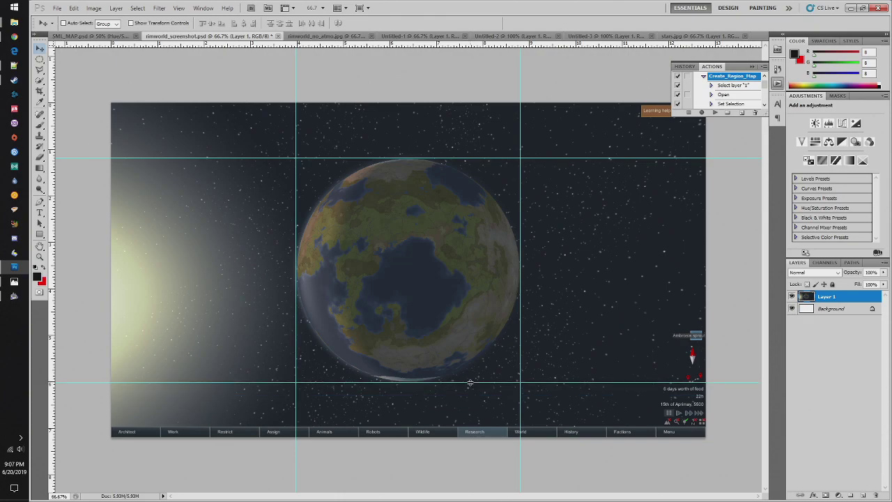
click(40, 59)
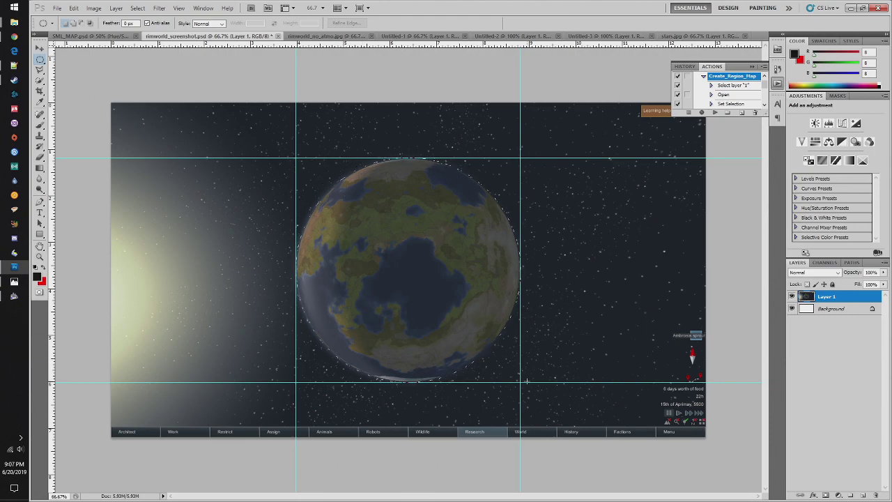
drag(525, 381, 524, 381)
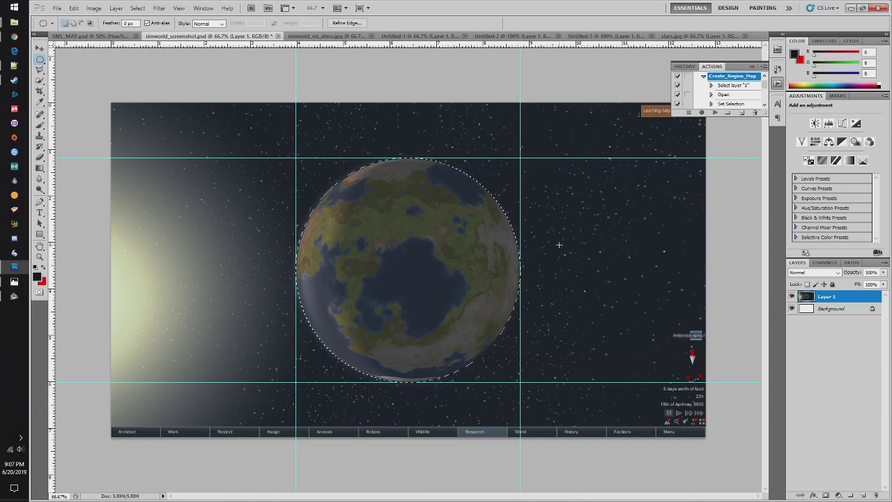
- Paste the re-cut planet into a new 725×725, 30 ppi document, select all, return to stars.jpg
click(59, 8)
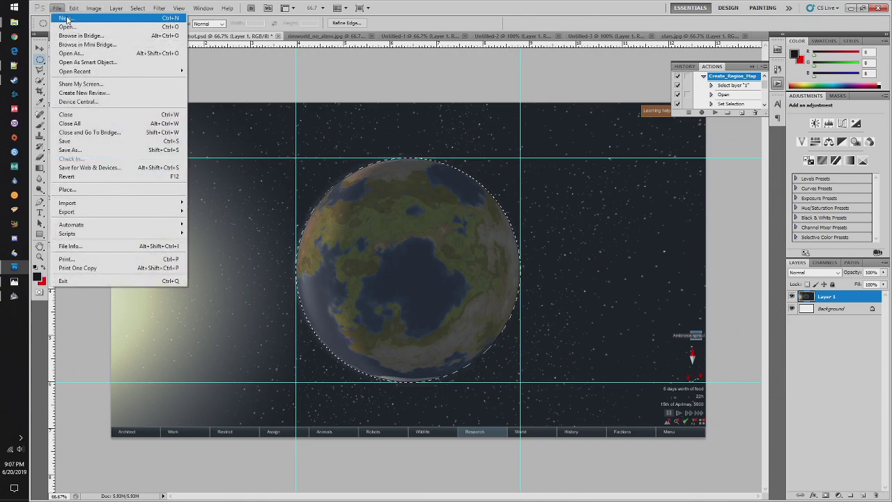
click(61, 18)
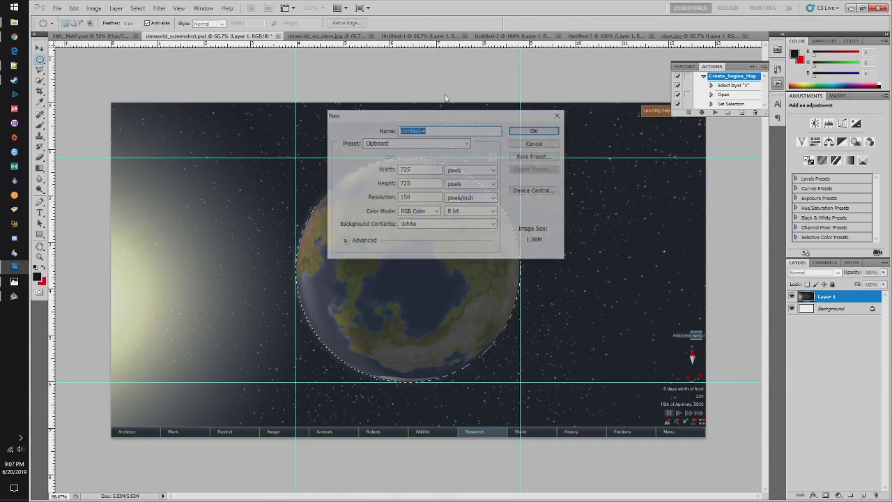
double_click(408, 197)
text(30)
key(Return)
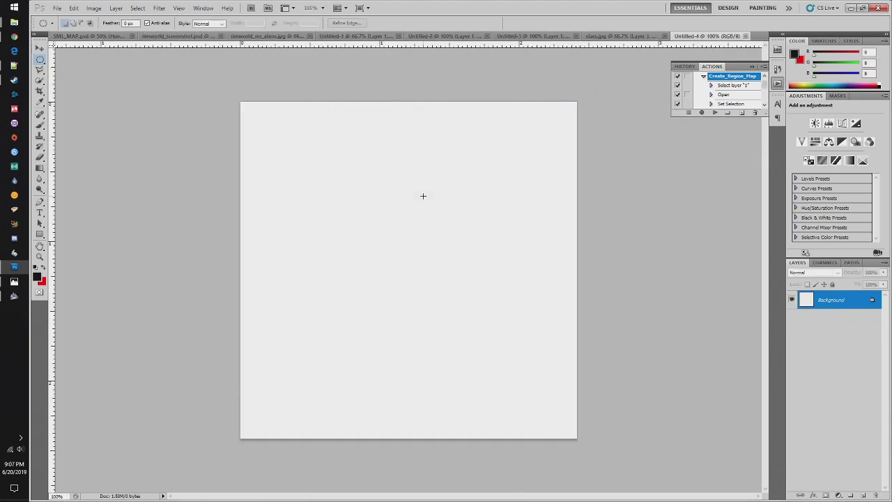
key(ctrl+v)
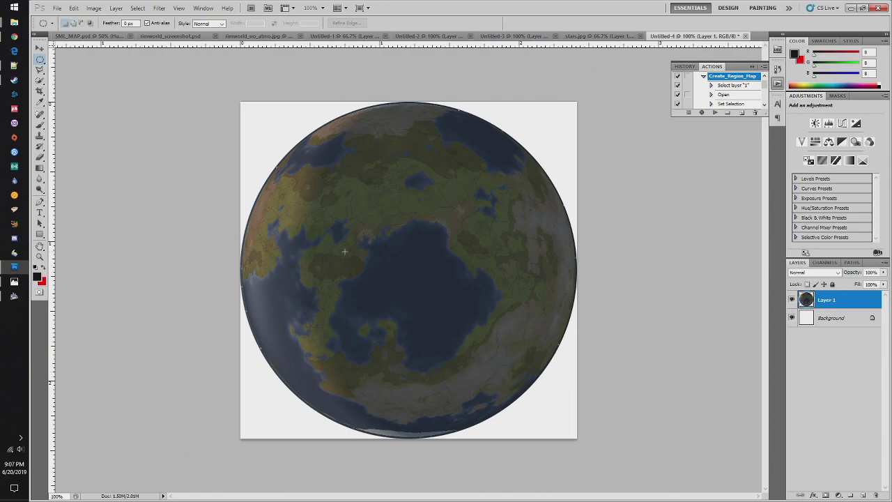
key(ctrl+a)
click(592, 35)
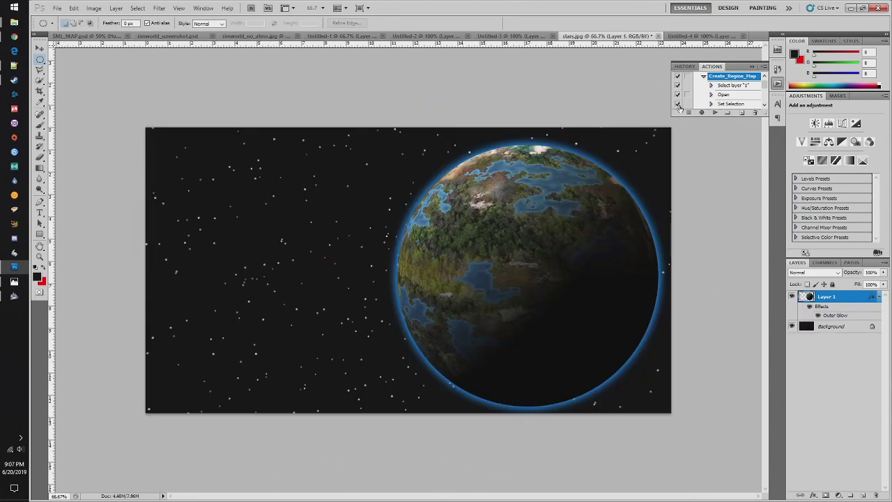
- Hide Layer 1, paste the flat planet as Layer 2, and add an Outer Glow
click(791, 297)
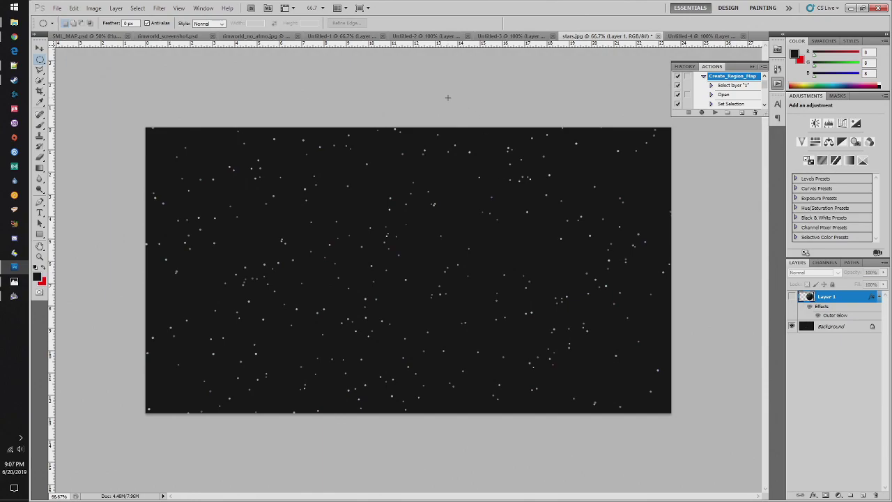
key(ctrl+v)
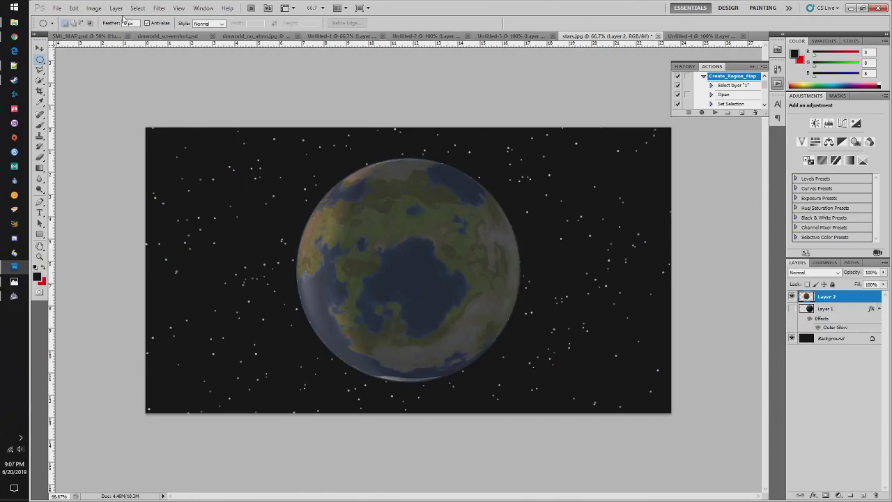
click(93, 8)
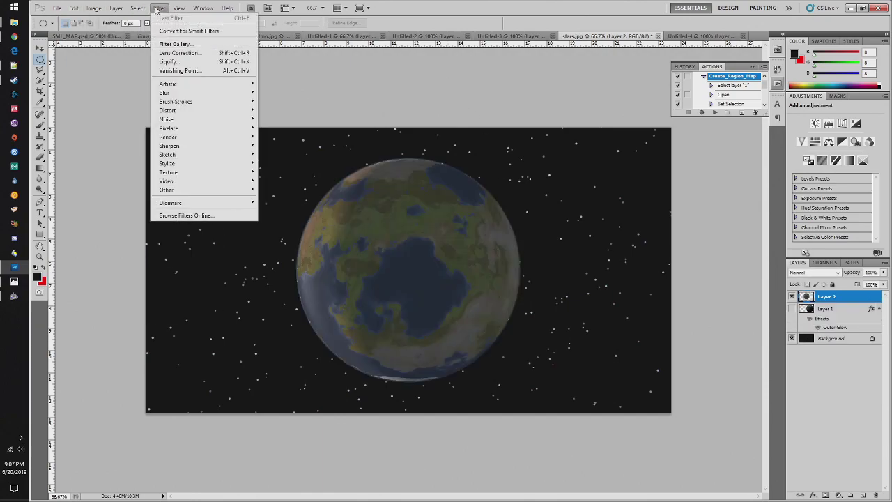
mouse_move(151, 59)
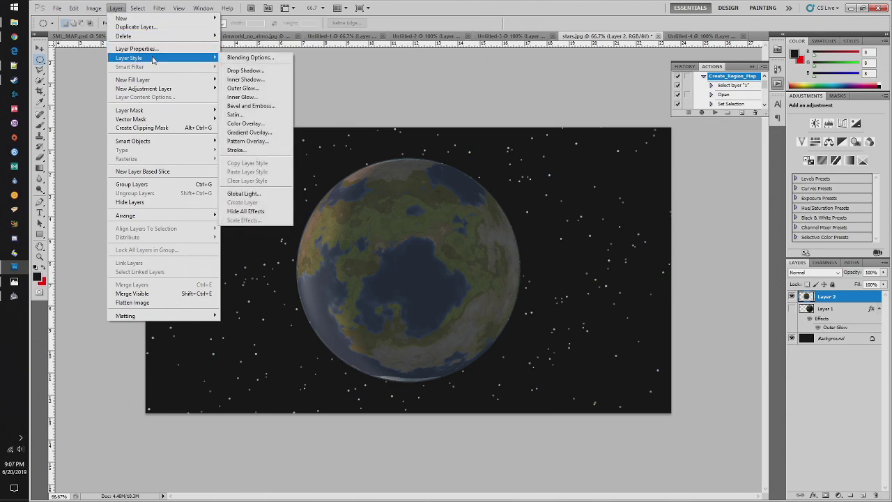
click(262, 88)
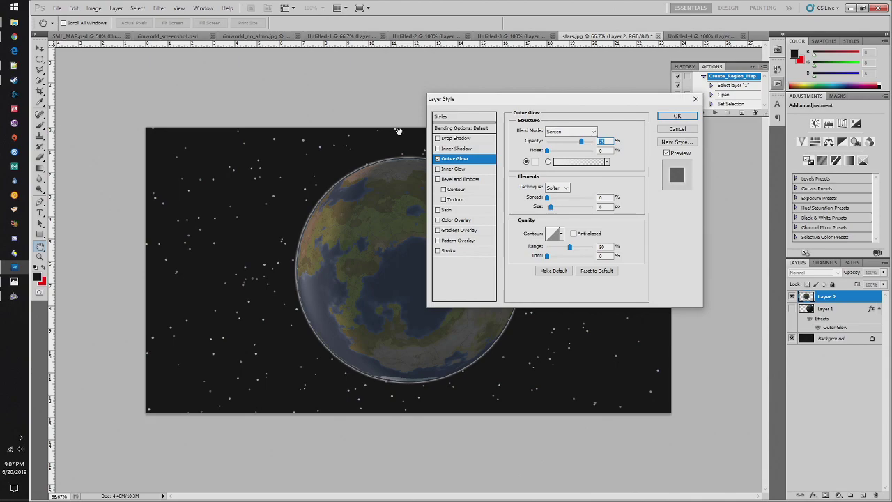
- Set the glow colour to cyan 21beff, widen Spread and Size, and apply it
click(534, 162)
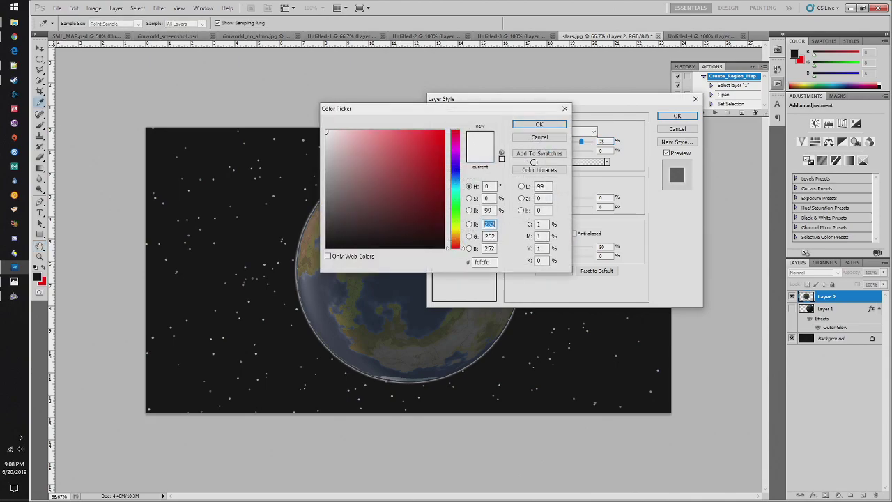
click(455, 186)
drag(458, 189, 458, 183)
drag(411, 131, 429, 129)
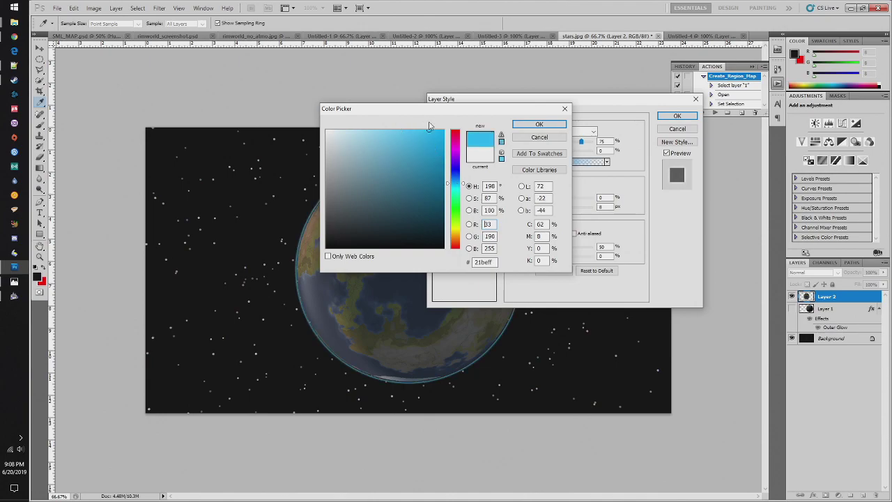
click(539, 124)
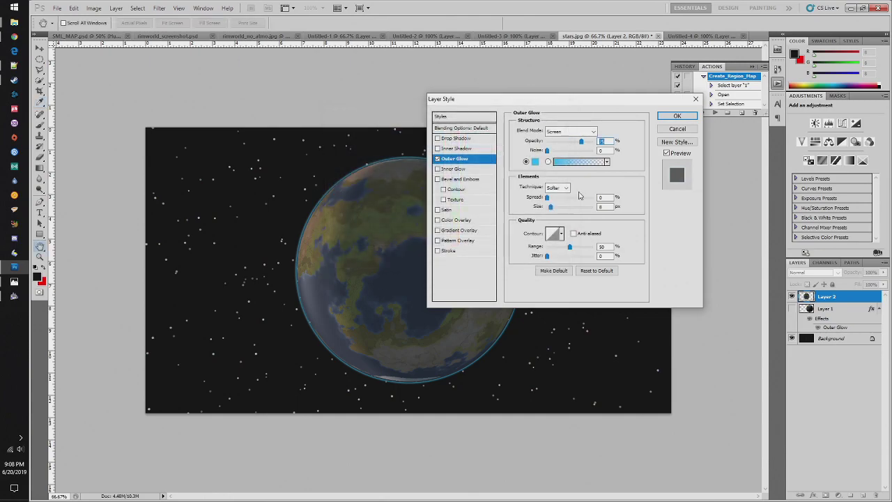
mouse_move(547, 197)
mouse_down()
mouse_move(562, 209)
mouse_move(551, 204)
mouse_up()
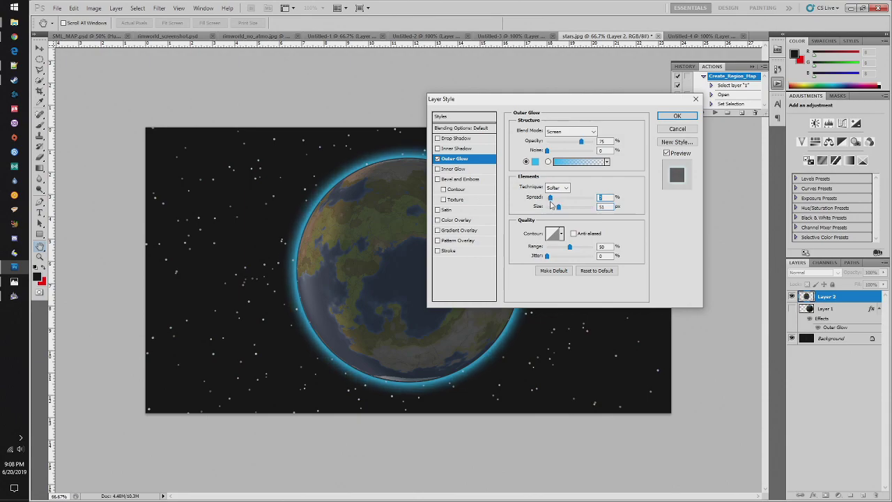
click(677, 117)
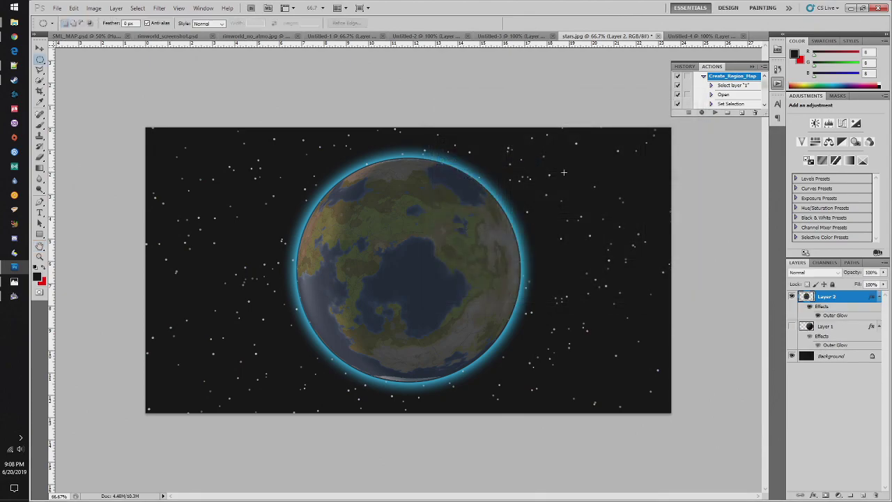
- Drag the cyan-glow Layer 2 planet left of the original, show Layer 1, then hide Layer 2
click(40, 48)
drag(305, 201, 466, 186)
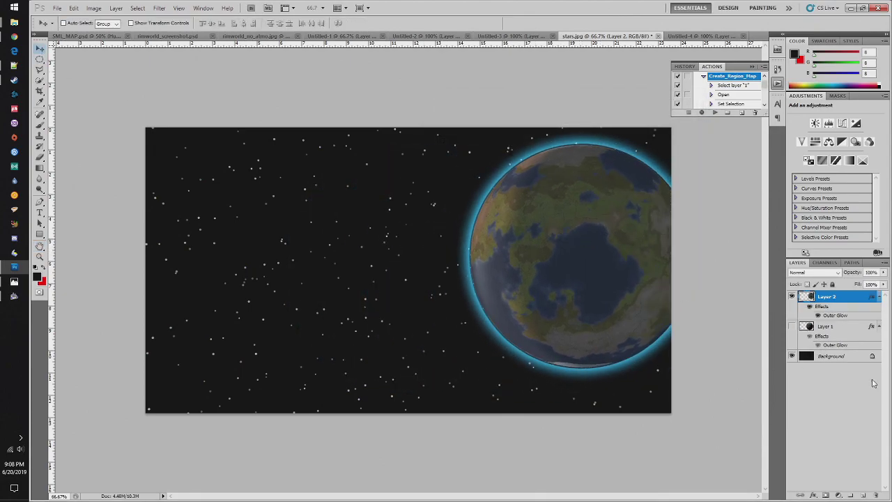
click(792, 326)
drag(462, 246, 145, 266)
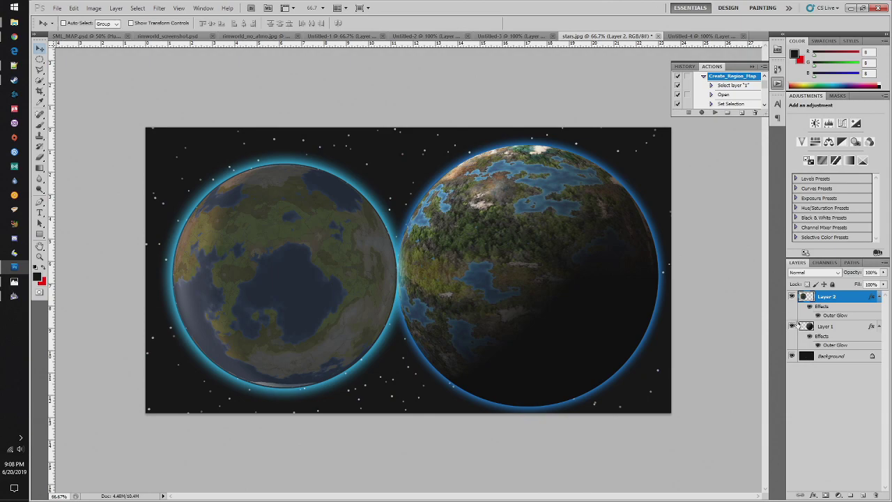
click(792, 297)
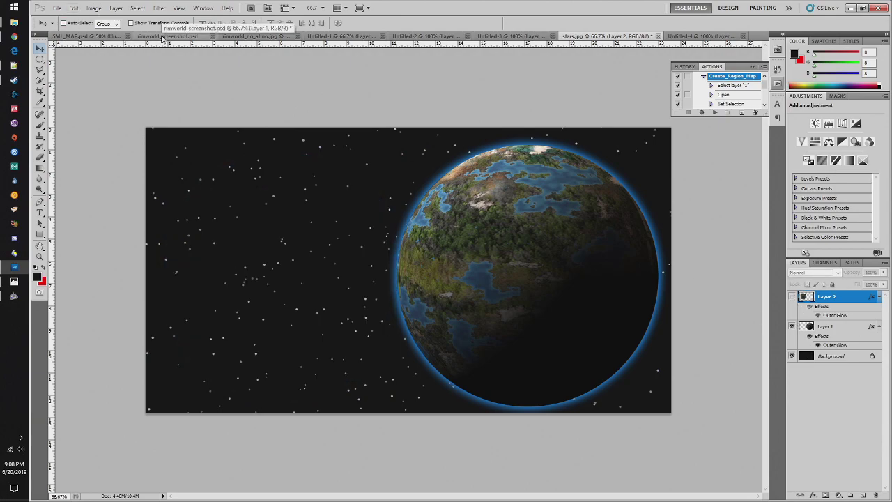
- Close Untitled-1 and Untitled-2 without saving
click(270, 36)
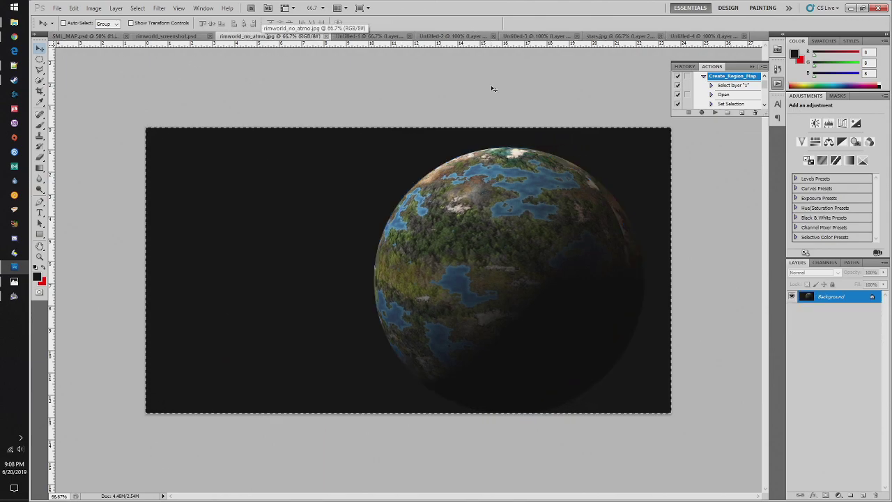
click(366, 37)
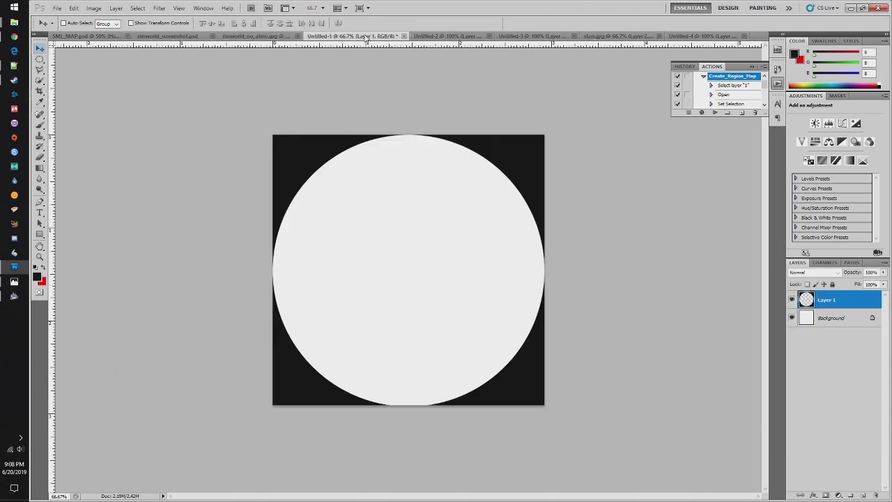
click(404, 37)
click(463, 193)
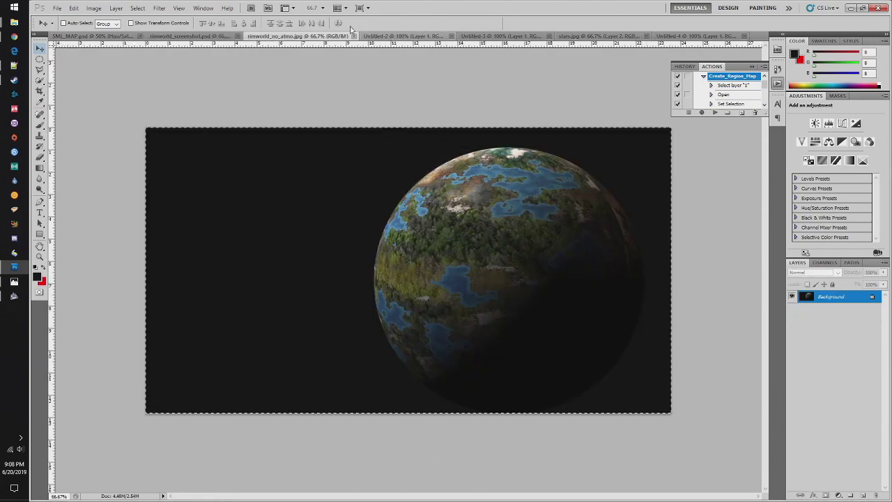
click(401, 36)
click(446, 36)
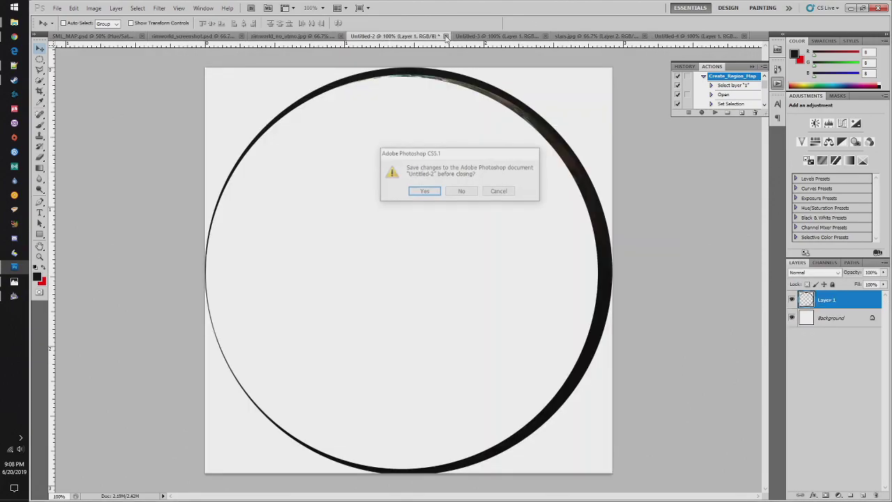
click(462, 193)
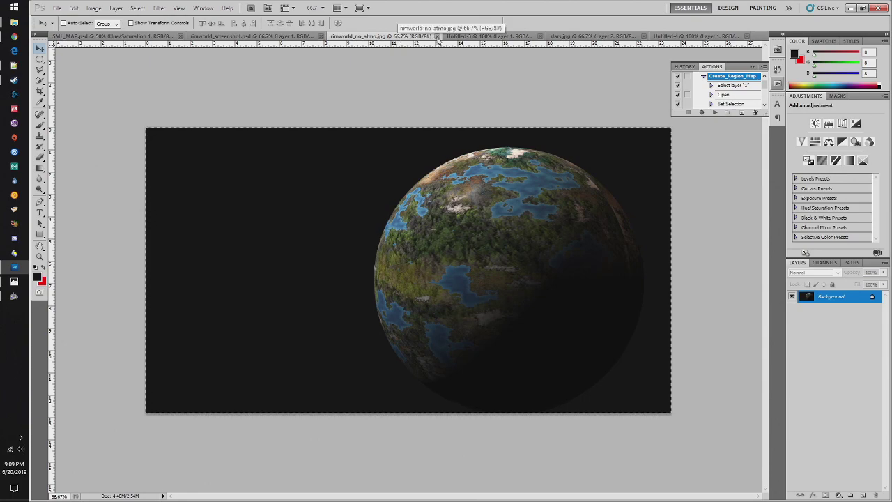
- Close Untitled-3 and Untitled-4 without saving
click(465, 36)
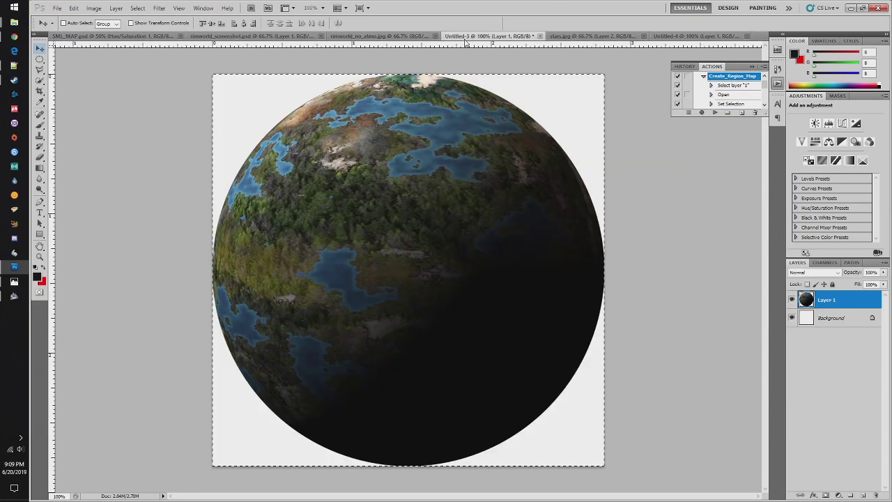
click(538, 36)
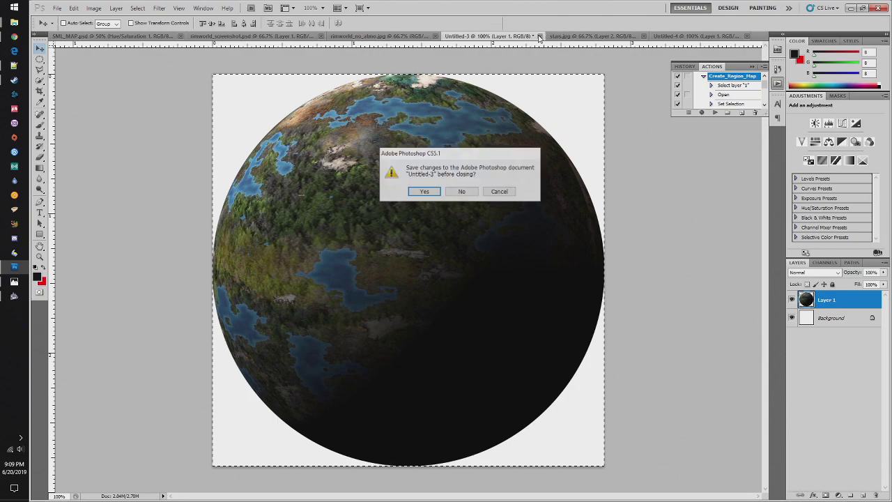
click(460, 191)
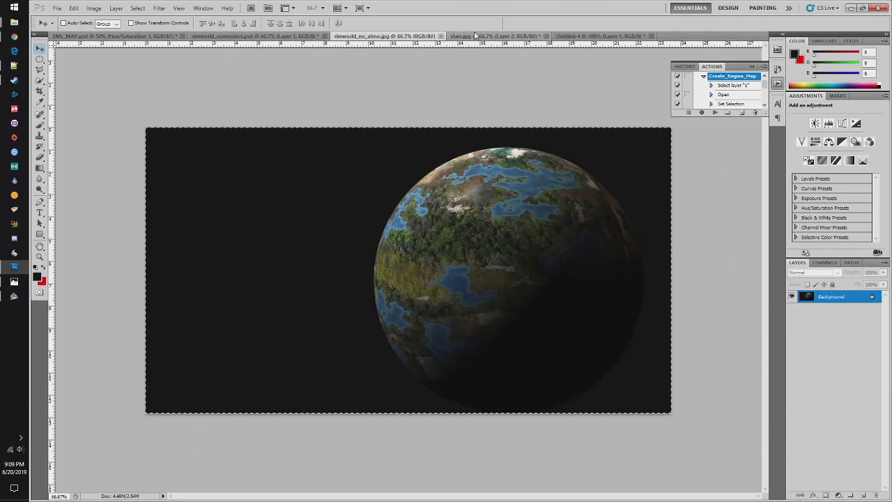
click(563, 36)
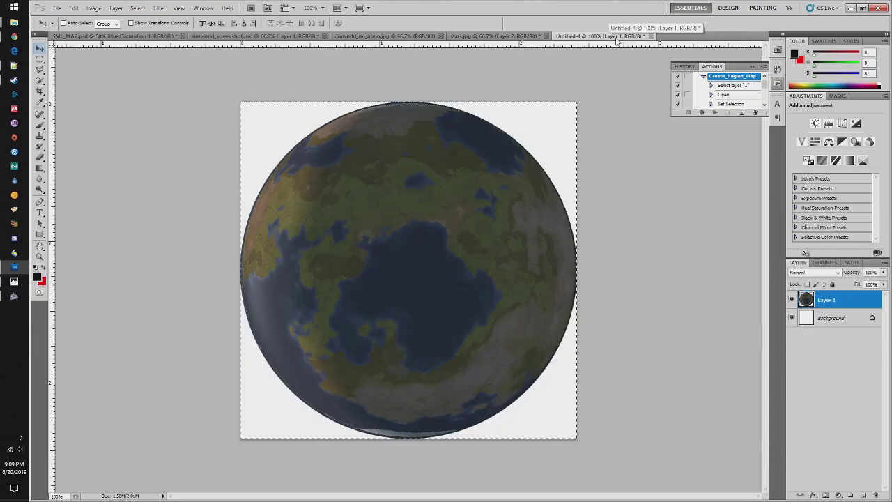
click(651, 37)
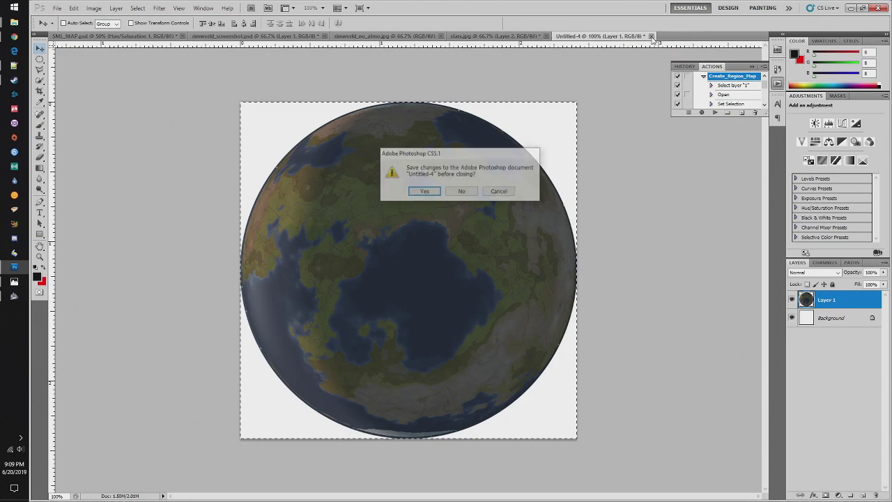
click(460, 192)
- Close SML_MAP.psd and rimworld_screenshot.psd, discarding changes to both
click(169, 39)
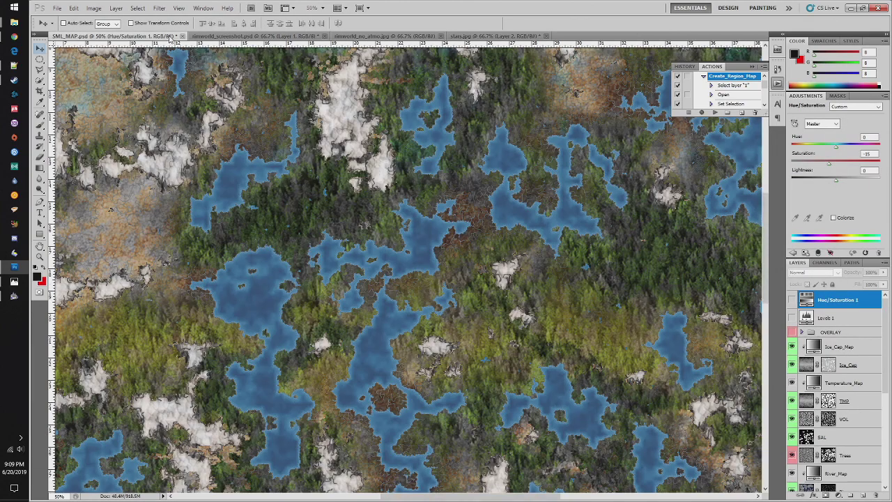
click(182, 36)
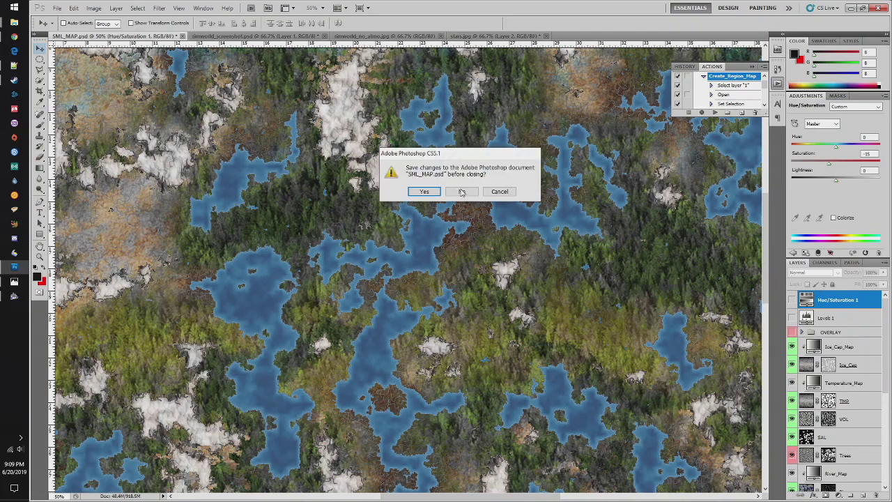
key(n)
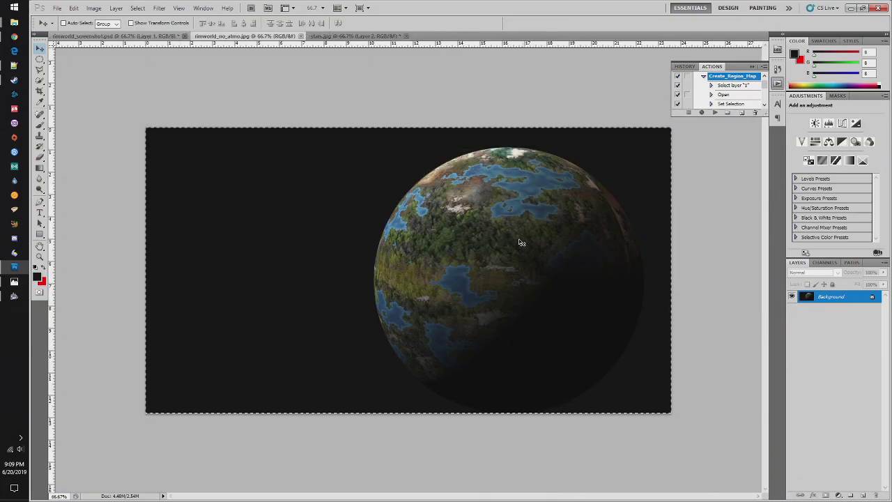
click(142, 36)
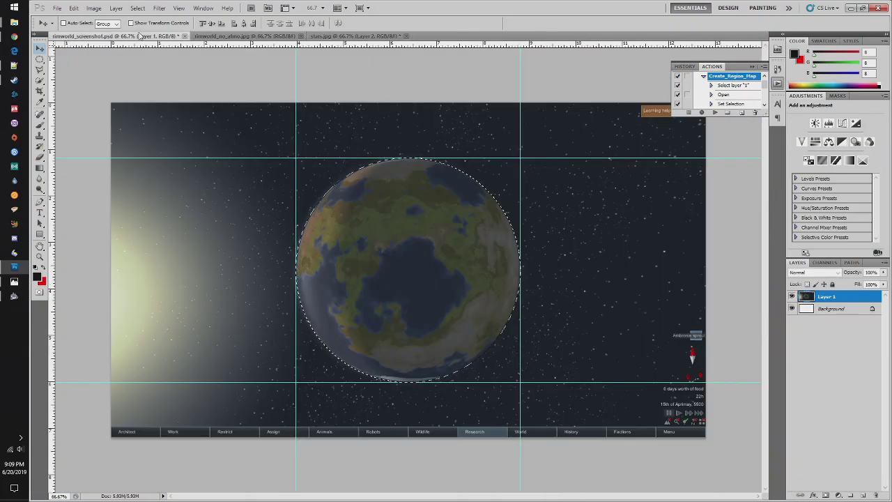
click(185, 36)
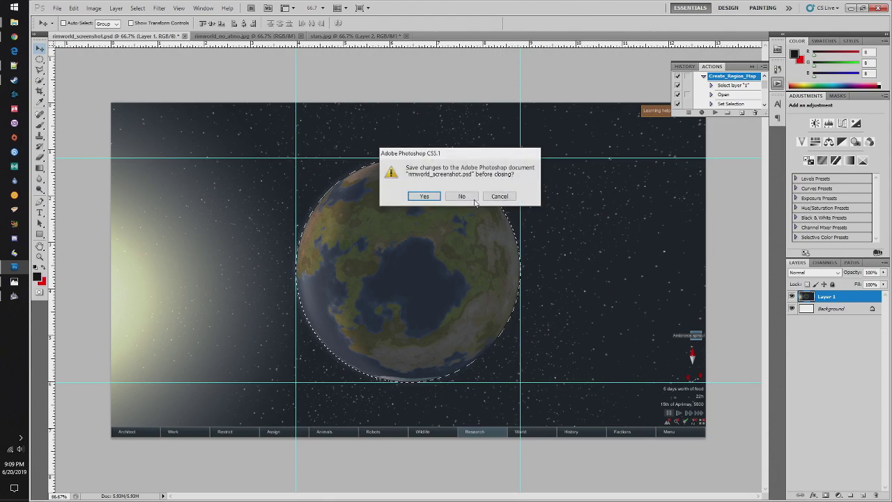
key(n)
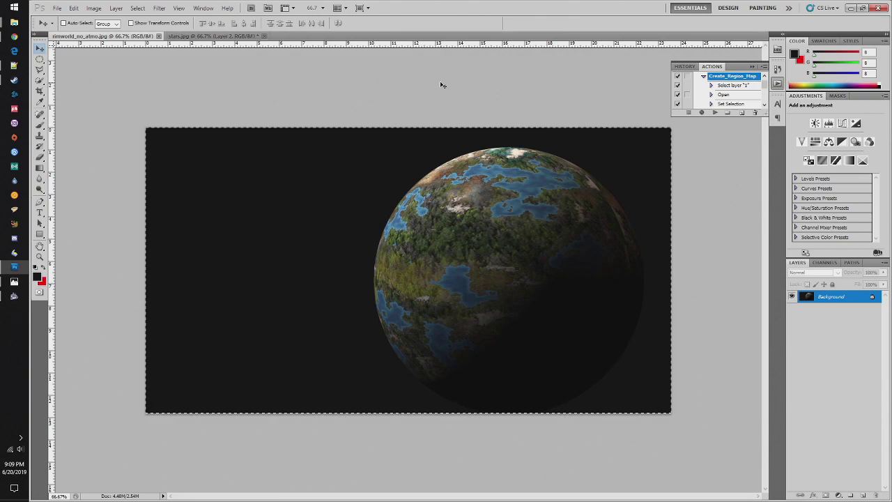
- Place horizontal guides along the planet's top and bottom edges
drag(398, 46, 393, 147)
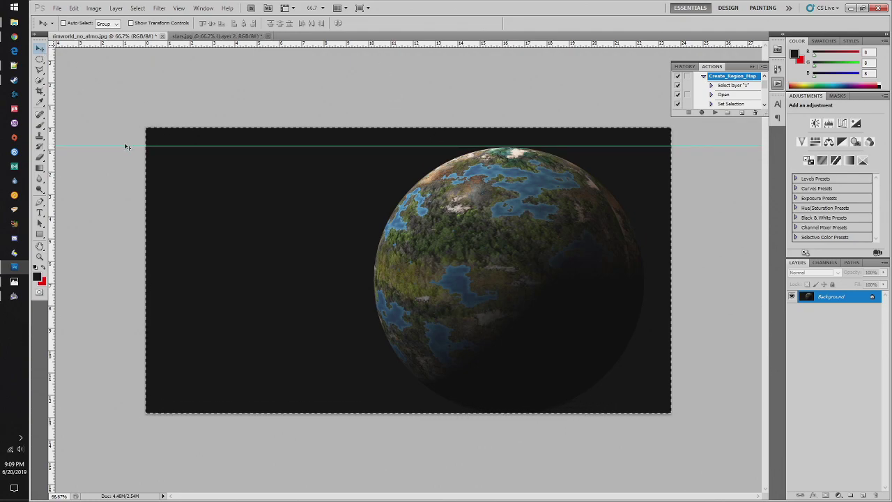
mouse_move(122, 147)
mouse_down()
mouse_move(126, 136)
mouse_move(127, 145)
mouse_up()
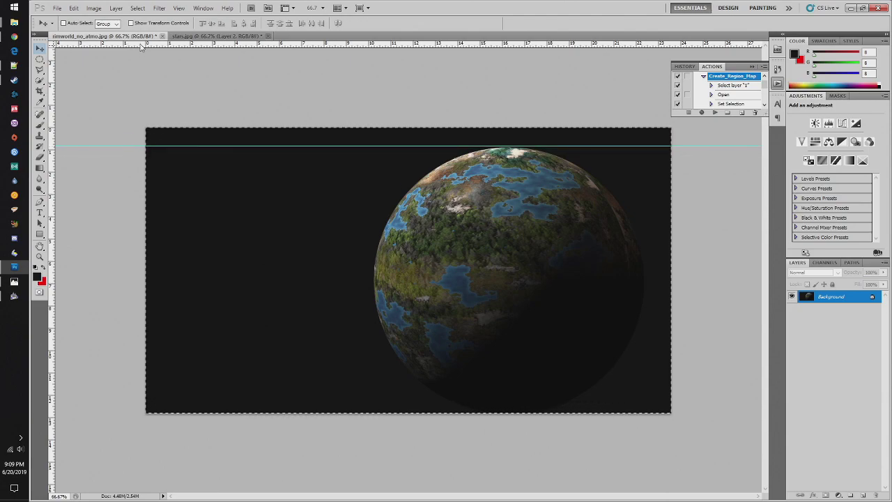
drag(142, 45, 79, 416)
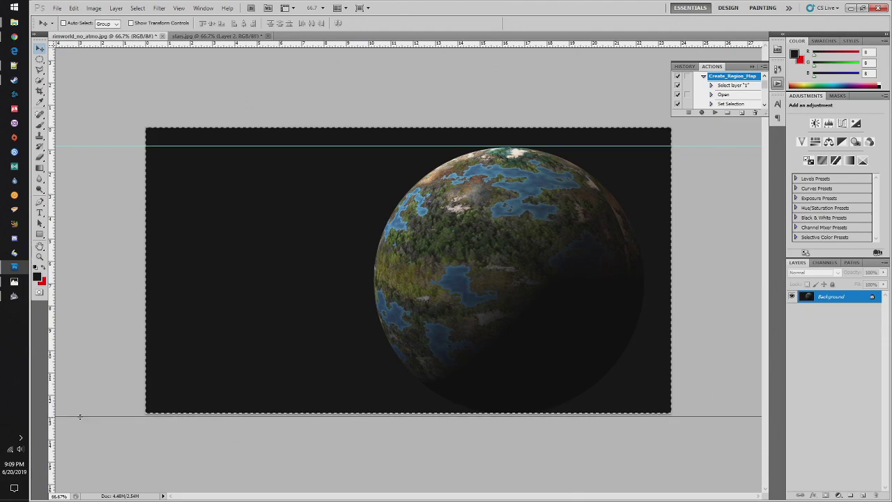
drag(79, 416, 79, 416)
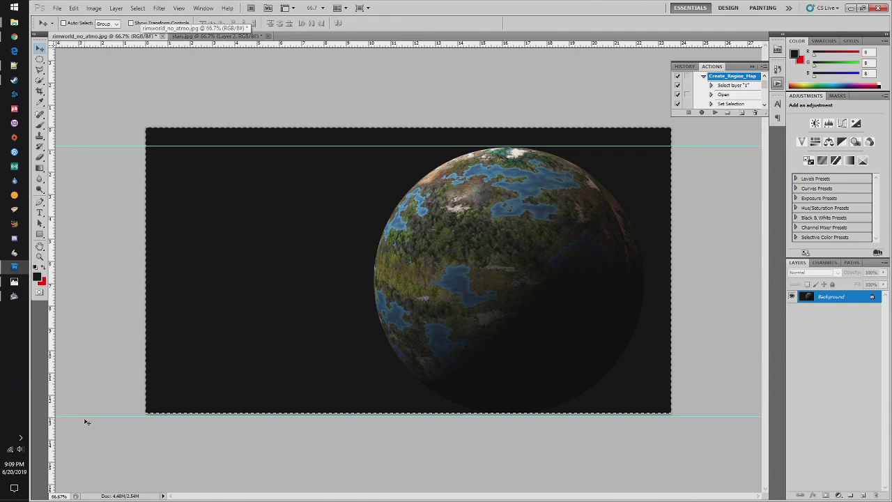
- Place vertical guides along the planet's right and left edges
drag(51, 237, 646, 351)
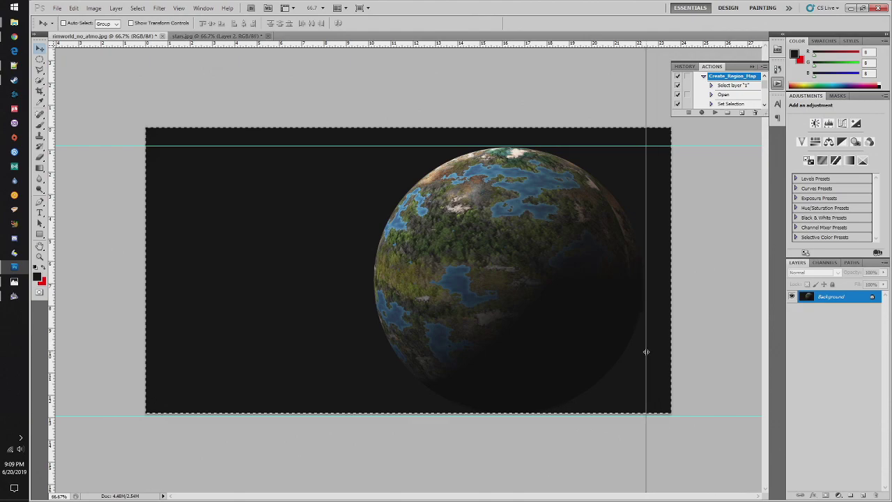
drag(646, 351, 643, 353)
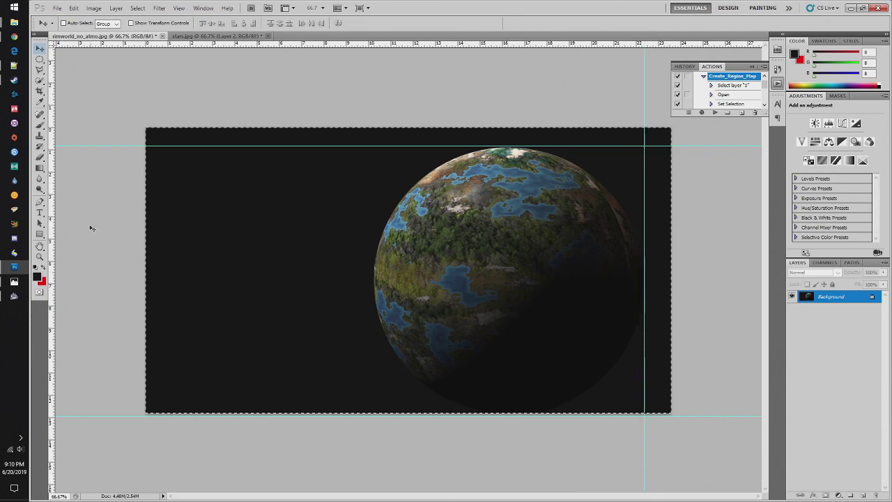
drag(51, 237, 374, 332)
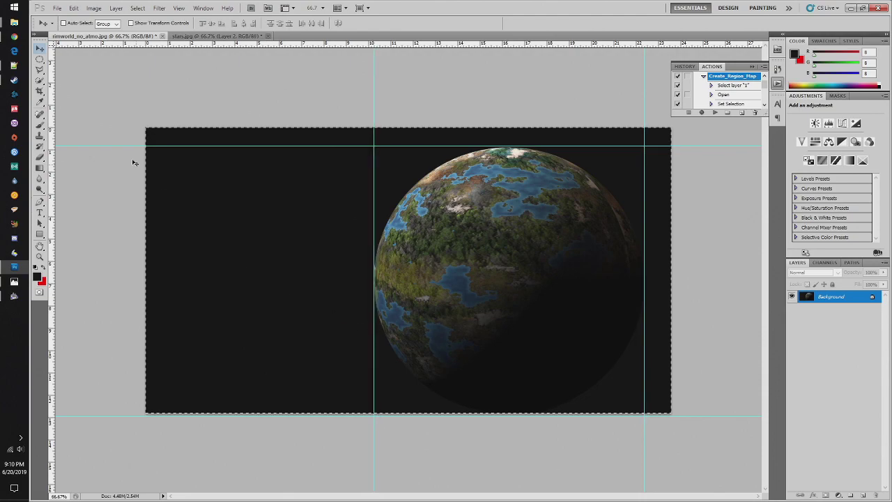
click(40, 60)
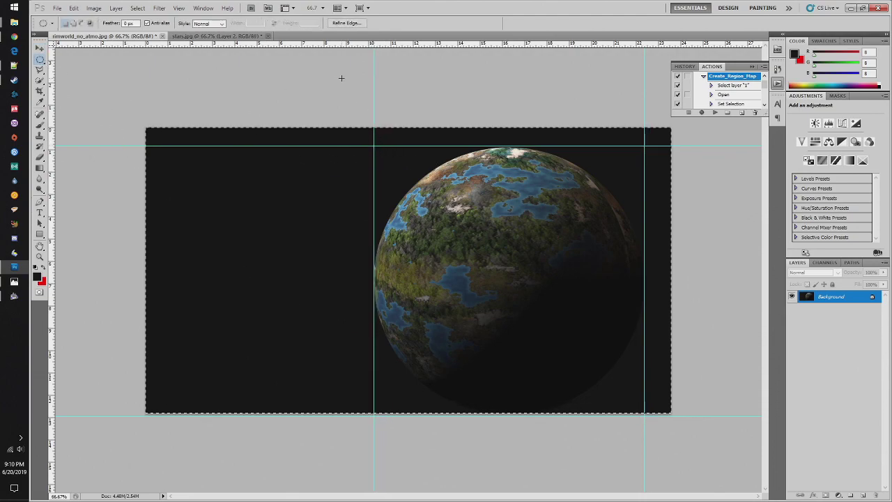
- Clear the existing selection and draw a circular marquee matching the planet's outline
click(358, 108)
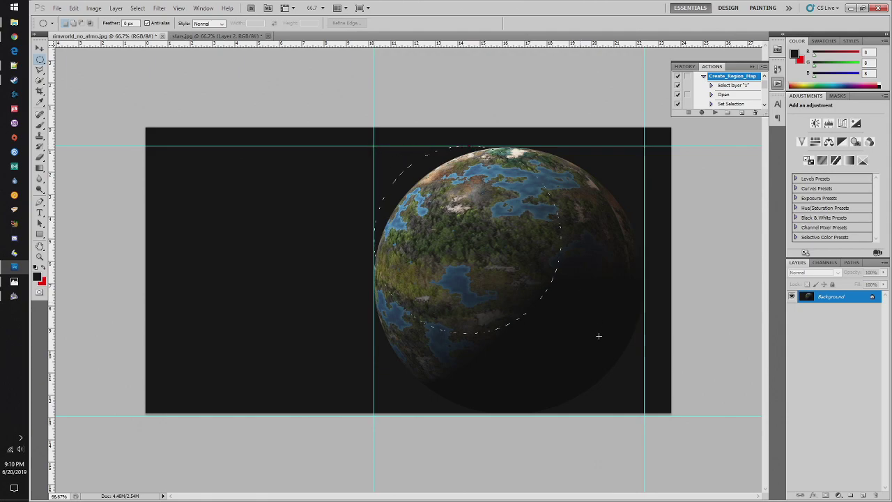
drag(598, 336, 651, 389)
drag(688, 415, 691, 398)
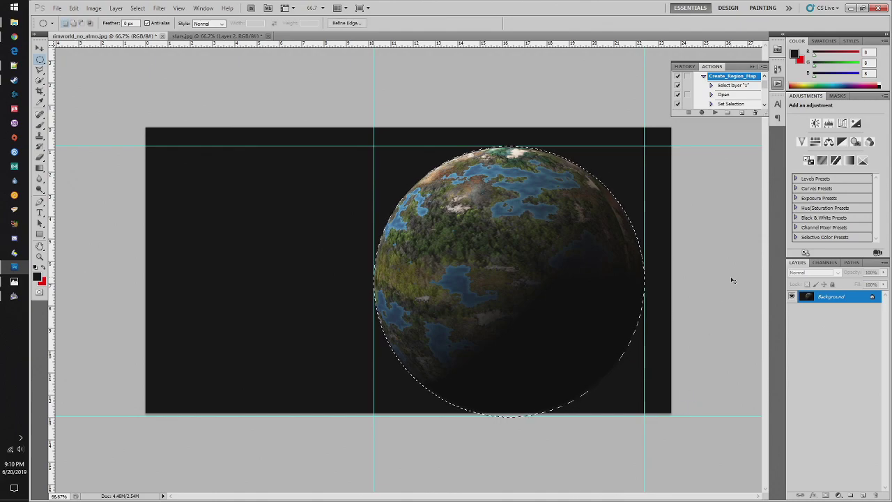
- Create a new 300-ppi document, paste the planet in, and return to rimworld_no_atmo.jpg
click(57, 7)
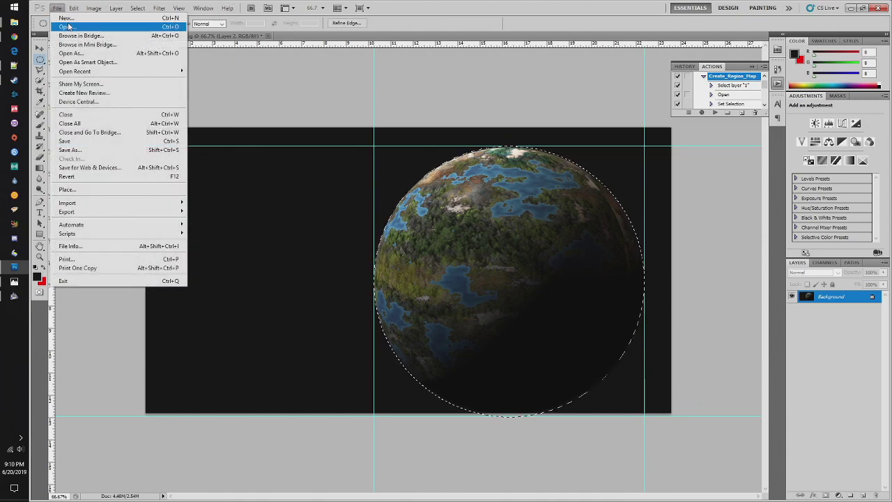
click(66, 19)
double_click(408, 197)
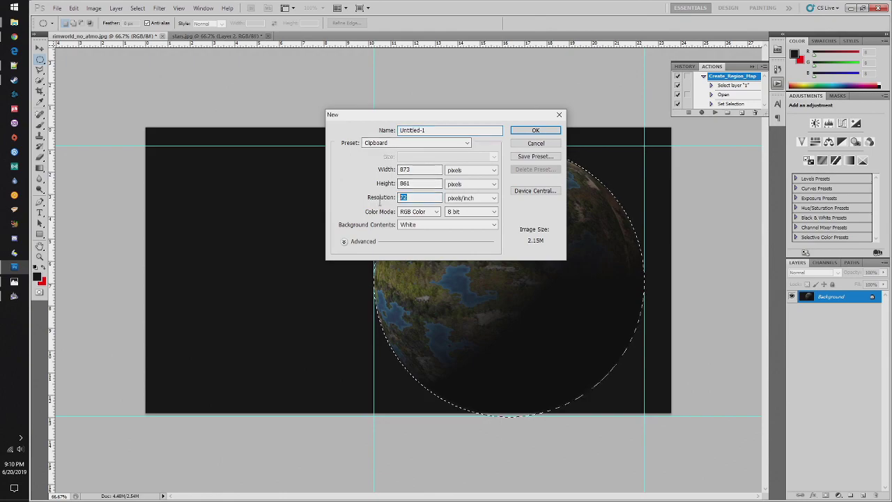
text(300)
key(Return)
key(ctrl+v)
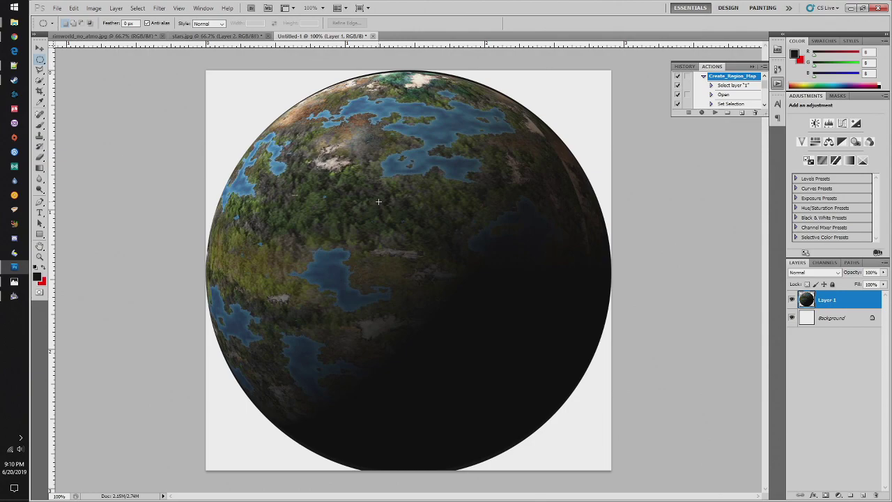
click(122, 36)
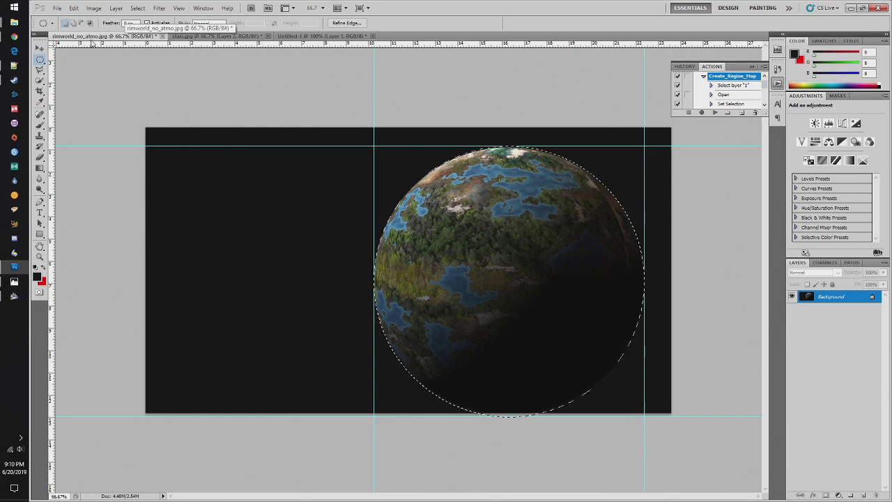
- Open rimworld_clouds.jpg via File > Open and select all of it with Ctrl+A
click(57, 8)
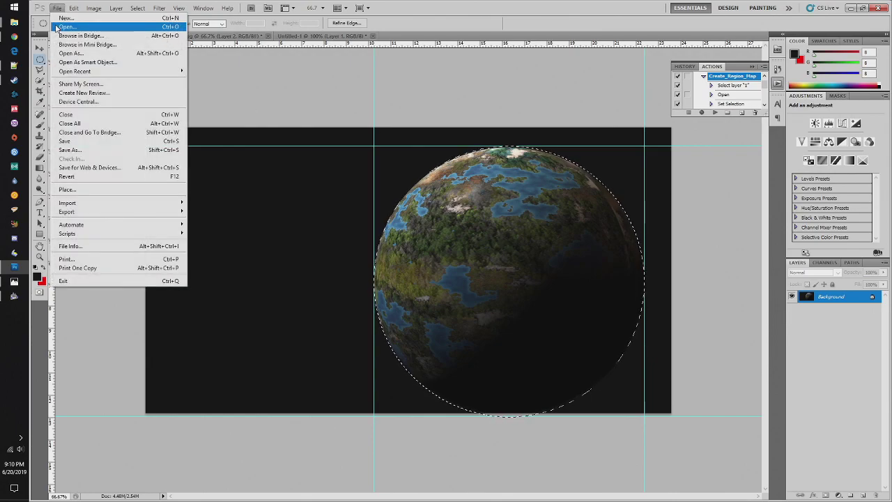
click(66, 26)
scroll(467, 137, down, 3)
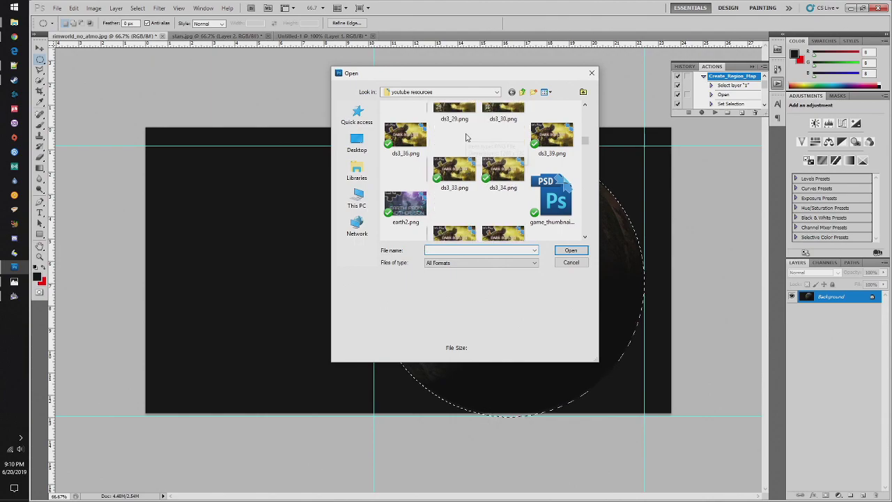
scroll(467, 137, down, 10)
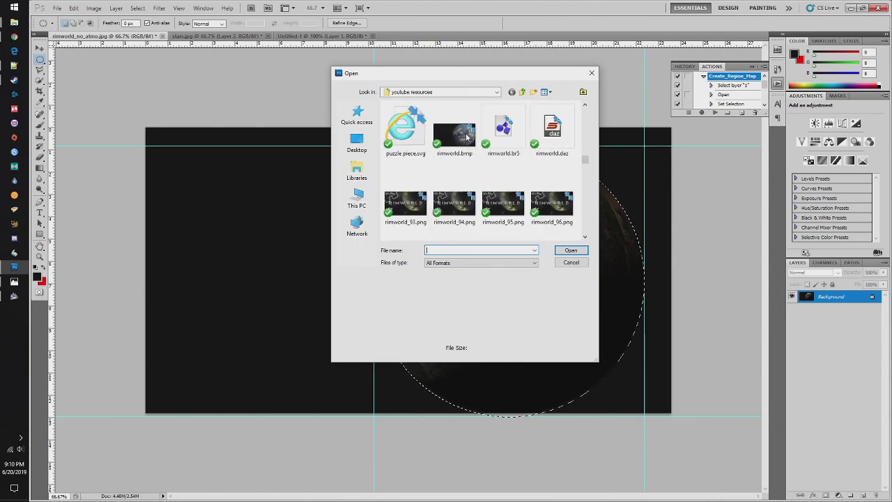
scroll(467, 138, down, 10)
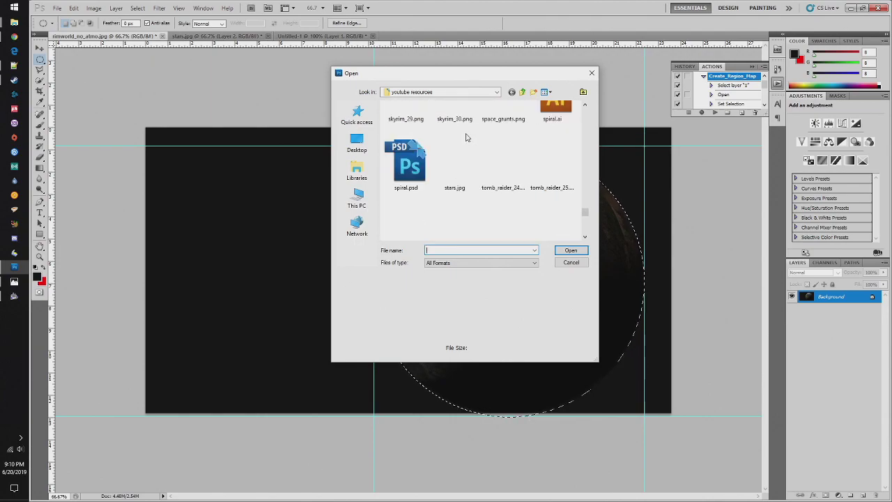
scroll(467, 138, down, 6)
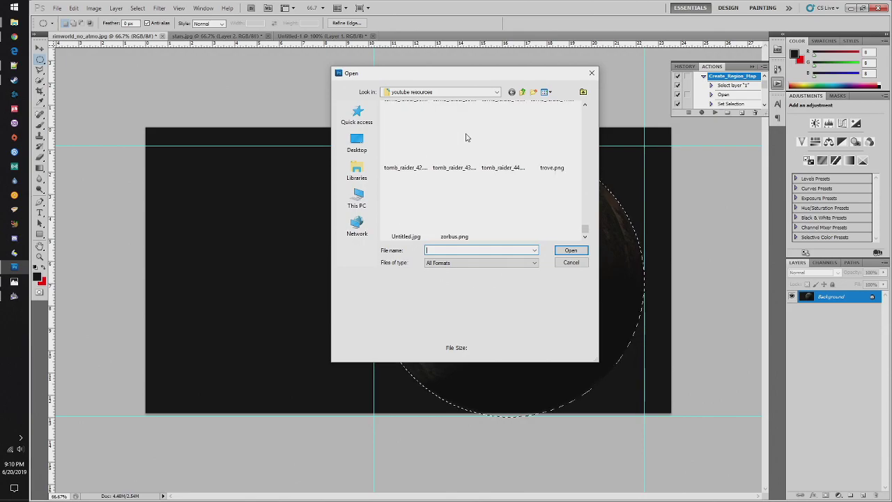
scroll(467, 138, up, 5)
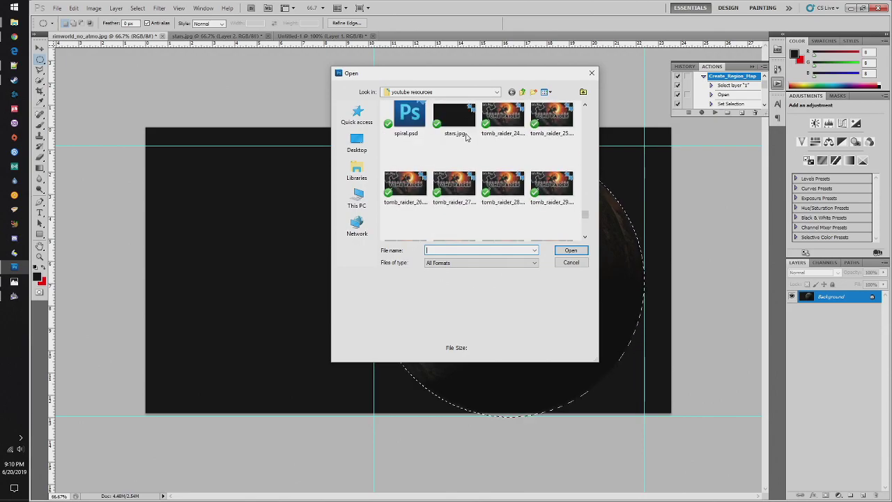
scroll(467, 137, up, 5)
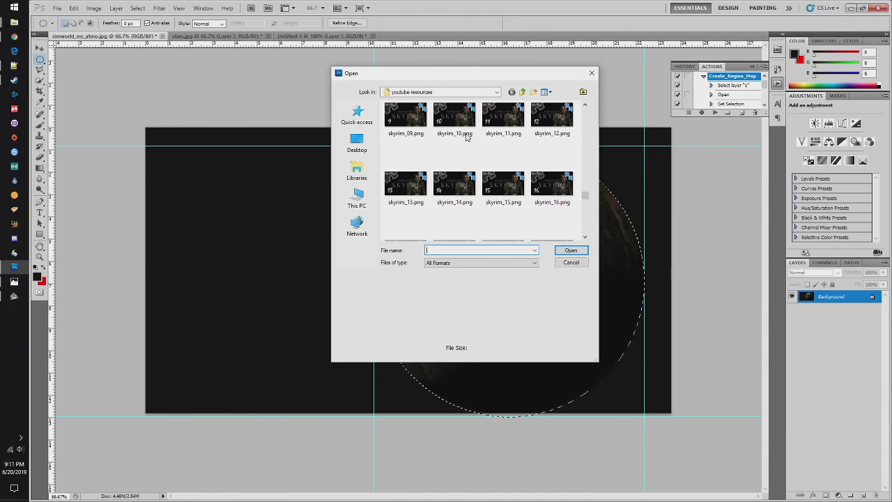
scroll(466, 136, up, 3)
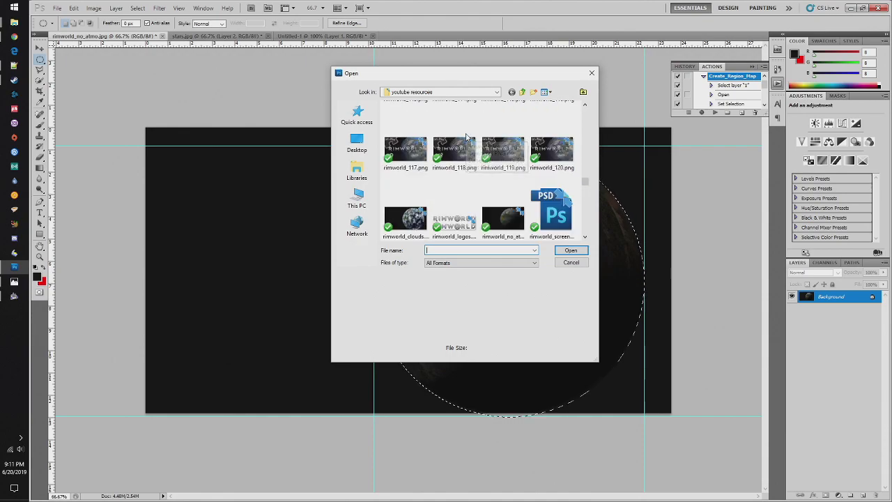
click(407, 221)
double_click(407, 221)
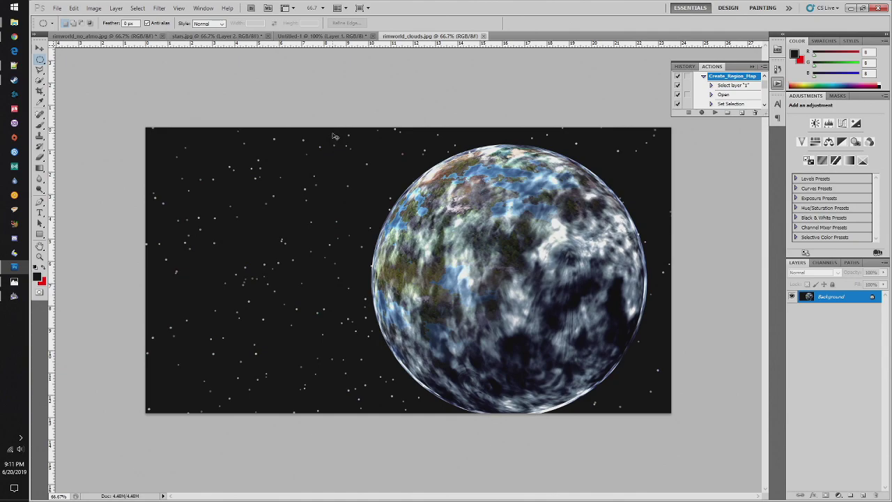
key(ctrl+a)
- Paste the cloud planet into rimworld_no_atmo.jpg and realign the left, right and top guides to it
click(118, 38)
key(ctrl+v)
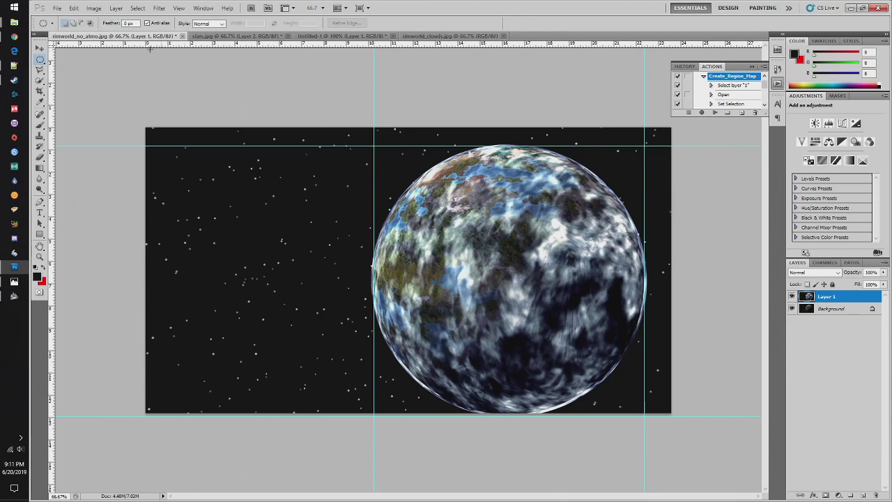
click(40, 48)
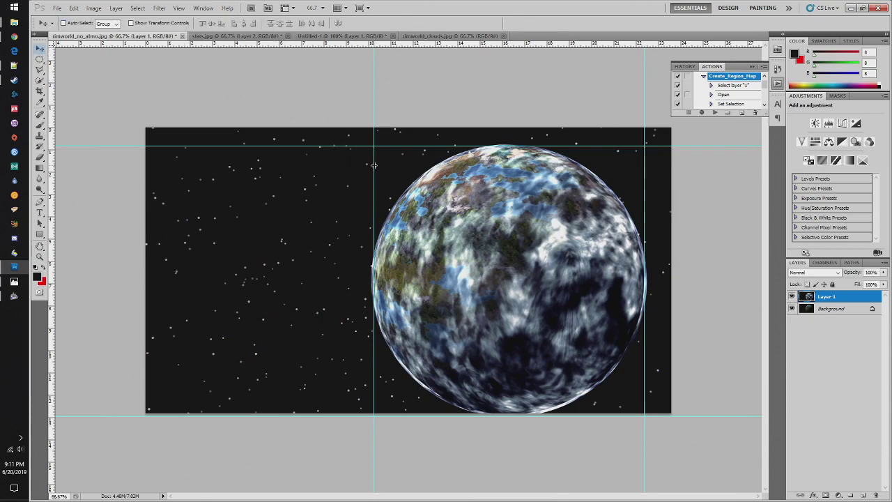
drag(373, 166, 372, 172)
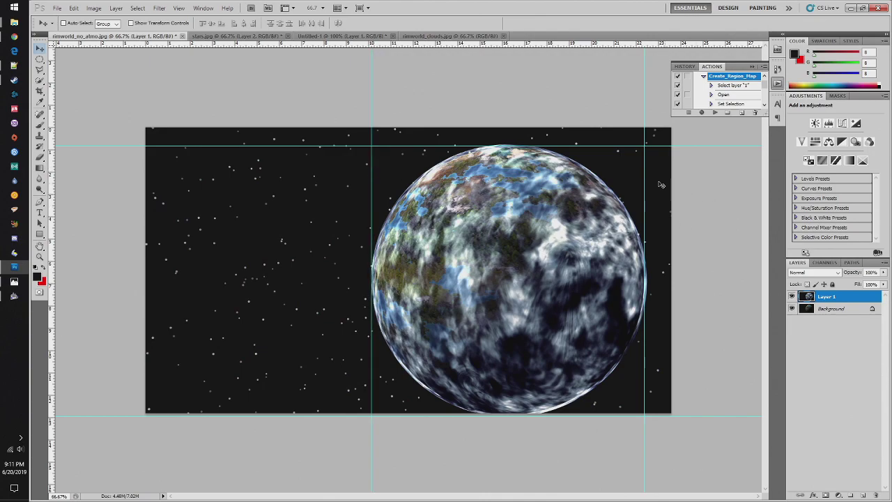
drag(643, 180, 648, 184)
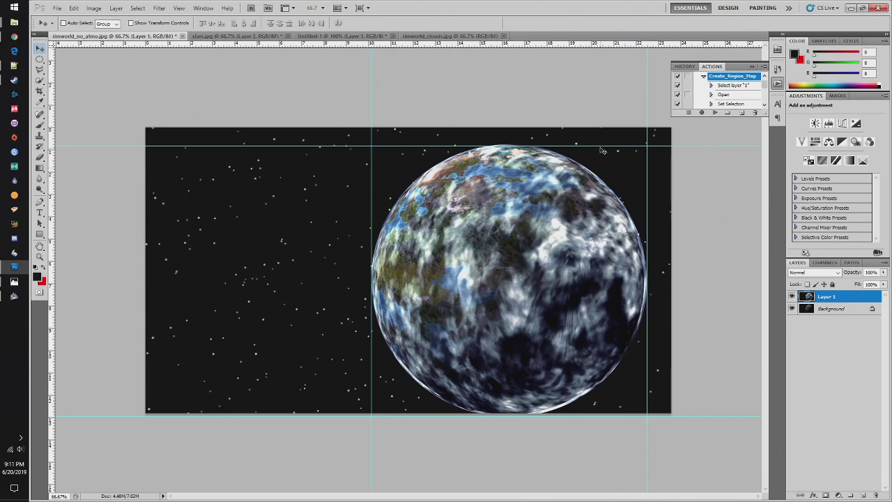
drag(600, 147, 600, 144)
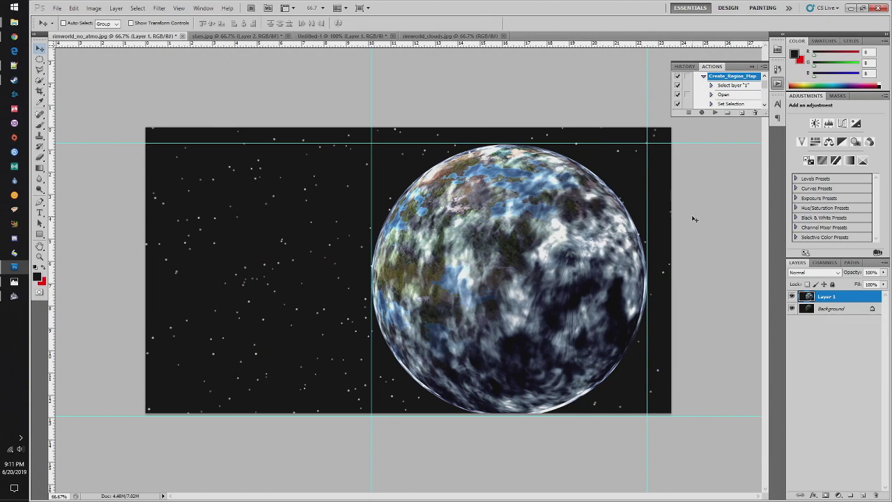
- Draw a circular selection around the cloud planet and go back to the clouds image
click(40, 60)
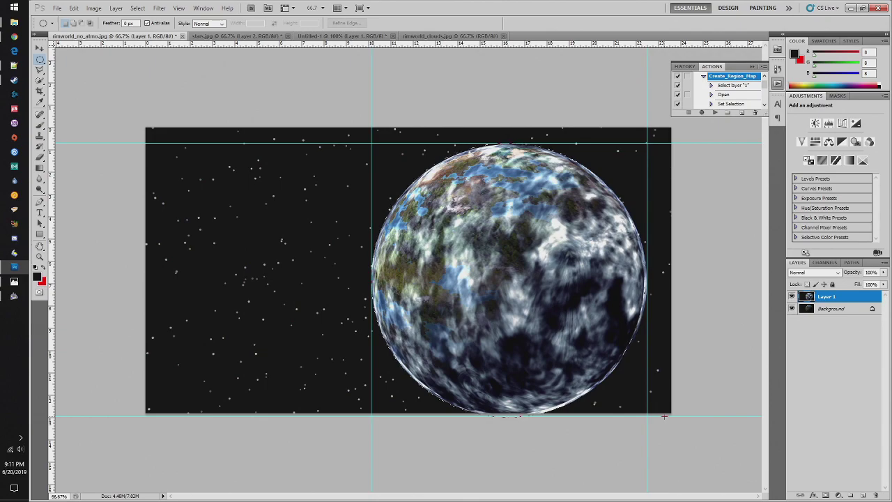
drag(664, 416, 662, 415)
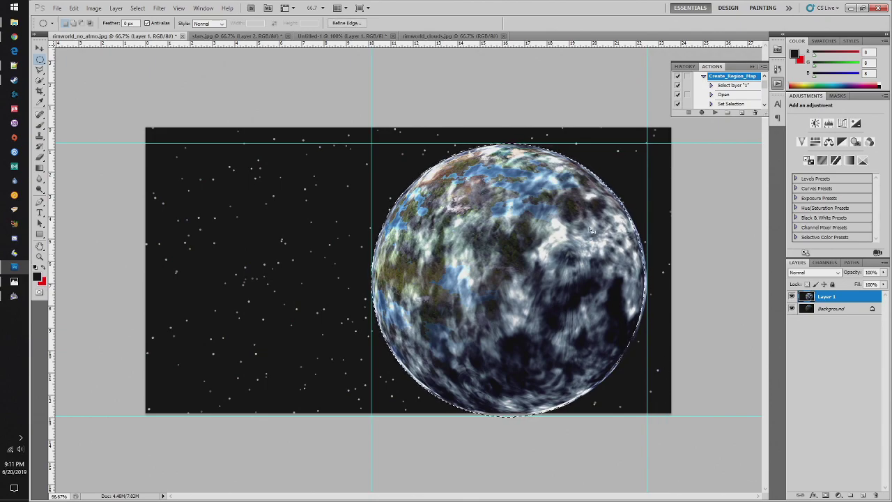
click(443, 36)
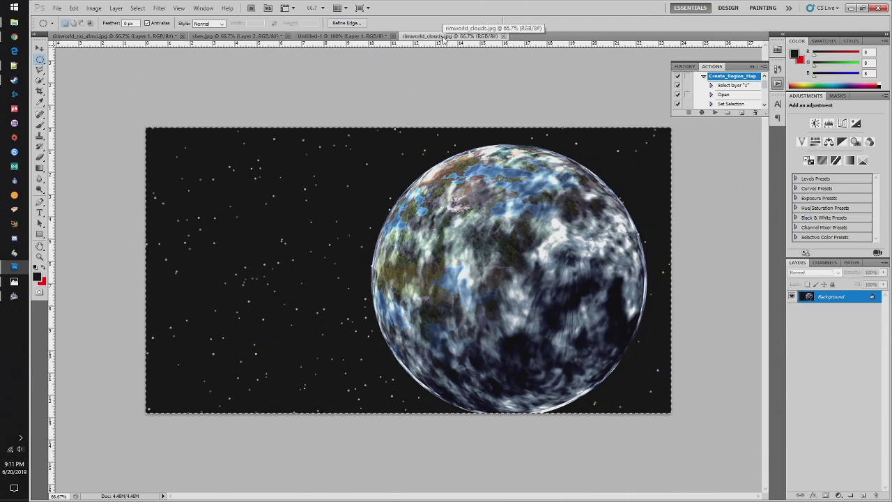
- Paste the cloud image into Untitled-1 as a new layer
click(340, 37)
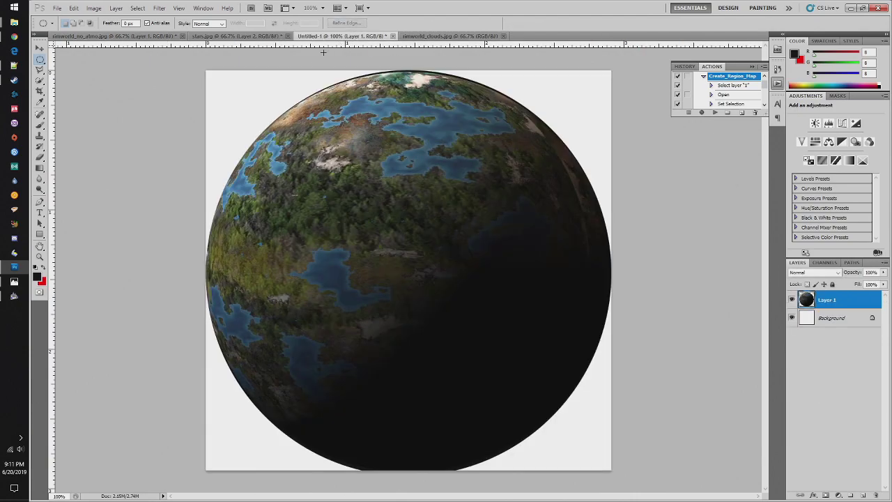
key(ctrl+v)
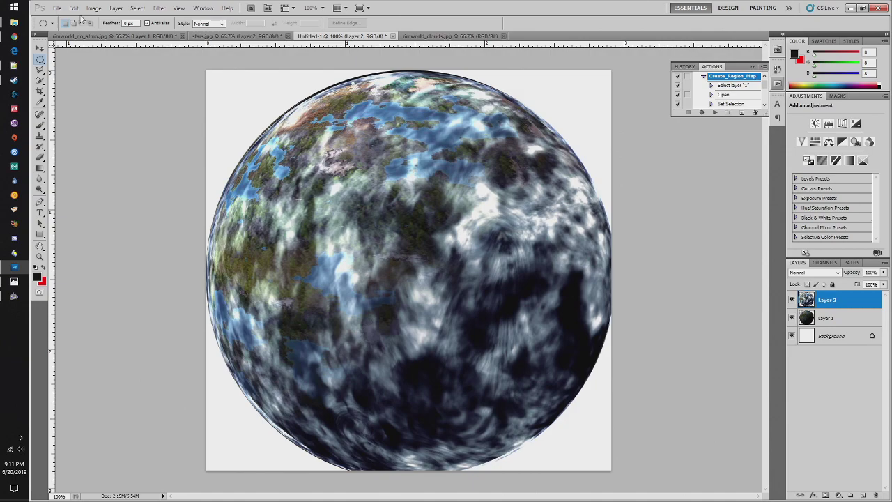
click(40, 49)
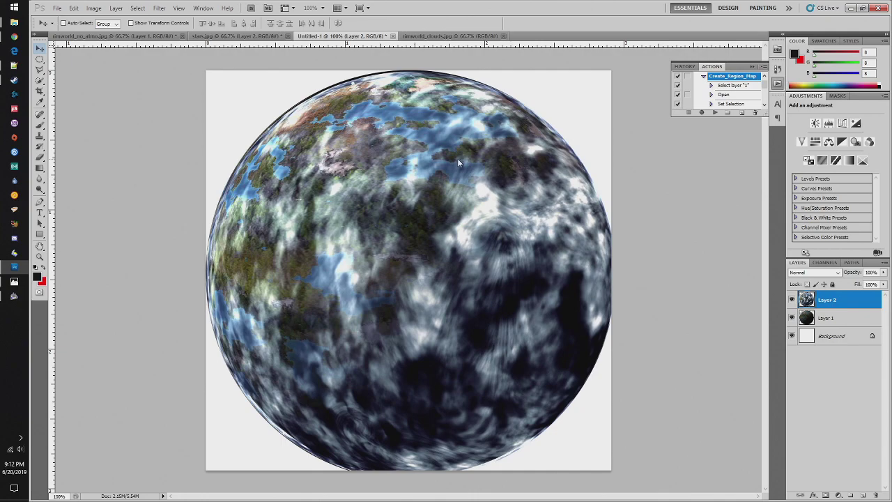
click(40, 69)
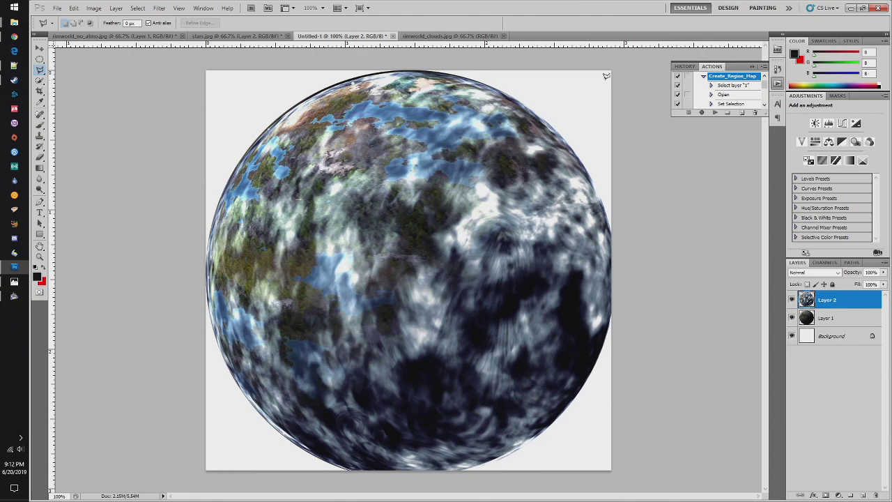
- Cut a Polygonal Lasso triangle from the clouds' lower-right half to reveal the dark sphere
click(492, 157)
click(614, 67)
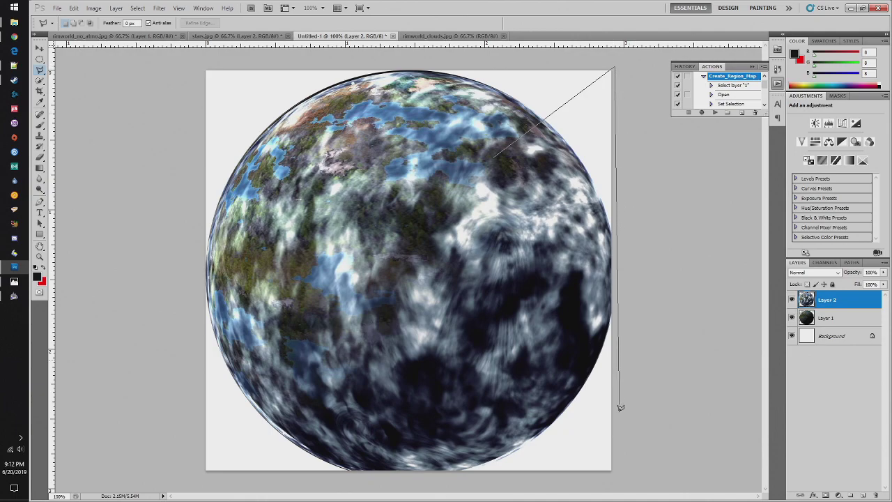
click(620, 479)
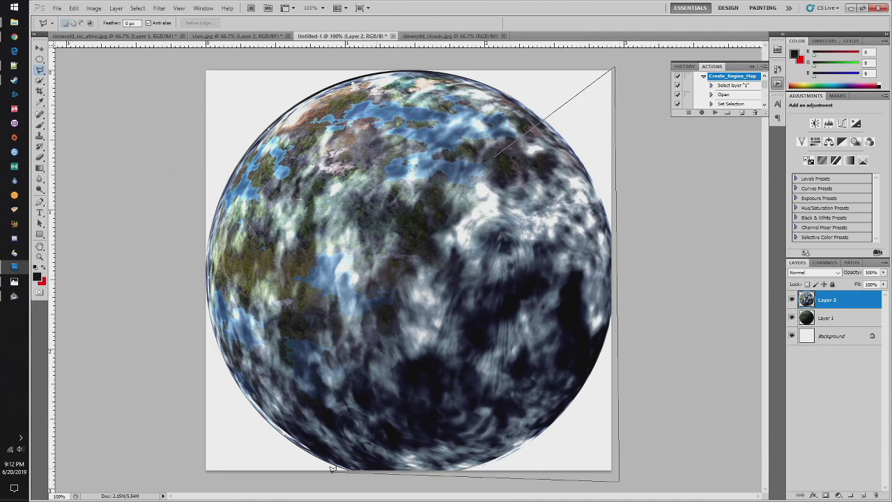
double_click(208, 468)
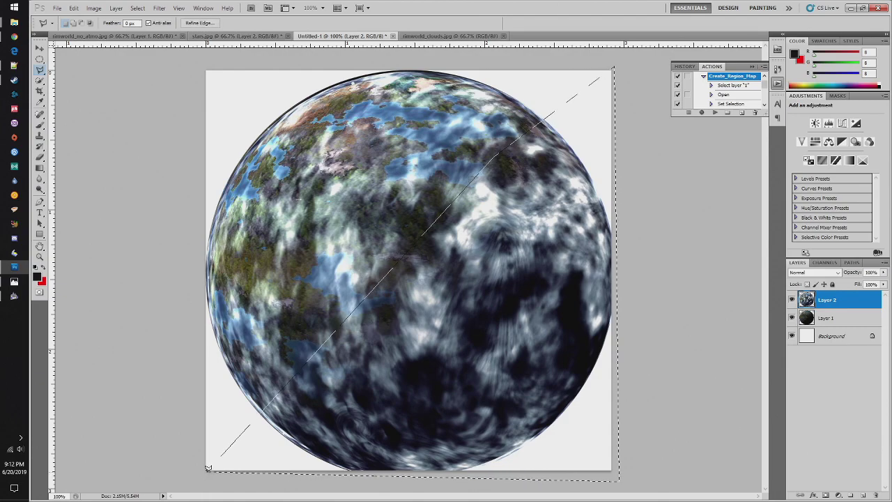
key(Delete)
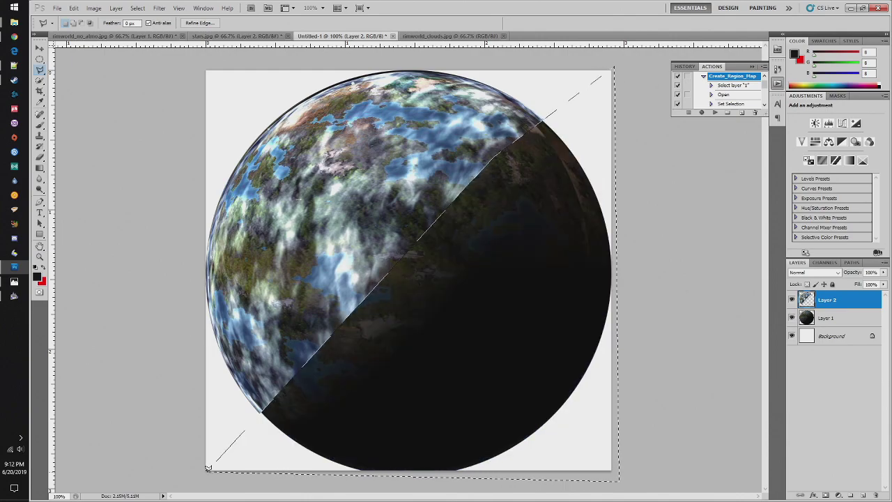
- Deselect, then step back through history to restore the full cloud planet
click(40, 49)
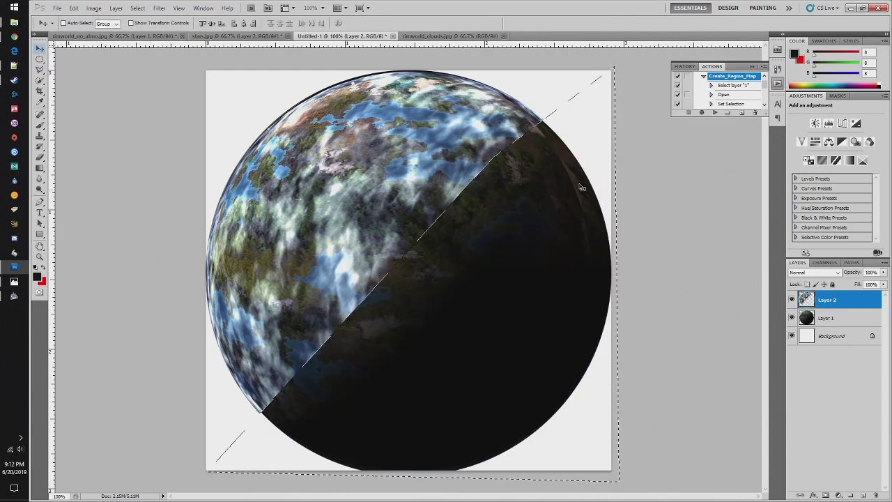
key(m)
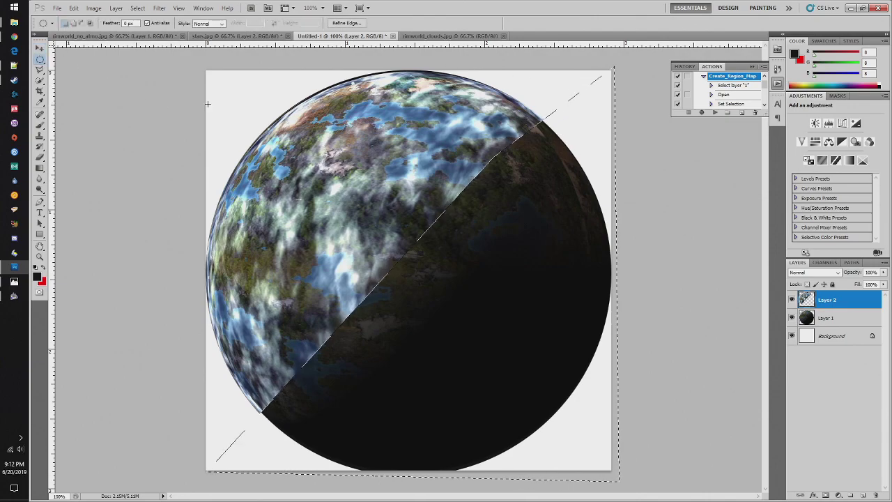
click(240, 122)
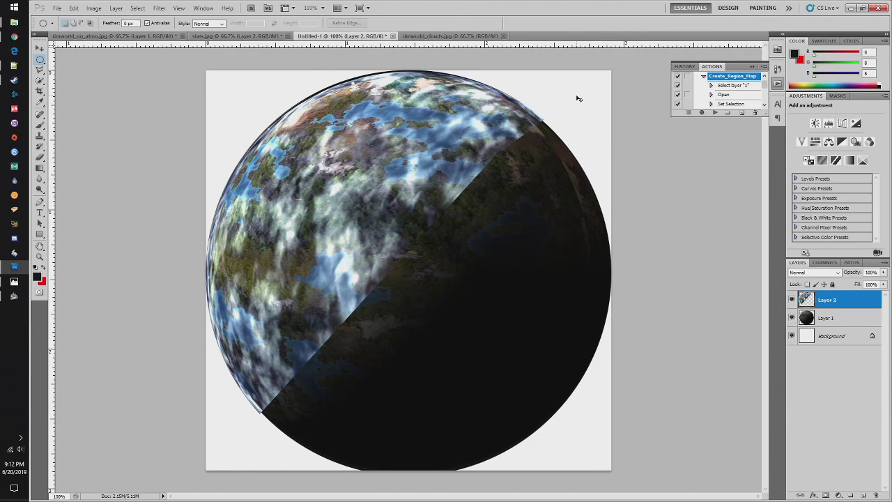
click(73, 7)
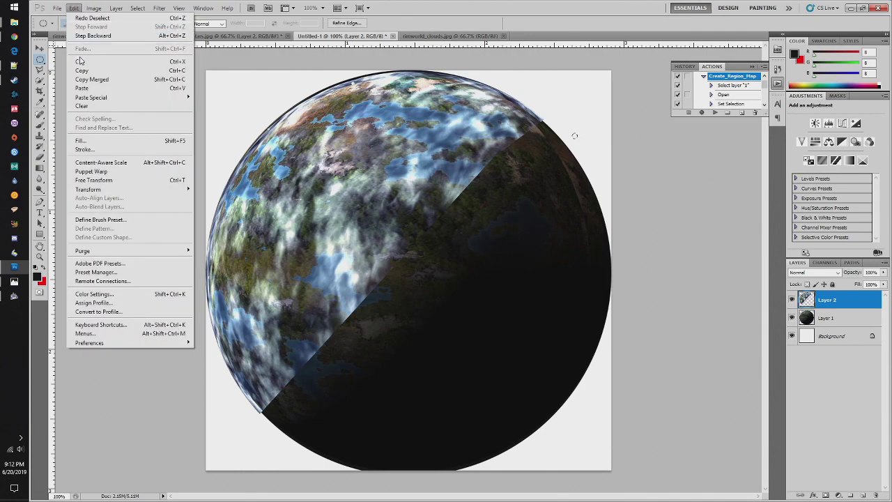
click(83, 35)
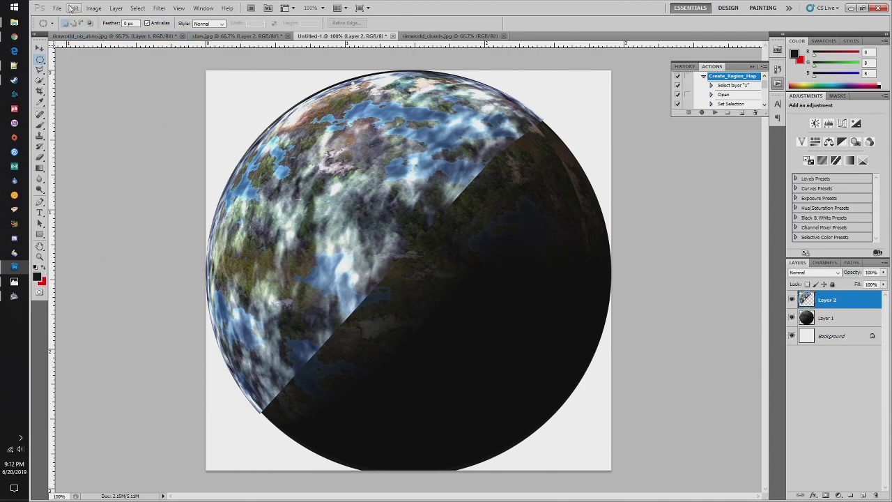
click(73, 7)
click(83, 35)
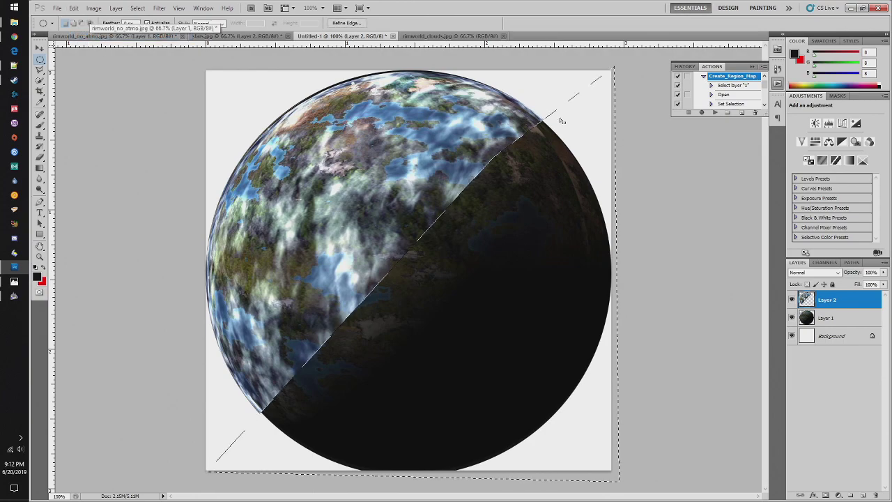
click(73, 8)
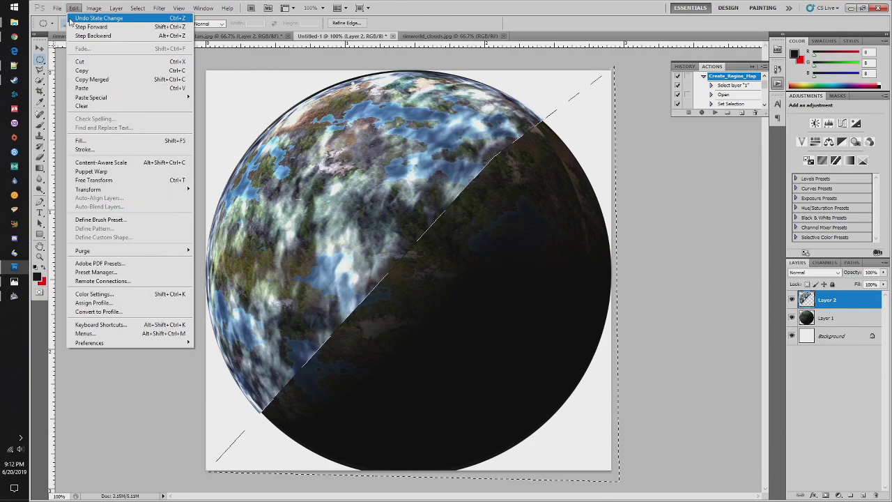
click(71, 19)
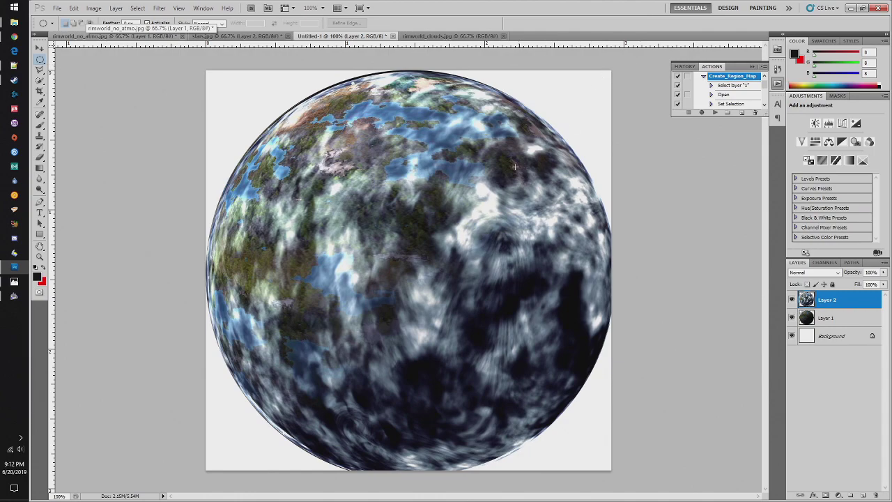
- Redraw the diagonal triangle over the lower-right half, delete those clouds, and deselect
key(l)
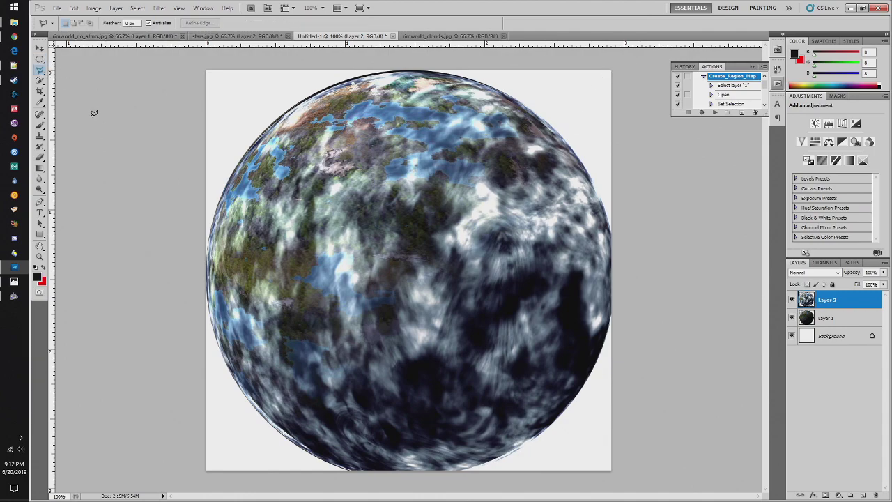
click(265, 442)
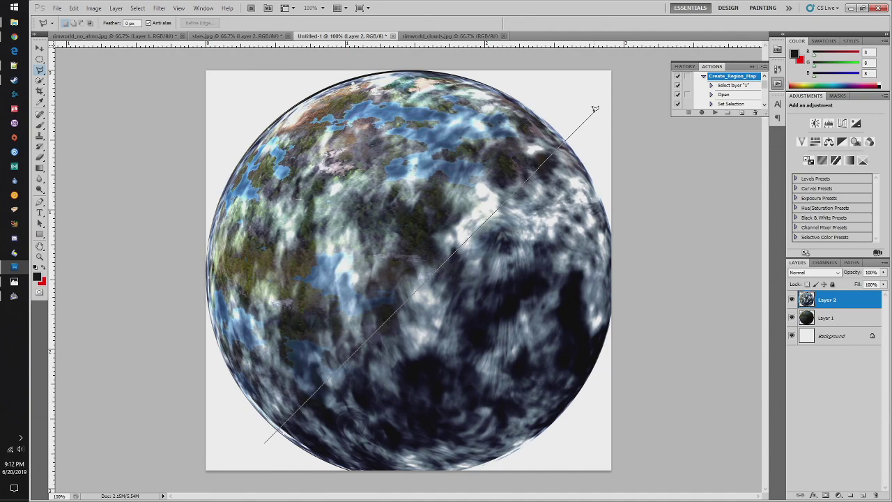
click(639, 70)
click(628, 480)
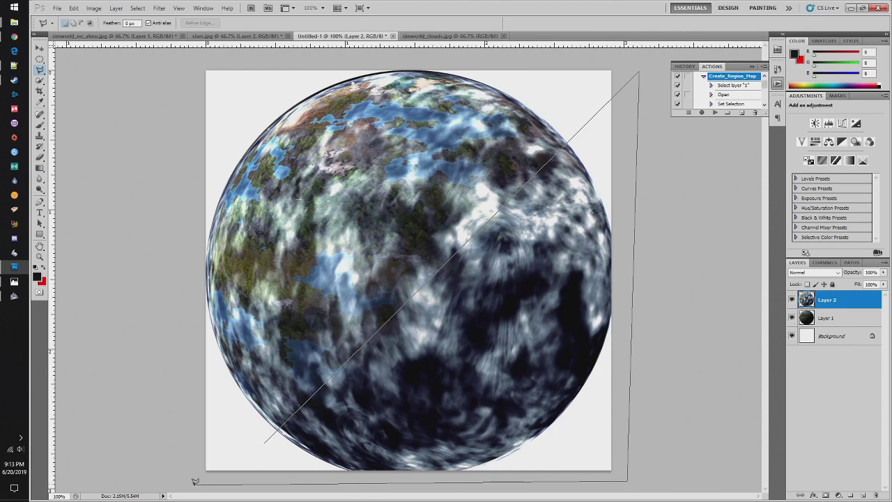
double_click(195, 481)
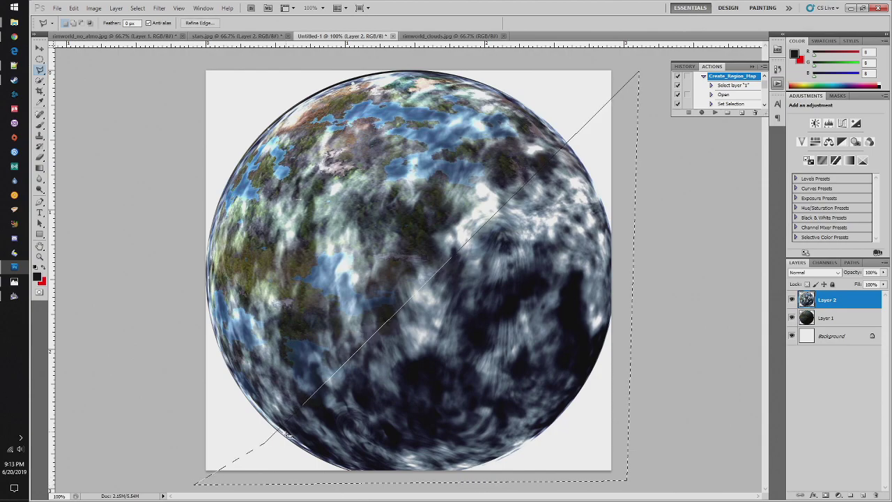
key(Delete)
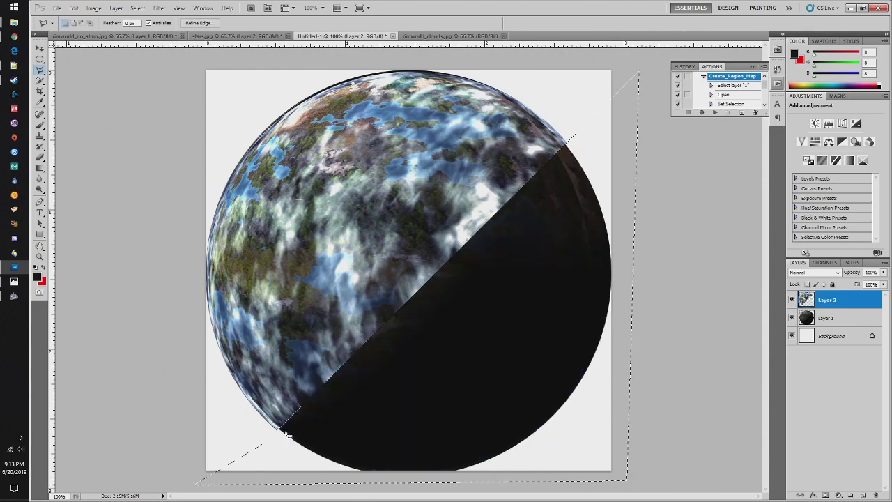
click(40, 60)
click(294, 197)
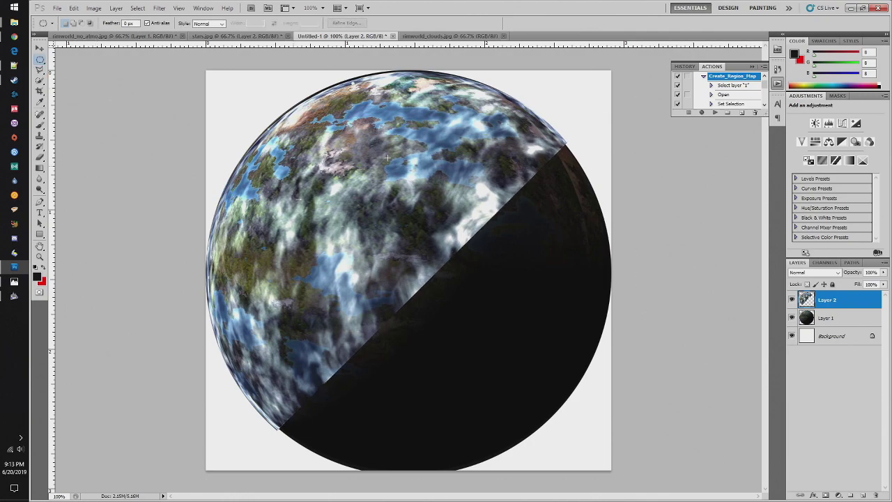
- Paste the half-clouded planet into stars.jpg as Layer 3 and drag it onto the glowing planet
key(ctrl+a)
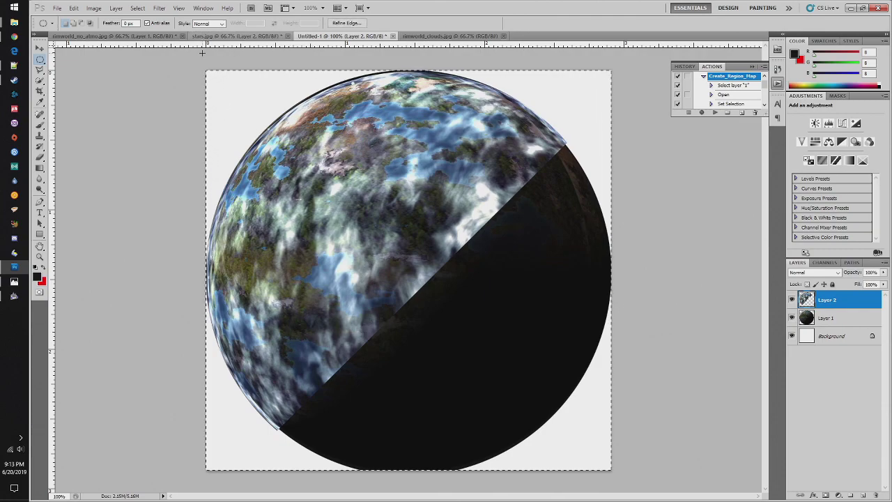
click(219, 36)
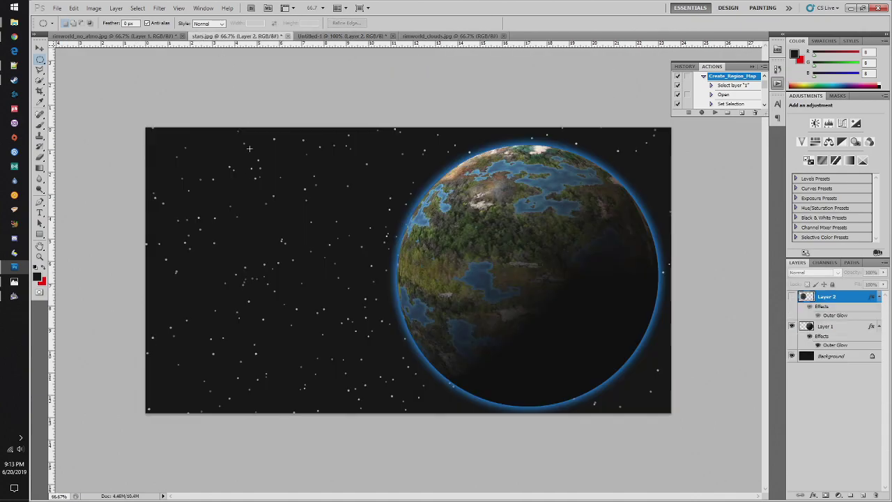
key(ctrl+v)
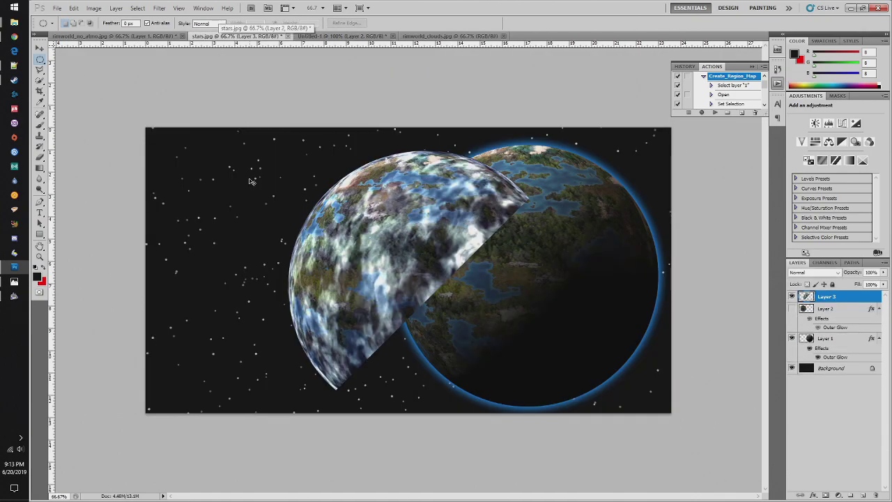
click(40, 49)
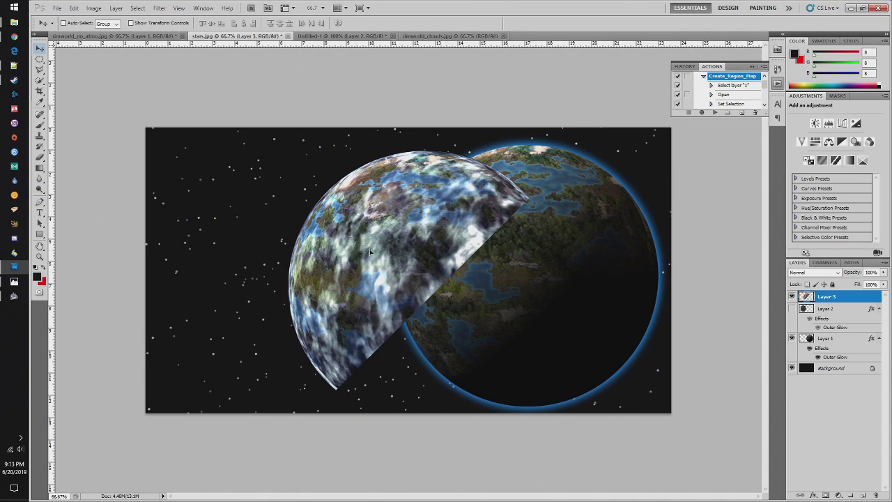
drag(362, 239, 461, 243)
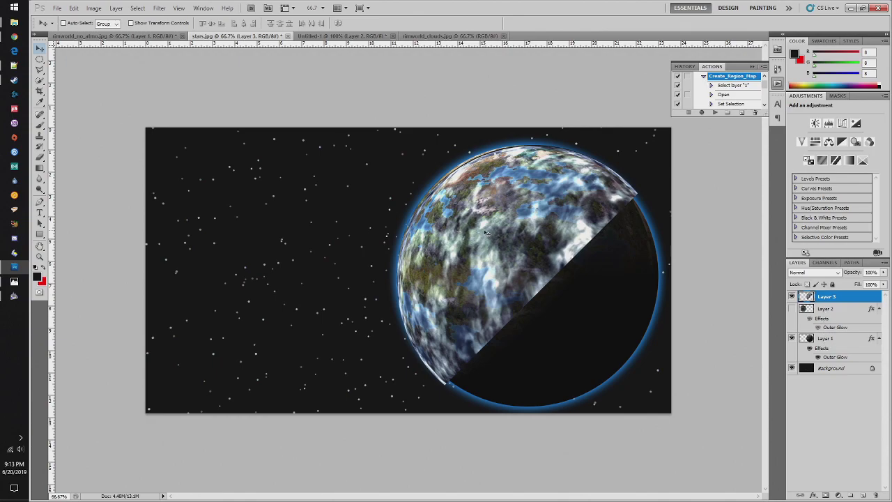
- Turn off Layer 1's Outer Glow in Layer Style, then nudge the planet slightly down-right
click(817, 339)
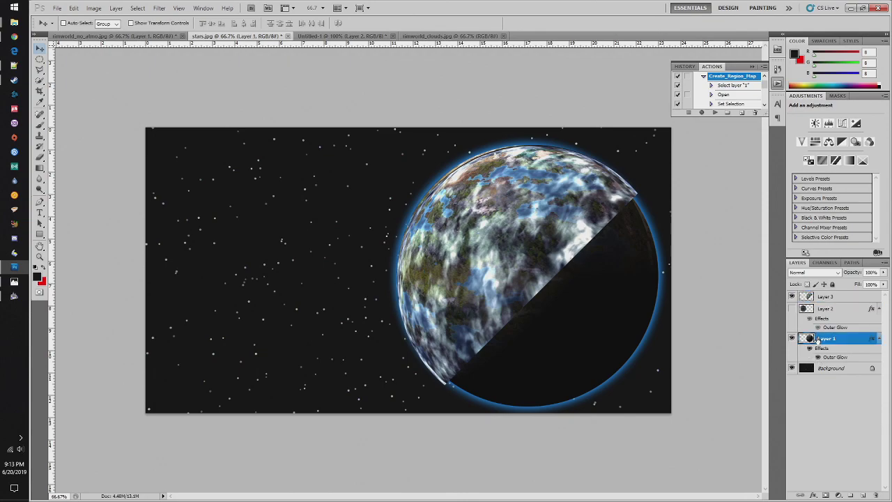
click(116, 8)
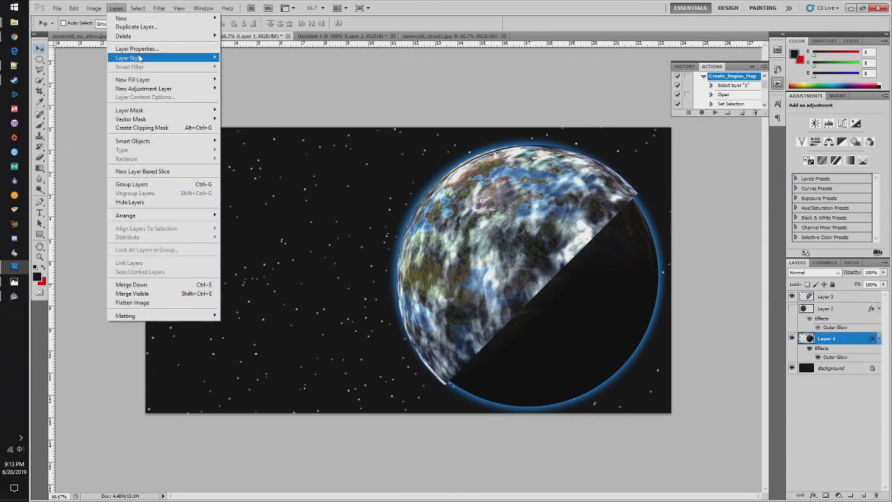
mouse_move(139, 60)
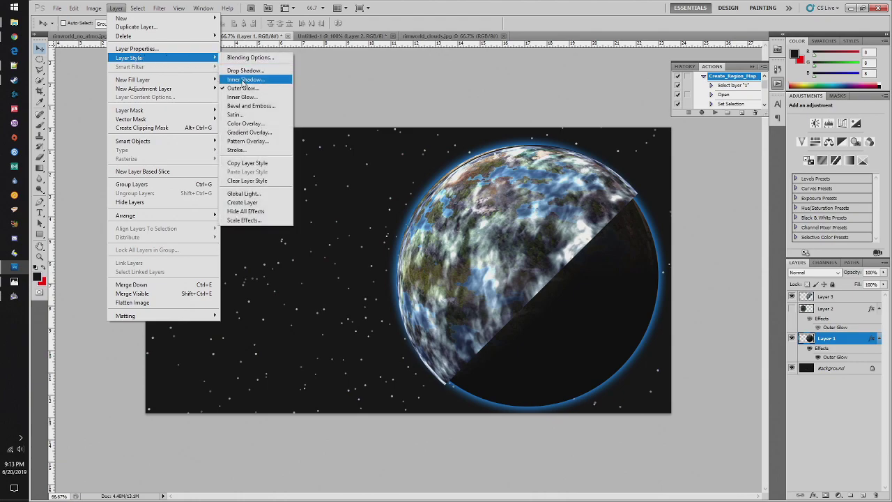
click(243, 89)
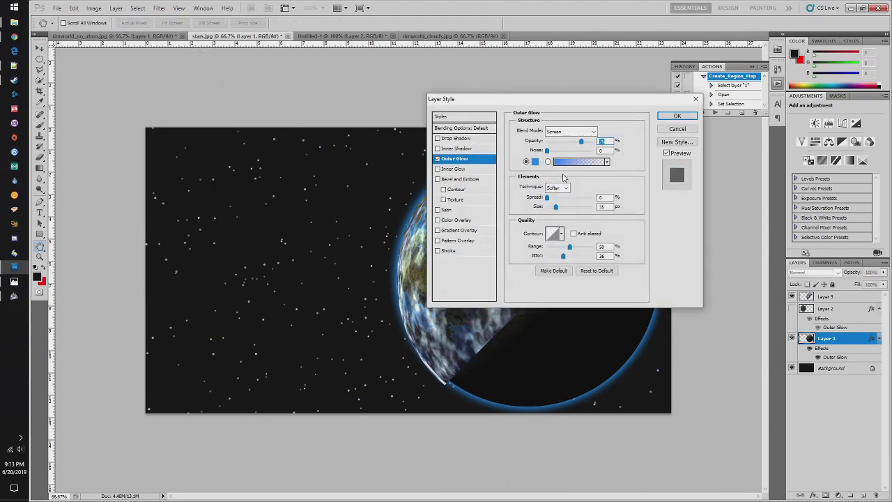
click(437, 160)
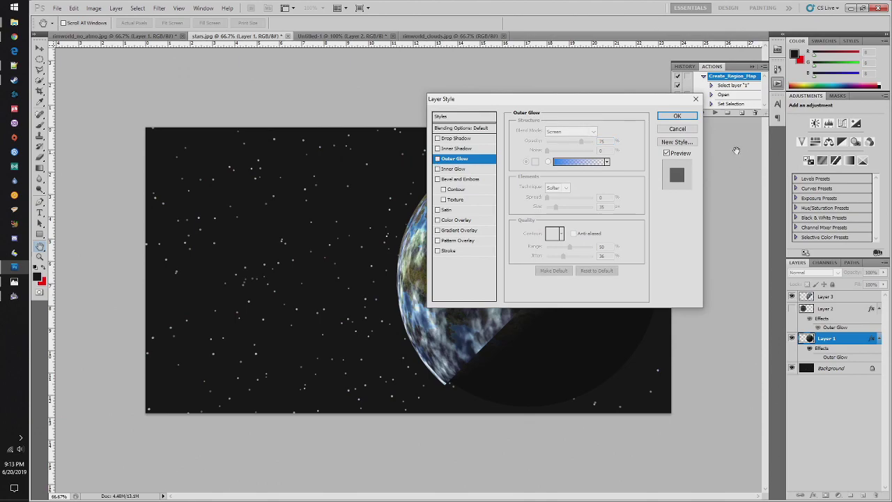
click(677, 116)
drag(502, 210, 518, 222)
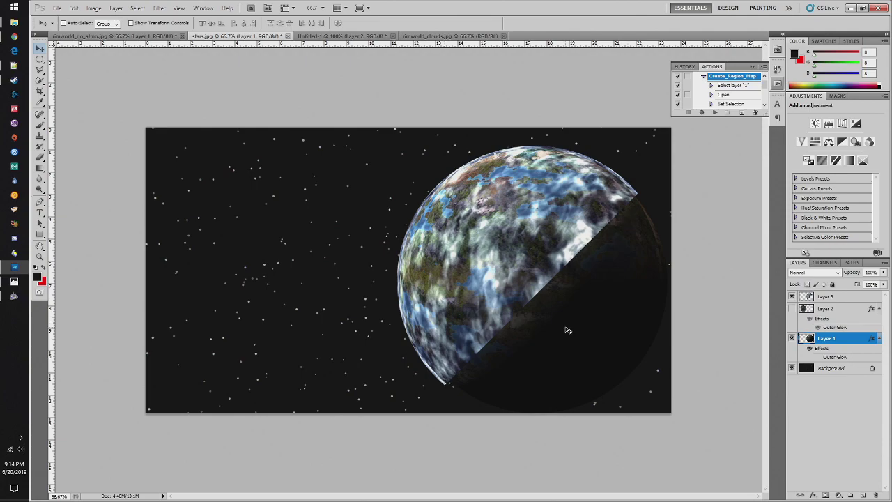
- Select Layers 1–3 in stars.jpg and merge them into a single Layer 3
shift+click(827, 297)
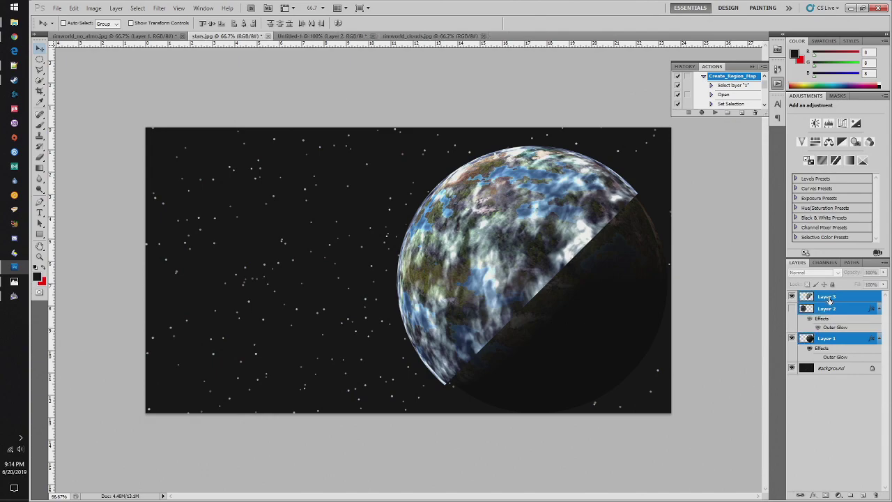
right_click(829, 299)
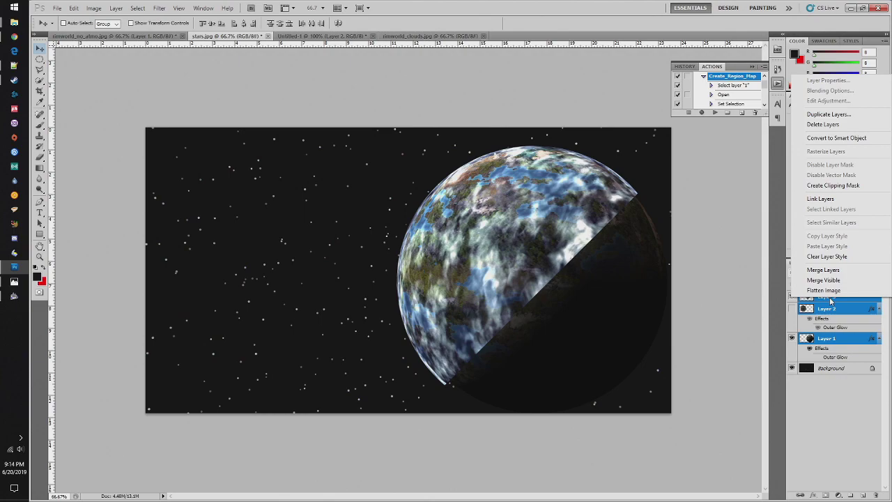
click(337, 36)
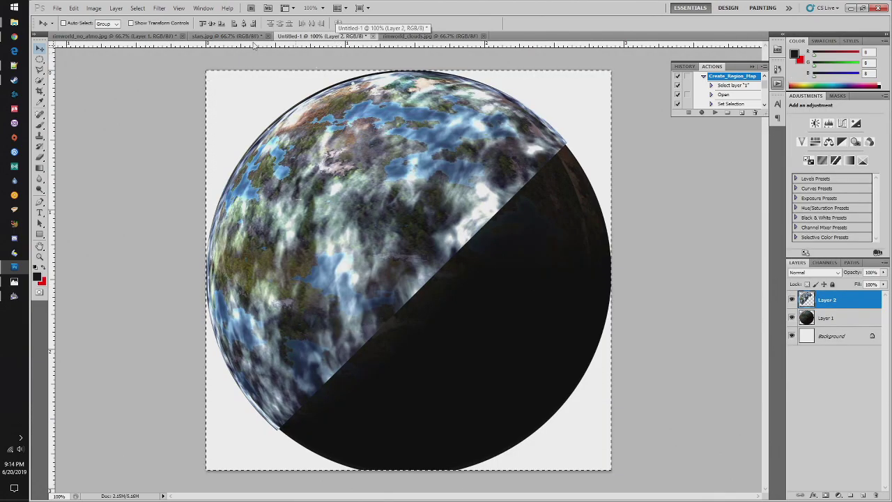
click(192, 37)
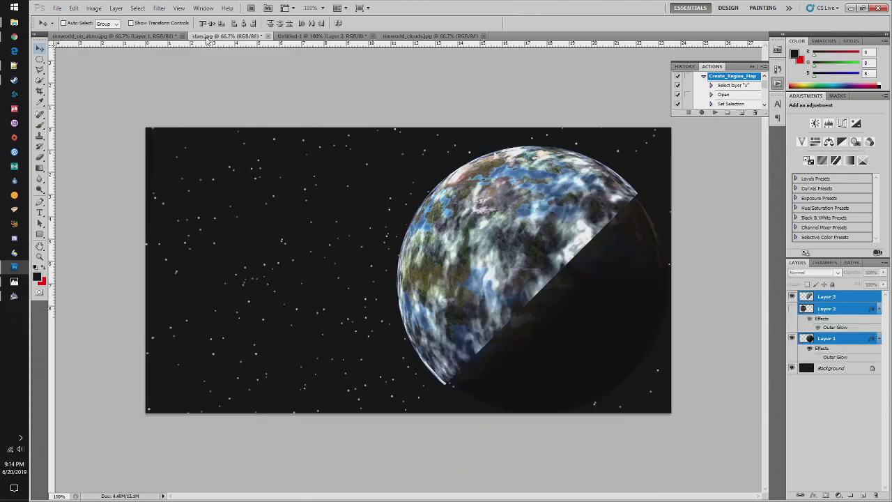
right_click(826, 299)
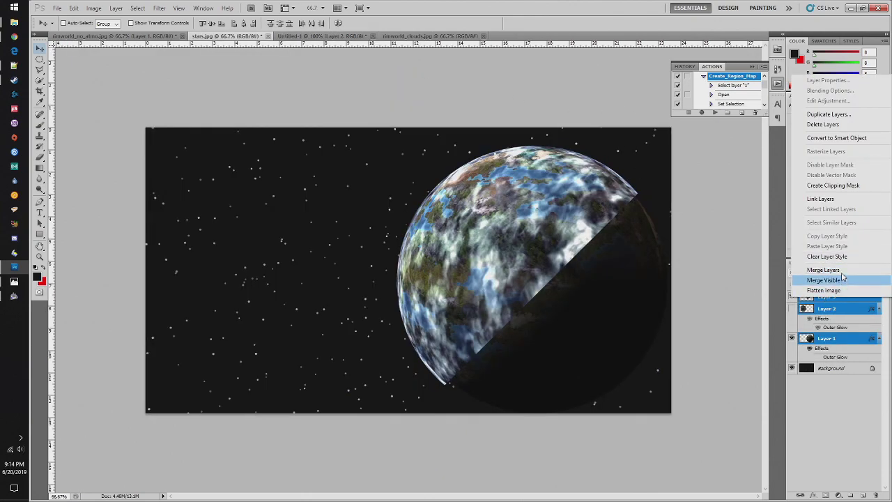
click(842, 275)
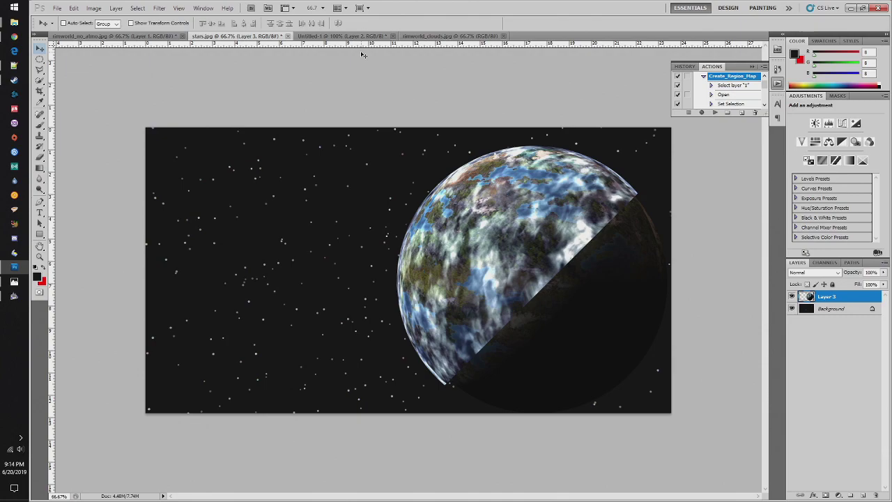
click(96, 9)
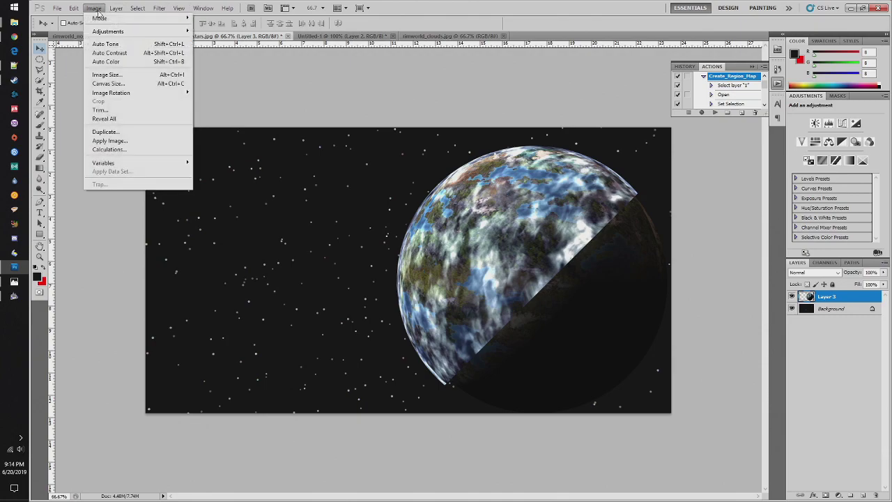
mouse_move(116, 8)
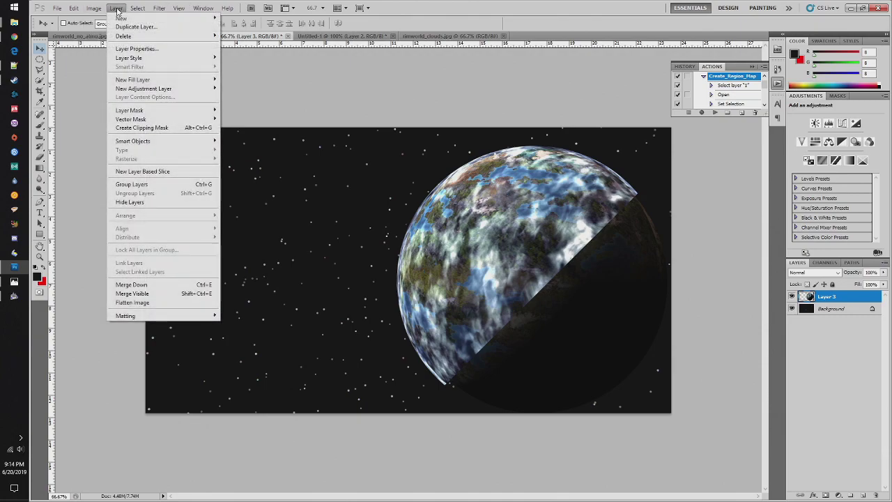
mouse_move(189, 61)
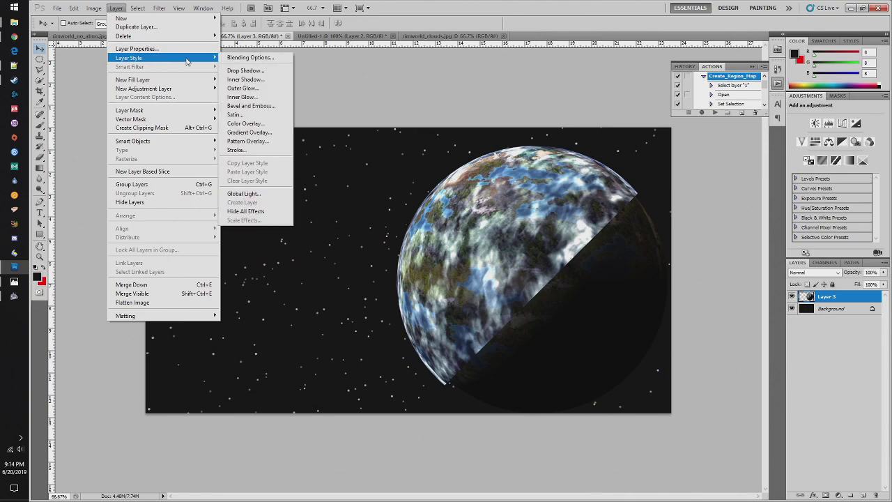
click(250, 88)
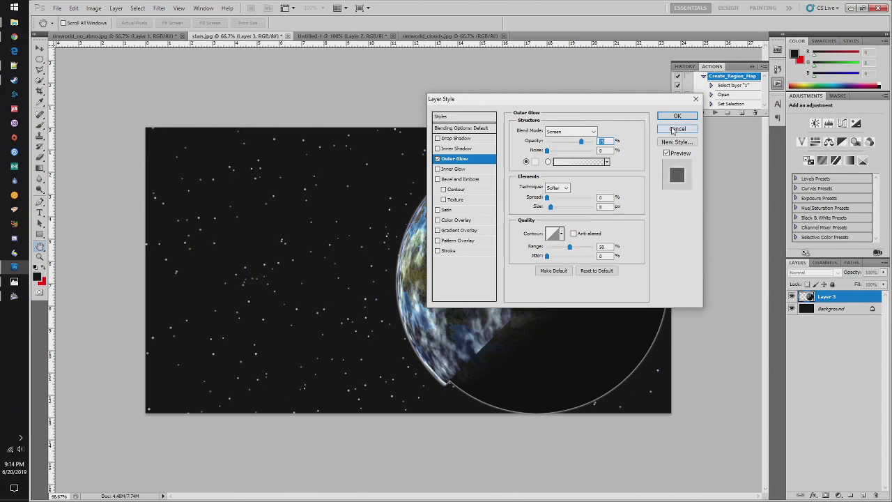
click(676, 130)
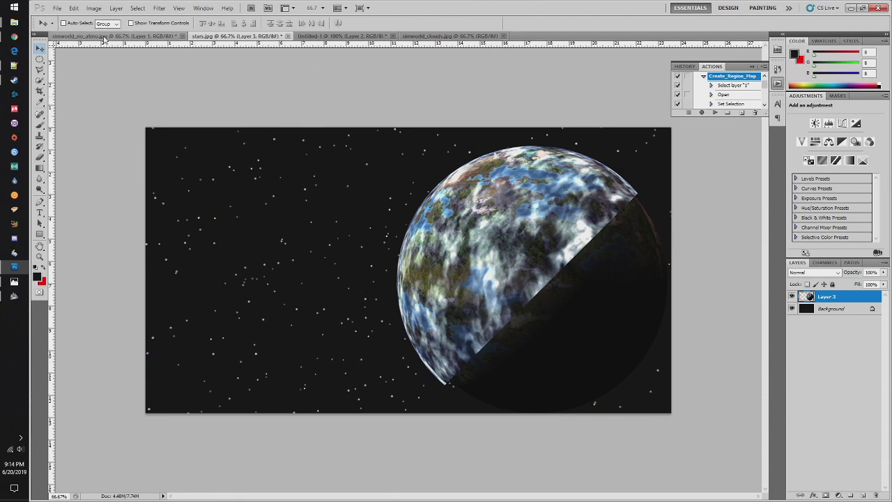
- Switch to rimworld_no_atmo.jpg and toggle Layer 1 off so only the bare dark planet shows
click(108, 36)
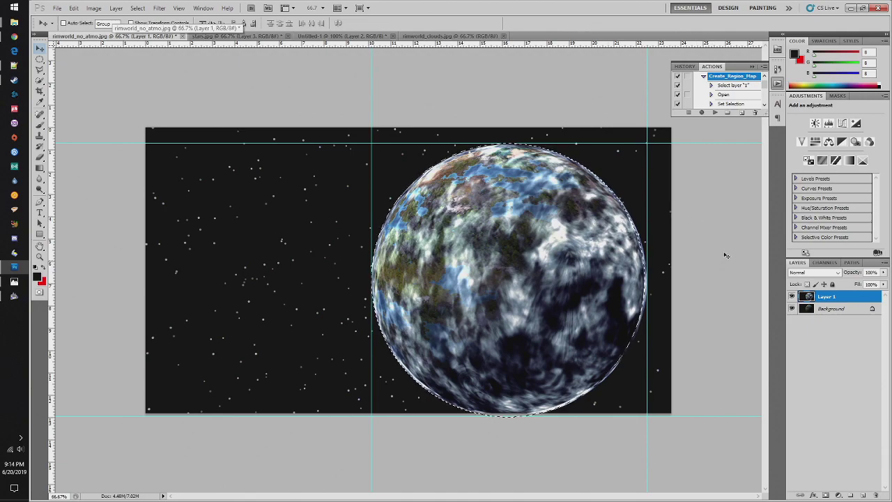
drag(792, 296, 791, 312)
click(792, 308)
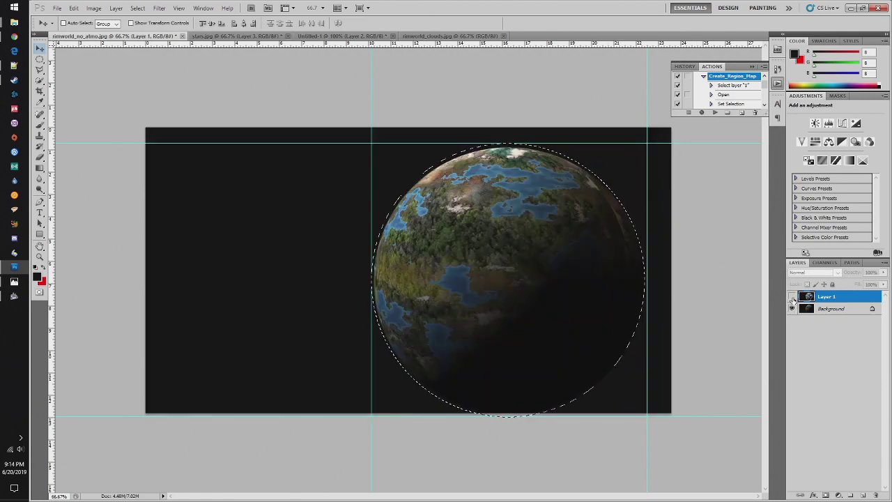
click(792, 296)
click(792, 296)
click(792, 296)
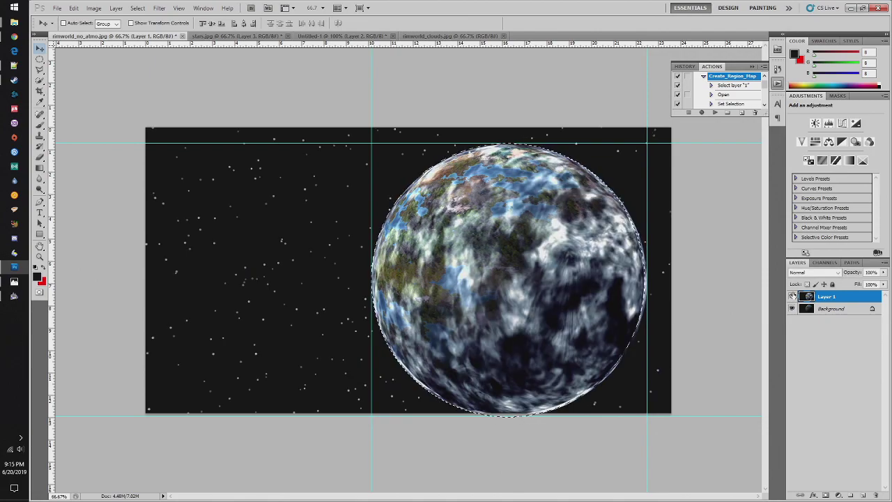
click(792, 297)
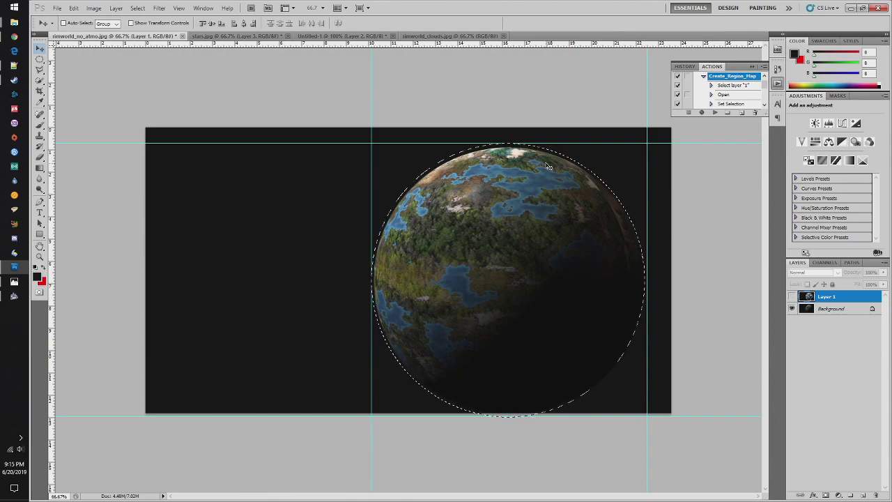
- Drop the old circle and drag the top, left, right and bottom guides to the planet's edges
click(40, 60)
click(124, 75)
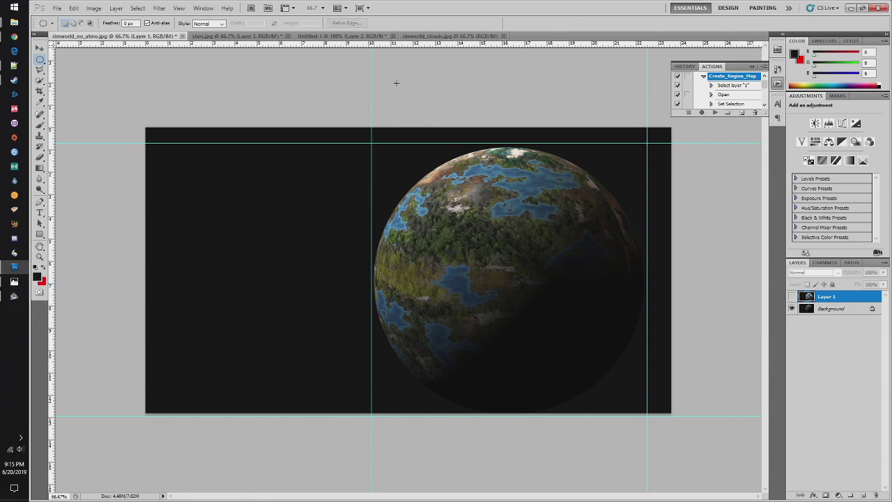
click(40, 48)
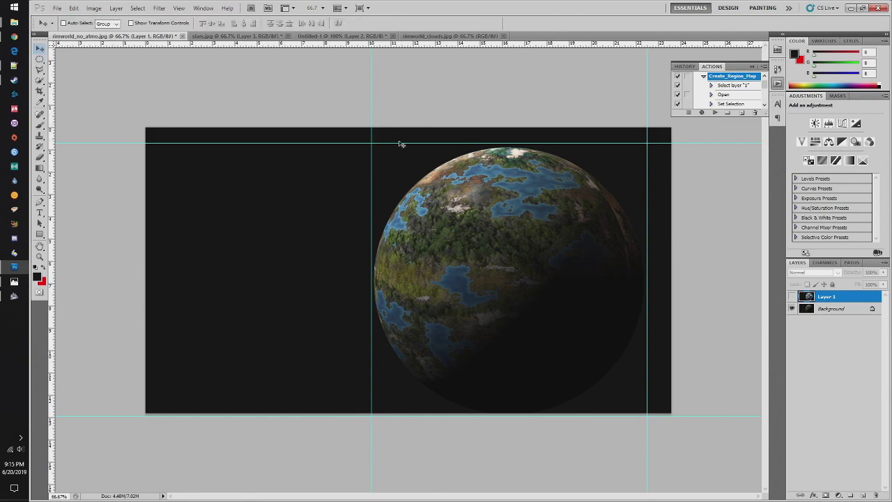
drag(399, 143, 408, 147)
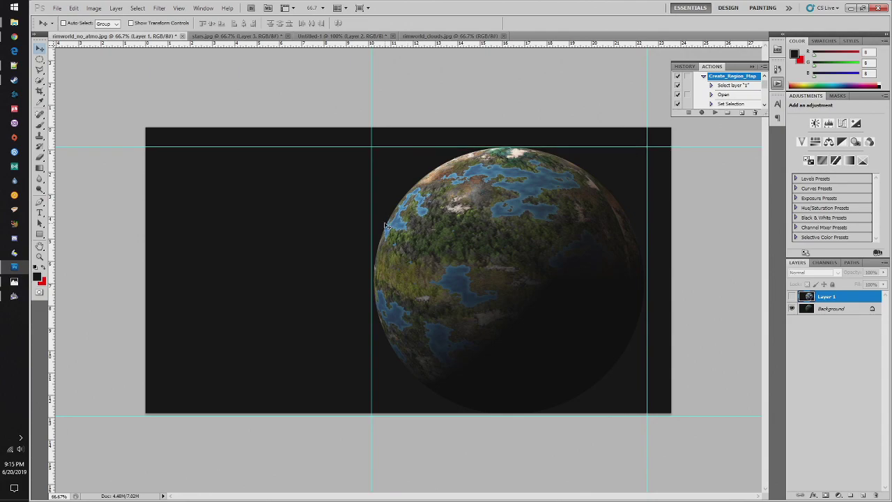
mouse_move(372, 232)
mouse_down()
mouse_move(335, 229)
mouse_move(374, 227)
mouse_up()
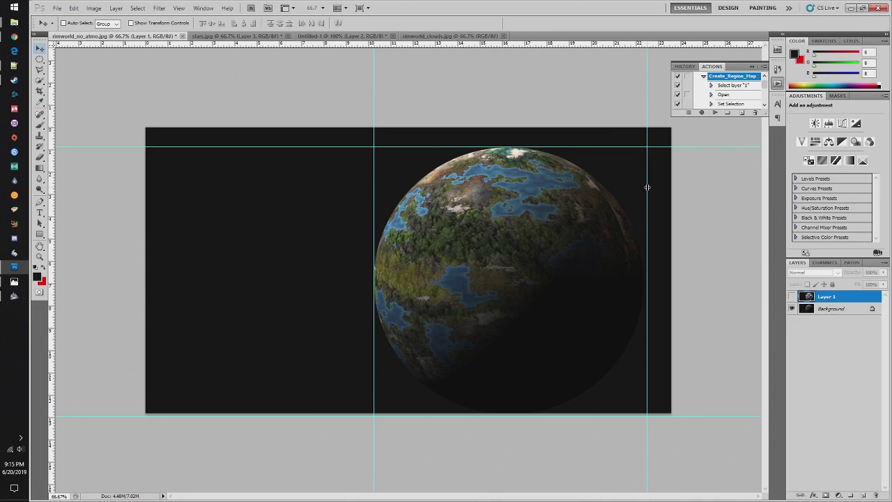
drag(647, 187, 715, 187)
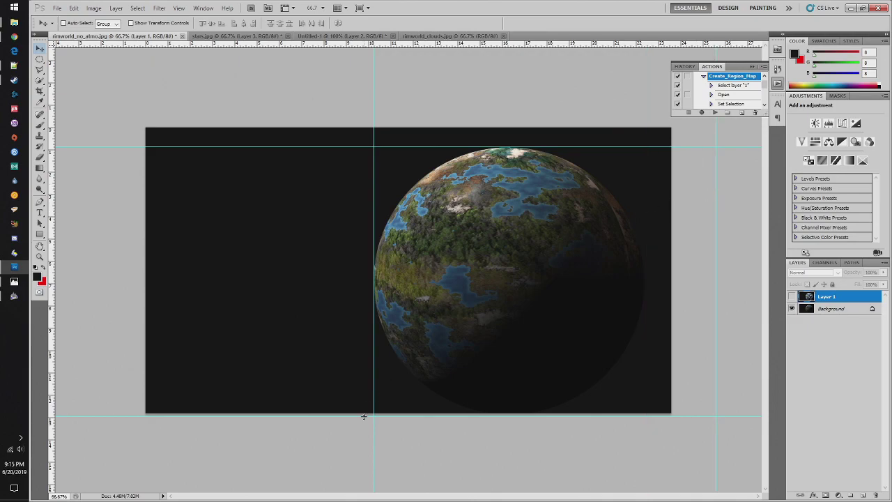
drag(352, 416, 354, 466)
click(40, 60)
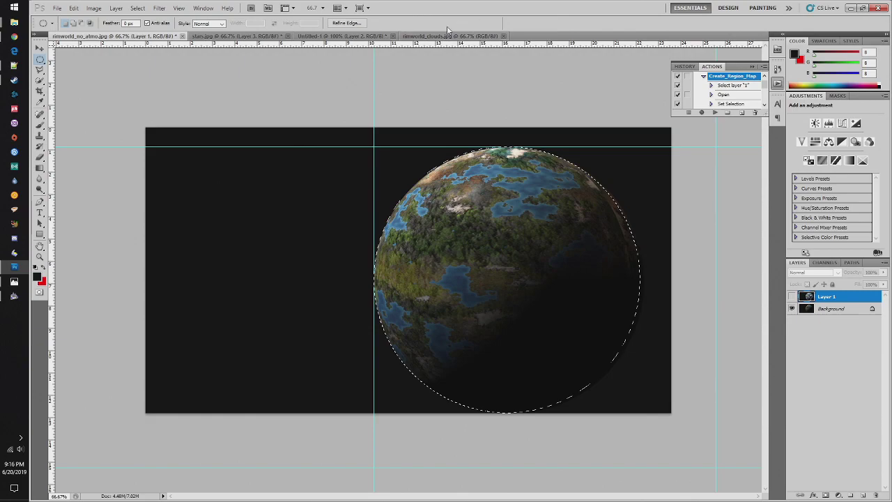
- In Untitled-1, hide the cloud and dark planet layers, then paste and undo the half-planet paste
click(341, 36)
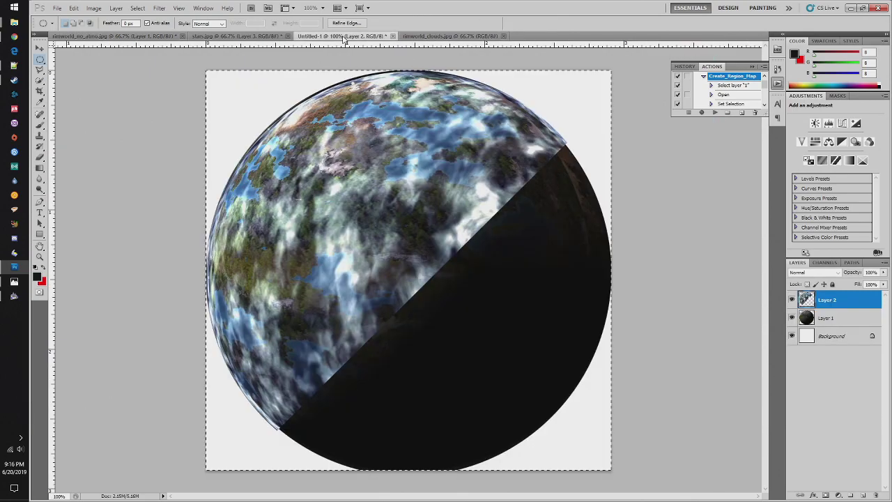
click(791, 300)
click(791, 318)
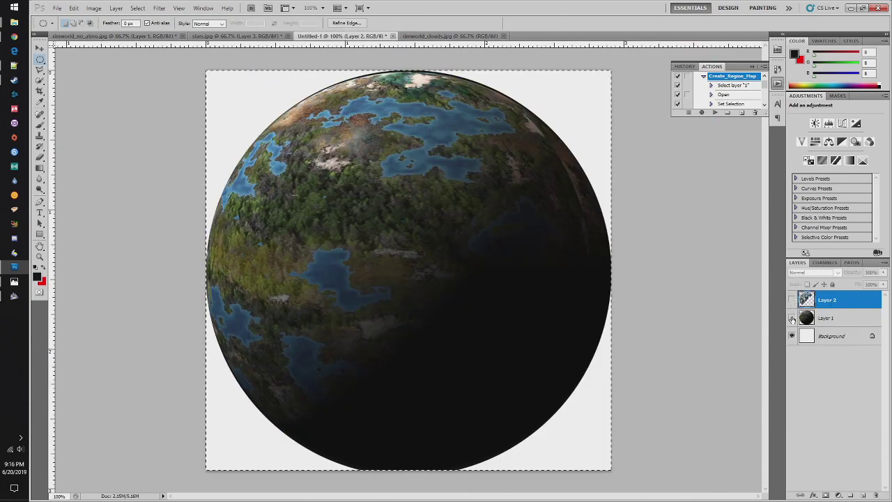
key(ctrl+v)
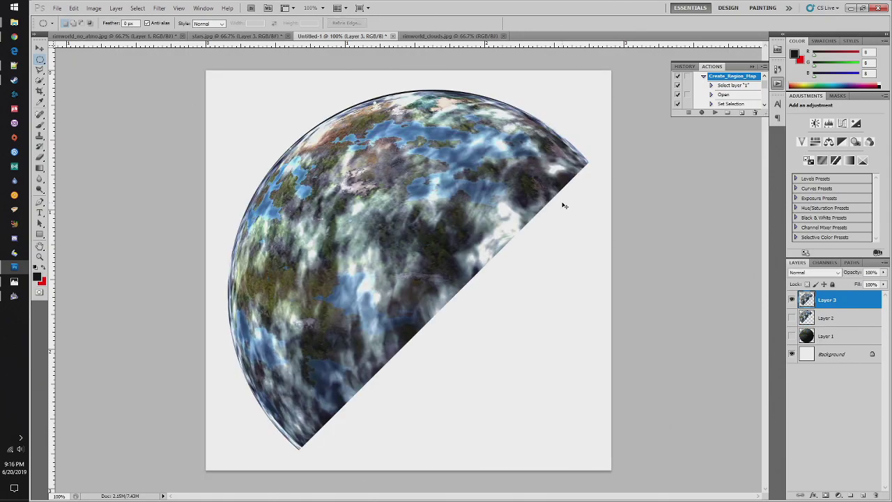
key(ctrl+z)
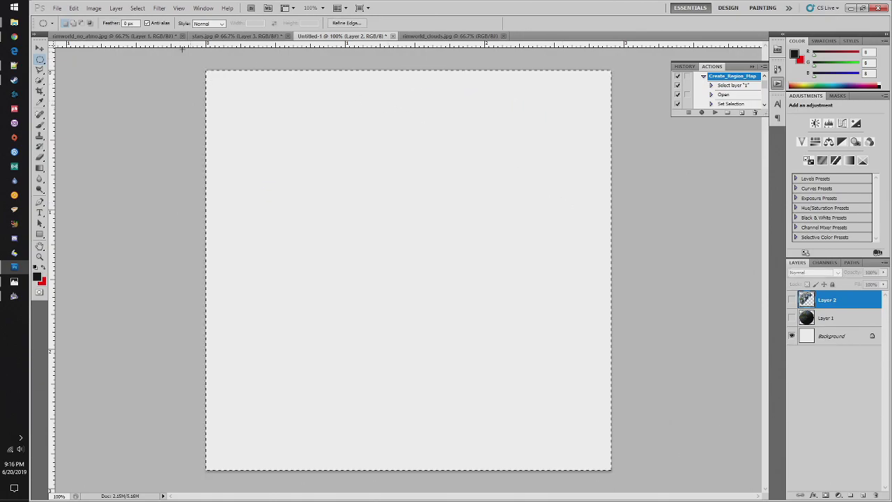
- Copy the planet from rimworld_no_atmo's Background layer and paste it into Untitled-1 as Layer 3
click(145, 36)
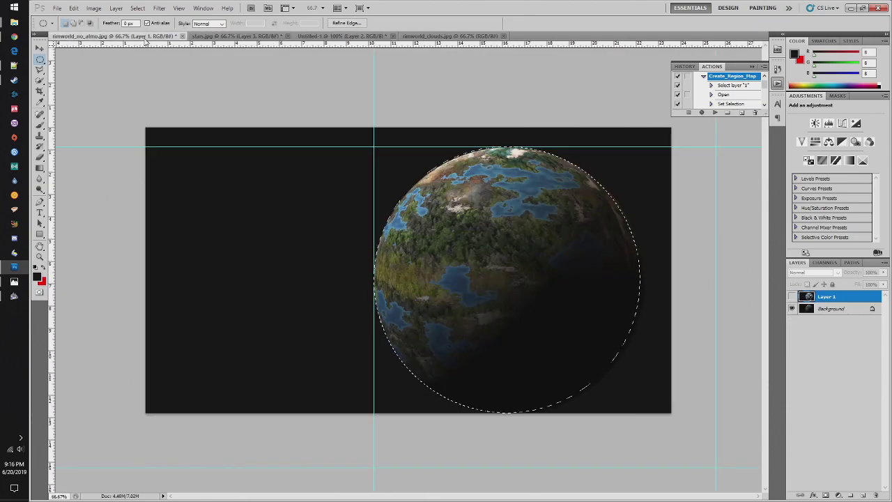
click(838, 310)
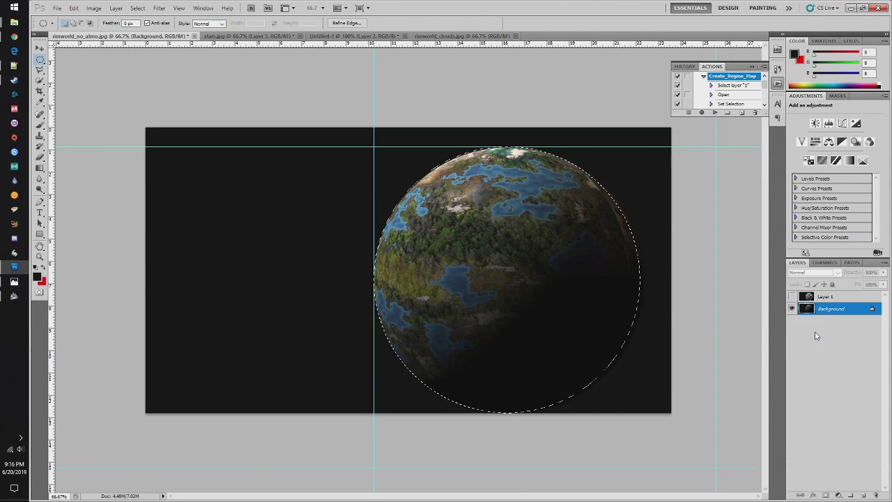
click(73, 8)
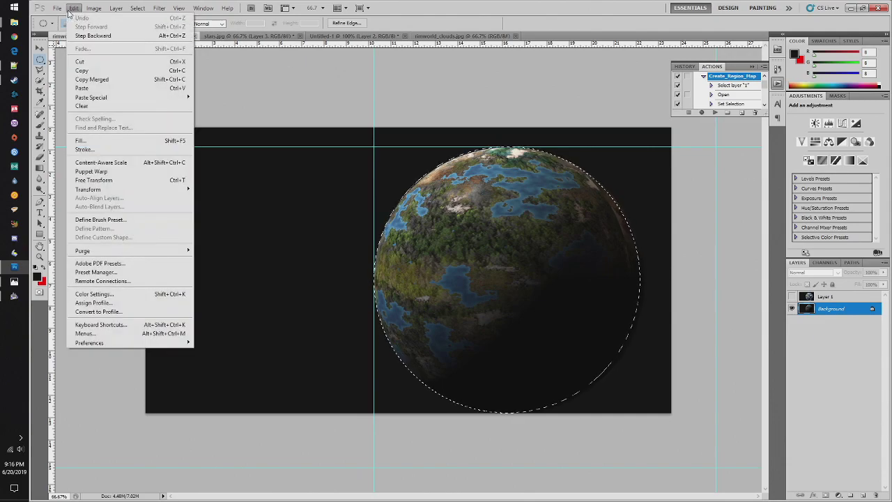
click(104, 72)
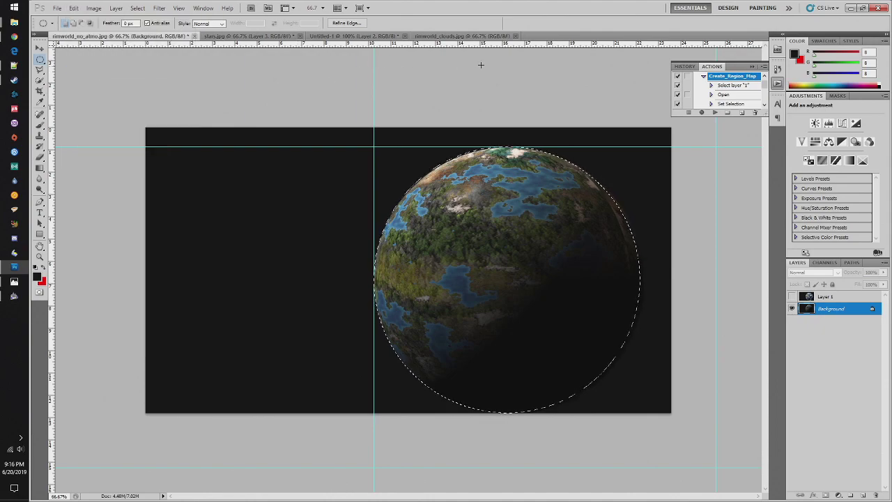
click(326, 37)
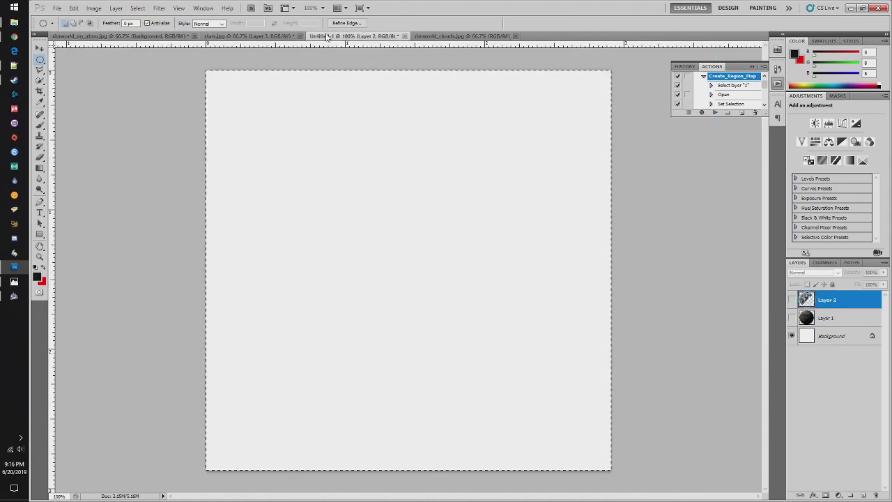
key(ctrl+v)
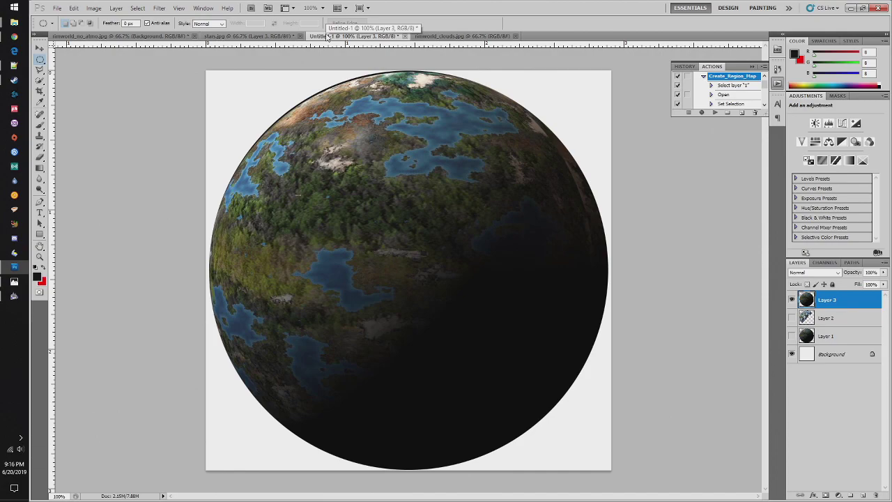
click(109, 36)
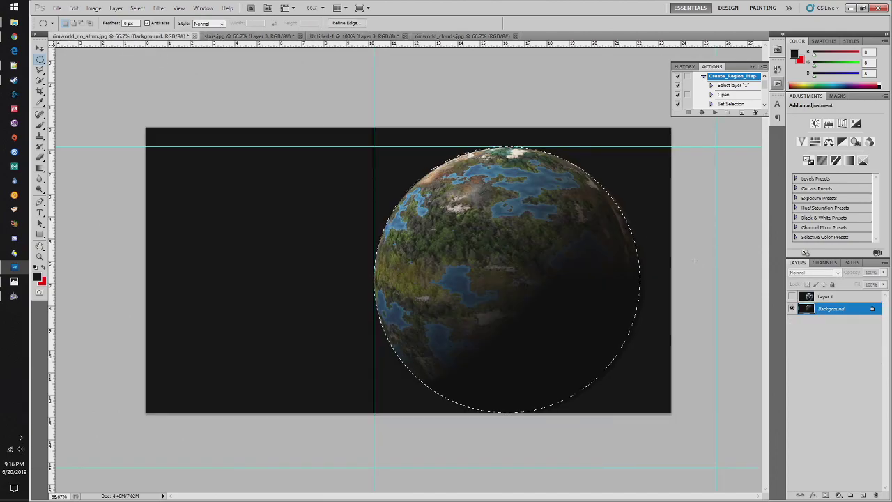
- Show Layer 1, Copy Merged the cloudy planet, and paste it into Untitled-1 as Layer 4
click(791, 296)
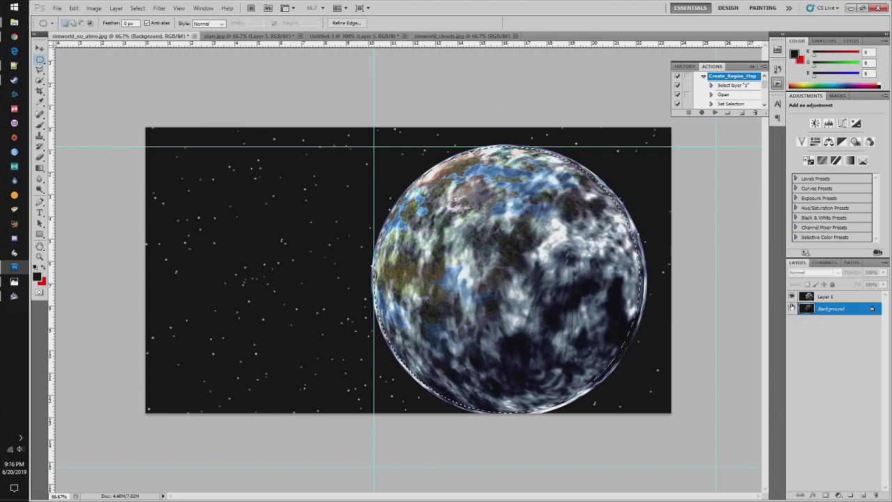
click(74, 9)
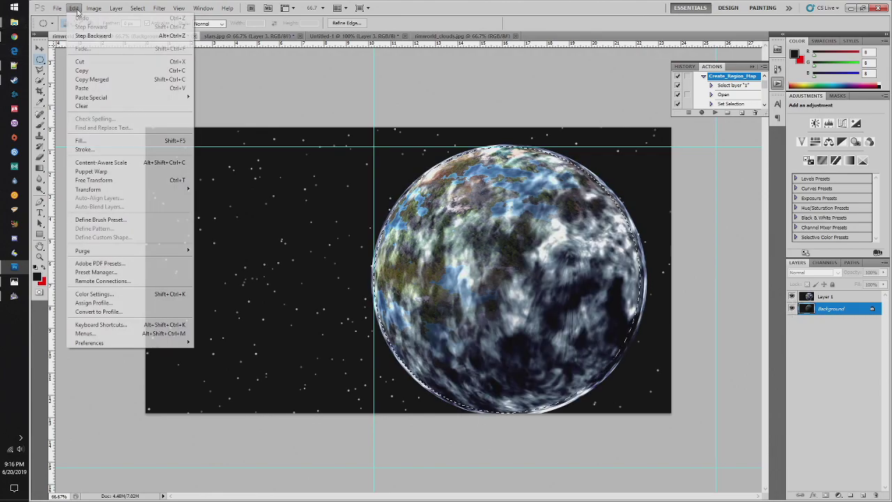
click(81, 79)
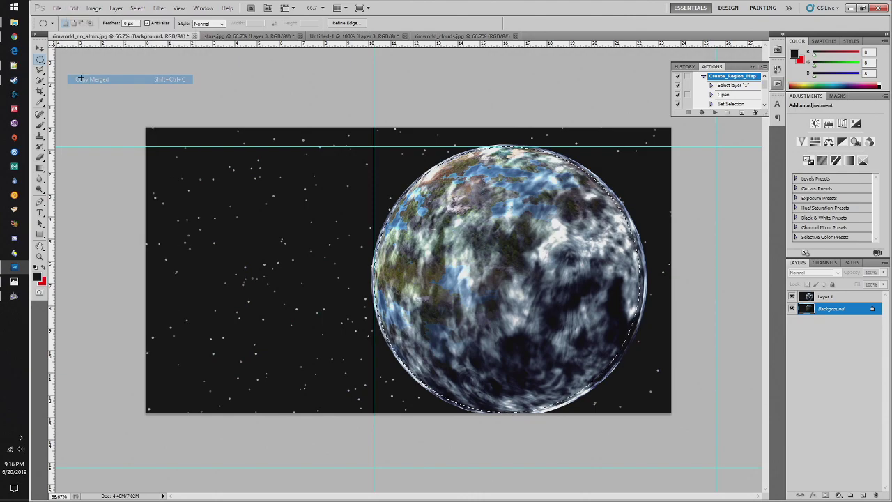
click(331, 37)
key(ctrl+v)
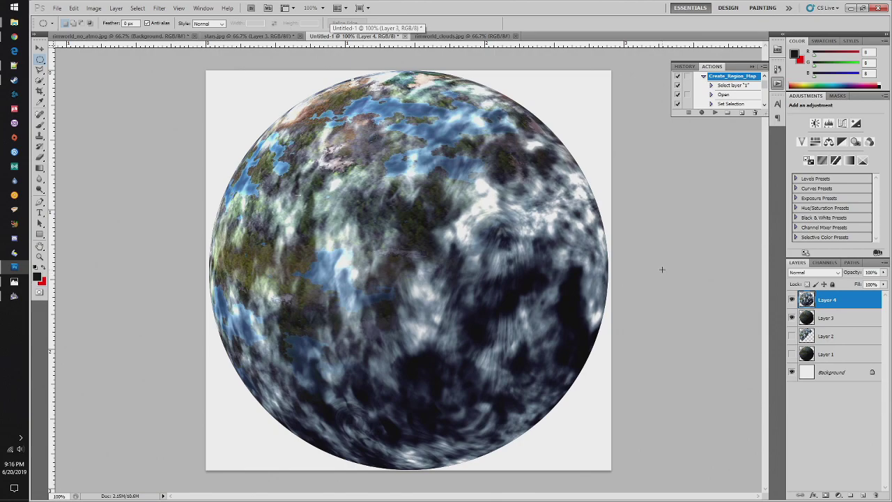
- Compare Layer 3 and the cloud Layer 4 by toggling visibility, leaving Layer 4 hidden
click(792, 317)
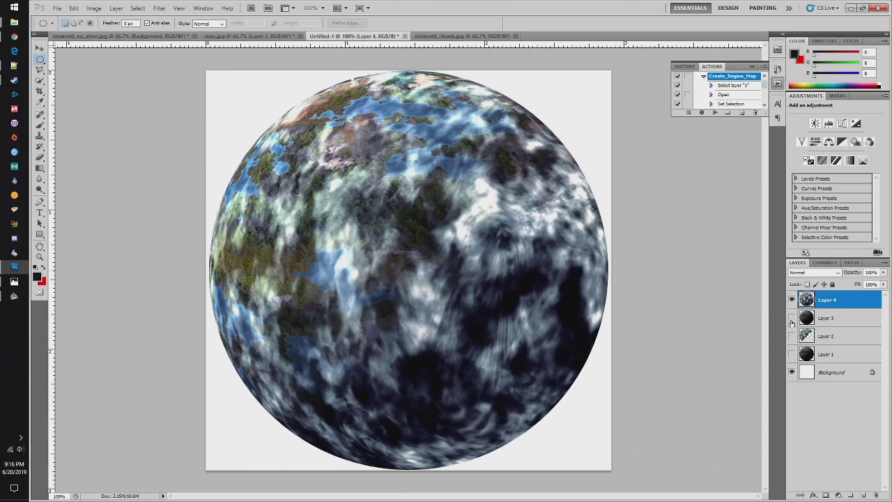
click(791, 317)
click(791, 301)
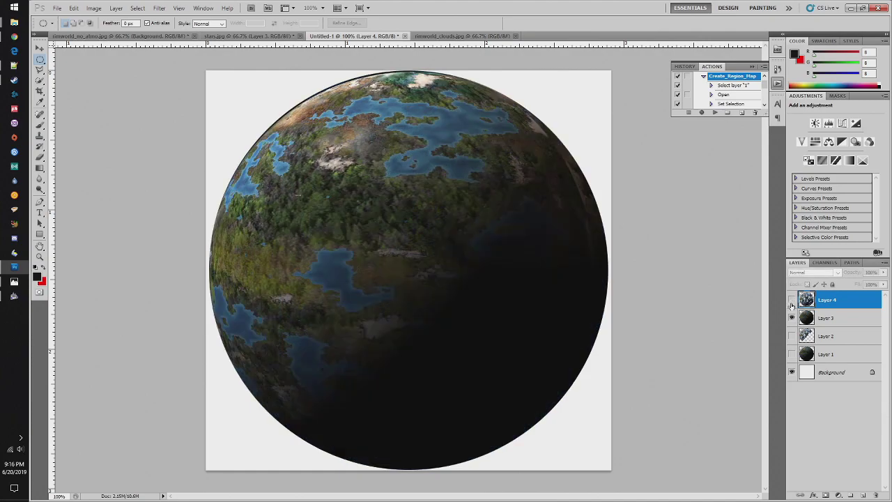
click(792, 301)
click(792, 301)
click(792, 301)
click(792, 301)
click(792, 301)
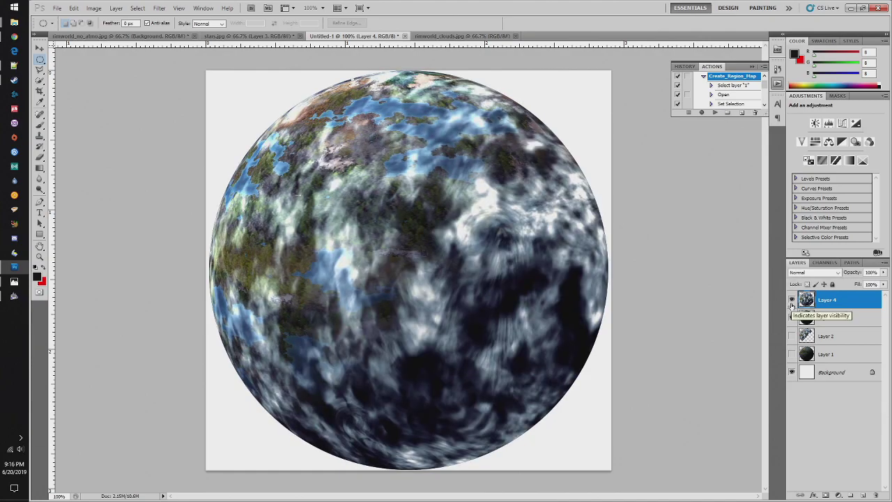
click(791, 301)
click(791, 301)
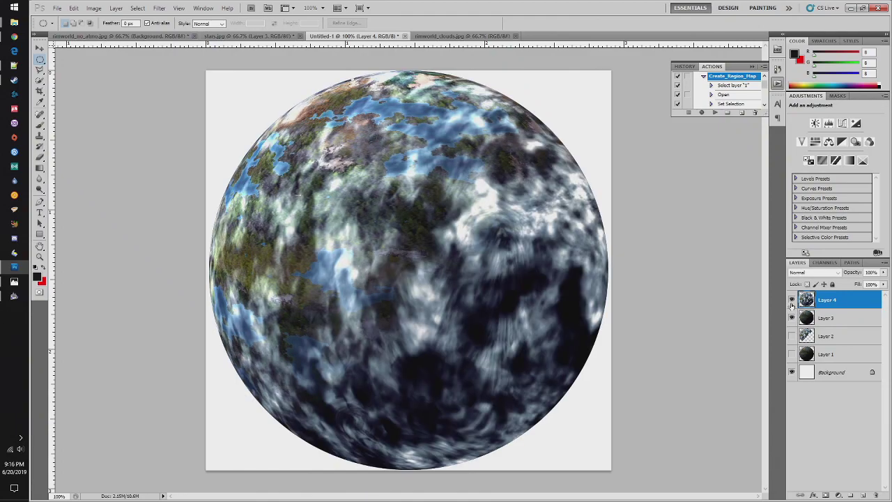
click(791, 301)
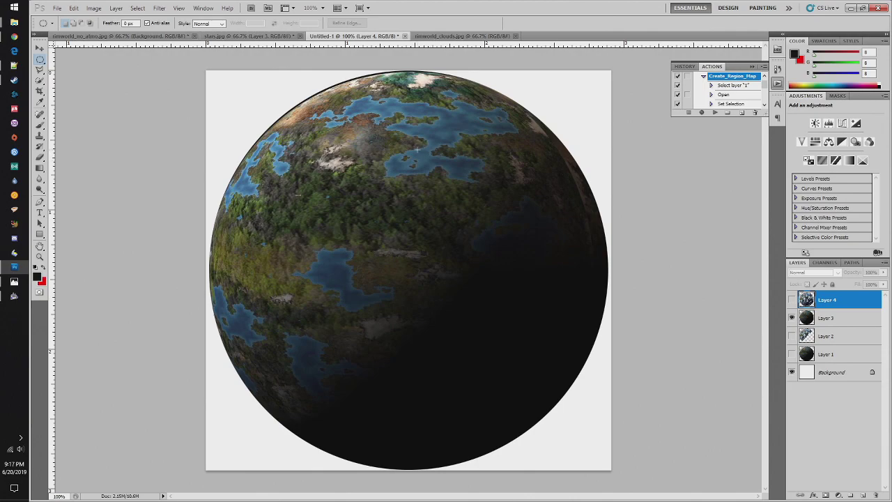
- Move the ruler zero point to near the planet's centre
click(39, 69)
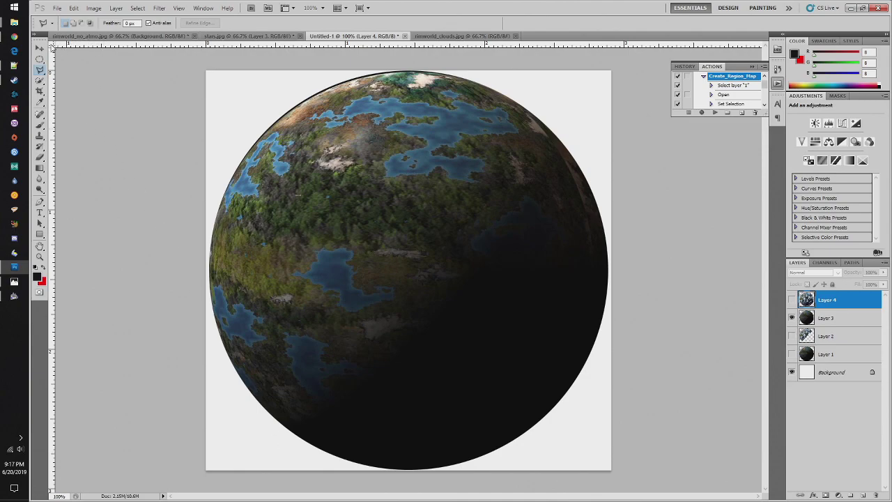
drag(53, 47, 150, 124)
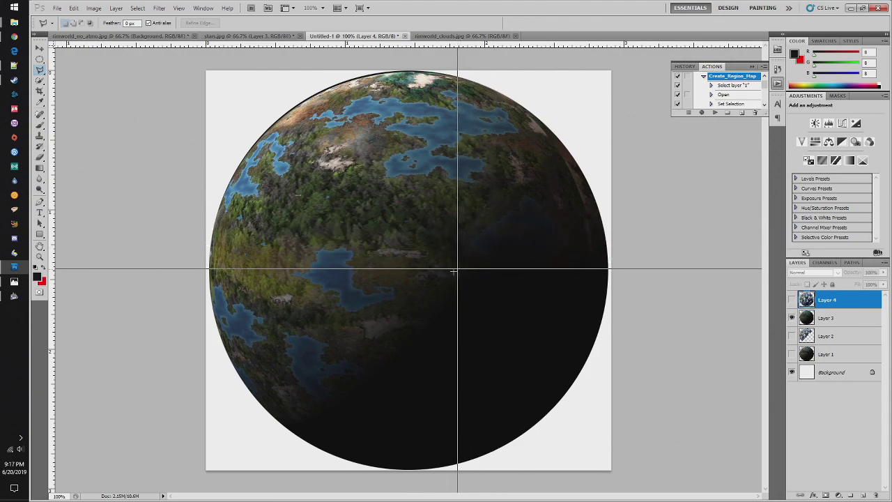
drag(452, 277, 451, 277)
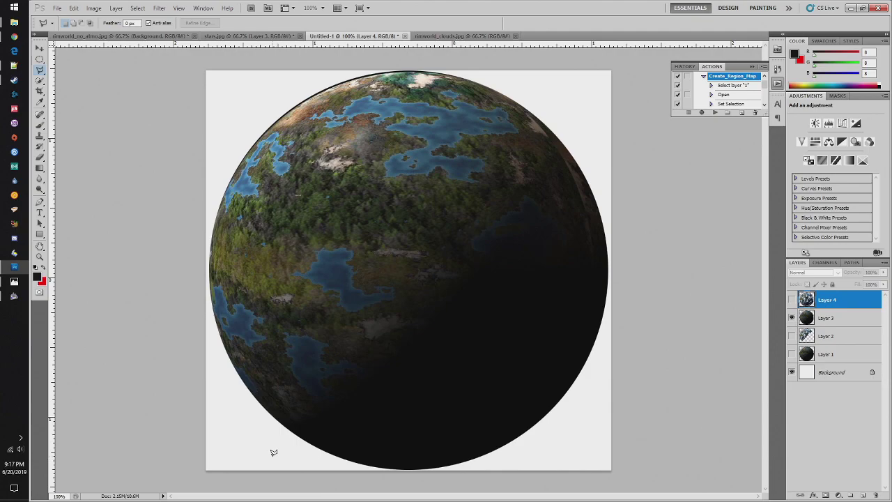
- Draw two test polygon selections near the planet's upper right, then discard them
click(516, 209)
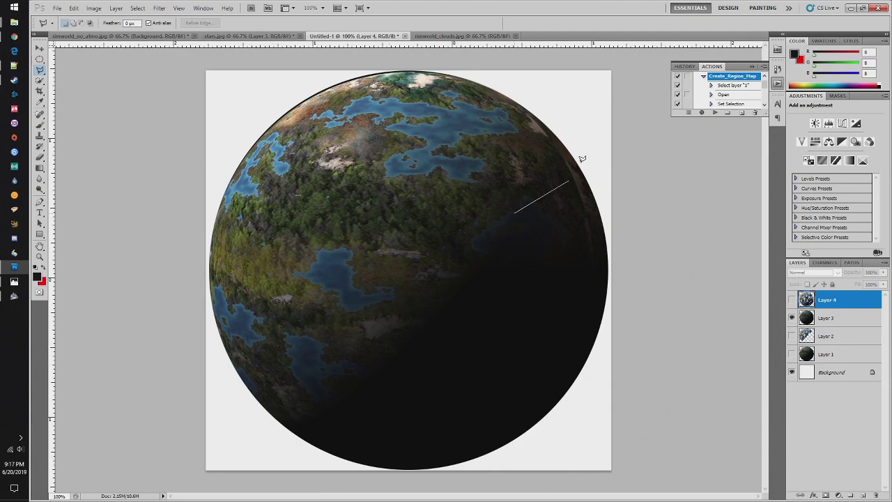
click(599, 120)
click(635, 110)
double_click(631, 140)
click(526, 91)
click(580, 104)
click(637, 88)
click(612, 136)
click(570, 129)
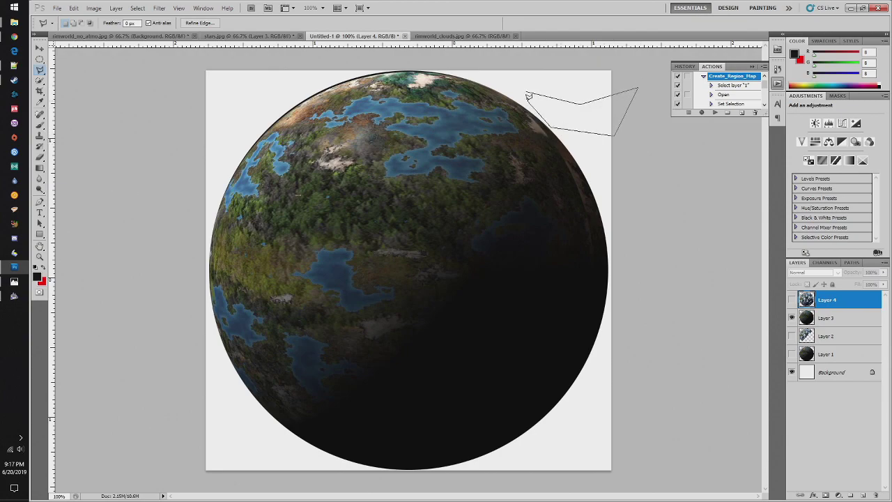
double_click(575, 124)
key(m)
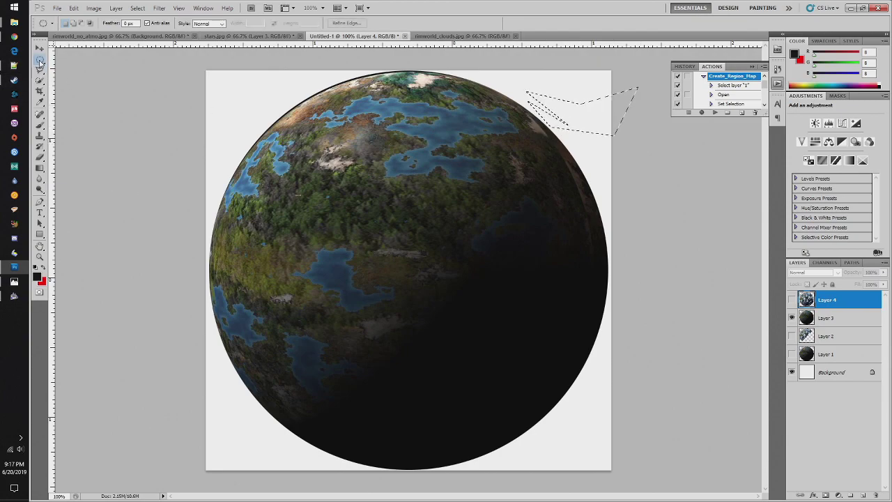
key(ctrl+d)
click(40, 69)
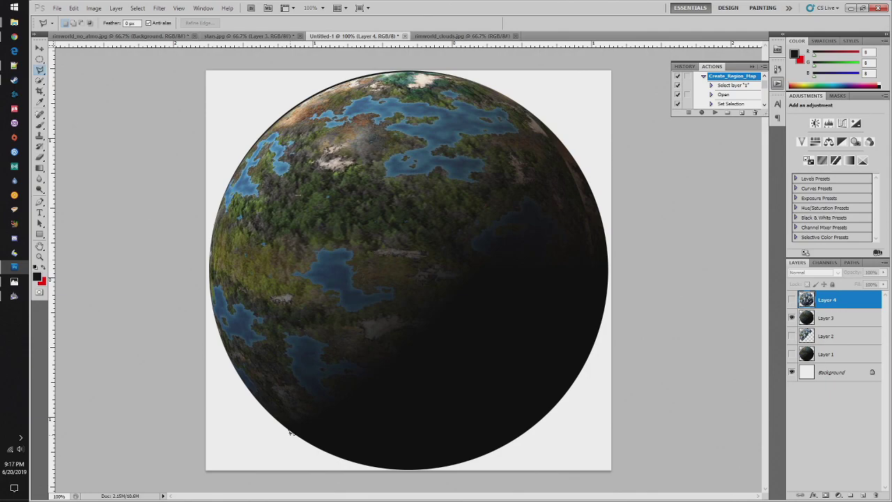
- Select the planet's lower-right diagonal half, show Layer 4, and cut that half away
click(291, 433)
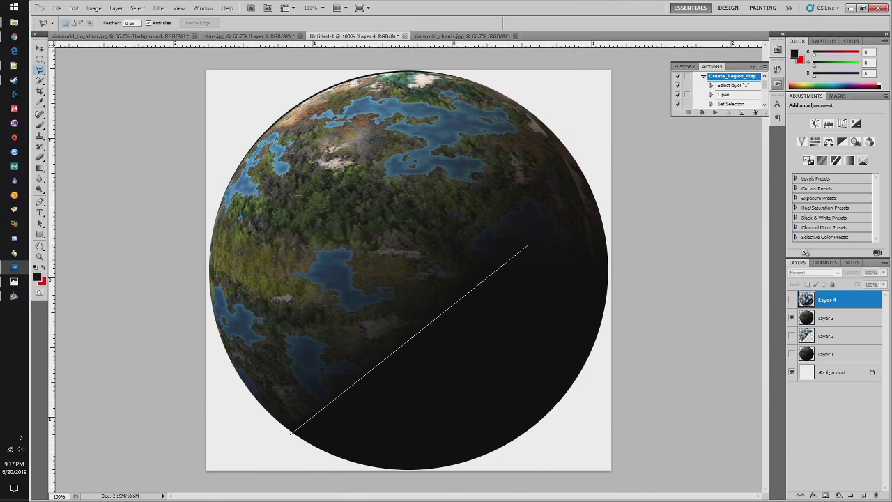
click(598, 129)
click(700, 421)
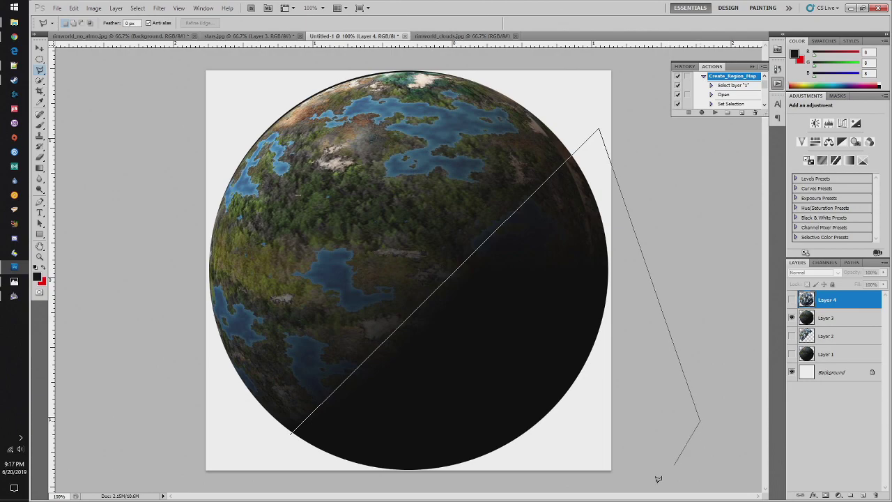
click(603, 488)
double_click(209, 479)
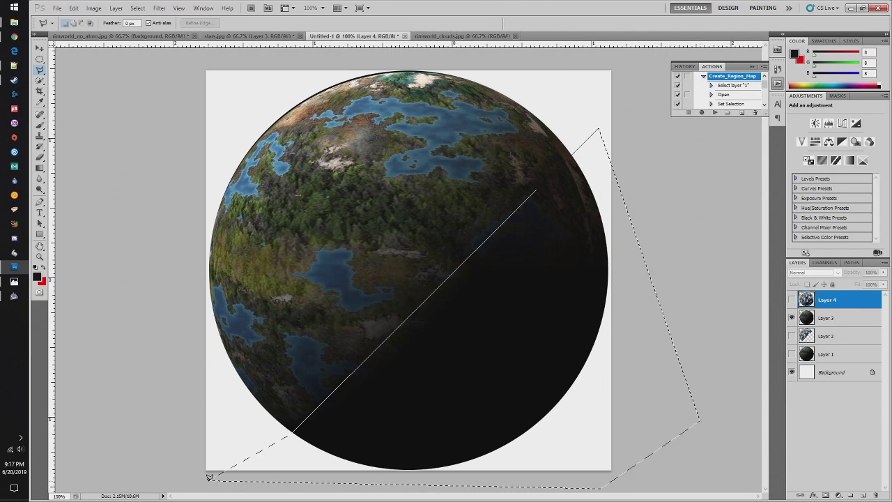
click(792, 299)
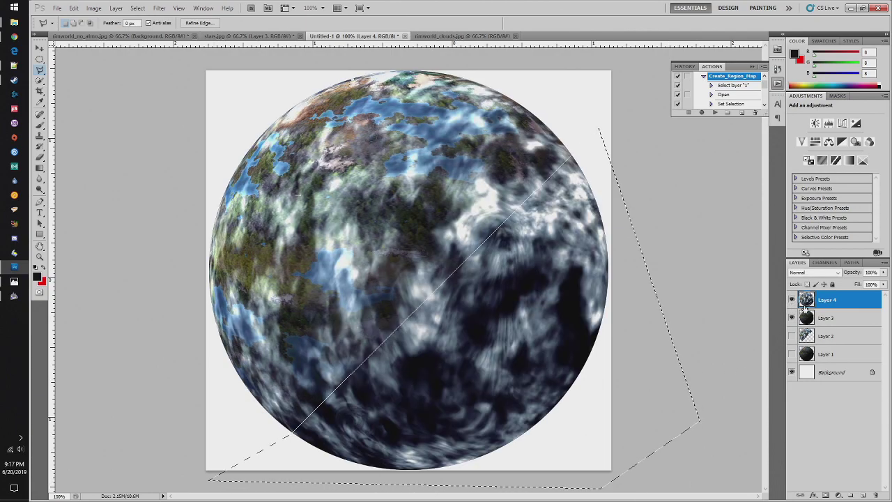
click(74, 8)
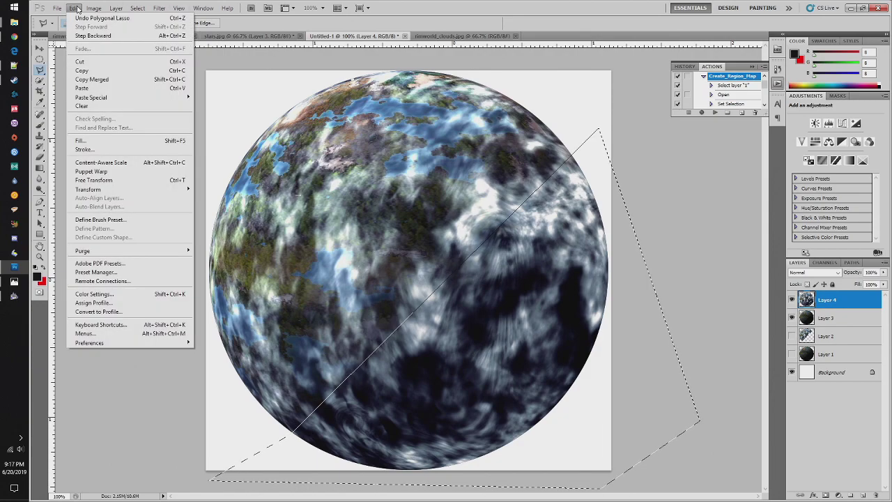
click(77, 61)
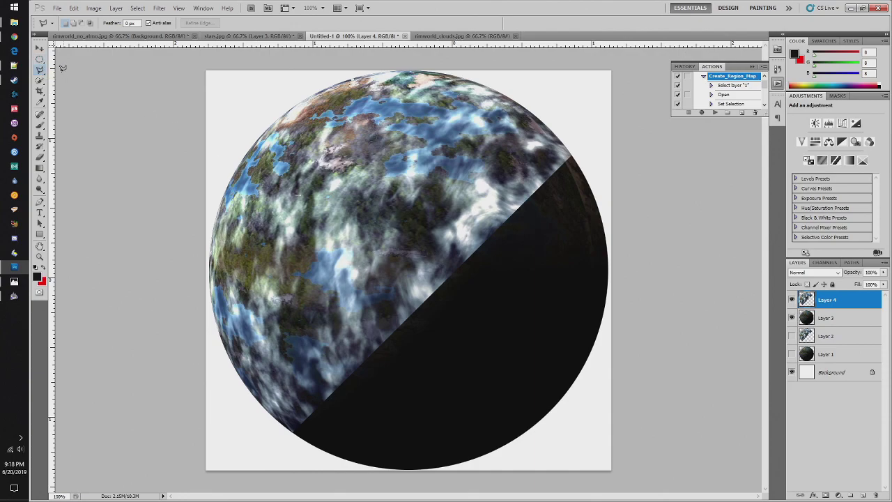
- Delete Layer 1 and Layer 2 together, then select the cloud Layer 4
click(40, 49)
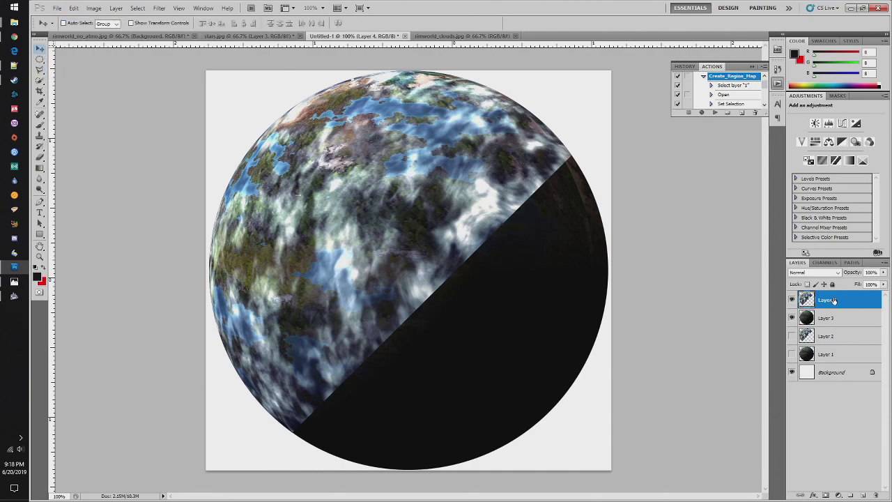
click(823, 337)
right_click(823, 337)
click(846, 344)
ctrl+click(830, 355)
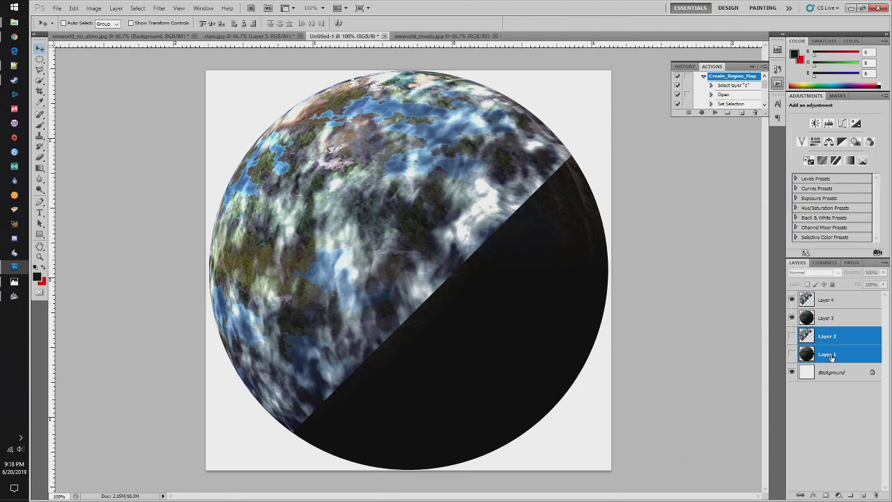
right_click(830, 357)
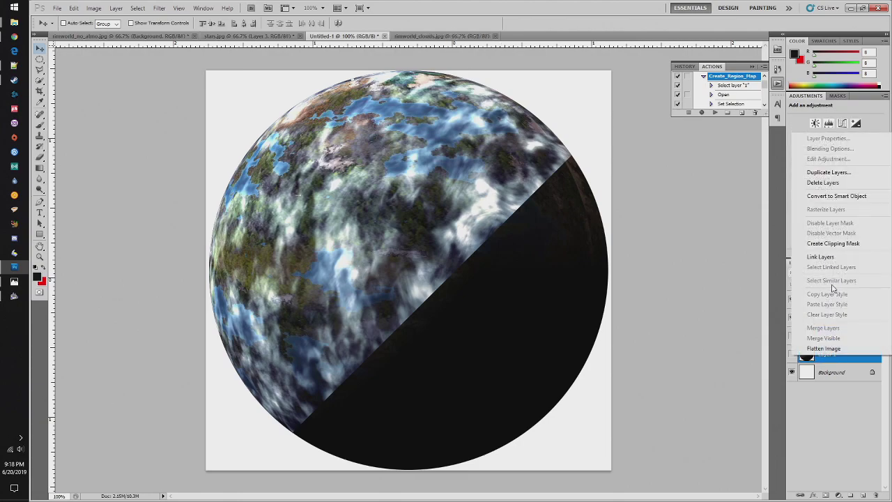
click(823, 182)
click(424, 191)
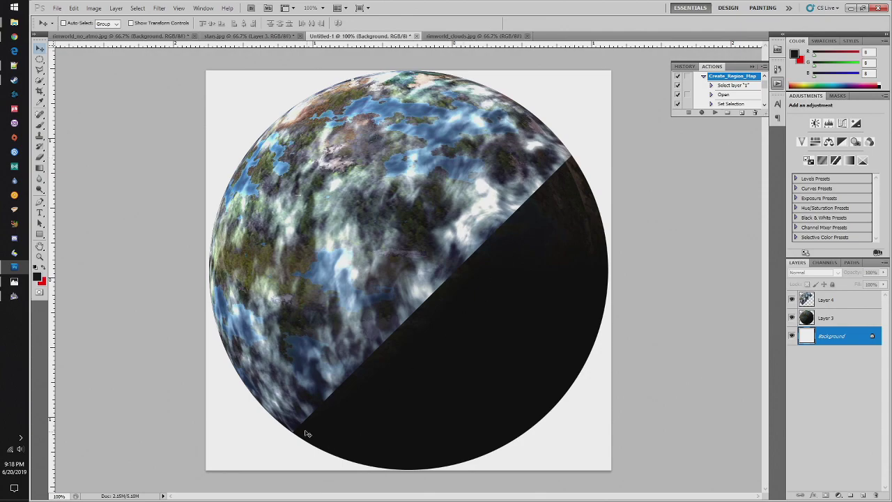
click(827, 304)
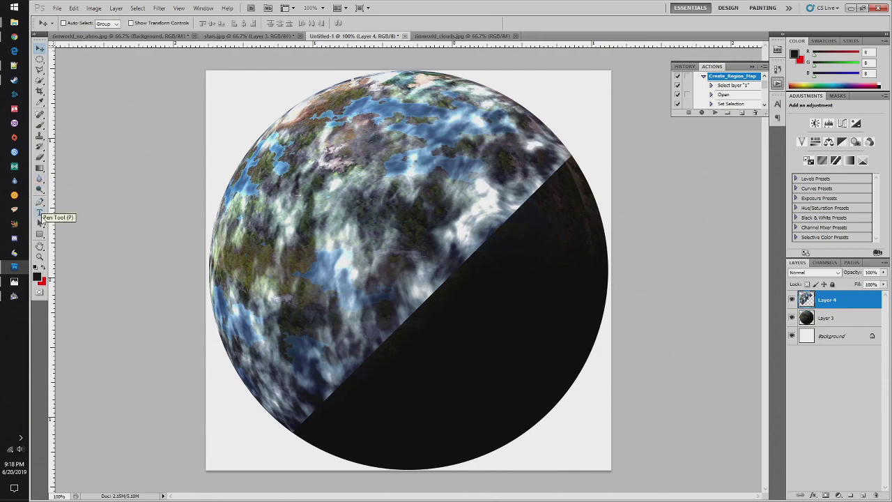
- Set a Soft Round 30 px airbrush tip and paint black along the diagonal shadow edge
click(40, 158)
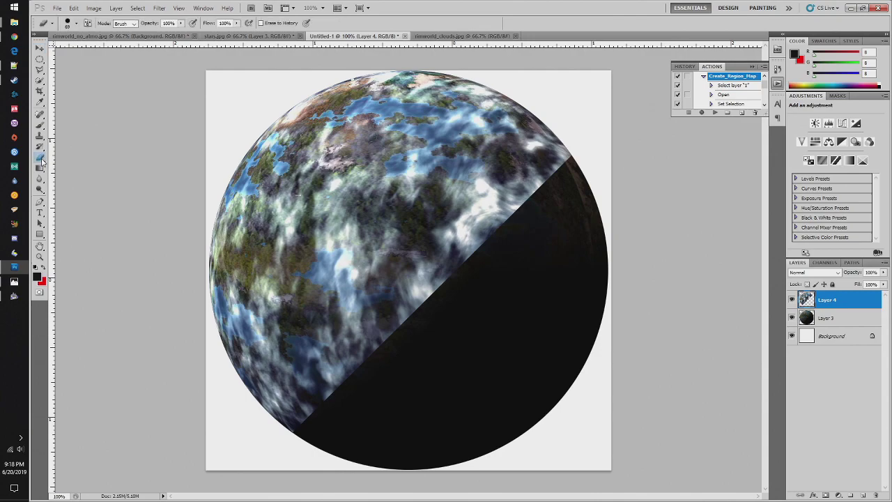
click(42, 161)
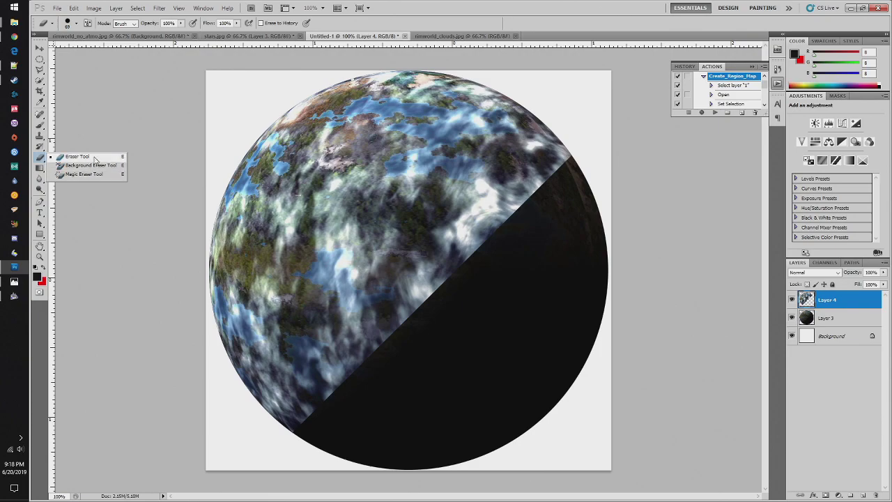
click(179, 8)
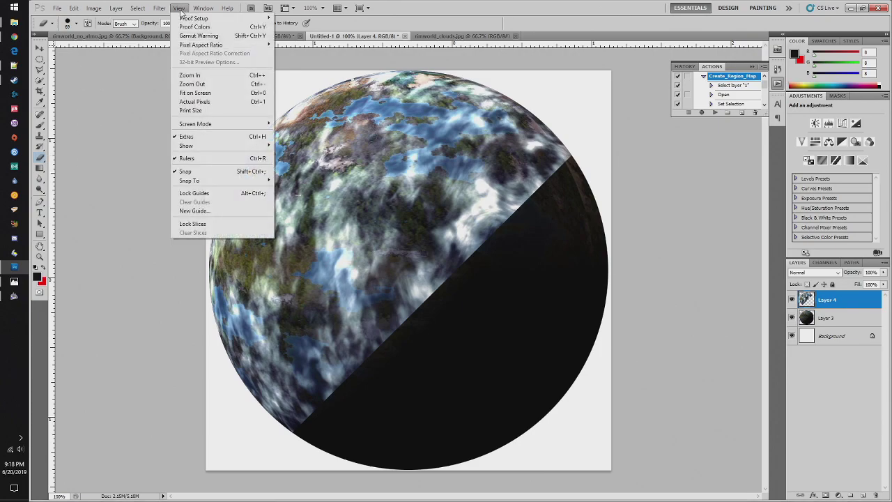
mouse_move(203, 8)
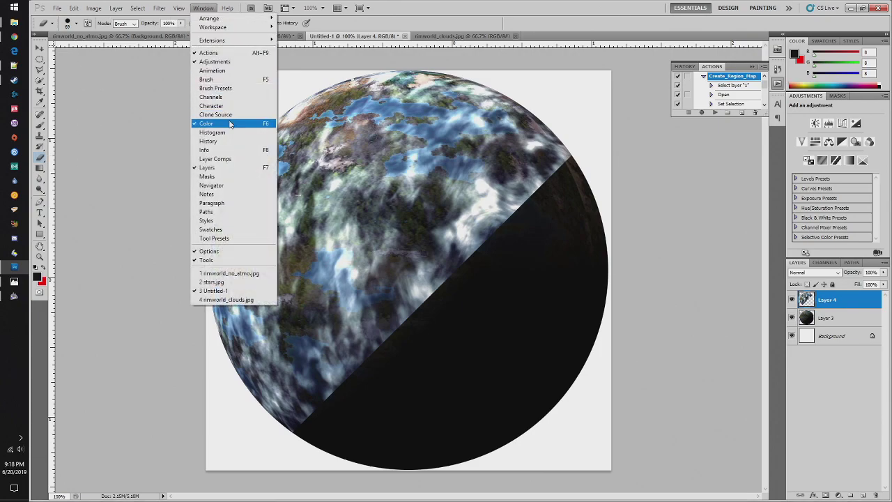
click(230, 81)
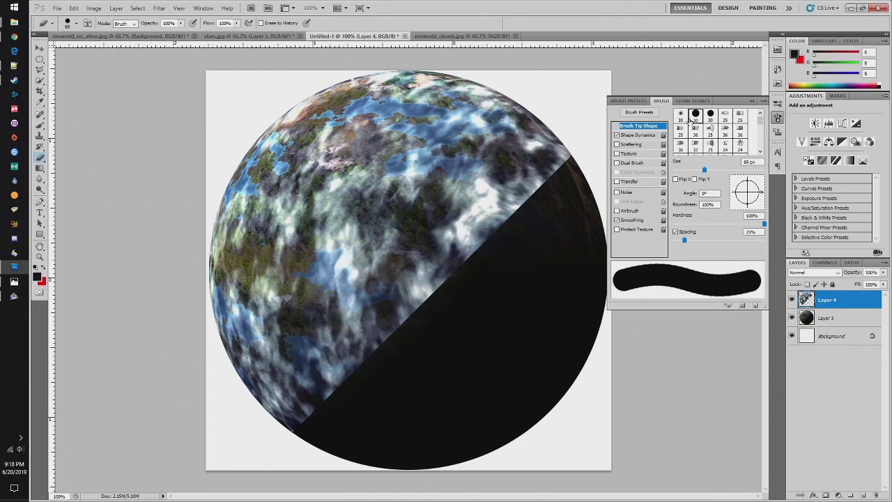
click(681, 117)
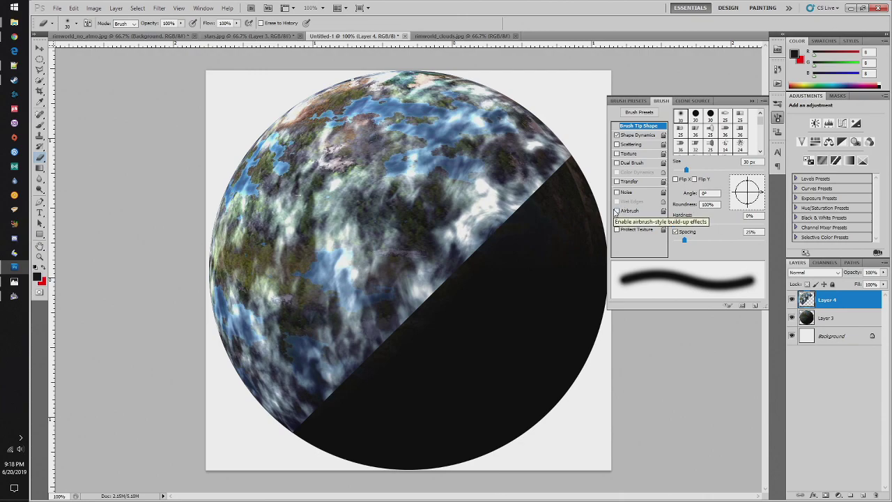
click(617, 210)
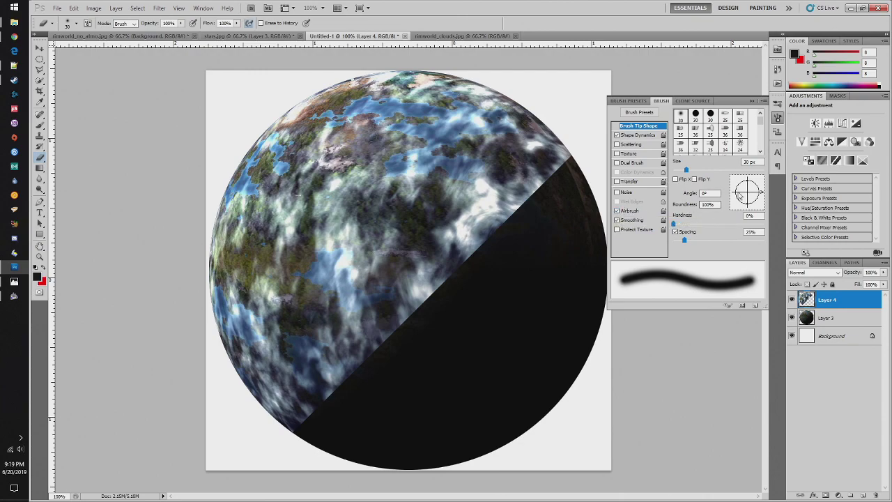
mouse_move(570, 159)
mouse_down()
mouse_move(478, 239)
mouse_move(446, 279)
mouse_move(487, 240)
mouse_move(297, 431)
mouse_up()
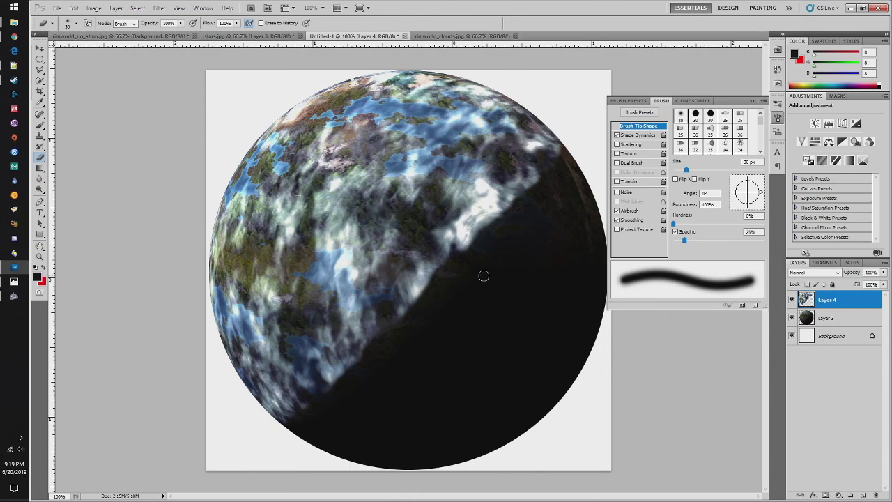
- Copy Merged the whole planet, hide stars.jpg's Layer 3, then paste and undo the white-background paste
key(ctrl+a)
click(76, 8)
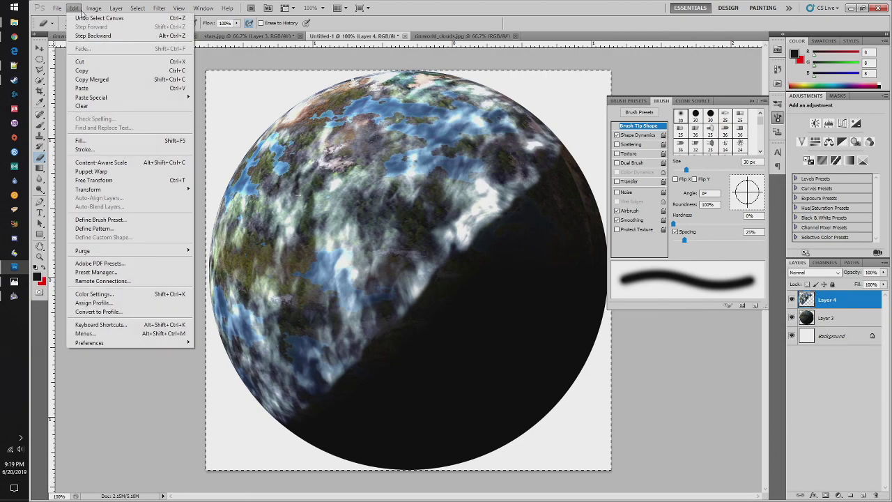
click(82, 80)
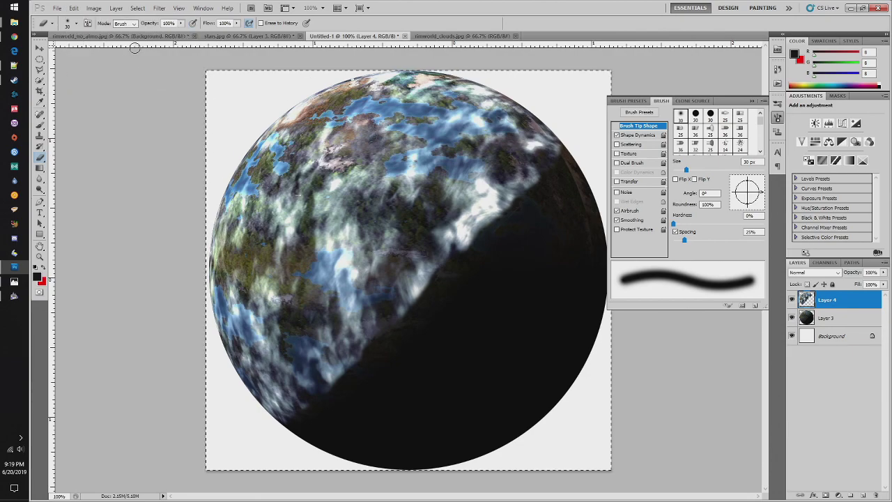
click(230, 35)
click(791, 297)
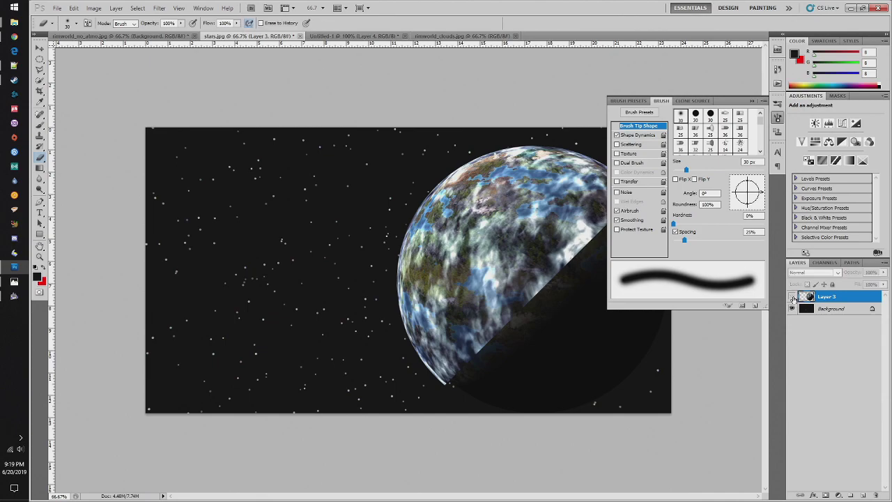
key(ctrl+v)
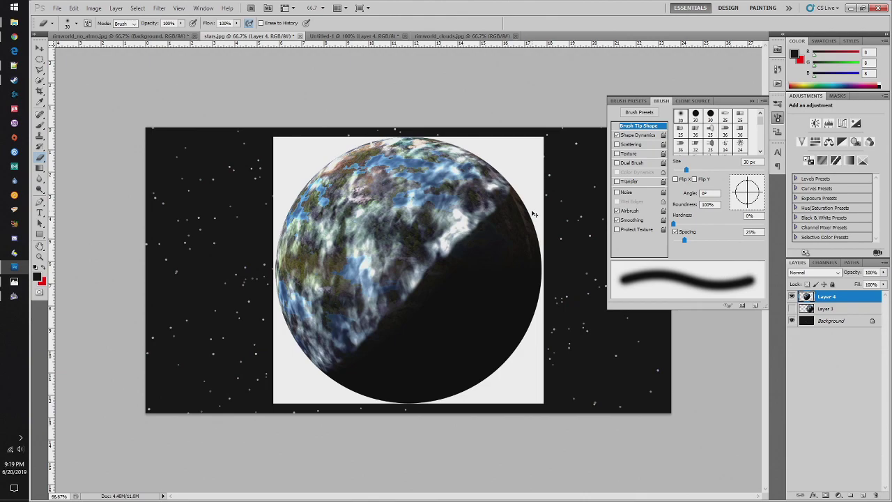
key(ctrl+z)
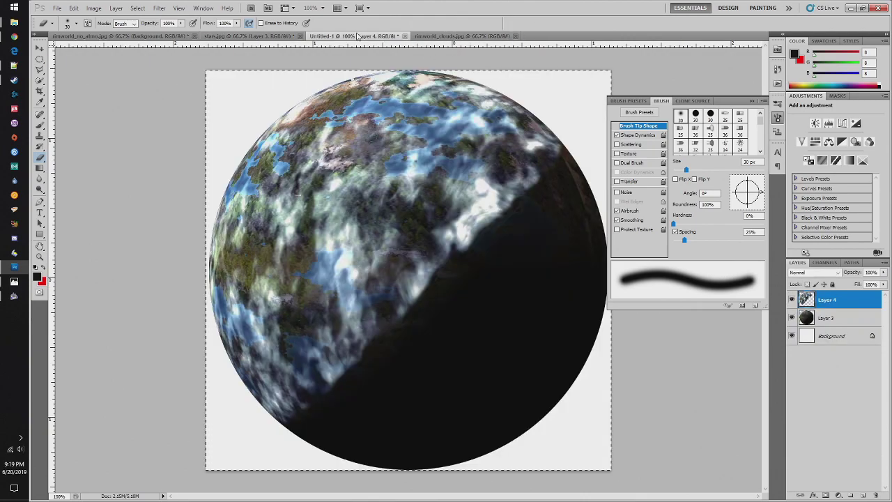
- Hide Untitled-1's white Background, copy the merged planet, and paste it into stars.jpg
click(355, 36)
click(792, 336)
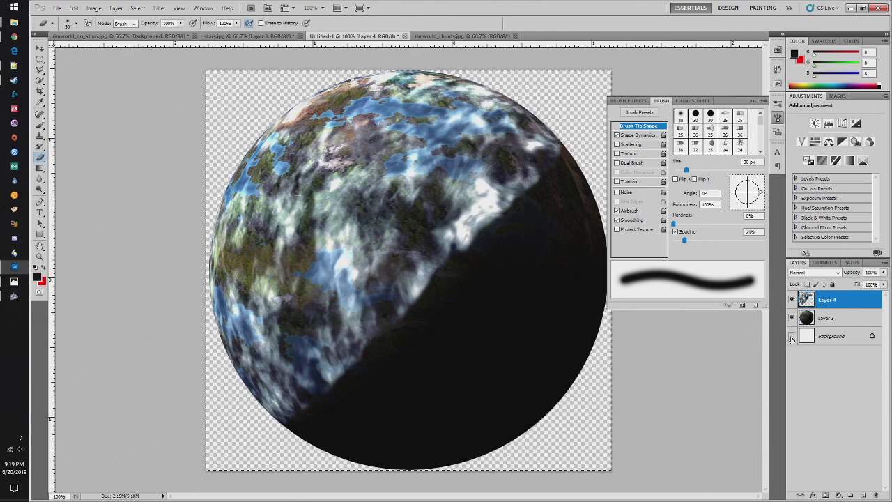
click(74, 8)
click(92, 80)
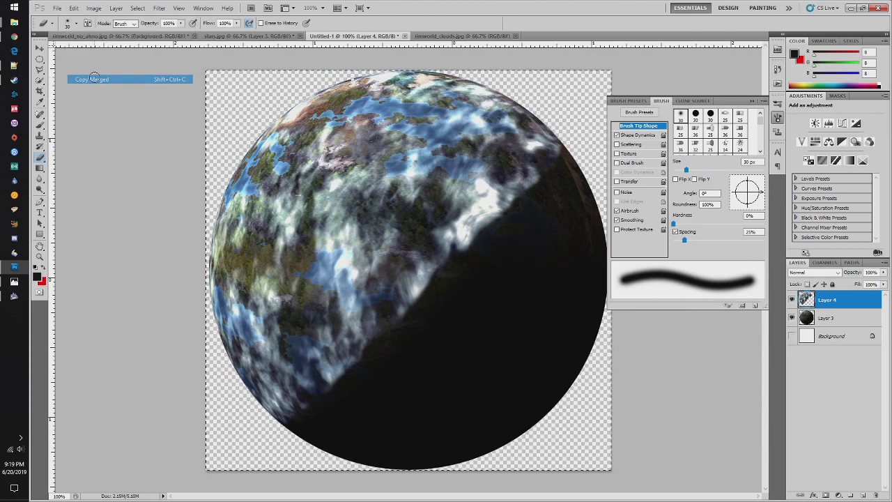
click(101, 36)
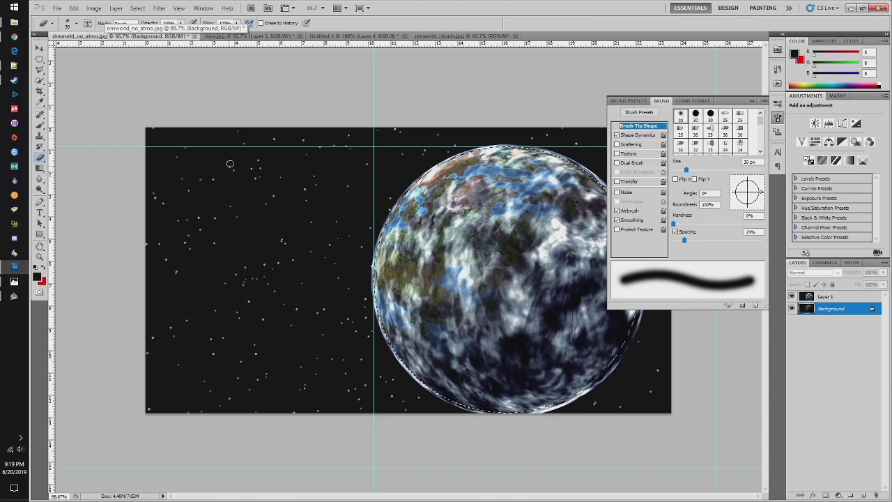
click(228, 36)
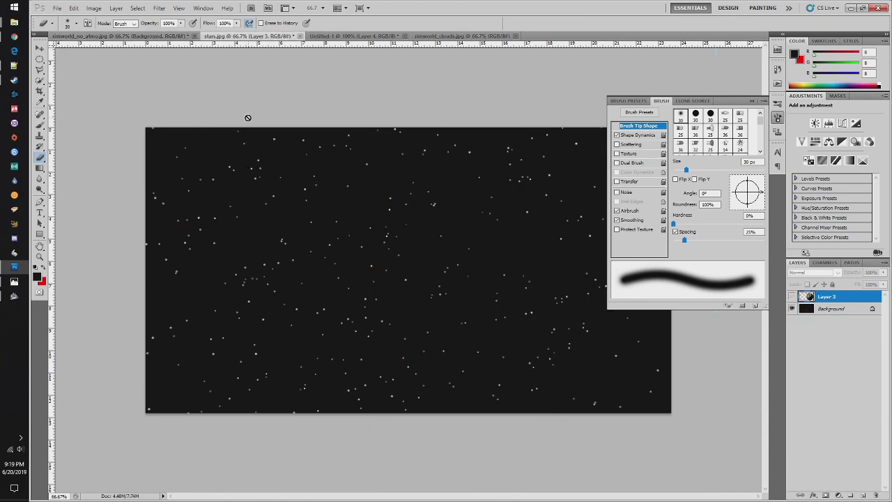
key(ctrl+v)
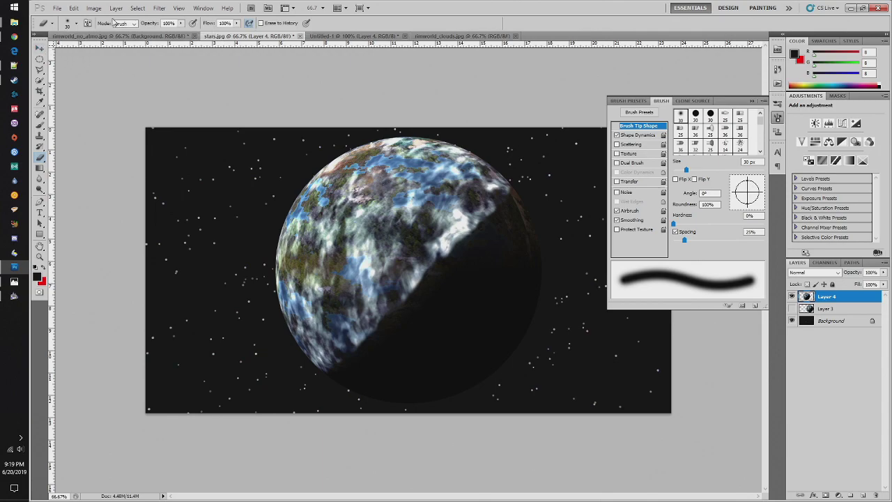
click(94, 8)
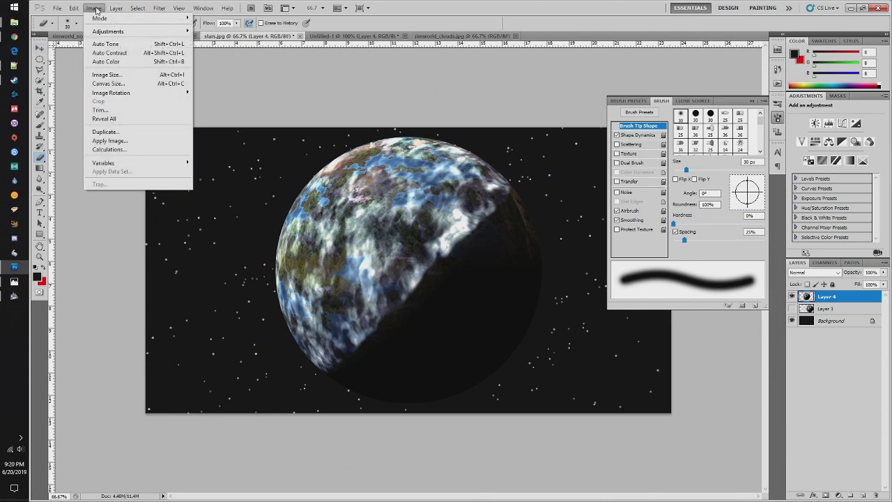
- Add an Outer Glow in sky blue #2fa9ff, size 59 px, to Layer 4's planet
mouse_move(115, 8)
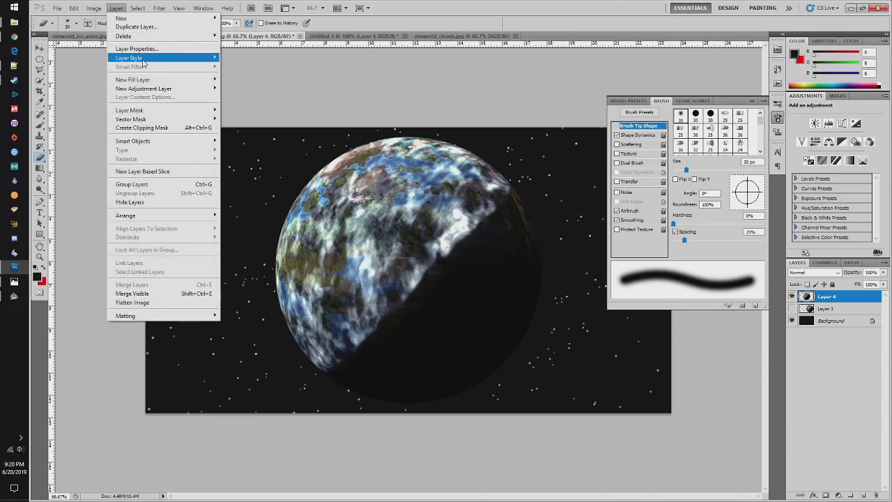
mouse_move(143, 58)
click(245, 88)
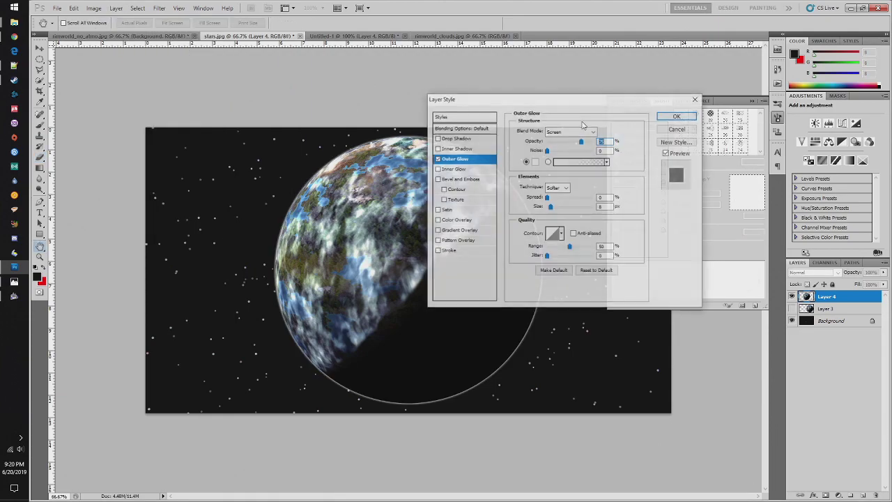
click(534, 161)
click(455, 187)
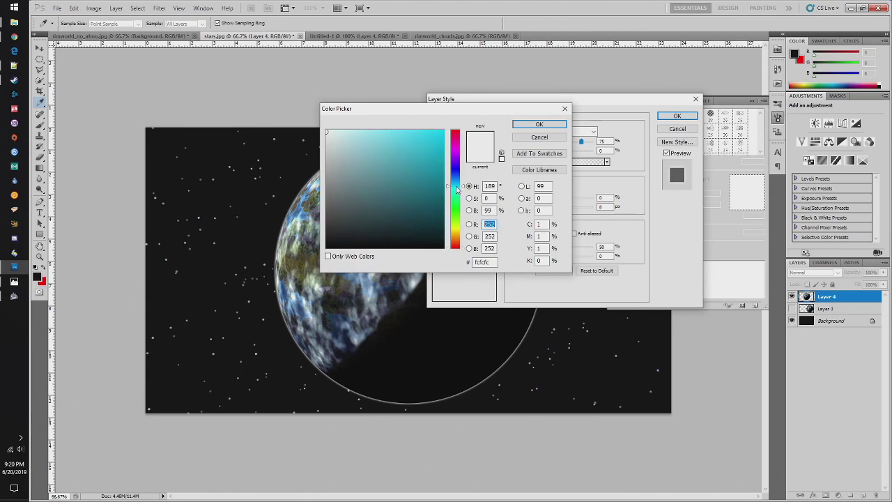
drag(456, 189, 459, 183)
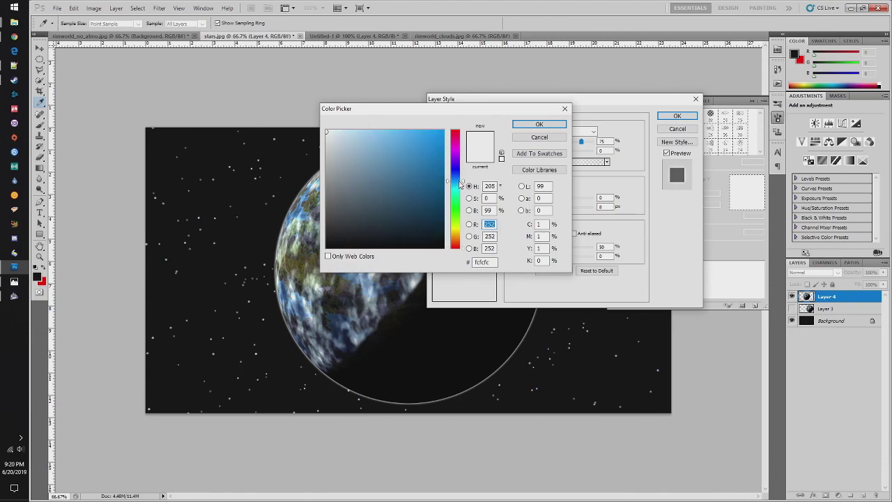
drag(404, 140, 421, 126)
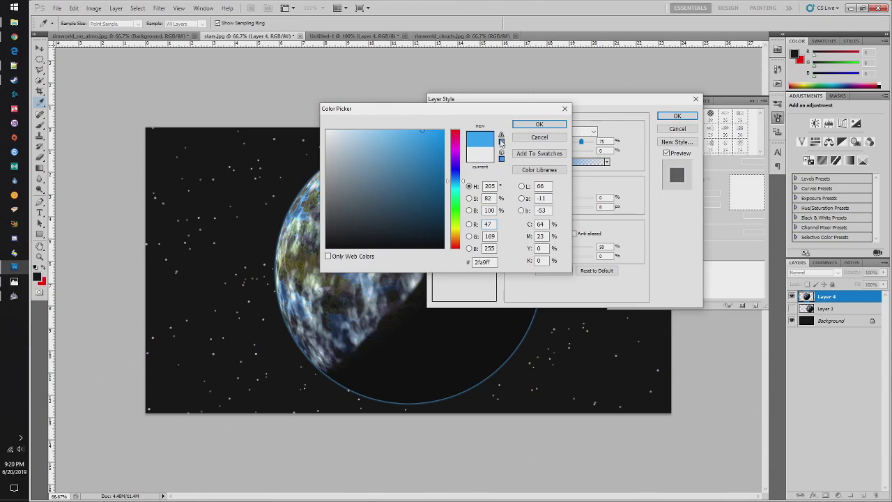
click(539, 125)
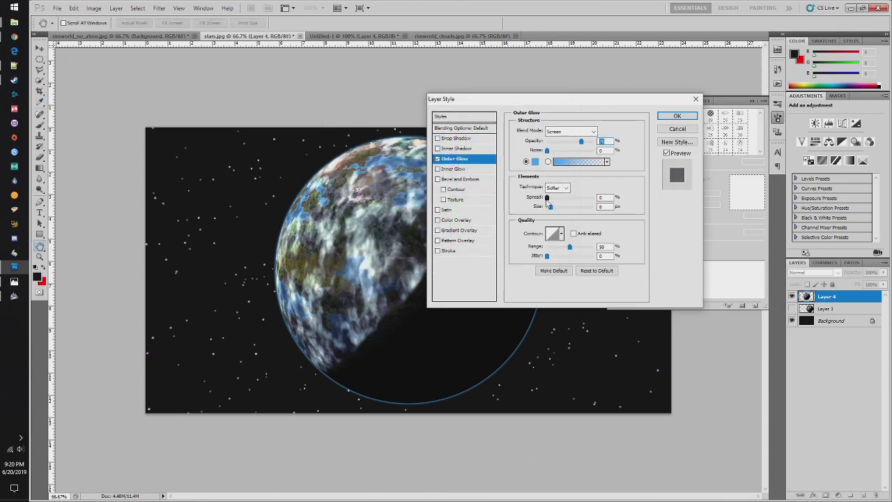
mouse_move(546, 200)
mouse_down()
mouse_move(573, 200)
mouse_move(548, 202)
mouse_up()
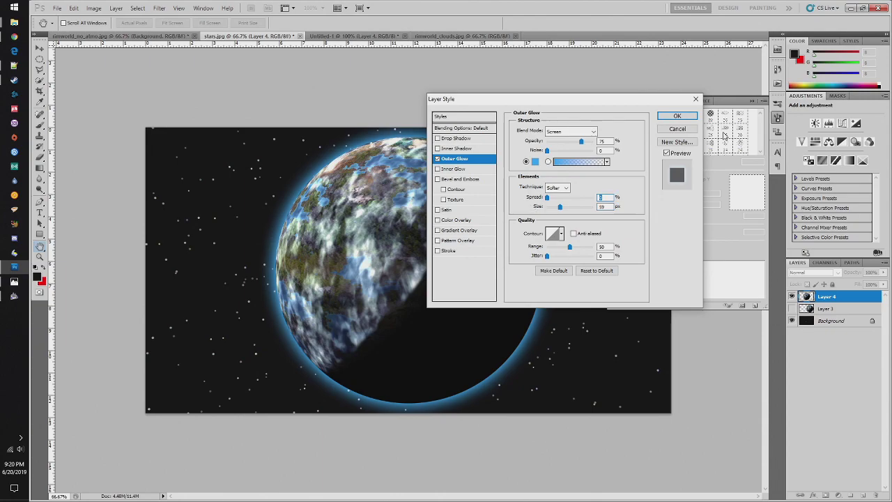
click(677, 116)
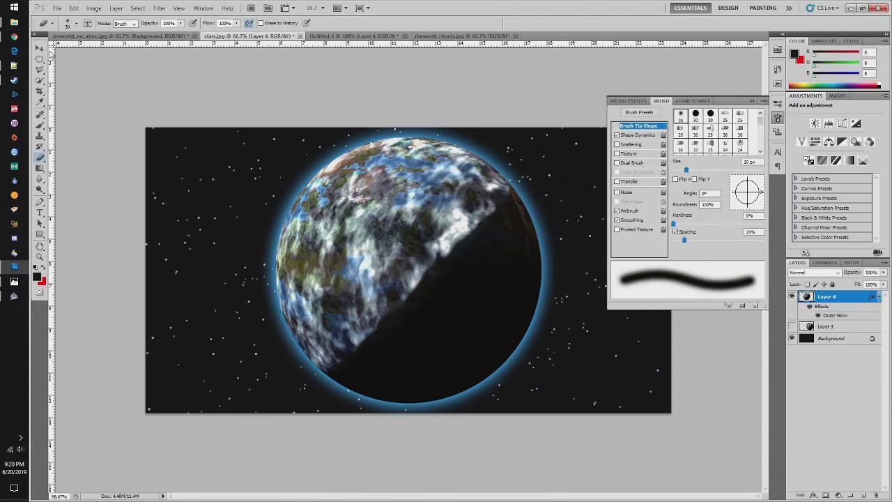
- Move the glowing planet right on the starfield, then bring up the youtube resources folder
click(40, 49)
drag(403, 265, 529, 269)
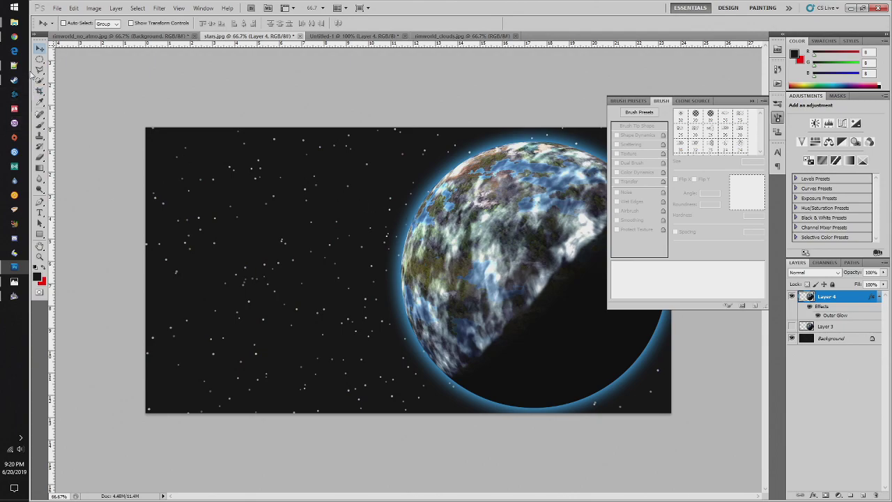
mouse_move(23, 30)
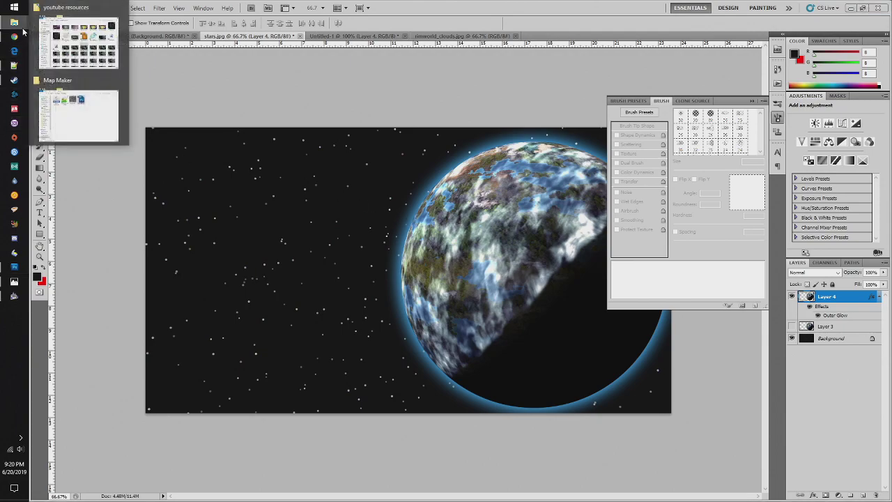
click(71, 48)
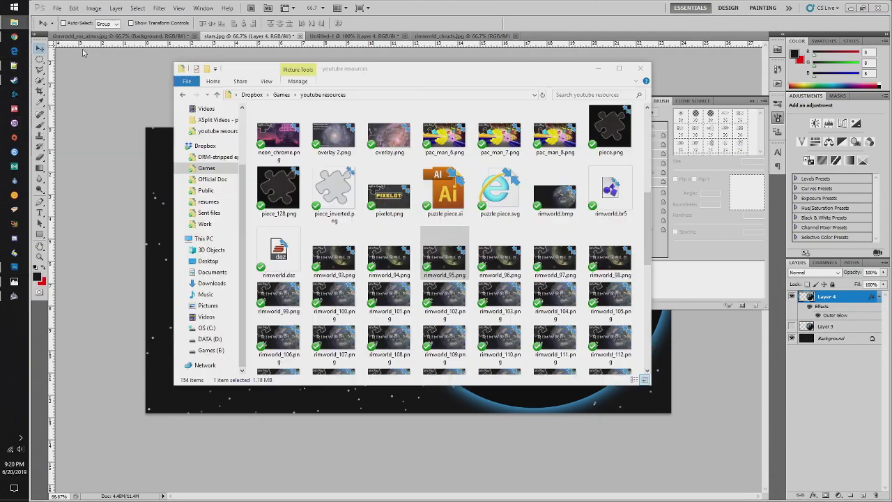
- View the rimworld_96.png reference in Photos, then return to the glowing planet in Photoshop
double_click(496, 260)
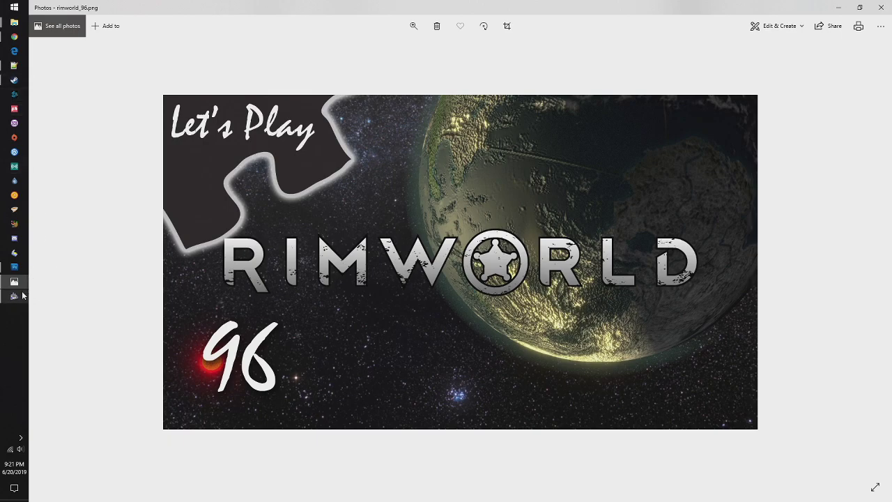
click(14, 267)
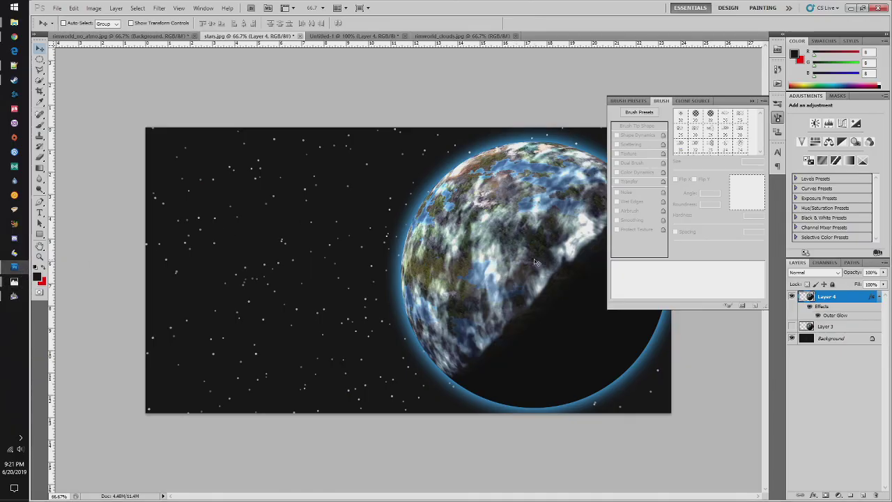
- Close the Brush panel, show Actual Pixels, and zoom to 300% on the planet's terminator
click(751, 99)
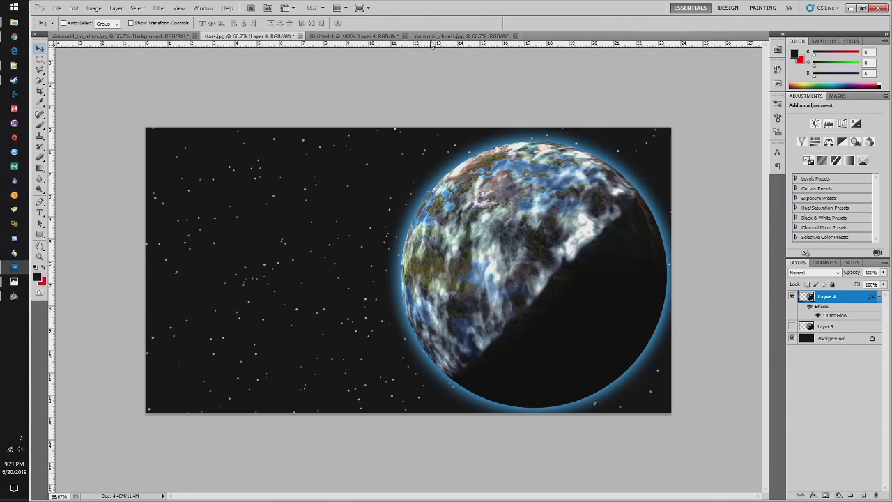
click(180, 7)
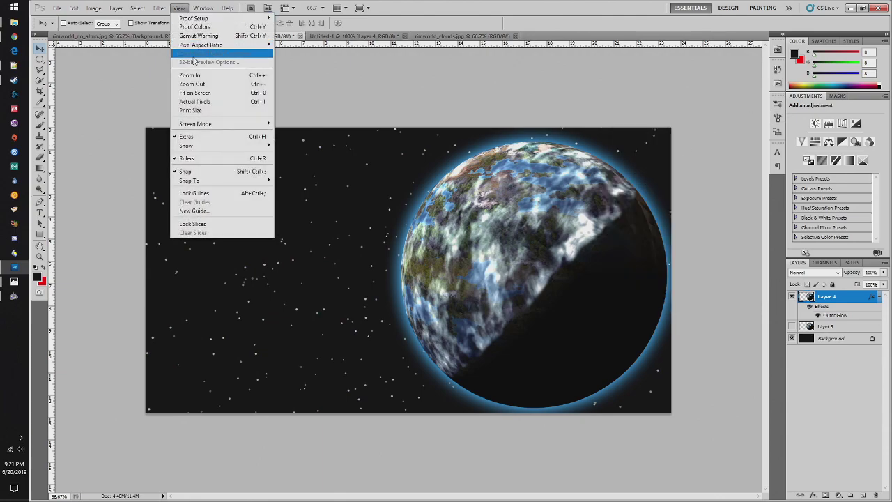
click(202, 102)
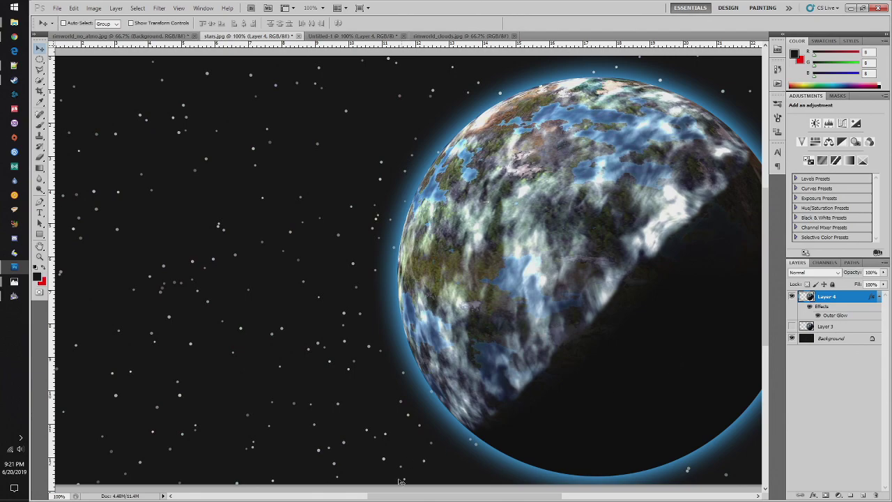
drag(402, 496, 445, 496)
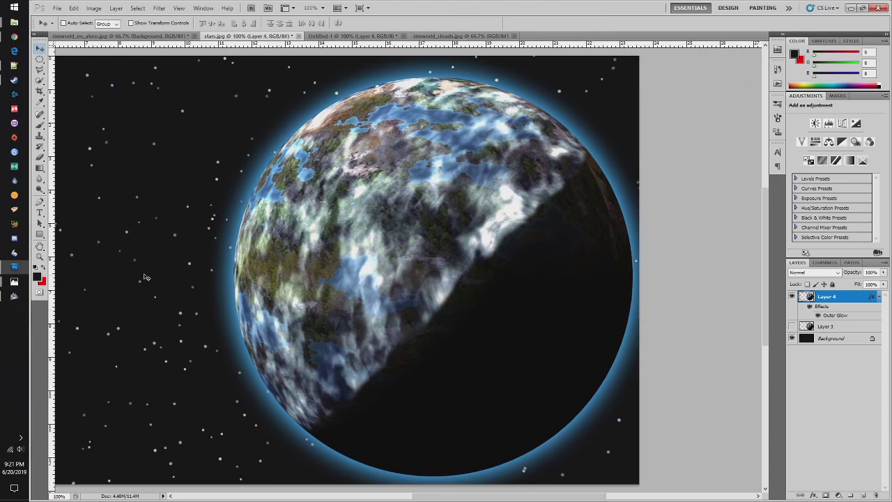
click(44, 258)
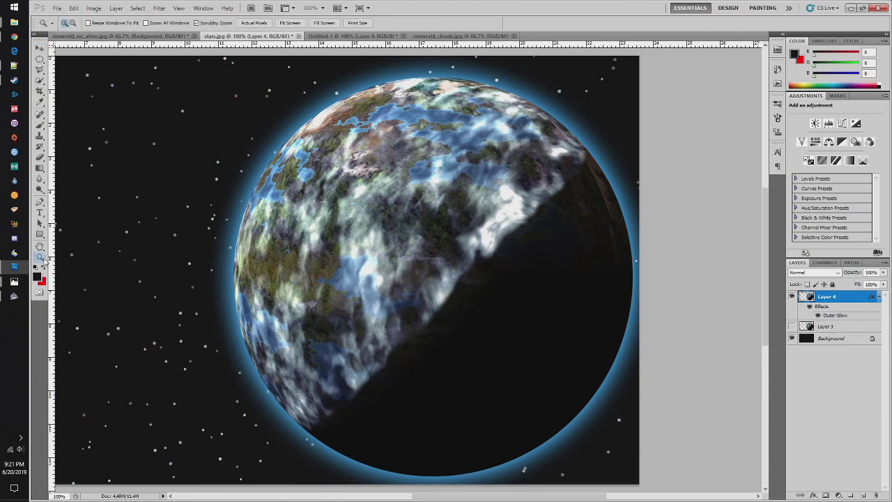
drag(540, 303, 561, 333)
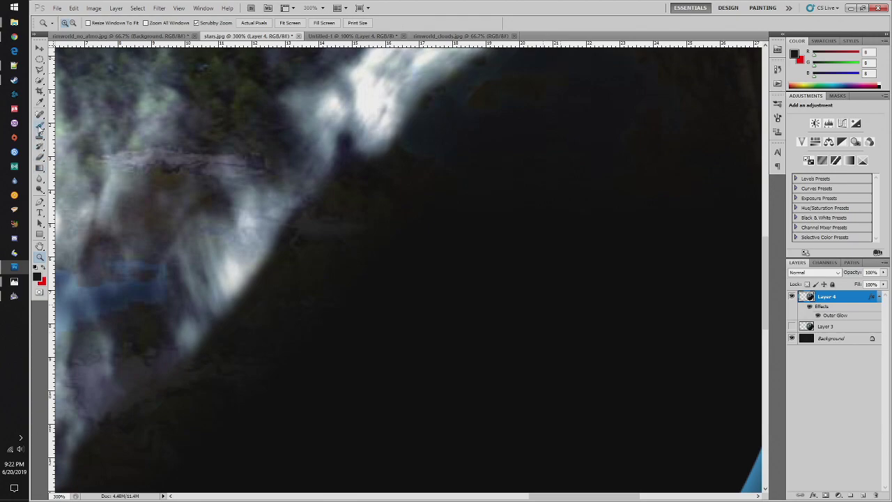
- Select the Brush tool with Scattering enabled and add a new empty Layer 5
click(40, 126)
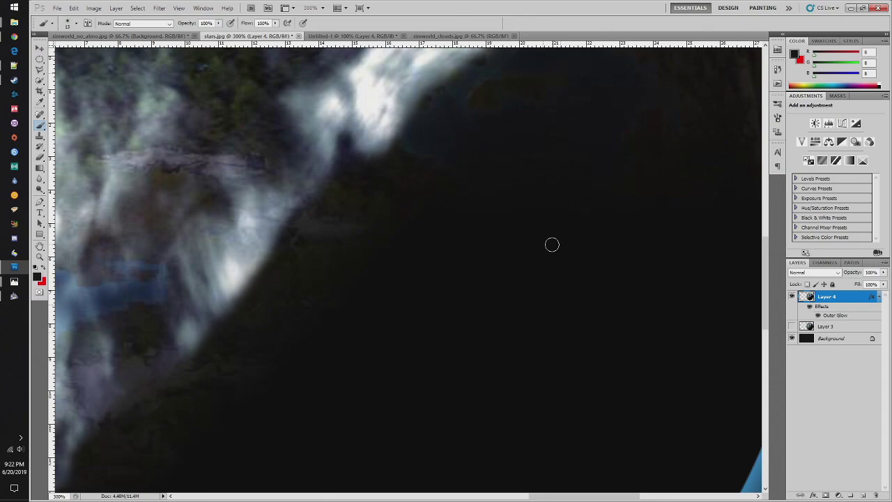
click(779, 103)
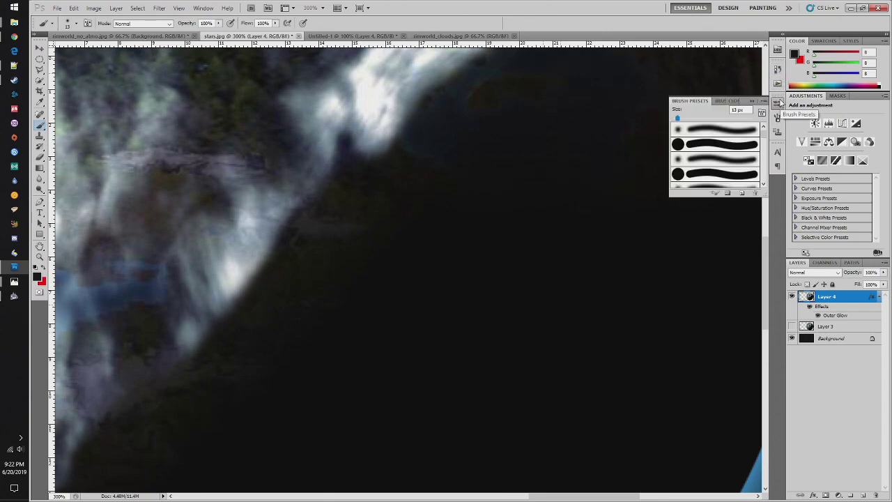
click(715, 103)
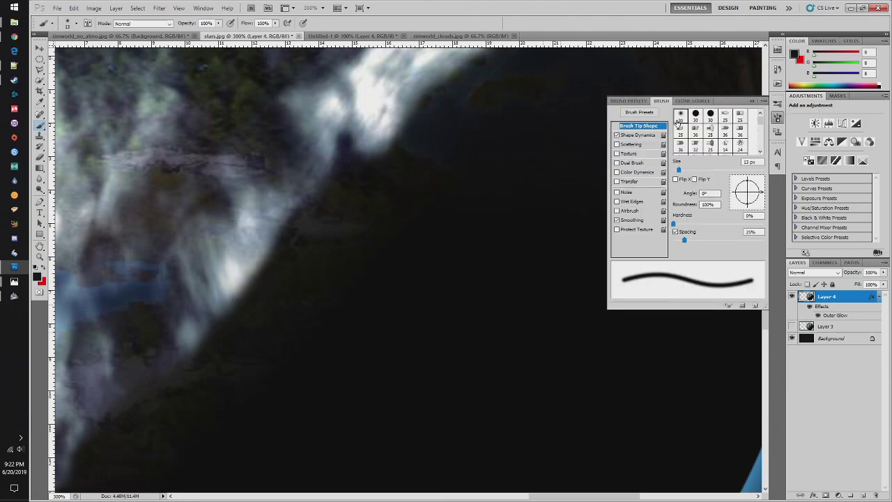
click(618, 144)
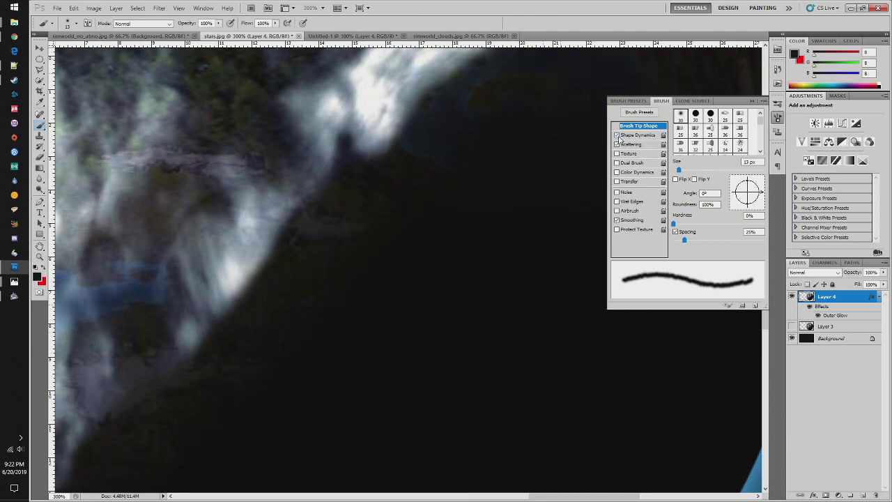
click(863, 494)
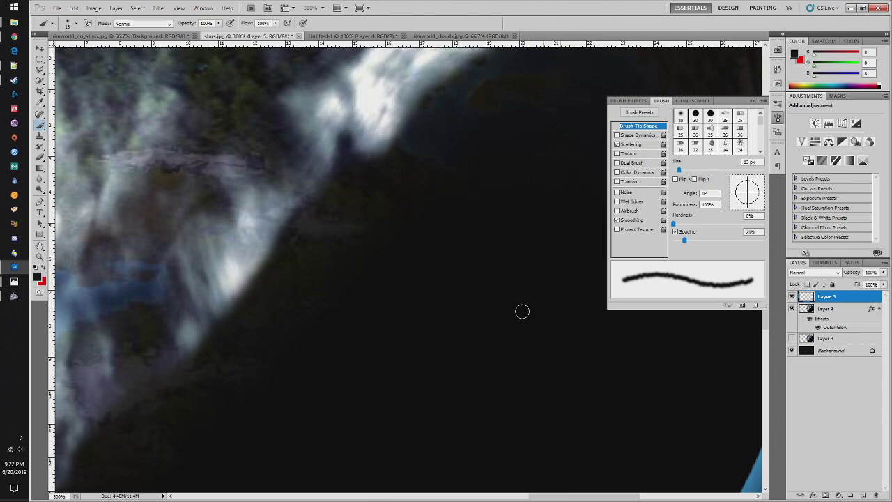
- Set the foreground colour to golden yellow #ffcb2e and the brush size to 5 px
click(37, 277)
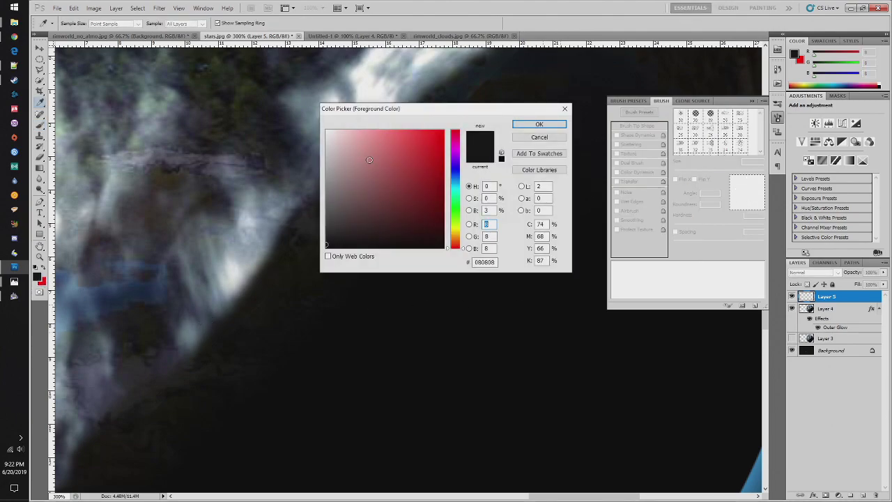
mouse_move(368, 164)
mouse_down()
mouse_move(283, 108)
mouse_move(361, 129)
mouse_up()
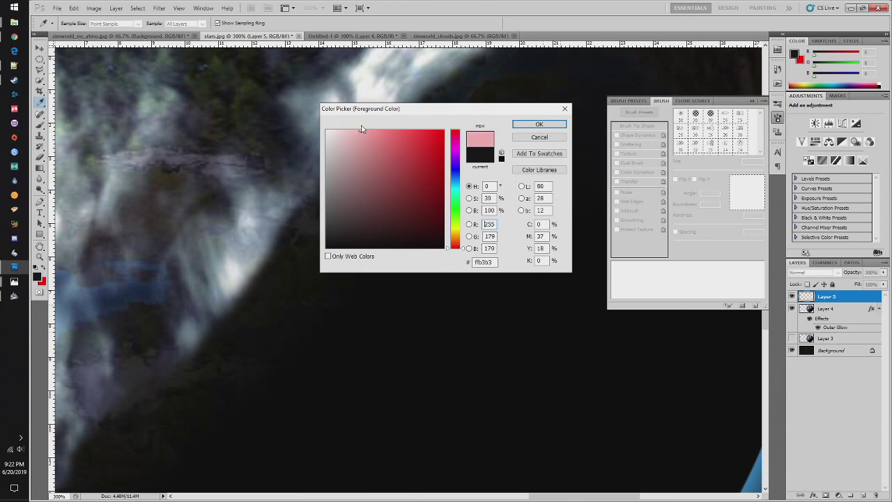
click(457, 232)
drag(456, 232, 457, 237)
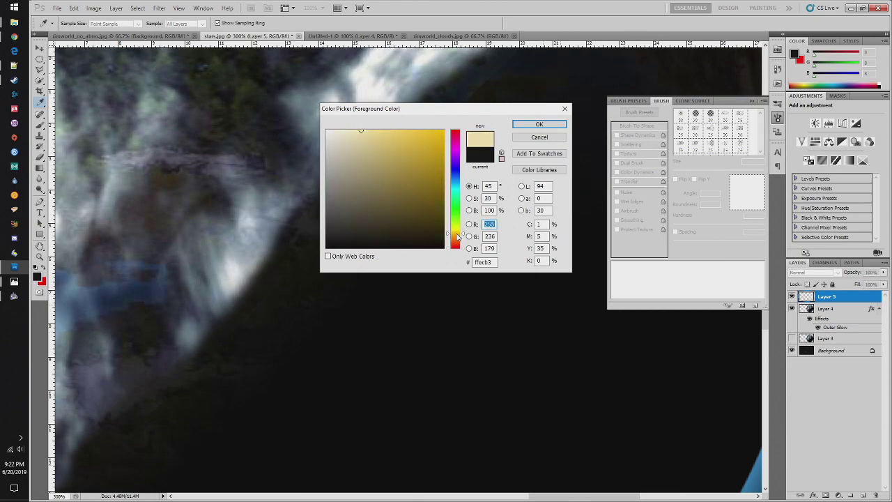
mouse_move(398, 140)
mouse_down()
mouse_move(408, 115)
mouse_move(423, 118)
mouse_up()
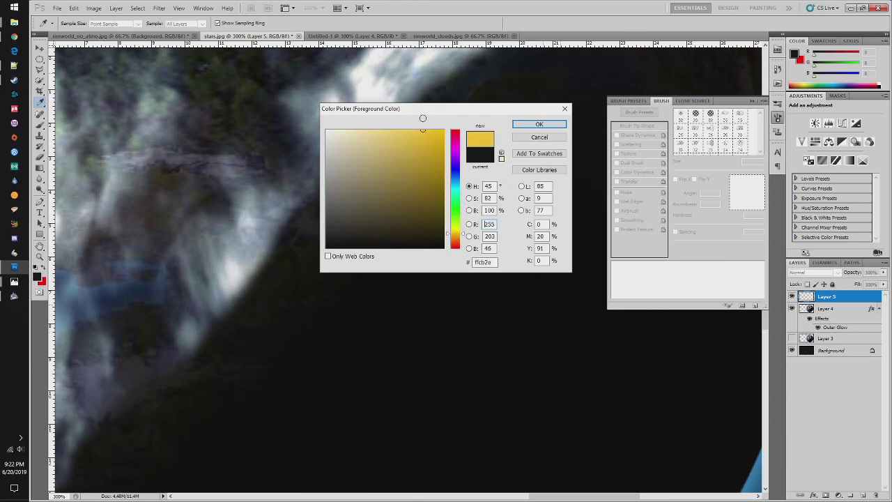
click(538, 124)
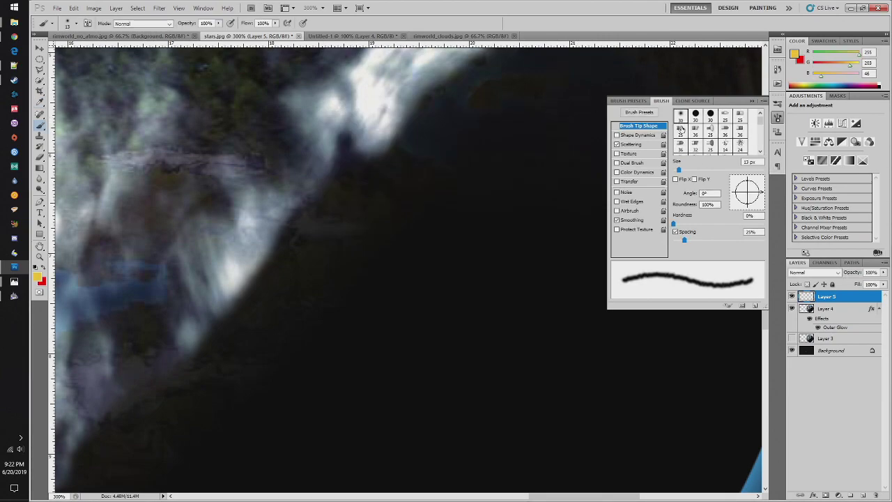
click(749, 162)
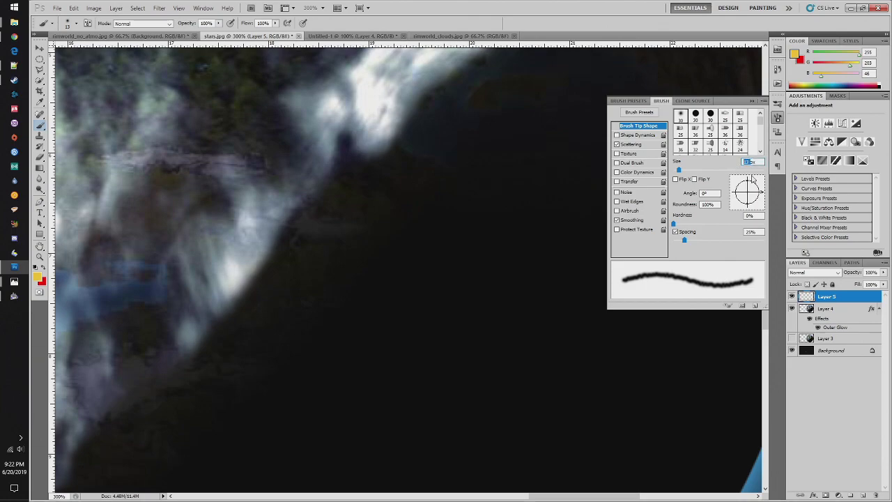
text(5)
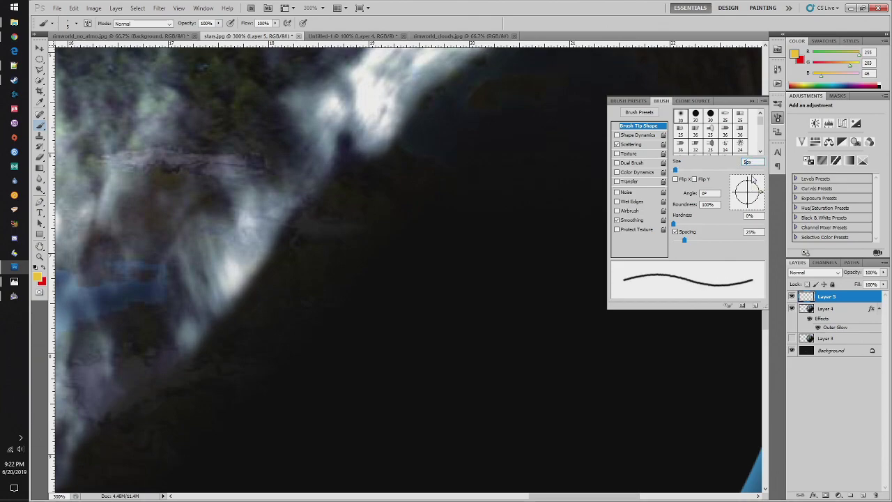
- Paint thirteen scattered yellow city-light dots across the planet's dark night side
click(518, 330)
click(542, 303)
click(558, 340)
click(574, 382)
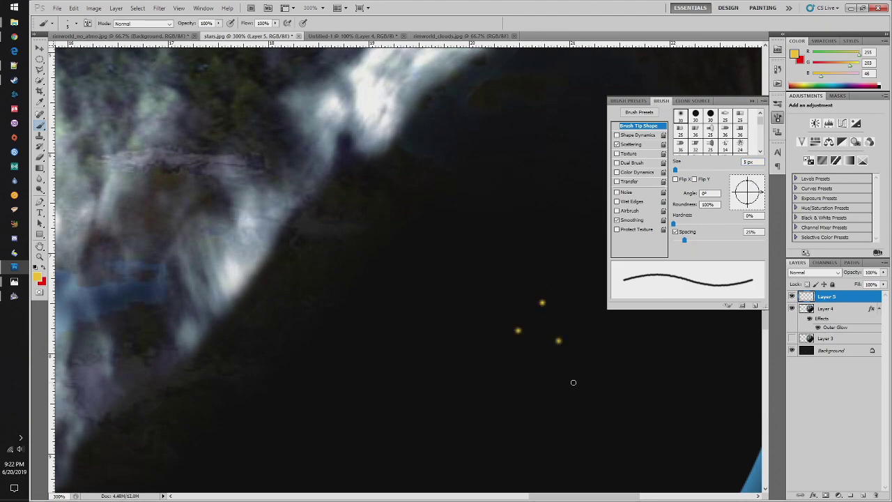
click(498, 417)
click(414, 381)
click(486, 356)
click(501, 205)
click(558, 222)
click(520, 263)
click(638, 368)
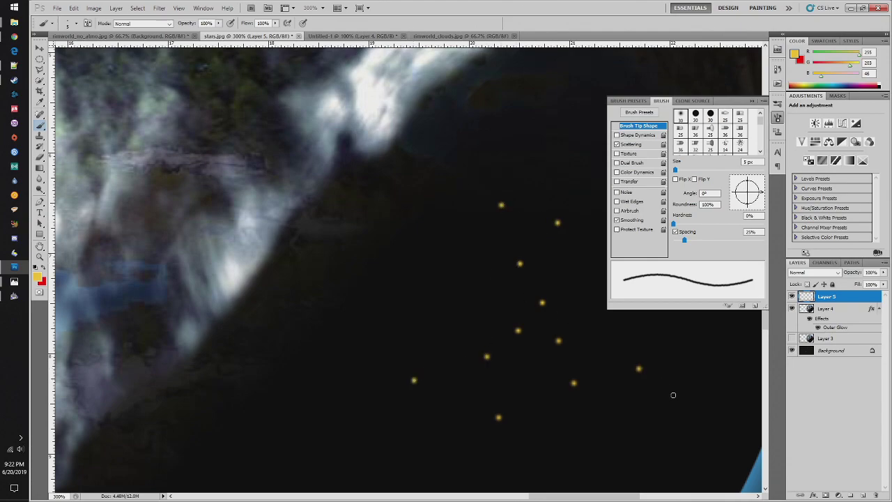
click(695, 409)
click(663, 468)
- Close the Brush panel, fit the image on screen, and add two more night-side dots
click(752, 101)
scroll(649, 173, down, 2)
scroll(649, 173, down, 1)
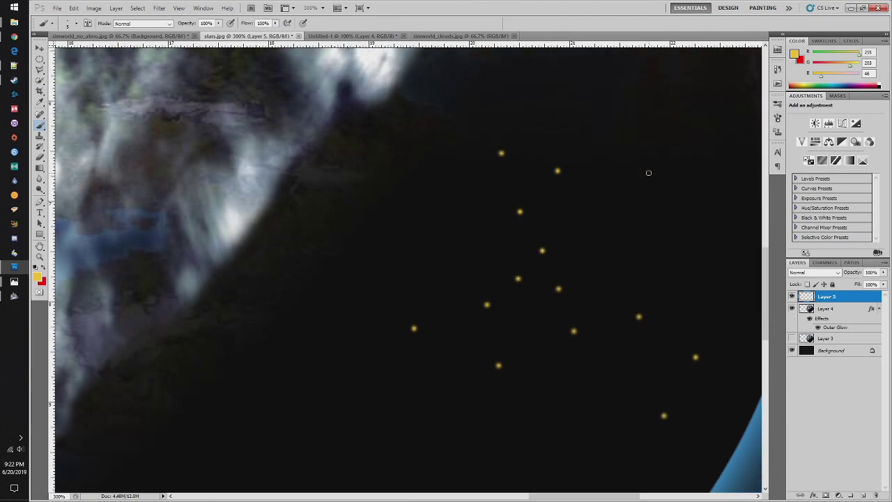
click(178, 8)
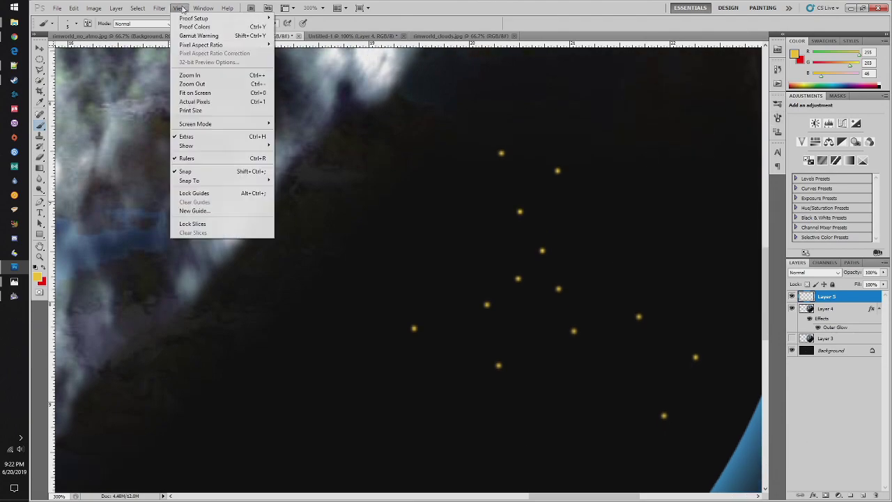
click(189, 95)
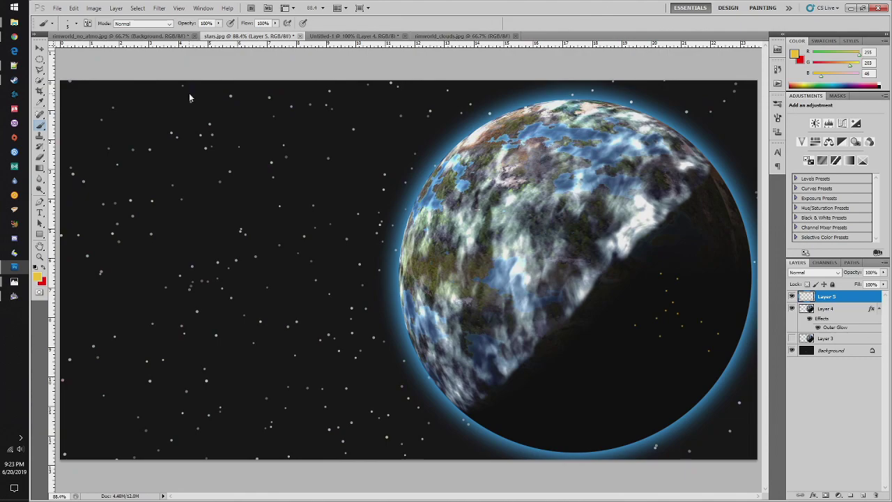
click(683, 375)
click(633, 402)
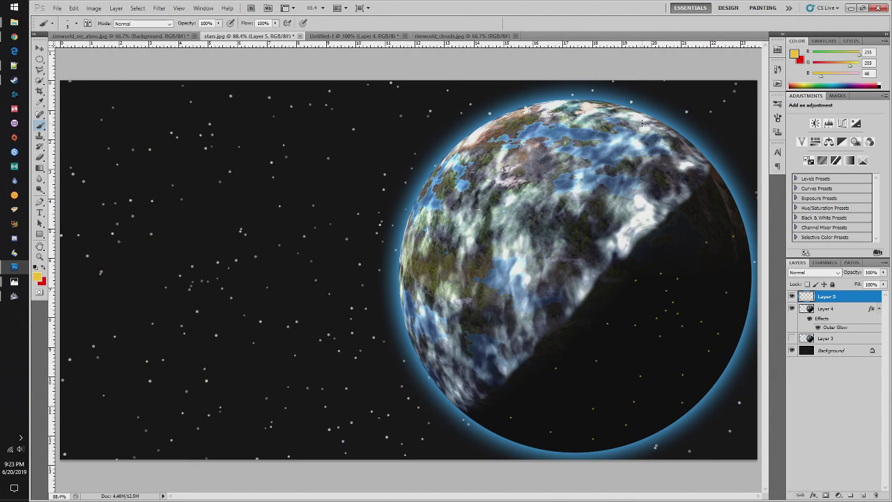
- Toggle Layer 5's visibility several times to compare the planet, leaving Layer 5 hidden
click(792, 298)
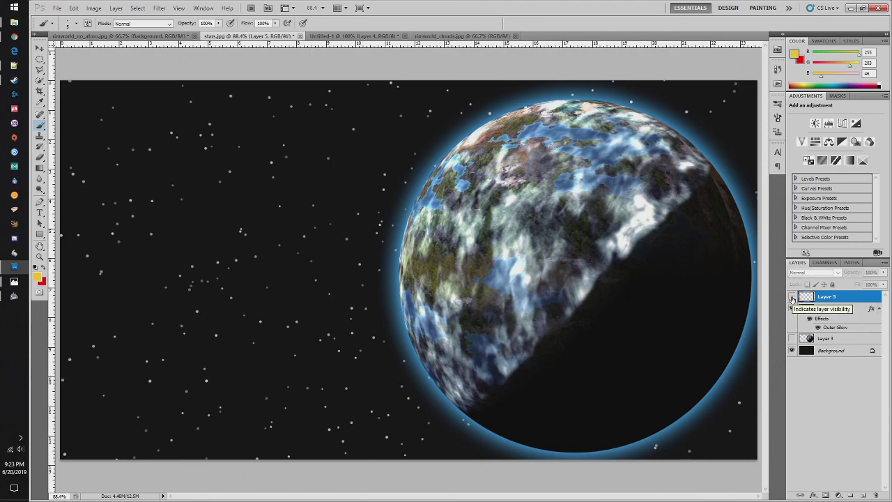
click(791, 298)
click(792, 297)
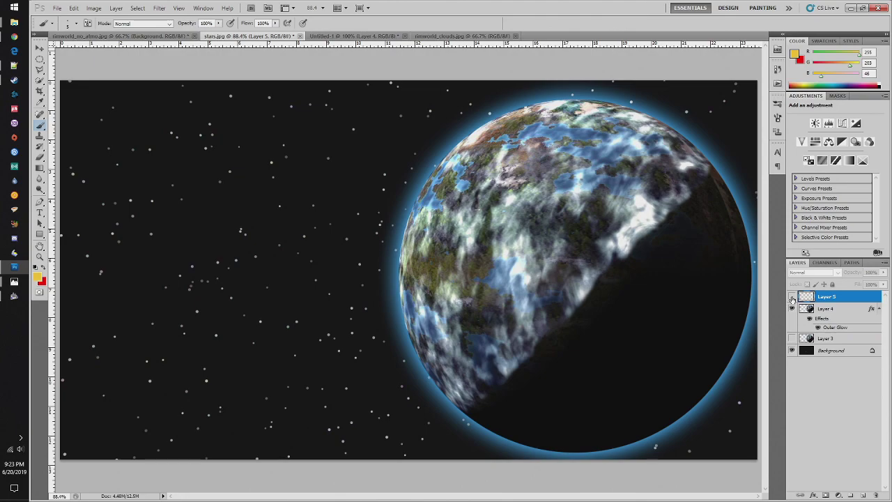
click(792, 297)
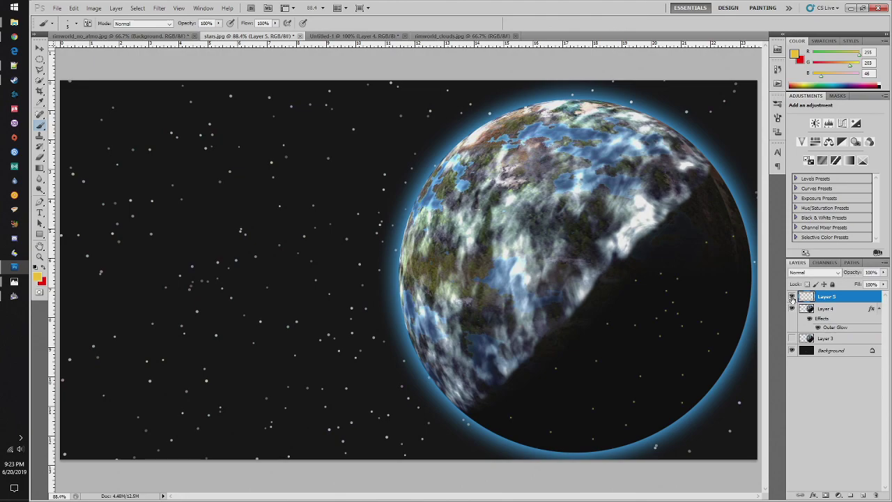
click(792, 298)
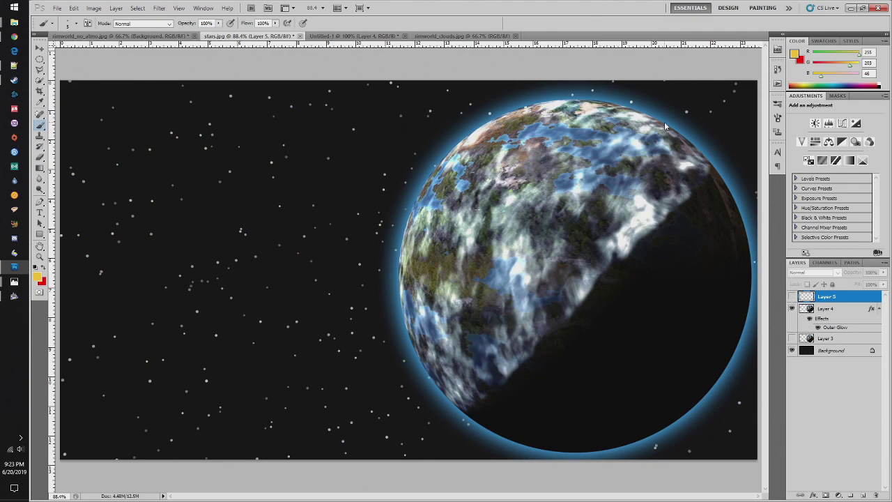
click(57, 8)
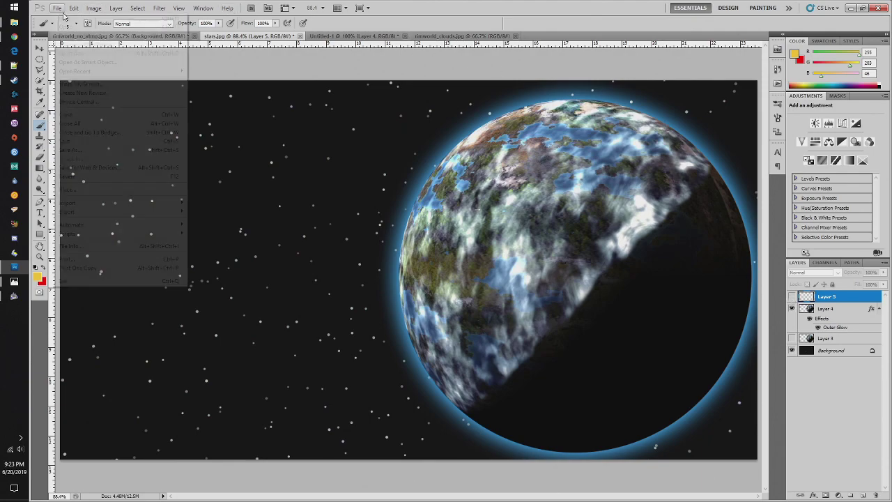
click(109, 151)
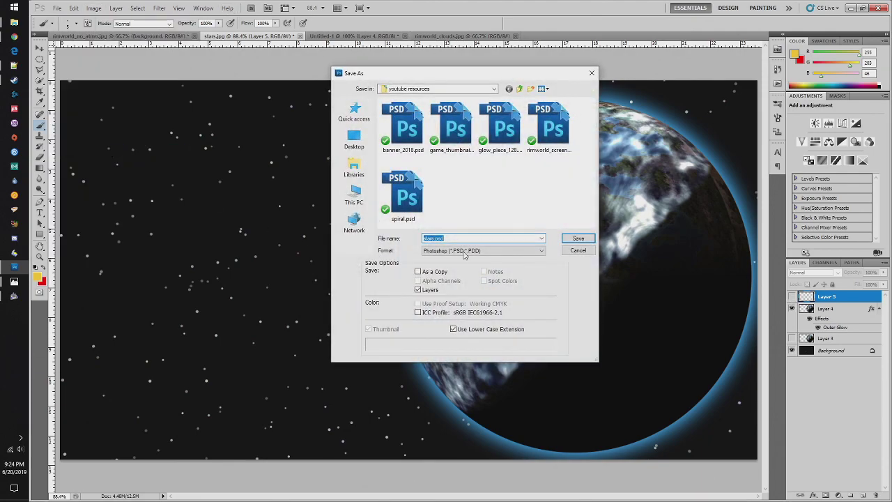
click(481, 251)
click(481, 345)
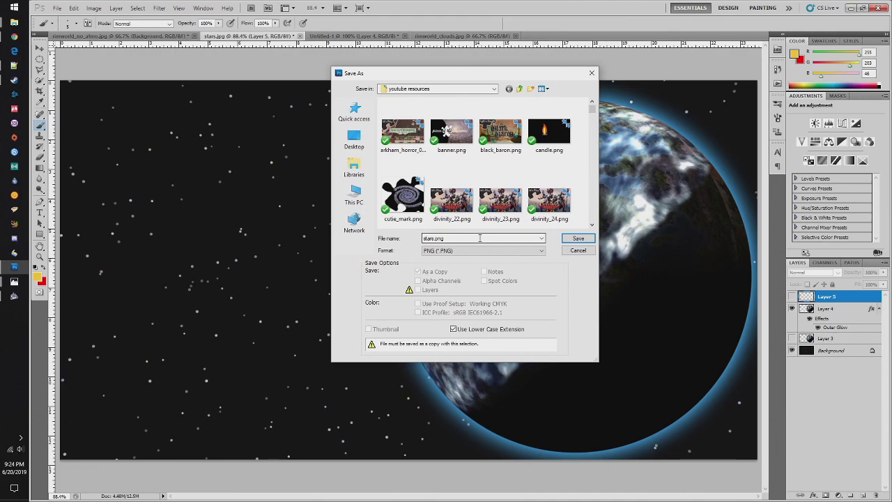
click(479, 237)
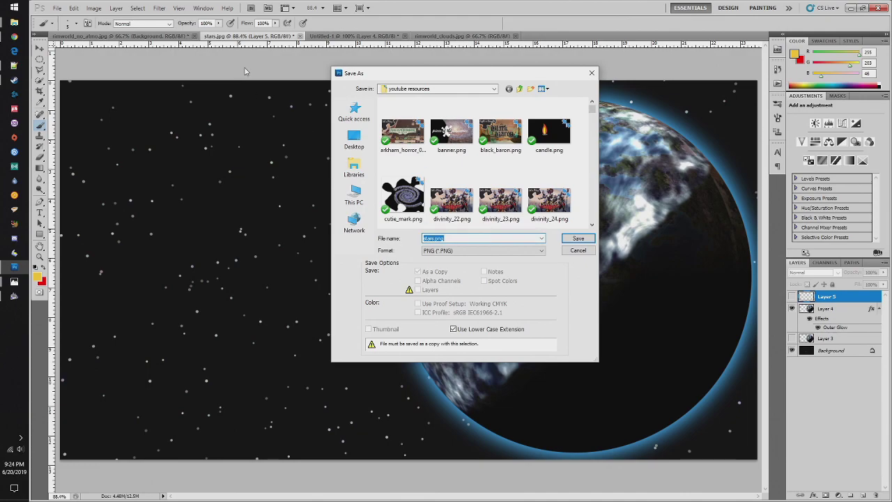
click(163, 117)
click(590, 74)
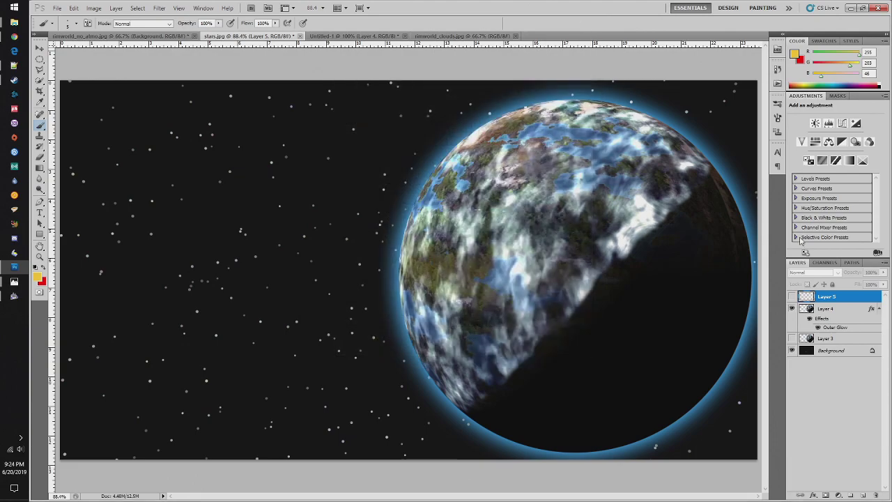
- Delete Layer 3 from the layers panel
click(828, 340)
right_click(830, 339)
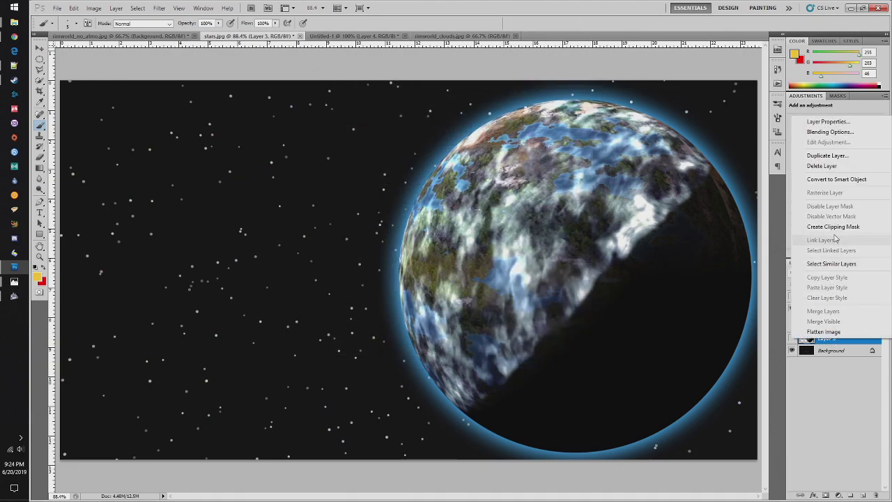
click(833, 171)
click(423, 189)
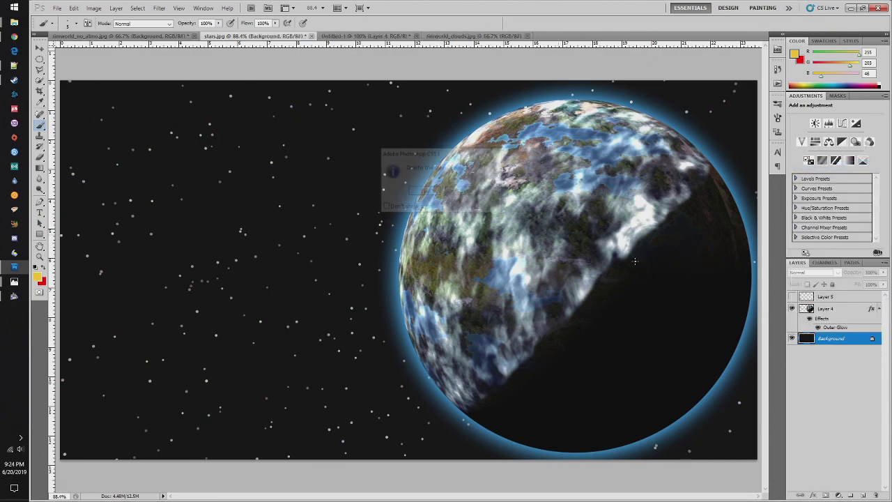
- Move the Layer 4 planet to the right side, nudging it slightly up and left
click(830, 312)
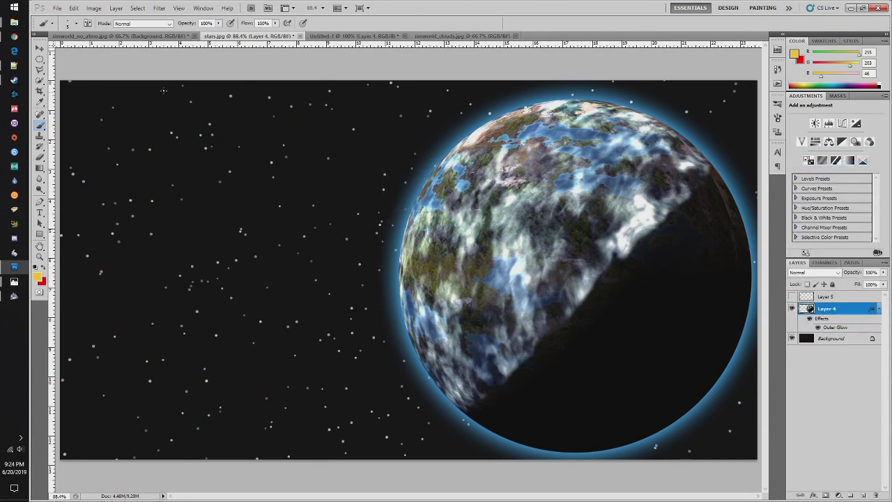
click(40, 47)
mouse_move(546, 296)
mouse_down()
mouse_move(164, 322)
mouse_move(465, 339)
mouse_move(377, 353)
mouse_move(394, 457)
mouse_up()
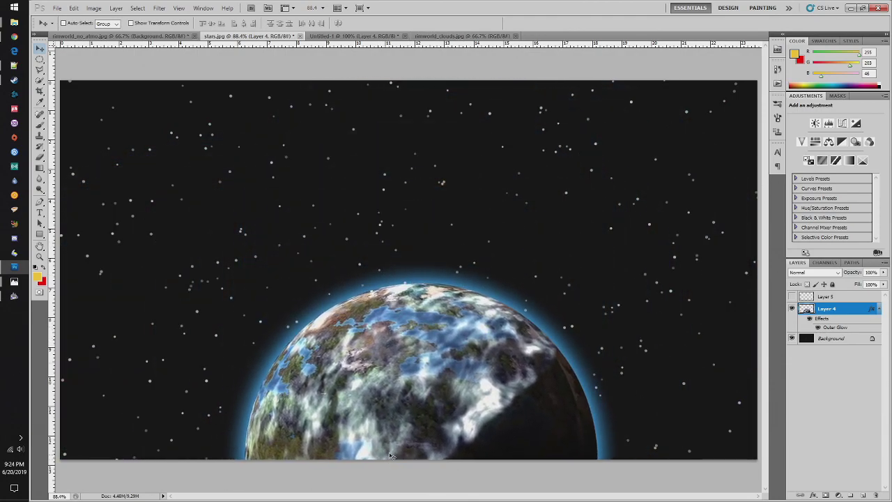
drag(386, 424, 541, 256)
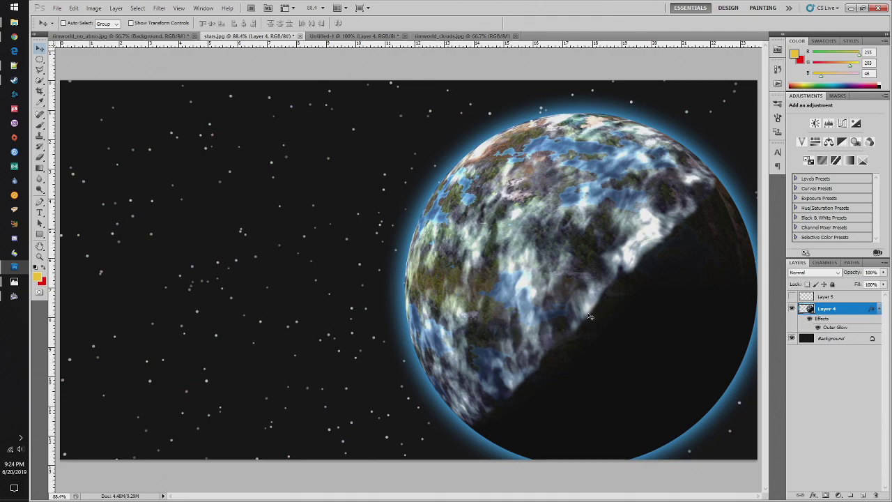
key(shift+Left)
key(Up)
key(Up)
key(Up)
key(Up)
key(Up)
key(Up)
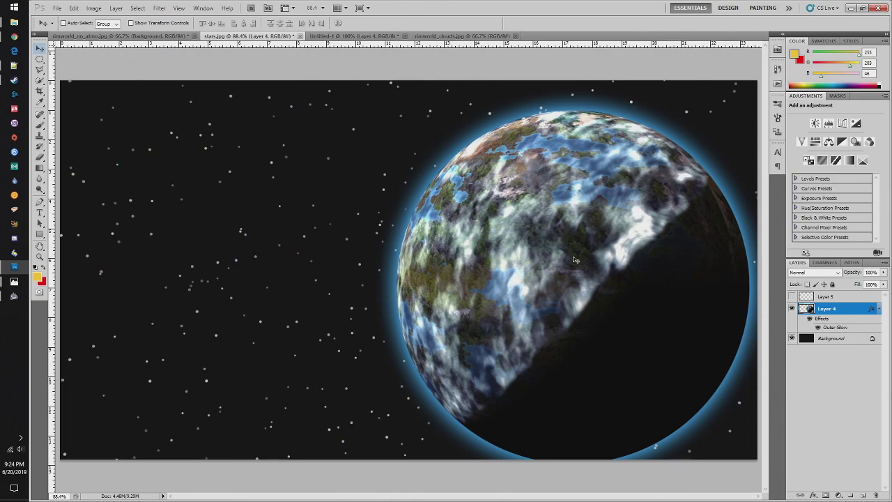
drag(574, 262, 567, 262)
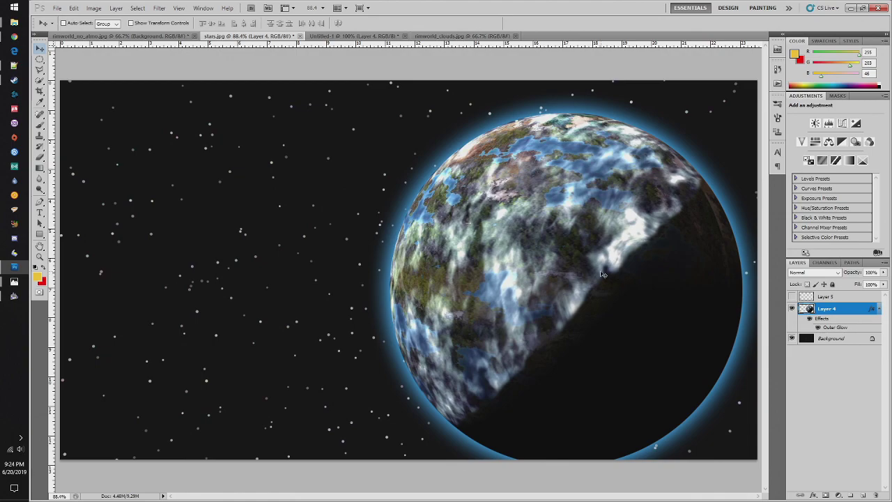
drag(604, 275, 603, 264)
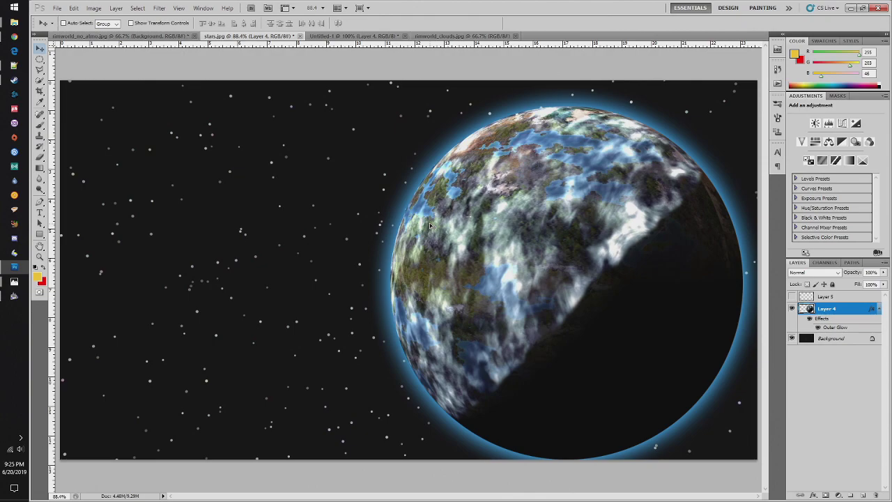
- Hide the black Background layer and reposition the planet up and to the left
click(116, 9)
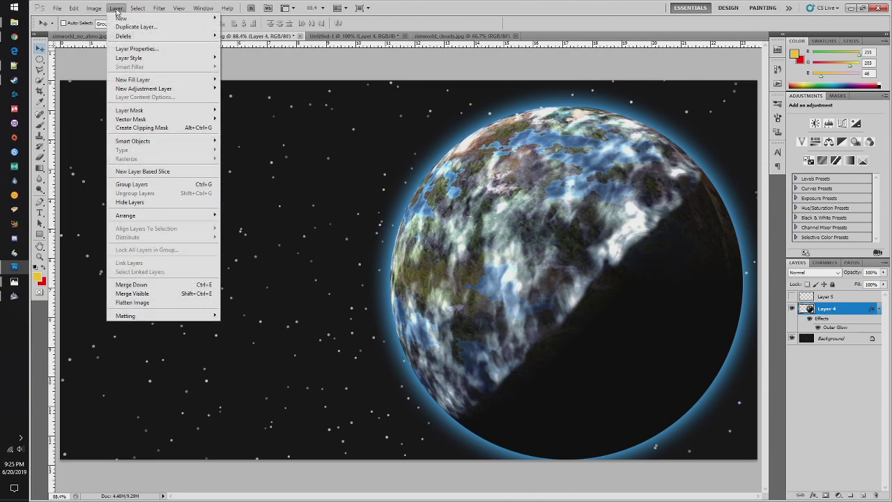
mouse_move(153, 62)
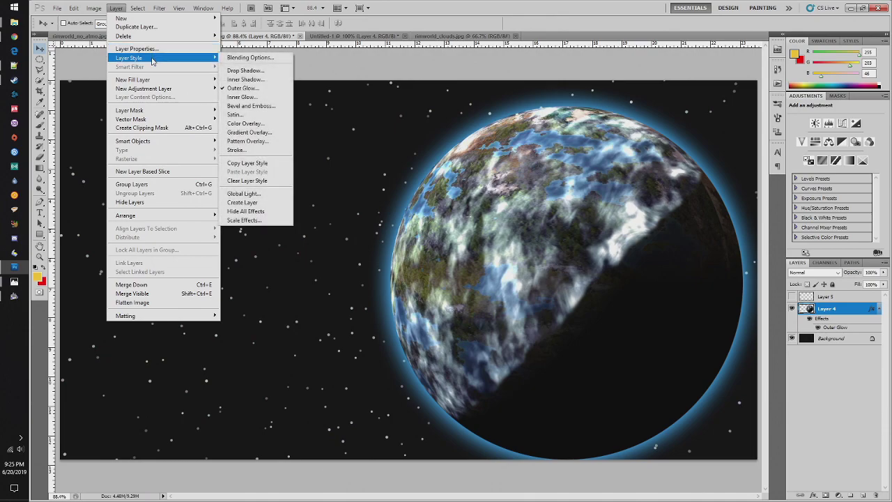
click(474, 10)
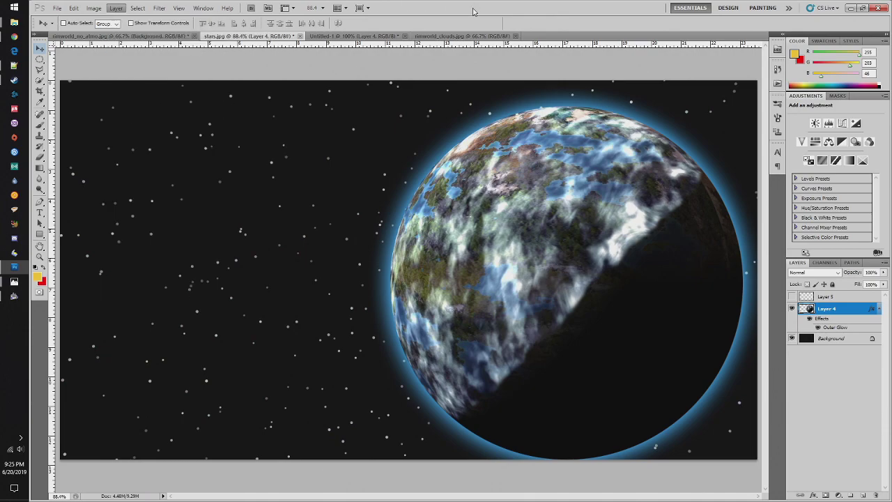
drag(524, 226, 556, 280)
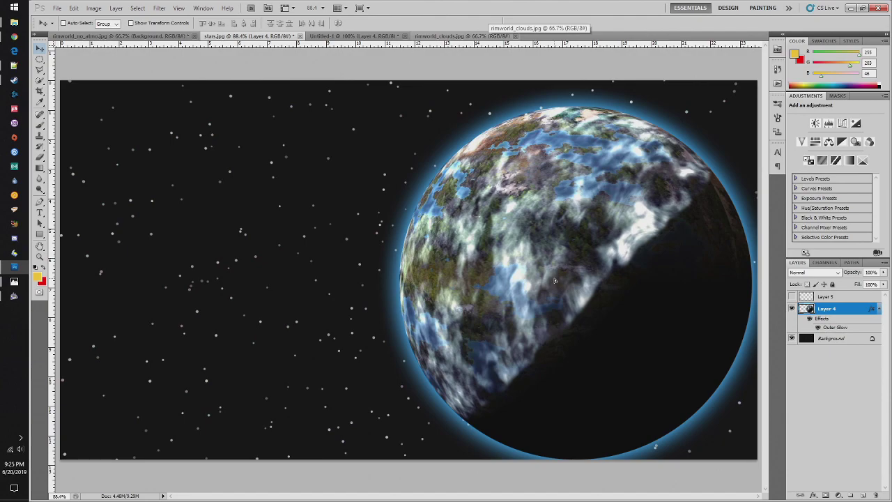
drag(556, 280, 472, 280)
click(791, 338)
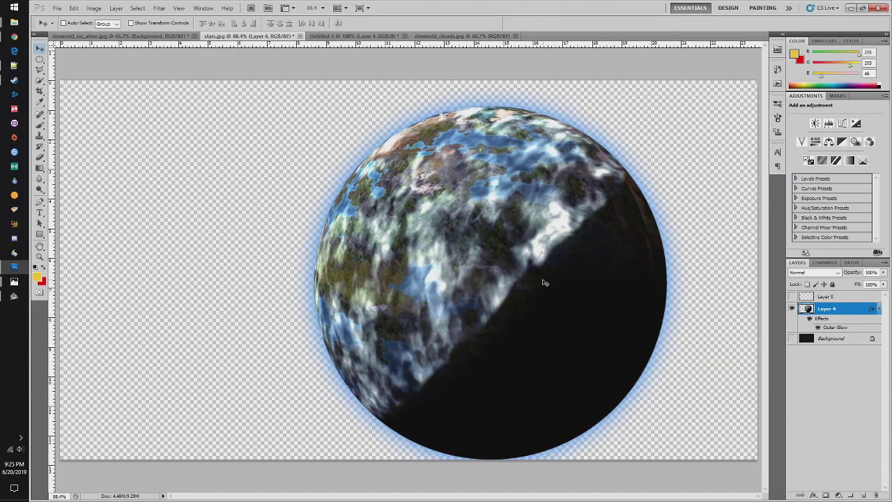
drag(541, 283, 514, 267)
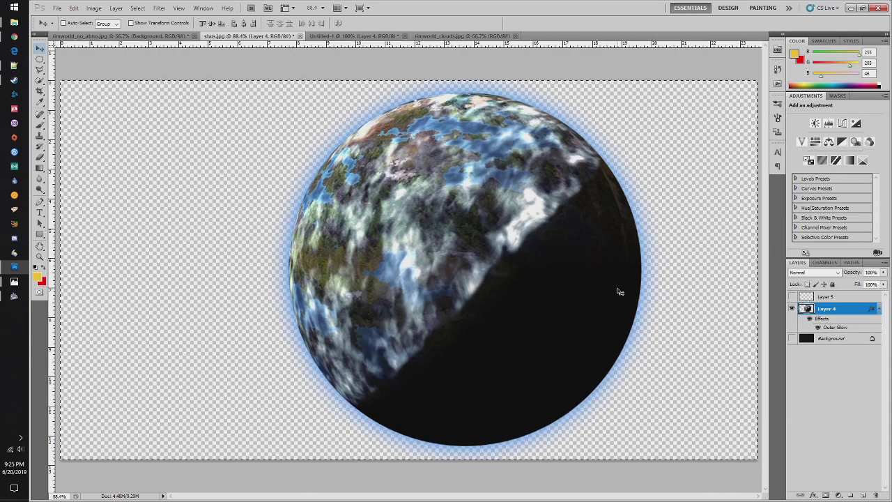
- Close rimworld_clouds.jpg and bring up Untitled-1, cancelling its close prompt
click(468, 36)
click(516, 35)
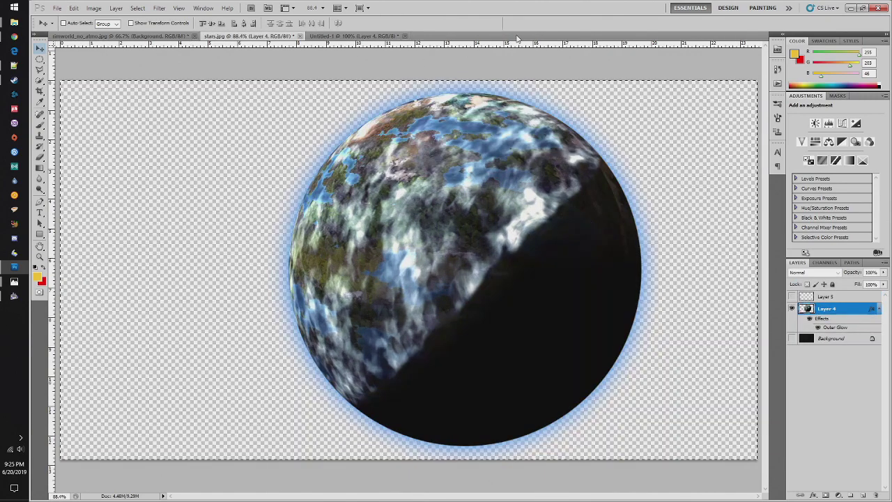
click(390, 36)
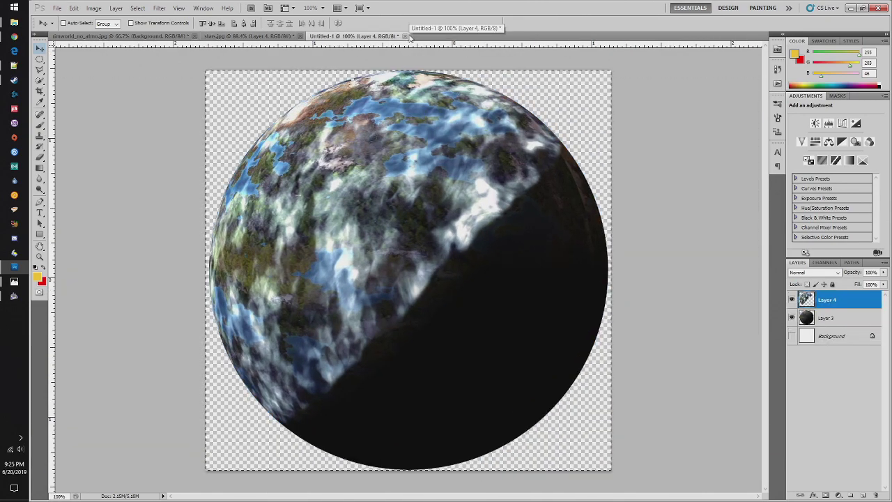
click(405, 36)
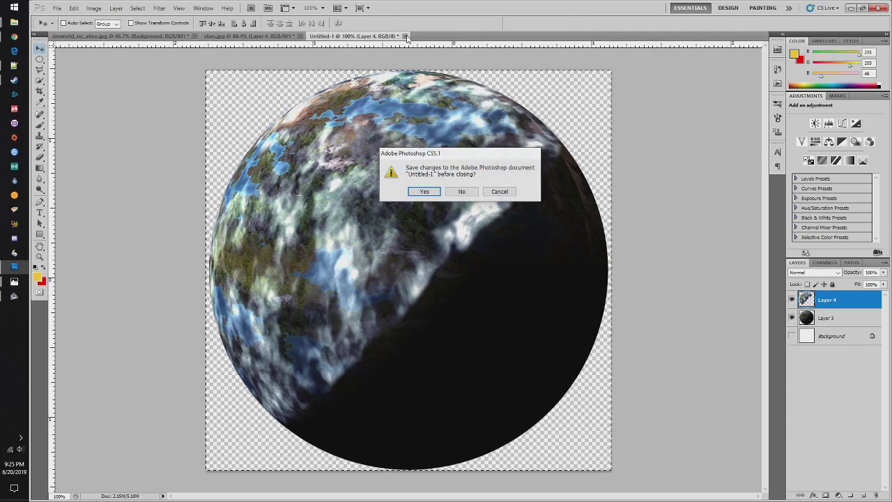
click(499, 191)
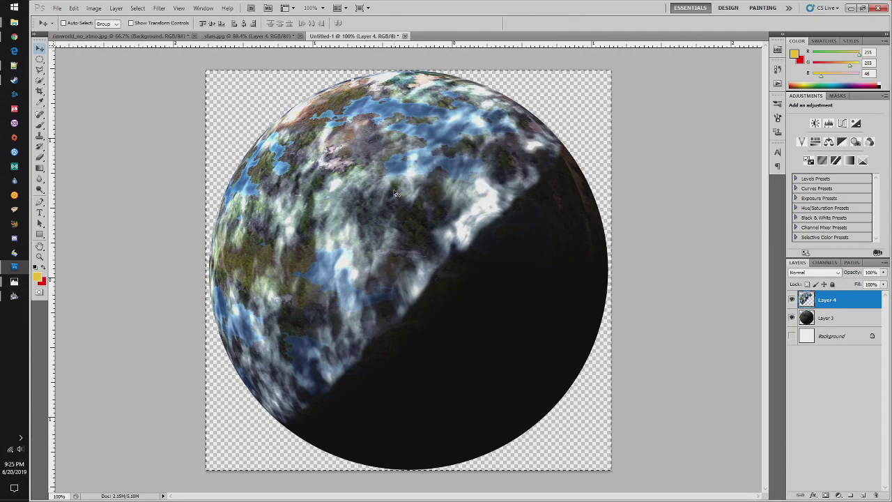
click(57, 7)
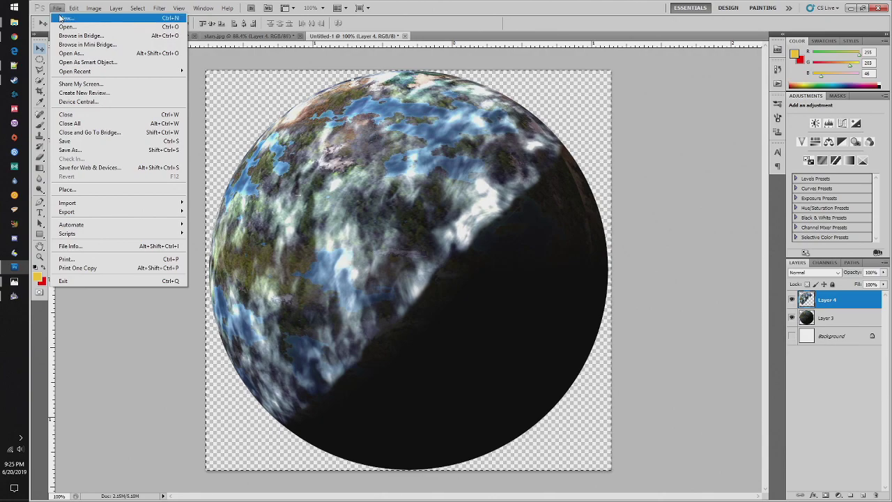
- Create a new Clipboard-preset document, paste the planet, and hide its white Background
click(70, 18)
double_click(418, 197)
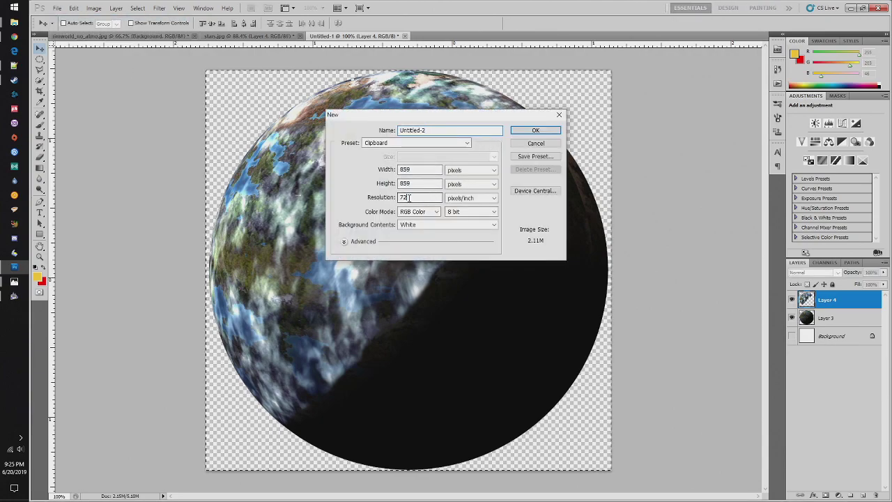
key(Return)
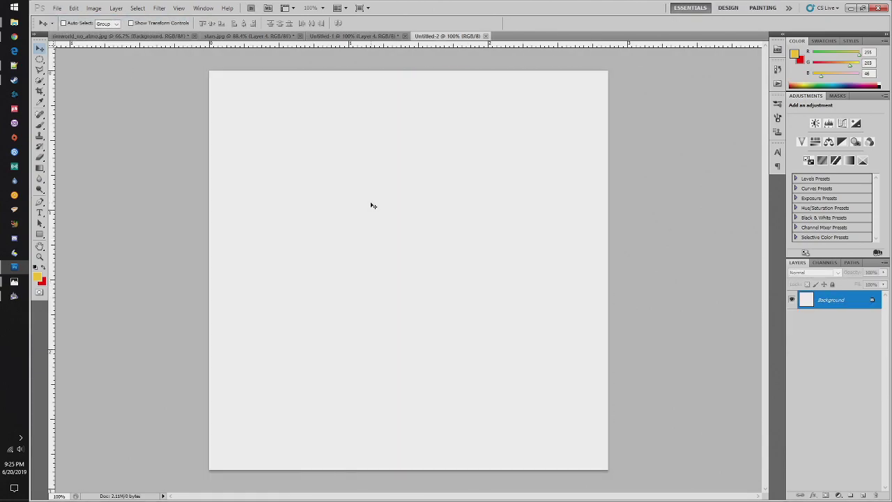
key(ctrl+v)
click(792, 318)
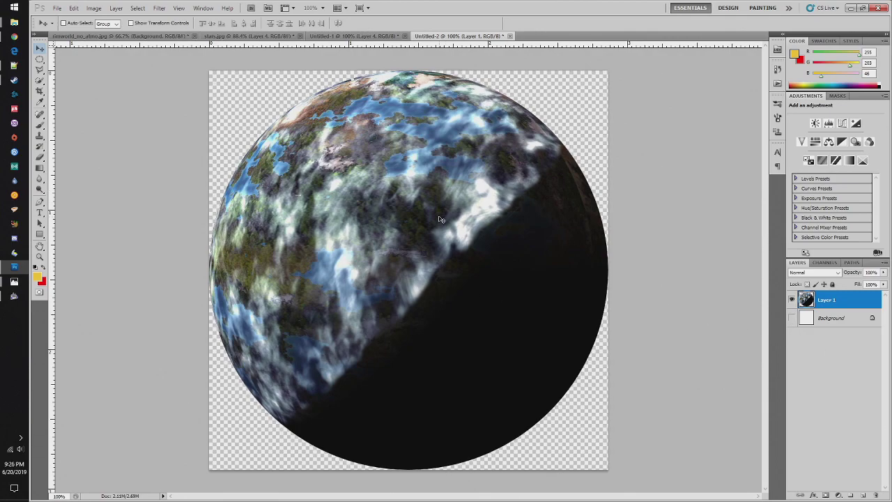
- Enlarge the canvas to 4 by 4 inches
click(93, 8)
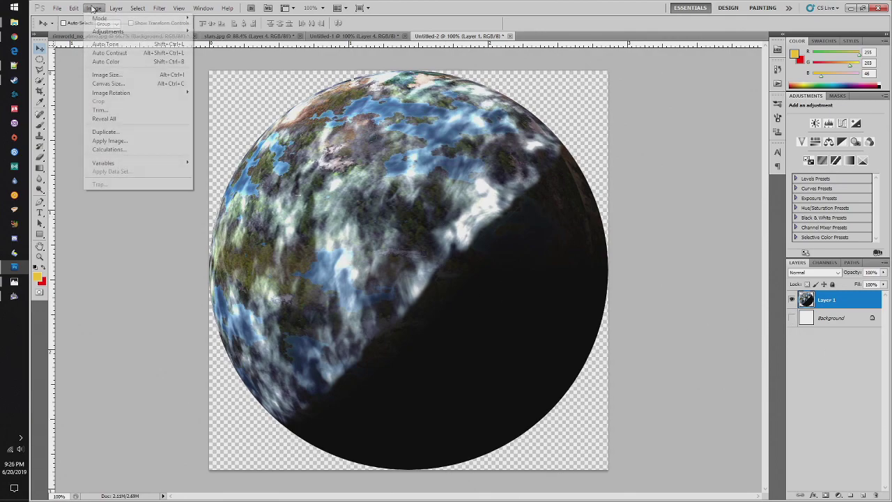
click(110, 83)
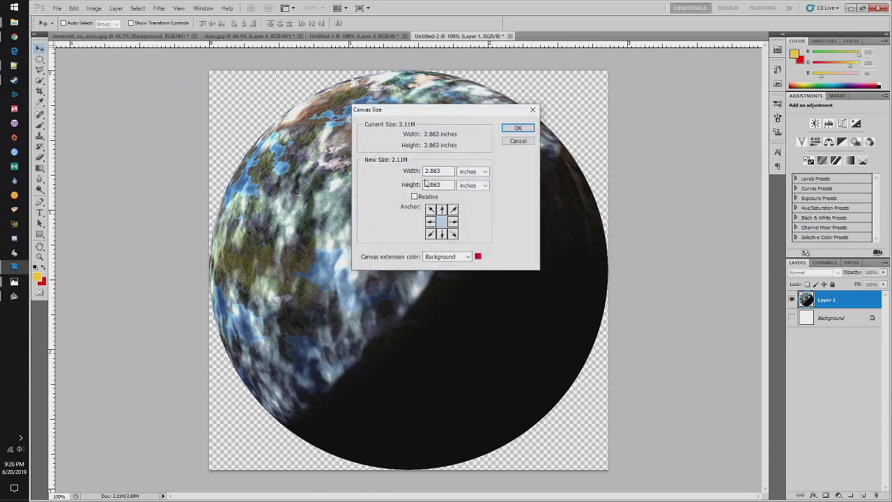
double_click(427, 171)
text(4)
key(Tab)
key(Tab)
text(4)
key(Return)
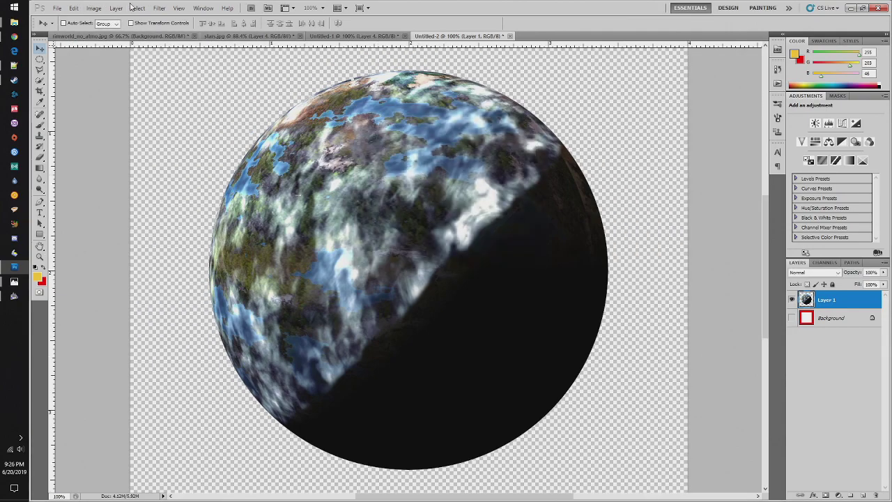
- Give Layer 1 a light blue (45aeff) Outer Glow, Screen 75%, size about 49 px
click(109, 9)
mouse_move(159, 58)
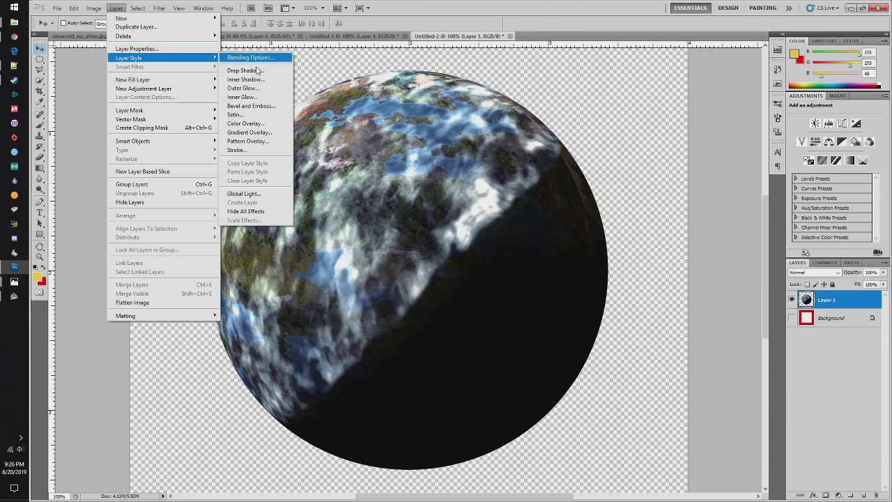
click(262, 89)
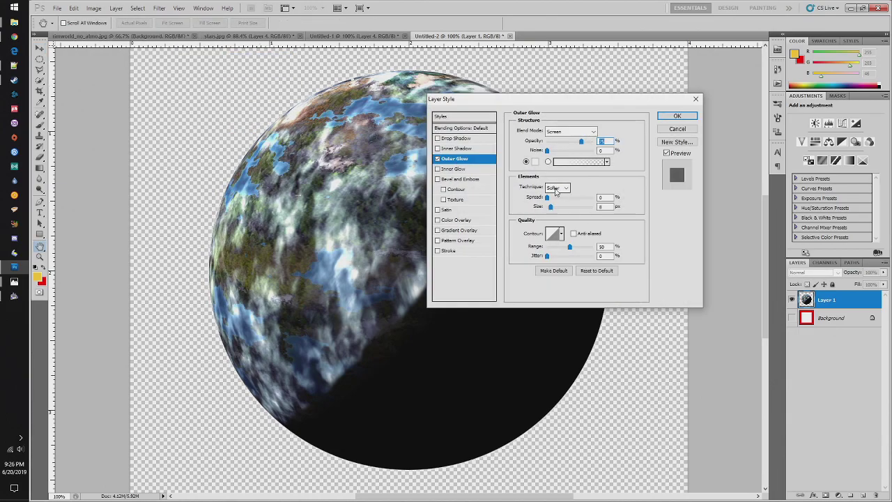
click(535, 162)
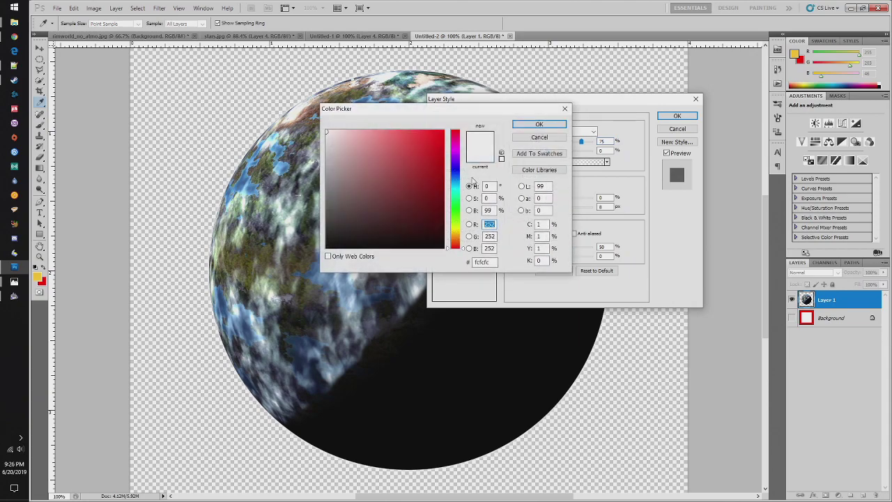
click(457, 186)
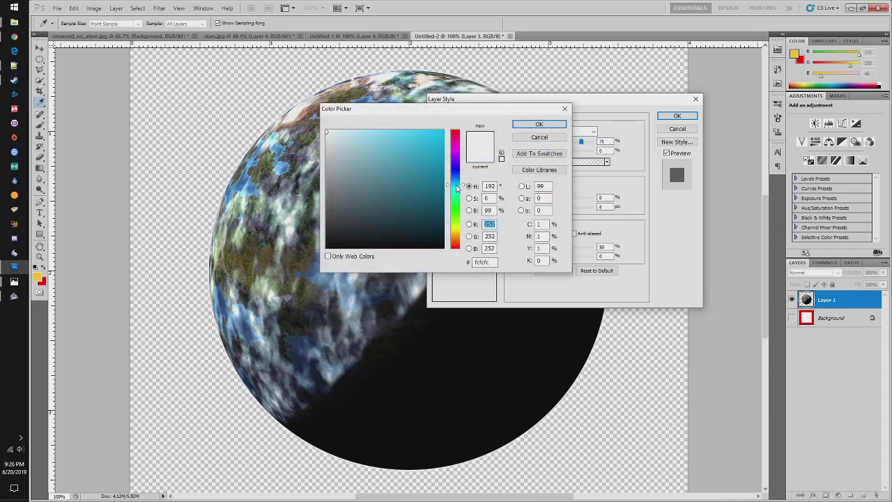
drag(457, 188, 456, 180)
click(402, 128)
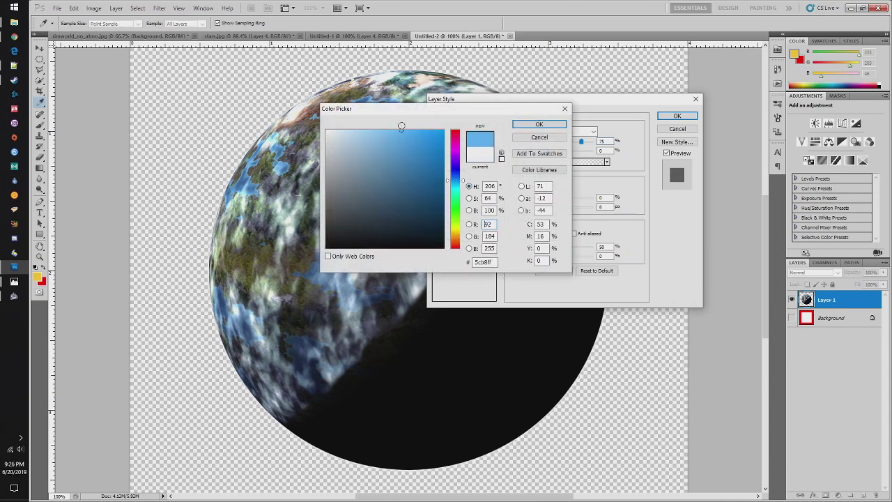
drag(402, 126, 413, 122)
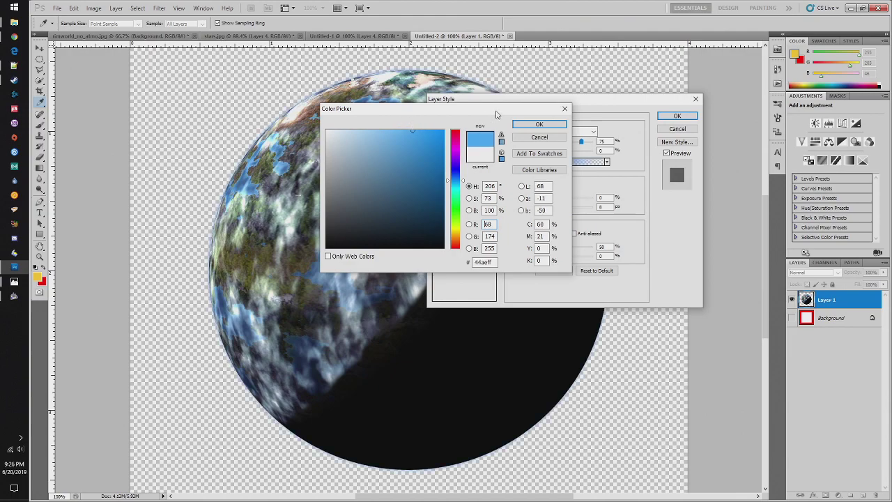
click(539, 124)
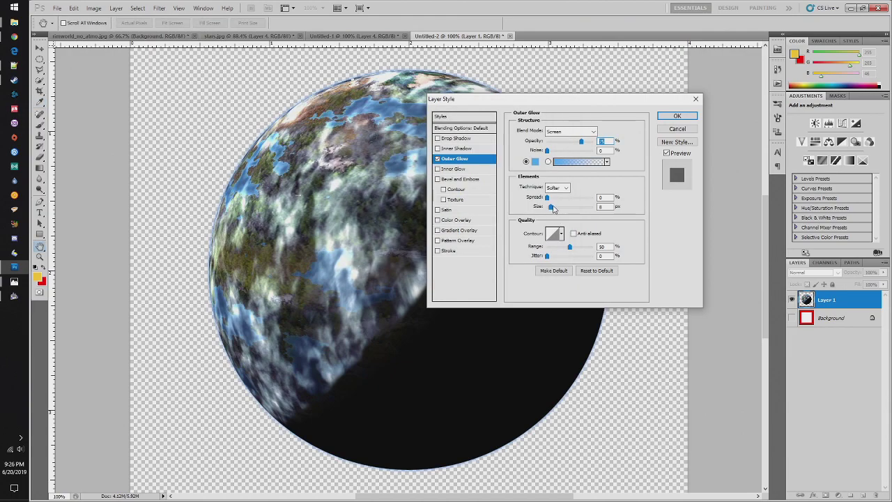
drag(551, 207, 558, 210)
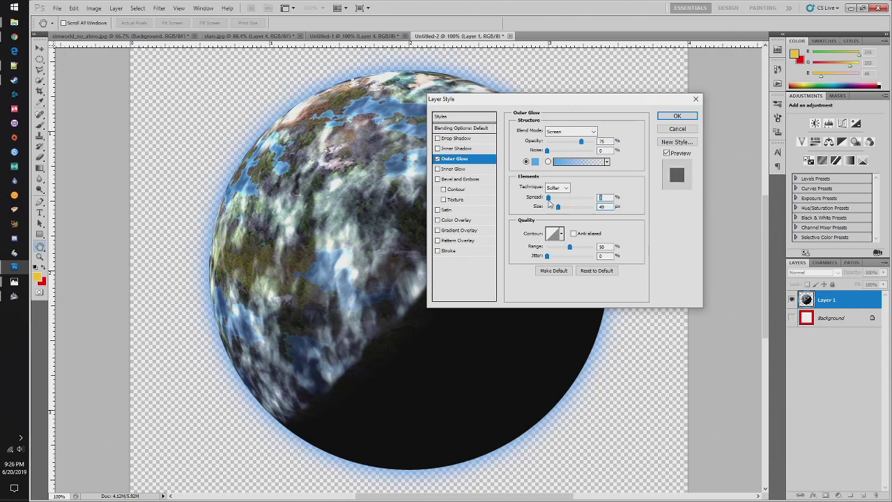
click(675, 116)
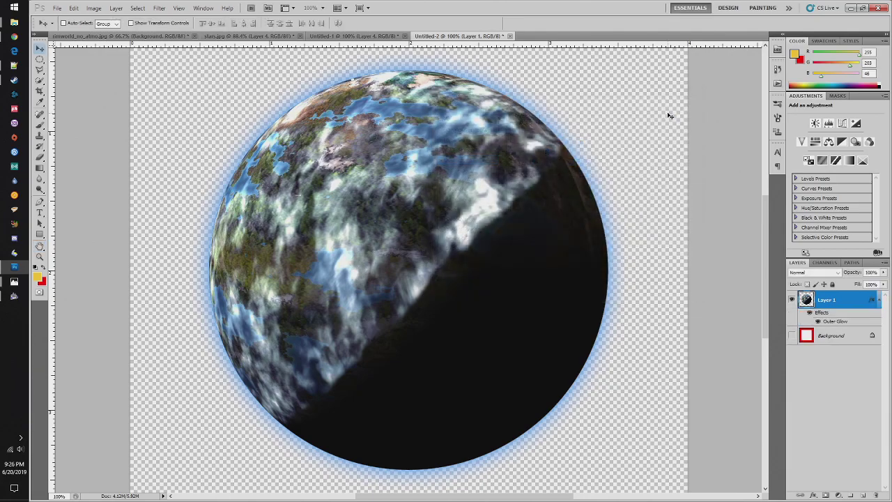
- Add a new layer below the planet layer and set the foreground colour to black
click(864, 496)
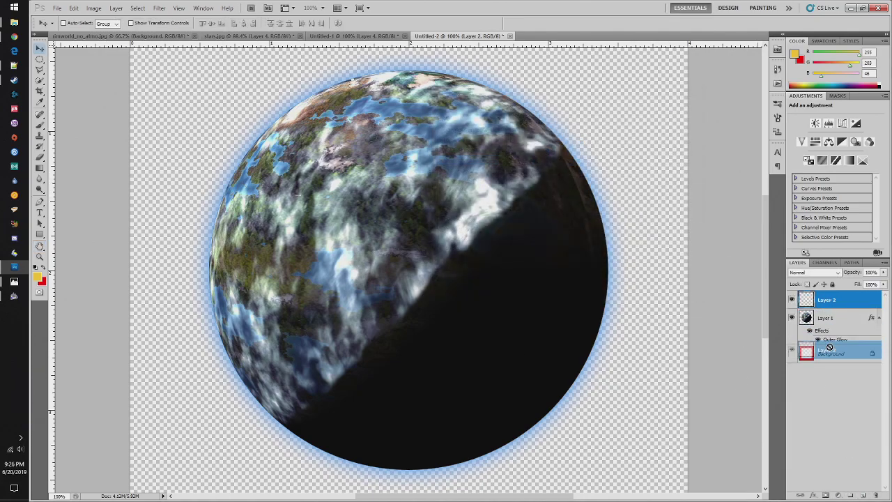
drag(835, 339, 829, 343)
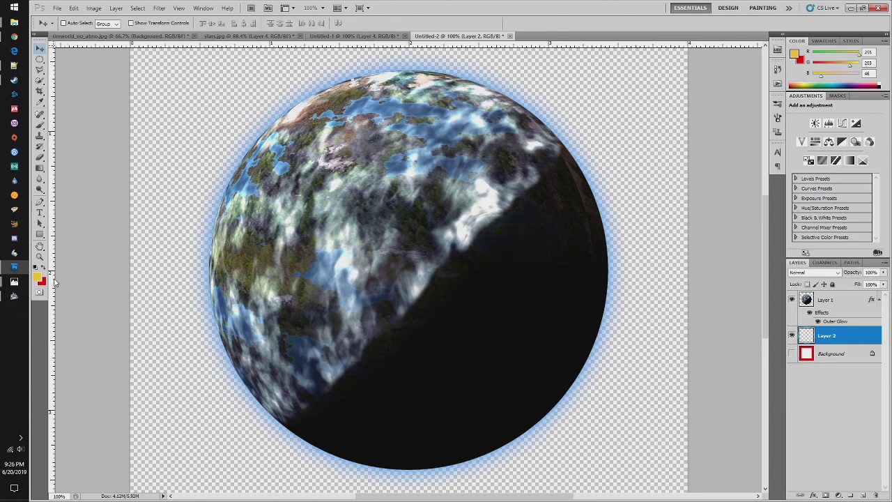
click(39, 277)
drag(407, 151, 424, 264)
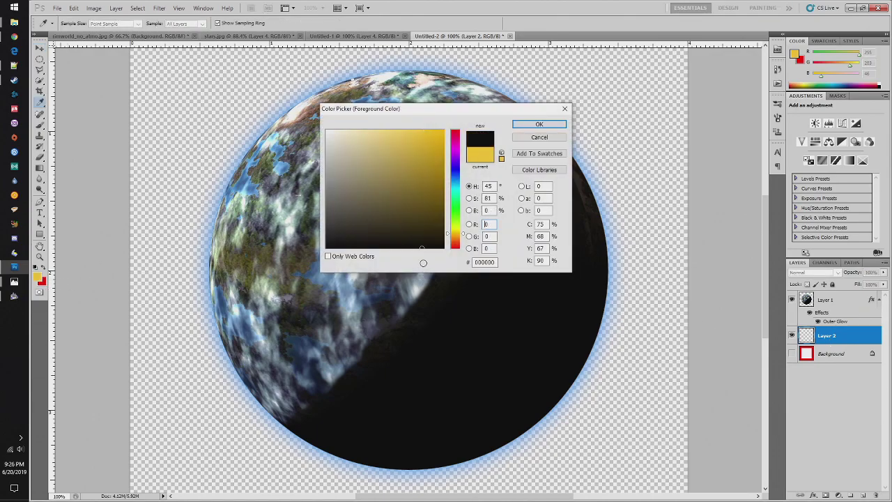
click(539, 125)
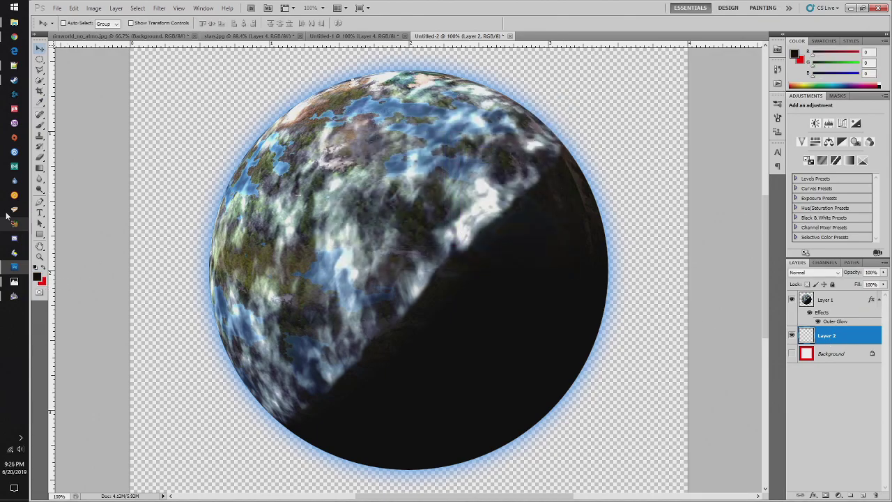
- Draw a black rectangle covering the whole canvas as Shape 1, then hide it
click(40, 235)
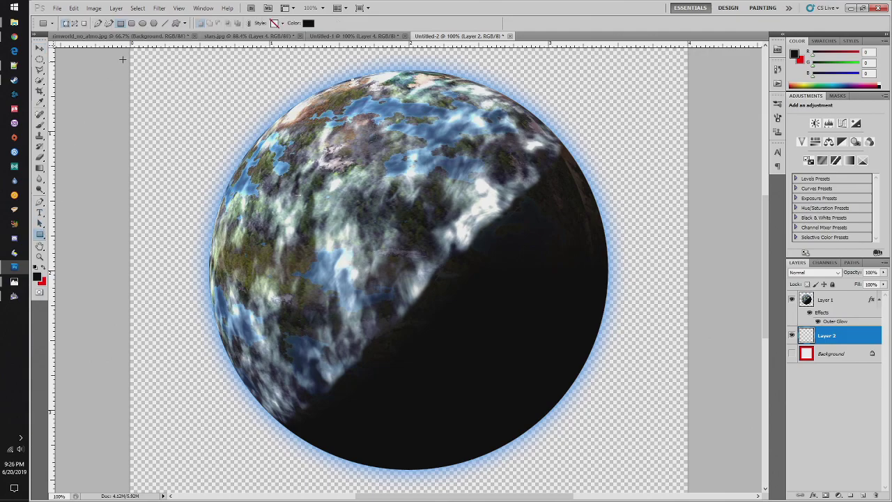
drag(122, 59, 720, 472)
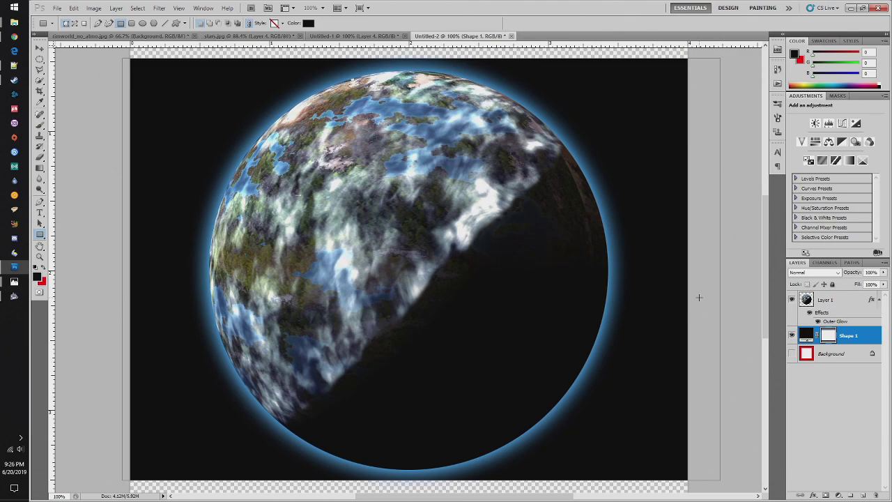
click(792, 335)
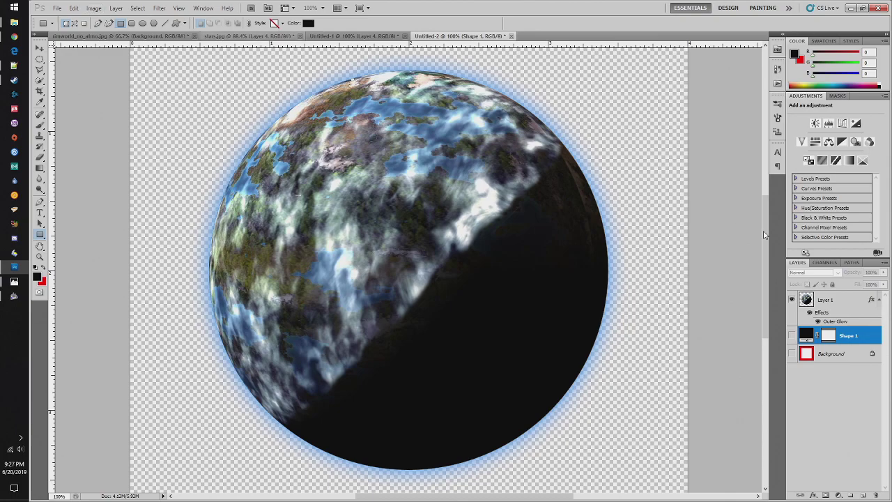
- Flatten the image, discarding the hidden layers
click(826, 300)
right_click(827, 301)
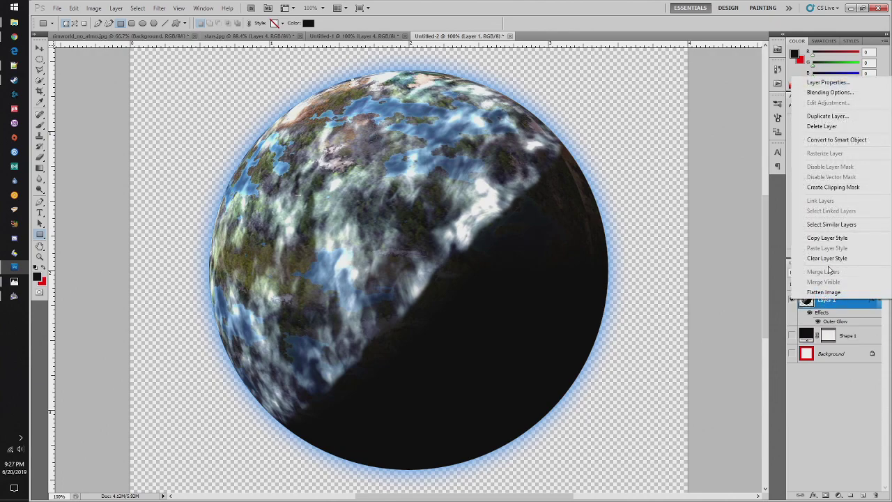
click(830, 293)
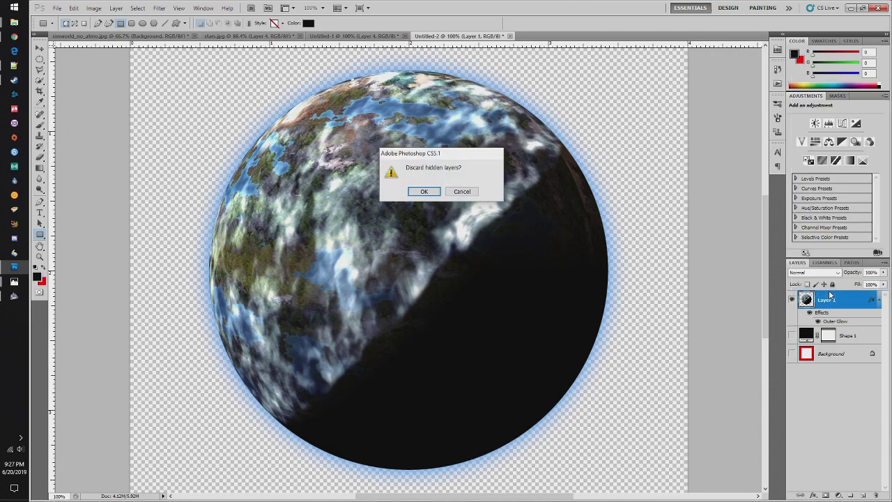
click(421, 192)
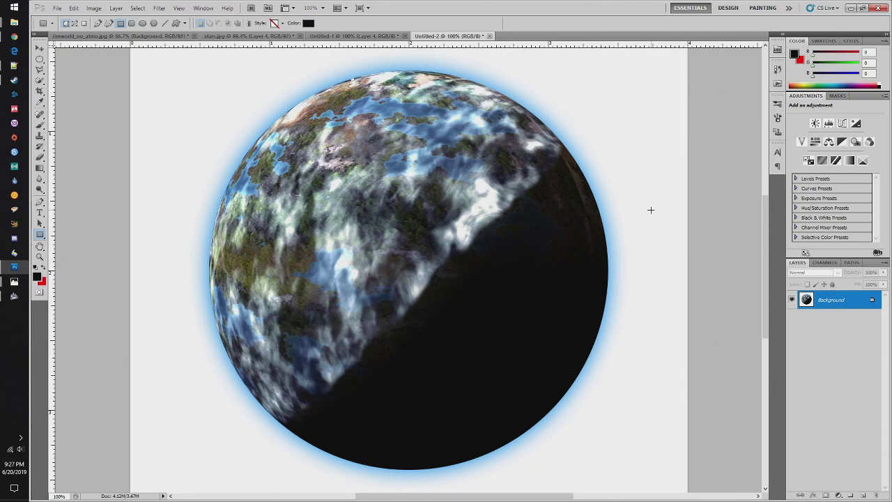
- Make a Color Range selection on the planet, then cancel the Fill dialog
click(136, 9)
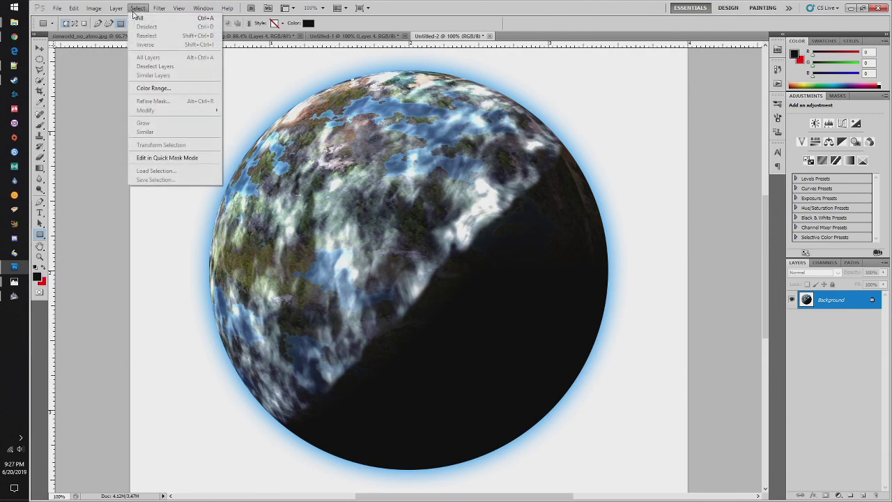
click(176, 87)
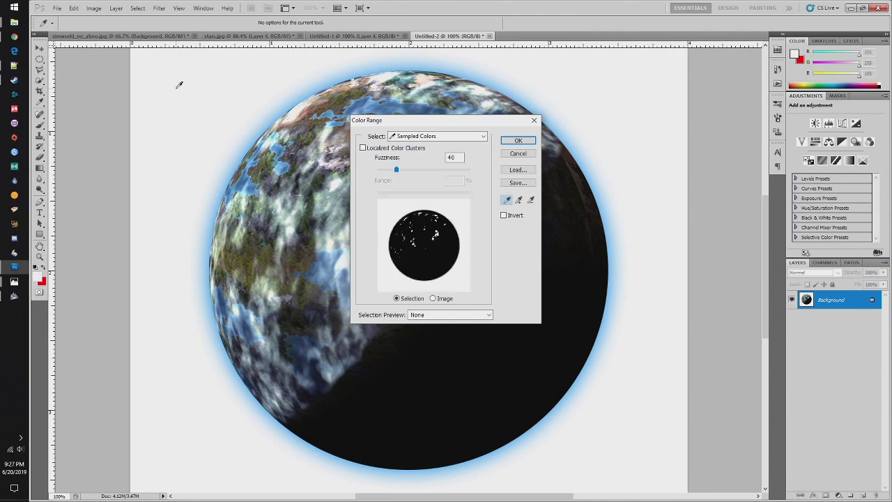
click(520, 142)
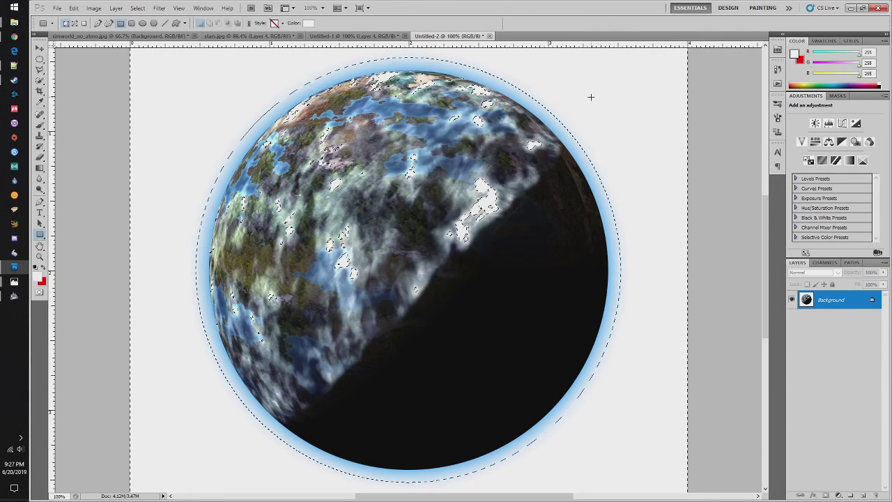
key(i)
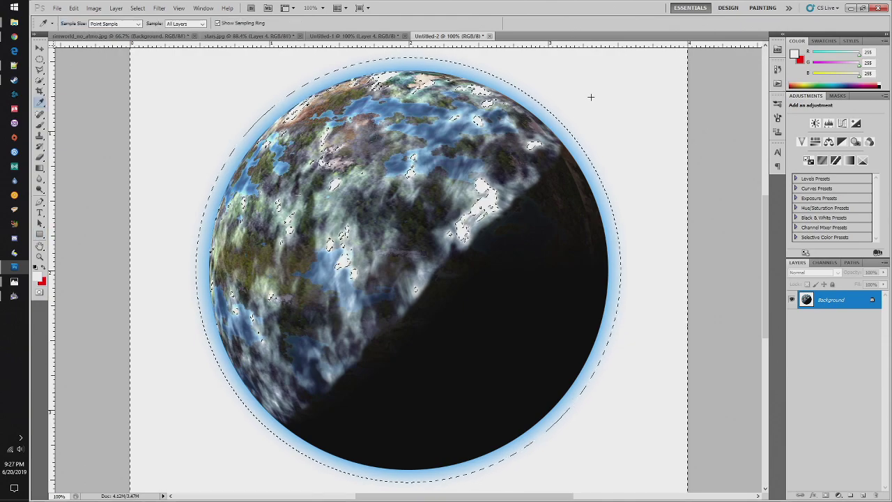
key(shift+BackSpace)
click(496, 160)
key(u)
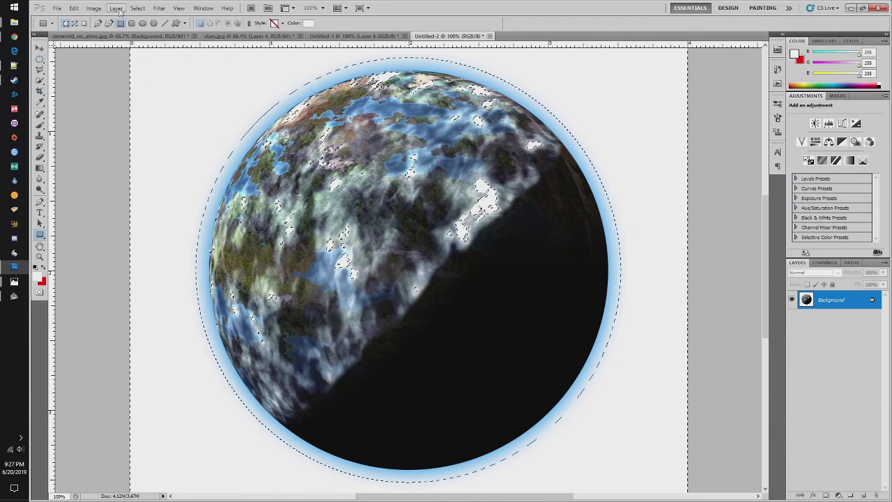
- Deselect the selection around the planet with Select > Deselect
click(137, 8)
click(150, 19)
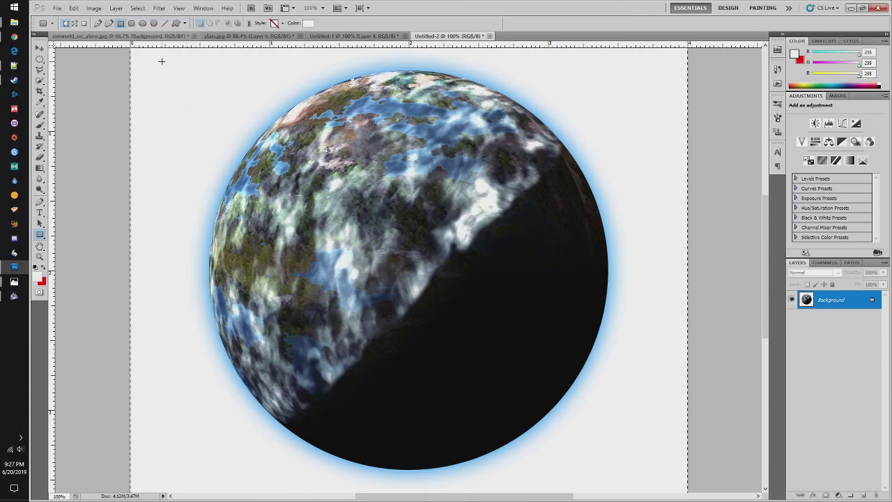
click(57, 7)
- Create the new Untitled-3 document and paste the glowing planet into it
click(70, 19)
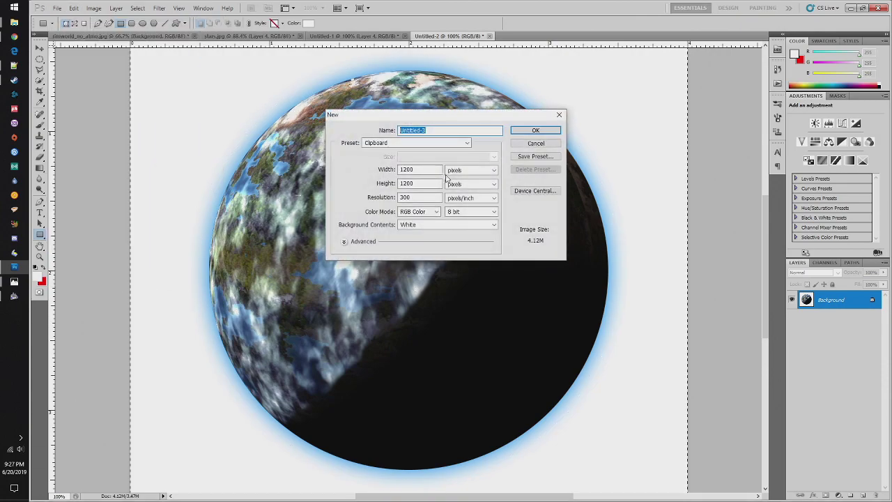
click(535, 130)
key(ctrl+v)
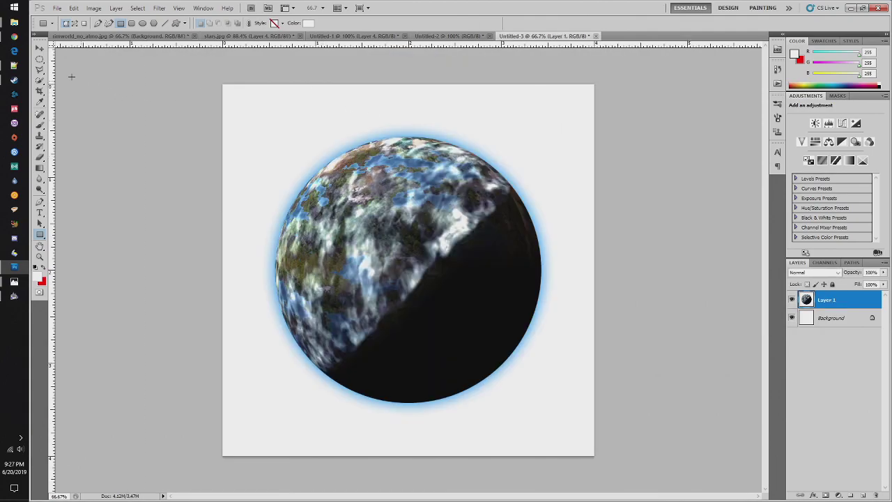
- Select the white surround with Color Range, hide the white Background, and clear the selection
click(137, 8)
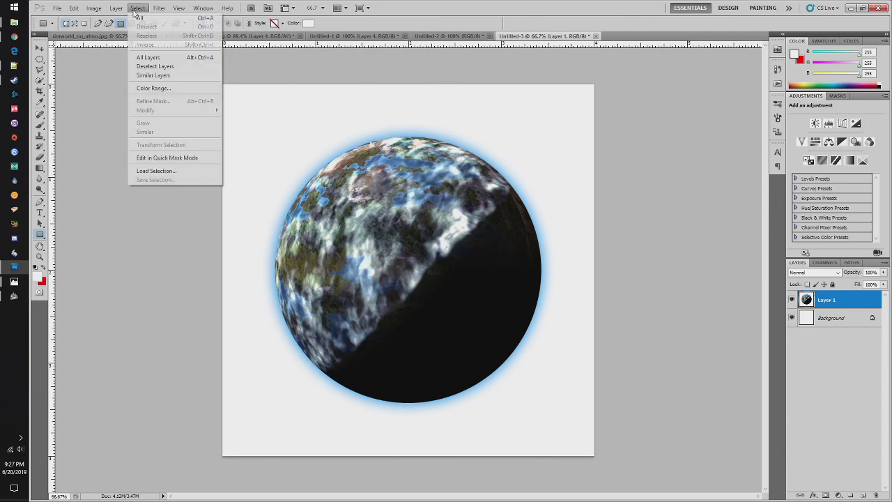
click(153, 88)
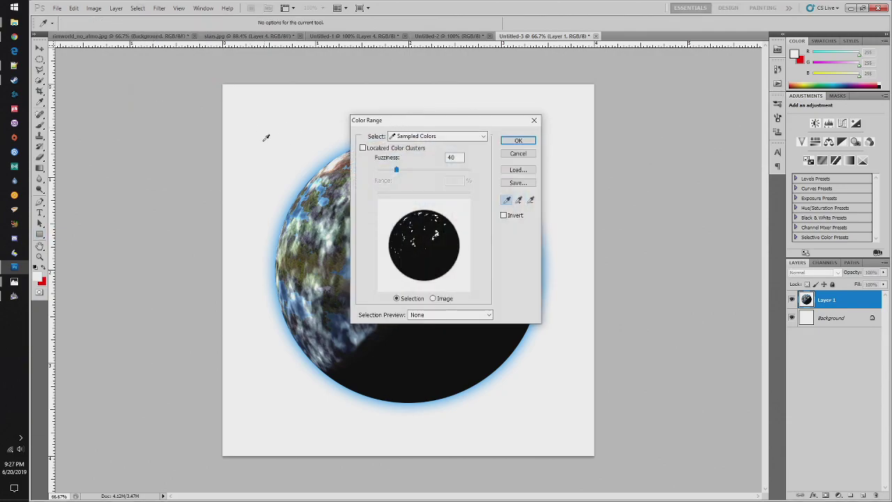
click(517, 140)
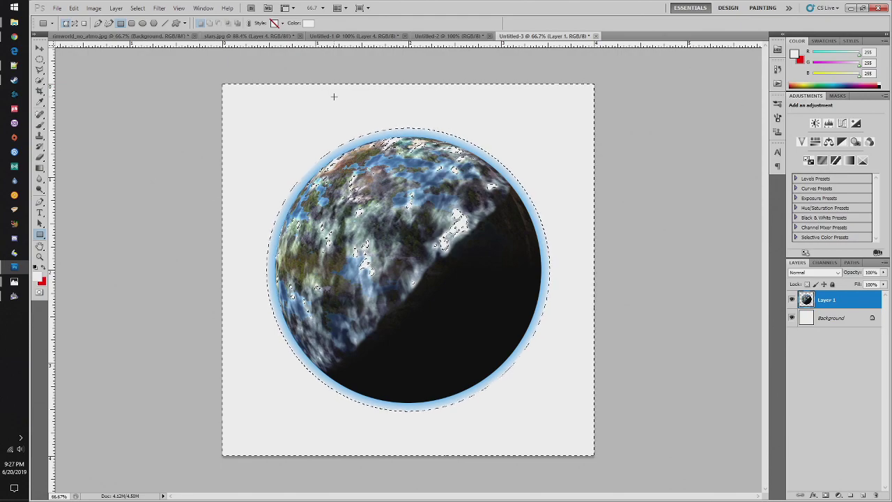
click(791, 318)
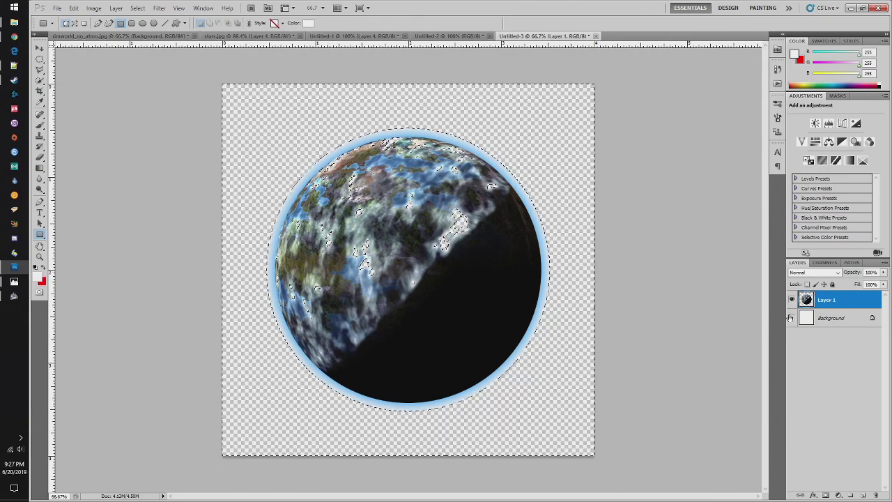
key(v)
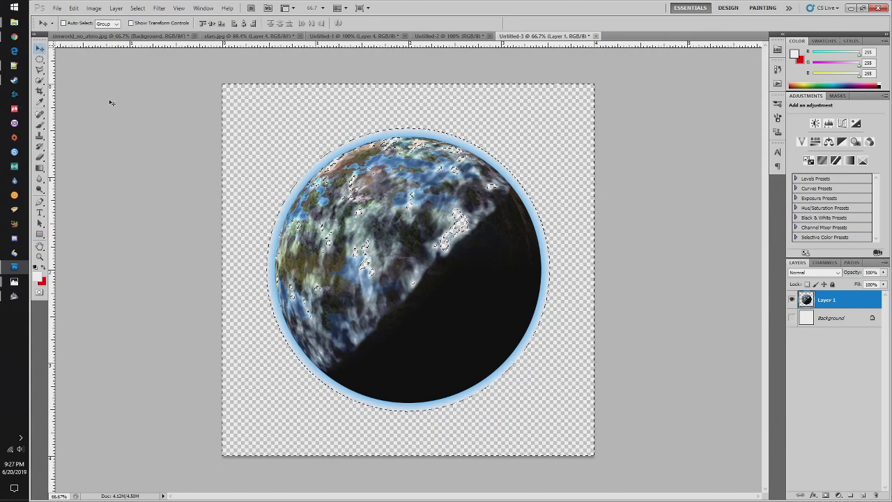
click(40, 59)
key(ctrl+d)
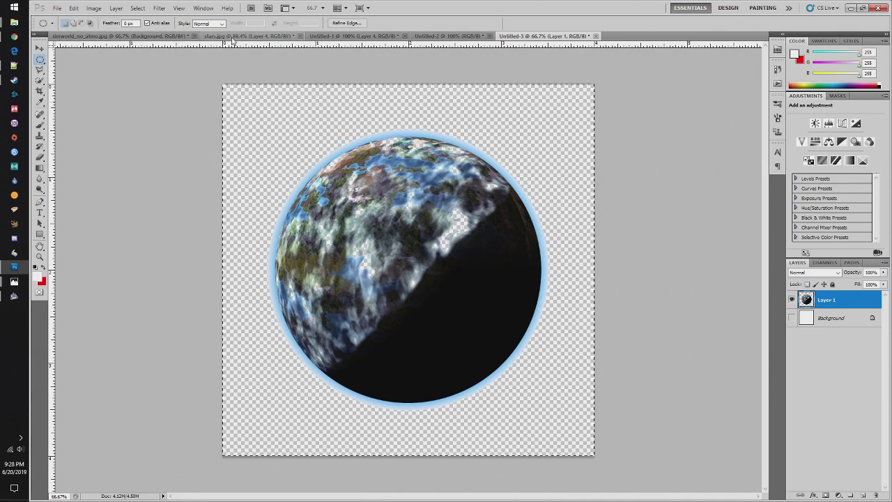
- In stars.jpg, hide Layer 4, show Background, stamp a Layer 6, then delete it
click(247, 35)
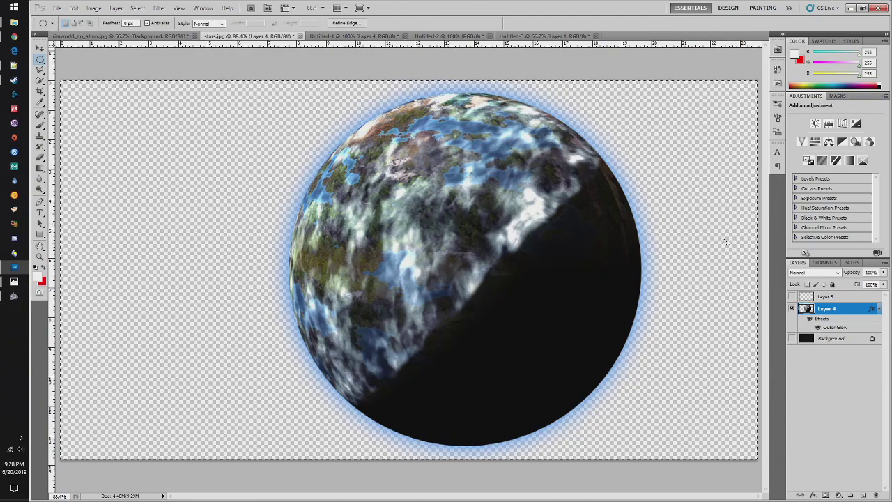
click(792, 308)
click(792, 338)
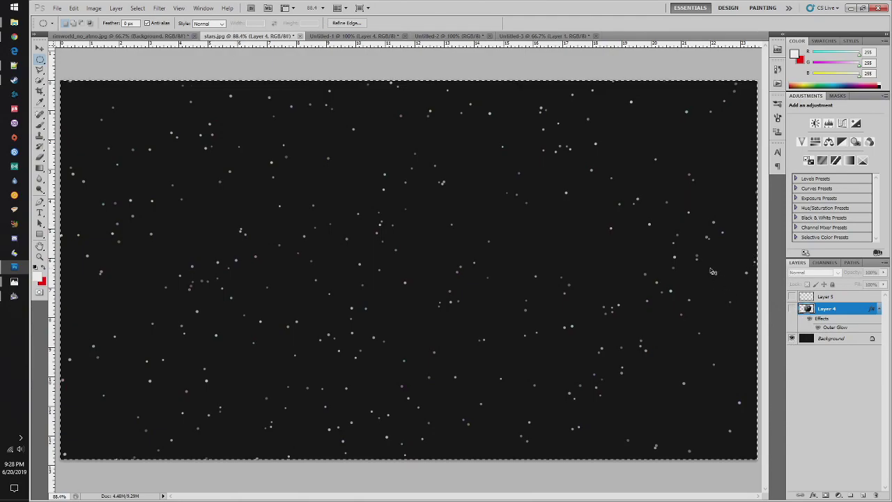
key(ctrl+alt+e)
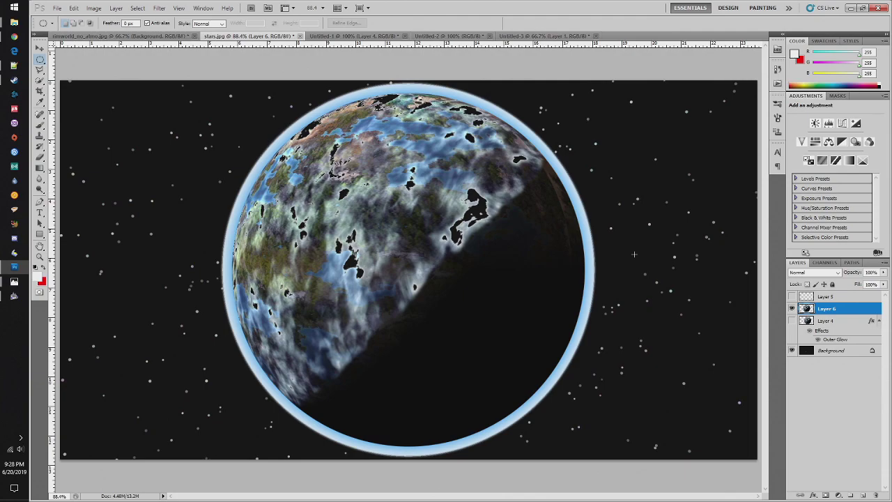
right_click(823, 308)
click(833, 135)
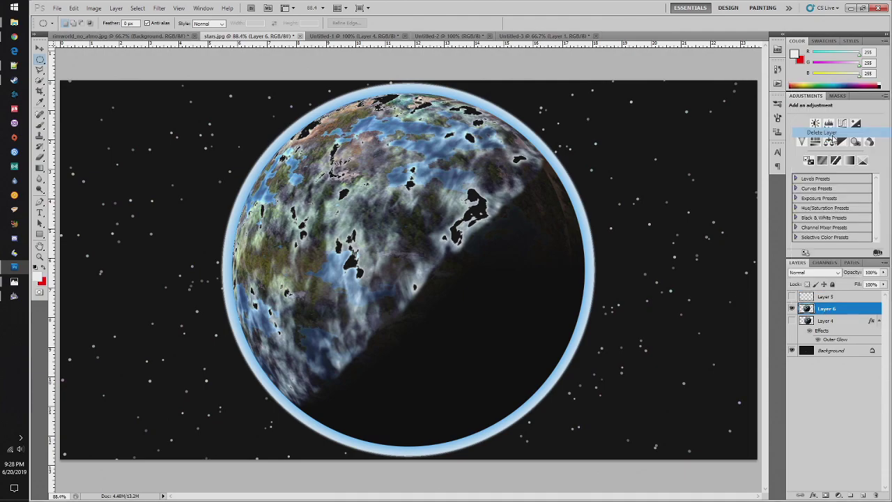
click(431, 191)
- Close Untitled-3 without saving its changes
click(540, 36)
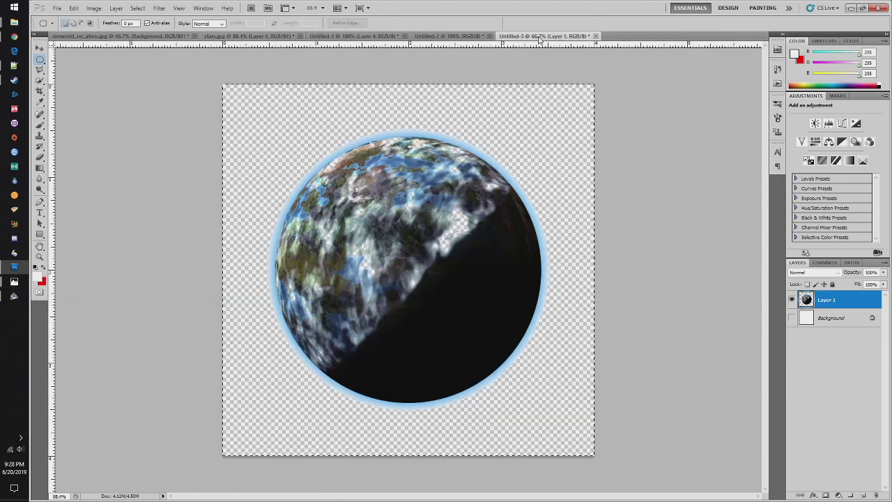
click(595, 36)
click(472, 189)
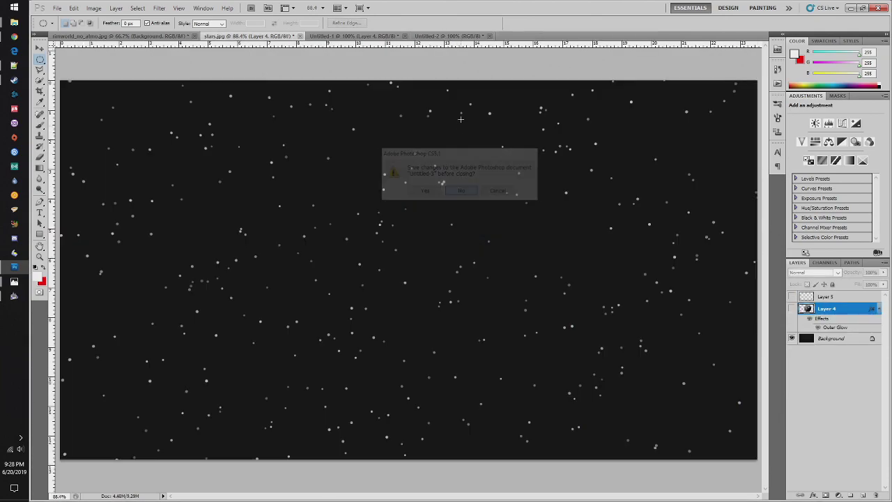
- In Untitled-2, add an empty Layer 1 above the planet and zoom out to the whole canvas
click(460, 37)
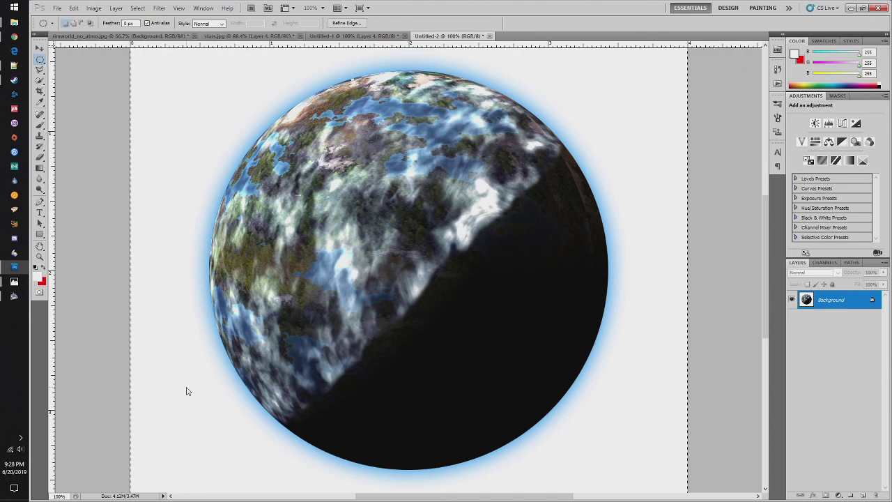
click(863, 495)
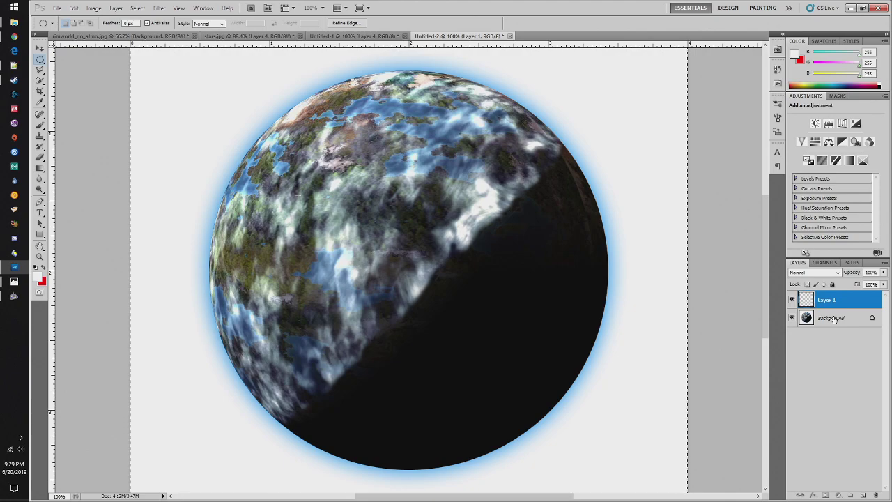
click(355, 35)
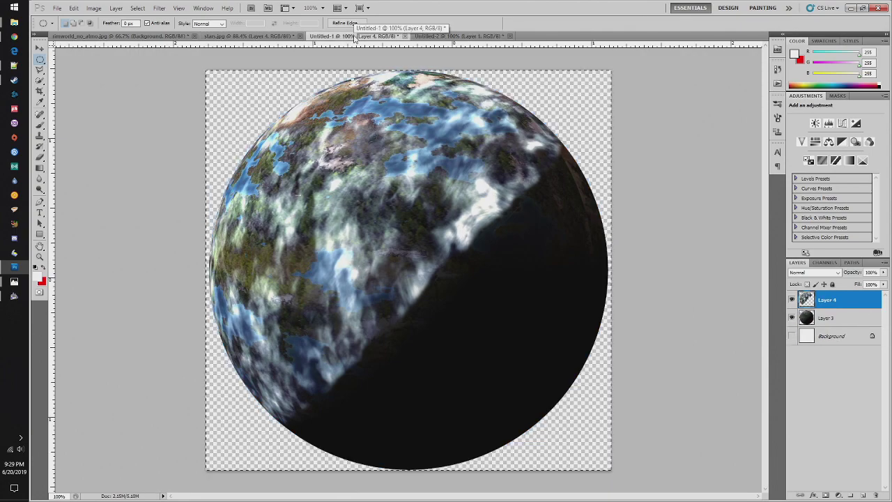
click(460, 35)
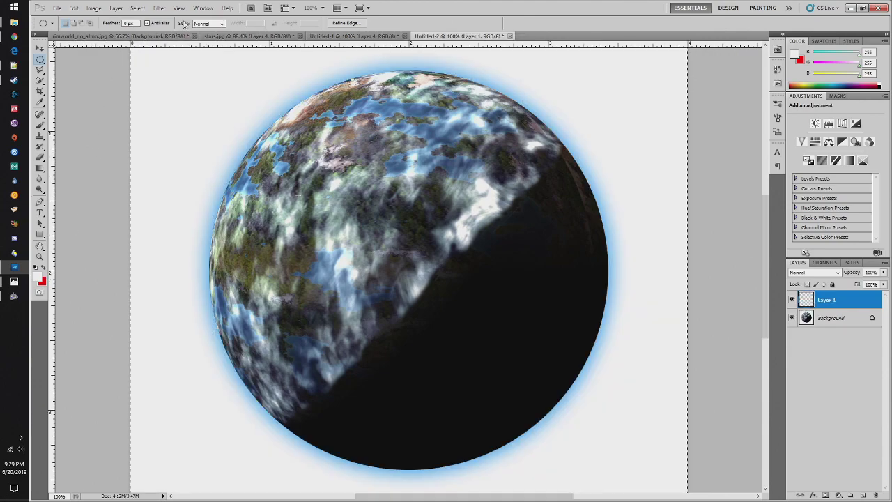
key(ctrl+minus)
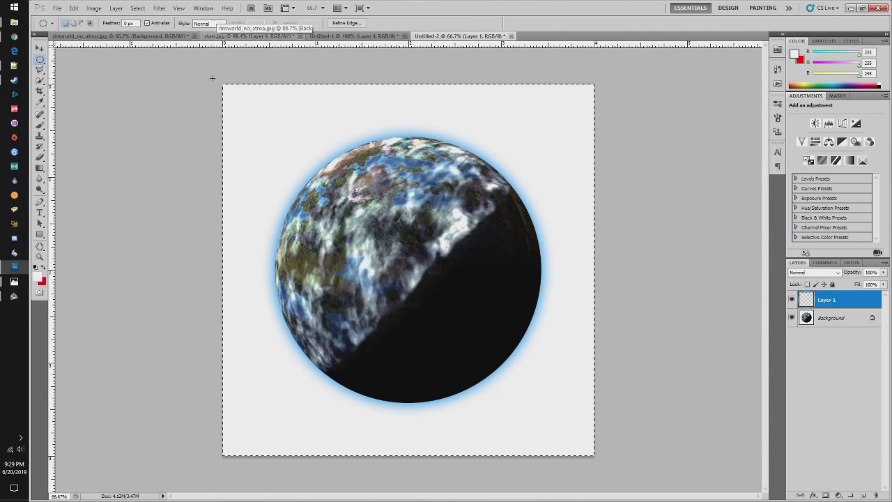
- Draw a canvas-covering rectangle and set the foreground colour to black
click(37, 235)
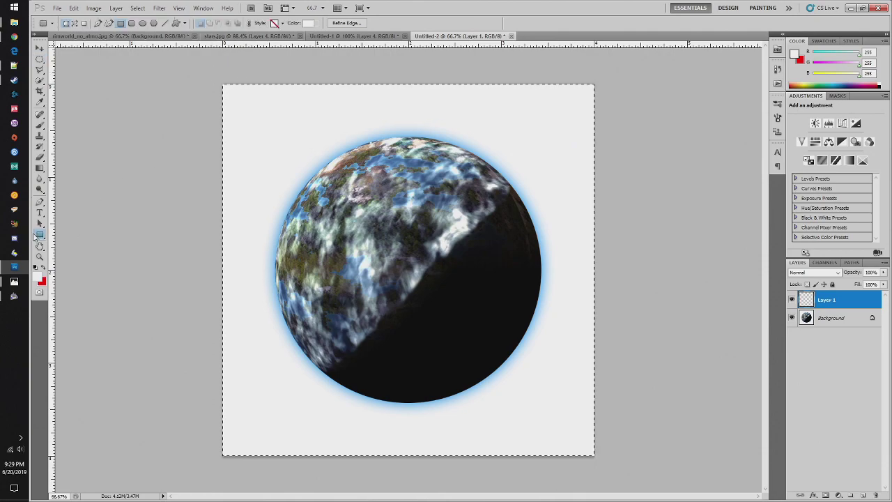
drag(260, 128, 623, 477)
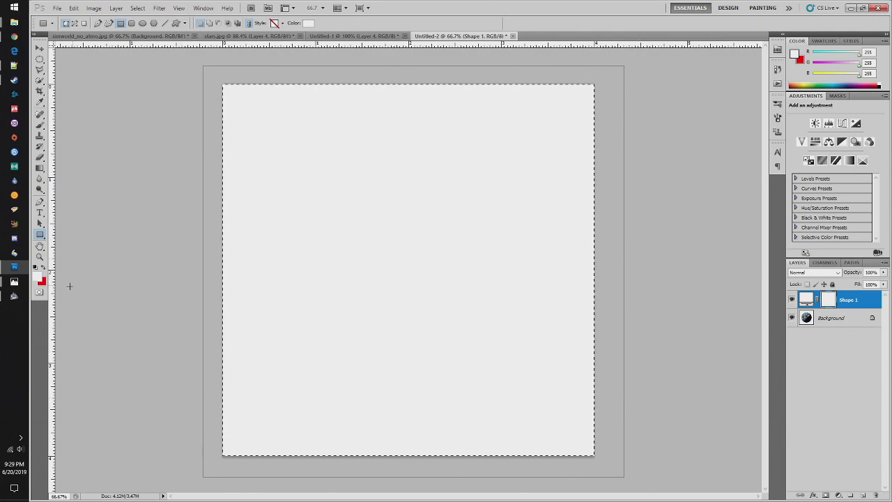
click(41, 279)
click(444, 248)
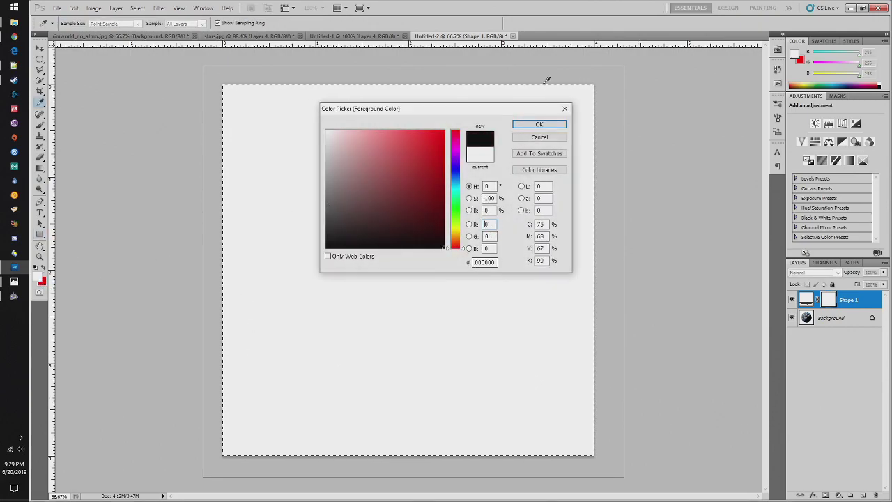
click(540, 124)
- Draw a second full-canvas rectangle, confirm Shape 2's black fill, and nudge it slightly
drag(200, 65, 645, 482)
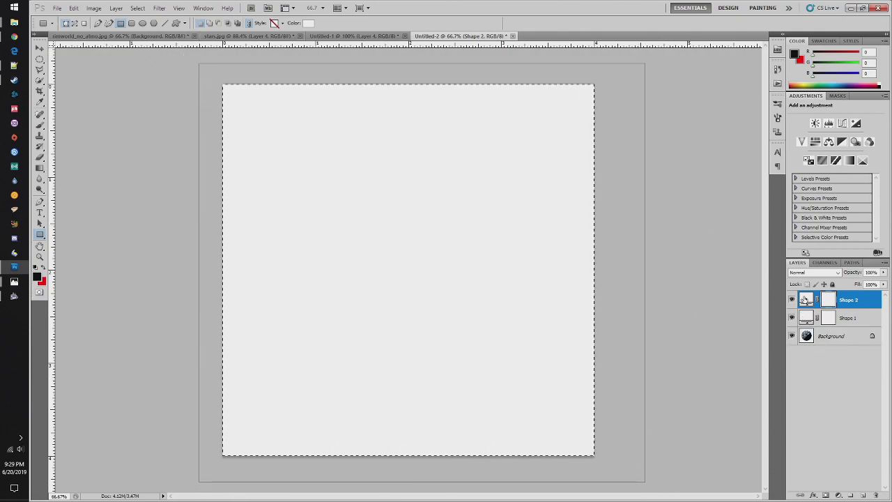
double_click(806, 300)
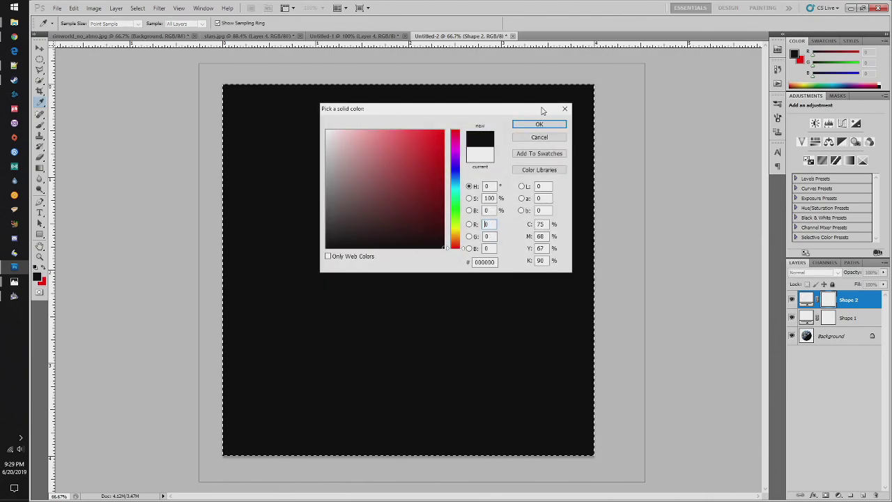
click(545, 126)
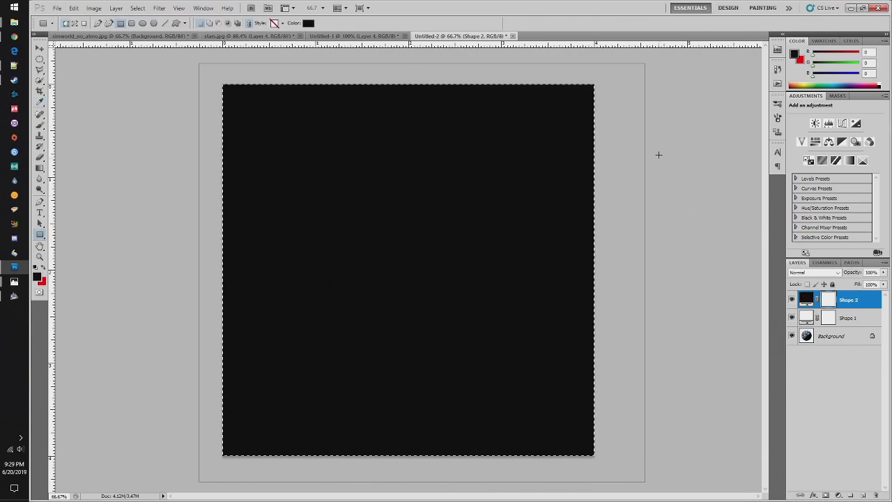
click(39, 48)
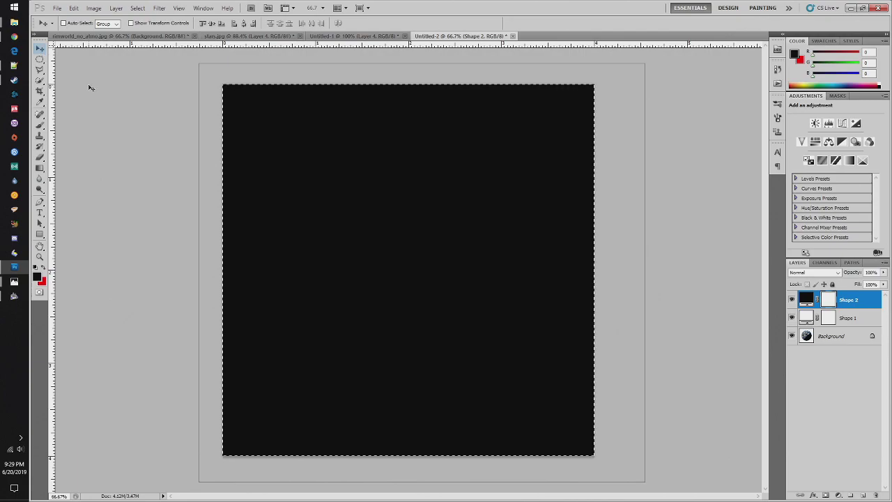
key(shift+Right)
key(shift+Down)
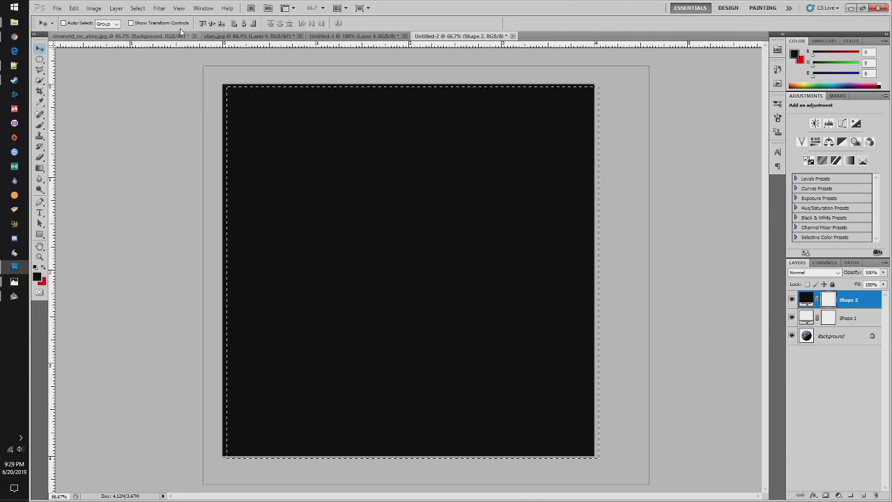
- Paste the half-lit planet from Untitled-1 into Untitled-2 as a new layer
click(328, 36)
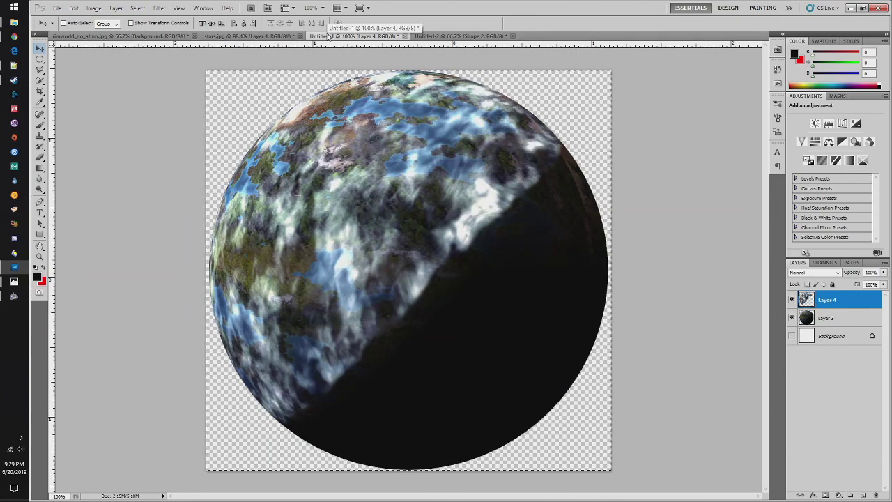
click(469, 36)
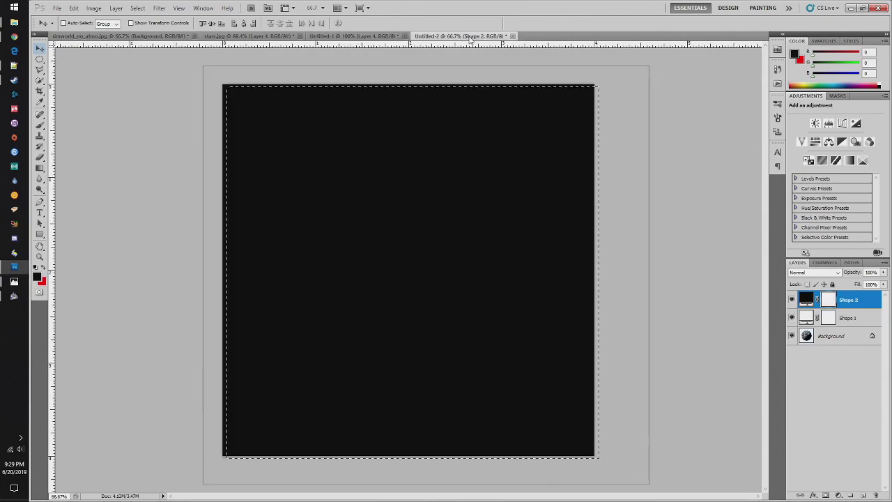
key(ctrl+v)
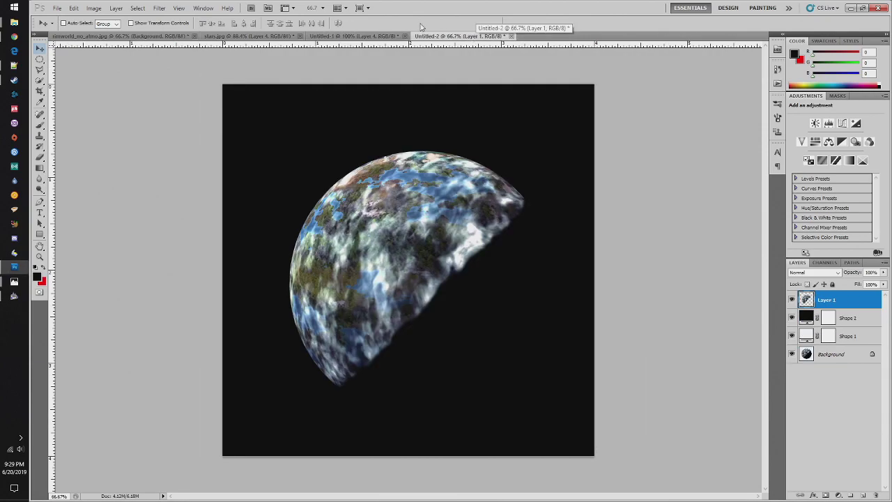
- Cancel the Outer Glow layer style and hide the pasted planet Layer 1
click(93, 8)
mouse_move(136, 10)
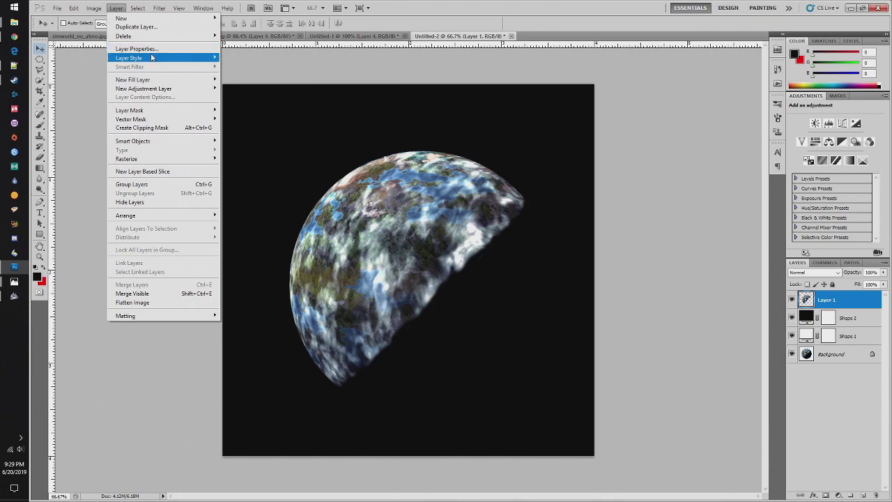
mouse_move(152, 57)
click(241, 88)
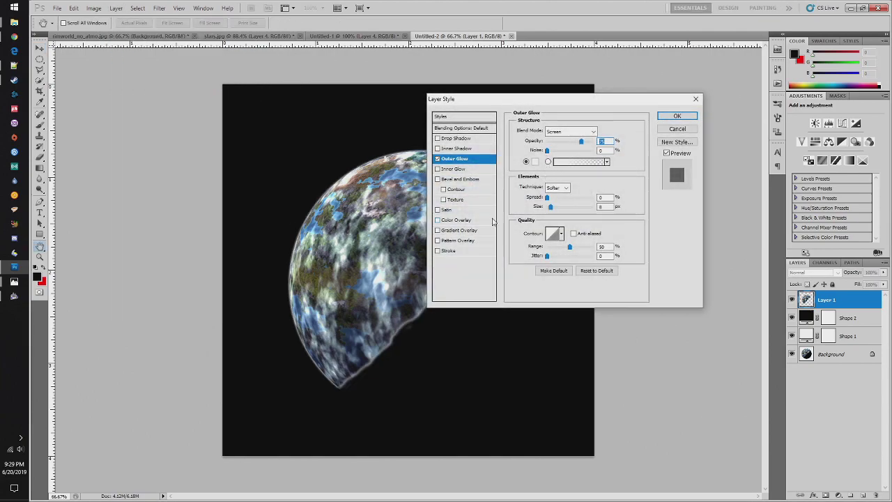
click(677, 129)
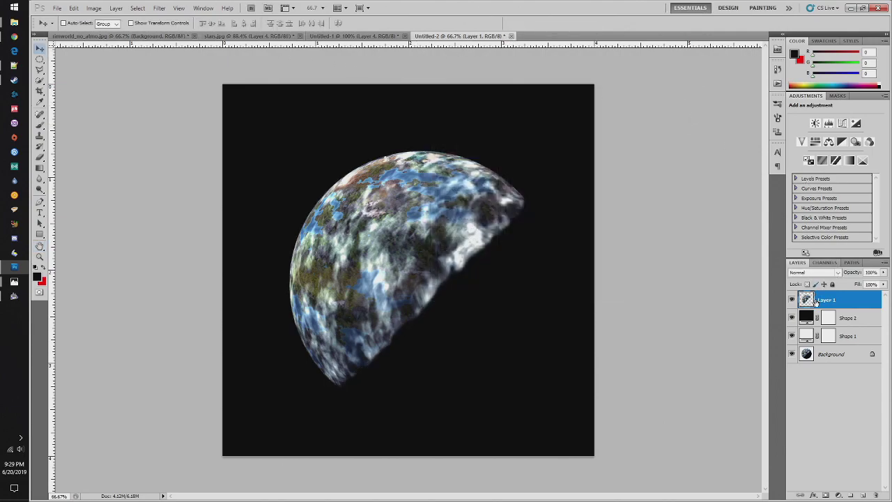
click(791, 300)
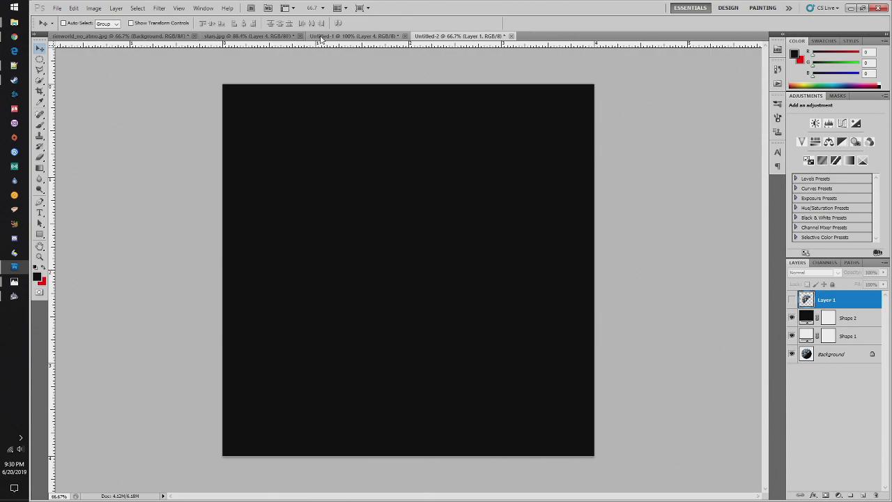
- Copy Merged the planet in Untitled-1 and paste it into Untitled-2 as Layer 2
click(315, 36)
click(94, 7)
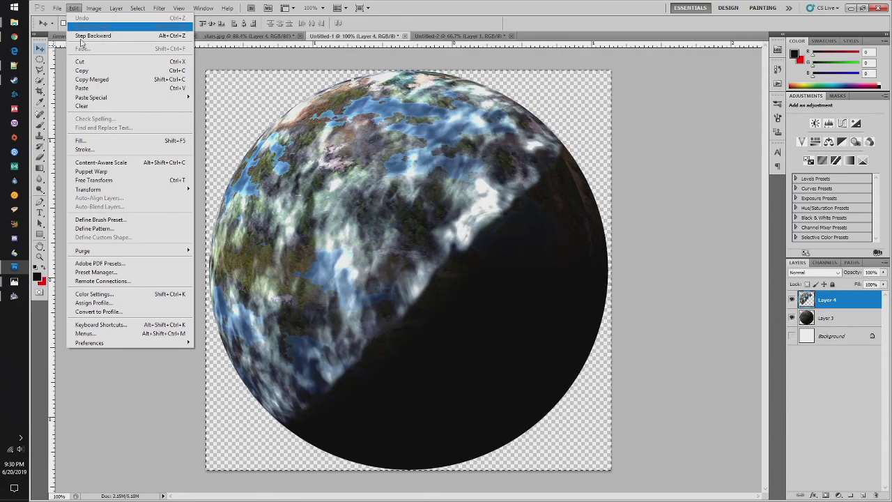
click(94, 79)
click(480, 35)
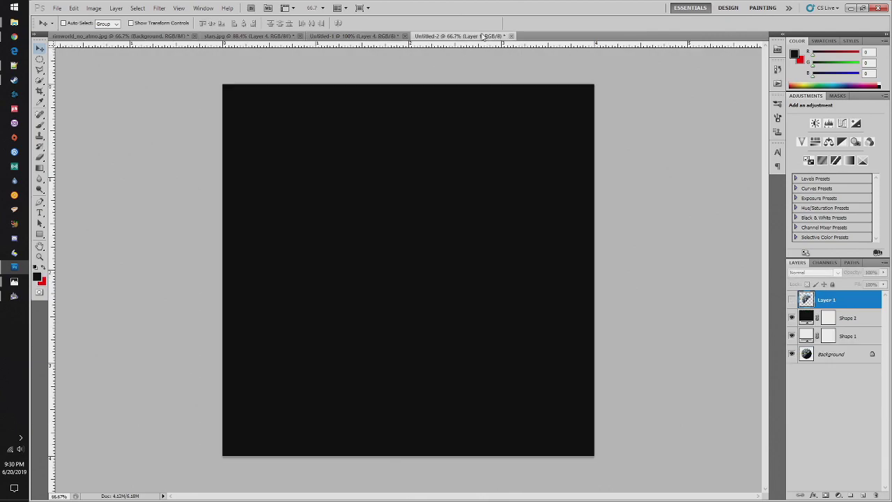
key(ctrl+v)
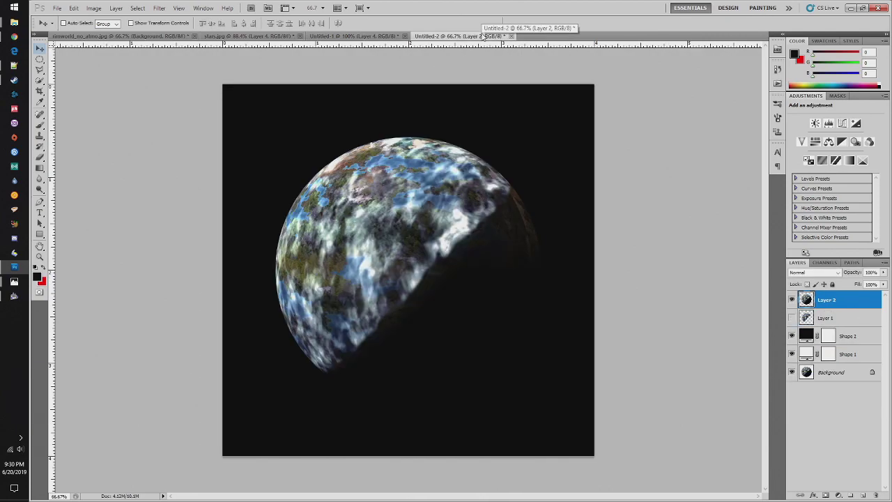
- Give Layer 2 a light blue (#5796ff) Outer Glow with an enlarged size
click(105, 7)
mouse_move(123, 7)
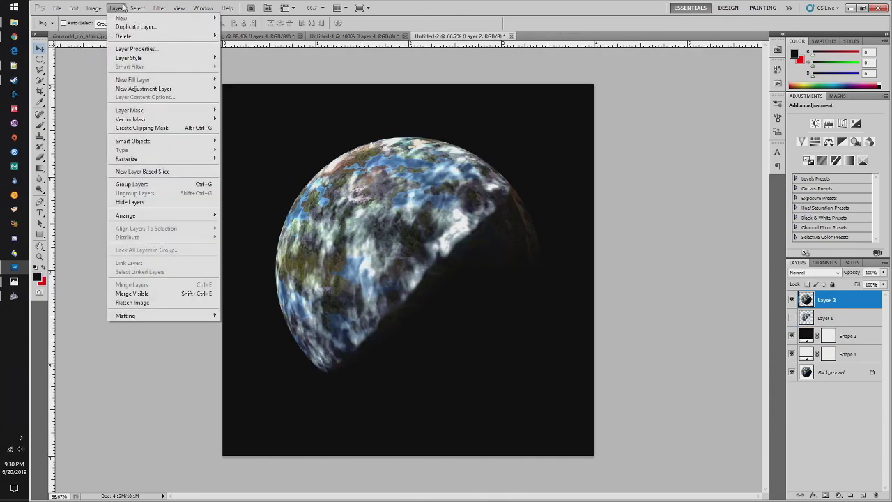
mouse_move(153, 59)
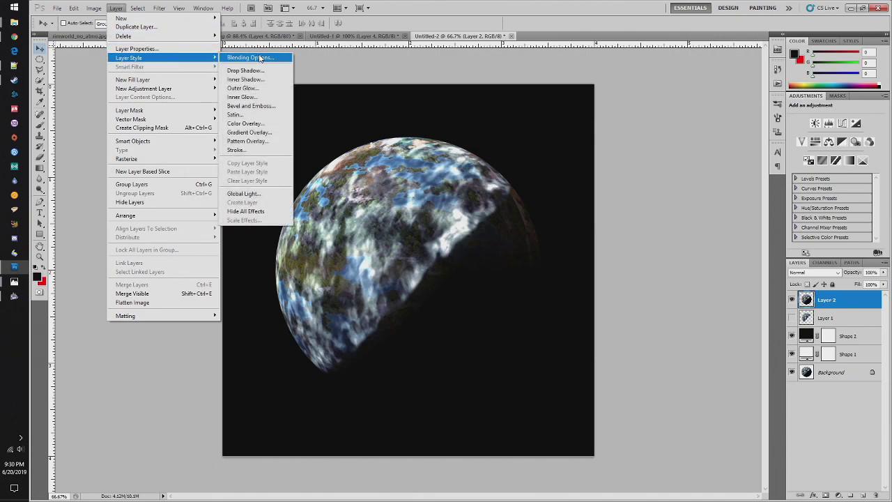
click(262, 91)
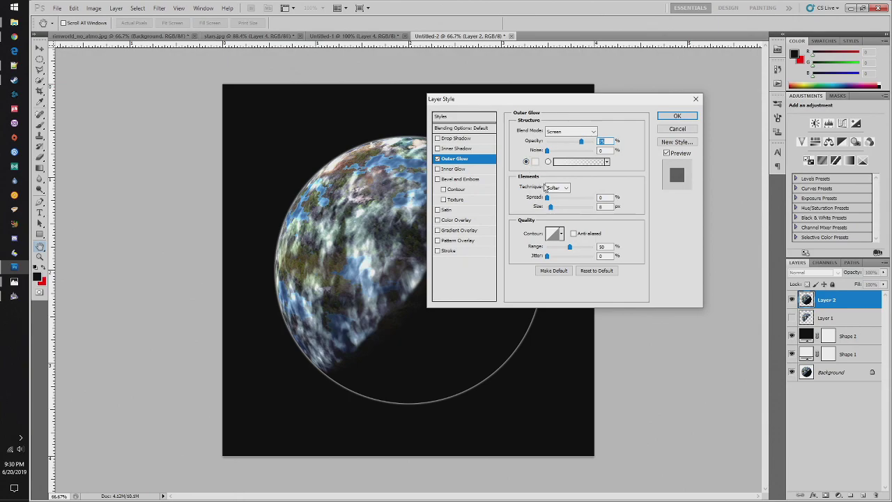
click(535, 161)
click(454, 180)
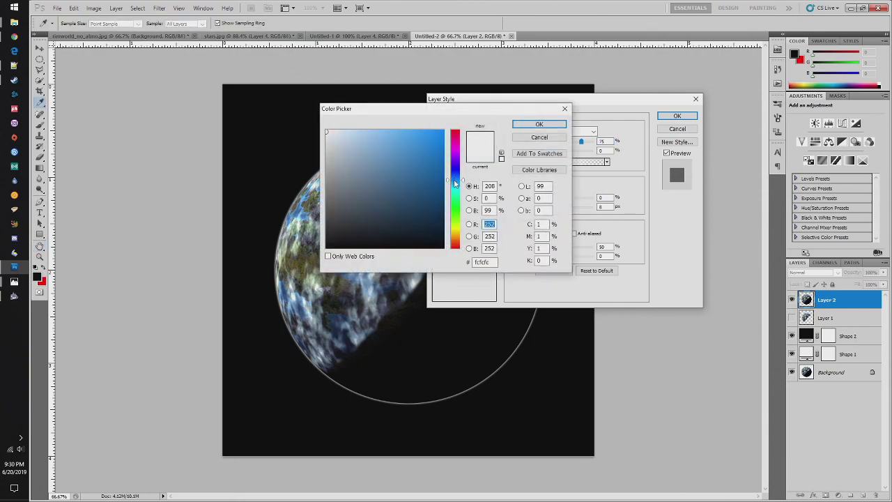
drag(454, 182, 455, 178)
drag(431, 137, 404, 124)
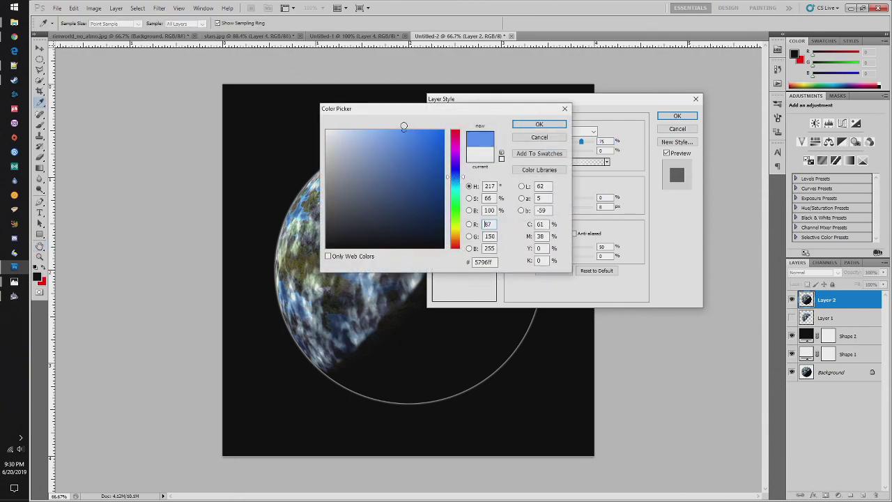
click(538, 124)
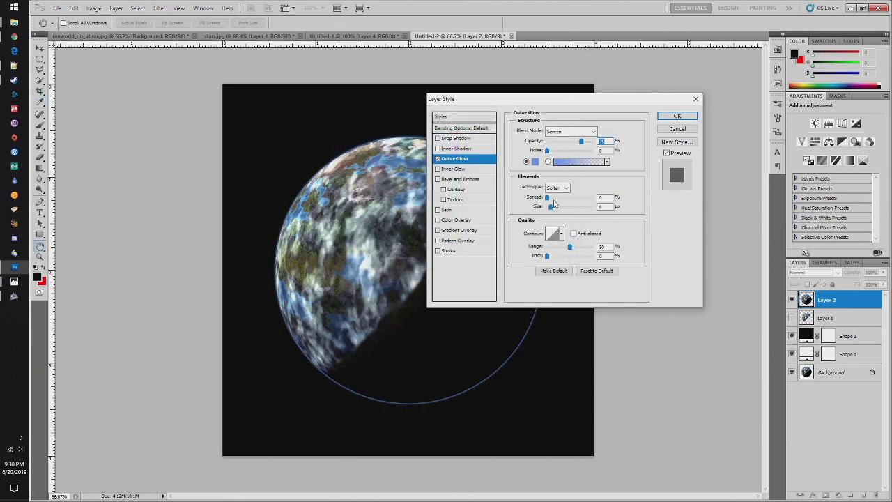
drag(550, 207, 558, 215)
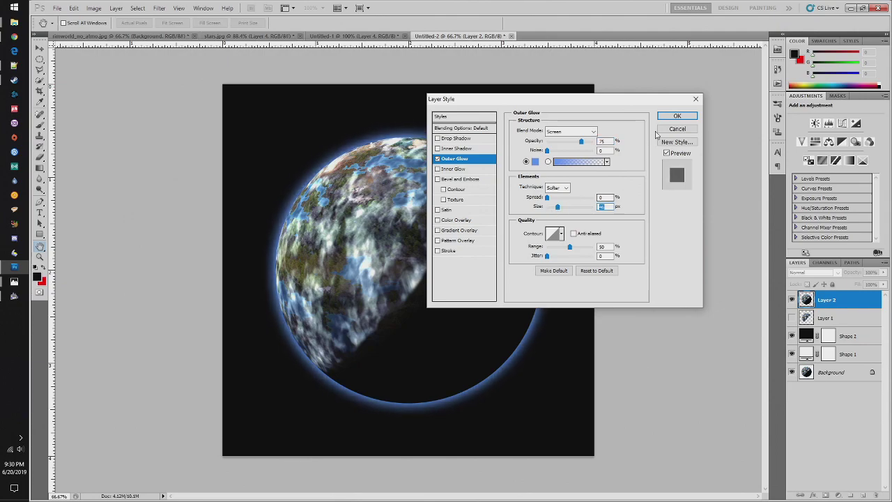
click(677, 116)
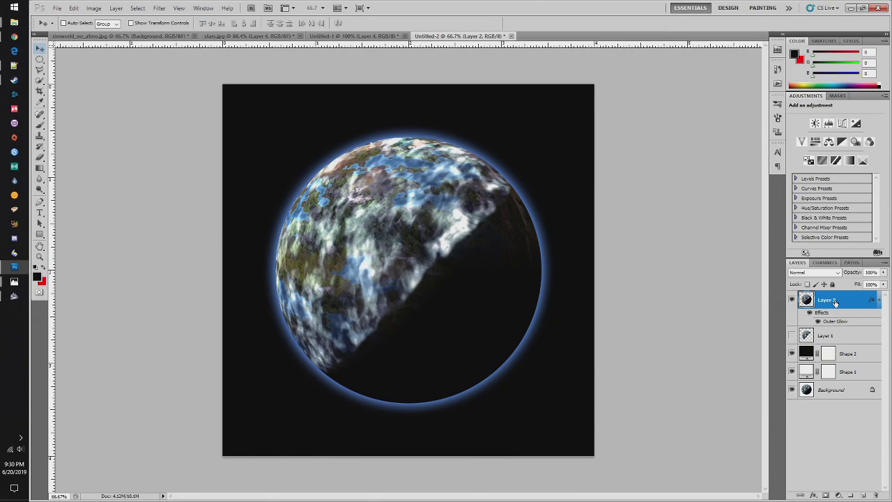
- Flatten the image, discarding hidden Layer 1, and select the entire canvas
right_click(837, 302)
click(835, 293)
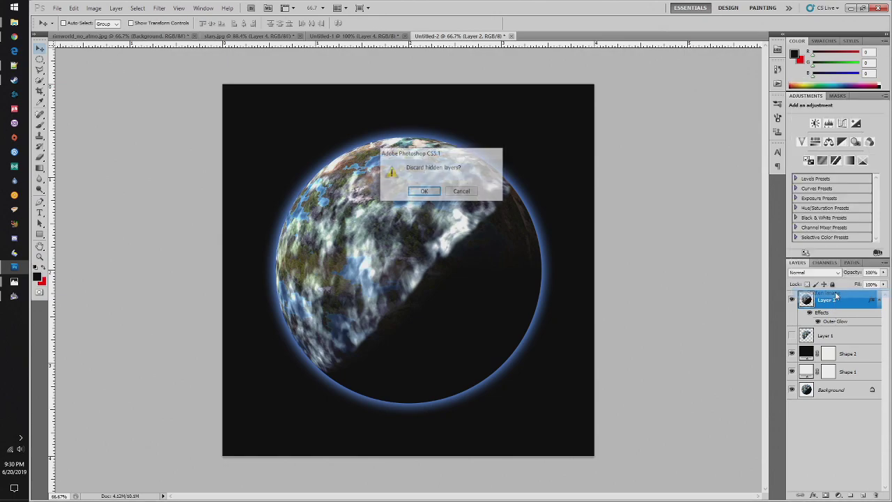
click(424, 191)
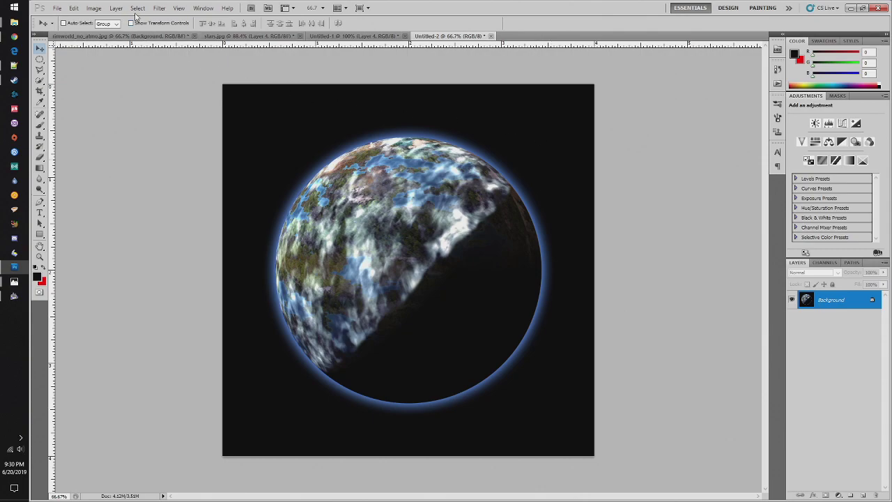
key(ctrl+a)
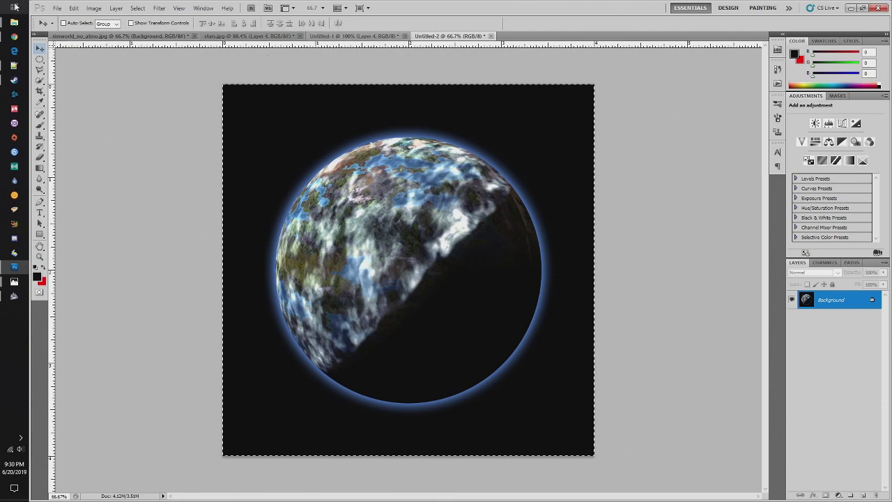
- Create a new 1200 x 1200 document and paste the glowing planet into it
click(57, 8)
click(69, 17)
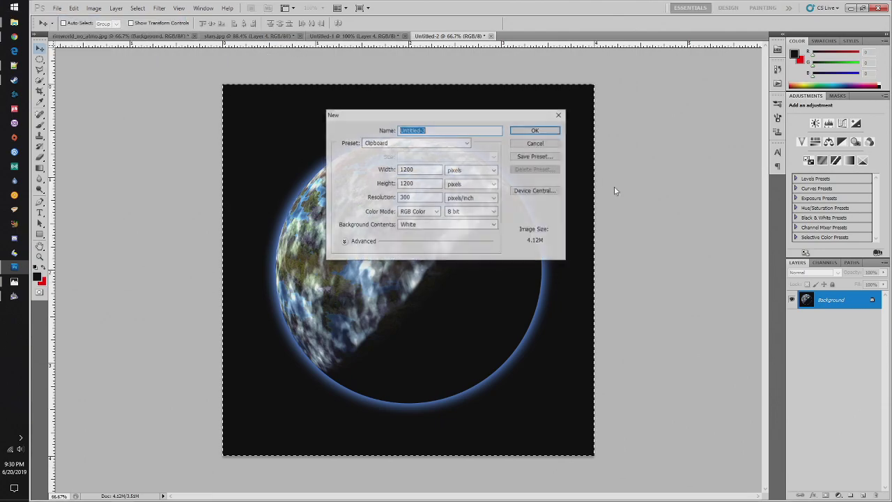
click(535, 132)
key(ctrl+v)
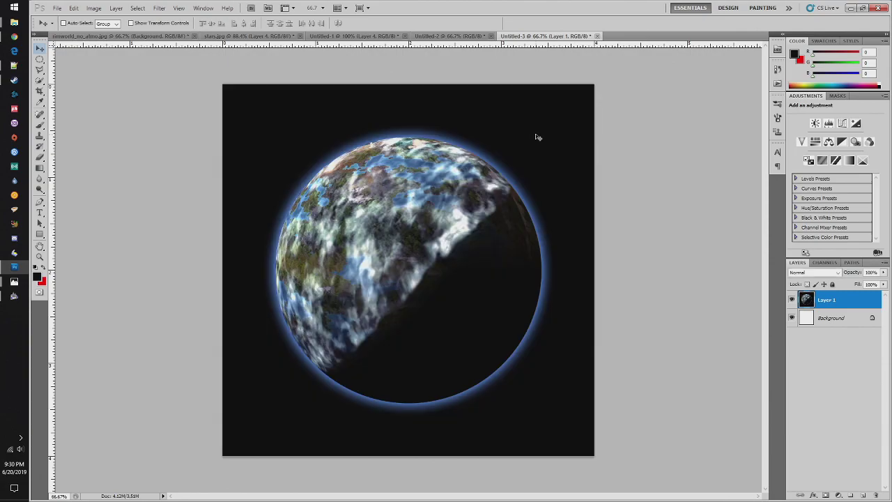
- Select the black areas with Color Range, delete them, and hide the background layer
click(137, 7)
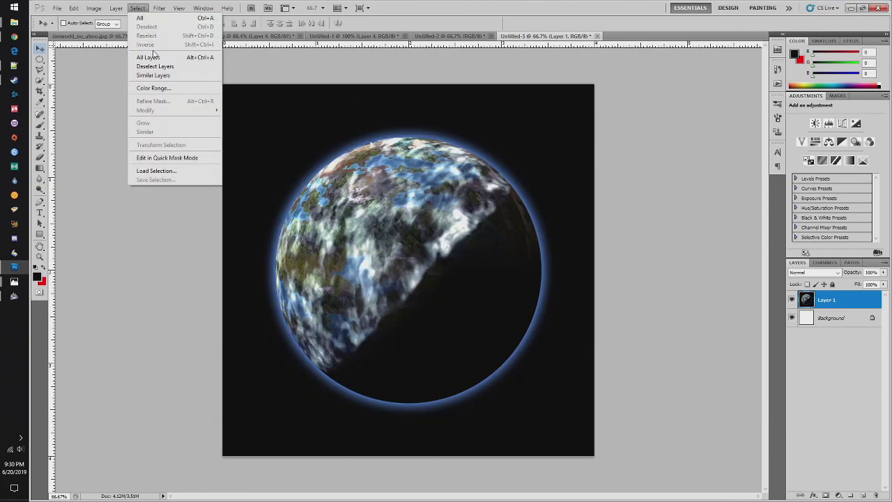
click(153, 87)
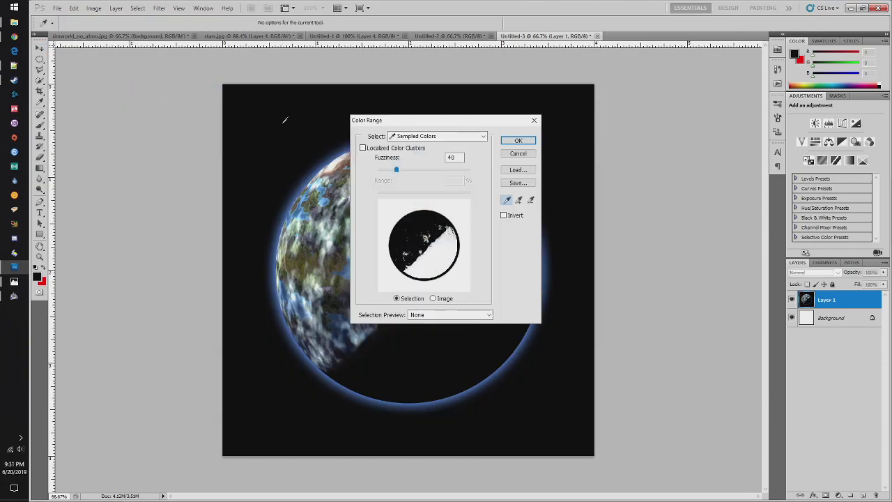
click(519, 140)
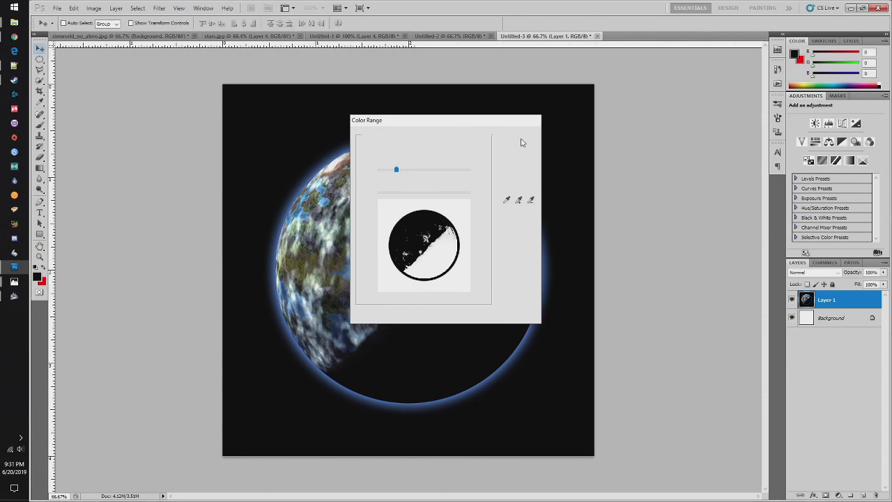
key(Delete)
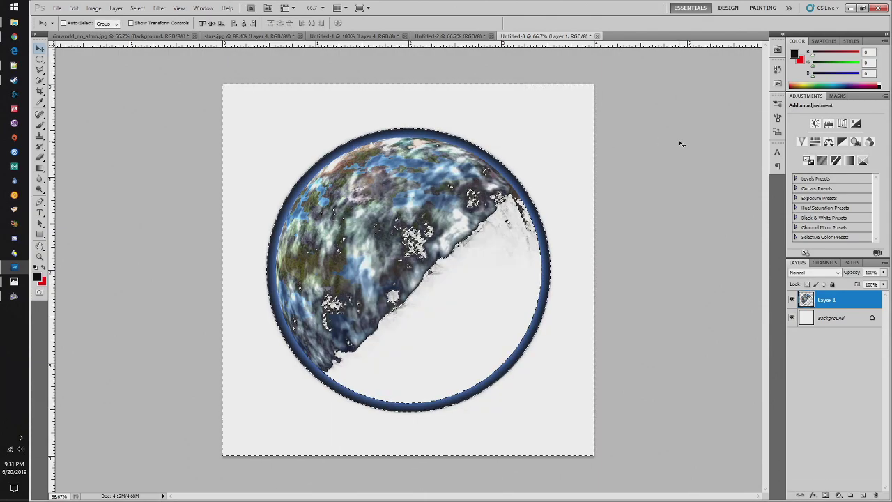
click(791, 318)
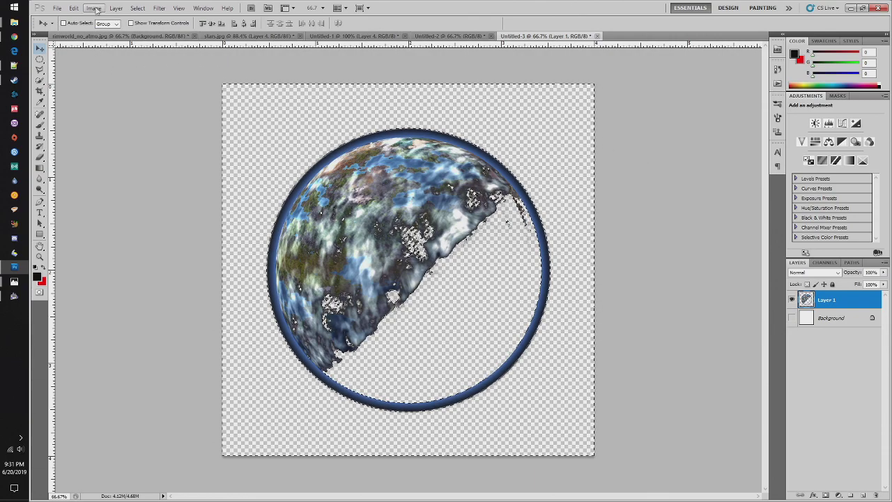
click(133, 9)
click(142, 58)
- In stars.jpg, move Layer 6 to the top of the stack and hide it
click(216, 35)
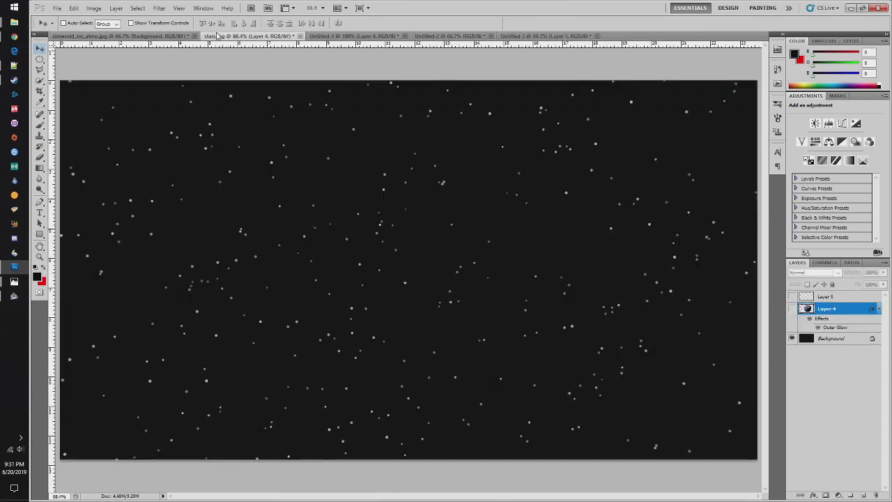
key(ctrl+v)
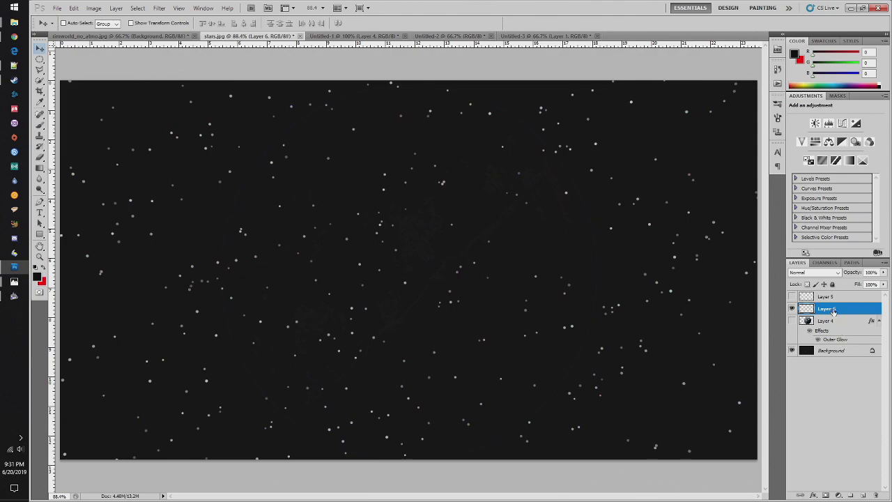
drag(834, 312, 830, 294)
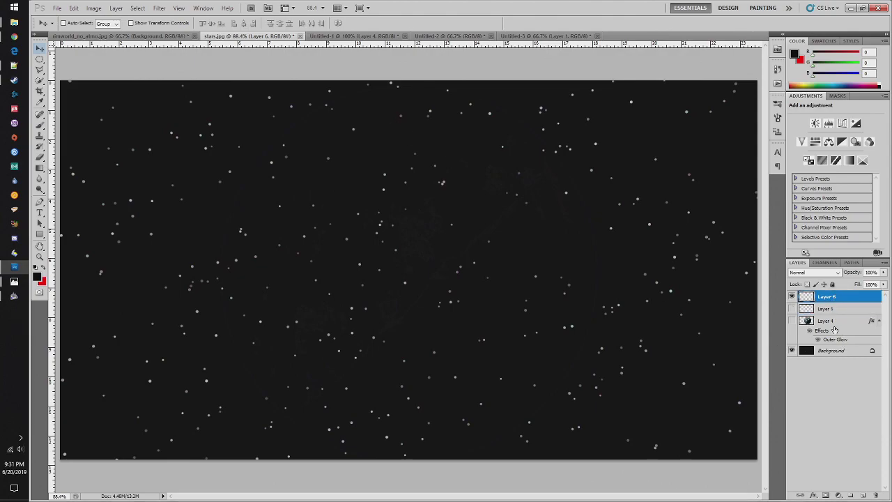
click(791, 297)
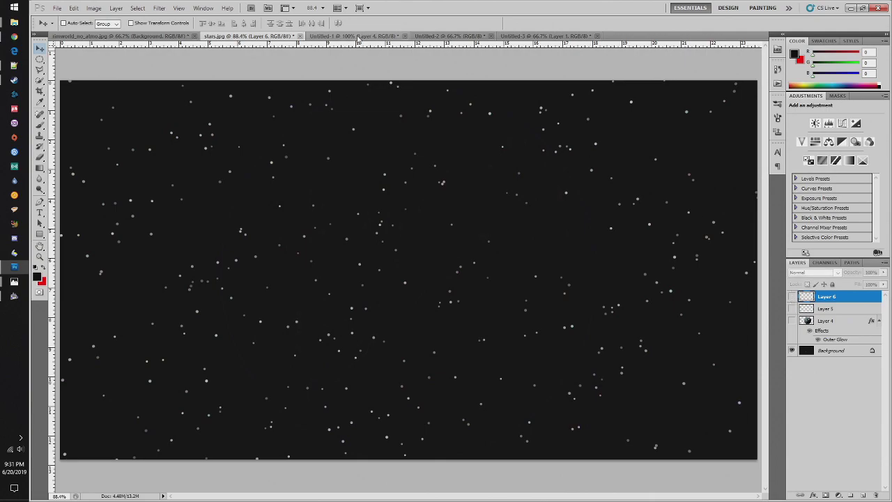
- Copy Merged the planet from Untitled-3 and paste it into stars.jpg
click(544, 35)
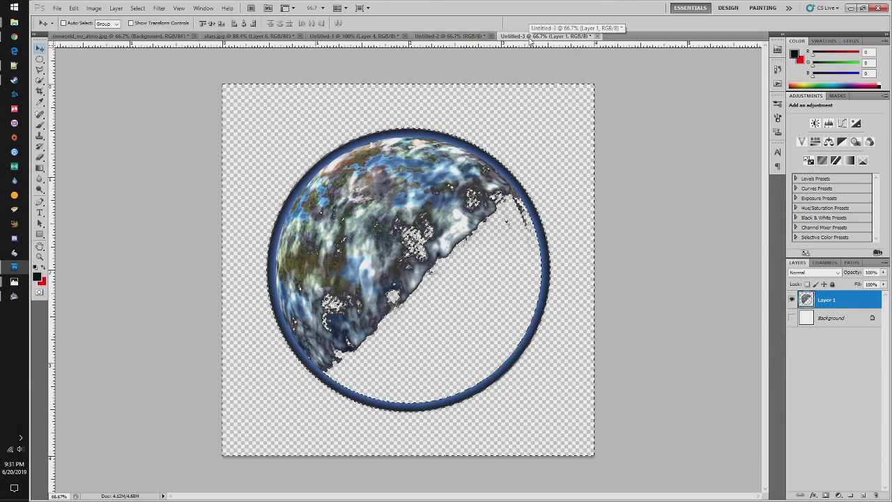
click(73, 8)
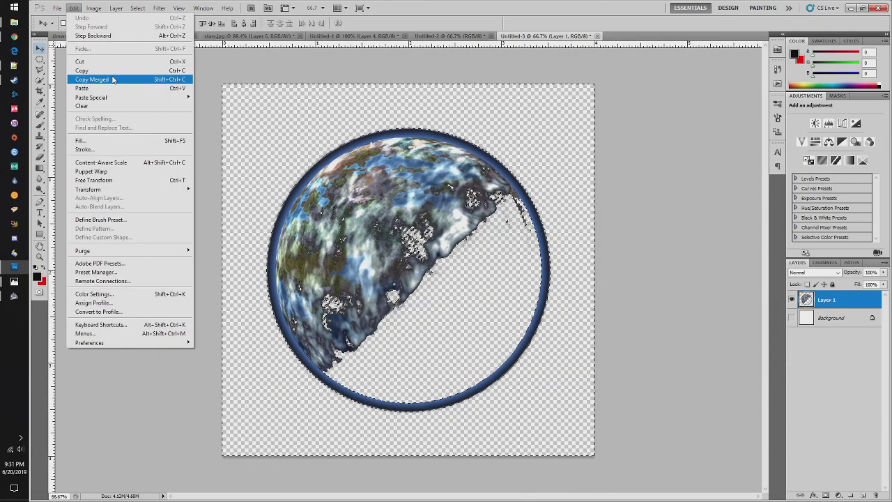
click(113, 80)
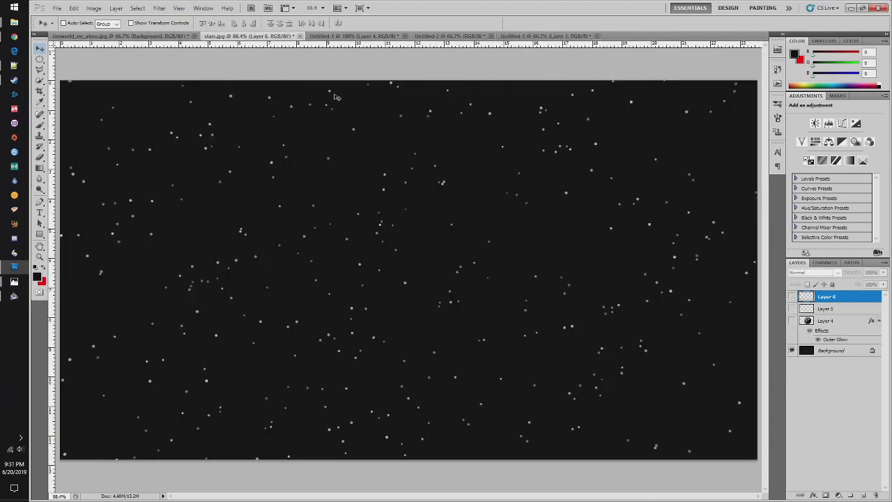
click(251, 36)
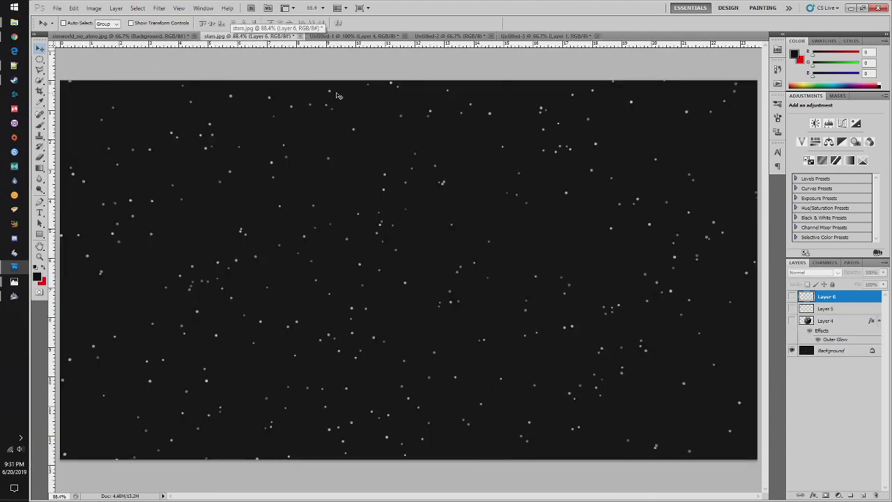
key(ctrl+v)
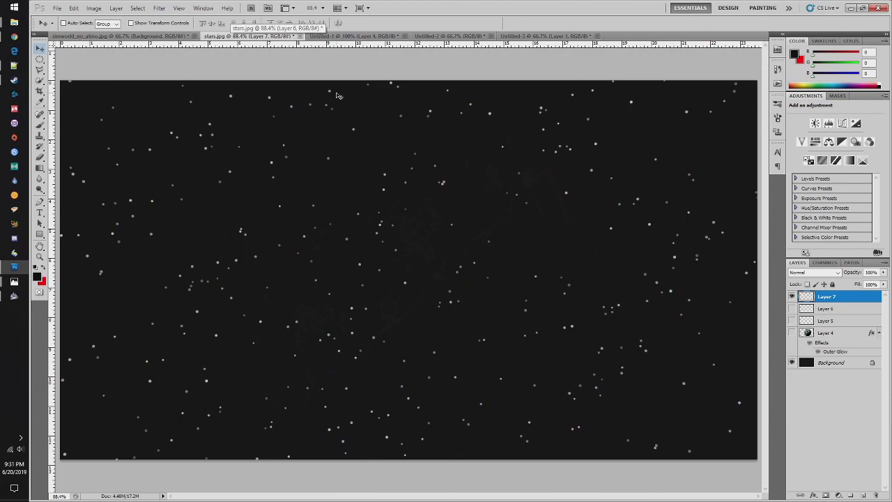
- Reselect the whole Untitled-3 canvas and paste the planet into the starfield as Layer 8
click(547, 36)
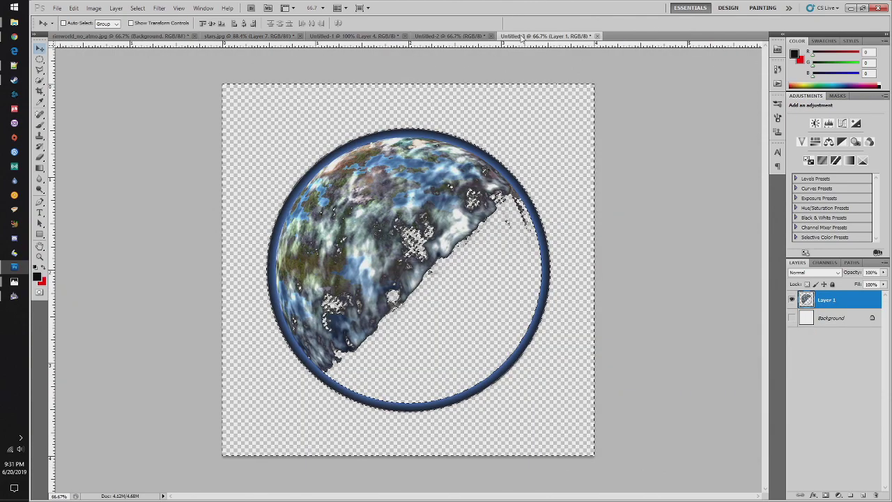
key(ctrl+d)
key(m)
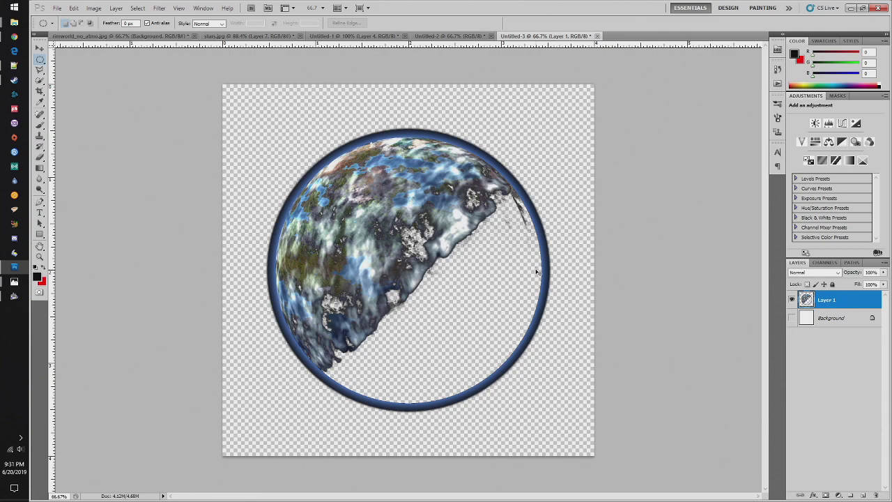
key(ctrl+a)
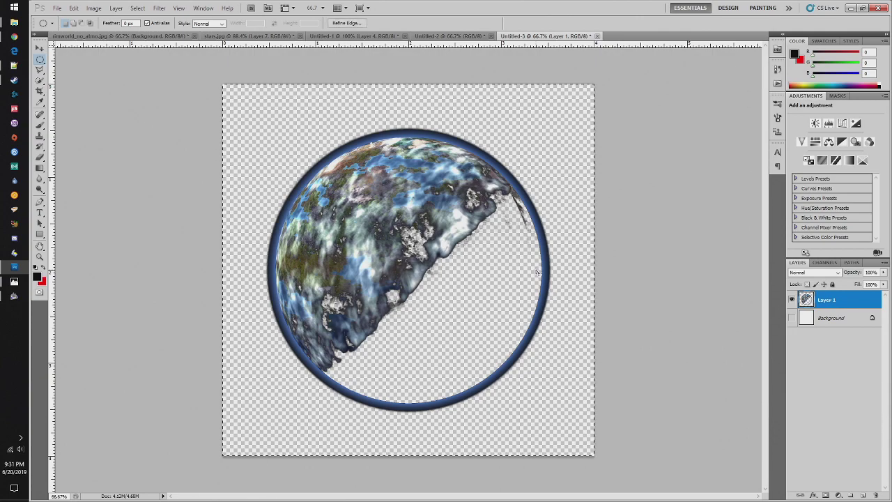
click(230, 37)
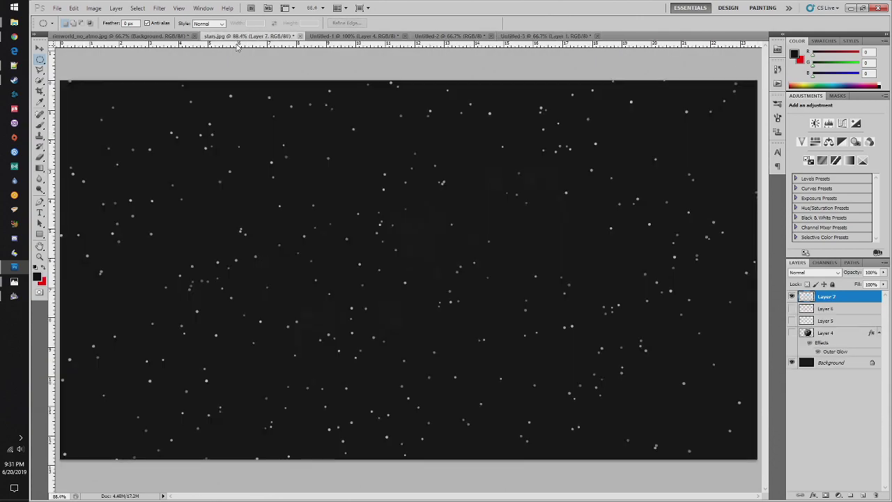
key(ctrl+v)
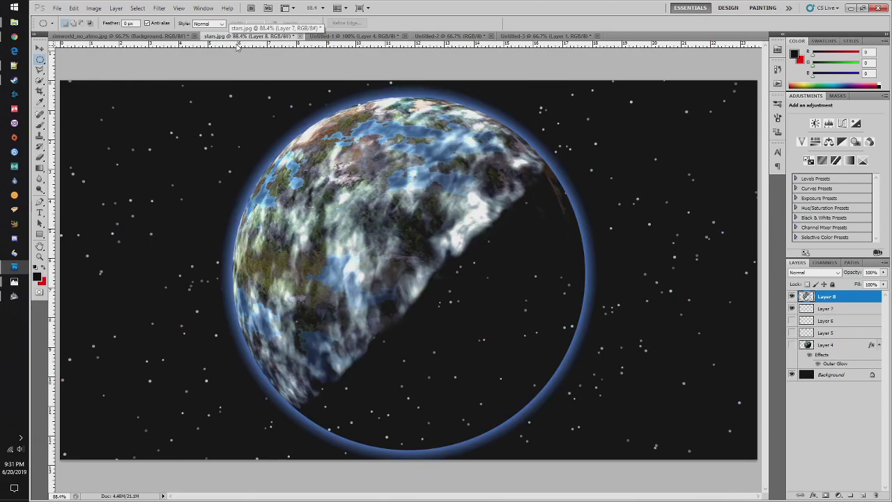
- Choose the Ellipse shape tool and add a new Layer 9 beneath planet Layer 8
click(42, 236)
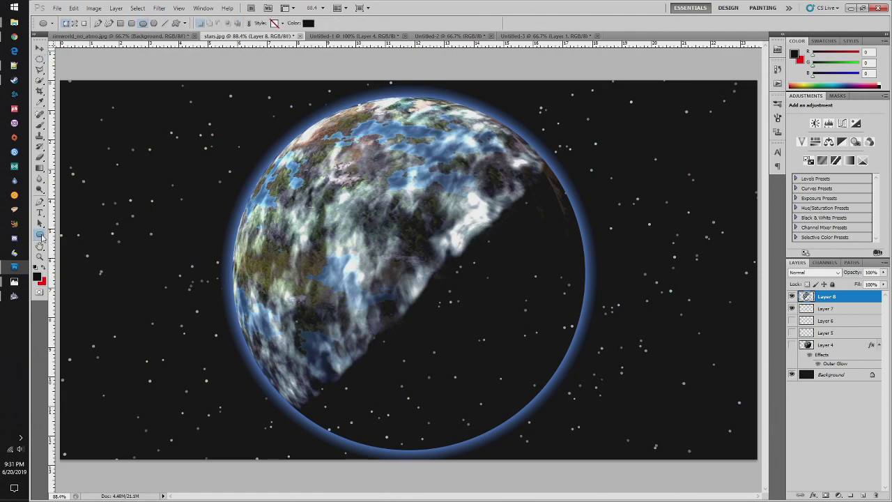
key(shift+u)
key(shift+u)
key(shift+u)
key(shift+u)
key(shift+u)
click(863, 494)
drag(846, 298, 841, 315)
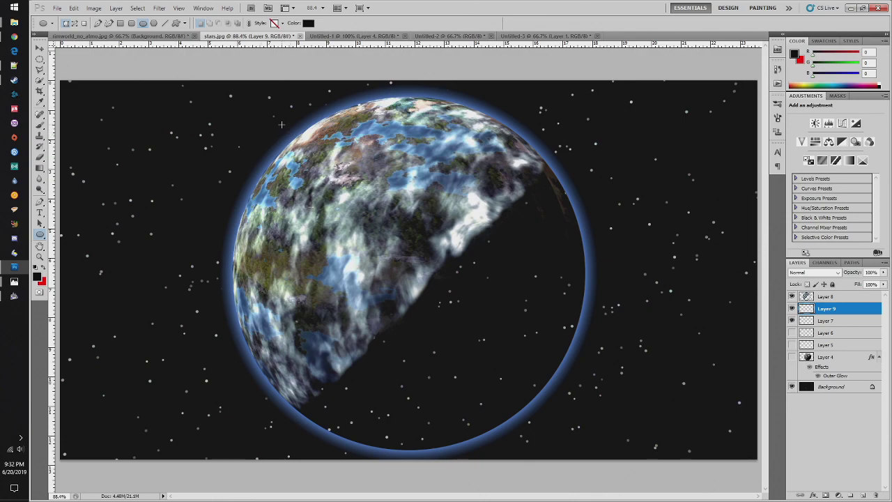
- Place guides at the planet's top and left edges and draw a matching black circle
drag(138, 44, 133, 94)
drag(52, 126, 230, 169)
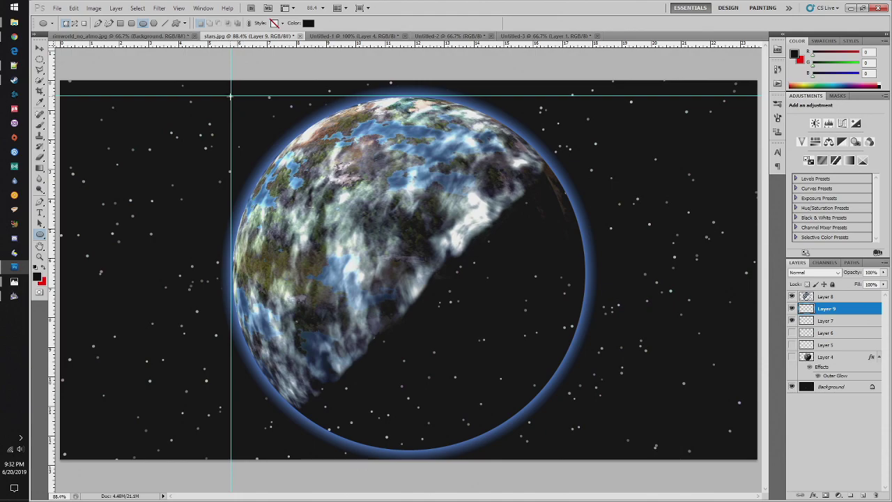
shift+drag(242, 103, 632, 451)
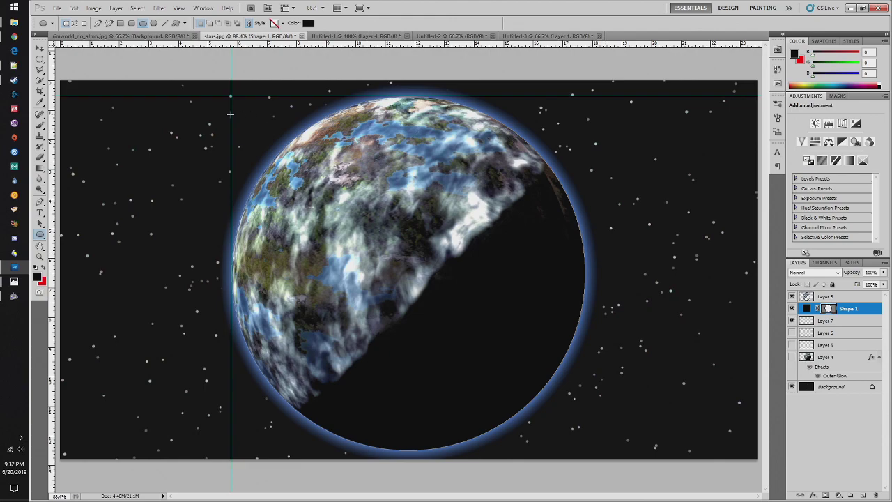
- Give Layer 8 a black Outer Glow: Screen mode, 75% opacity, spread 72, size 84
click(43, 49)
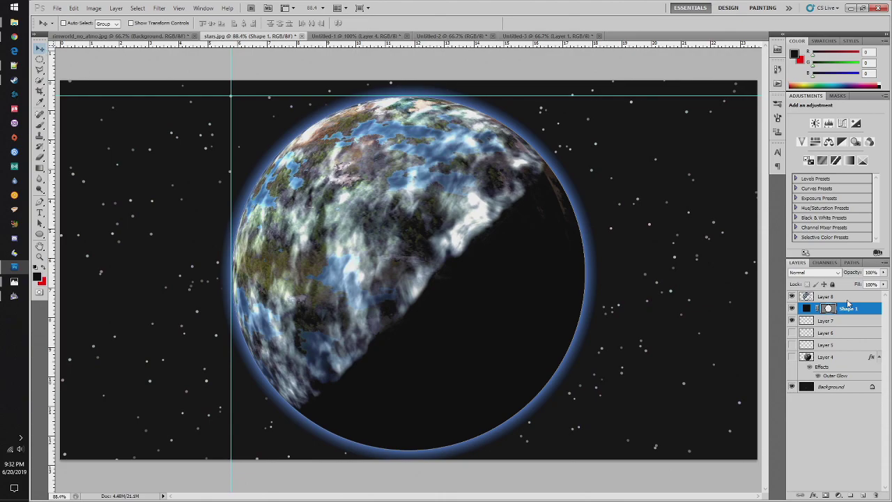
click(846, 297)
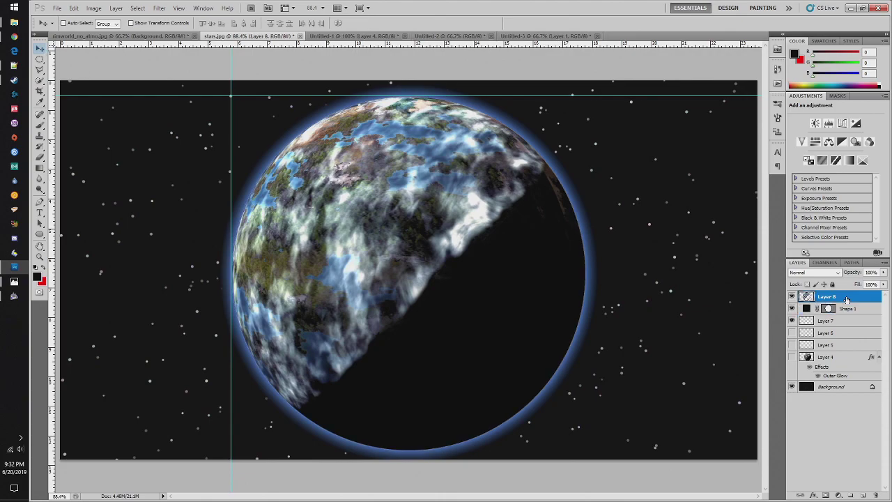
click(94, 9)
mouse_move(117, 10)
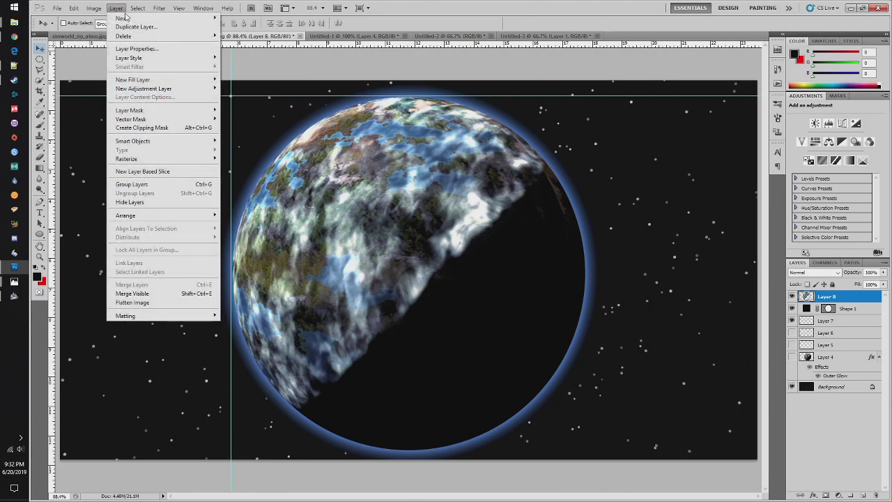
mouse_move(129, 57)
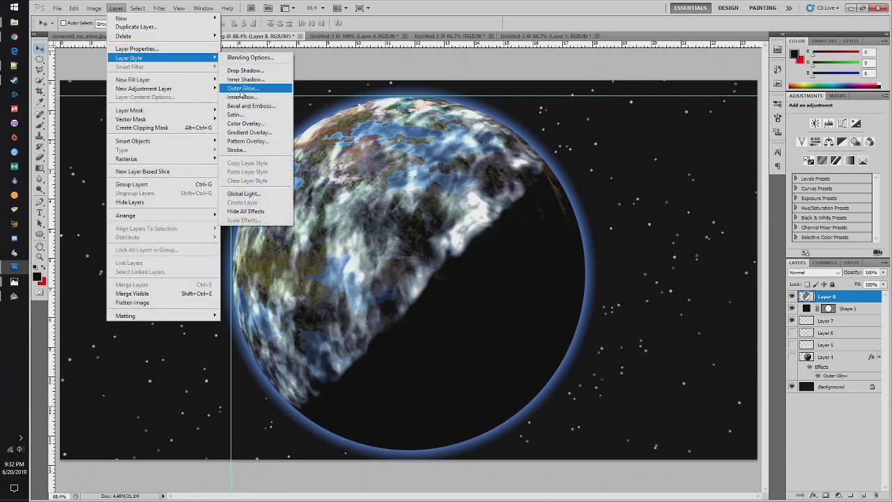
click(241, 89)
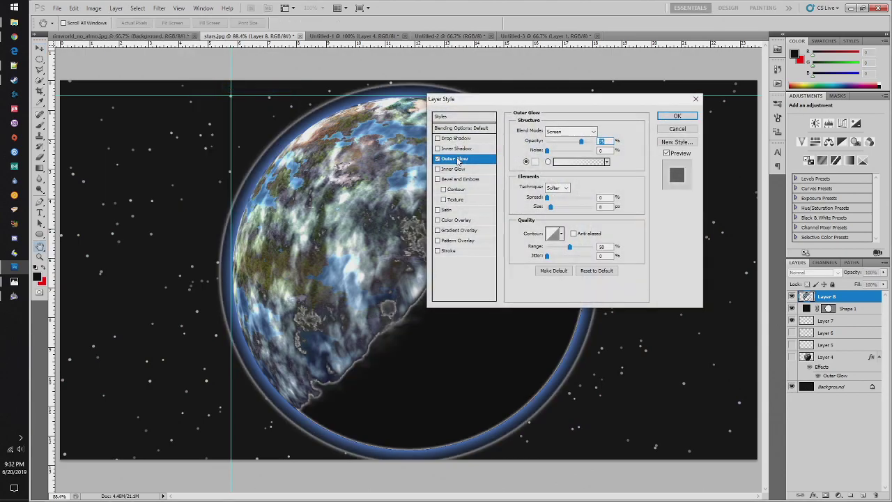
click(534, 161)
drag(404, 183, 451, 282)
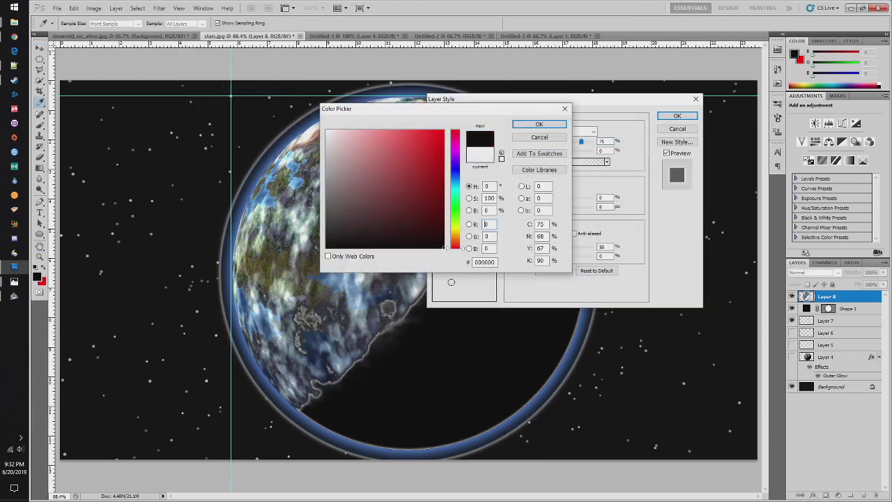
click(539, 125)
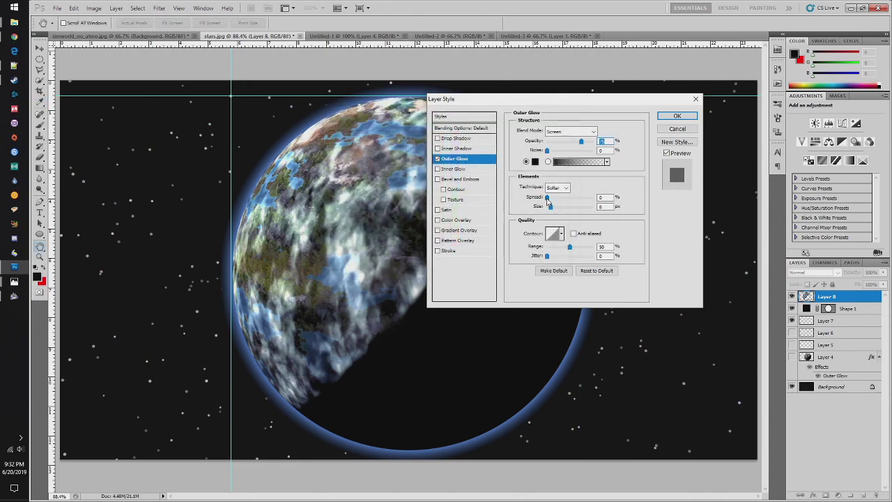
drag(547, 199, 563, 208)
click(686, 114)
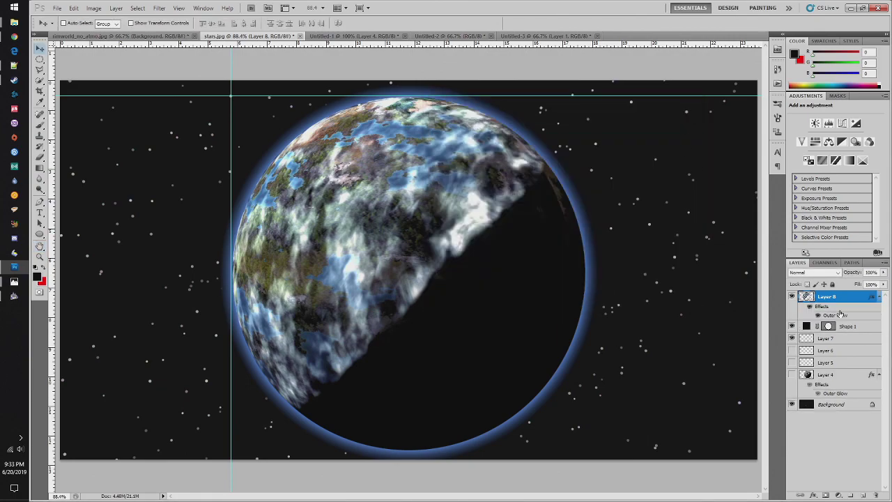
- Select Layer 8, Shape 1 and Layer 7 together and drag the planet right
shift+click(854, 327)
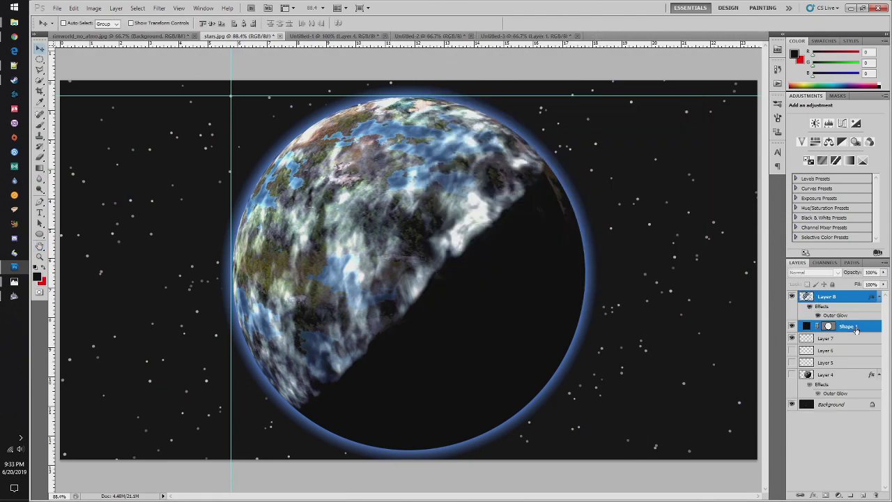
shift+click(851, 340)
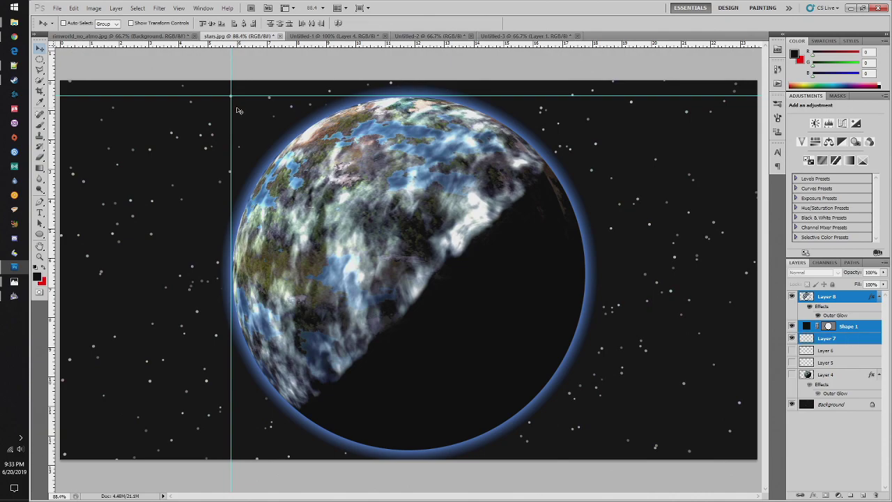
drag(348, 220, 509, 226)
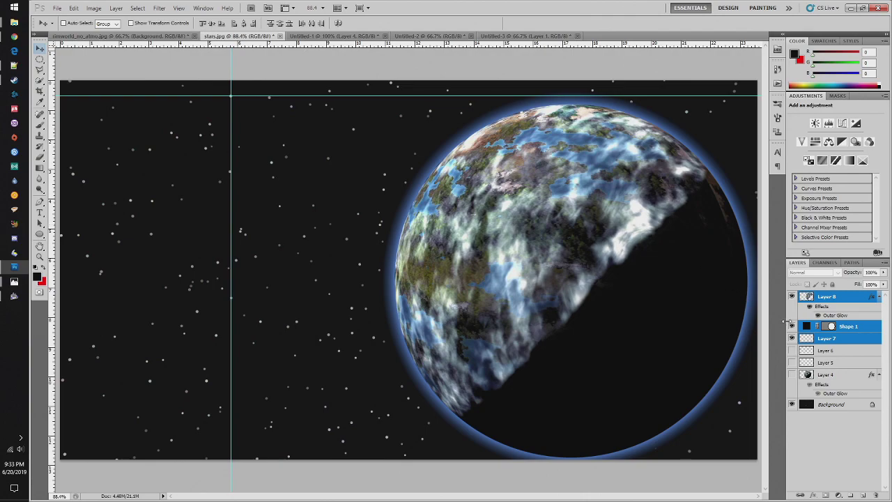
- Merge the three planet layers into Layer 8 and delete Layers 6 and 5
right_click(840, 299)
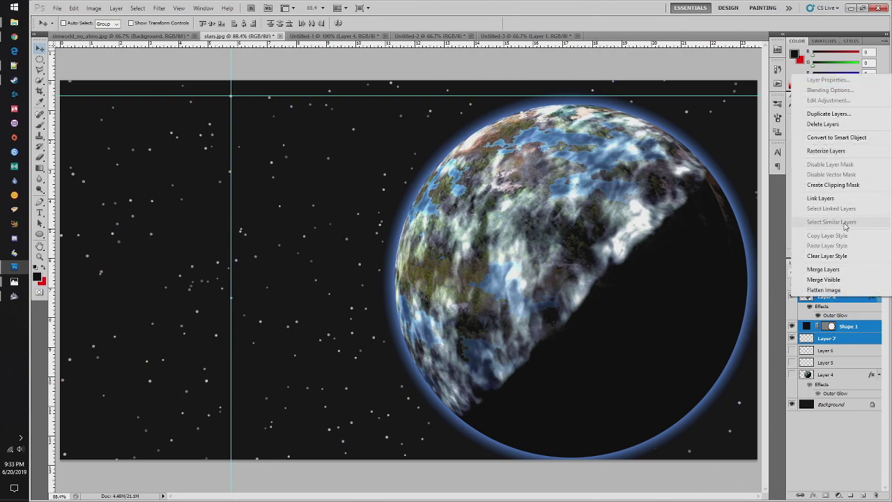
click(845, 270)
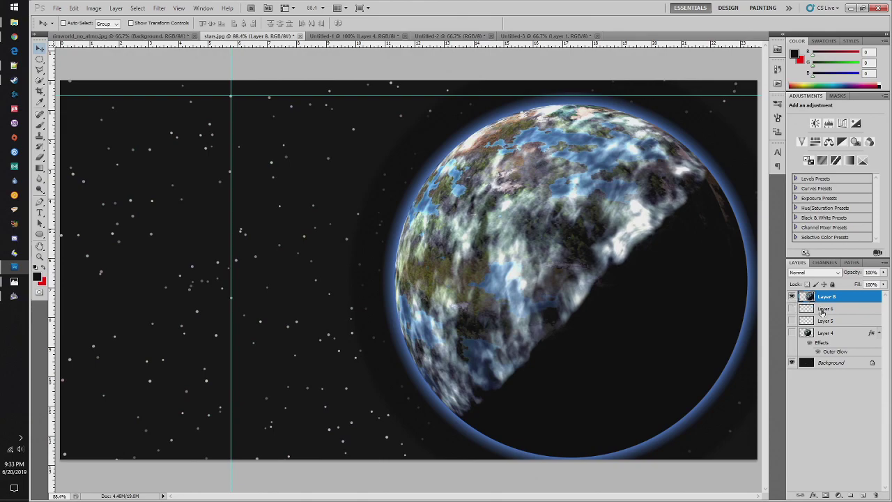
right_click(824, 311)
click(830, 140)
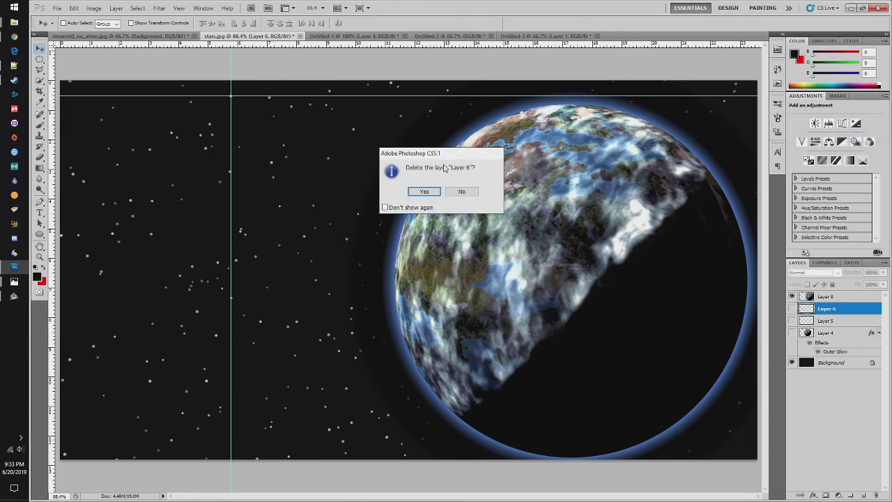
click(421, 194)
right_click(829, 313)
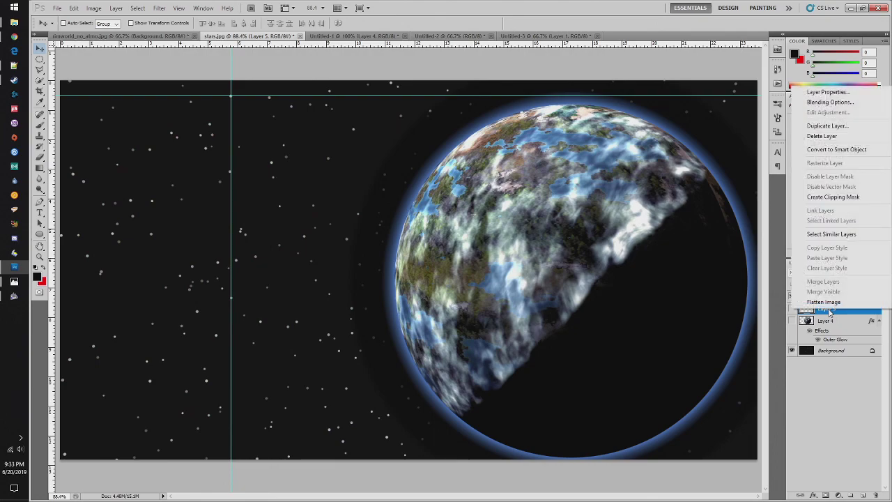
click(830, 139)
click(426, 196)
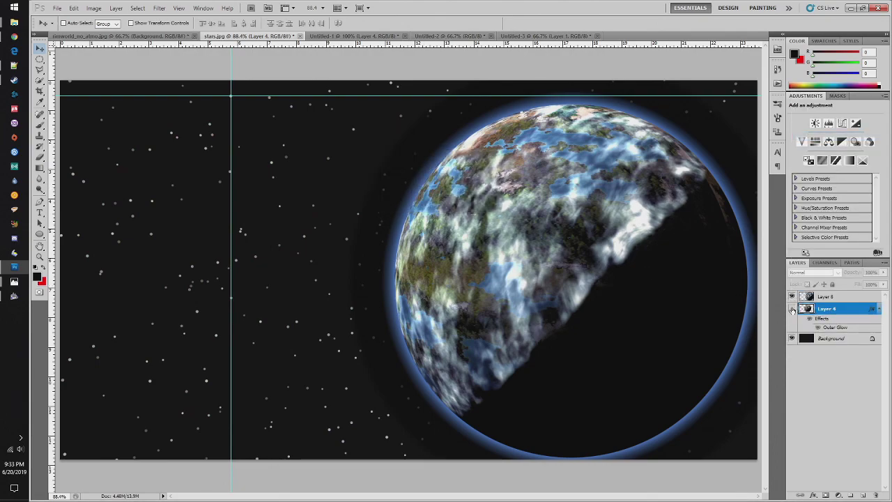
- Compare Layer 4's centred planet with merged Layer 8, leaving only Layer 8 visible
click(792, 308)
click(791, 296)
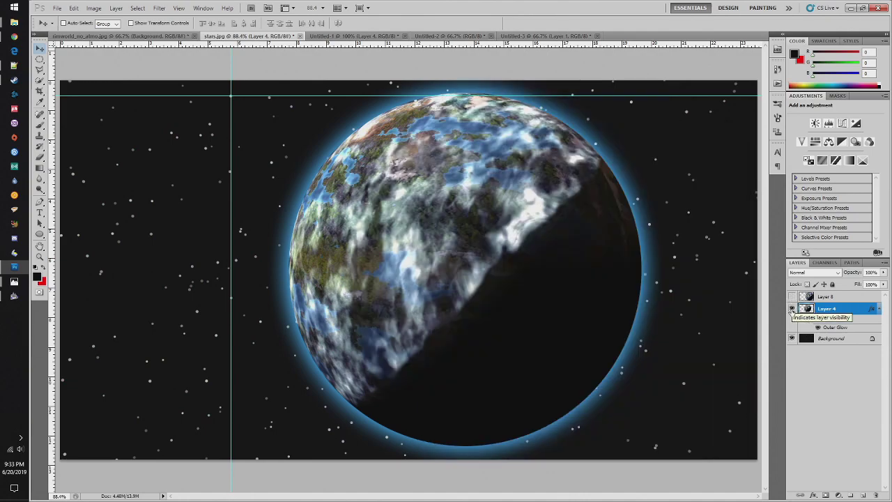
click(791, 308)
click(792, 296)
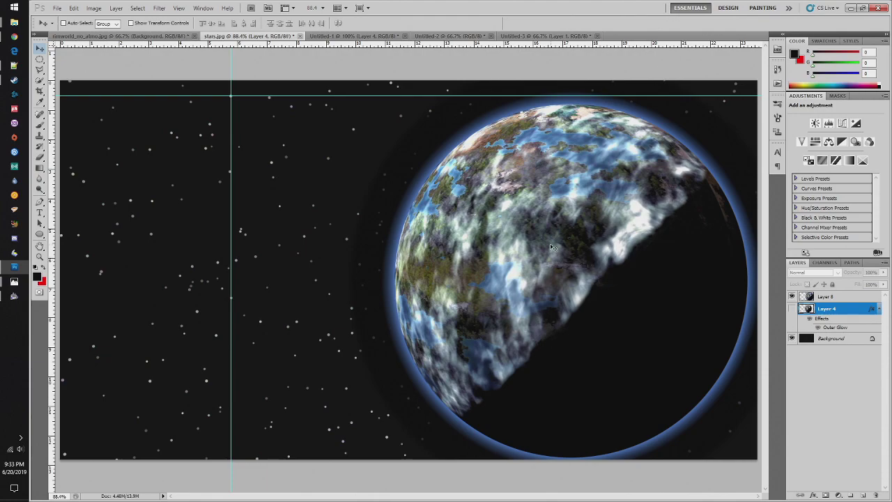
- Reposition the merged planet Layer 8 slightly on the starfield
click(816, 296)
mouse_move(525, 267)
mouse_down()
mouse_move(544, 273)
mouse_move(278, 270)
mouse_move(258, 281)
mouse_move(568, 284)
mouse_move(522, 275)
mouse_move(531, 273)
mouse_up()
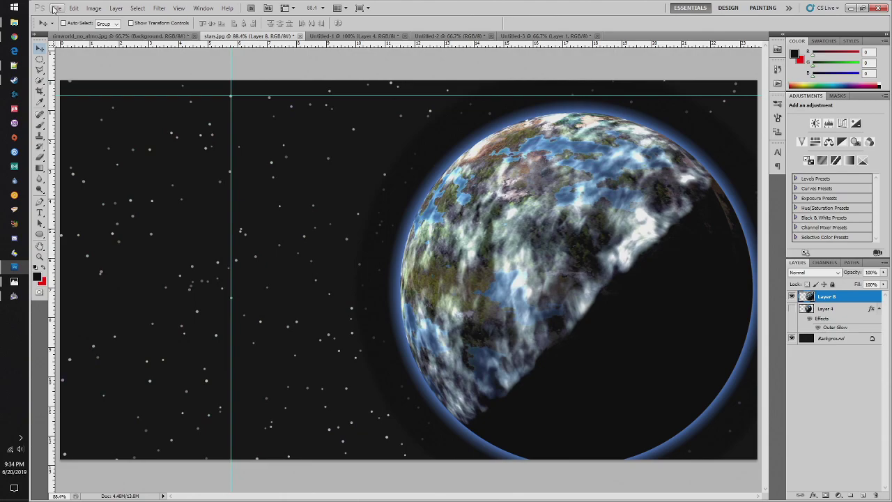
drag(604, 289, 580, 276)
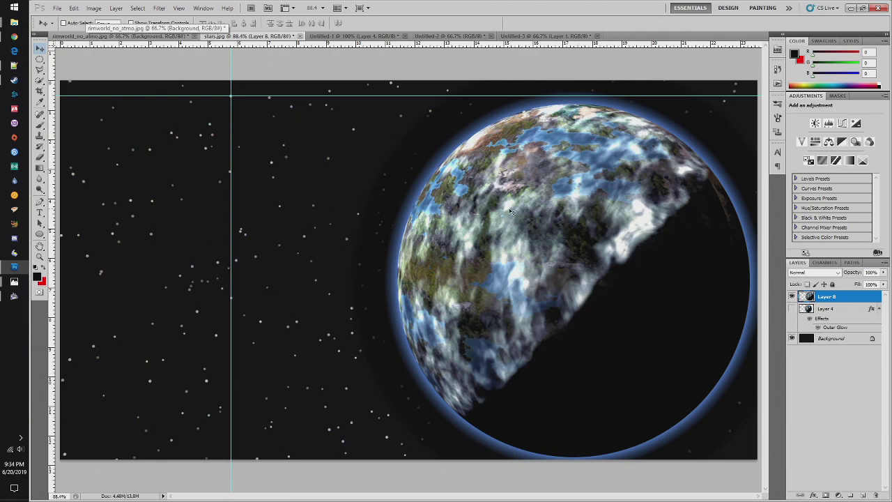
- Bring up the Open dialog and scroll to the rimworld image files
click(58, 9)
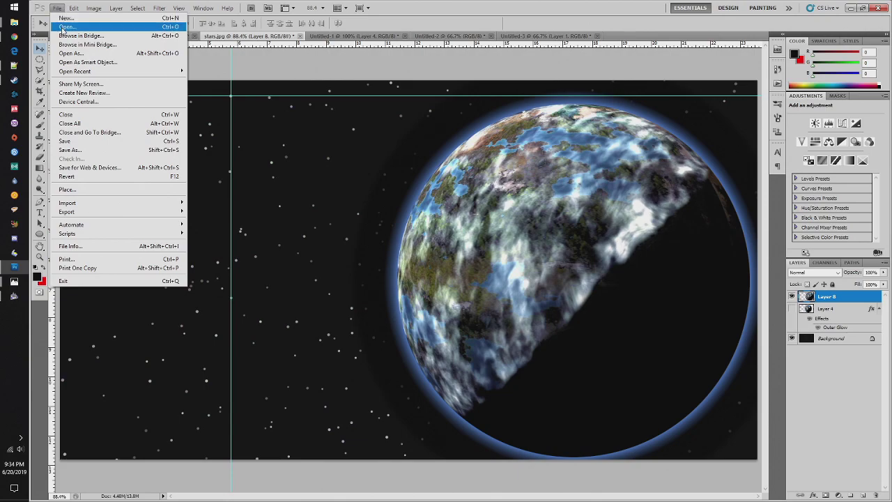
click(63, 27)
scroll(433, 154, down, 5)
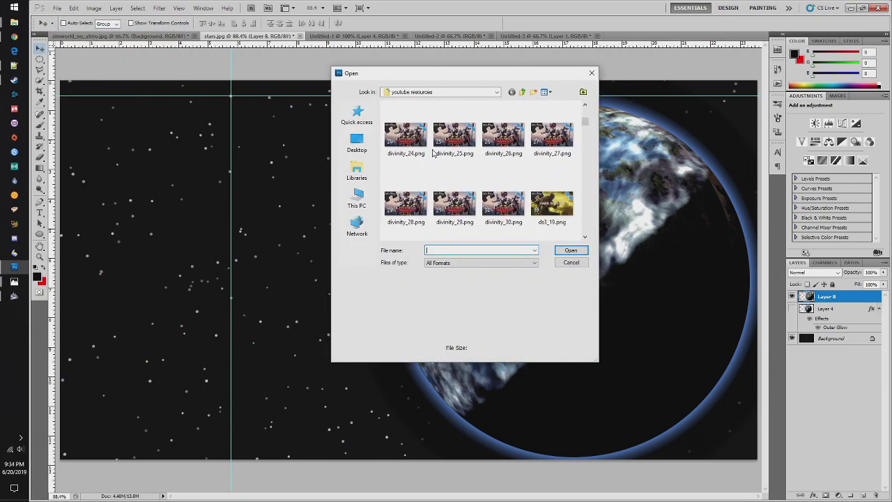
scroll(433, 153, down, 10)
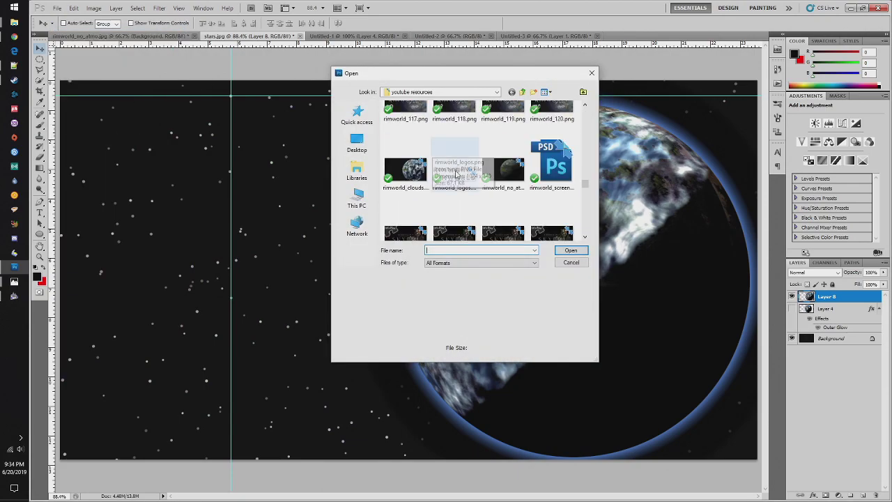
- Open rimworld_logos.png and rectangular-select the lower, distressed RIMWORLD logo
click(450, 177)
double_click(450, 177)
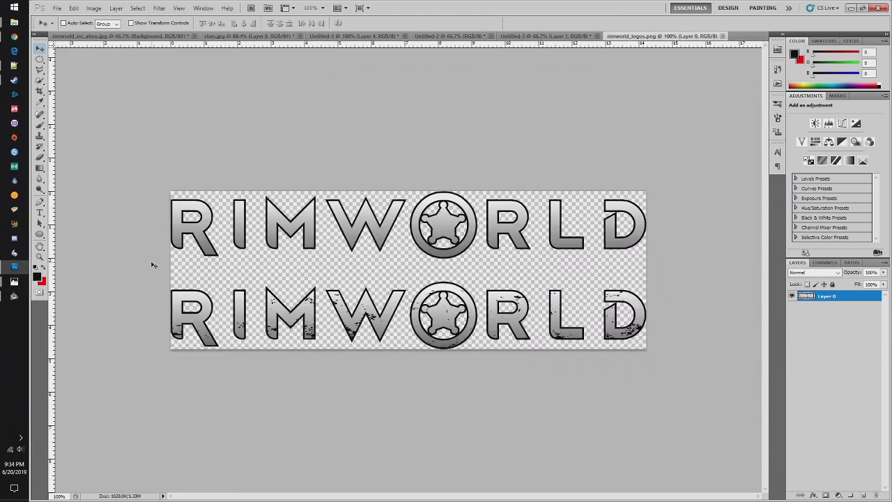
click(40, 60)
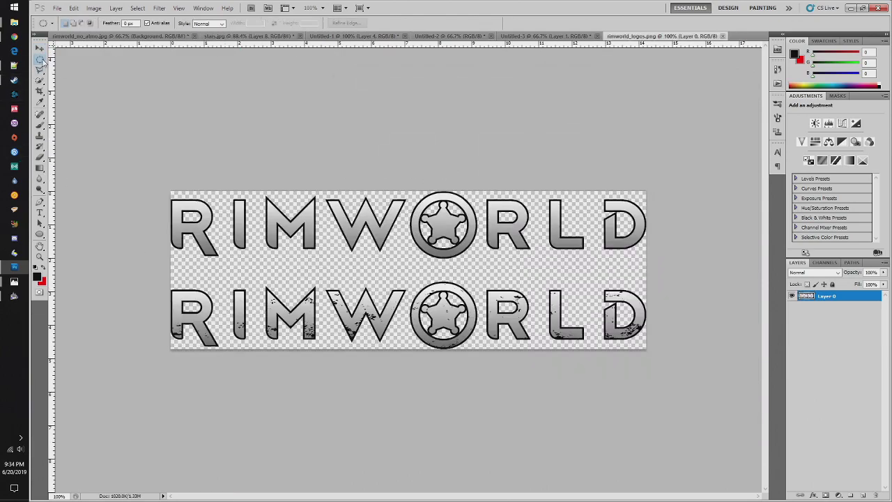
key(shift+m)
drag(159, 267, 692, 379)
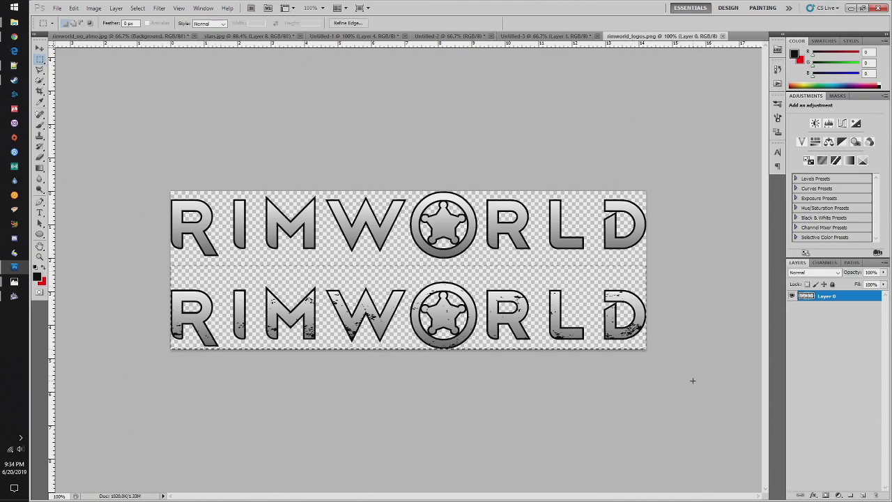
- Paste the logo into stars.jpg and move it slightly lower on the canvas
click(217, 35)
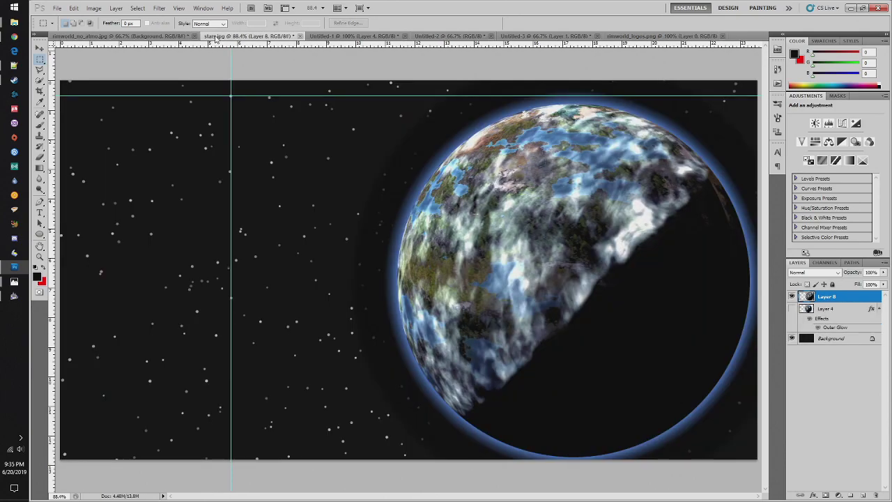
key(ctrl+v)
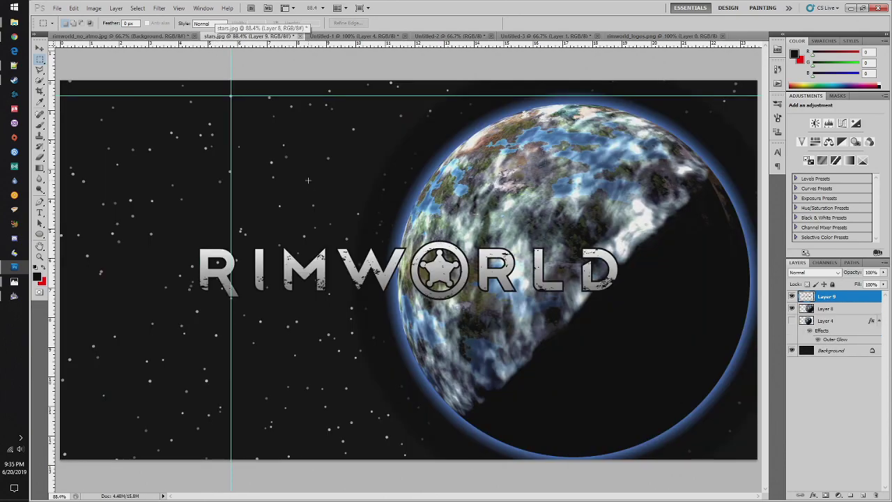
click(40, 49)
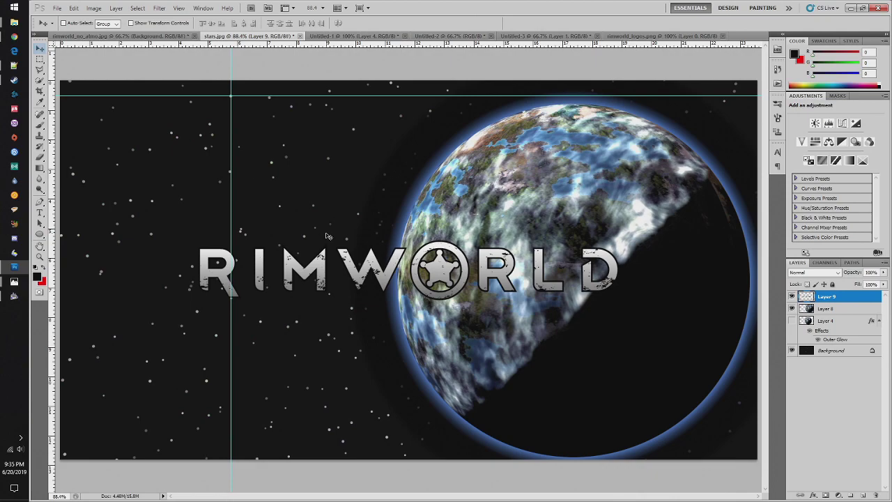
mouse_move(332, 263)
mouse_down()
mouse_move(368, 267)
mouse_move(364, 286)
mouse_move(315, 267)
mouse_move(331, 277)
mouse_up()
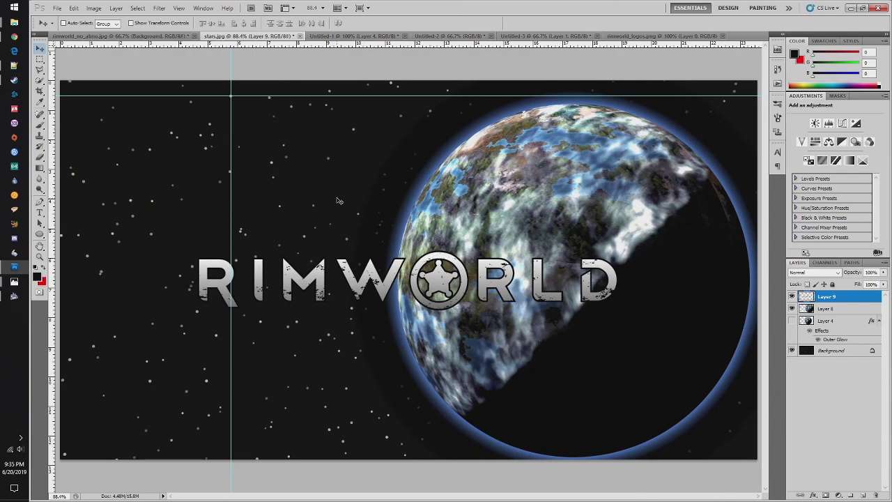
- Delete the RIMWORLD logo layer, Layer 9, from stars.jpg
right_click(824, 298)
click(846, 126)
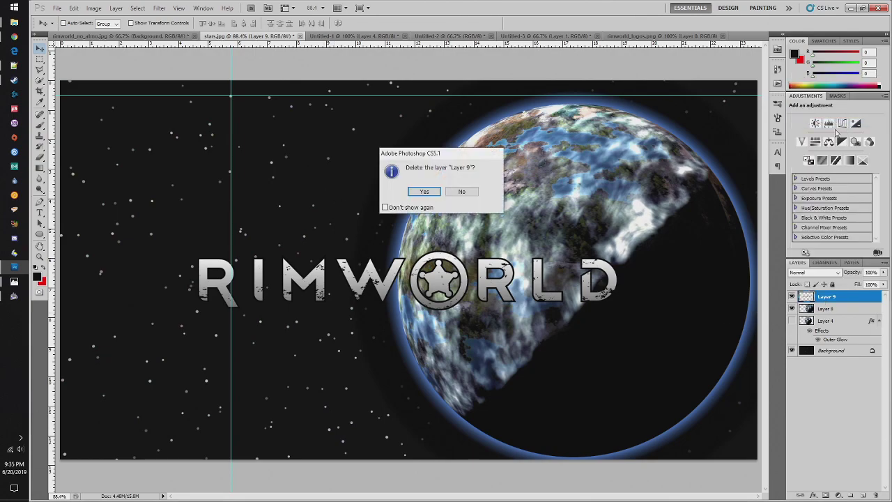
click(437, 191)
- Resize the stars.jpg image to a height of 720 px
click(93, 8)
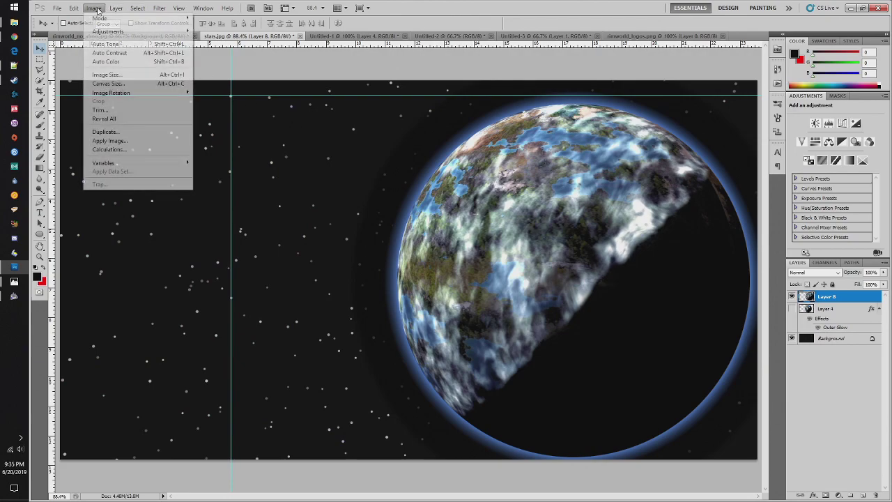
click(105, 74)
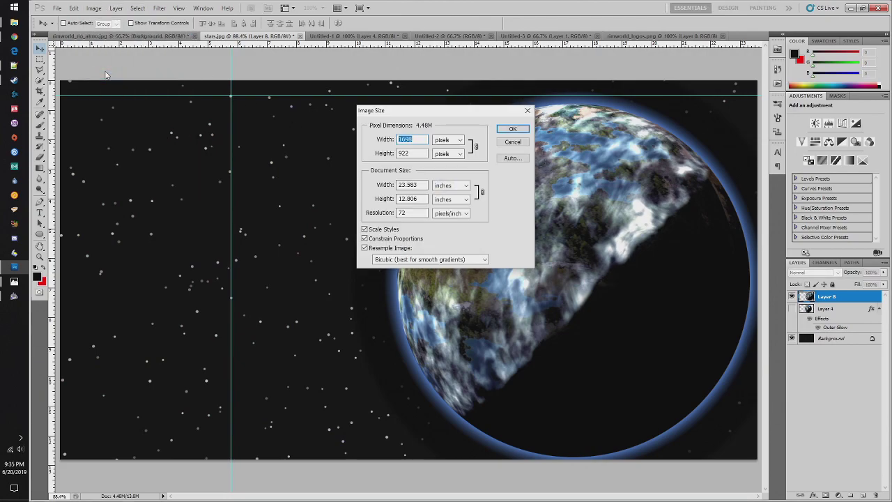
double_click(413, 152)
text(720)
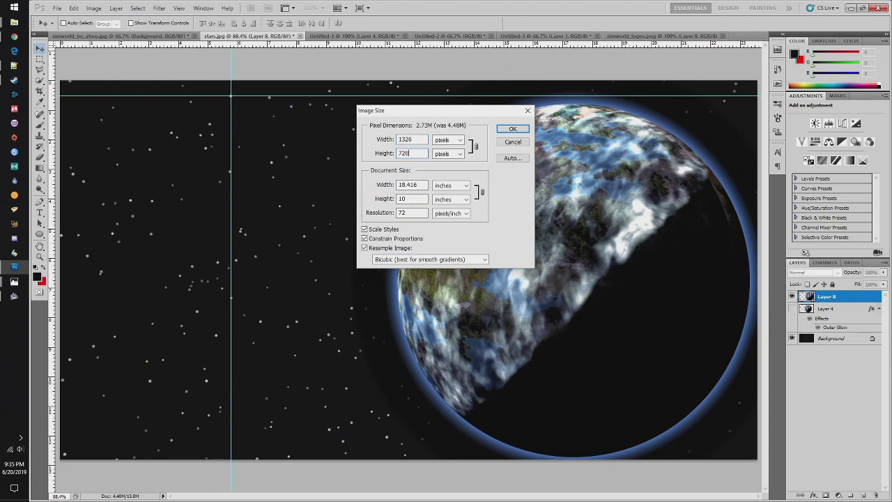
key(Return)
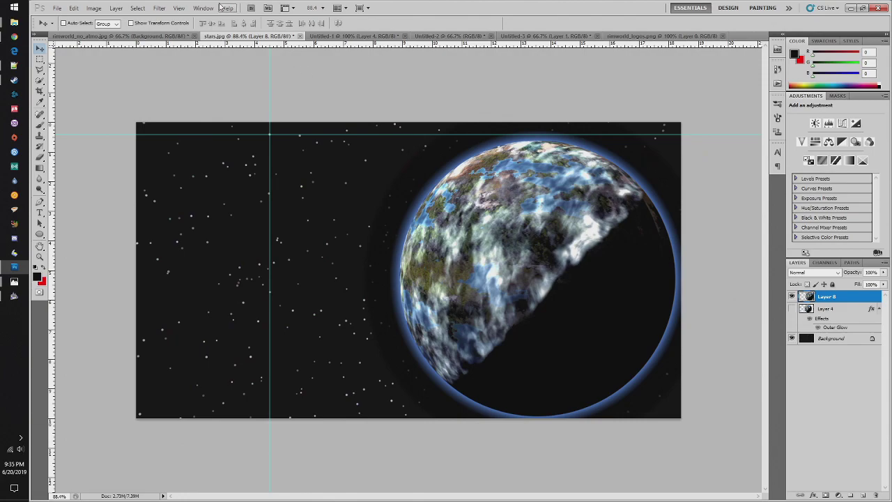
- Fit the starfield on screen, then bring up the rimworld_logos.png document
click(179, 7)
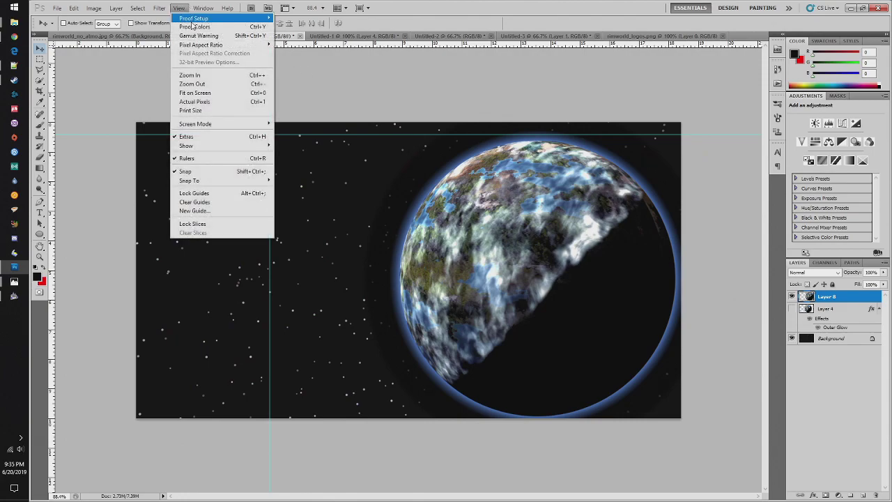
click(215, 93)
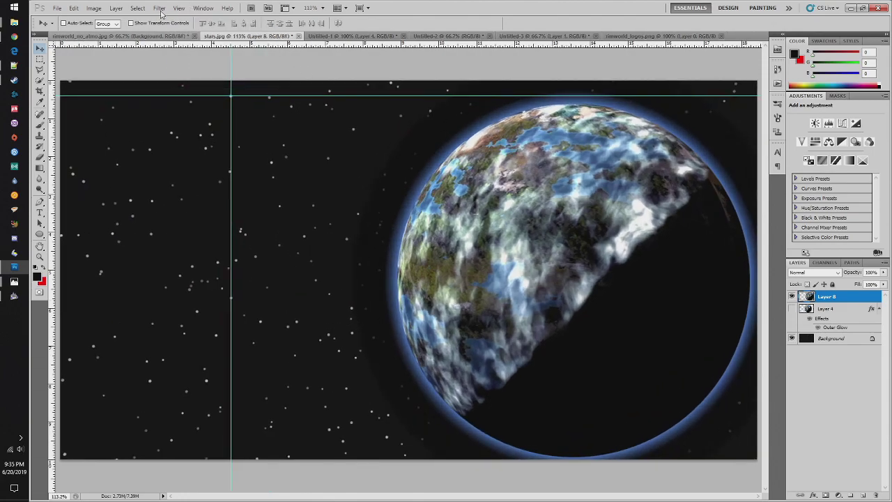
click(352, 37)
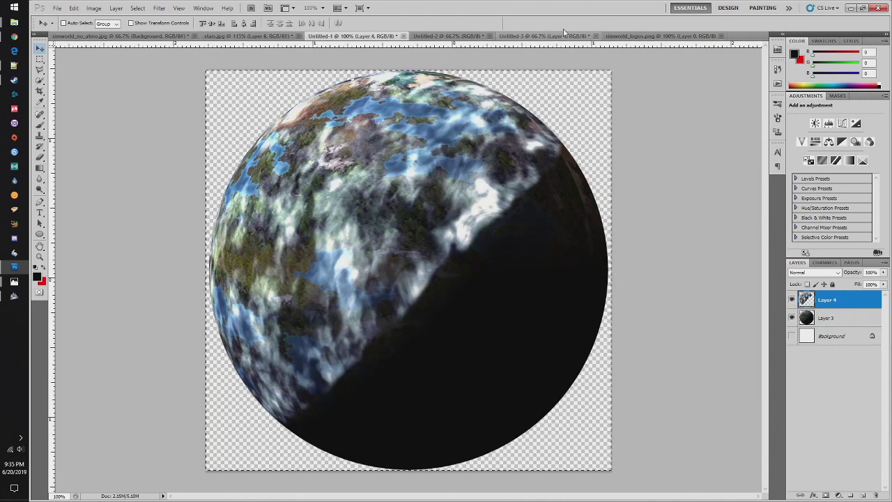
click(656, 36)
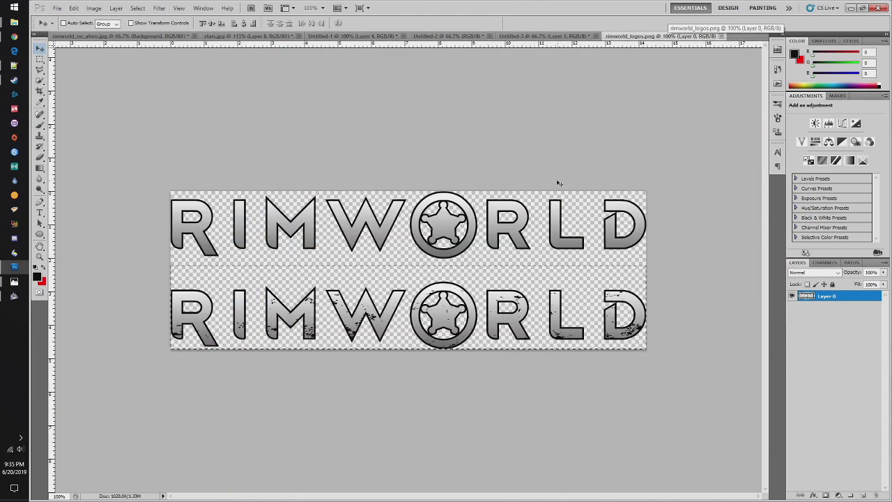
- Paste the distressed RIMWORLD logo into stars.jpg as Layer 9
click(217, 36)
key(ctrl+v)
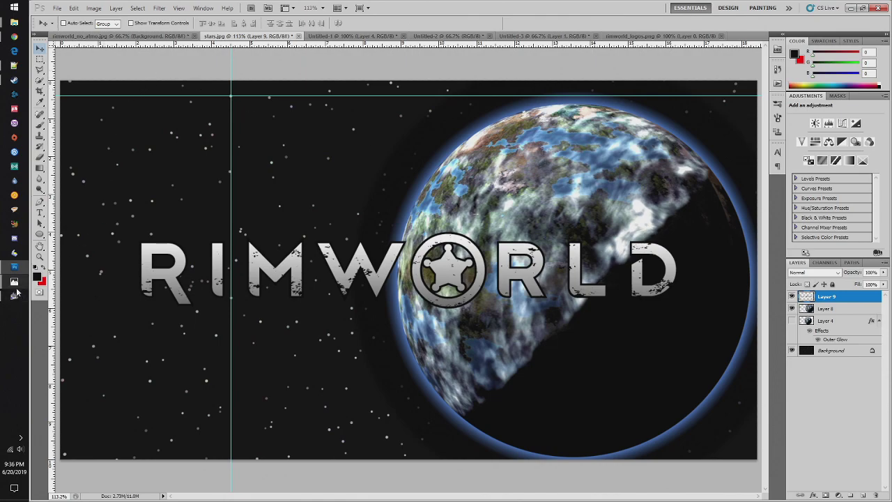
mouse_move(17, 292)
click(81, 264)
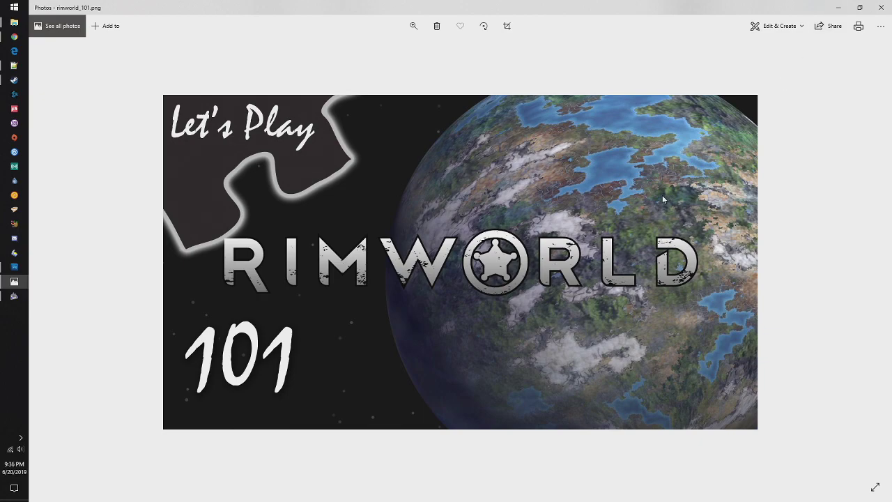
click(882, 7)
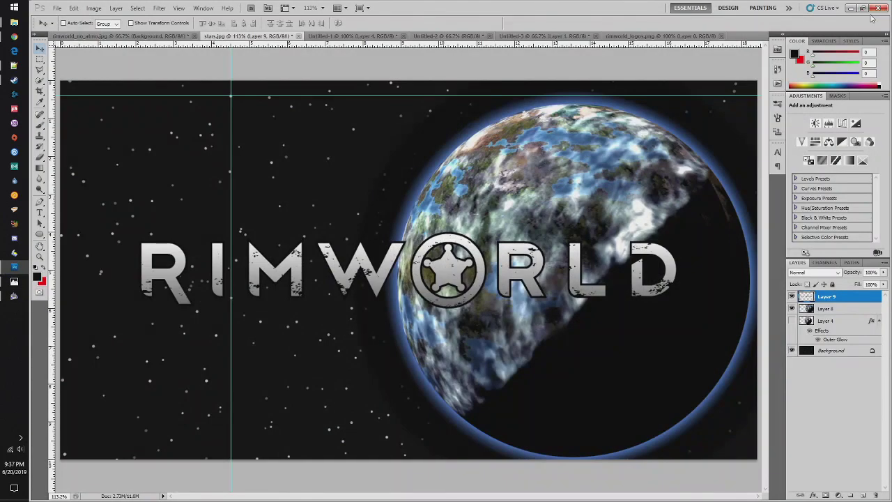
- Step backward twice to remove the RIMWORLD logo layer
click(93, 8)
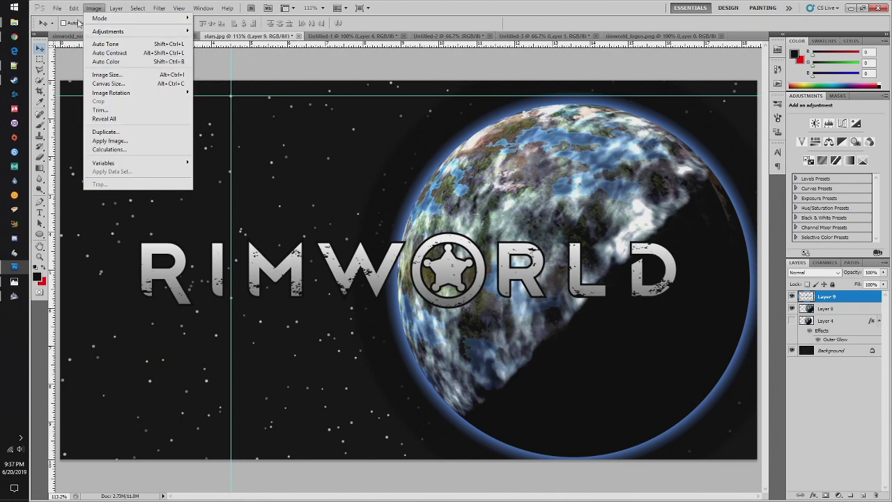
mouse_move(73, 8)
click(86, 36)
click(74, 7)
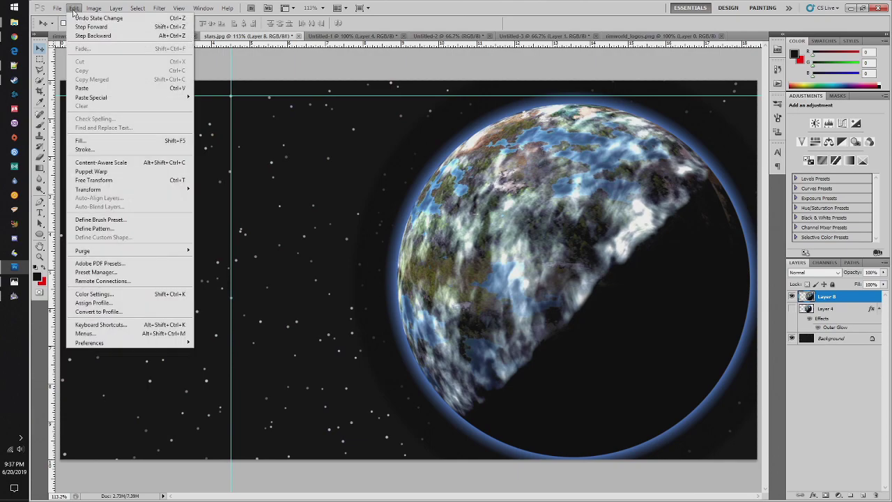
click(86, 36)
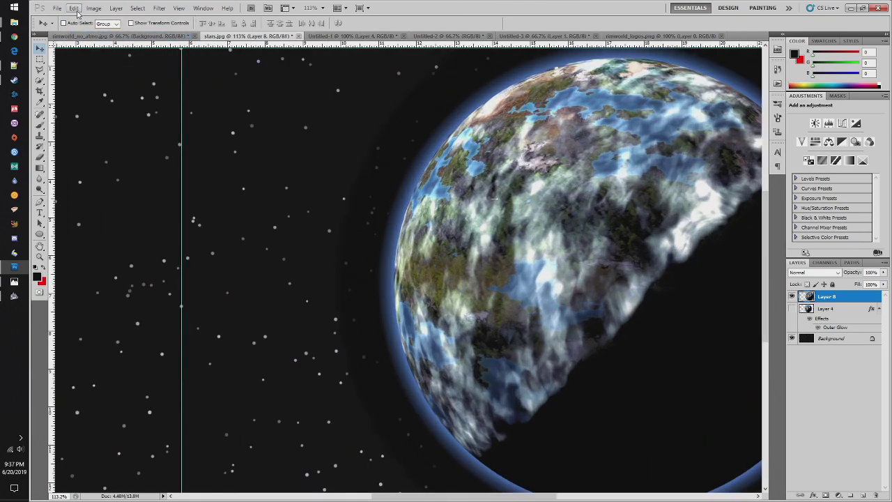
- Check the pixel dimensions in Image Size and cancel without resizing
click(94, 8)
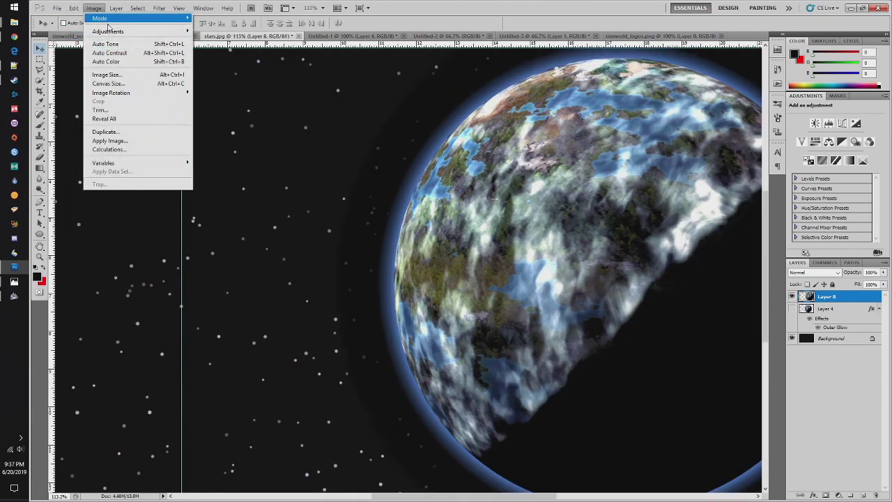
click(118, 74)
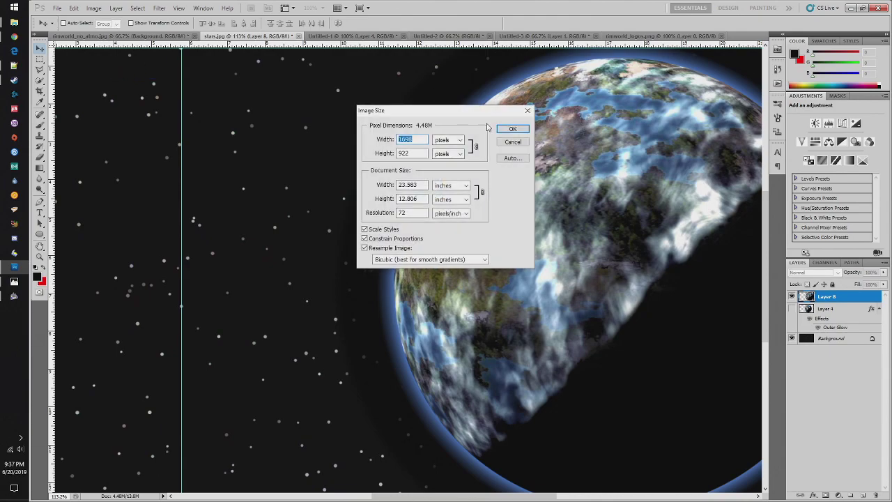
click(515, 143)
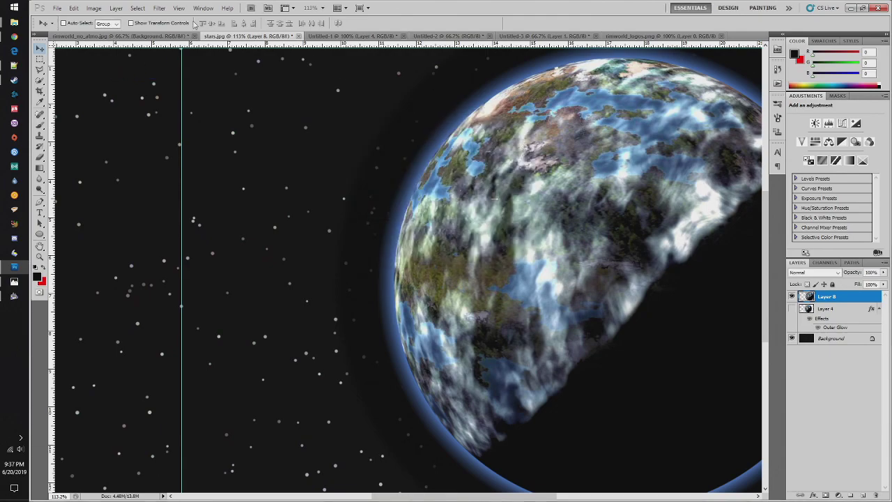
- Save as rimworld_screenshot.psd, replacing the existing file with maximum compatibility
click(57, 8)
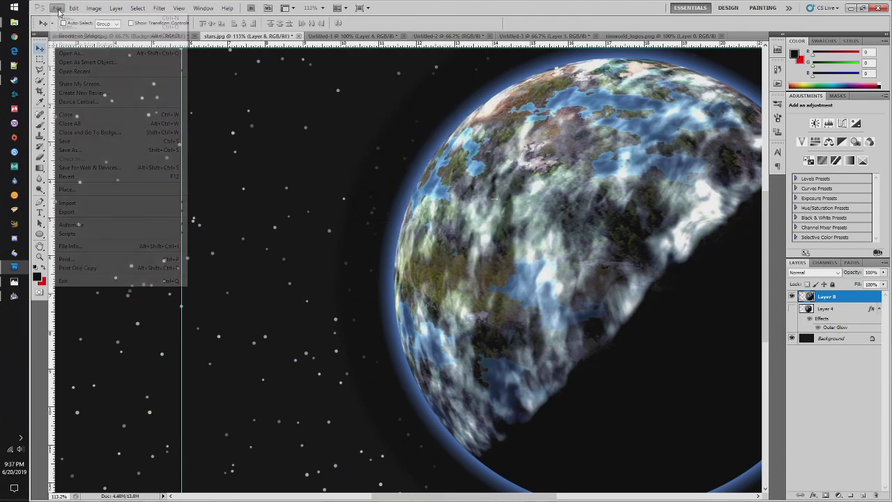
click(106, 149)
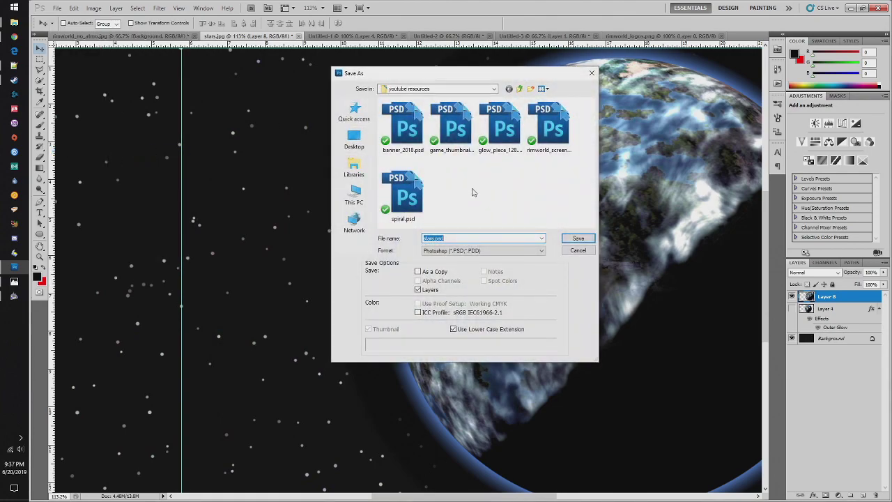
click(562, 124)
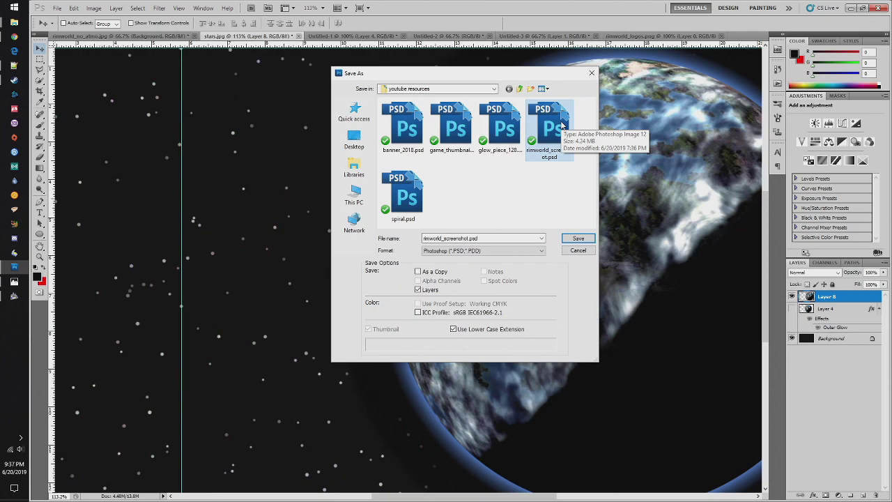
click(578, 239)
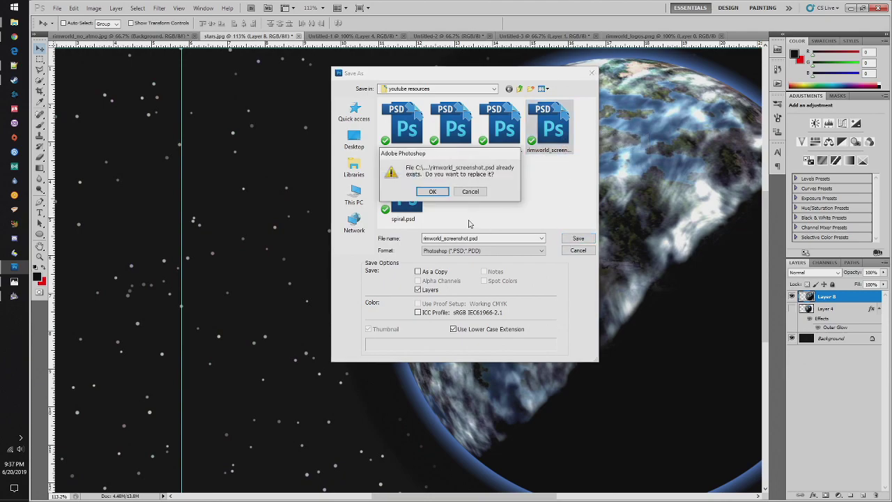
click(439, 197)
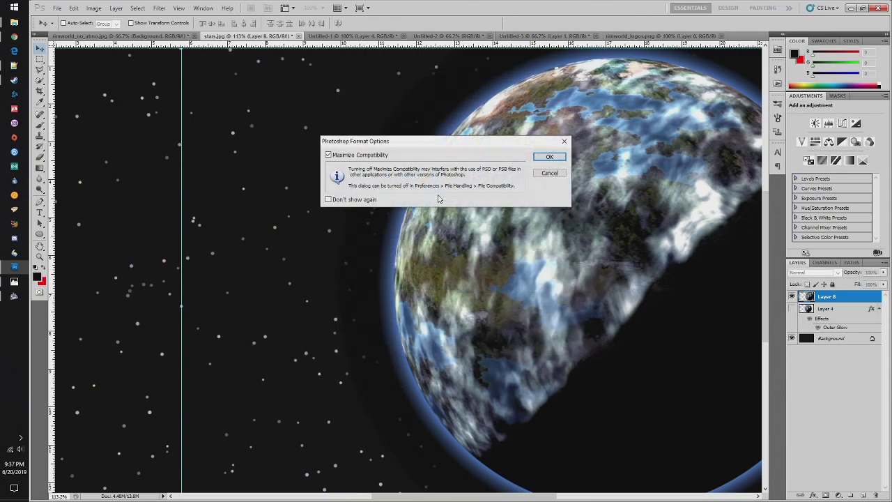
click(549, 156)
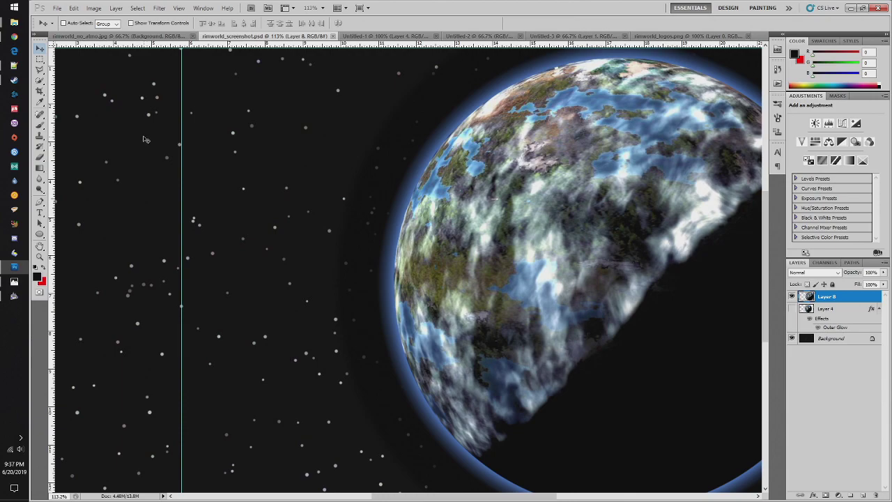
- Switch to Bryce 5.5 and close its starfield scene with Don't Save
click(14, 296)
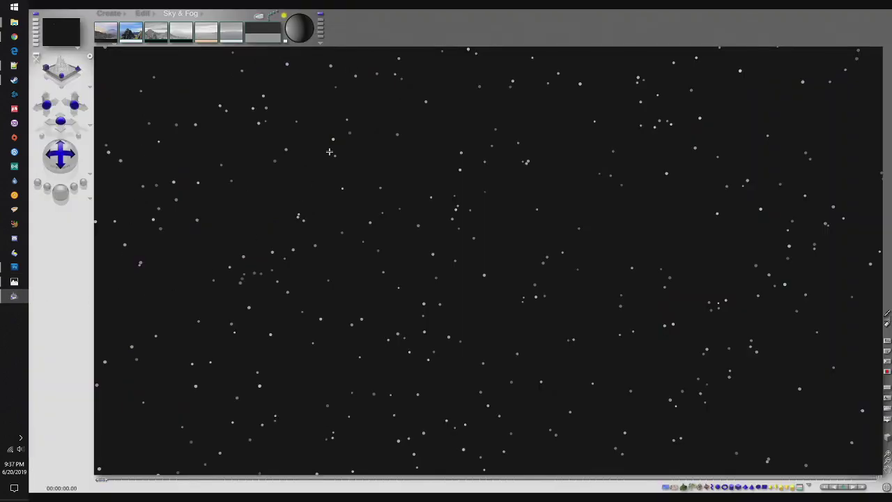
mouse_move(854, 4)
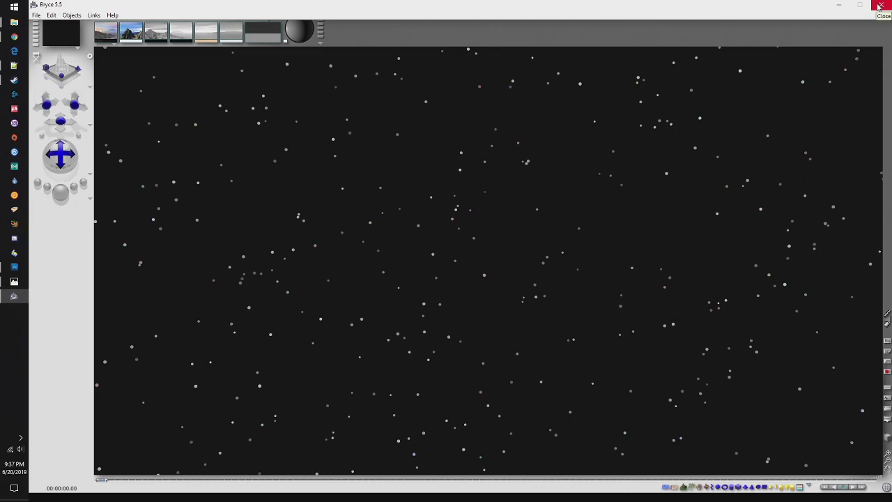
click(879, 6)
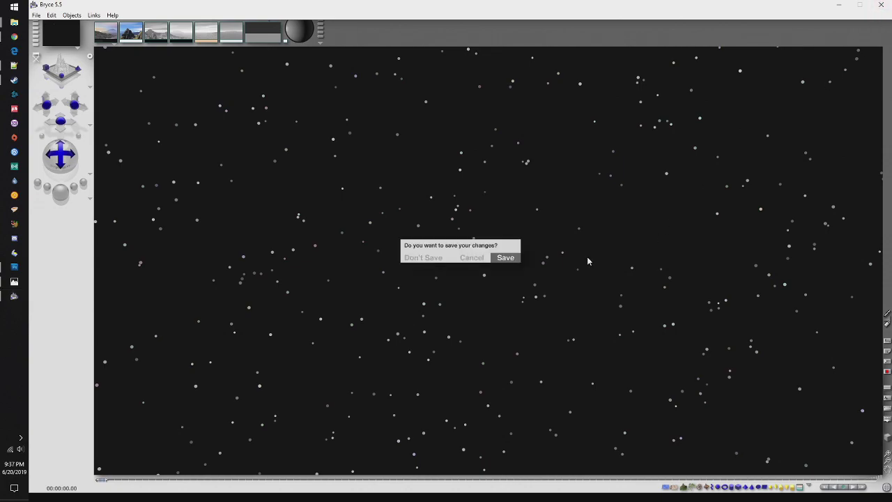
click(426, 258)
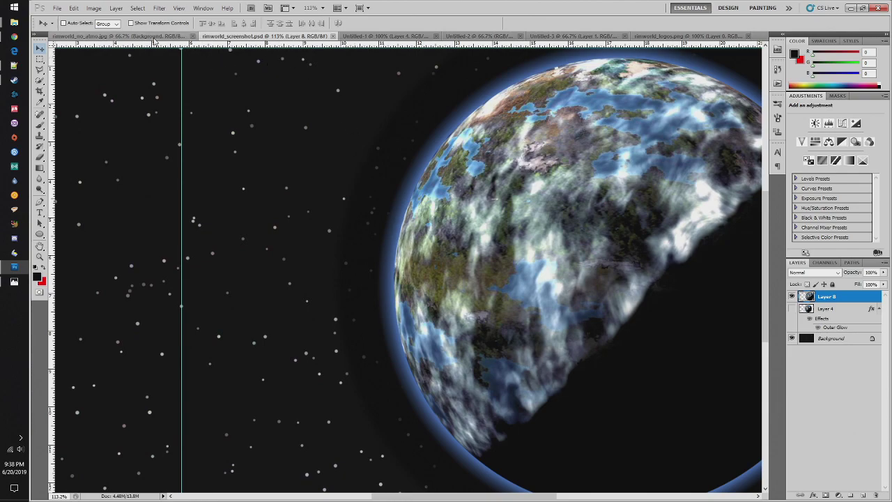
- Close rimworld_no_atmo.jpg without saving, then fit rimworld_screenshot.psd on screen
click(155, 36)
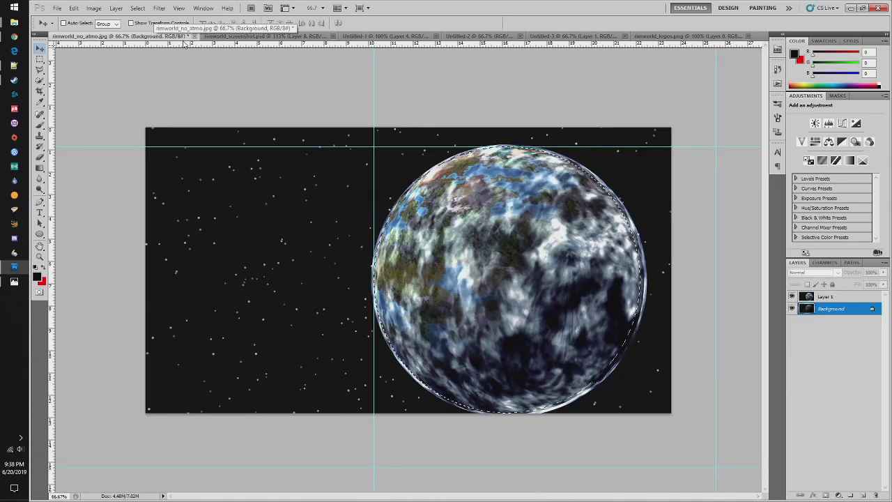
key(ctrl+w)
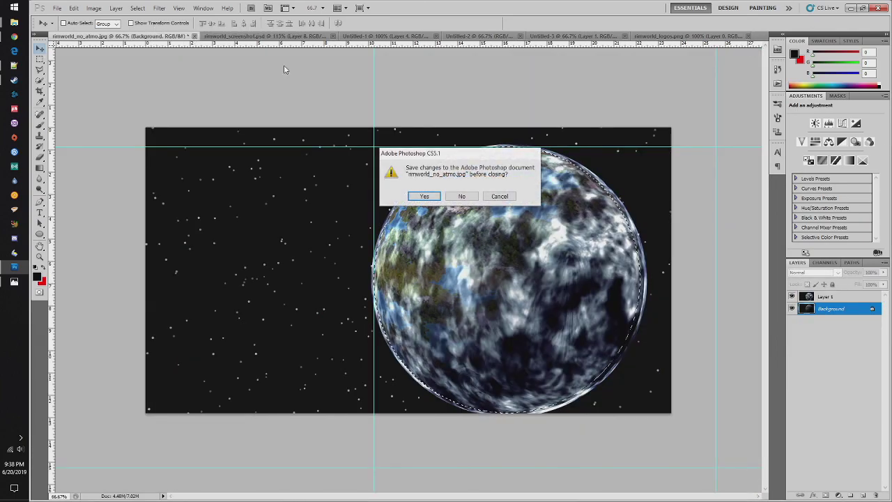
click(461, 196)
click(179, 7)
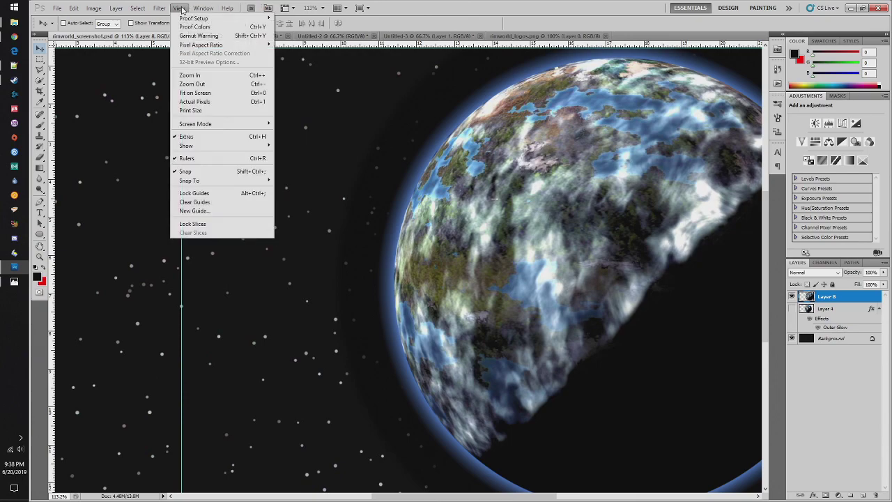
click(213, 95)
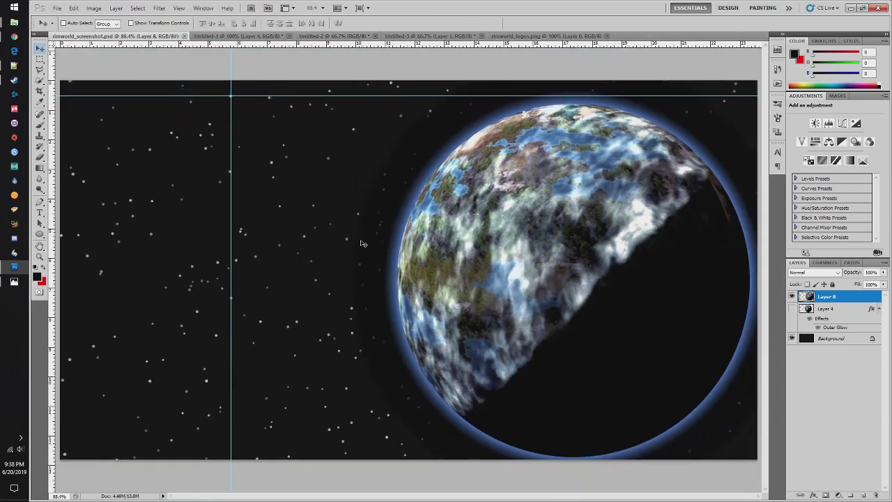